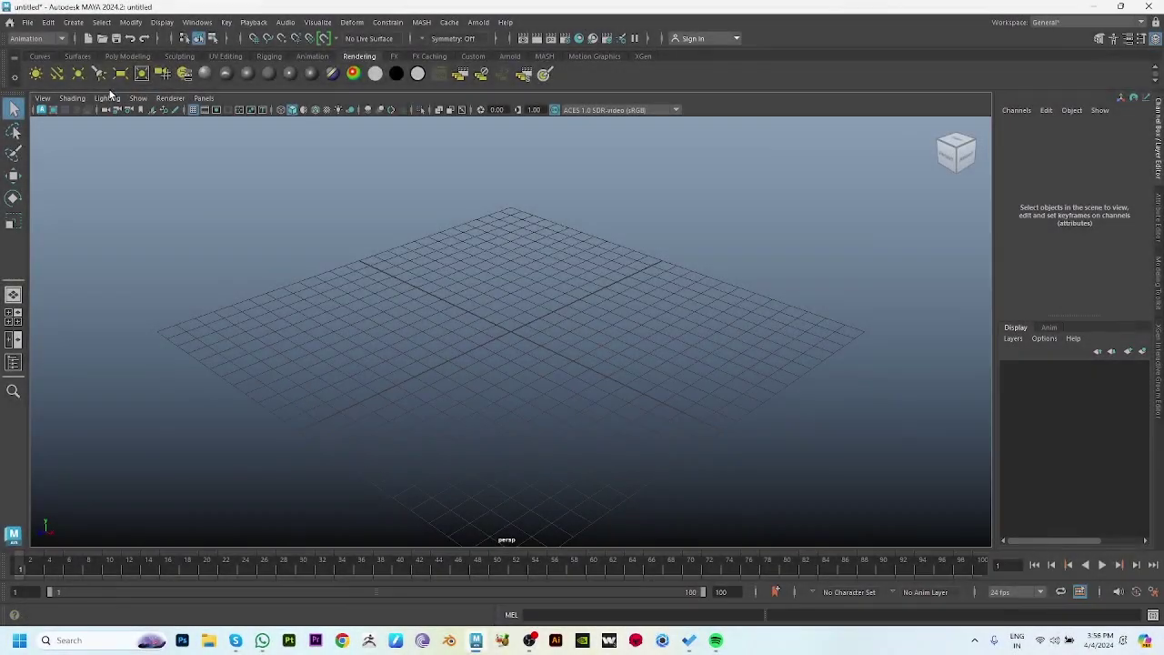
Draw a polygon cylinder on the grid with Subdivisions Caps set to 0.
{"action": "left_click", "coordinate": [77, 73]}
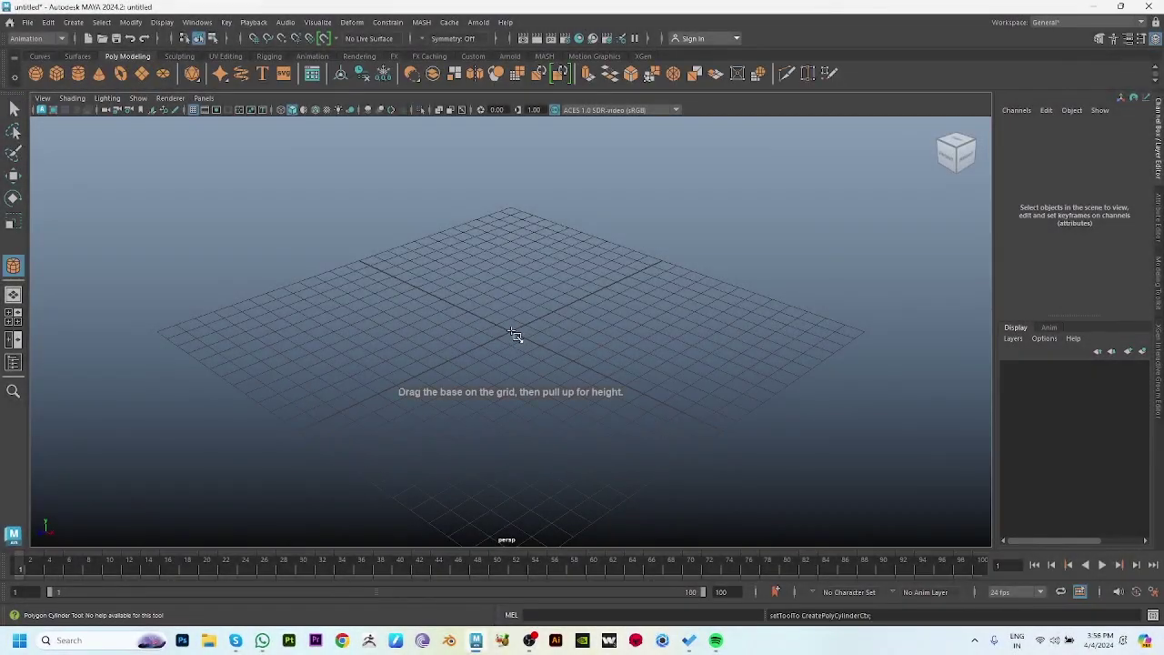
{"action": "left_click_drag", "start_coordinate": [514, 335], "coordinate": [571, 397]}
{"action": "scroll", "coordinate": [548, 330], "scroll_direction": "down", "scroll_amount": 3}
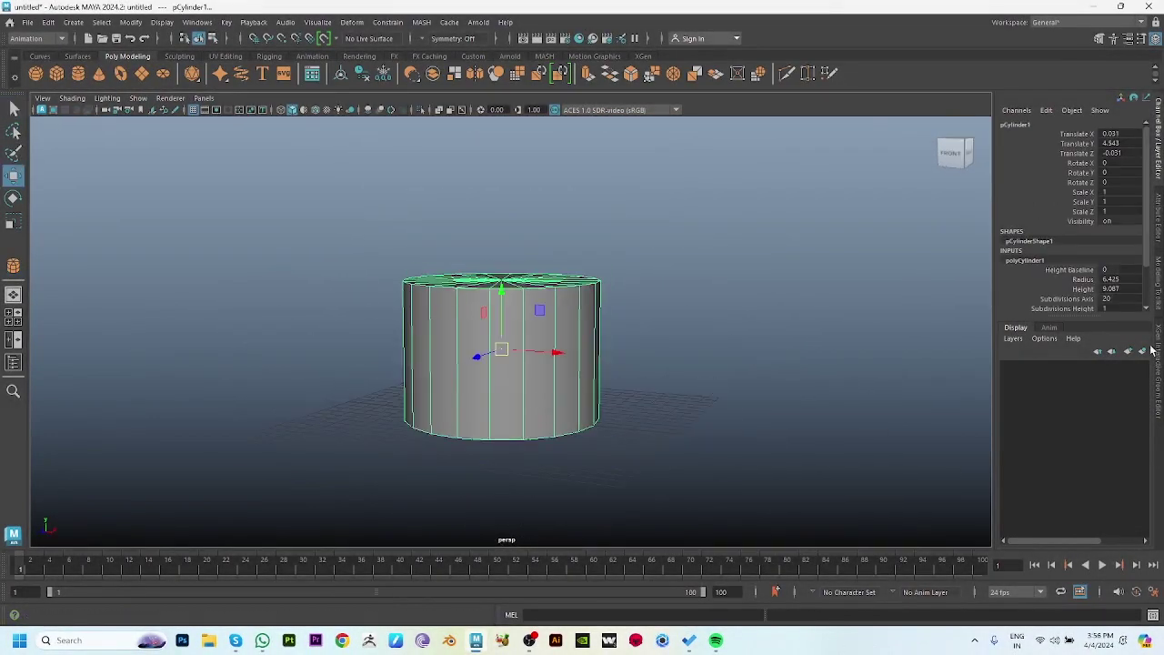
{"action": "scroll", "coordinate": [1125, 269], "scroll_direction": "down", "scroll_amount": 2}
{"action": "type", "text": "0"}
{"action": "key", "text": "Return"}
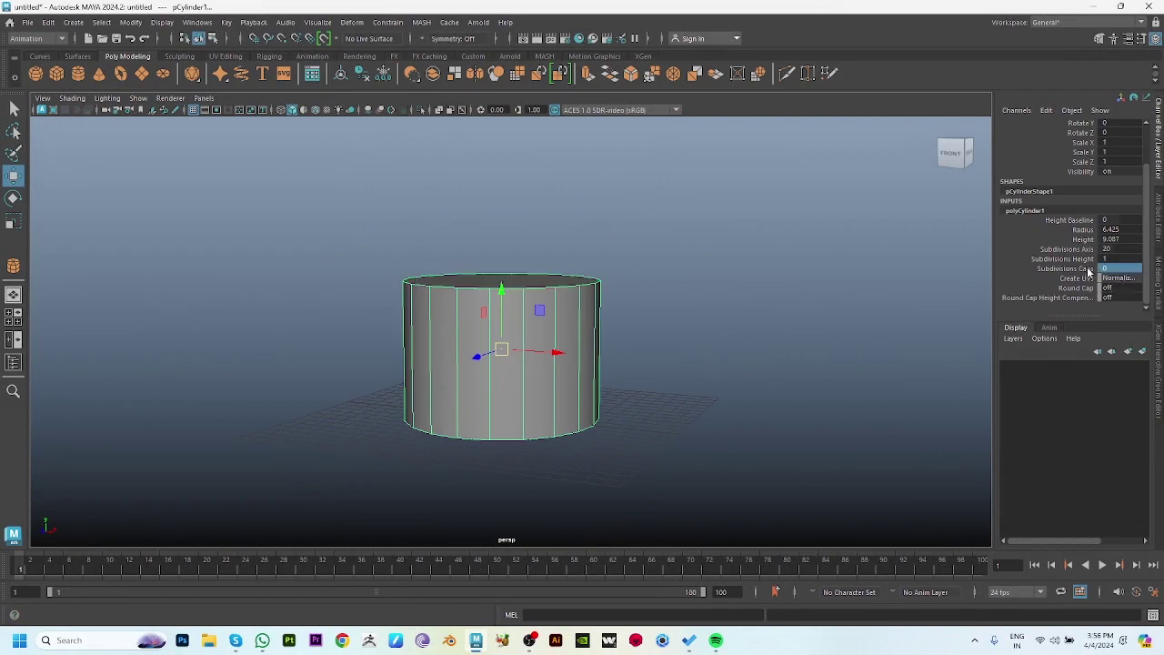
{"action": "left_click", "coordinate": [1078, 249]}
Extrude the top face twice, scaling it inward each time for a rim ring and inner circle.
{"action": "left_click_drag", "start_coordinate": [678, 382], "coordinate": [575, 387], "text": "alt"}
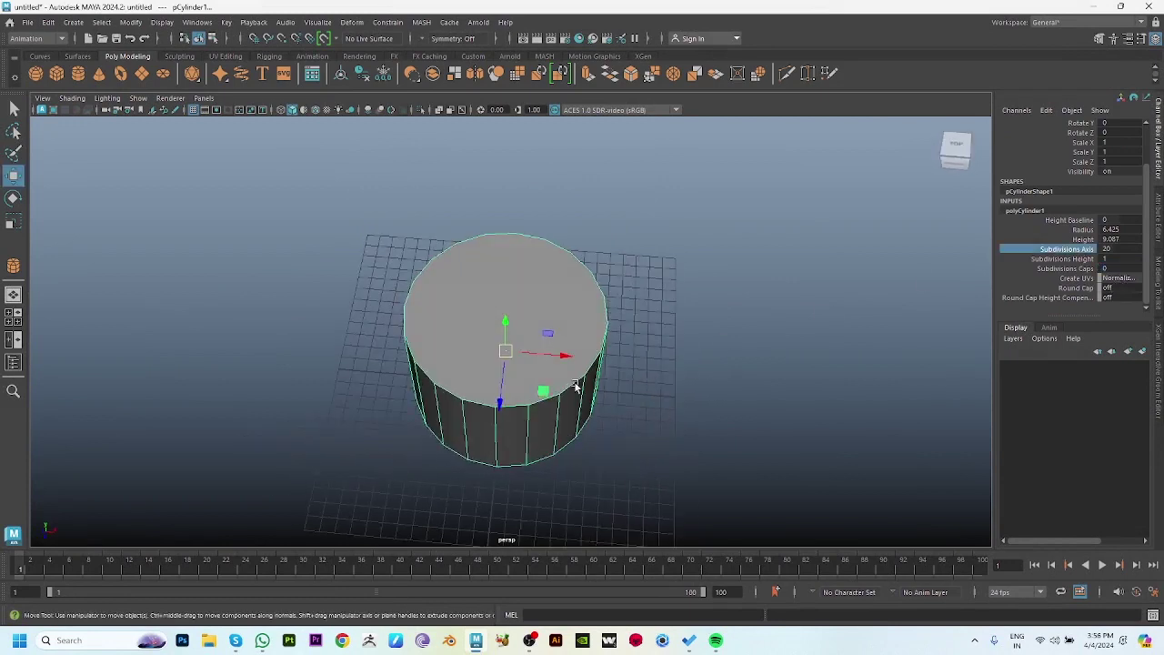
{"action": "key", "text": "t"}
{"action": "left_click", "coordinate": [549, 353]}
{"action": "key", "text": "ctrl+e"}
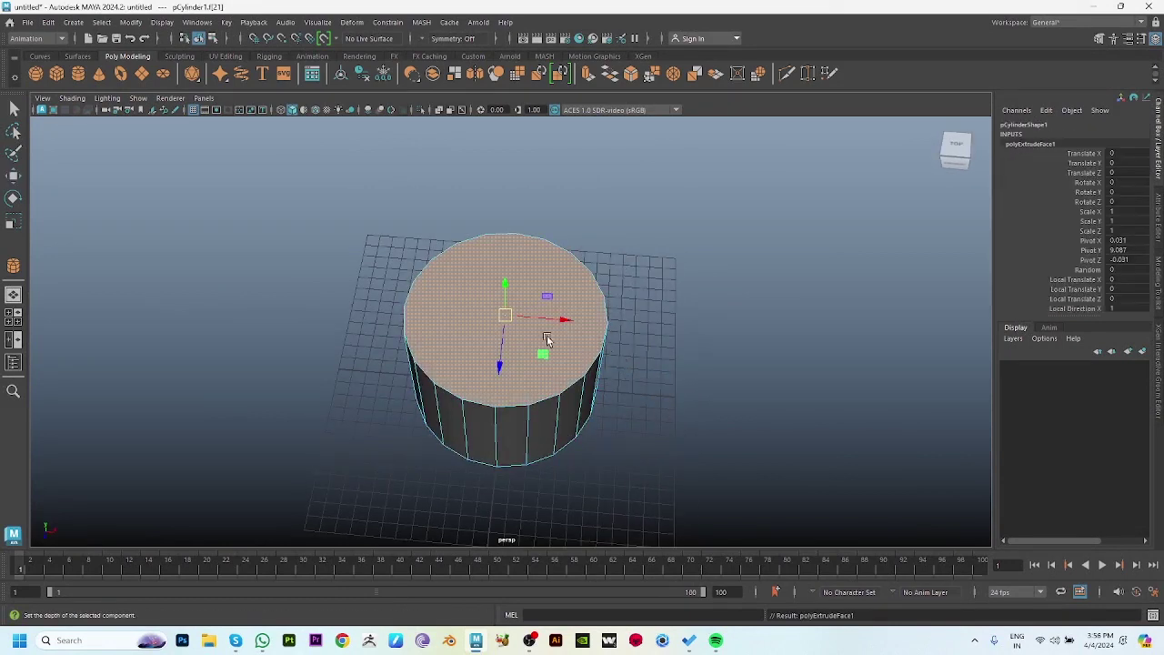
{"action": "mouse_move", "coordinate": [489, 315]}
{"action": "left_mouse_down"}
{"action": "mouse_move", "coordinate": [473, 314]}
{"action": "mouse_move", "coordinate": [530, 330]}
{"action": "left_mouse_up"}
{"action": "key", "text": "w"}
{"action": "key", "text": "ctrl+e"}
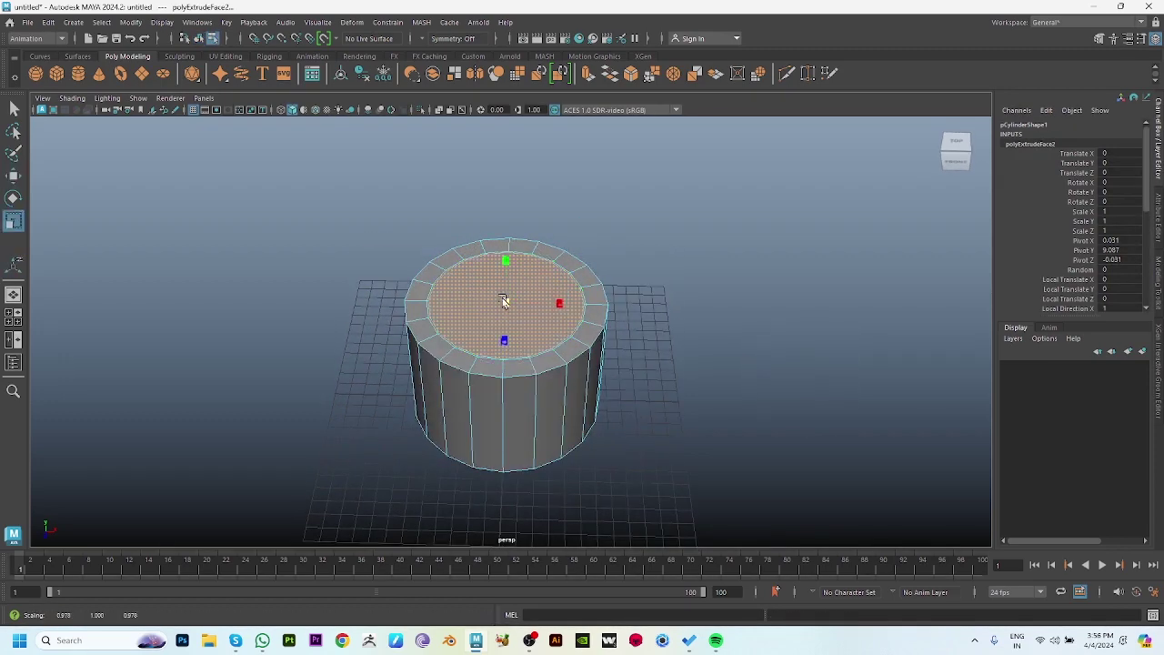
{"action": "right_click_drag", "start_coordinate": [447, 282], "coordinate": [690, 546], "text": "alt"}
{"action": "left_click_drag", "start_coordinate": [690, 546], "coordinate": [707, 291], "text": "alt"}
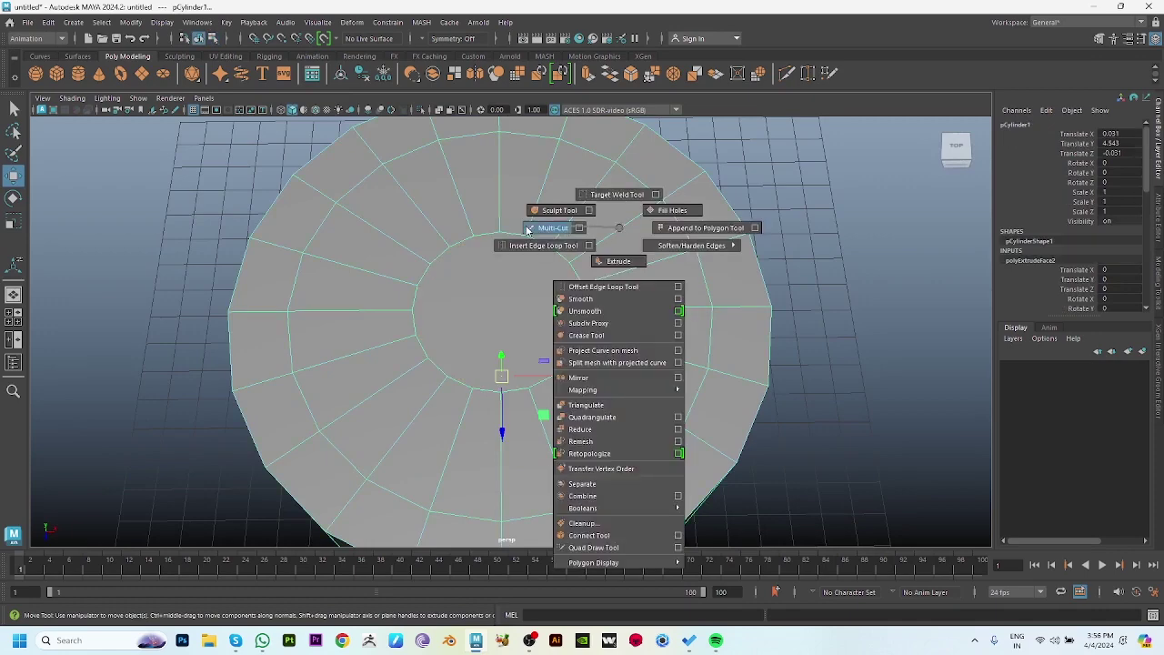
{"action": "right_click_drag", "start_coordinate": [558, 238], "coordinate": [523, 234], "text": "shift"}
Finish the Multi-Cut across the cap at the inner circle's bottom vertex.
{"action": "left_click", "coordinate": [503, 393]}
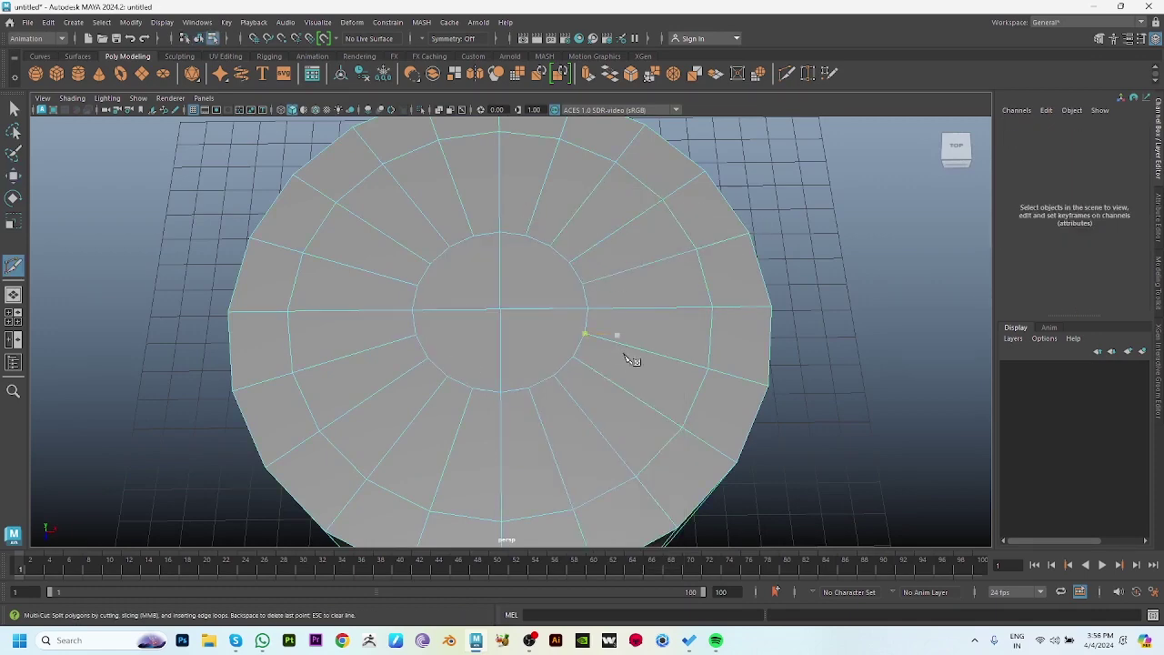
{"action": "mouse_move", "coordinate": [633, 360]}
{"action": "left_mouse_down", "text": "alt"}
{"action": "mouse_move", "coordinate": [681, 330]}
{"action": "mouse_move", "coordinate": [631, 324]}
{"action": "left_mouse_up", "text": "alt"}
{"action": "key", "text": "w"}
Bevel the top rim edge loop narrowly, at about 0.109 fraction.
{"action": "left_click_drag", "start_coordinate": [805, 285], "coordinate": [665, 358], "text": "alt"}
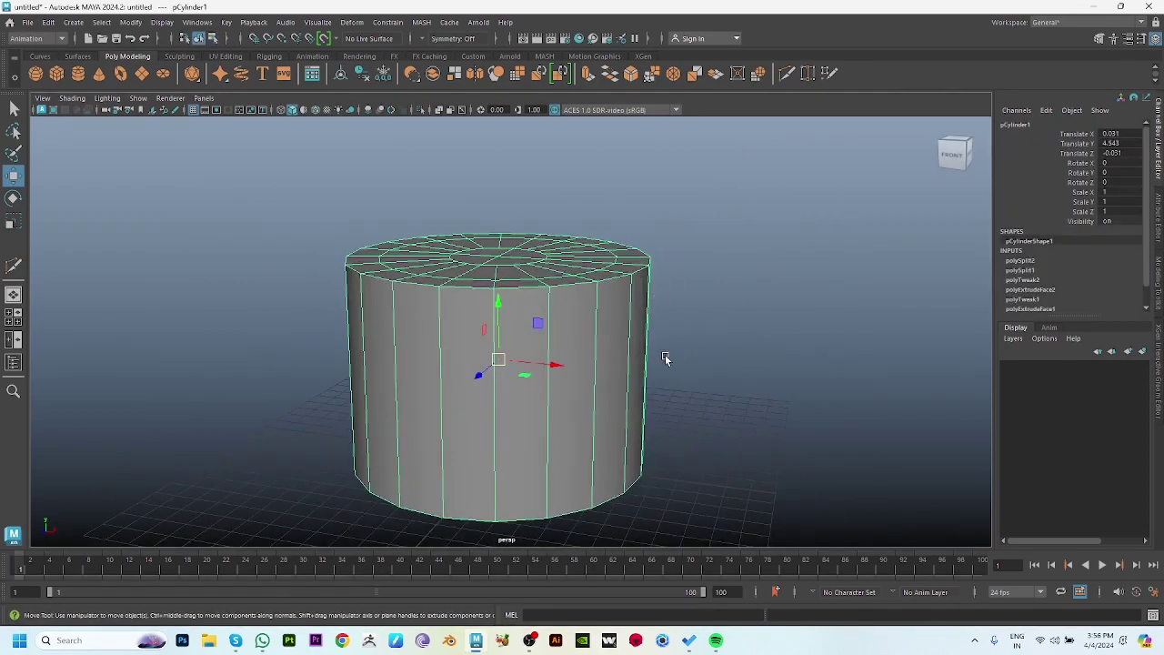
{"action": "right_click_drag", "start_coordinate": [665, 358], "coordinate": [545, 301]}
{"action": "double_click", "coordinate": [618, 259]}
{"action": "key", "text": "ctrl+b"}
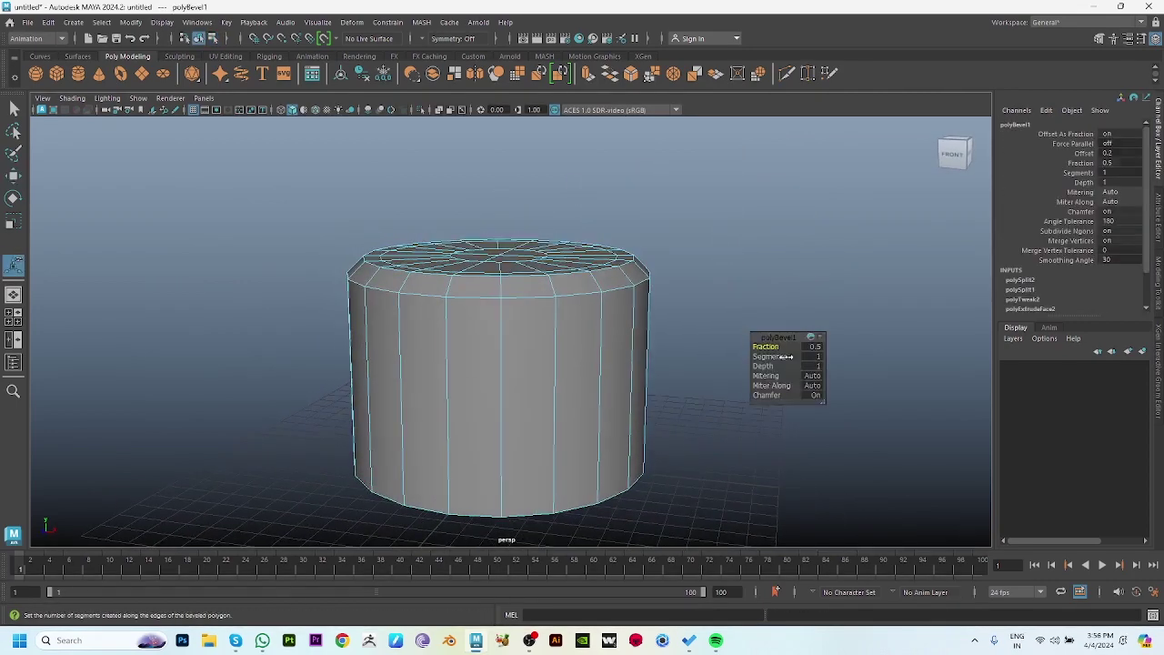
{"action": "left_click_drag", "start_coordinate": [765, 347], "coordinate": [550, 324]}
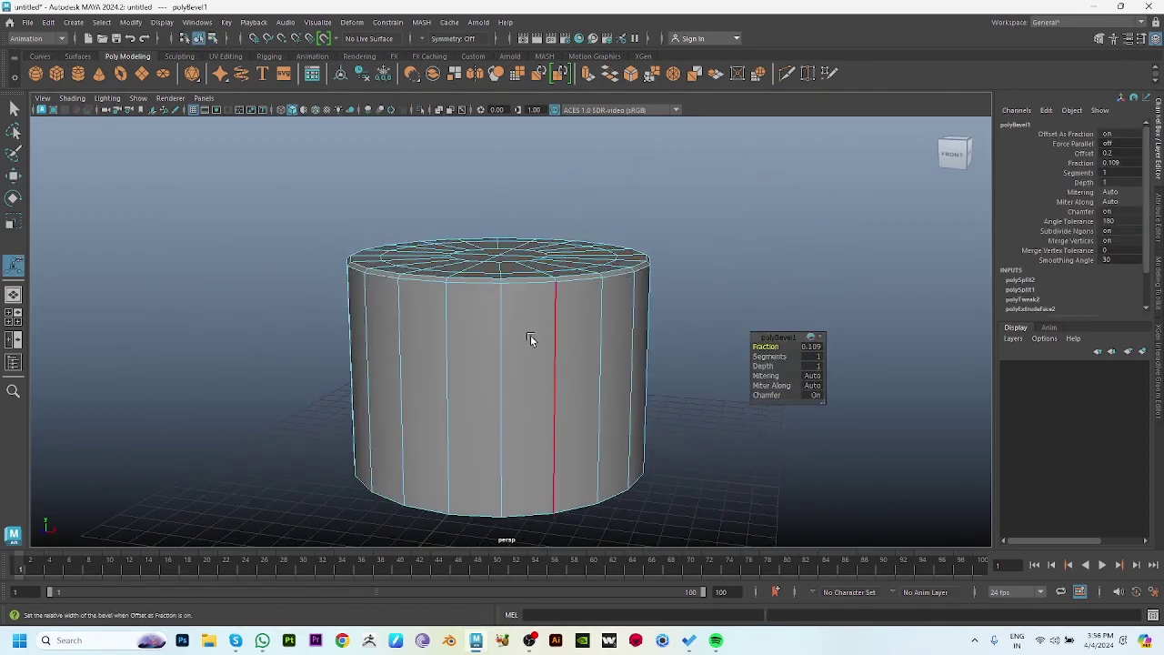
{"action": "left_click", "coordinate": [713, 335]}
Move the bottom edge loop up to shorten the cylinder from its base.
{"action": "mouse_move", "coordinate": [713, 335]}
{"action": "left_mouse_down", "text": "alt"}
{"action": "mouse_move", "coordinate": [570, 316]}
{"action": "mouse_move", "coordinate": [538, 474]}
{"action": "mouse_move", "coordinate": [558, 352]}
{"action": "left_mouse_up", "text": "alt"}
{"action": "left_click", "coordinate": [537, 474]}
{"action": "key", "text": "F11"}
{"action": "left_click", "coordinate": [558, 352]}
{"action": "left_click", "coordinate": [811, 335]}
{"action": "mouse_move", "coordinate": [742, 300]}
{"action": "left_mouse_down", "text": "alt"}
{"action": "mouse_move", "coordinate": [688, 435]}
{"action": "mouse_move", "coordinate": [588, 340]}
{"action": "left_mouse_up", "text": "alt"}
{"action": "key", "text": "F10"}
{"action": "double_click", "coordinate": [543, 470]}
{"action": "left_click_drag", "start_coordinate": [543, 471], "coordinate": [622, 481], "text": "alt"}
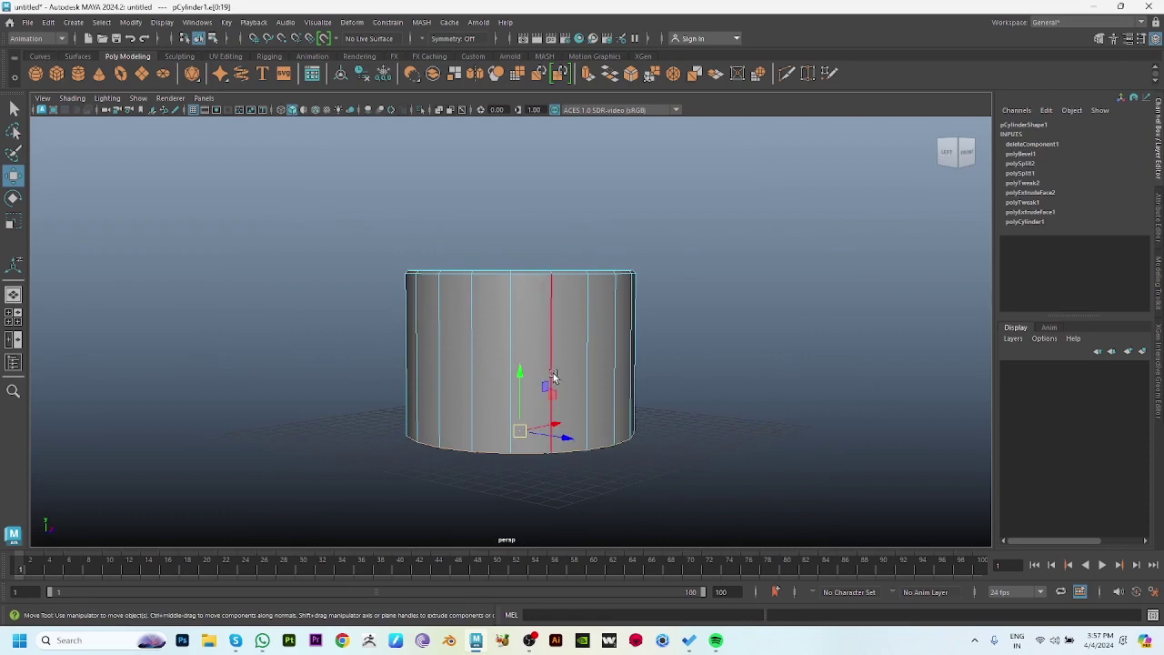
{"action": "left_click_drag", "start_coordinate": [519, 374], "coordinate": [537, 314]}
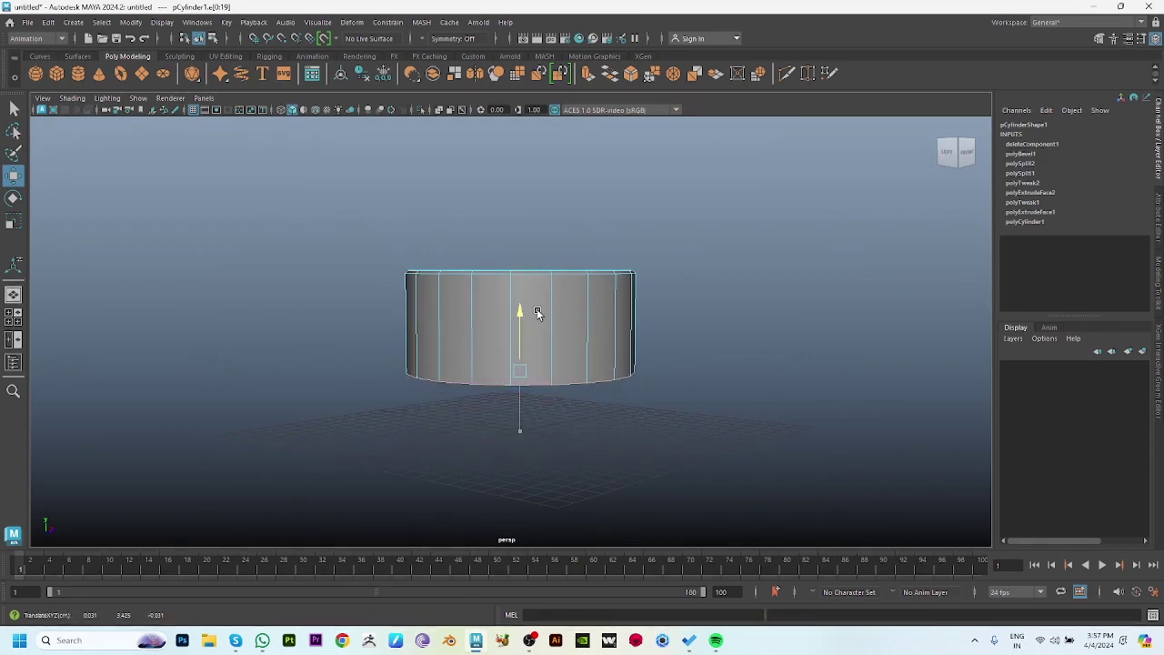
Lower a 0.967-scaled copy, then extrude the original's bottom edge loop twice, inward and up.
{"action": "left_click", "coordinate": [620, 321]}
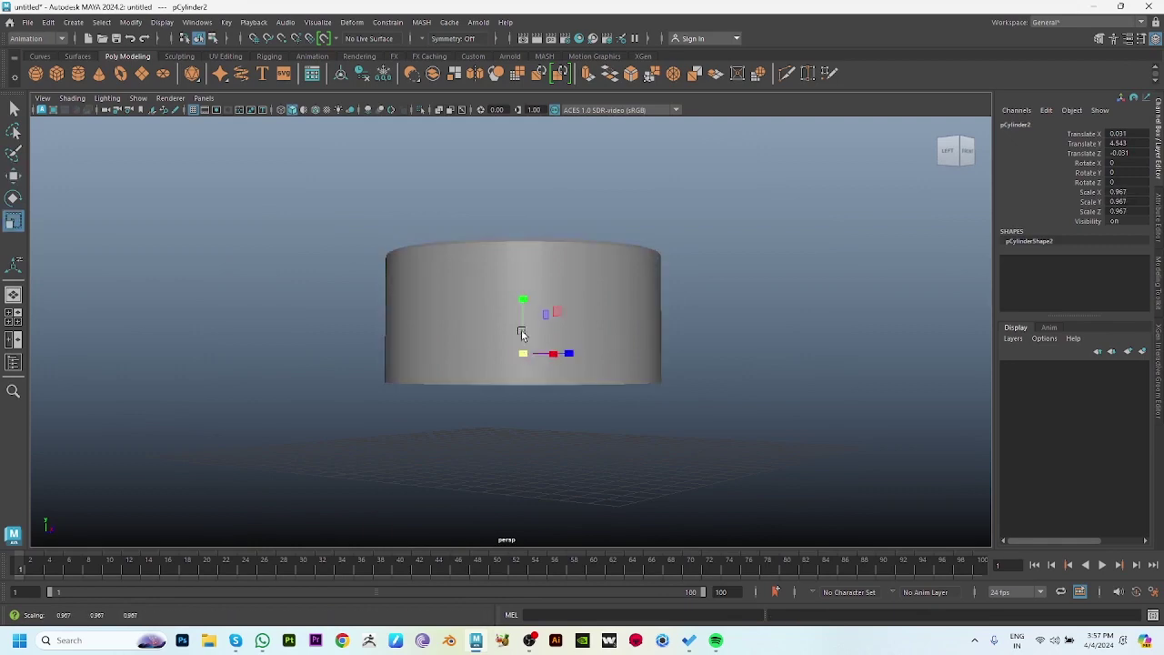
{"action": "mouse_move", "coordinate": [522, 333]}
{"action": "left_mouse_down"}
{"action": "mouse_move", "coordinate": [533, 322]}
{"action": "mouse_move", "coordinate": [539, 343]}
{"action": "mouse_move", "coordinate": [512, 303]}
{"action": "left_mouse_up"}
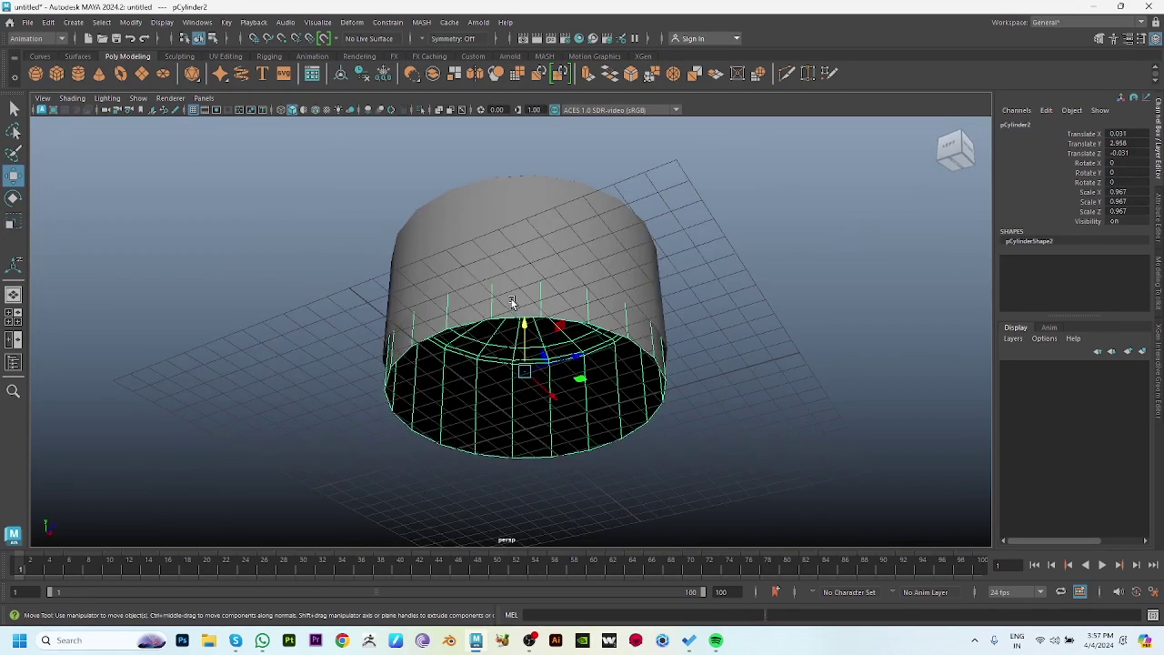
{"action": "left_click", "coordinate": [490, 252]}
{"action": "scroll", "coordinate": [473, 227], "scroll_direction": "up", "scroll_amount": 3}
{"action": "key", "text": "F10"}
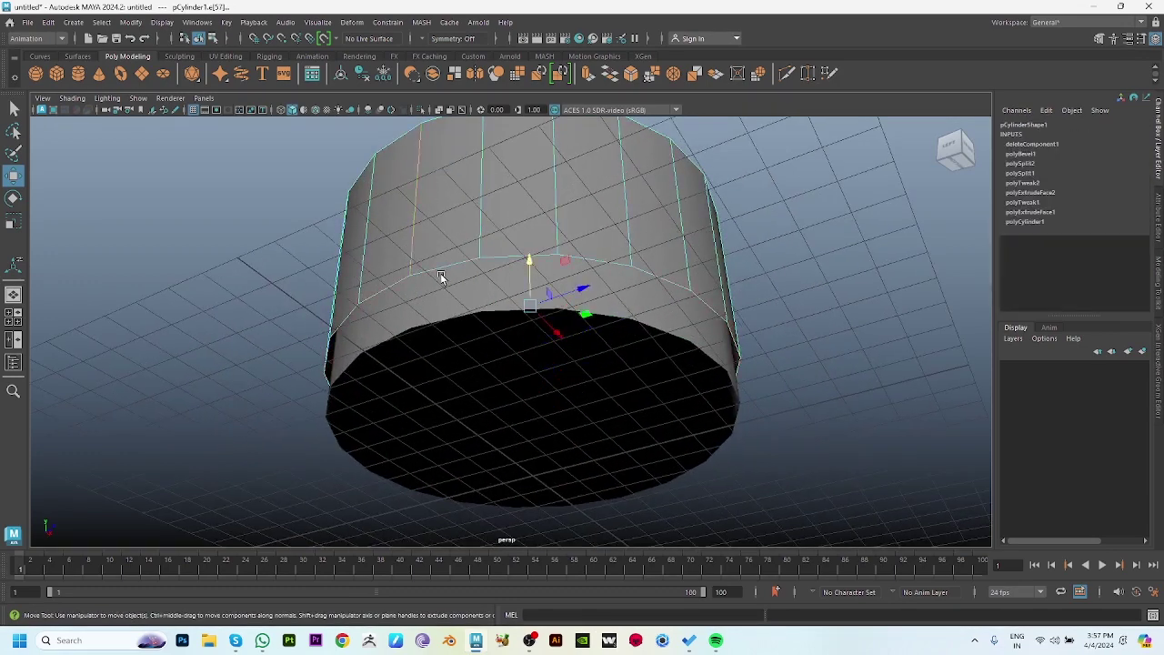
{"action": "key", "text": "ctrl+e"}
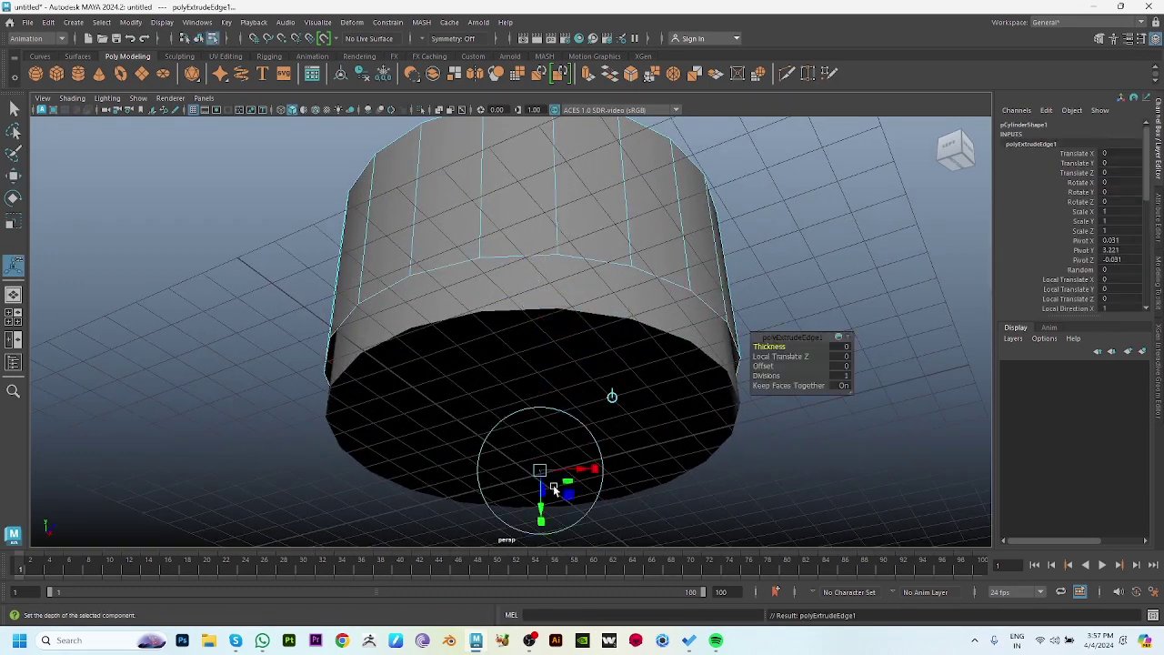
{"action": "left_click_drag", "start_coordinate": [527, 379], "coordinate": [521, 380]}
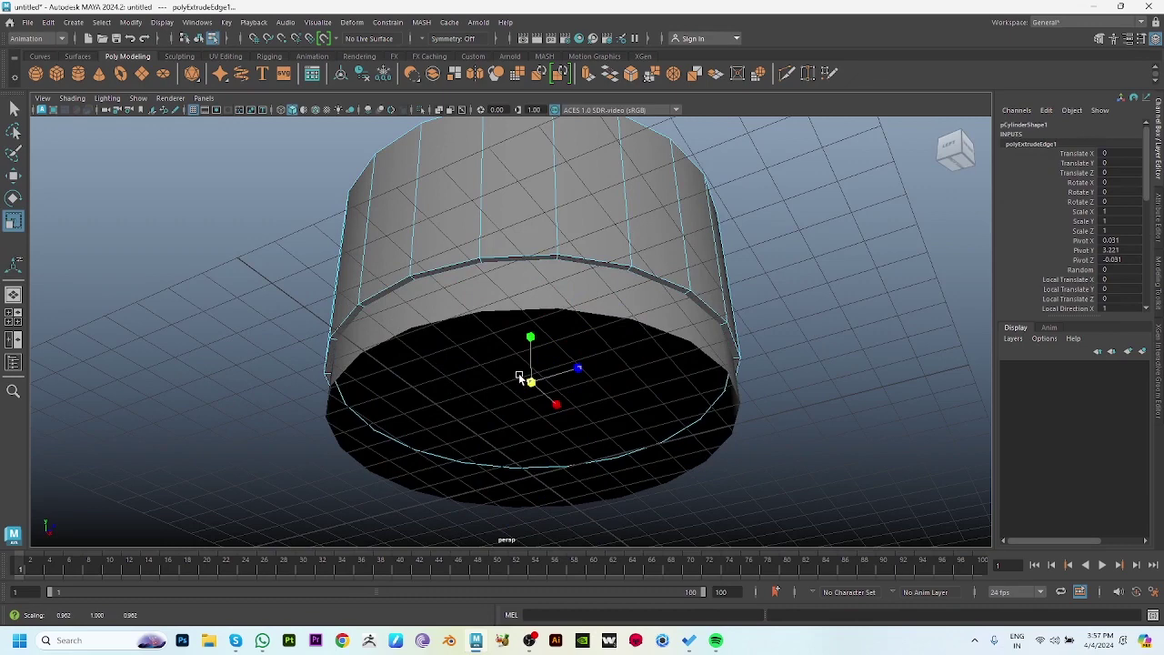
{"action": "key", "text": "ctrl+e"}
{"action": "key", "text": "w"}
{"action": "left_click_drag", "start_coordinate": [533, 333], "coordinate": [481, 272]}
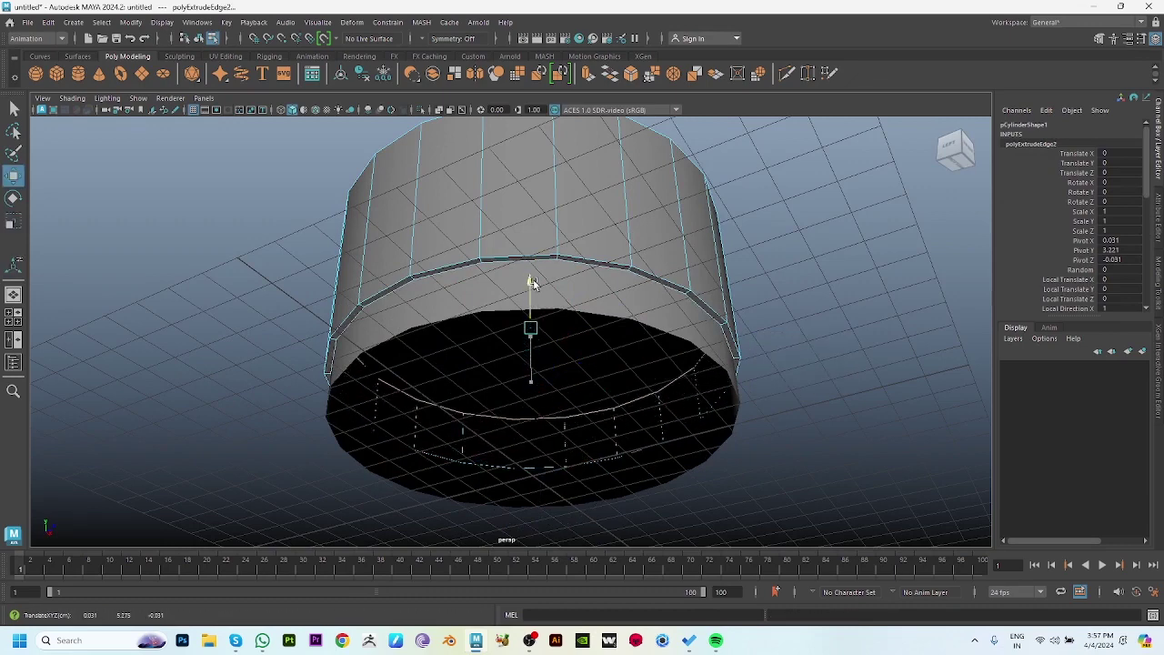
Bevel the lip edge loop at a 0.46 fraction.
{"action": "double_click", "coordinate": [462, 312]}
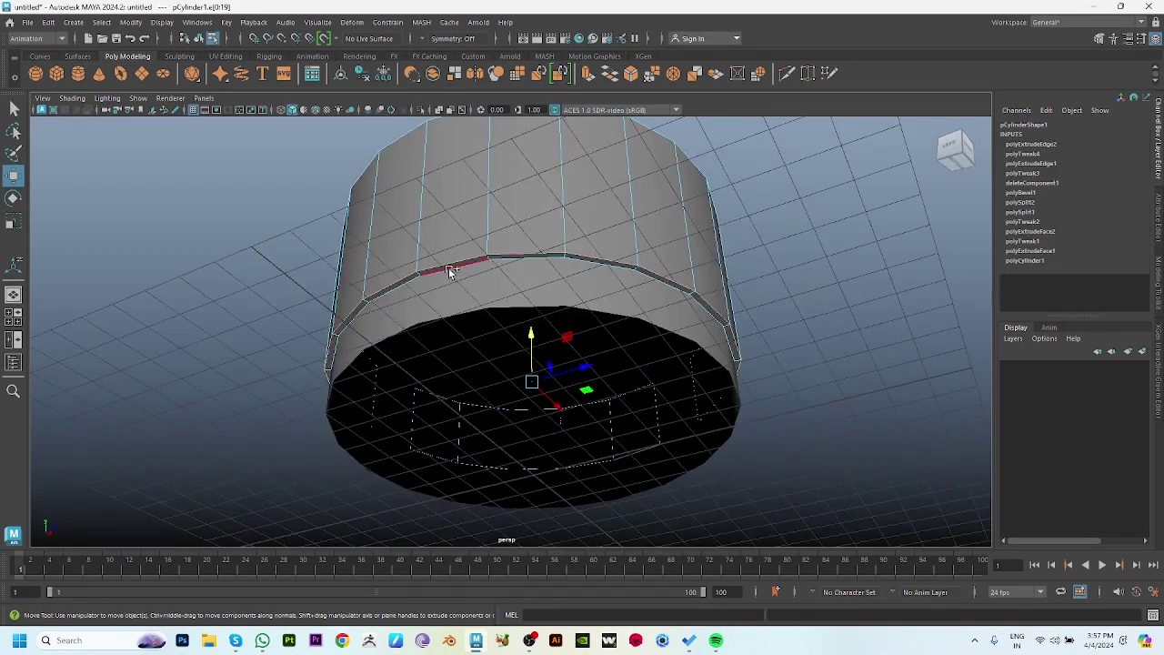
{"action": "right_click", "coordinate": [504, 247], "text": "shift"}
{"action": "right_click_drag", "start_coordinate": [504, 248], "coordinate": [532, 258], "text": "shift"}
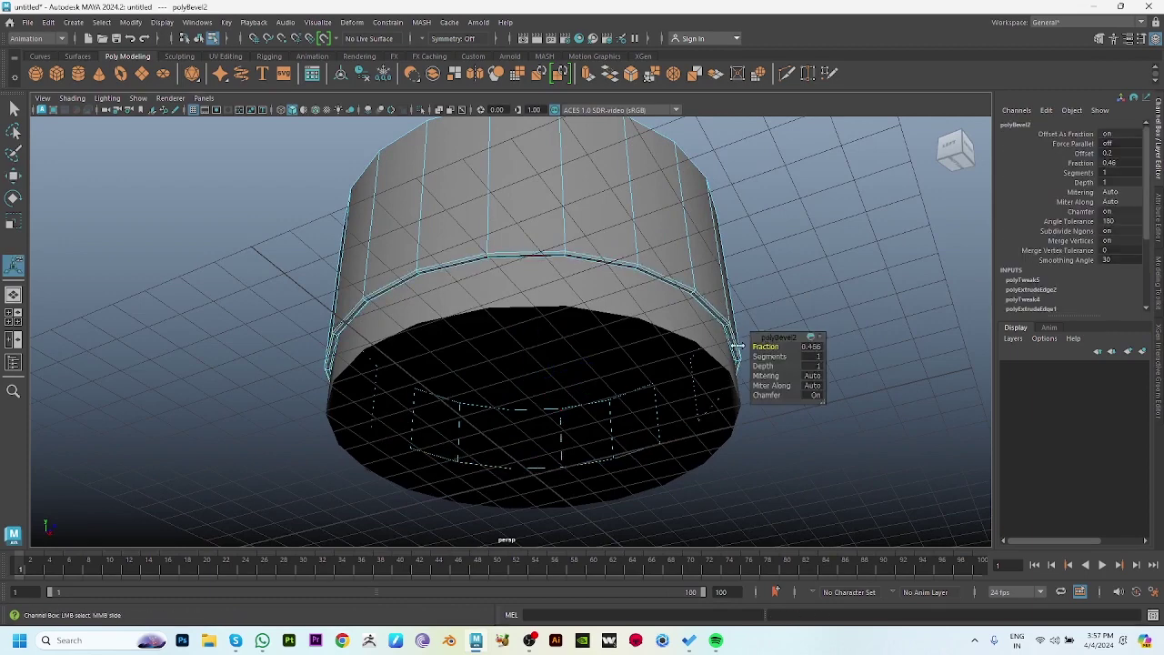
{"action": "key", "text": "q"}
{"action": "left_click", "coordinate": [793, 187]}
{"action": "left_click_drag", "start_coordinate": [793, 188], "coordinate": [613, 316], "text": "alt"}
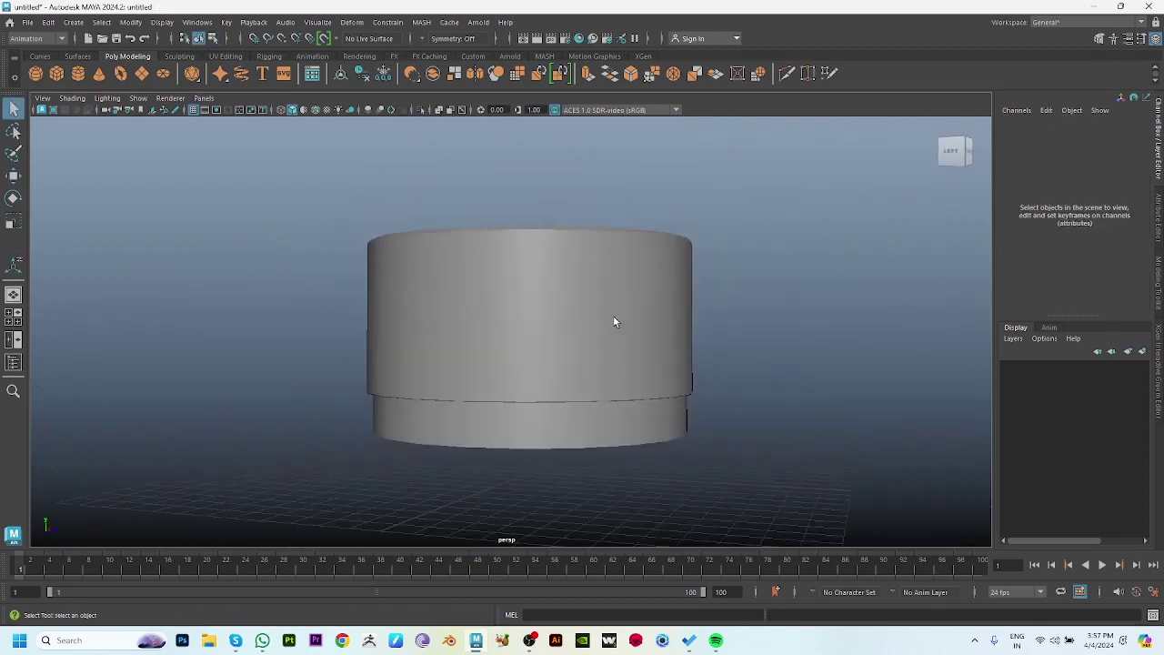
{"action": "left_click", "coordinate": [655, 391]}
Shrink the lower ring slightly and drop it well below the upper cylinder.
{"action": "left_click", "coordinate": [618, 430]}
{"action": "mouse_move", "coordinate": [617, 430]}
{"action": "left_mouse_down", "text": "alt"}
{"action": "mouse_move", "coordinate": [704, 340]}
{"action": "mouse_move", "coordinate": [694, 369]}
{"action": "left_mouse_up", "text": "alt"}
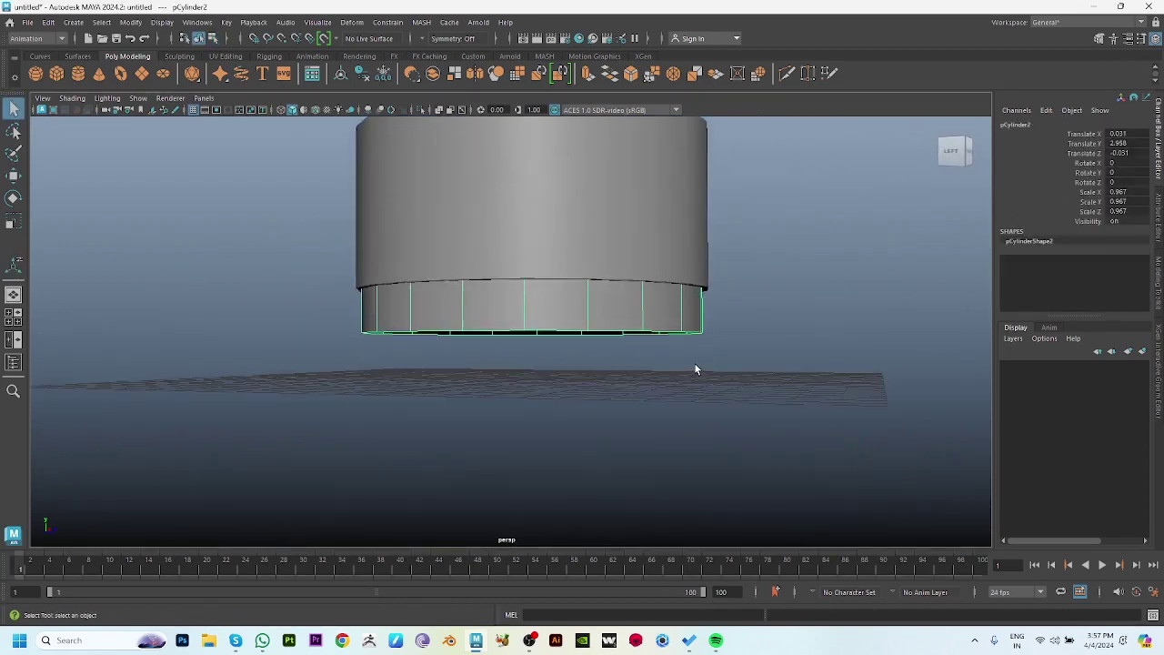
{"action": "left_click_drag", "start_coordinate": [564, 338], "coordinate": [548, 298], "text": "alt"}
{"action": "key", "text": "w"}
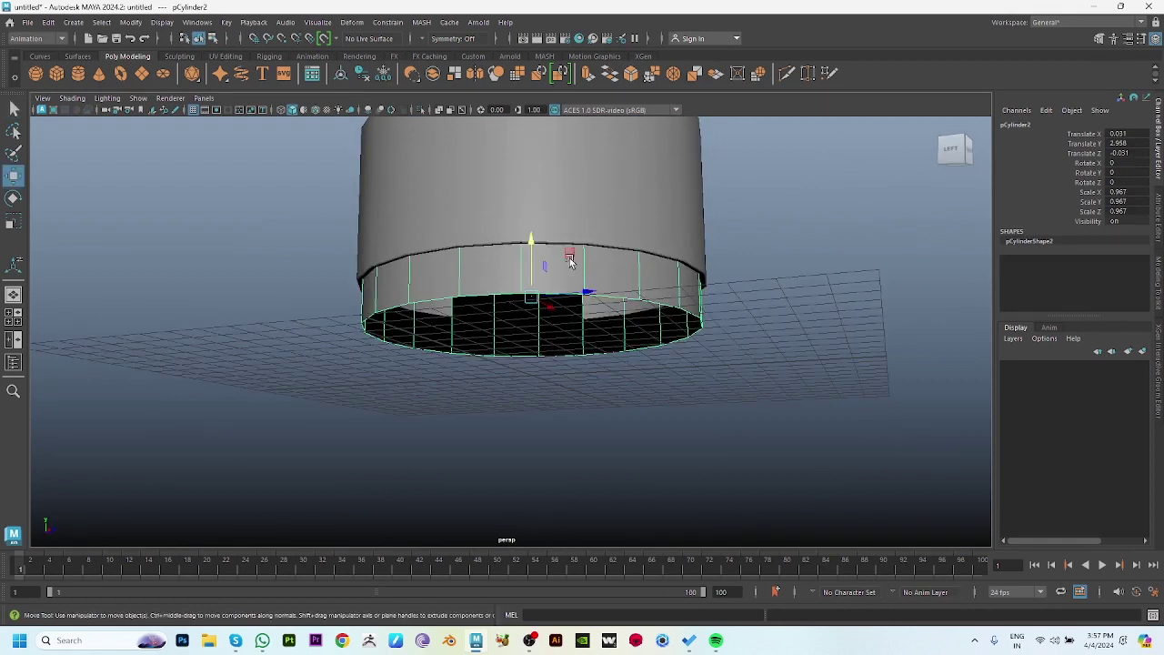
{"action": "left_click_drag", "start_coordinate": [529, 249], "coordinate": [533, 263]}
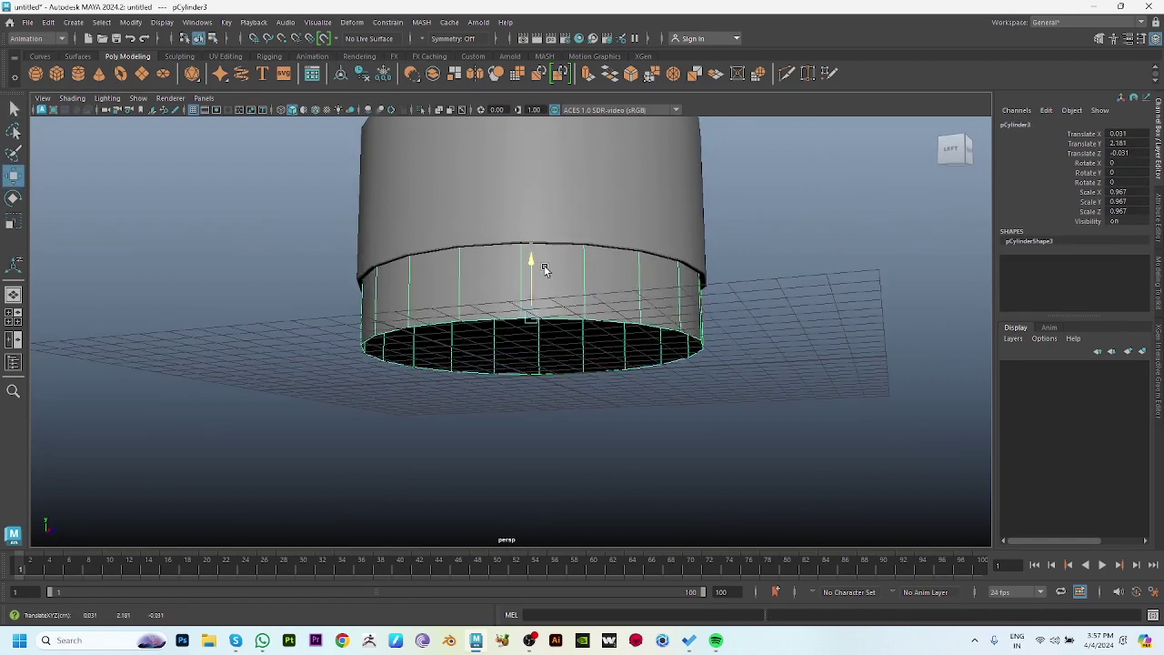
{"action": "key", "text": "r"}
{"action": "left_click_drag", "start_coordinate": [539, 315], "coordinate": [533, 317]}
{"action": "key", "text": "w"}
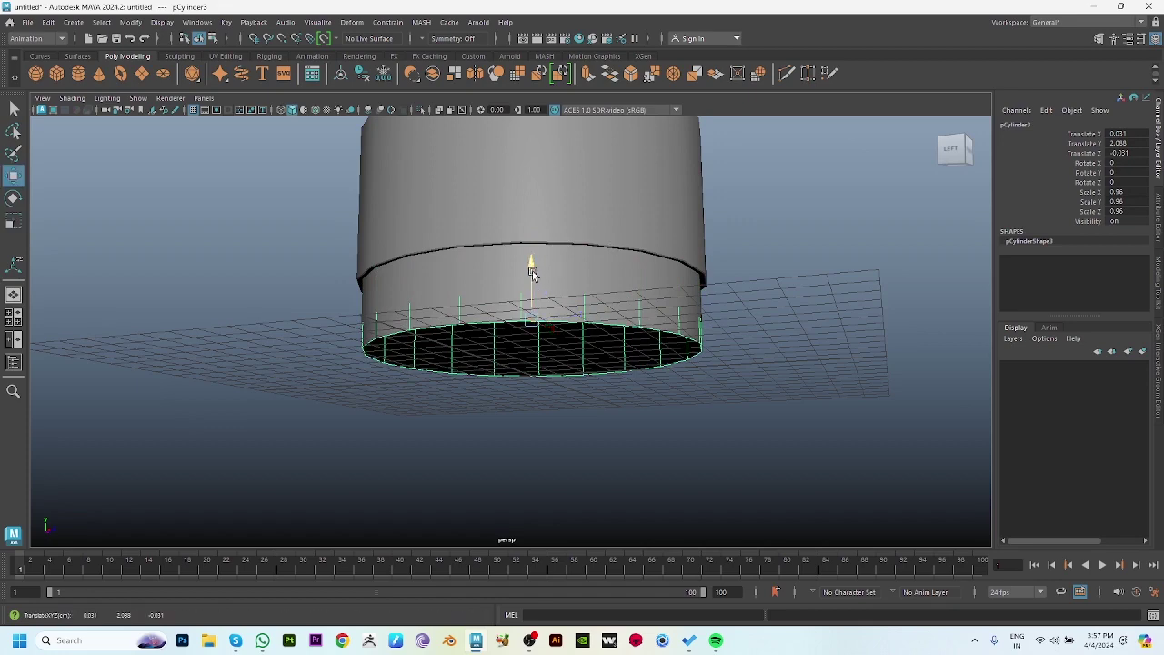
{"action": "mouse_move", "coordinate": [533, 268]}
{"action": "left_mouse_down"}
{"action": "mouse_move", "coordinate": [557, 390]}
{"action": "mouse_move", "coordinate": [570, 387]}
{"action": "left_mouse_up"}
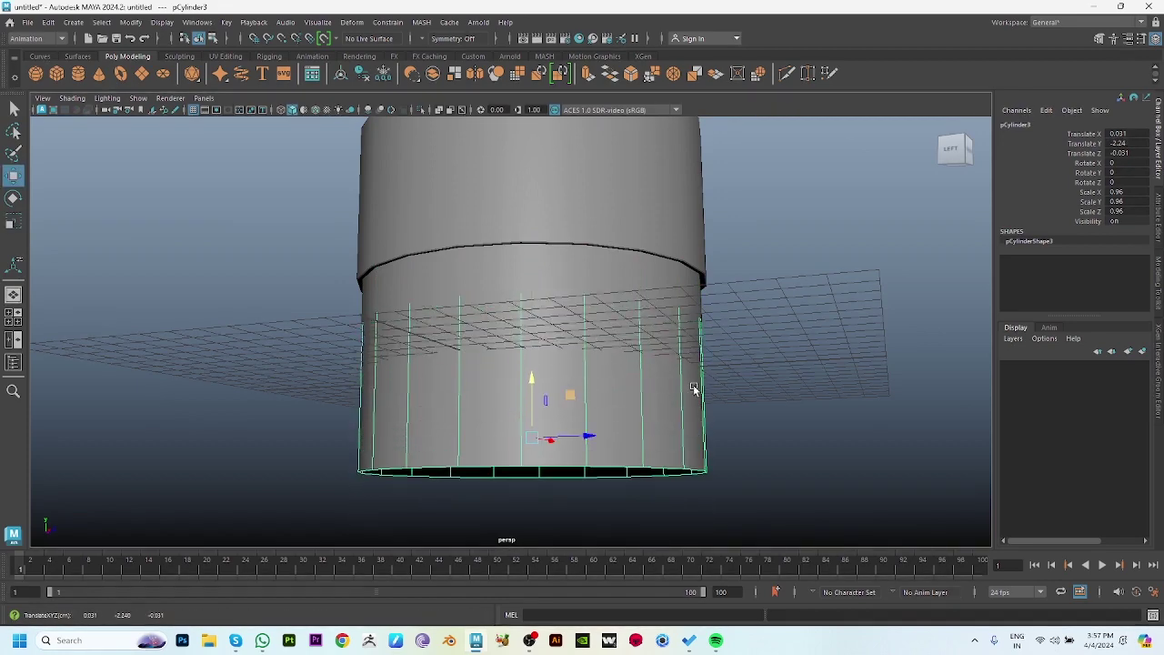
Pull the body's bottom edge loop down to lengthen the body.
{"action": "left_click_drag", "start_coordinate": [697, 390], "coordinate": [545, 356], "text": "alt"}
{"action": "left_click_drag", "start_coordinate": [230, 211], "coordinate": [1001, 439]}
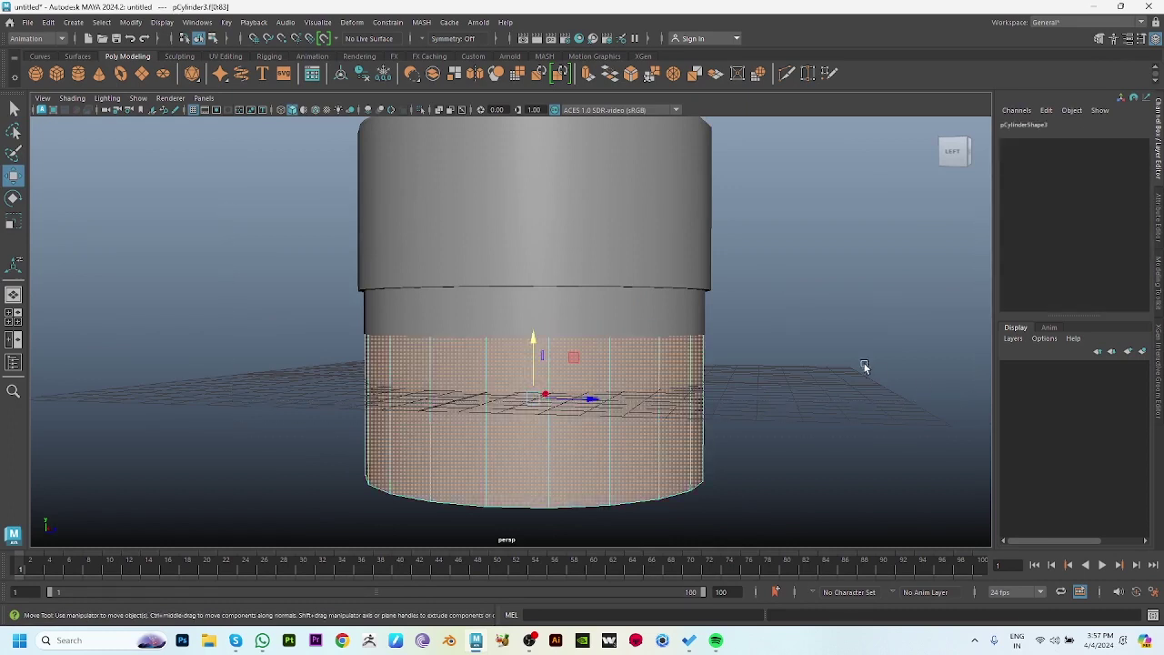
{"action": "double_click", "coordinate": [621, 476]}
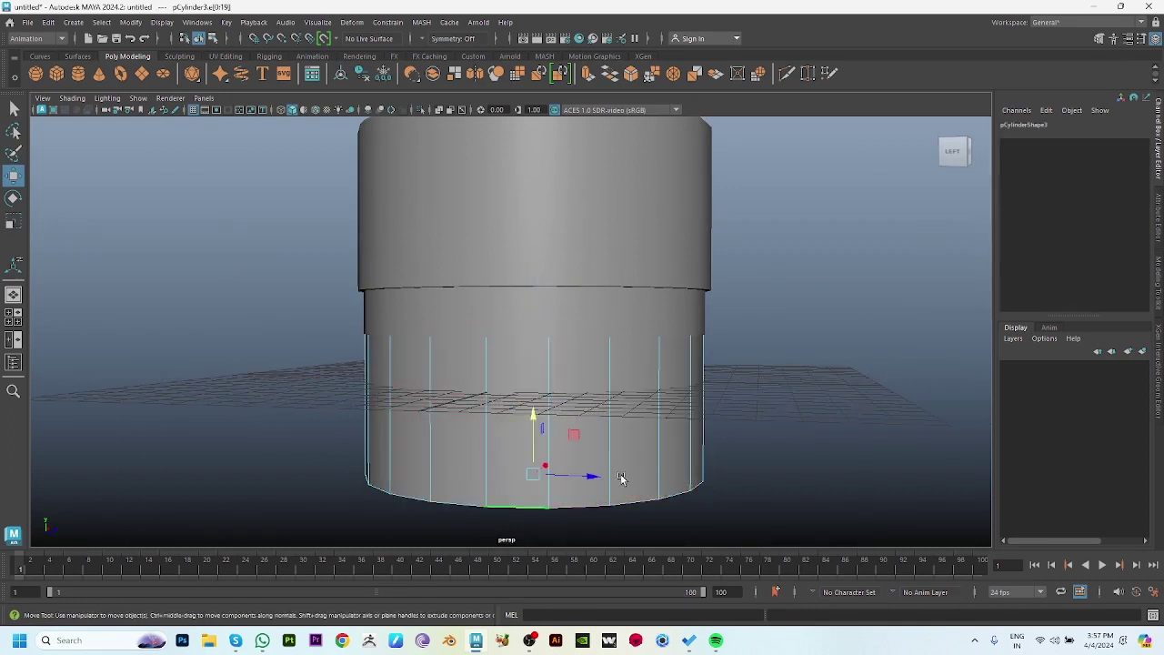
{"action": "scroll", "coordinate": [569, 385], "scroll_direction": "down", "scroll_amount": 5}
{"action": "left_click_drag", "start_coordinate": [520, 255], "coordinate": [574, 474]}
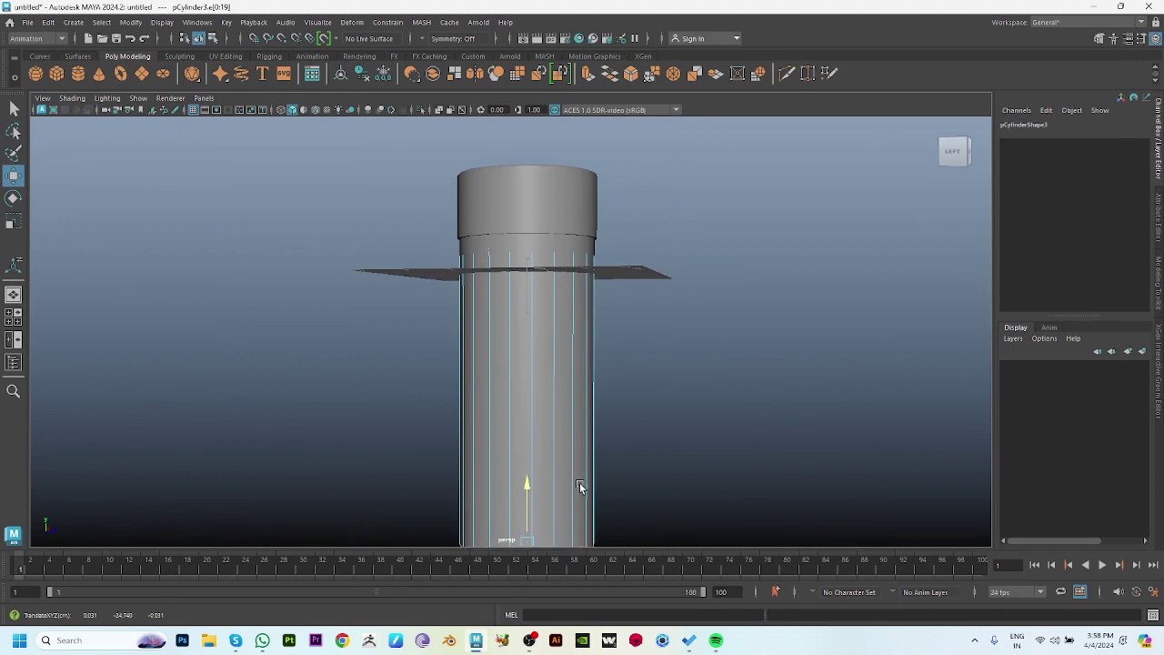
Close the open bottom of the body with Fill Hole.
{"action": "left_click_drag", "start_coordinate": [609, 470], "coordinate": [497, 326], "text": "alt"}
{"action": "scroll", "coordinate": [497, 325], "scroll_direction": "up", "scroll_amount": 5}
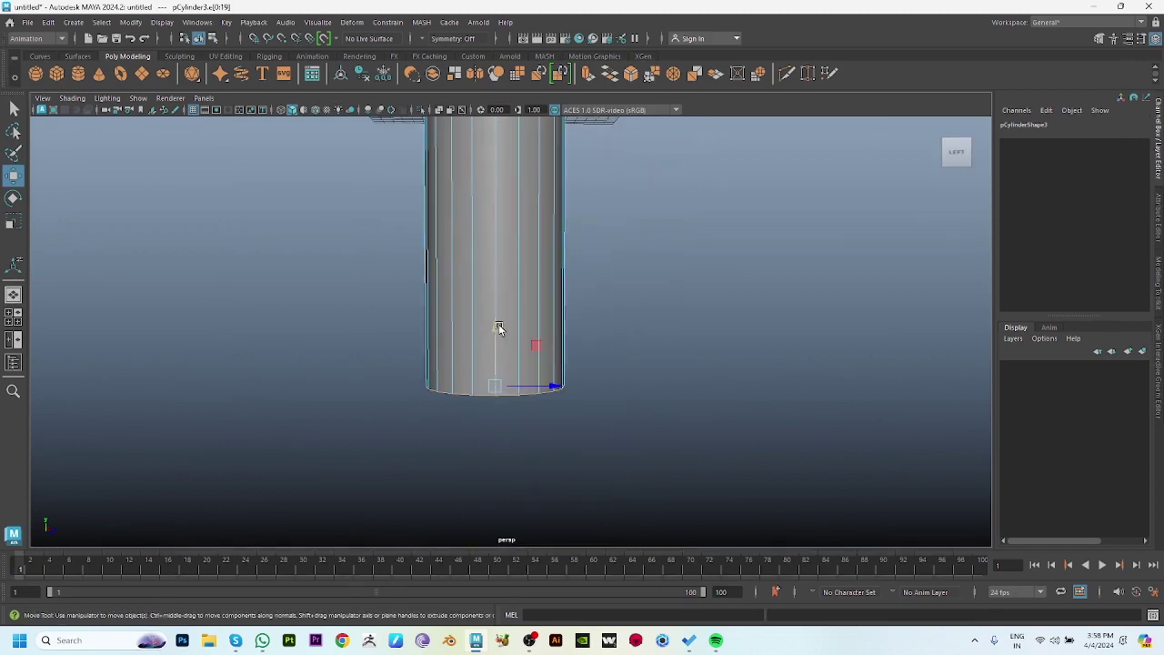
{"action": "left_click_drag", "start_coordinate": [550, 401], "coordinate": [586, 295], "text": "alt"}
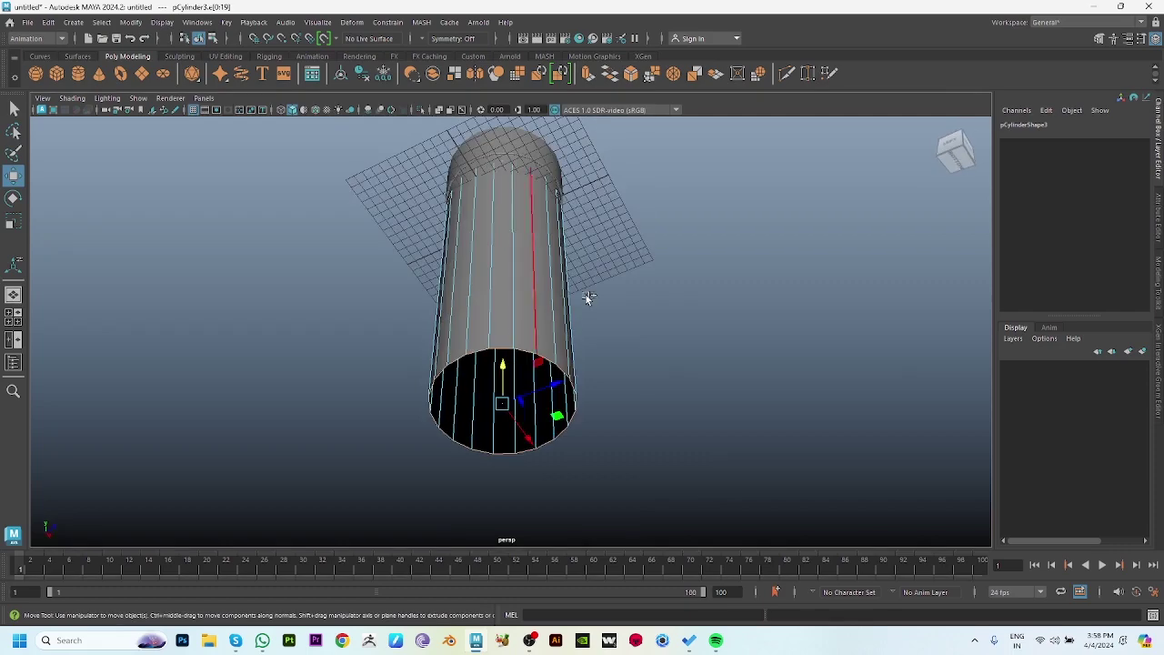
{"action": "mouse_move", "coordinate": [585, 295]}
{"action": "right_mouse_down", "text": "shift"}
{"action": "mouse_move", "coordinate": [581, 398]}
{"action": "mouse_move", "coordinate": [585, 328]}
{"action": "mouse_move", "coordinate": [561, 316]}
{"action": "mouse_move", "coordinate": [537, 471]}
{"action": "right_mouse_up", "text": "shift"}
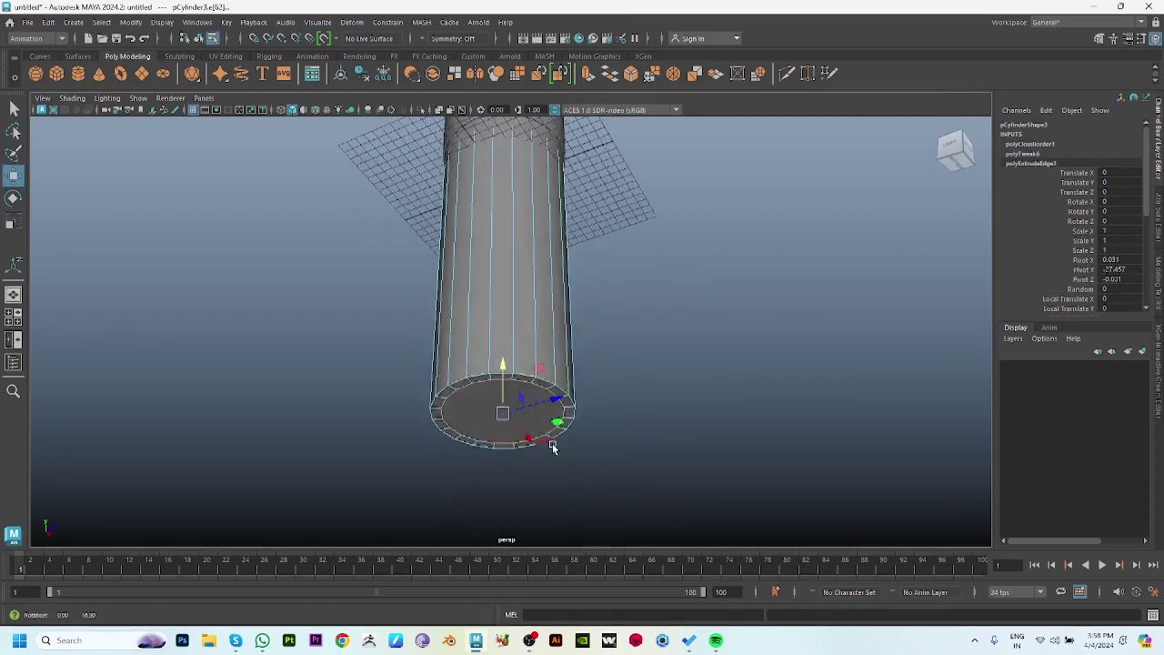
{"action": "left_click_drag", "start_coordinate": [553, 442], "coordinate": [585, 361], "text": "alt"}
Bevel the bottom border edges of the new cap.
{"action": "left_click_drag", "start_coordinate": [611, 406], "coordinate": [572, 364], "text": "alt"}
{"action": "key", "text": "F10"}
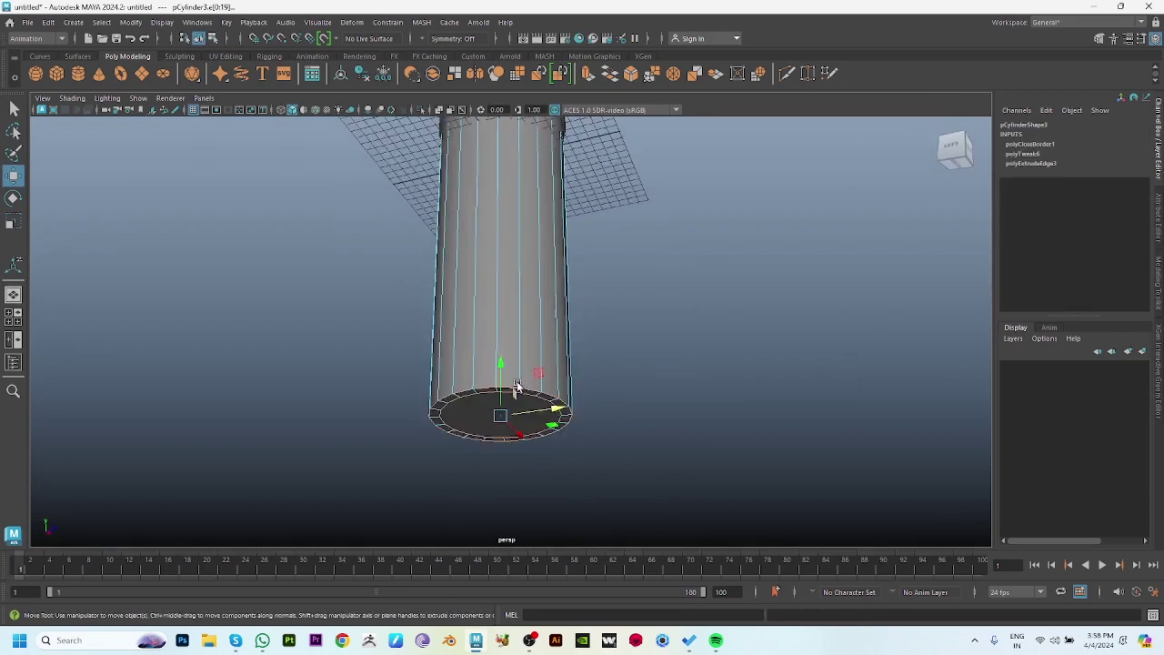
{"action": "right_click_drag", "start_coordinate": [619, 324], "coordinate": [632, 335], "text": "shift"}
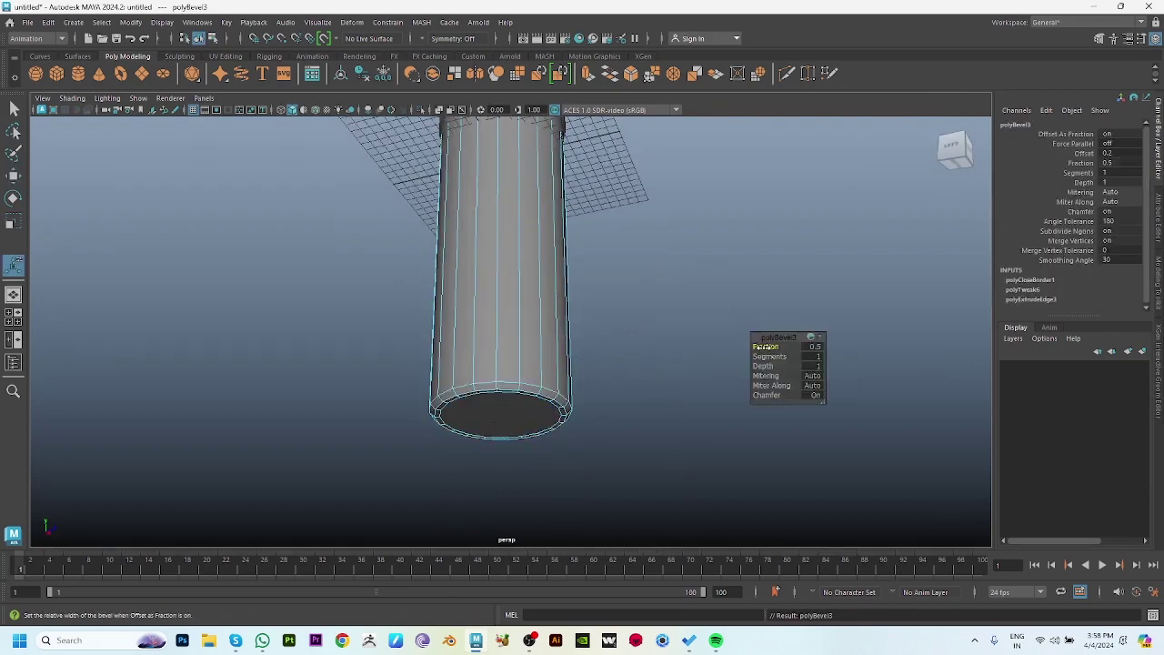
{"action": "left_click", "coordinate": [673, 268]}
Extrude the cap's open border edge loop and scale it inward to 0.979.
{"action": "left_click", "coordinate": [540, 364]}
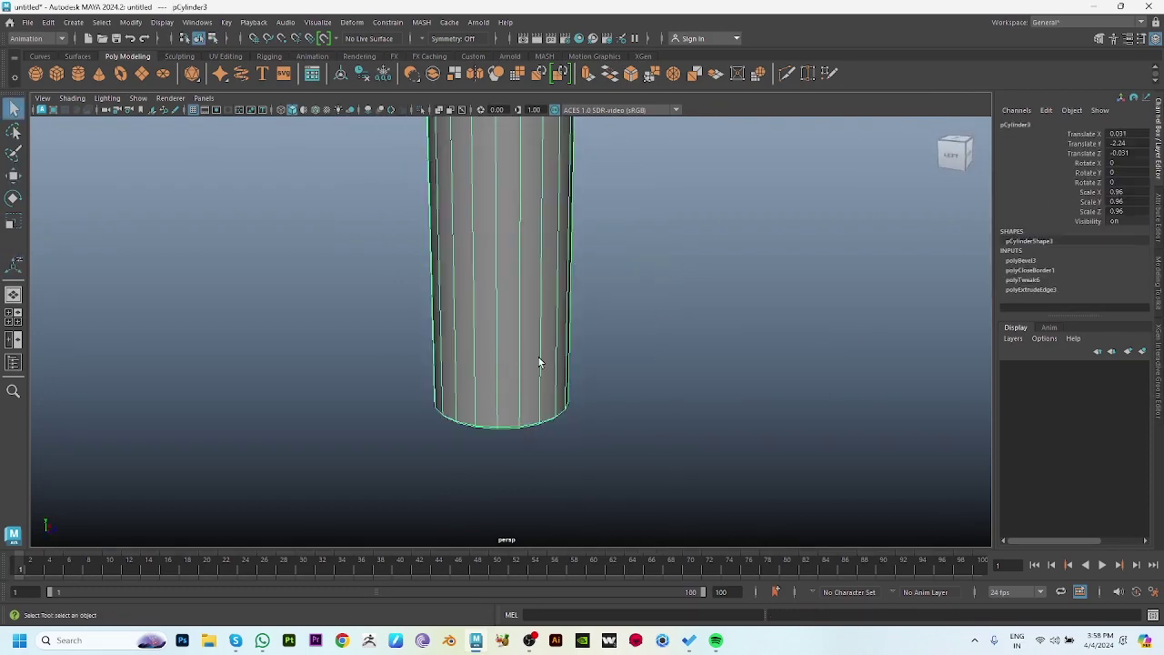
{"action": "left_click_drag", "start_coordinate": [540, 364], "coordinate": [667, 395], "text": "alt"}
{"action": "key", "text": "w"}
{"action": "scroll", "coordinate": [591, 255], "scroll_direction": "up", "scroll_amount": 5}
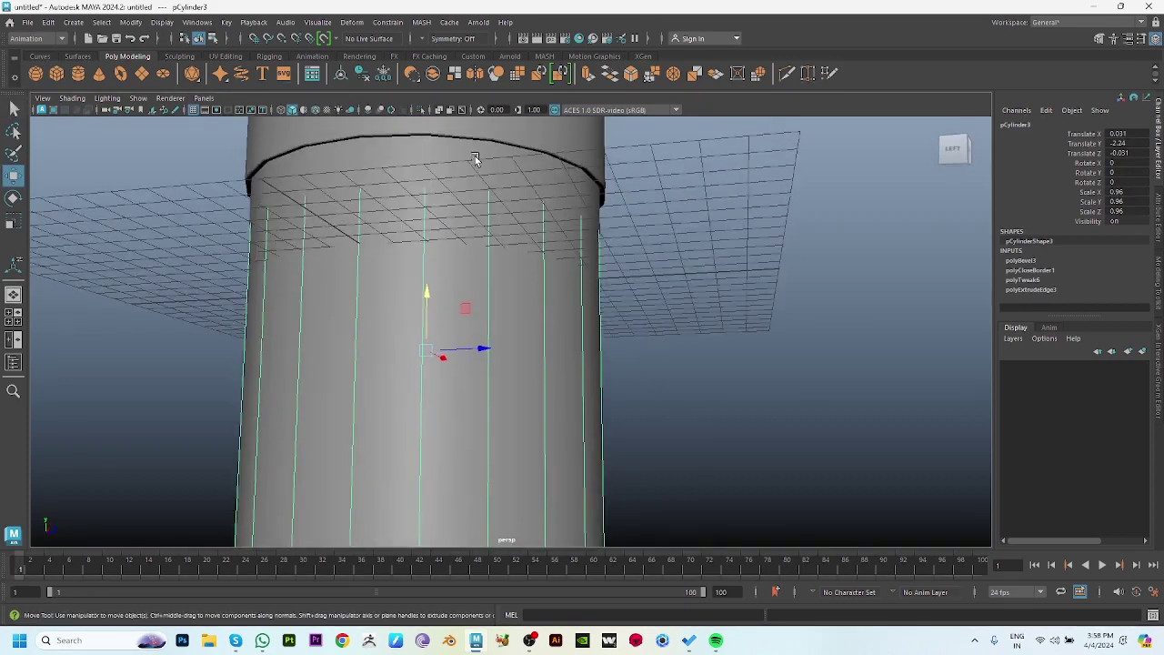
{"action": "key", "text": "F10"}
{"action": "double_click", "coordinate": [475, 159]}
{"action": "key", "text": "ctrl+e"}
{"action": "mouse_move", "coordinate": [541, 207]}
{"action": "left_mouse_down", "text": "alt"}
{"action": "mouse_move", "coordinate": [457, 263]}
{"action": "mouse_move", "coordinate": [427, 257]}
{"action": "mouse_move", "coordinate": [435, 264]}
{"action": "left_mouse_up", "text": "alt"}
{"action": "key", "text": "w"}
Select the full edge loop around the cap's lip, using wireframe to see it.
{"action": "left_click", "coordinate": [596, 335]}
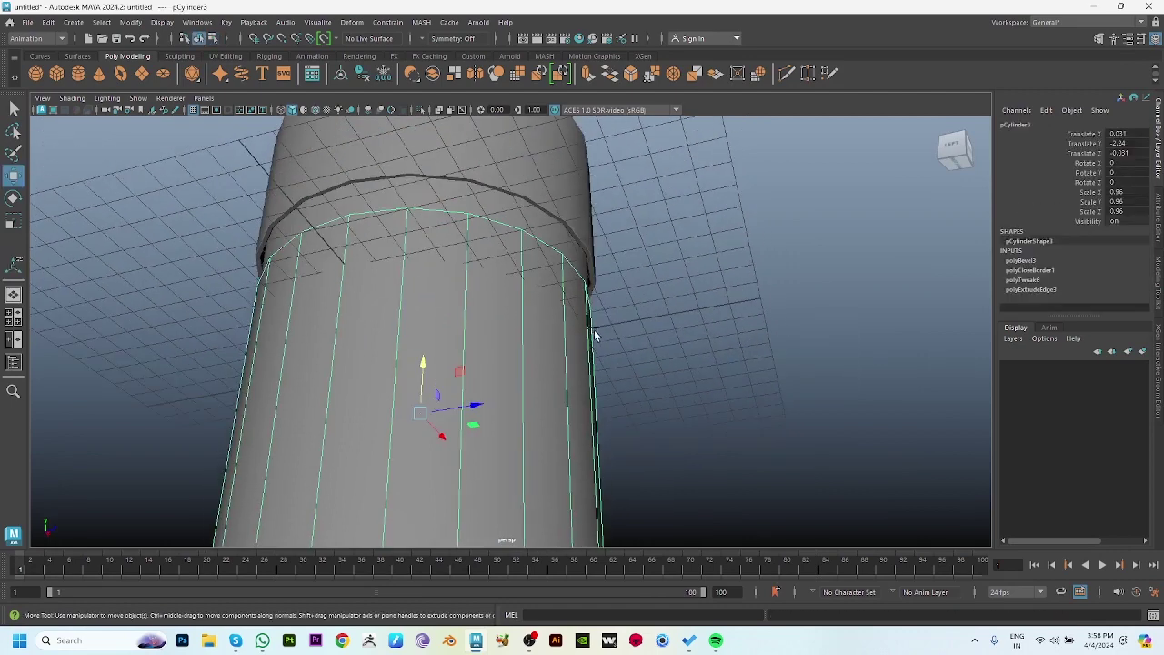
{"action": "scroll", "coordinate": [738, 442], "scroll_direction": "up", "scroll_amount": 3}
{"action": "left_click_drag", "start_coordinate": [737, 442], "coordinate": [839, 502], "text": "alt"}
{"action": "left_click", "coordinate": [694, 325]}
{"action": "right_click_drag", "start_coordinate": [490, 291], "coordinate": [488, 249]}
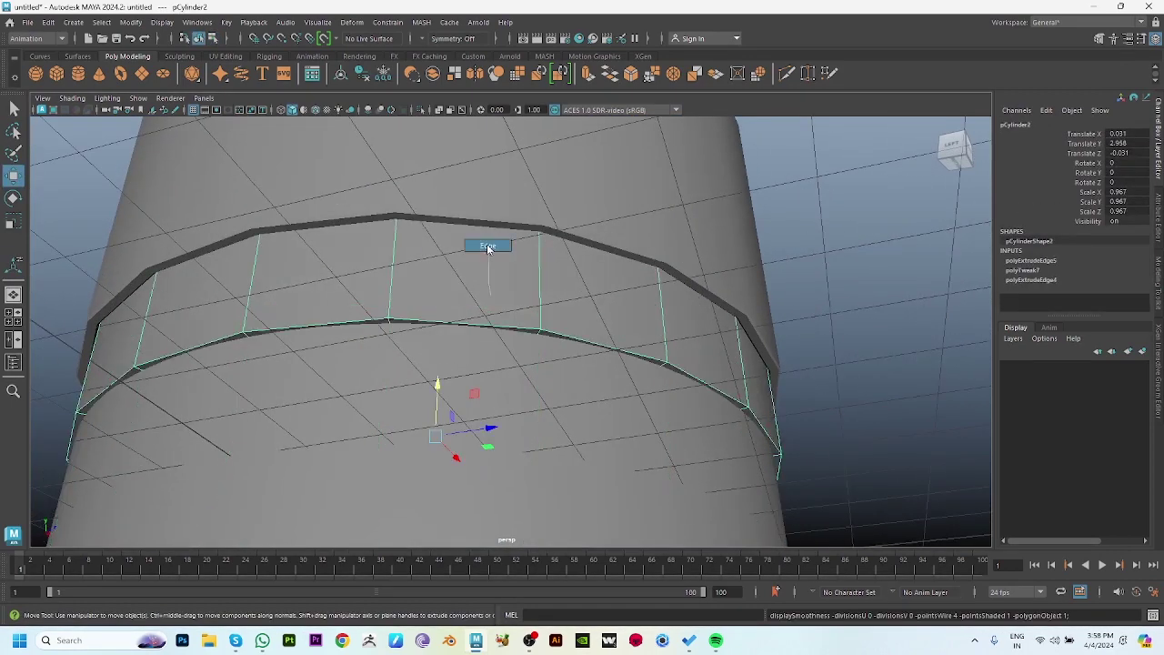
{"action": "left_click", "coordinate": [464, 314]}
{"action": "key", "text": "4"}
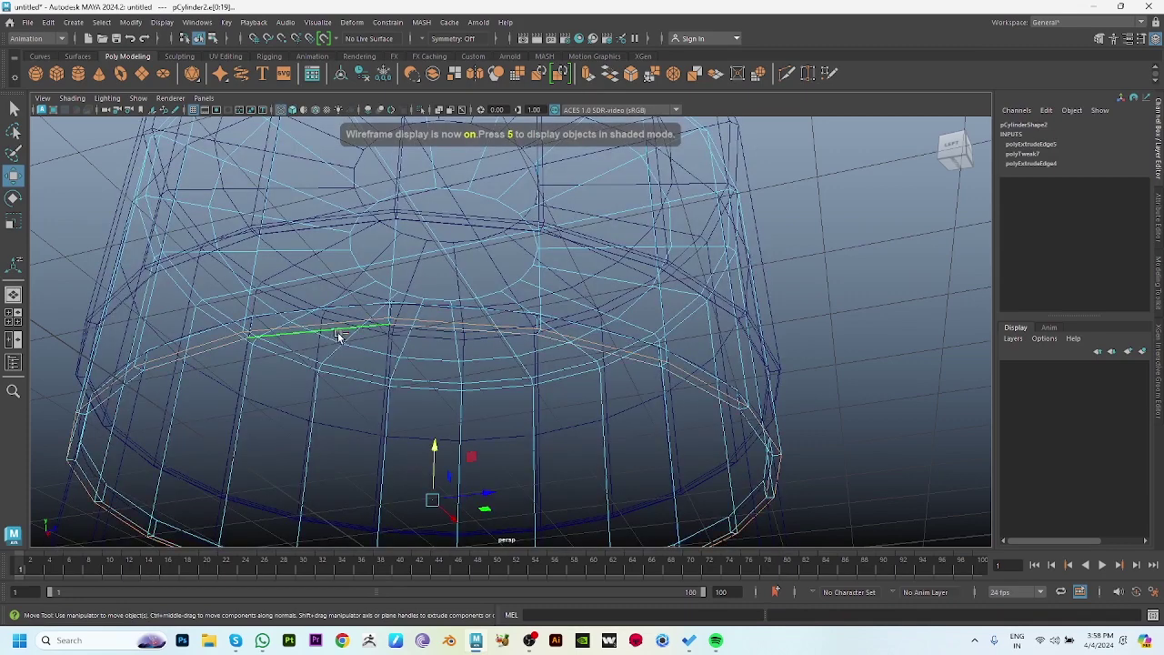
{"action": "double_click", "coordinate": [369, 333]}
{"action": "key", "text": "5"}
Bevel the lip edge loop with a 0.259 fraction.
{"action": "right_click_drag", "start_coordinate": [467, 287], "coordinate": [503, 291], "text": "shift"}
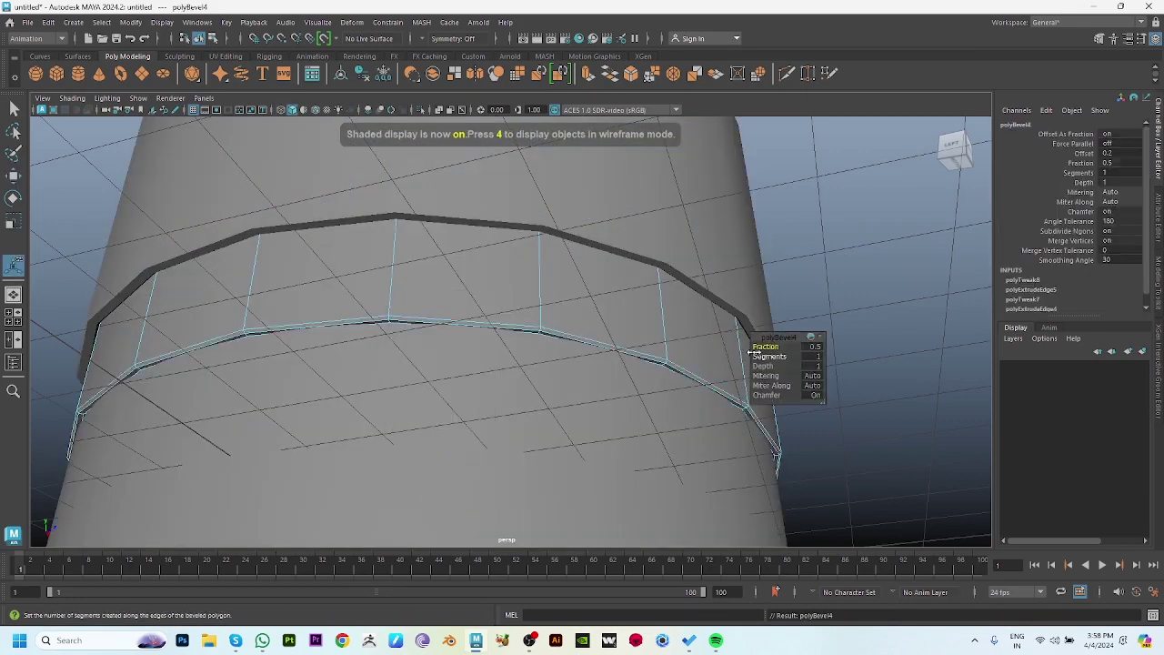
{"action": "key", "text": "w"}
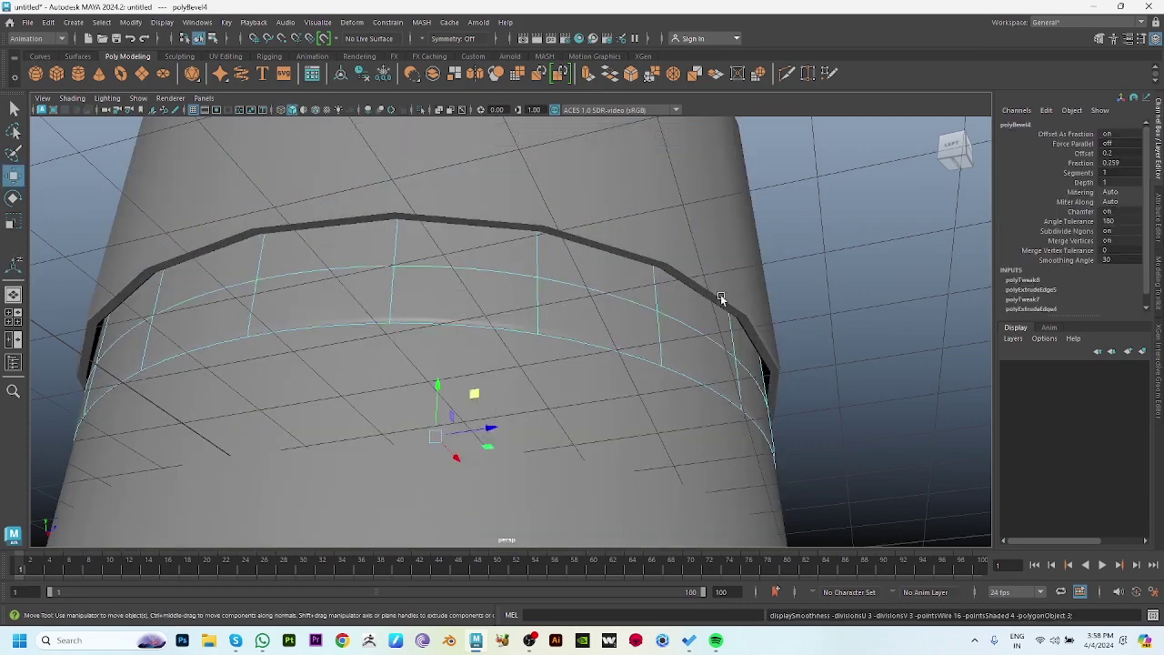
{"action": "scroll", "coordinate": [528, 419], "scroll_direction": "down", "scroll_amount": 3}
{"action": "left_click", "coordinate": [528, 419]}
{"action": "left_click_drag", "start_coordinate": [528, 416], "coordinate": [561, 260], "text": "alt"}
{"action": "scroll", "coordinate": [486, 386], "scroll_direction": "down", "scroll_amount": 6}
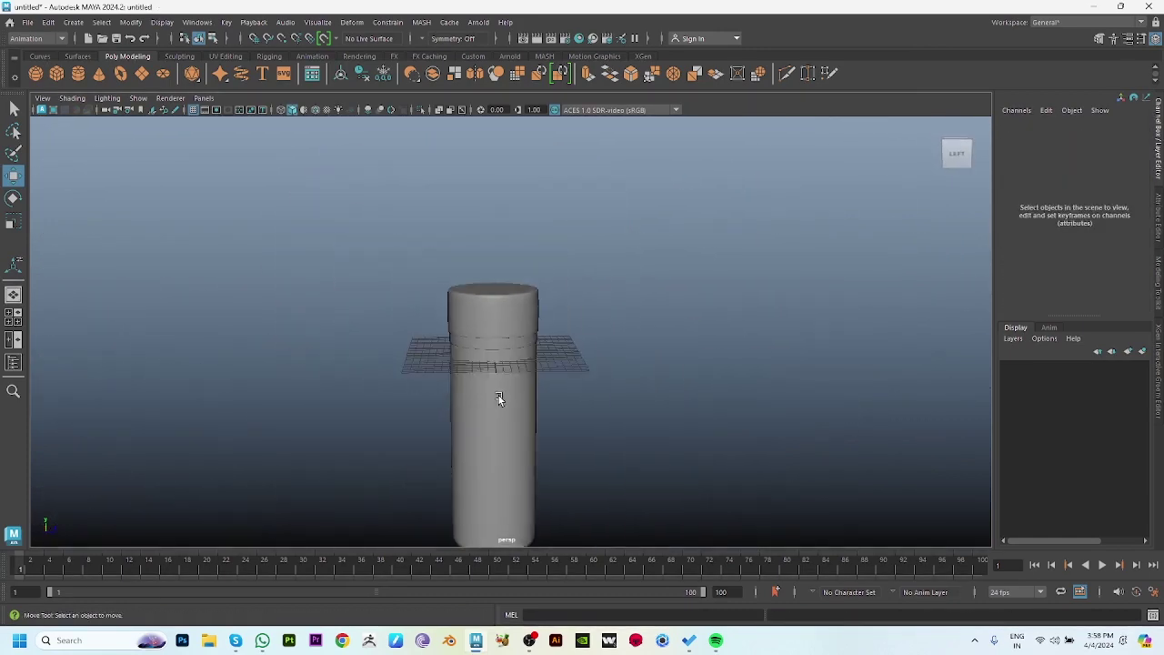
Hide the ground grid and move the cap copy below the bottle.
{"action": "left_click", "coordinate": [194, 110]}
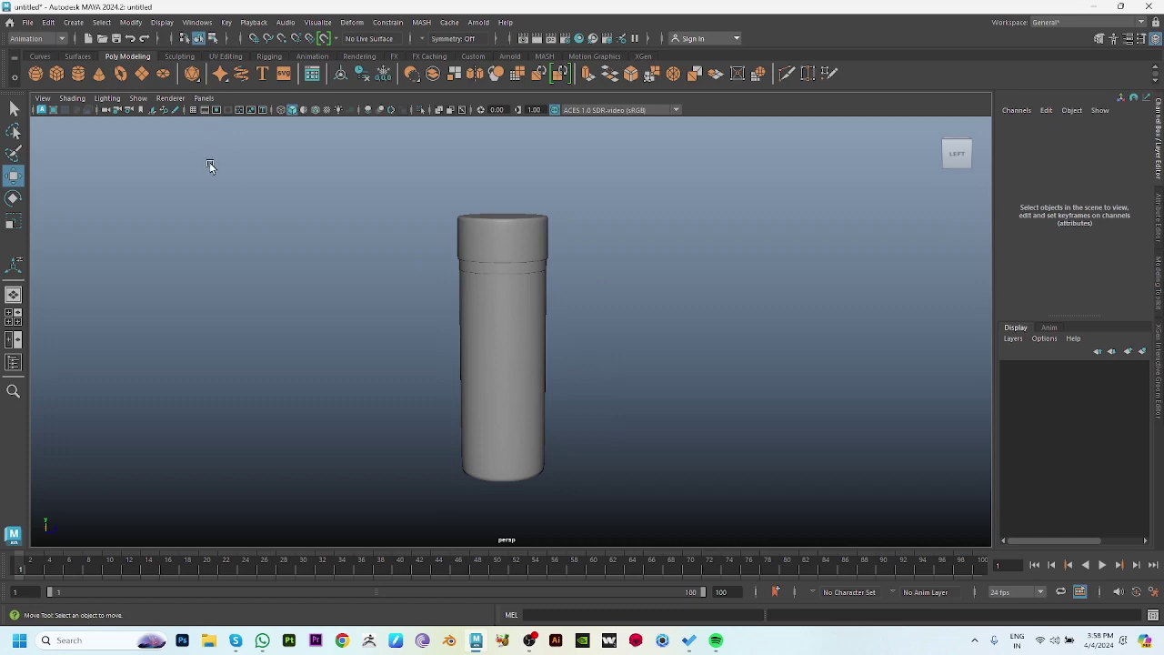
{"action": "left_click", "coordinate": [527, 223]}
{"action": "middle_click_drag", "start_coordinate": [536, 229], "coordinate": [499, 211], "text": "alt"}
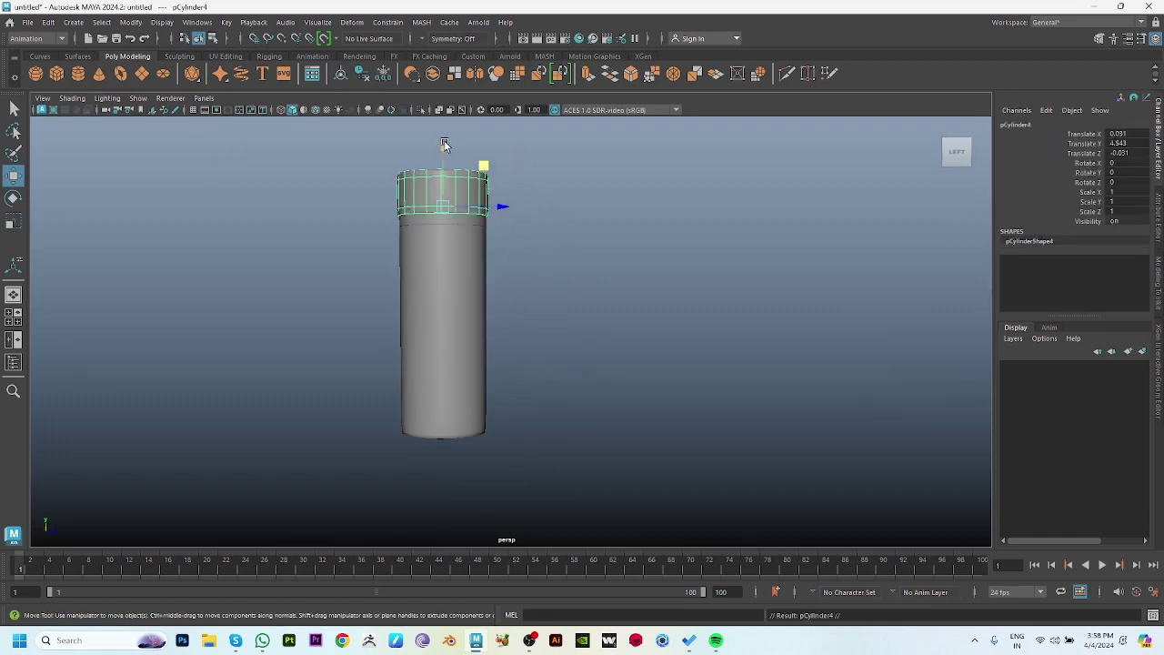
{"action": "mouse_move", "coordinate": [444, 145]}
{"action": "left_mouse_down"}
{"action": "mouse_move", "coordinate": [452, 409]}
{"action": "mouse_move", "coordinate": [442, 494]}
{"action": "mouse_move", "coordinate": [453, 543]}
{"action": "left_mouse_up"}
Flip the copy with Y scale -1.325 and raise it to about -28.1 against the body.
{"action": "key", "text": "r"}
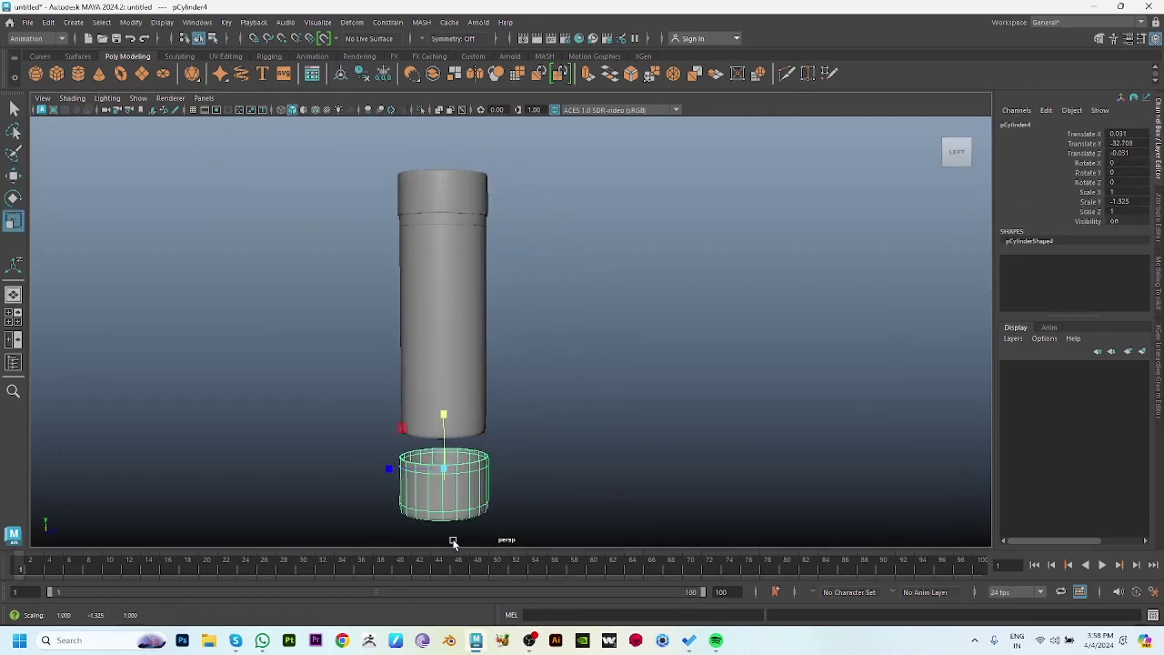
{"action": "scroll", "coordinate": [509, 409], "scroll_direction": "up", "scroll_amount": 2}
{"action": "key", "text": "w"}
{"action": "left_click_drag", "start_coordinate": [415, 336], "coordinate": [411, 278]}
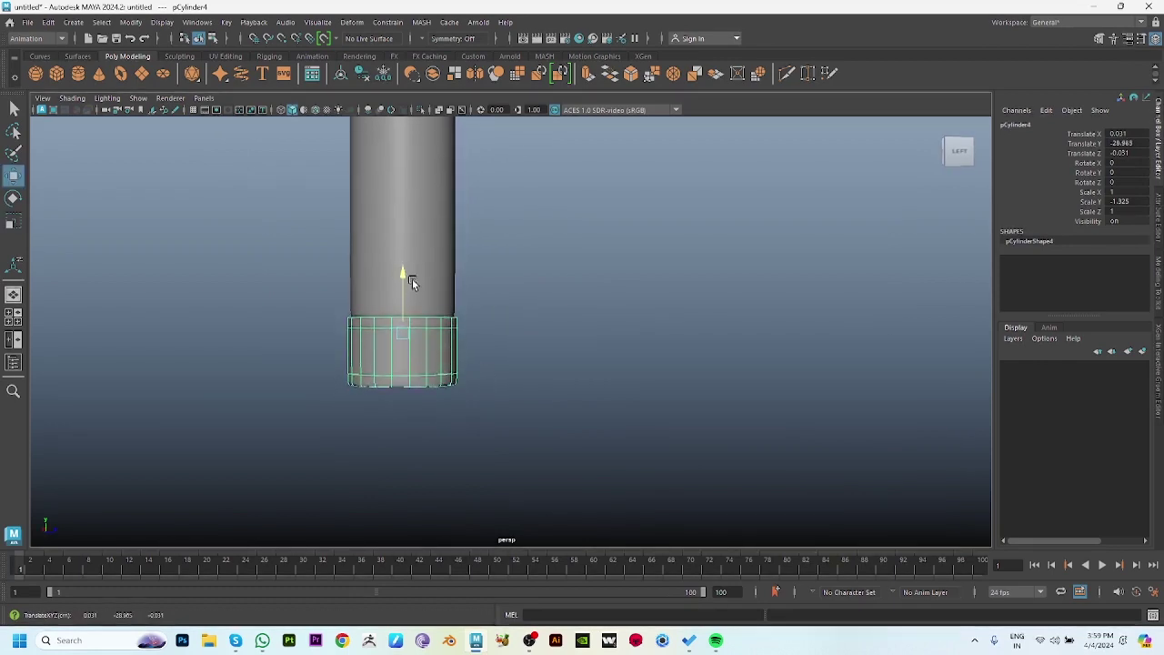
{"action": "left_click_drag", "start_coordinate": [411, 277], "coordinate": [418, 271]}
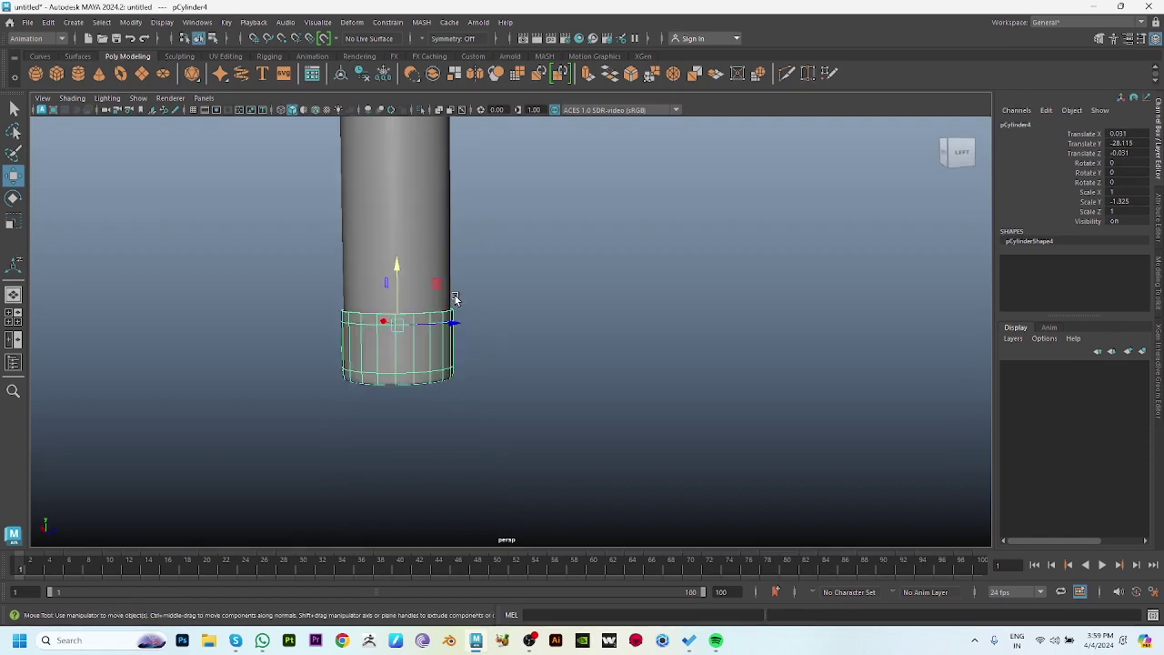
Check the base cap's vertices from behind and below.
{"action": "left_click", "coordinate": [500, 363]}
{"action": "left_click_drag", "start_coordinate": [328, 292], "coordinate": [466, 323]}
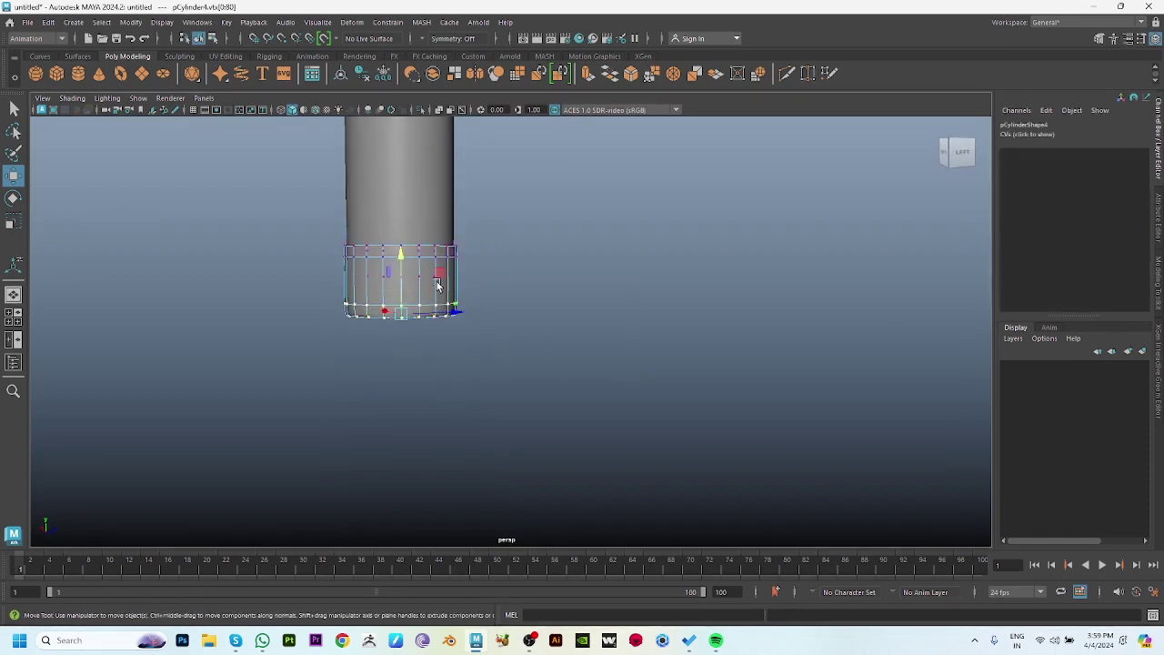
{"action": "mouse_move", "coordinate": [413, 284]}
{"action": "left_mouse_down", "text": "alt"}
{"action": "mouse_move", "coordinate": [561, 302]}
{"action": "mouse_move", "coordinate": [506, 304]}
{"action": "left_mouse_up", "text": "alt"}
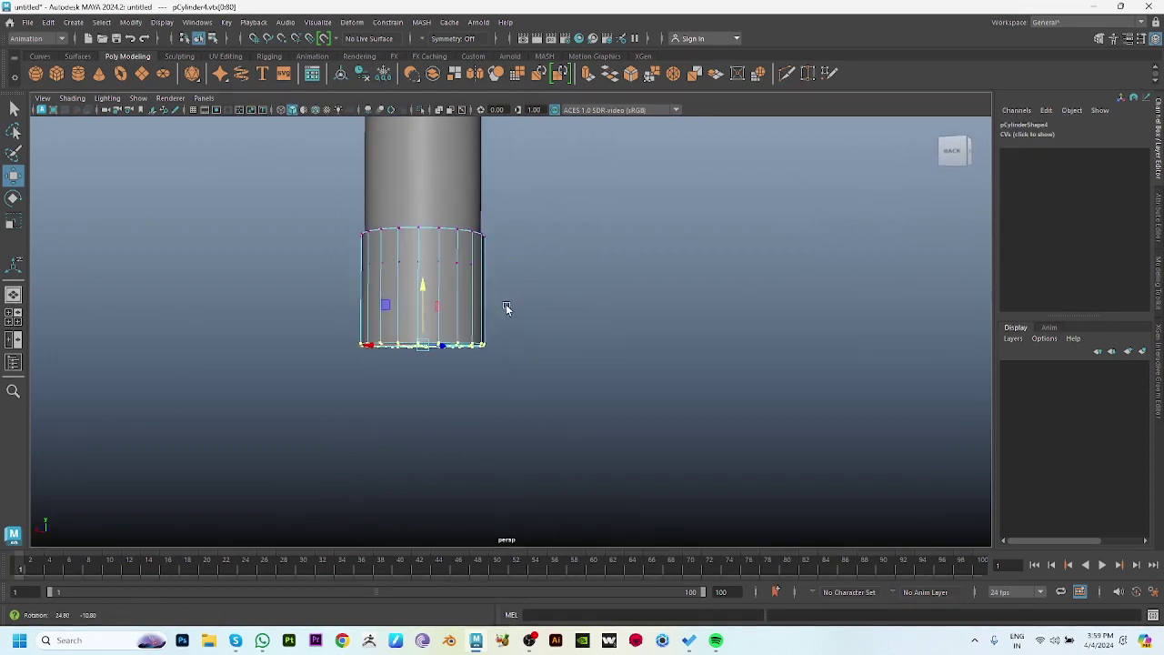
{"action": "left_click", "coordinate": [506, 304]}
{"action": "mouse_move", "coordinate": [506, 303]}
{"action": "left_mouse_down", "text": "alt"}
{"action": "mouse_move", "coordinate": [519, 351]}
{"action": "mouse_move", "coordinate": [592, 309]}
{"action": "left_mouse_up", "text": "alt"}
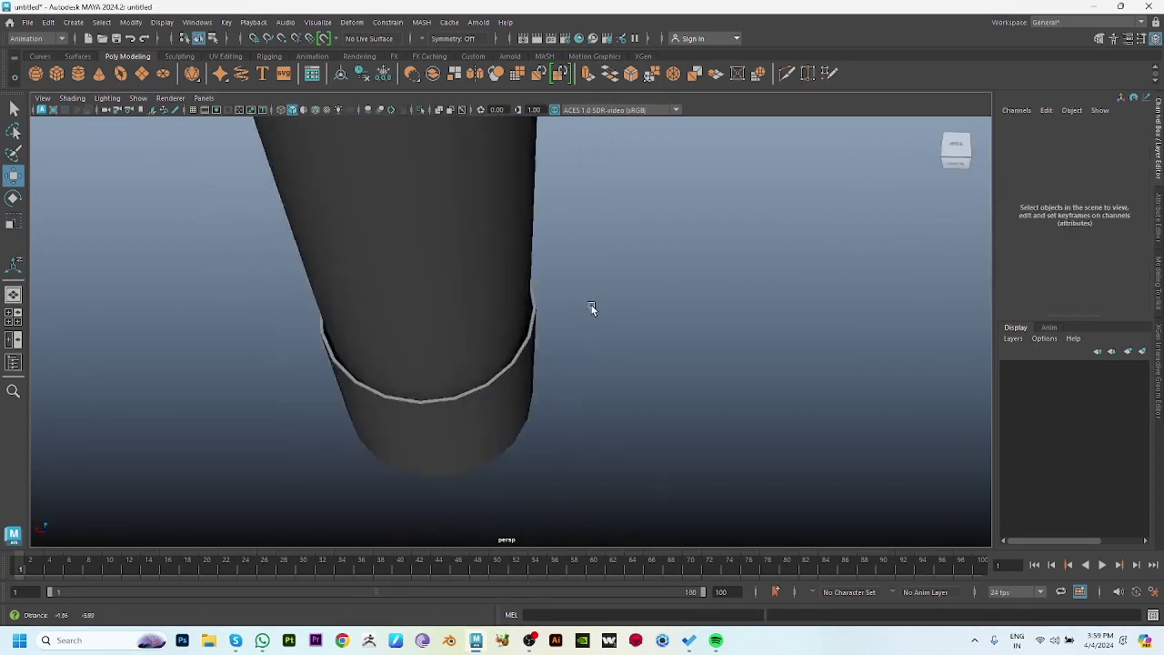
Scale the base cap's rim edge loop outward and extrude it into a short collar.
{"action": "scroll", "coordinate": [592, 309], "scroll_direction": "up", "scroll_amount": 3}
{"action": "double_click", "coordinate": [481, 390]}
{"action": "key", "text": "r"}
{"action": "mouse_move", "coordinate": [370, 234]}
{"action": "left_mouse_down"}
{"action": "mouse_move", "coordinate": [346, 218]}
{"action": "mouse_move", "coordinate": [386, 267]}
{"action": "mouse_move", "coordinate": [421, 259]}
{"action": "mouse_move", "coordinate": [380, 194]}
{"action": "mouse_move", "coordinate": [395, 177]}
{"action": "mouse_move", "coordinate": [369, 251]}
{"action": "left_mouse_up"}
{"action": "key", "text": "ctrl+e"}
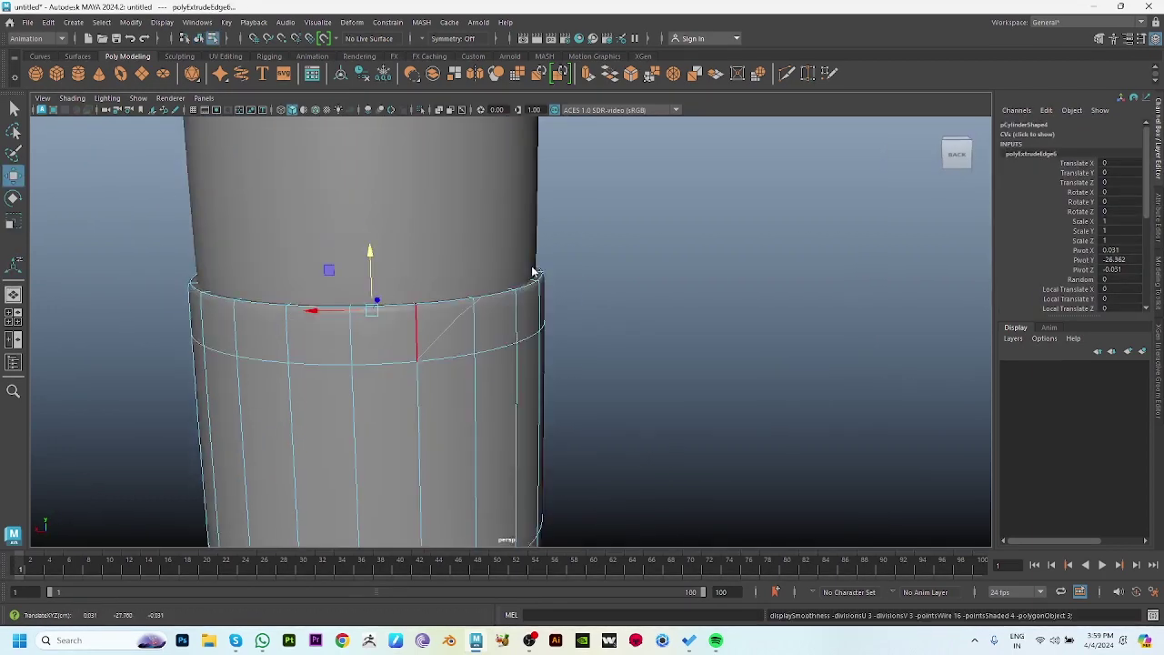
{"action": "left_click", "coordinate": [593, 331]}
Select edges across the bottle's lower body for an edge operation.
{"action": "scroll", "coordinate": [351, 241], "scroll_direction": "down", "scroll_amount": 3}
{"action": "scroll", "coordinate": [484, 332], "scroll_direction": "down", "scroll_amount": 2}
{"action": "mouse_move", "coordinate": [483, 332]}
{"action": "left_mouse_down", "text": "alt"}
{"action": "mouse_move", "coordinate": [525, 334]}
{"action": "mouse_move", "coordinate": [512, 382]}
{"action": "mouse_move", "coordinate": [575, 330]}
{"action": "left_mouse_up", "text": "alt"}
{"action": "left_click_drag", "start_coordinate": [557, 404], "coordinate": [461, 238]}
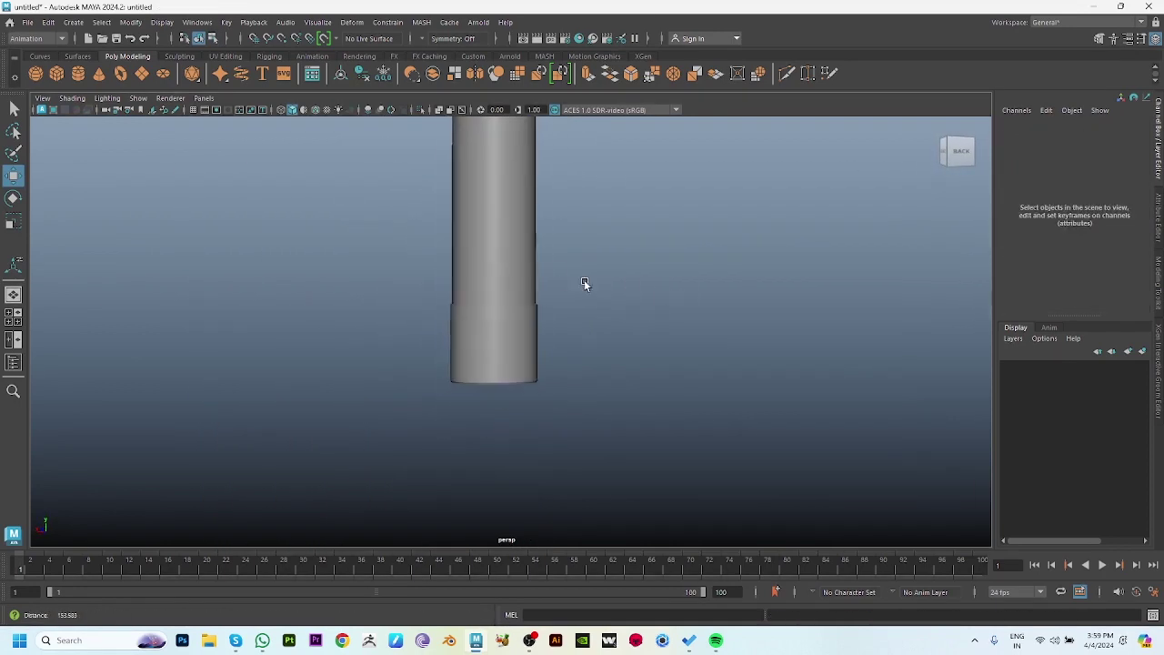
{"action": "right_click_drag", "start_coordinate": [585, 281], "coordinate": [685, 424], "text": "alt"}
{"action": "mouse_move", "coordinate": [497, 309]}
{"action": "middle_mouse_down", "text": "alt"}
{"action": "mouse_move", "coordinate": [562, 297]}
{"action": "mouse_move", "coordinate": [586, 278]}
{"action": "middle_mouse_up", "text": "alt"}
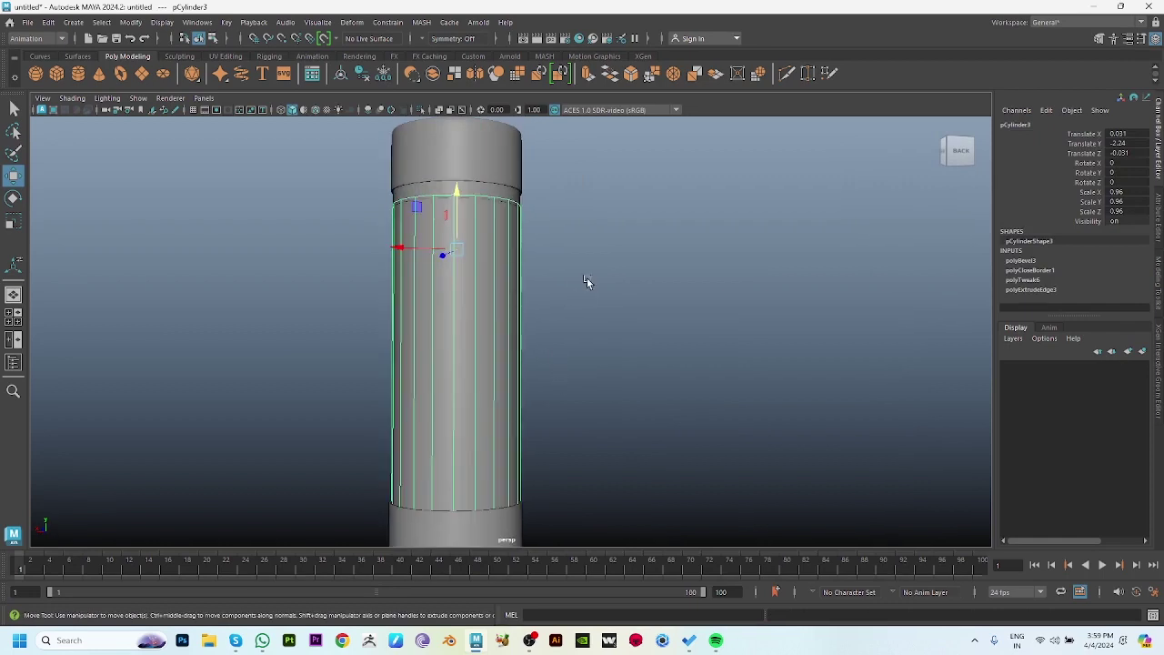
{"action": "right_click", "coordinate": [620, 245], "text": "shift"}
Insert a new edge loop across the middle of the body.
{"action": "left_click", "coordinate": [575, 266]}
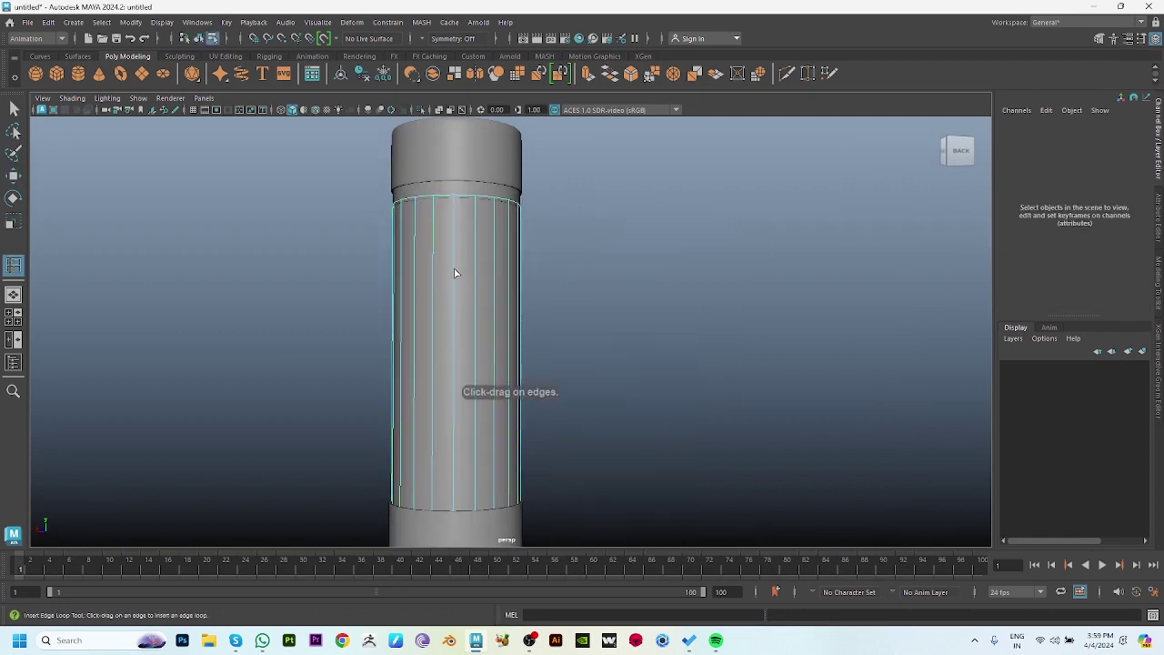
{"action": "left_click_drag", "start_coordinate": [456, 273], "coordinate": [459, 238]}
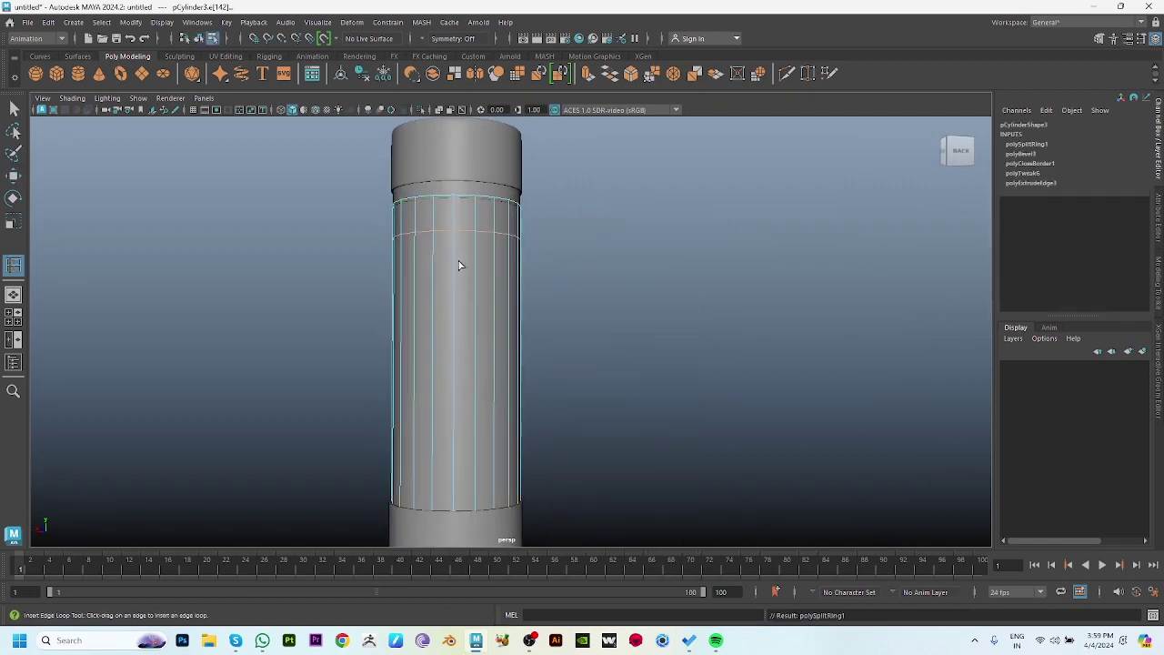
{"action": "left_click", "coordinate": [476, 378]}
{"action": "scroll", "coordinate": [501, 340], "scroll_direction": "up", "scroll_amount": 2}
{"action": "key", "text": "w"}
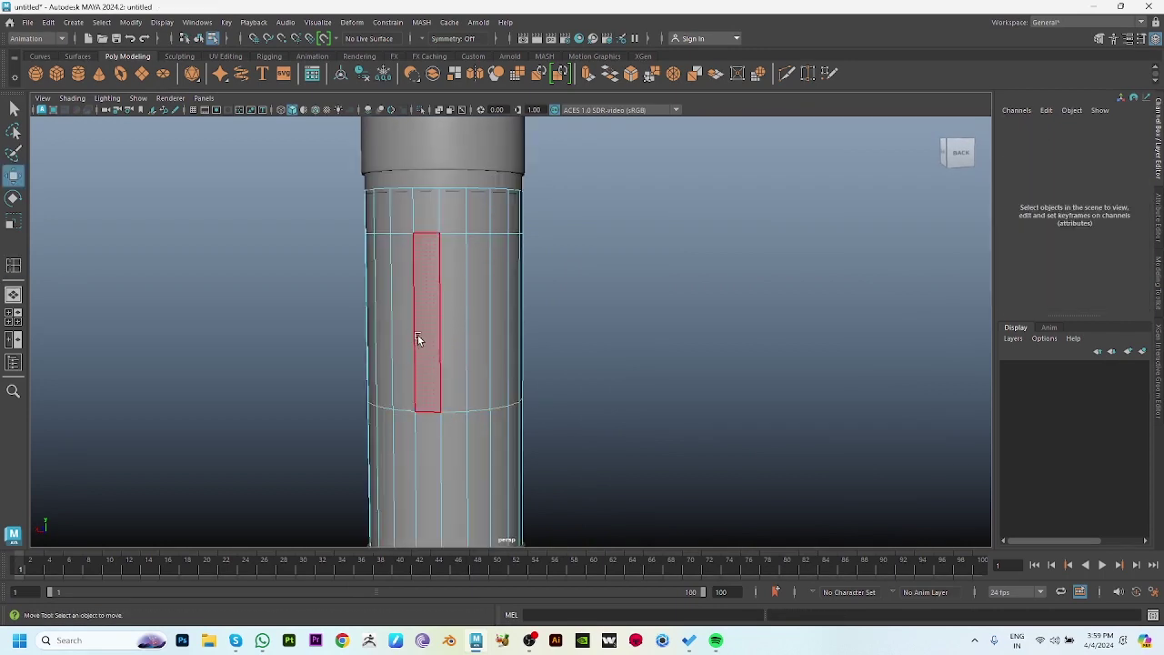
Duplicate a vertical strip of body faces into a separate piece, polySurface2, and select it.
{"action": "left_click_drag", "start_coordinate": [417, 338], "coordinate": [496, 348]}
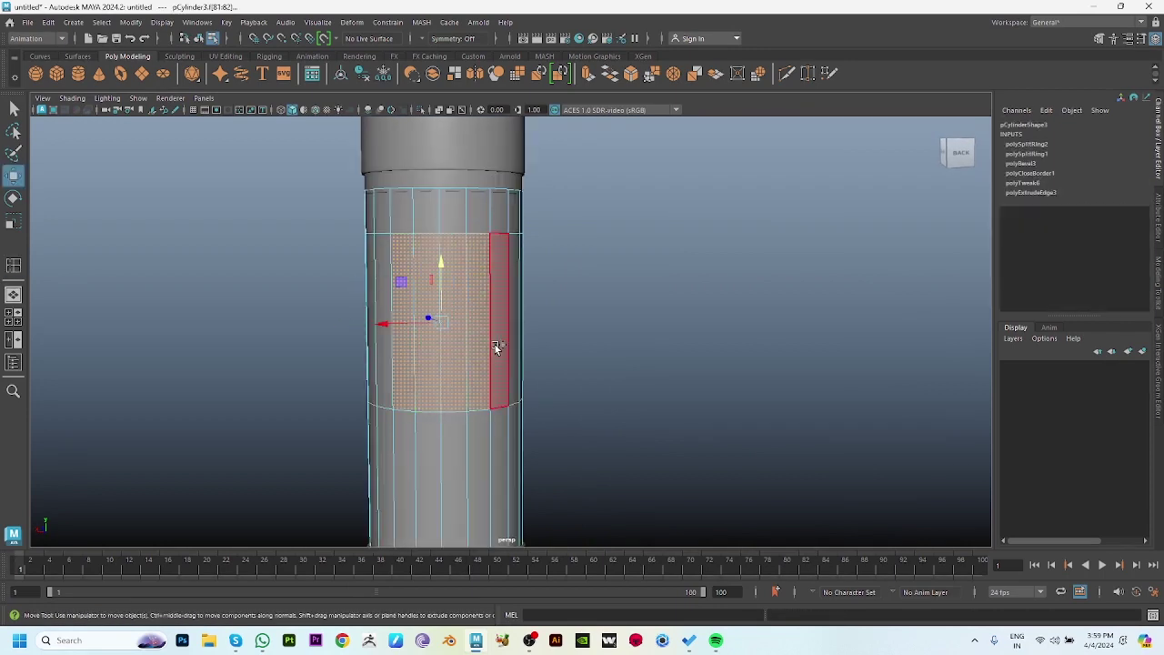
{"action": "left_click_drag", "start_coordinate": [587, 377], "coordinate": [581, 369], "text": "alt"}
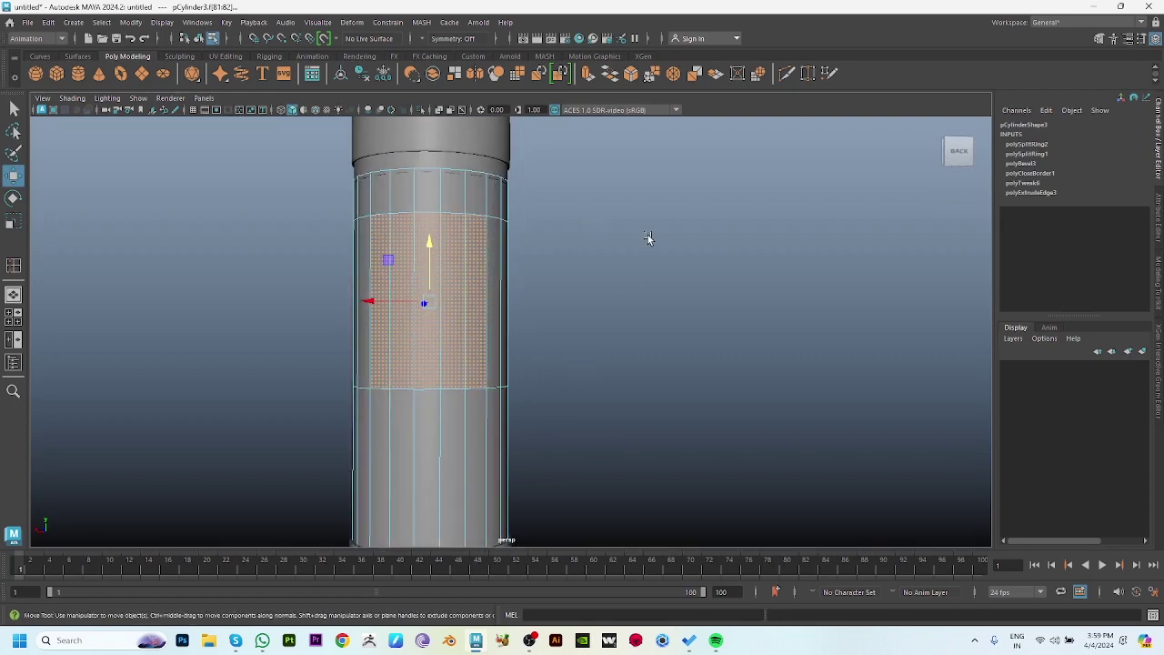
{"action": "right_click_drag", "start_coordinate": [645, 237], "coordinate": [648, 464], "text": "shift"}
{"action": "mouse_move", "coordinate": [642, 351]}
{"action": "left_mouse_down", "text": "alt"}
{"action": "mouse_move", "coordinate": [702, 416]}
{"action": "mouse_move", "coordinate": [615, 464]}
{"action": "left_mouse_up", "text": "alt"}
{"action": "left_click", "coordinate": [687, 412]}
{"action": "left_click", "coordinate": [618, 428]}
Extrude the duplicated piece's edges for thickness and scale it up about 1.08 times.
{"action": "left_click_drag", "start_coordinate": [735, 330], "coordinate": [697, 289], "text": "alt"}
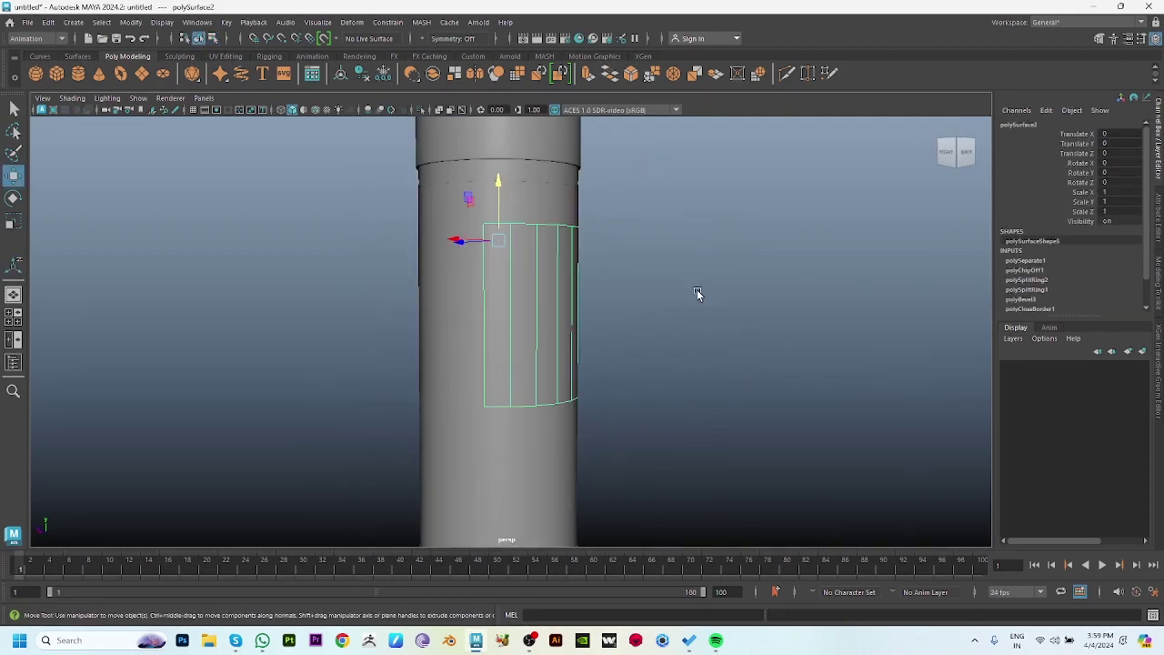
{"action": "double_click", "coordinate": [535, 225]}
{"action": "key", "text": "ctrl+e"}
{"action": "left_click_drag", "start_coordinate": [660, 220], "coordinate": [635, 307], "text": "alt"}
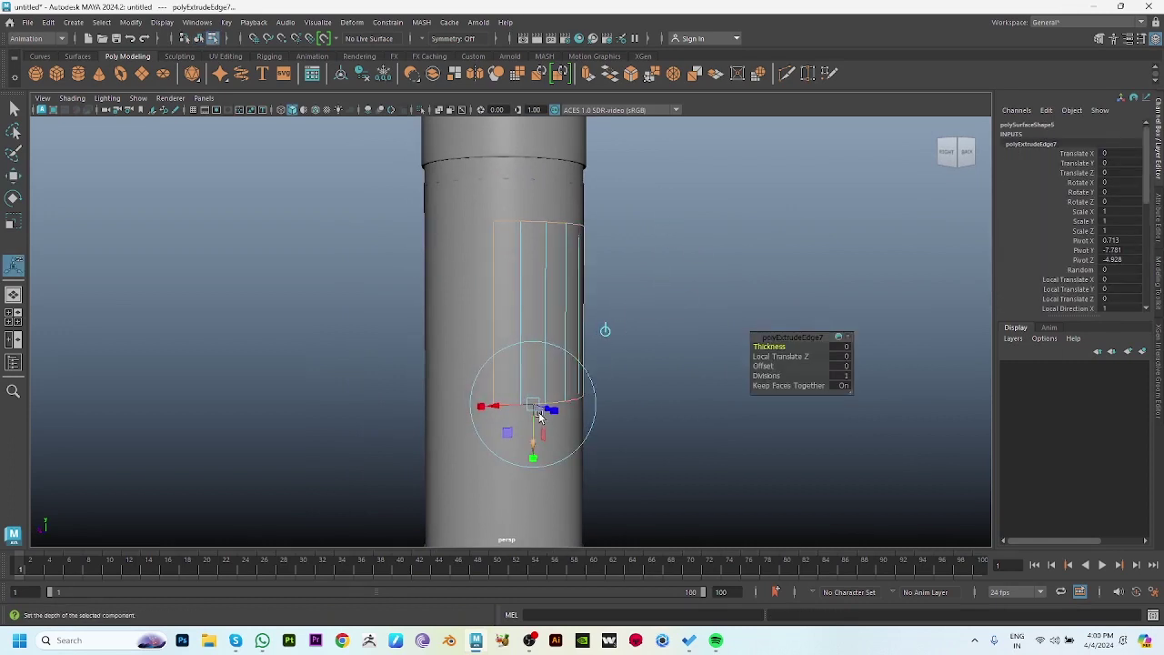
{"action": "key", "text": "r"}
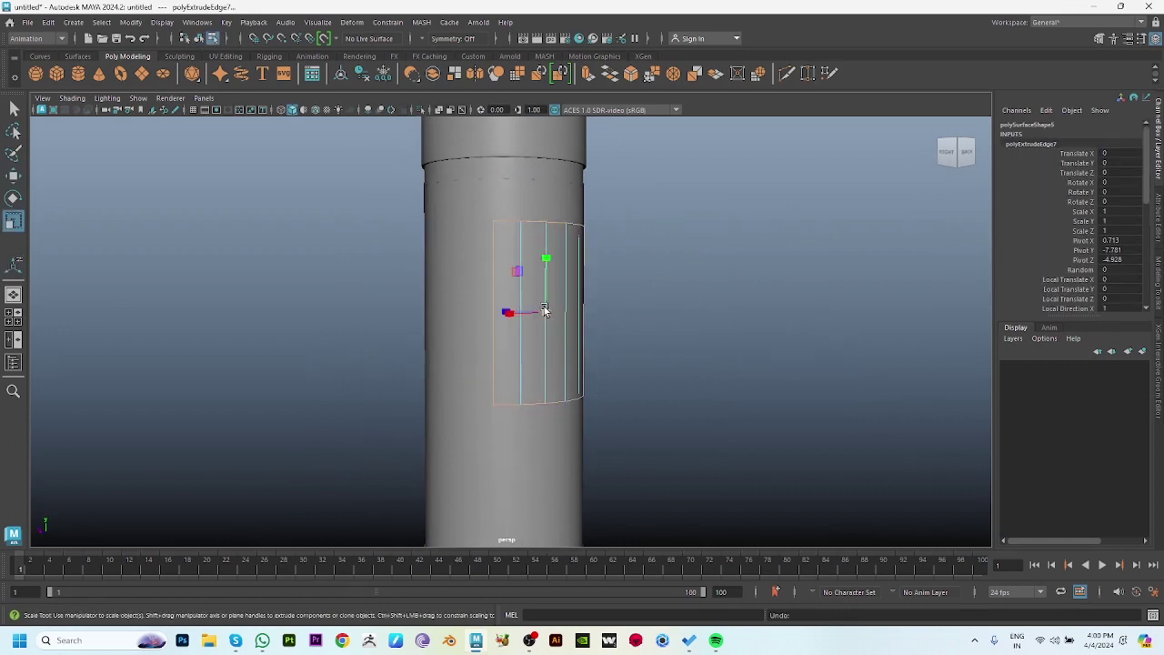
{"action": "mouse_move", "coordinate": [544, 311]}
{"action": "left_mouse_down"}
{"action": "mouse_move", "coordinate": [572, 319]}
{"action": "mouse_move", "coordinate": [457, 330]}
{"action": "left_mouse_up"}
Delete the centre faces to leave a frame and extrude its border edge loop.
{"action": "key", "text": "w"}
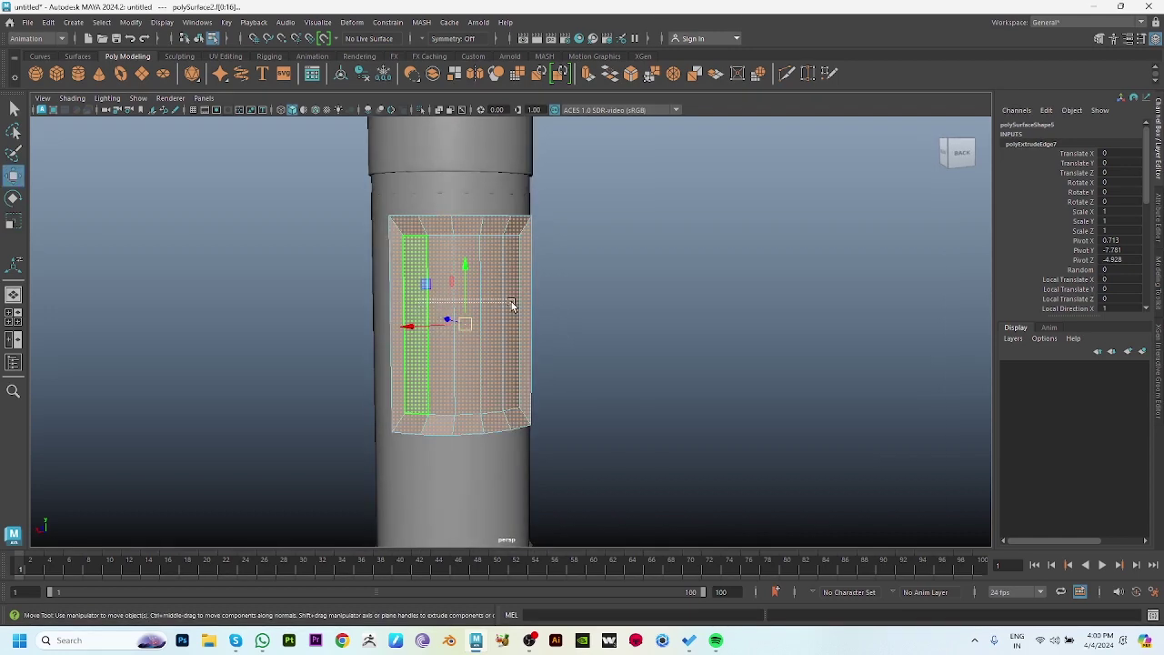
{"action": "key", "text": "Delete"}
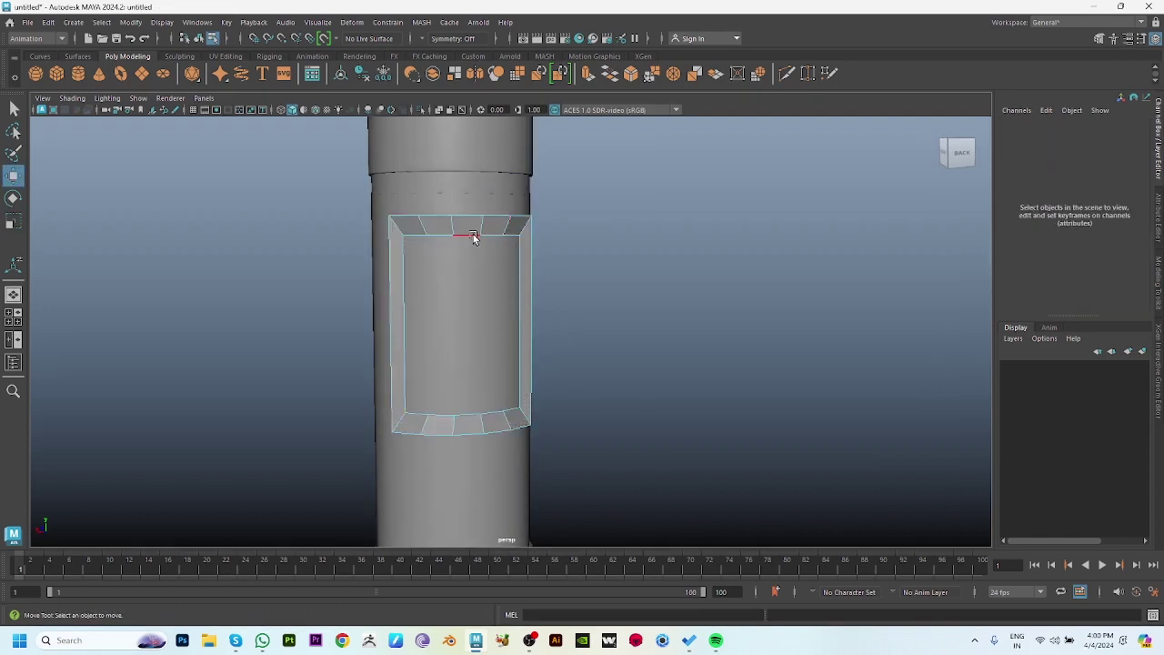
{"action": "double_click", "coordinate": [473, 238]}
{"action": "left_click_drag", "start_coordinate": [473, 238], "coordinate": [640, 334], "text": "alt"}
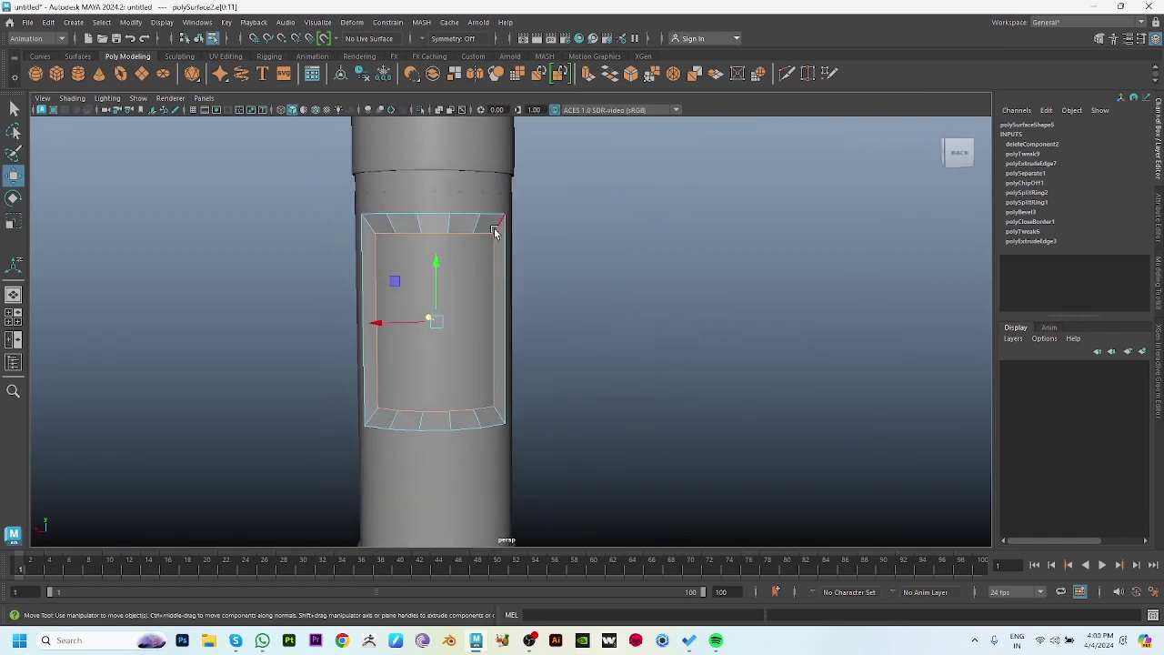
{"action": "mouse_move", "coordinate": [492, 214]}
{"action": "left_mouse_down", "text": "alt"}
{"action": "mouse_move", "coordinate": [624, 294]}
{"action": "mouse_move", "coordinate": [609, 346]}
{"action": "mouse_move", "coordinate": [668, 356]}
{"action": "mouse_move", "coordinate": [546, 353]}
{"action": "mouse_move", "coordinate": [654, 346]}
{"action": "mouse_move", "coordinate": [665, 389]}
{"action": "left_mouse_up", "text": "alt"}
{"action": "key", "text": "ctrl+e"}
Bevel the frame's border edge loop with a fraction of 0.192.
{"action": "middle_click_drag", "start_coordinate": [665, 389], "coordinate": [655, 270], "text": "alt"}
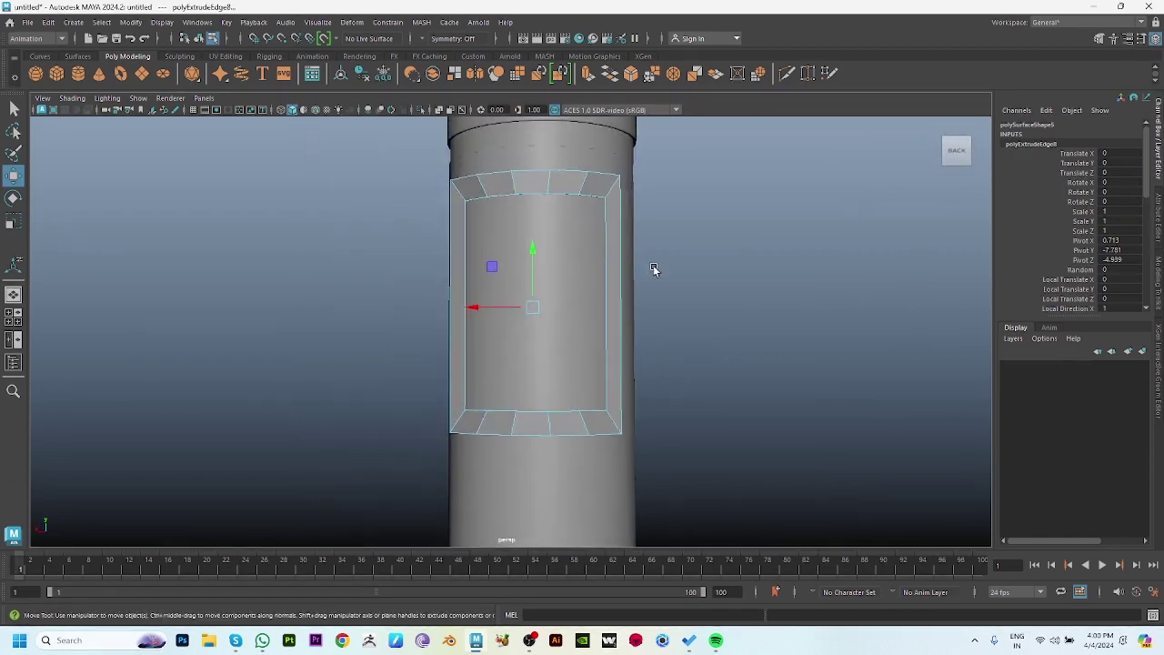
{"action": "left_click", "coordinate": [610, 256]}
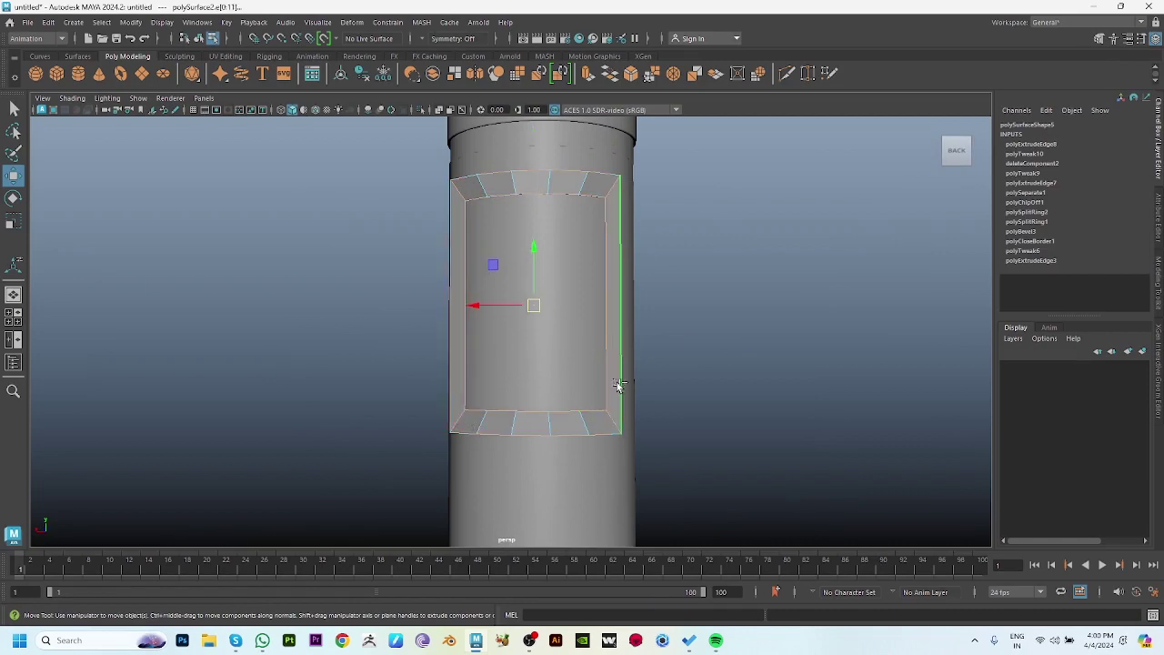
{"action": "mouse_move", "coordinate": [618, 385]}
{"action": "left_mouse_down", "text": "alt"}
{"action": "mouse_move", "coordinate": [611, 352]}
{"action": "mouse_move", "coordinate": [403, 294]}
{"action": "mouse_move", "coordinate": [507, 379]}
{"action": "mouse_move", "coordinate": [734, 314]}
{"action": "left_mouse_up", "text": "alt"}
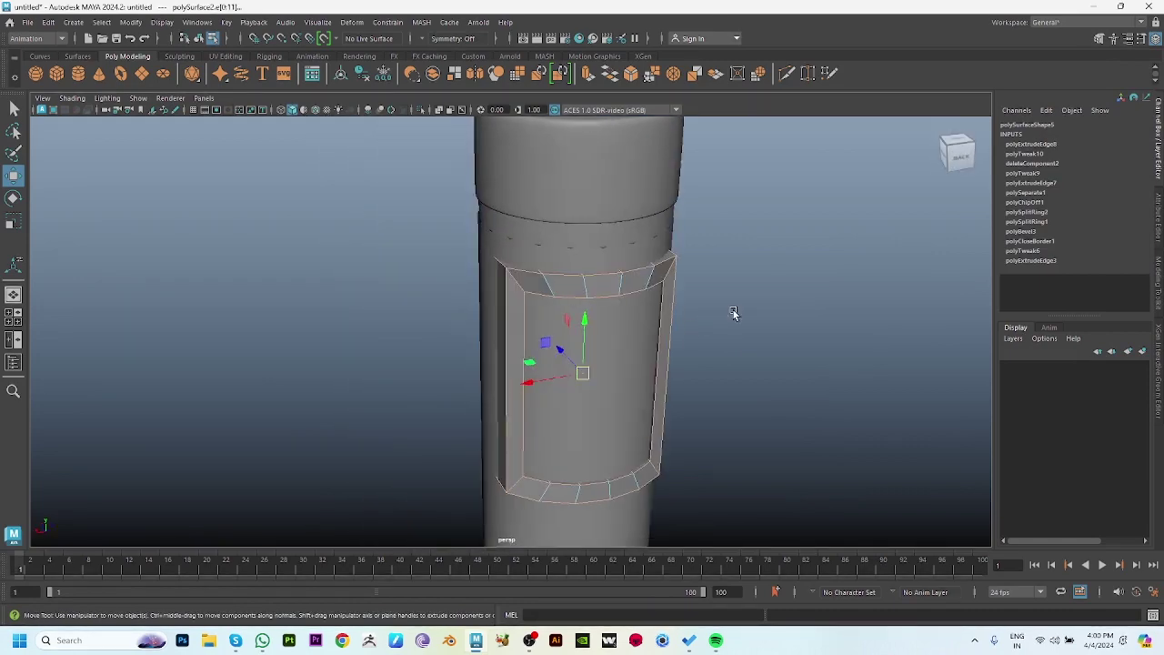
{"action": "right_click_drag", "start_coordinate": [734, 314], "coordinate": [855, 286], "text": "shift"}
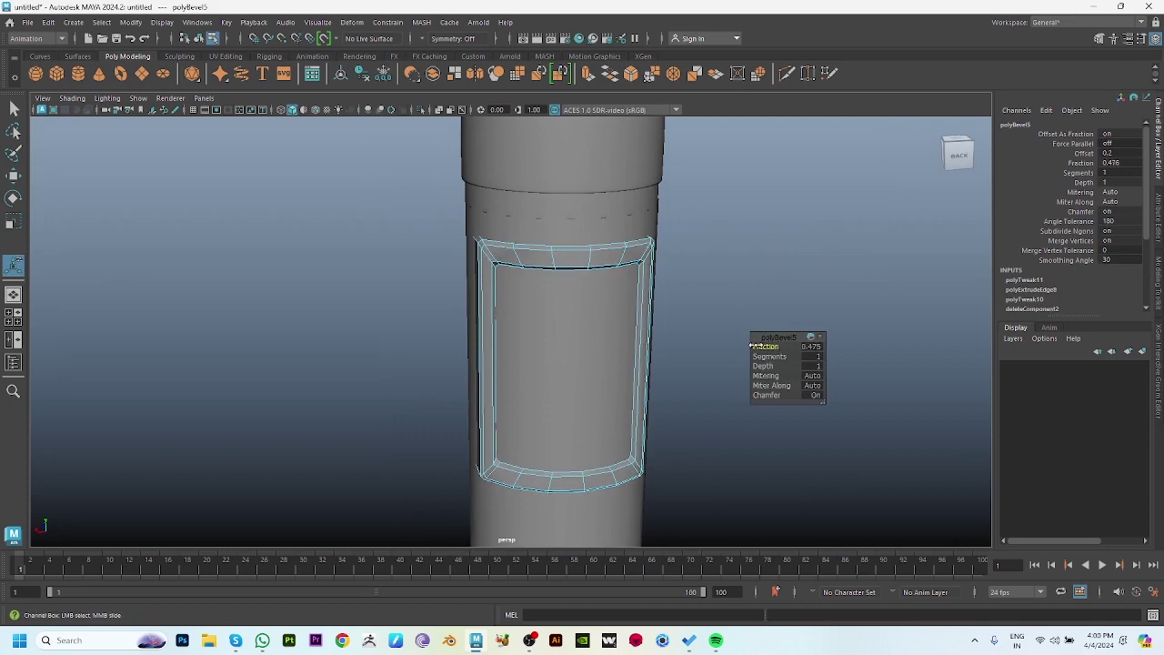
{"action": "left_click_drag", "start_coordinate": [752, 345], "coordinate": [584, 359]}
Zero the frame's pivot and rotate it to -4.266 degrees in Y.
{"action": "key", "text": "w"}
{"action": "left_click", "coordinate": [726, 307]}
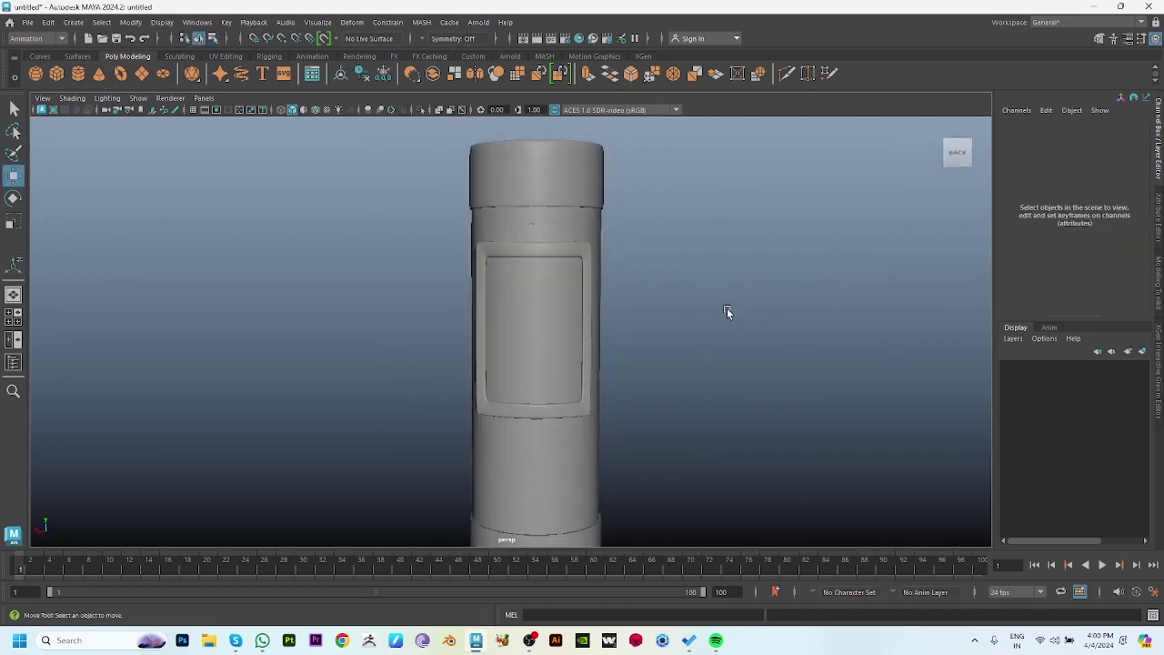
{"action": "mouse_move", "coordinate": [727, 307]}
{"action": "left_mouse_down", "text": "alt"}
{"action": "mouse_move", "coordinate": [465, 318]}
{"action": "mouse_move", "coordinate": [847, 320]}
{"action": "mouse_move", "coordinate": [548, 316]}
{"action": "mouse_move", "coordinate": [799, 328]}
{"action": "left_mouse_up", "text": "alt"}
{"action": "left_click", "coordinate": [590, 329]}
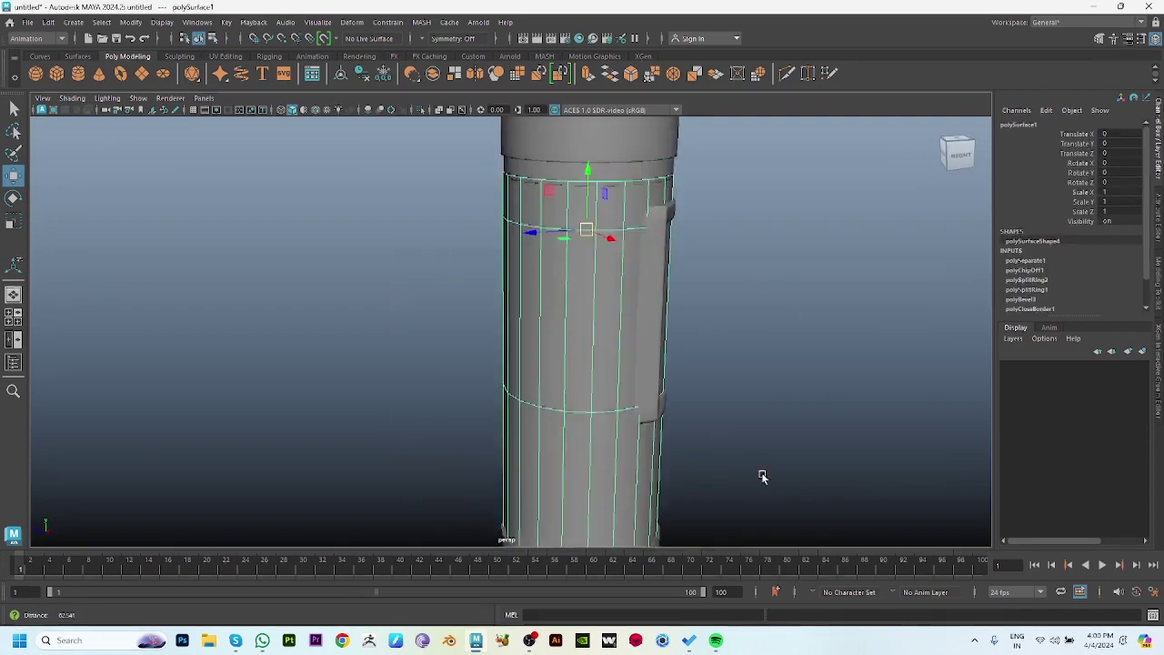
{"action": "mouse_move", "coordinate": [761, 473]}
{"action": "left_mouse_down", "text": "alt"}
{"action": "mouse_move", "coordinate": [622, 346]}
{"action": "mouse_move", "coordinate": [605, 362]}
{"action": "left_mouse_up", "text": "alt"}
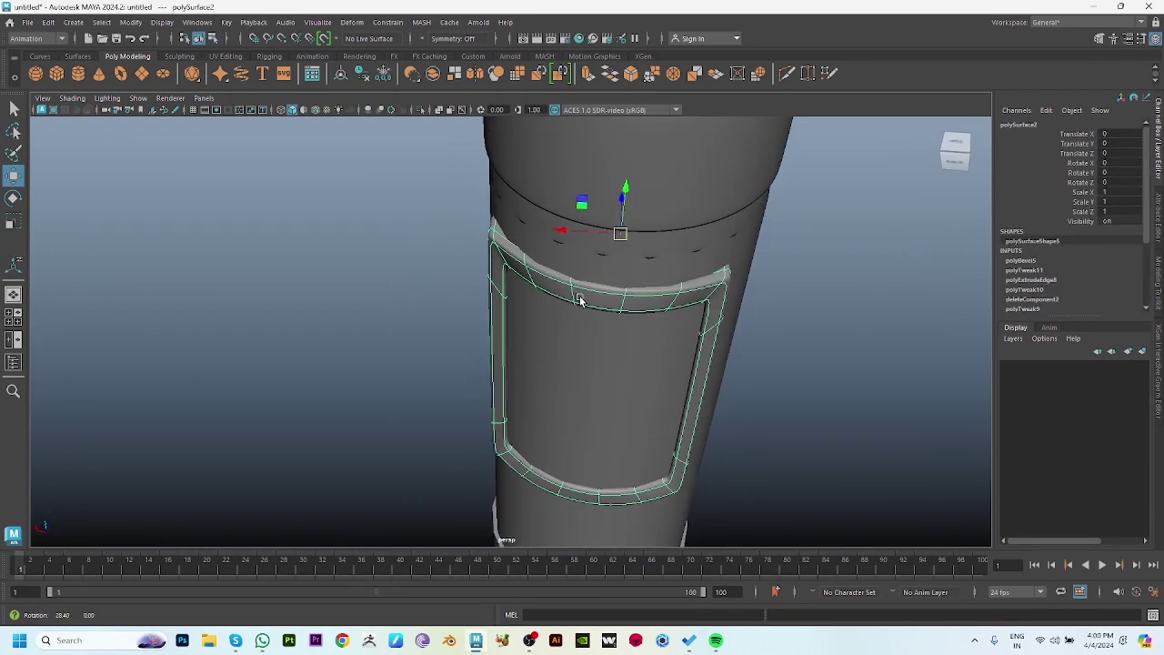
{"action": "key", "text": "e"}
{"action": "left_click", "coordinate": [130, 22]}
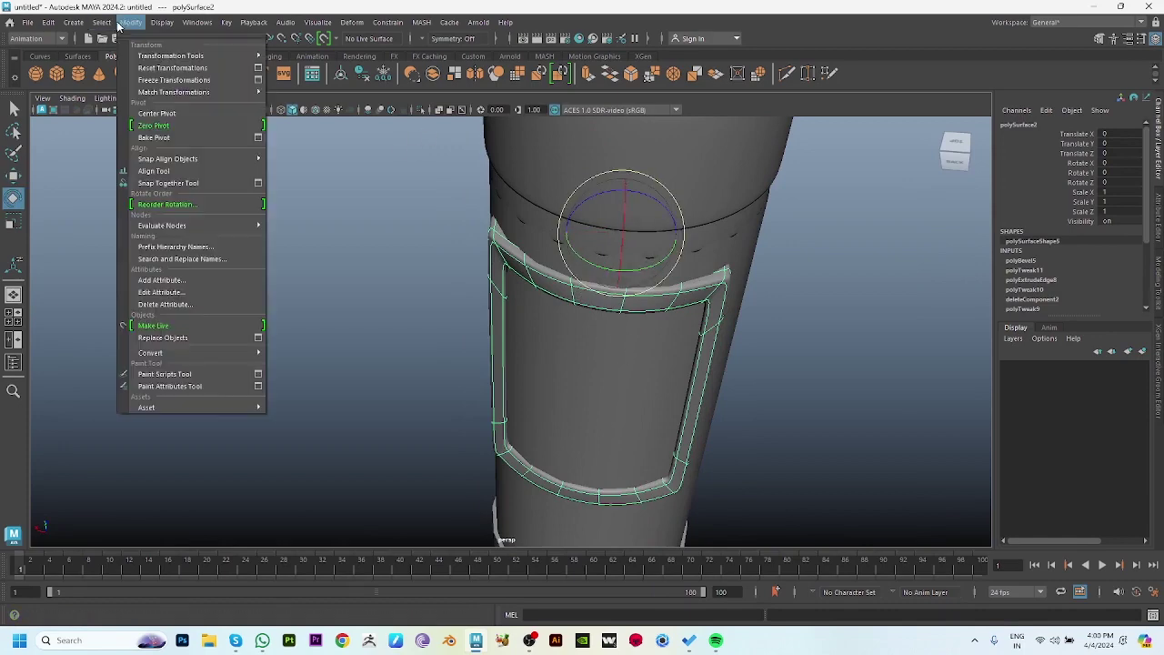
{"action": "left_click", "coordinate": [151, 125]}
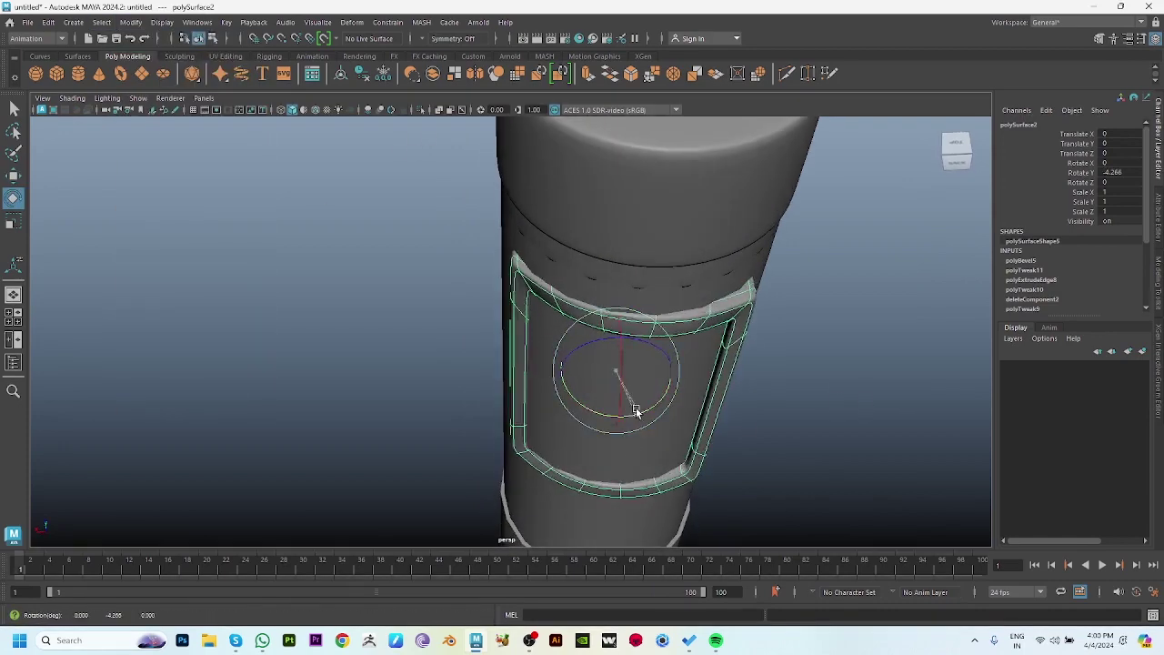
{"action": "mouse_move", "coordinate": [639, 414]}
{"action": "left_mouse_down"}
{"action": "mouse_move", "coordinate": [689, 409]}
{"action": "mouse_move", "coordinate": [528, 375]}
{"action": "mouse_move", "coordinate": [512, 392]}
{"action": "mouse_move", "coordinate": [767, 408]}
{"action": "mouse_move", "coordinate": [564, 324]}
{"action": "mouse_move", "coordinate": [849, 328]}
{"action": "mouse_move", "coordinate": [670, 330]}
{"action": "mouse_move", "coordinate": [714, 328]}
{"action": "left_mouse_up"}
Inspect the rotated frame and select the bottle's face loop around it, then return to object mode.
{"action": "left_click", "coordinate": [767, 408]}
{"action": "mouse_move", "coordinate": [707, 193]}
{"action": "left_mouse_down", "text": "alt"}
{"action": "mouse_move", "coordinate": [637, 294]}
{"action": "mouse_move", "coordinate": [630, 377]}
{"action": "mouse_move", "coordinate": [503, 392]}
{"action": "left_mouse_up", "text": "alt"}
{"action": "left_click", "coordinate": [504, 392]}
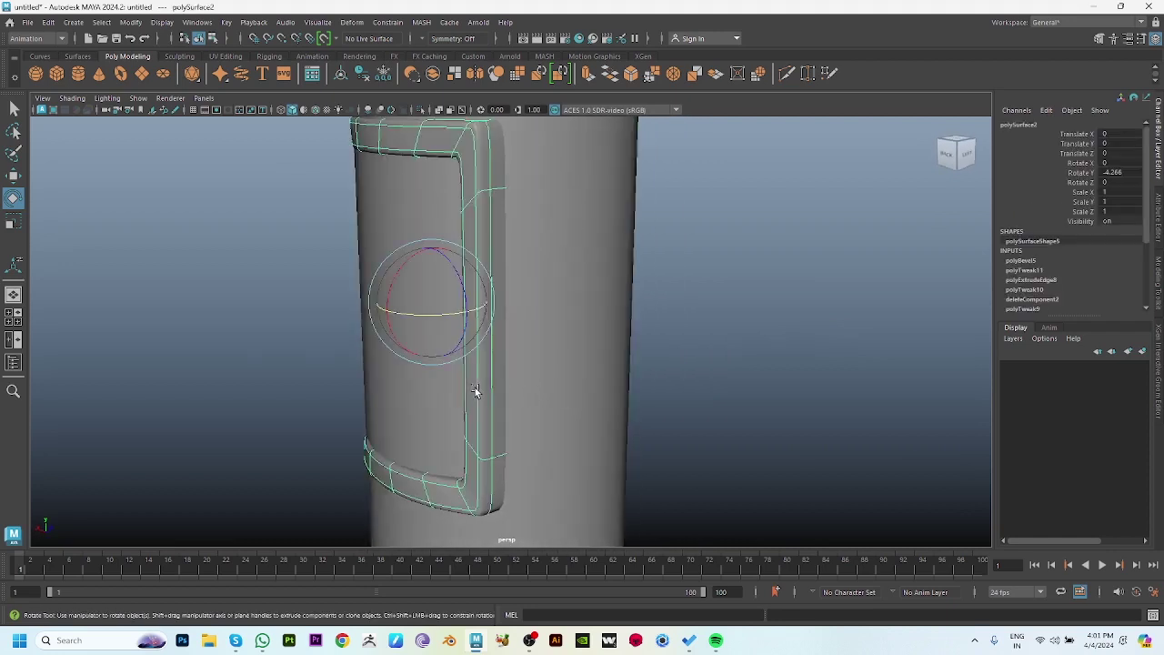
{"action": "key", "text": "F10"}
{"action": "left_click", "coordinate": [499, 181]}
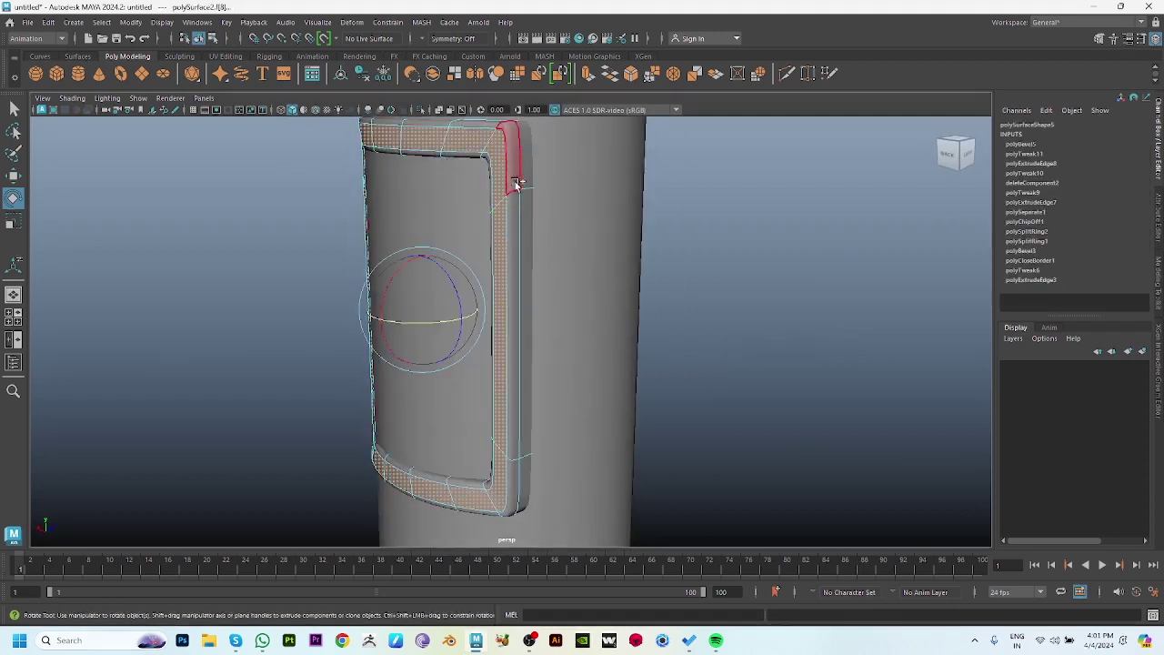
{"action": "double_click", "coordinate": [503, 236], "text": "shift"}
{"action": "key", "text": "w"}
{"action": "mouse_move", "coordinate": [437, 306]}
{"action": "left_mouse_down", "text": "alt"}
{"action": "mouse_move", "coordinate": [415, 307]}
{"action": "mouse_move", "coordinate": [522, 307]}
{"action": "mouse_move", "coordinate": [498, 311]}
{"action": "left_mouse_up", "text": "alt"}
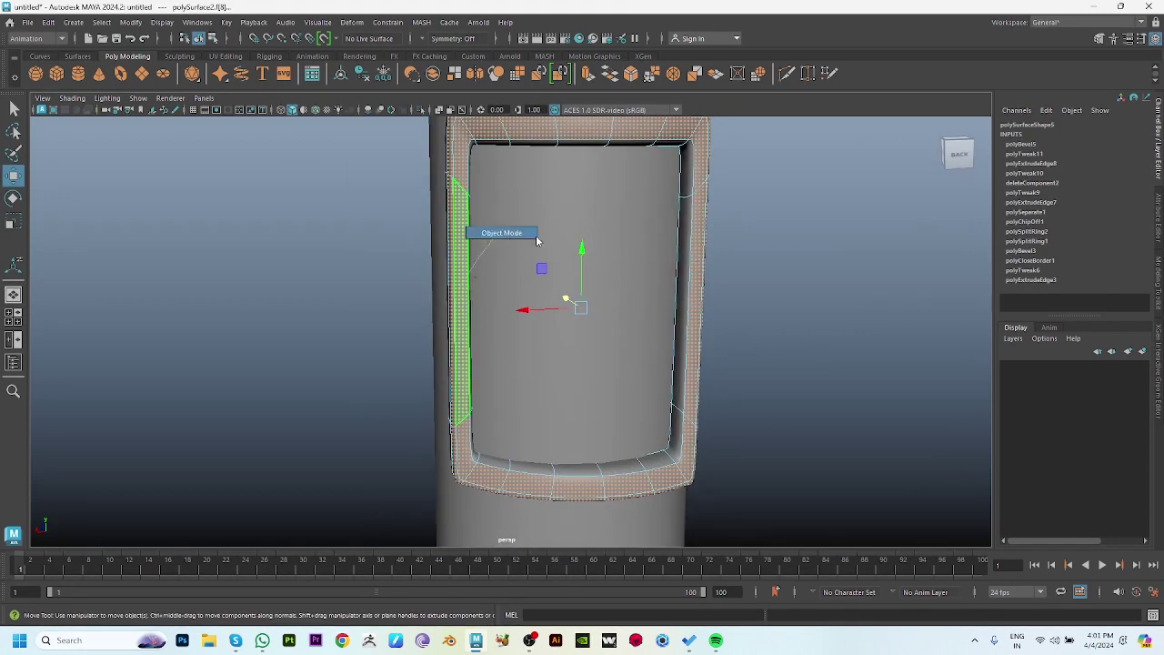
{"action": "right_click_drag", "start_coordinate": [536, 241], "coordinate": [536, 241]}
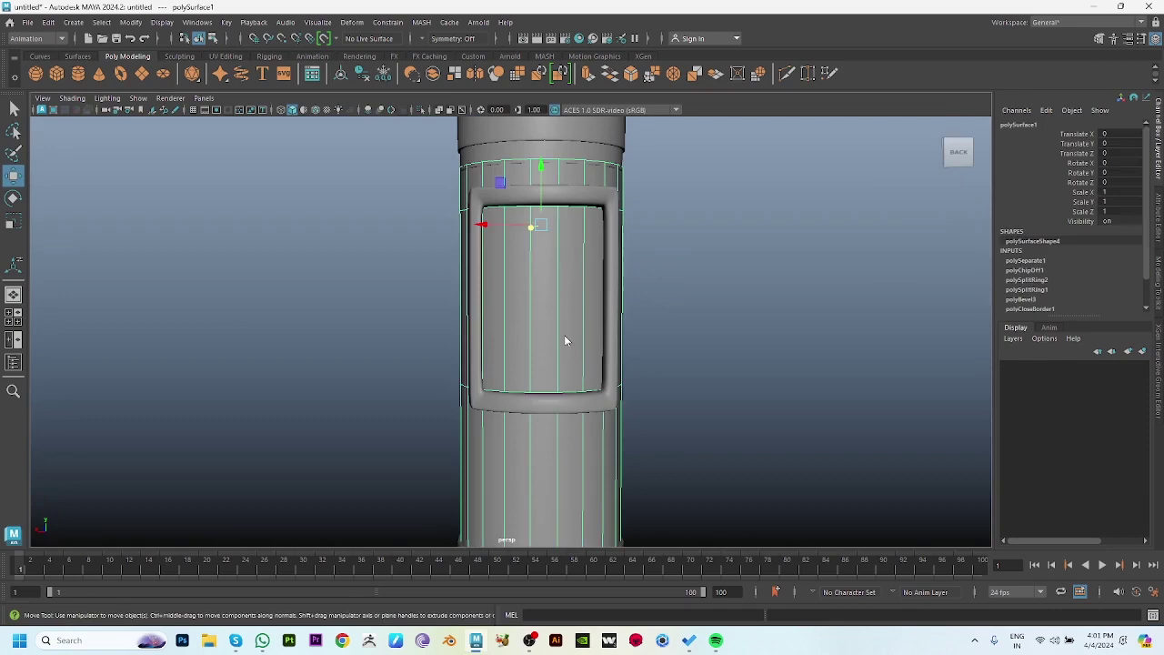
Duplicate the bottle faces inside the frame as a new panel and push it outward.
{"action": "left_click", "coordinate": [495, 288]}
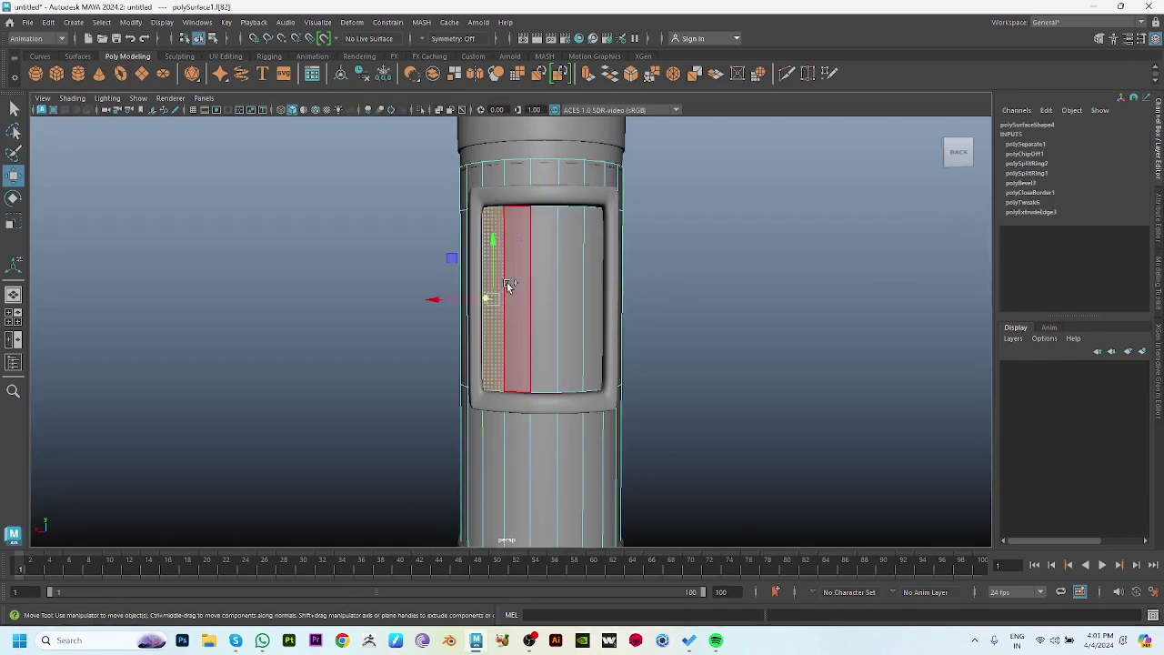
{"action": "left_click_drag", "start_coordinate": [506, 282], "coordinate": [603, 291], "text": "shift"}
{"action": "right_click_drag", "start_coordinate": [690, 276], "coordinate": [691, 410], "text": "shift"}
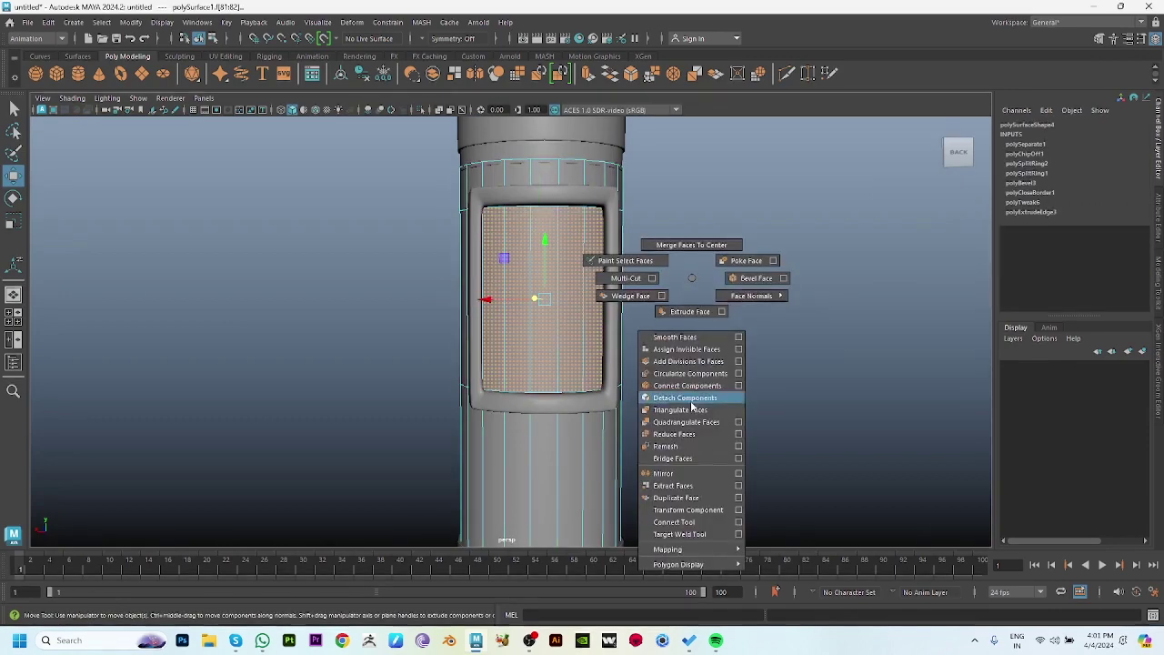
{"action": "right_click_drag", "start_coordinate": [695, 499], "coordinate": [695, 499], "text": "shift"}
{"action": "left_click_drag", "start_coordinate": [665, 446], "coordinate": [667, 291], "text": "alt"}
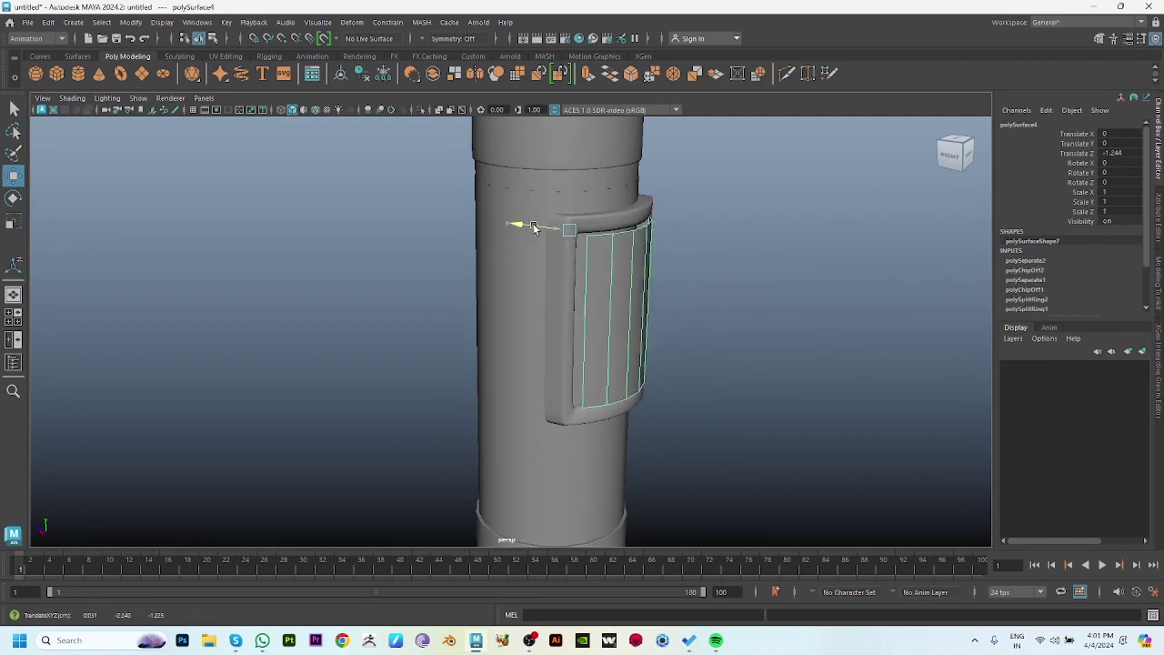
{"action": "left_click_drag", "start_coordinate": [527, 227], "coordinate": [560, 255]}
Center the inner panel's pivot and scale it up to 1.081.
{"action": "key", "text": "r"}
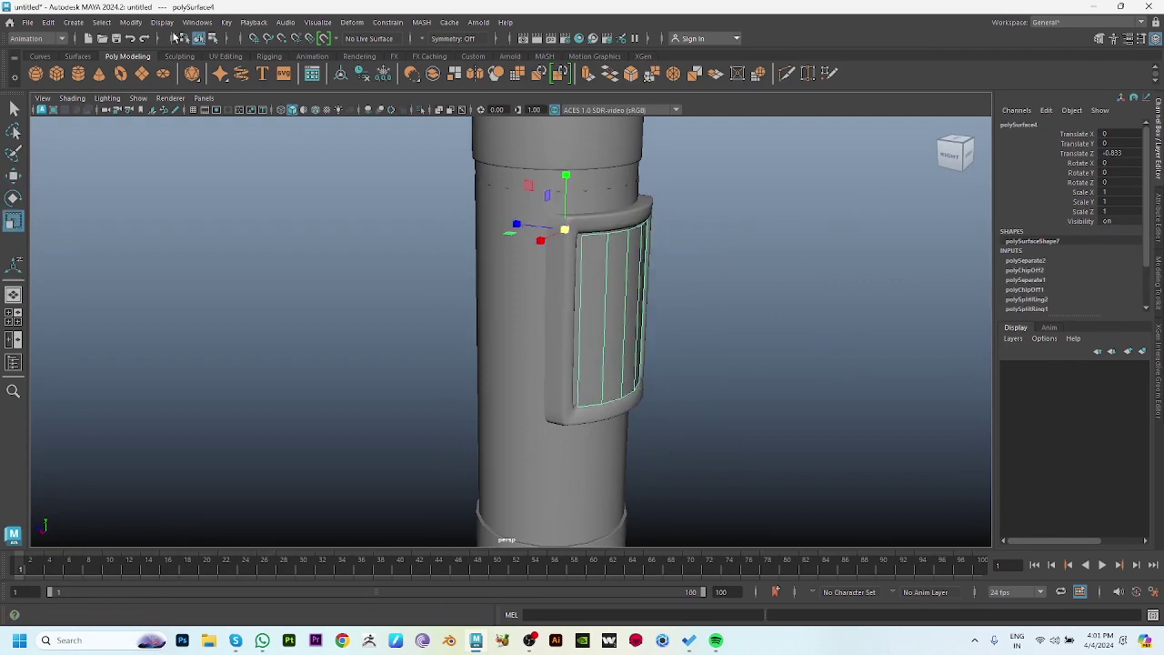
{"action": "left_click", "coordinate": [130, 22]}
{"action": "left_click", "coordinate": [150, 94]}
{"action": "mouse_move", "coordinate": [617, 311]}
{"action": "left_mouse_down"}
{"action": "mouse_move", "coordinate": [553, 311]}
{"action": "mouse_move", "coordinate": [600, 291]}
{"action": "left_mouse_up"}
{"action": "key", "text": "w"}
Nudge one side edge of the inner panel slightly inward and review it.
{"action": "key", "text": "F10"}
{"action": "left_click", "coordinate": [642, 337]}
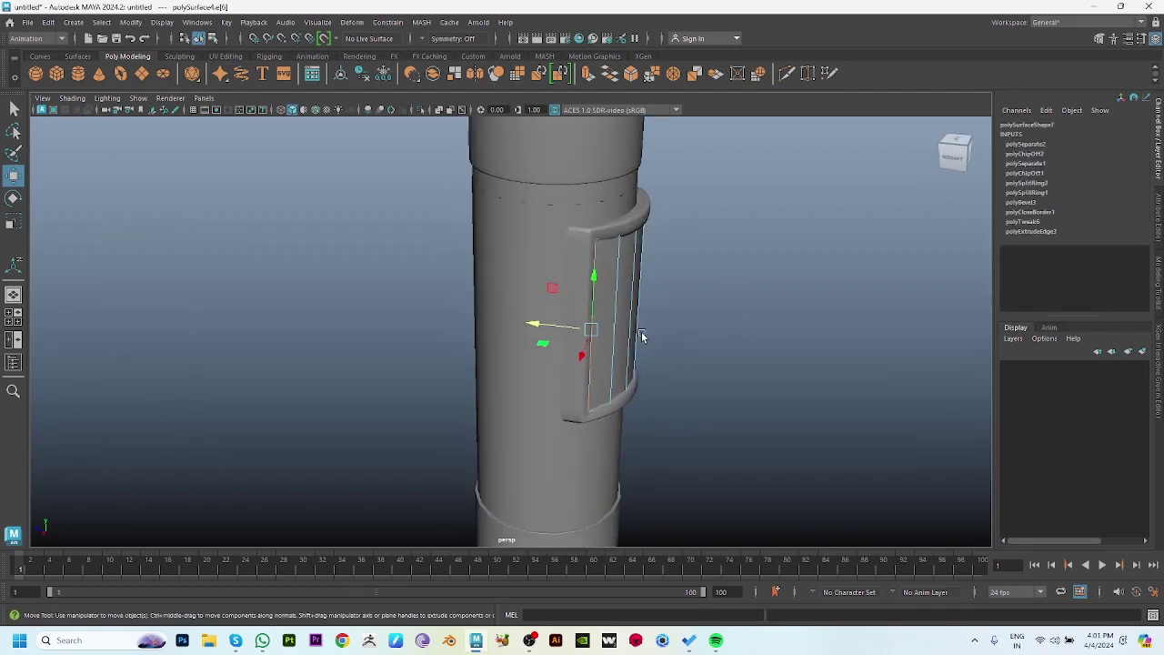
{"action": "left_click_drag", "start_coordinate": [551, 327], "coordinate": [545, 327]}
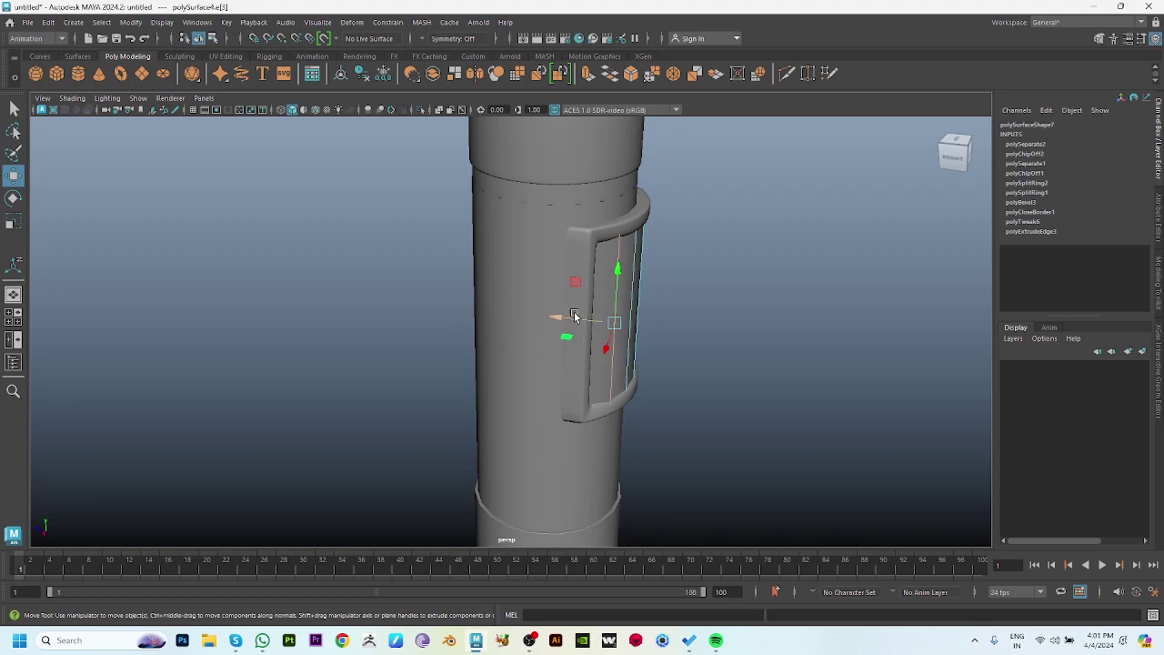
{"action": "left_click", "coordinate": [698, 240]}
{"action": "mouse_move", "coordinate": [698, 240]}
{"action": "left_mouse_down", "text": "alt"}
{"action": "mouse_move", "coordinate": [693, 315]}
{"action": "mouse_move", "coordinate": [476, 293]}
{"action": "mouse_move", "coordinate": [490, 348]}
{"action": "left_mouse_up", "text": "alt"}
{"action": "scroll", "coordinate": [546, 364], "scroll_direction": "down", "scroll_amount": 3}
{"action": "mouse_move", "coordinate": [616, 388]}
{"action": "left_mouse_down", "text": "alt"}
{"action": "mouse_move", "coordinate": [584, 366]}
{"action": "mouse_move", "coordinate": [499, 356]}
{"action": "mouse_move", "coordinate": [569, 376]}
{"action": "left_mouse_up", "text": "alt"}
Insert two edge loops on the lower body band, near its top and bottom.
{"action": "scroll", "coordinate": [640, 309], "scroll_direction": "up", "scroll_amount": 2}
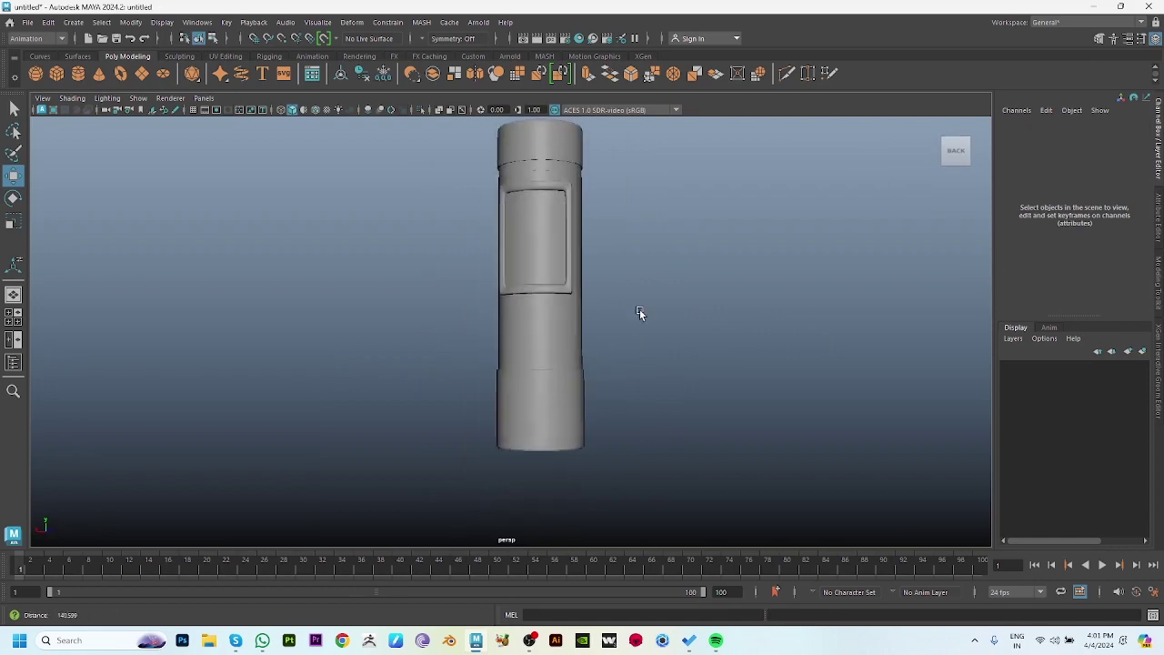
{"action": "scroll", "coordinate": [639, 312], "scroll_direction": "up", "scroll_amount": 2}
{"action": "scroll", "coordinate": [571, 248], "scroll_direction": "up", "scroll_amount": 1}
{"action": "left_click", "coordinate": [571, 248]}
{"action": "scroll", "coordinate": [574, 255], "scroll_direction": "up", "scroll_amount": 2}
{"action": "scroll", "coordinate": [630, 330], "scroll_direction": "up", "scroll_amount": 2}
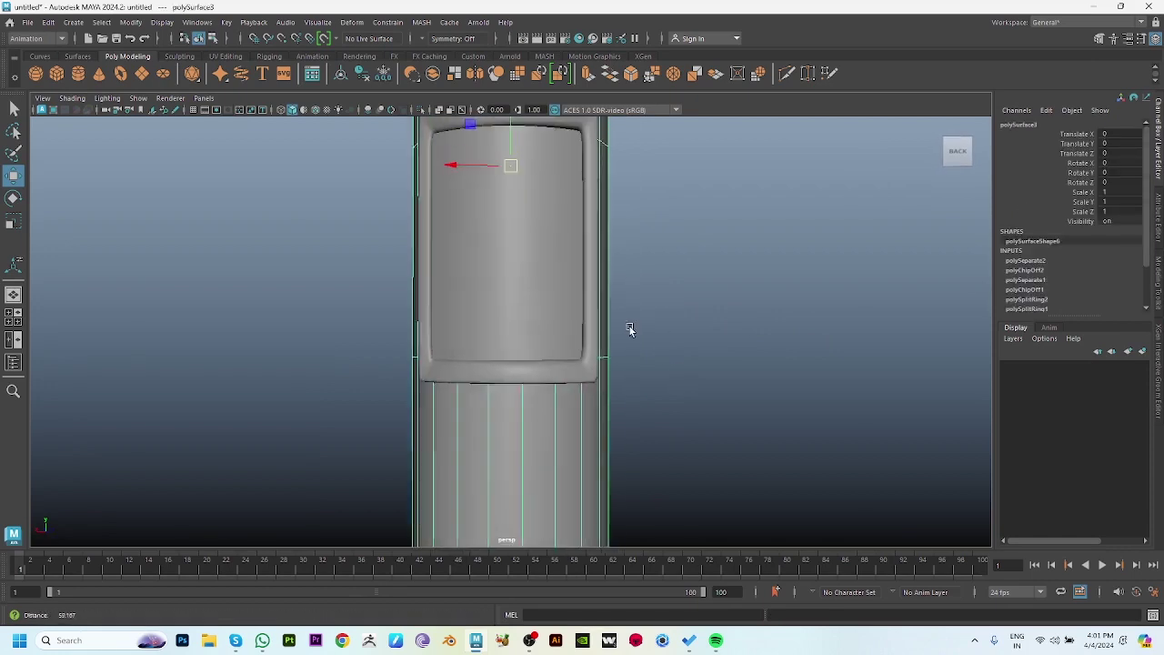
{"action": "middle_click_drag", "start_coordinate": [629, 330], "coordinate": [636, 251], "text": "alt"}
{"action": "mouse_move", "coordinate": [635, 251]}
{"action": "left_mouse_down", "text": "alt"}
{"action": "mouse_move", "coordinate": [632, 261]}
{"action": "mouse_move", "coordinate": [585, 229]}
{"action": "left_mouse_up", "text": "alt"}
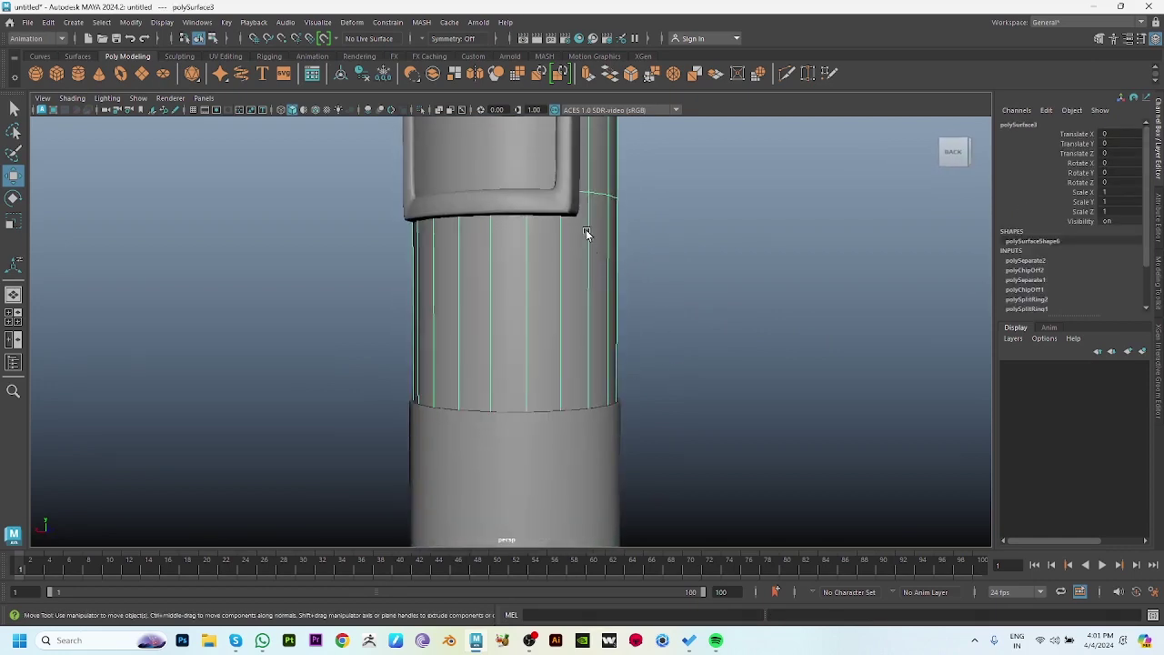
{"action": "right_click_drag", "start_coordinate": [585, 229], "coordinate": [502, 254], "text": "shift"}
{"action": "left_click", "coordinate": [528, 244]}
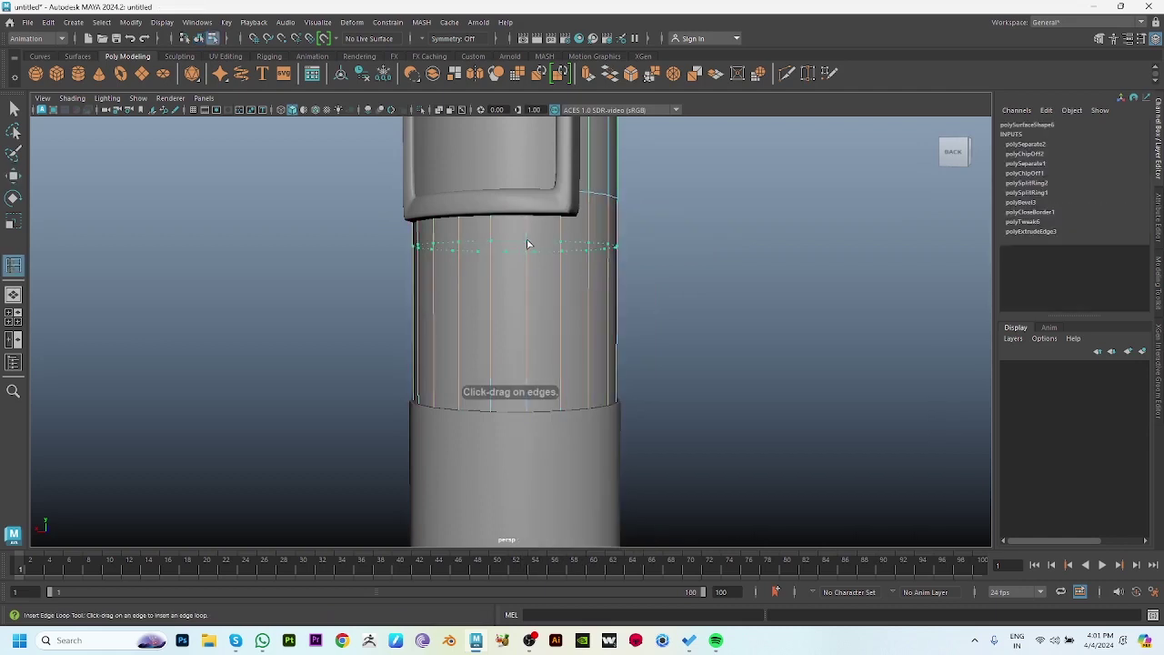
{"action": "left_click_drag", "start_coordinate": [528, 238], "coordinate": [529, 238]}
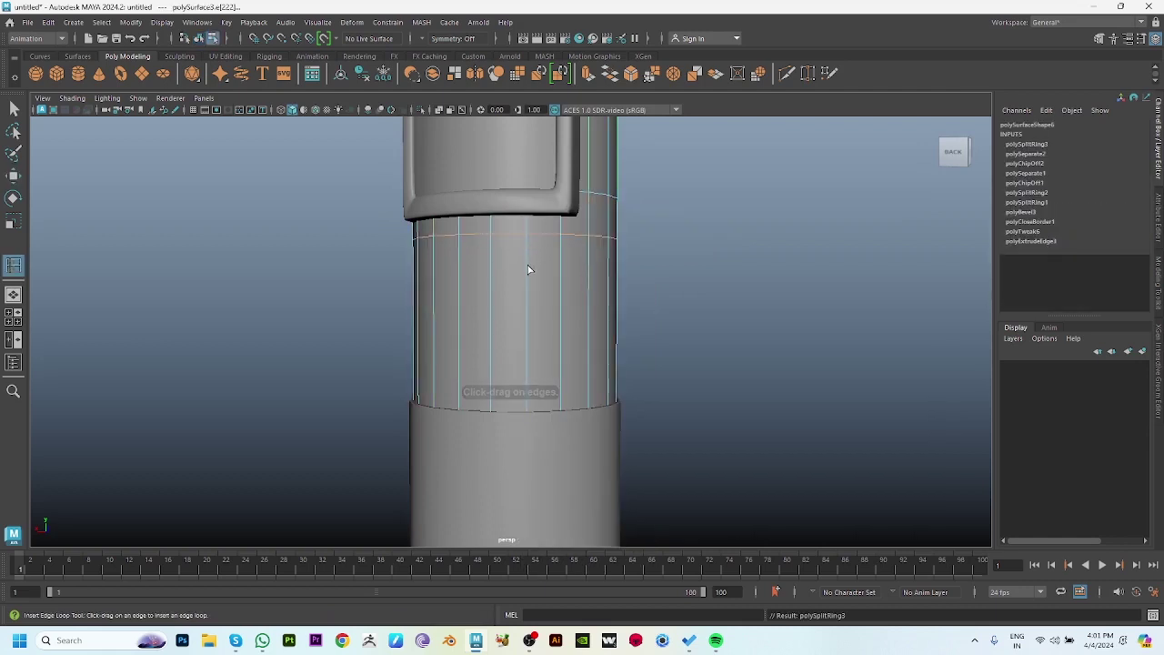
{"action": "left_click", "coordinate": [529, 402]}
{"action": "key", "text": "w"}
Extract the front strip of faces between the new loops and extrude it outward.
{"action": "right_click_drag", "start_coordinate": [522, 301], "coordinate": [456, 310]}
{"action": "left_click_drag", "start_coordinate": [457, 310], "coordinate": [600, 314]}
{"action": "right_click_drag", "start_coordinate": [746, 276], "coordinate": [728, 484], "text": "shift"}
{"action": "left_click_drag", "start_coordinate": [667, 403], "coordinate": [649, 357], "text": "alt"}
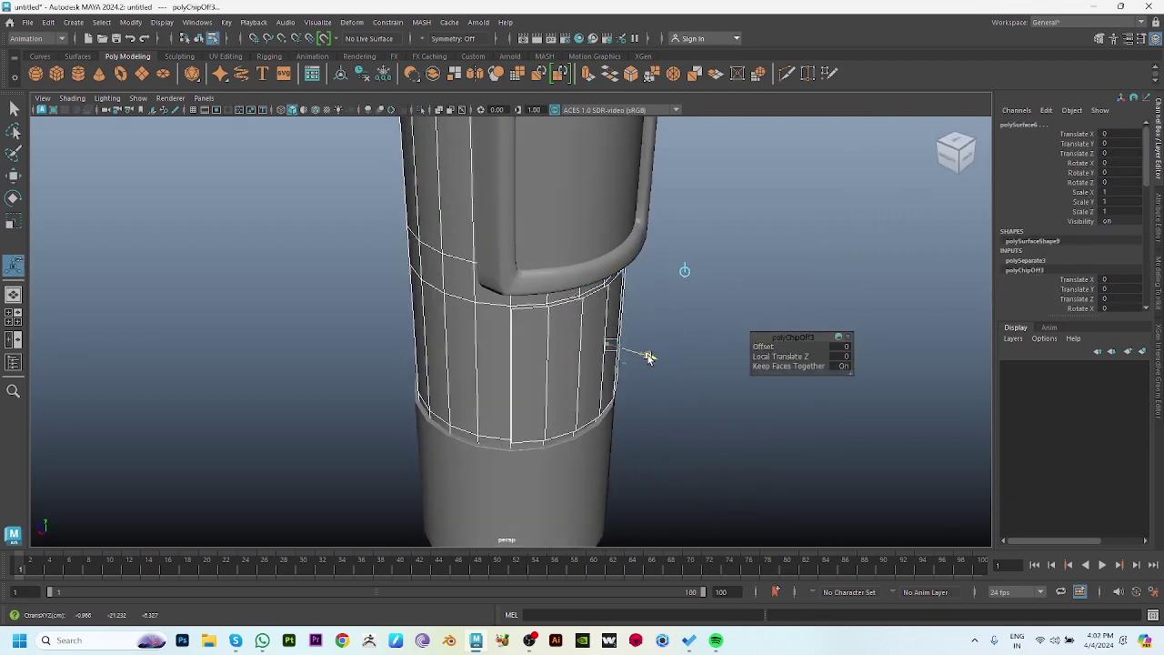
{"action": "left_click", "coordinate": [559, 397]}
{"action": "right_click_drag", "start_coordinate": [570, 347], "coordinate": [533, 332], "text": "shift"}
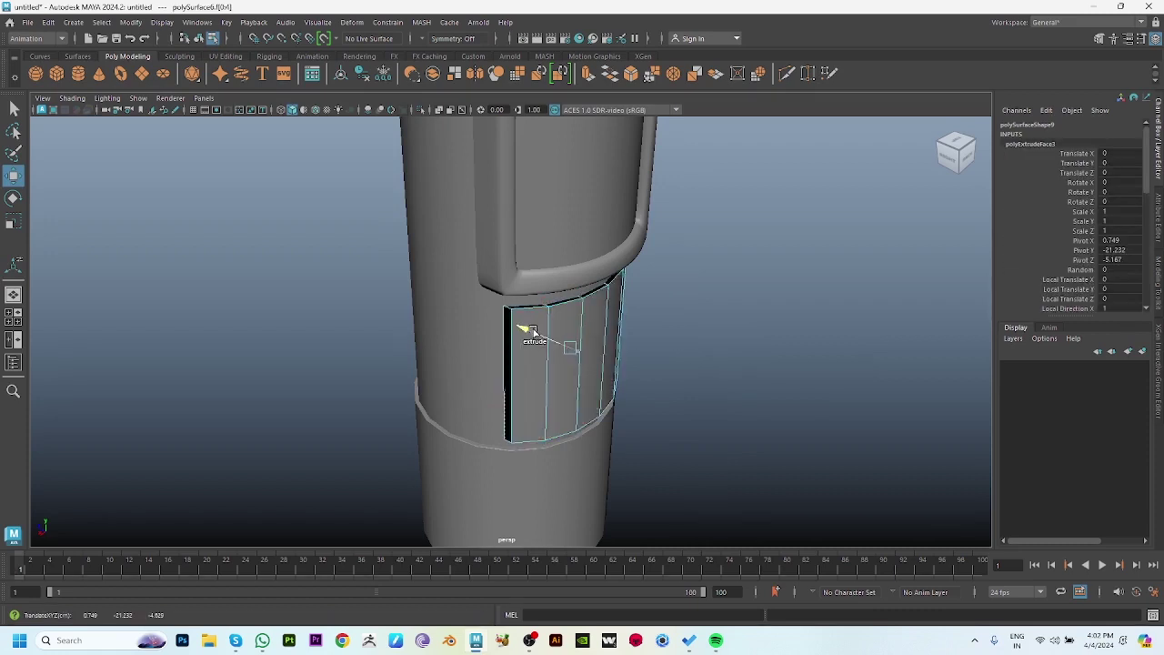
{"action": "left_click", "coordinate": [570, 318]}
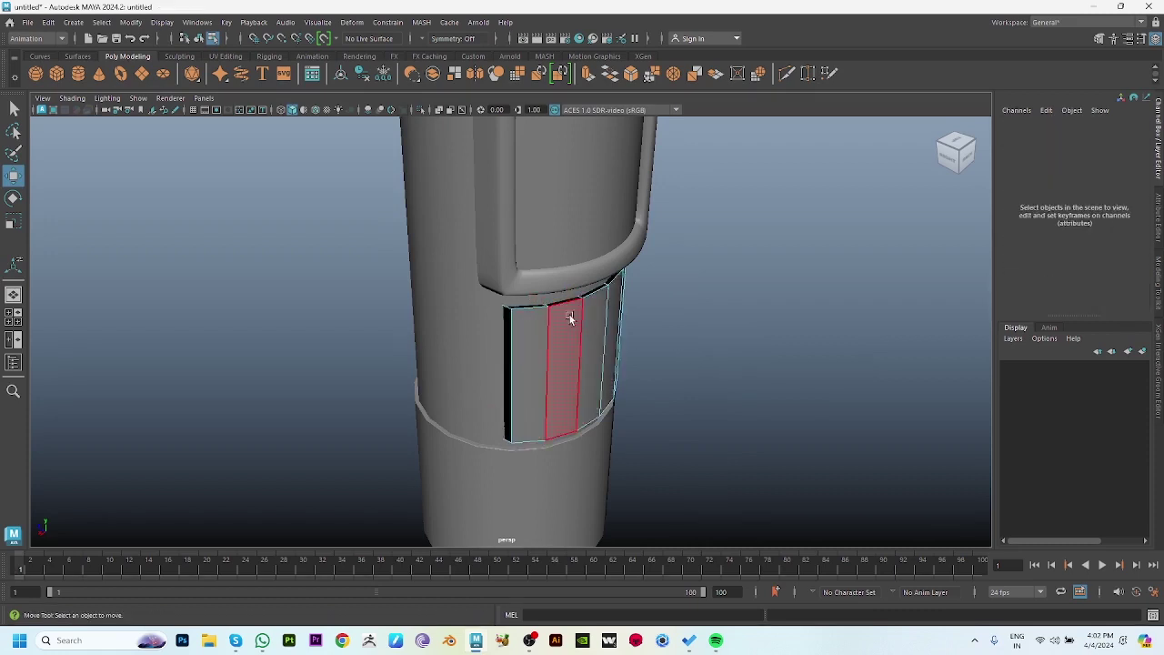
Bevel the extruded panel's faces and merge its overlapping border vertices.
{"action": "left_click", "coordinate": [516, 310]}
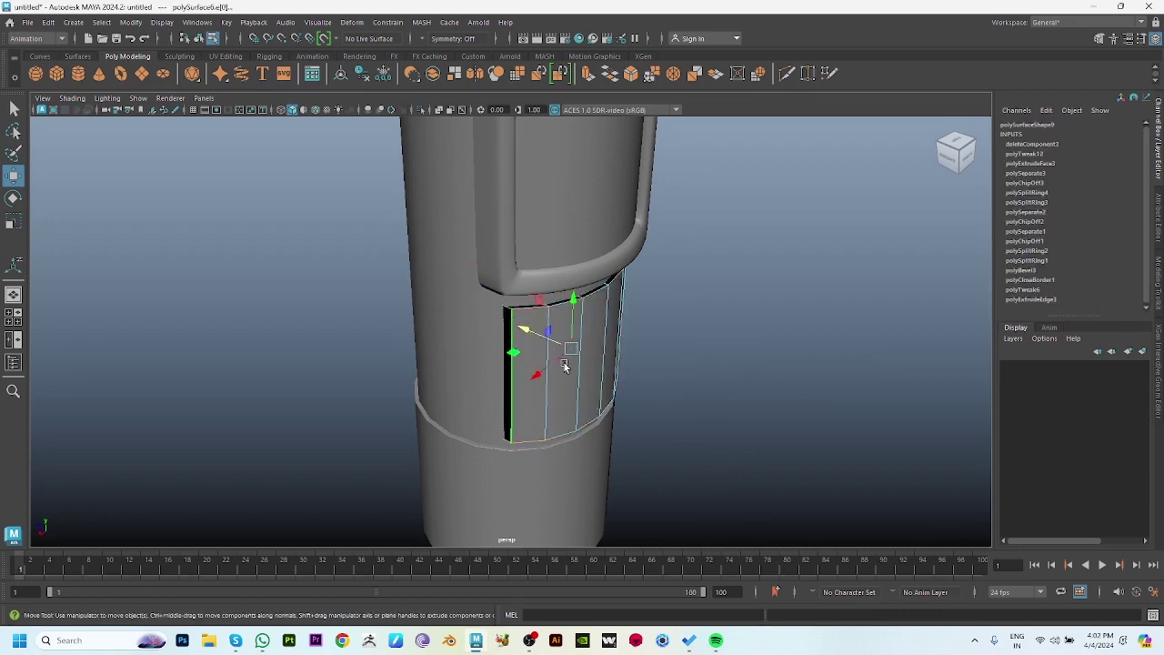
{"action": "left_click_drag", "start_coordinate": [564, 366], "coordinate": [497, 285], "text": "alt"}
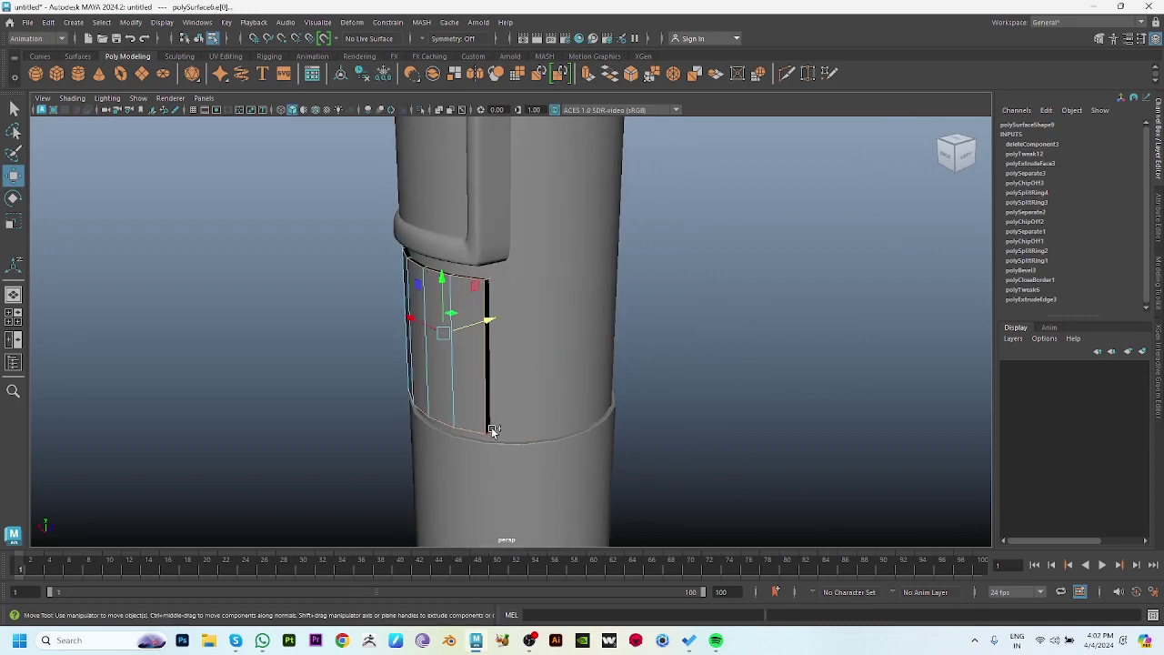
{"action": "right_click_drag", "start_coordinate": [539, 332], "coordinate": [679, 347], "text": "shift"}
{"action": "left_click_drag", "start_coordinate": [571, 343], "coordinate": [481, 353], "text": "alt"}
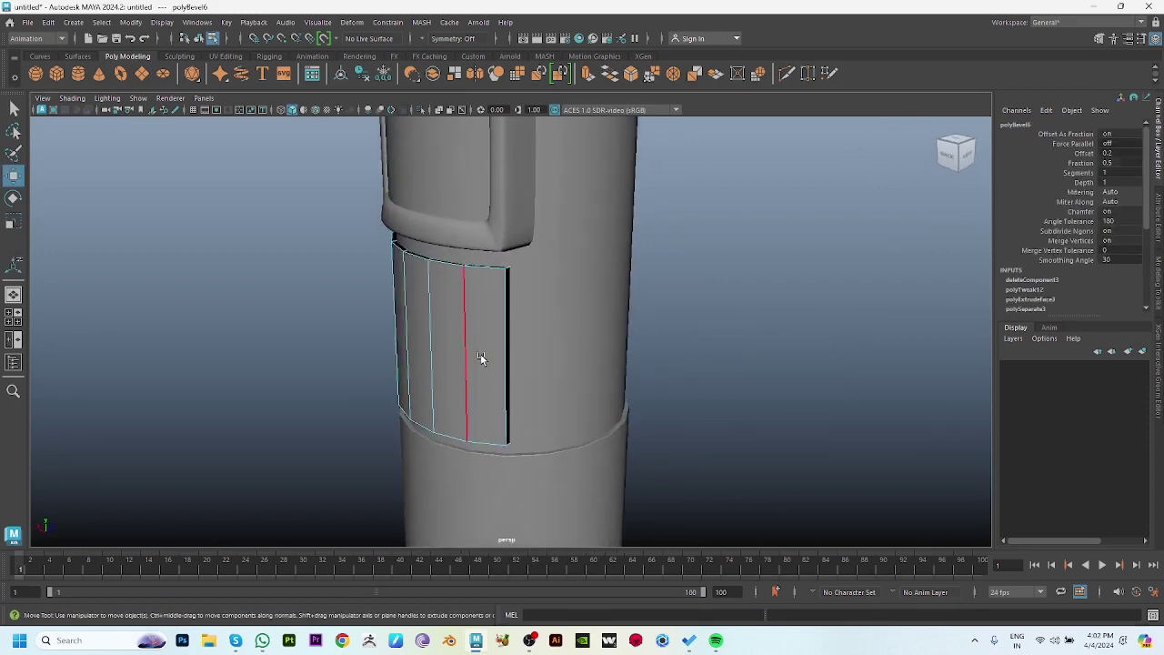
{"action": "left_click_drag", "start_coordinate": [252, 215], "coordinate": [694, 541]}
{"action": "right_click_drag", "start_coordinate": [556, 228], "coordinate": [578, 209], "text": "shift"}
Fill the open hole beside the strip, merge vertices again and reverse the panel's normals.
{"action": "left_click_drag", "start_coordinate": [556, 303], "coordinate": [329, 202], "text": "alt"}
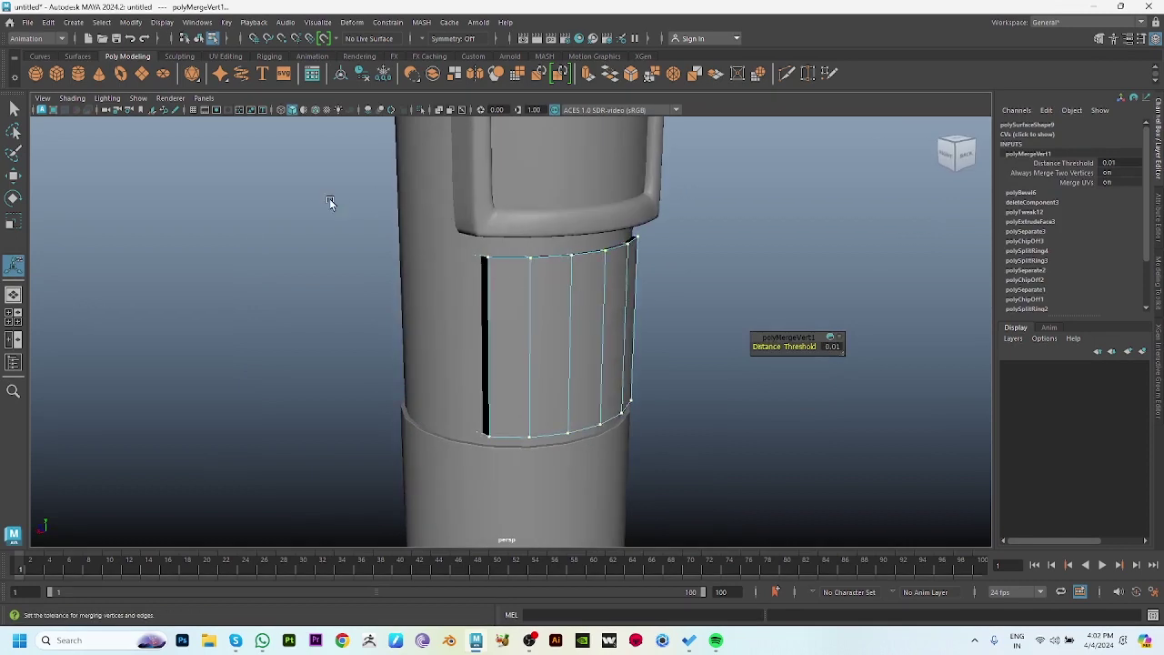
{"action": "right_click_drag", "start_coordinate": [663, 314], "coordinate": [555, 337], "text": "shift"}
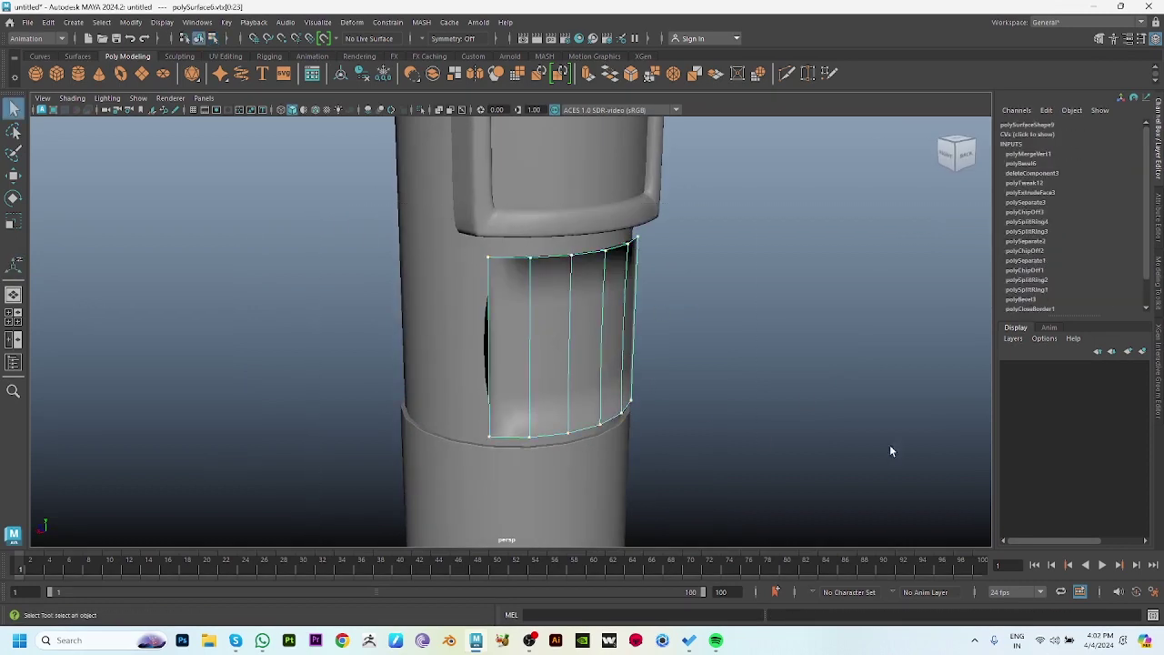
{"action": "right_click_drag", "start_coordinate": [844, 261], "coordinate": [843, 261], "text": "shift"}
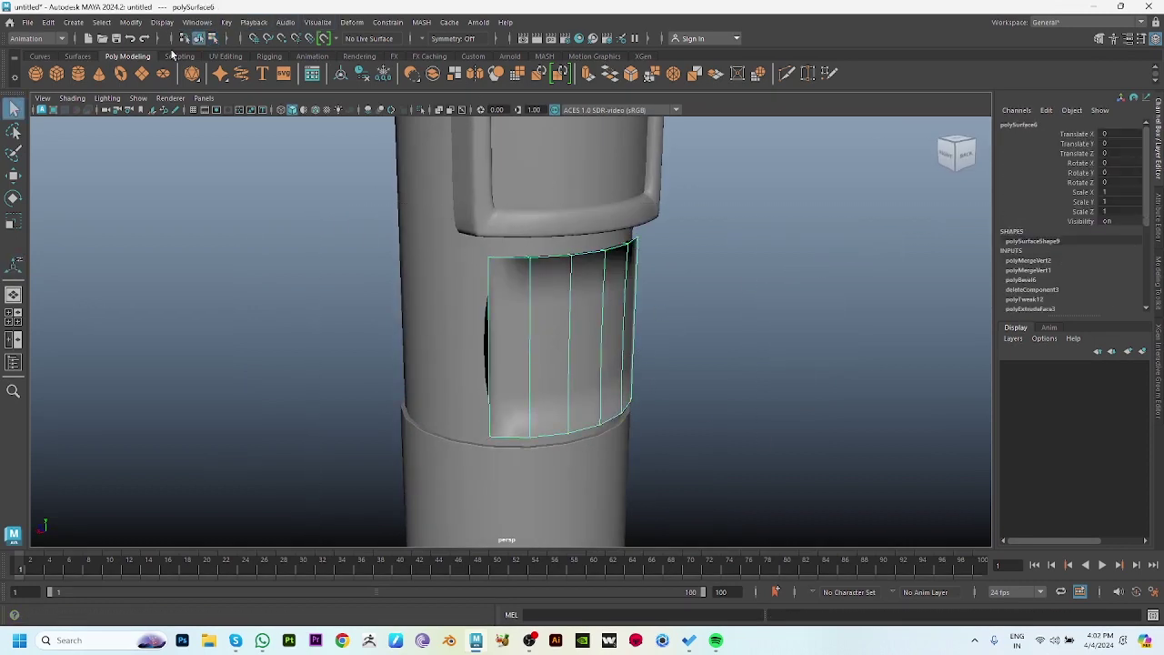
{"action": "key", "text": "space"}
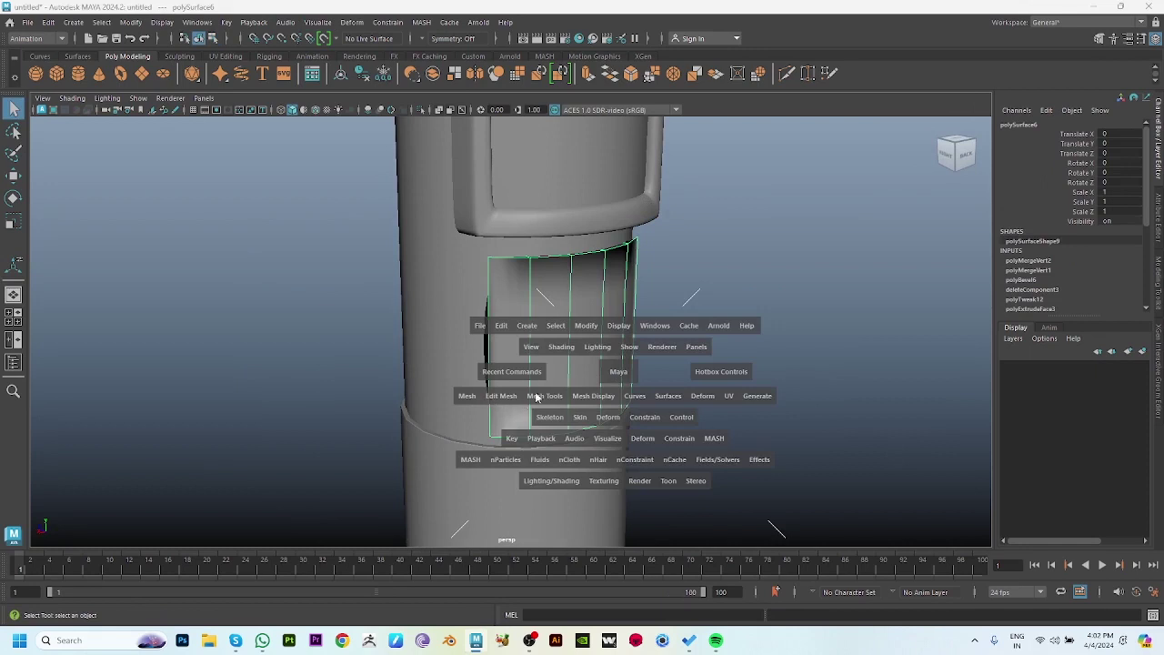
{"action": "left_click", "coordinate": [537, 397]}
{"action": "mouse_move", "coordinate": [592, 396]}
{"action": "left_mouse_down"}
{"action": "mouse_move", "coordinate": [614, 304]}
{"action": "mouse_move", "coordinate": [581, 325]}
{"action": "left_mouse_up"}
Bevel the panel's border edges at a 0.149 fraction to round its corners.
{"action": "key", "text": "F10"}
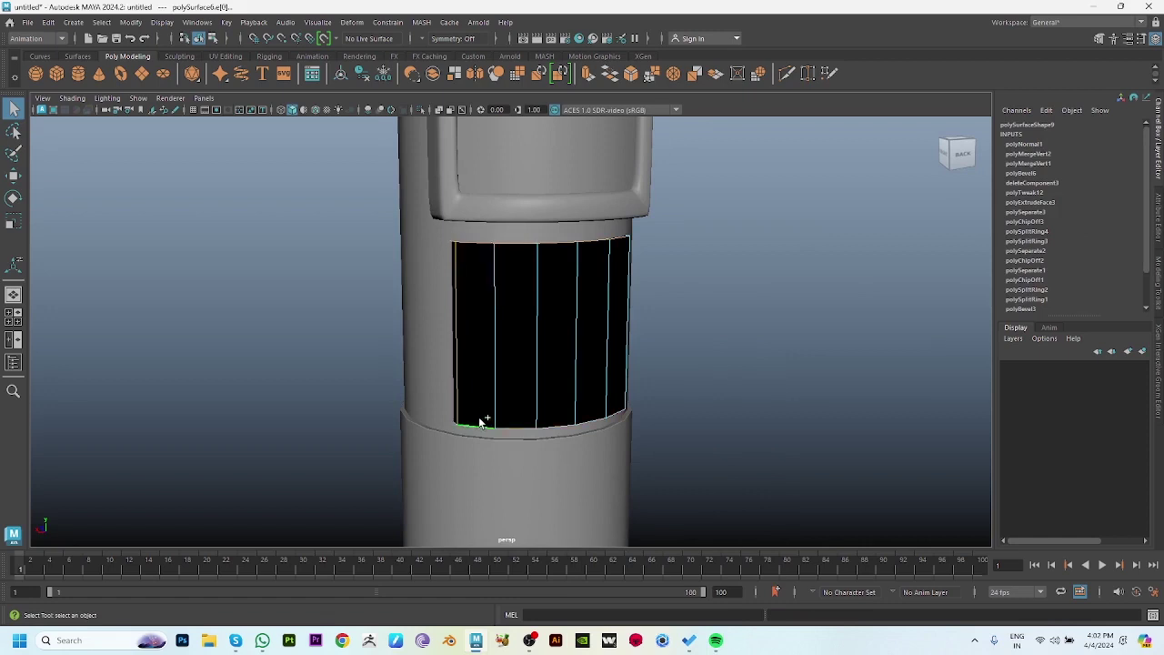
{"action": "mouse_move", "coordinate": [479, 417]}
{"action": "left_mouse_down", "text": "alt"}
{"action": "mouse_move", "coordinate": [540, 333]}
{"action": "mouse_move", "coordinate": [448, 284]}
{"action": "mouse_move", "coordinate": [463, 215]}
{"action": "left_mouse_up", "text": "alt"}
{"action": "key", "text": "ctrl+b"}
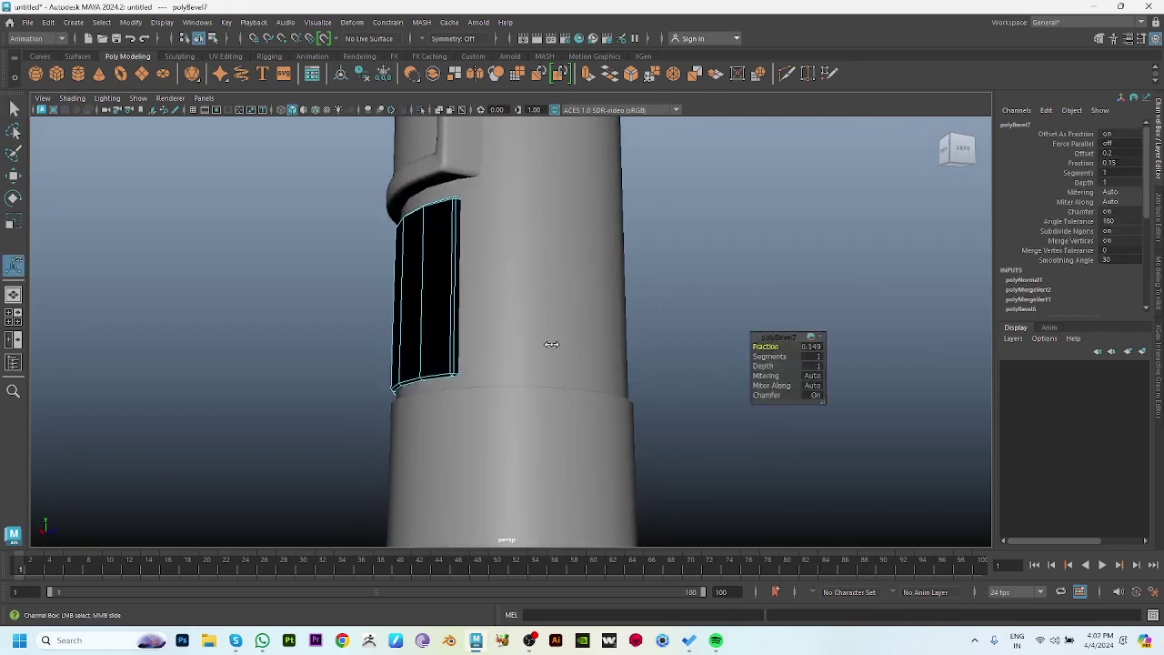
{"action": "left_click_drag", "start_coordinate": [452, 382], "coordinate": [538, 372], "text": "alt"}
Turn on Two Sided Lighting so the front panel shades grey.
{"action": "left_click", "coordinate": [620, 342]}
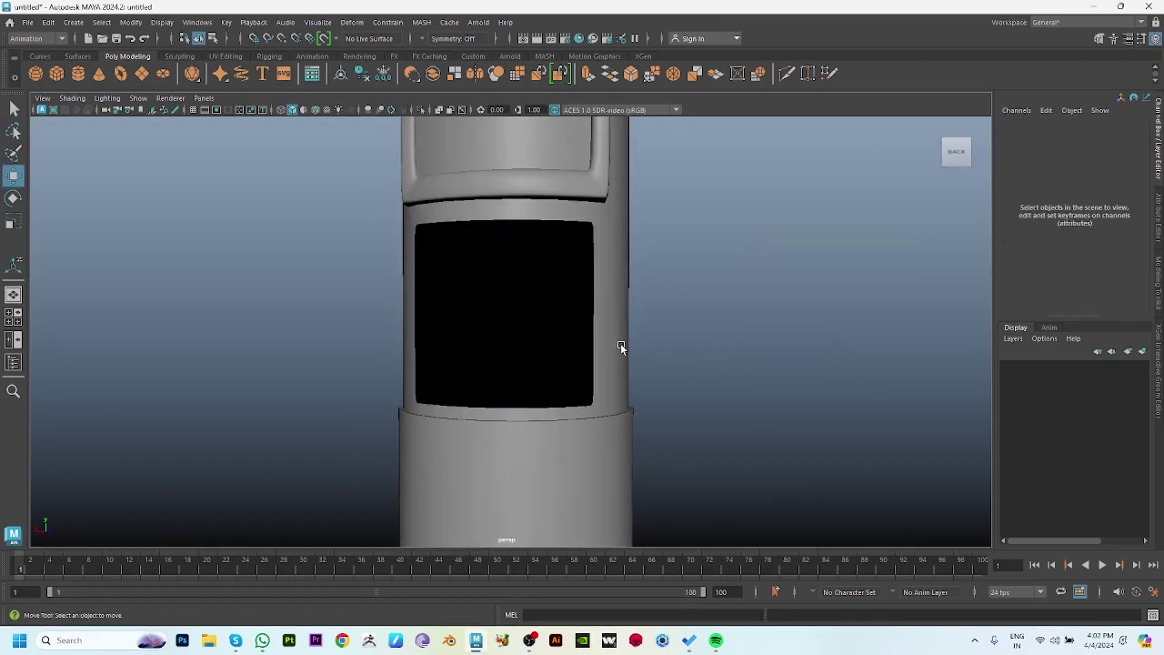
{"action": "left_click_drag", "start_coordinate": [620, 342], "coordinate": [475, 249], "text": "alt"}
{"action": "left_click", "coordinate": [476, 249]}
{"action": "left_click", "coordinate": [107, 98]}
{"action": "left_click", "coordinate": [130, 185]}
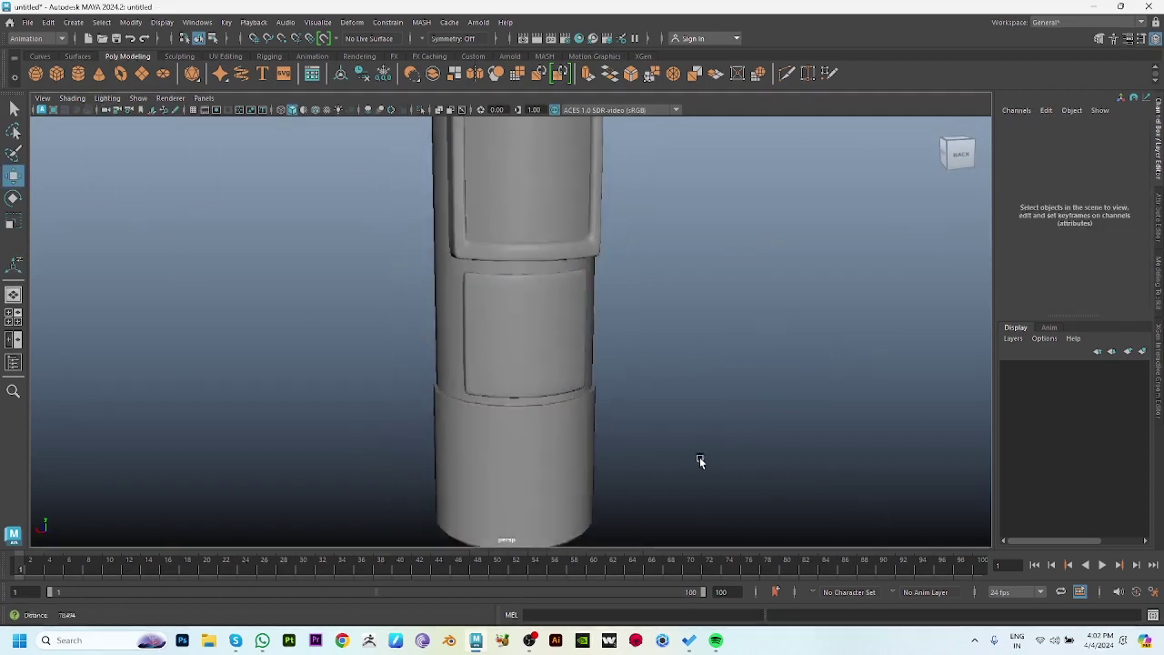
{"action": "mouse_move", "coordinate": [696, 461]}
{"action": "left_mouse_down", "text": "alt"}
{"action": "mouse_move", "coordinate": [607, 429]}
{"action": "mouse_move", "coordinate": [724, 440]}
{"action": "mouse_move", "coordinate": [689, 439]}
{"action": "mouse_move", "coordinate": [631, 473]}
{"action": "mouse_move", "coordinate": [494, 447]}
{"action": "mouse_move", "coordinate": [634, 408]}
{"action": "mouse_move", "coordinate": [661, 348]}
{"action": "left_mouse_up", "text": "alt"}
{"action": "scroll", "coordinate": [699, 470], "scroll_direction": "up", "scroll_amount": 3}
Maximize the front view from the four-view layout and display the model in wireframe.
{"action": "key", "text": "space"}
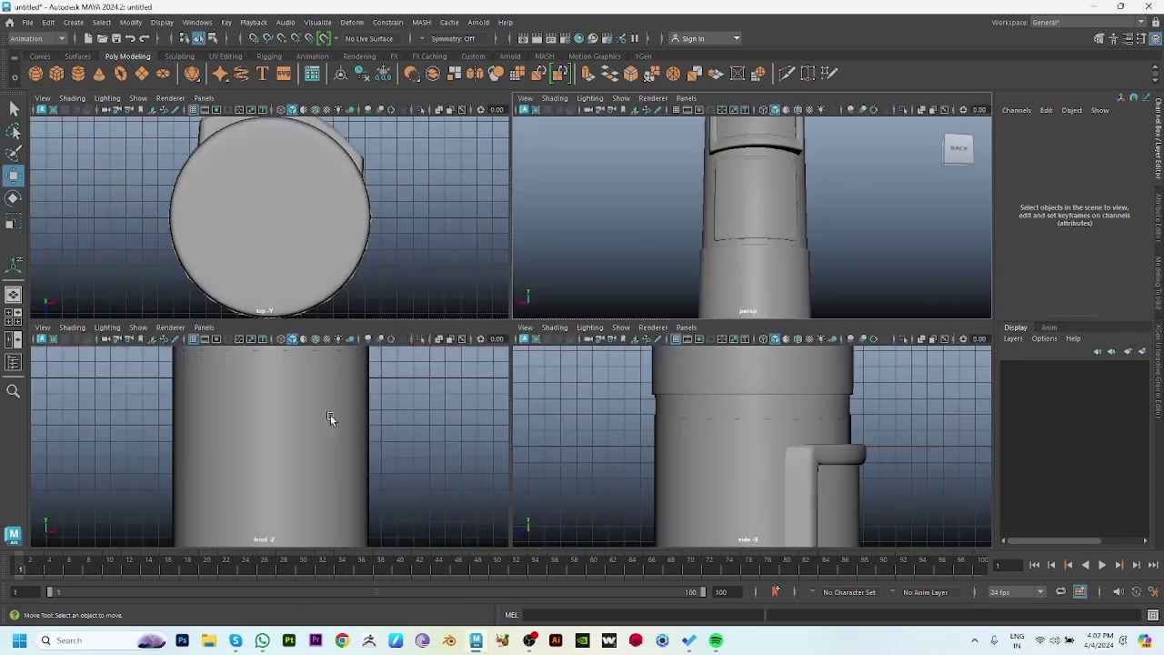
{"action": "key", "text": "space"}
{"action": "left_click", "coordinate": [496, 325]}
{"action": "scroll", "coordinate": [495, 325], "scroll_direction": "up", "scroll_amount": 2}
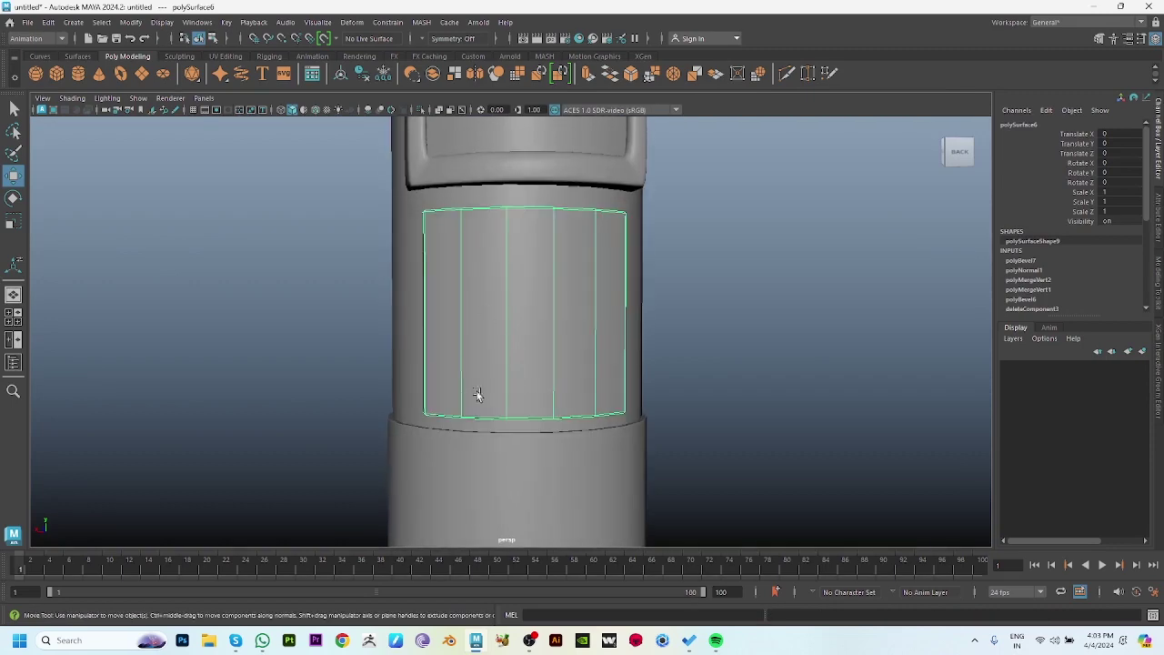
{"action": "key", "text": "F11"}
{"action": "key", "text": "F8"}
{"action": "key", "text": "space"}
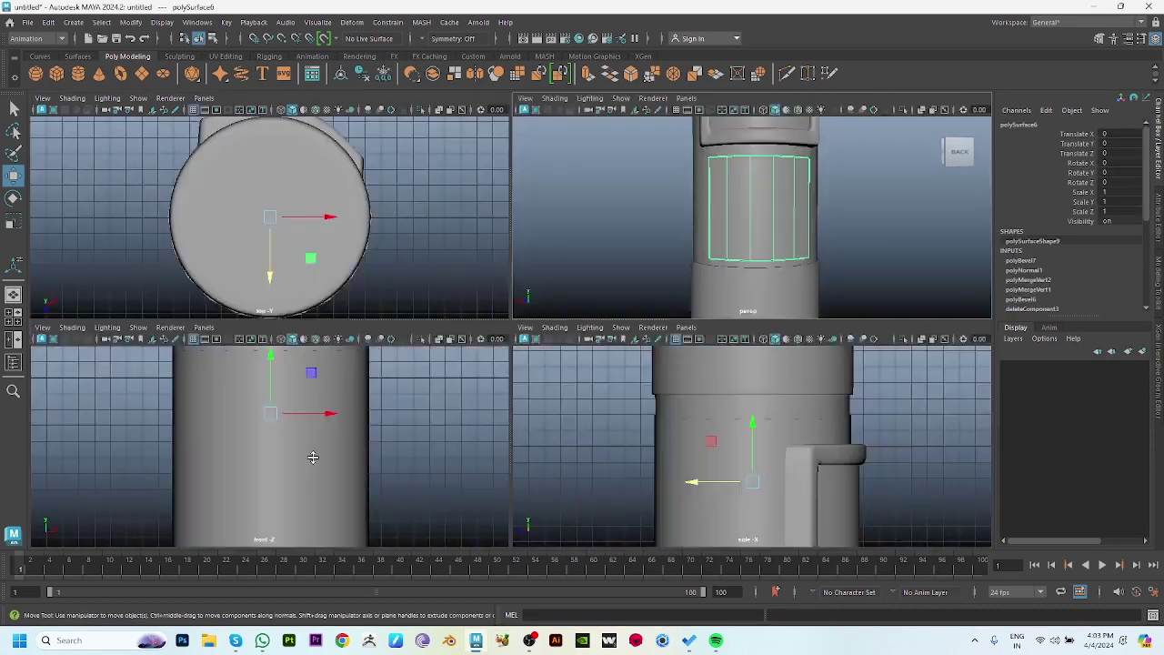
{"action": "key", "text": "space"}
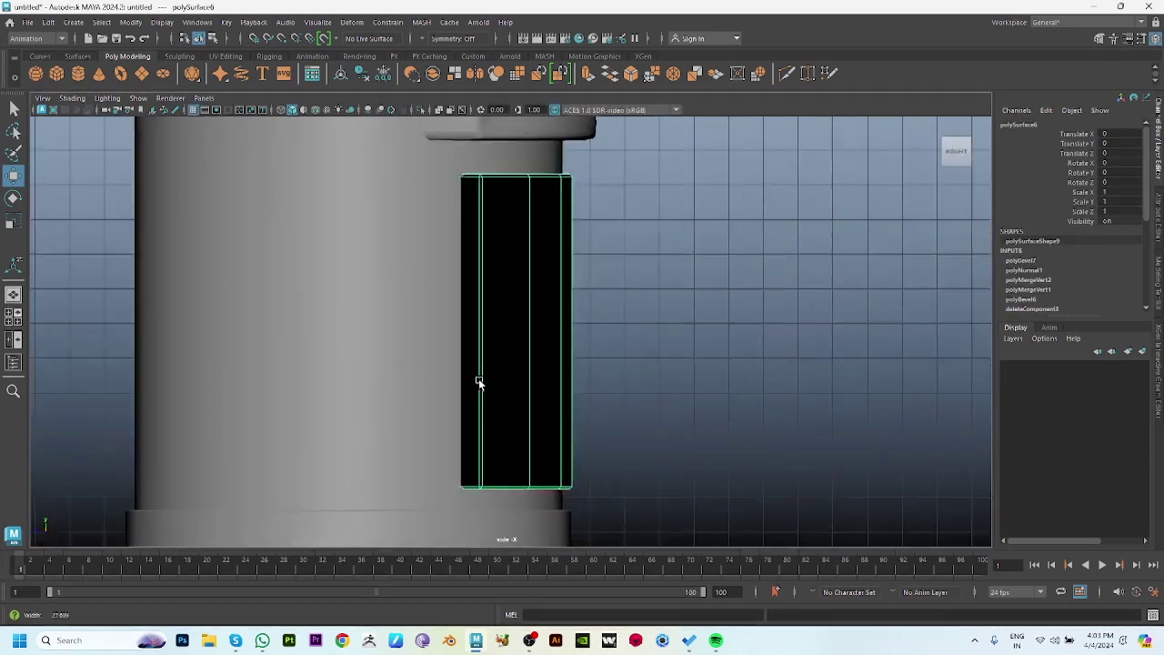
{"action": "left_click_drag", "start_coordinate": [737, 427], "coordinate": [343, 283], "text": "alt"}
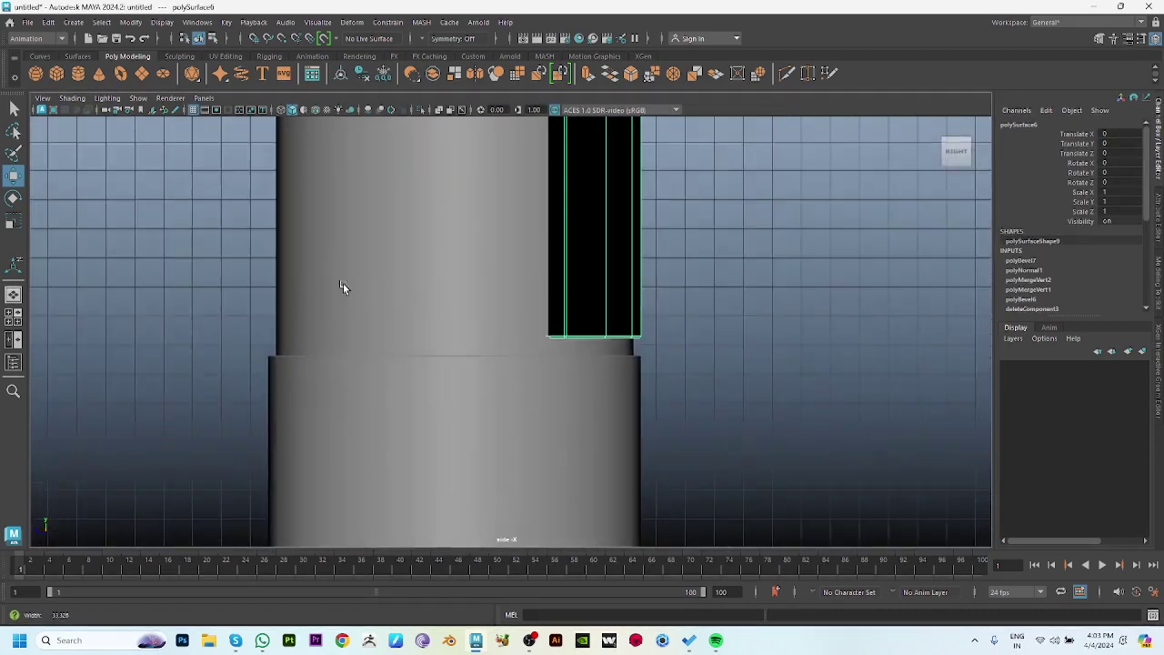
{"action": "key", "text": "space"}
{"action": "key", "text": "space"}
{"action": "key", "text": "4"}
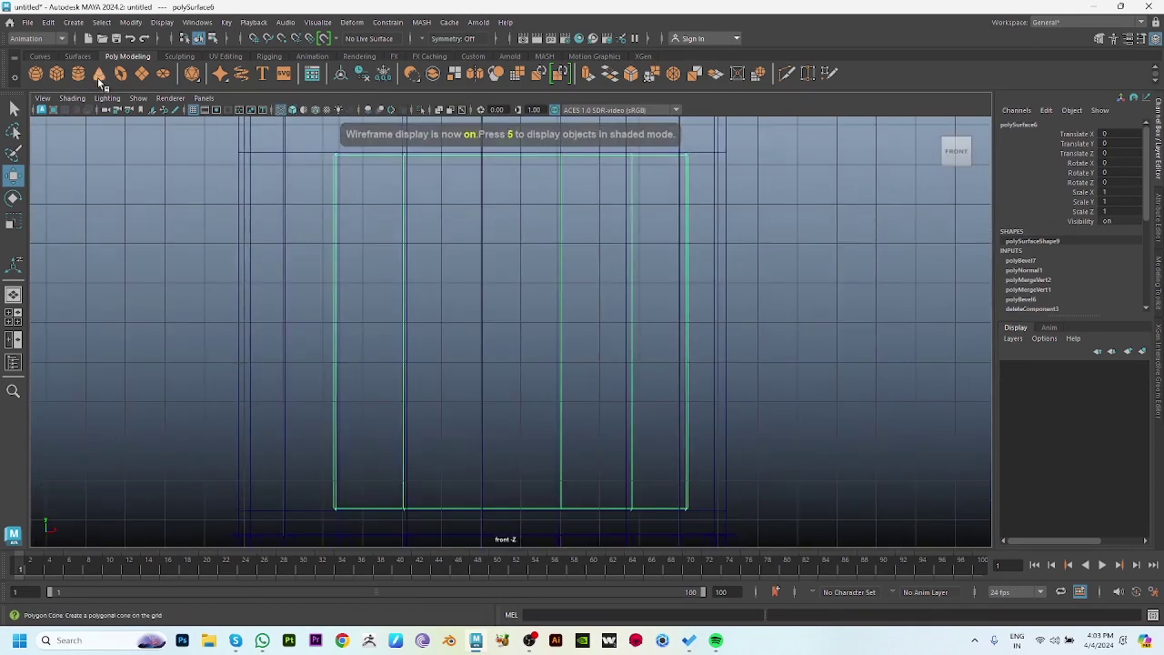
Create a thin poly cube strip and fit its vertices to the panel's curve.
{"action": "left_click_drag", "start_coordinate": [350, 170], "coordinate": [362, 435]}
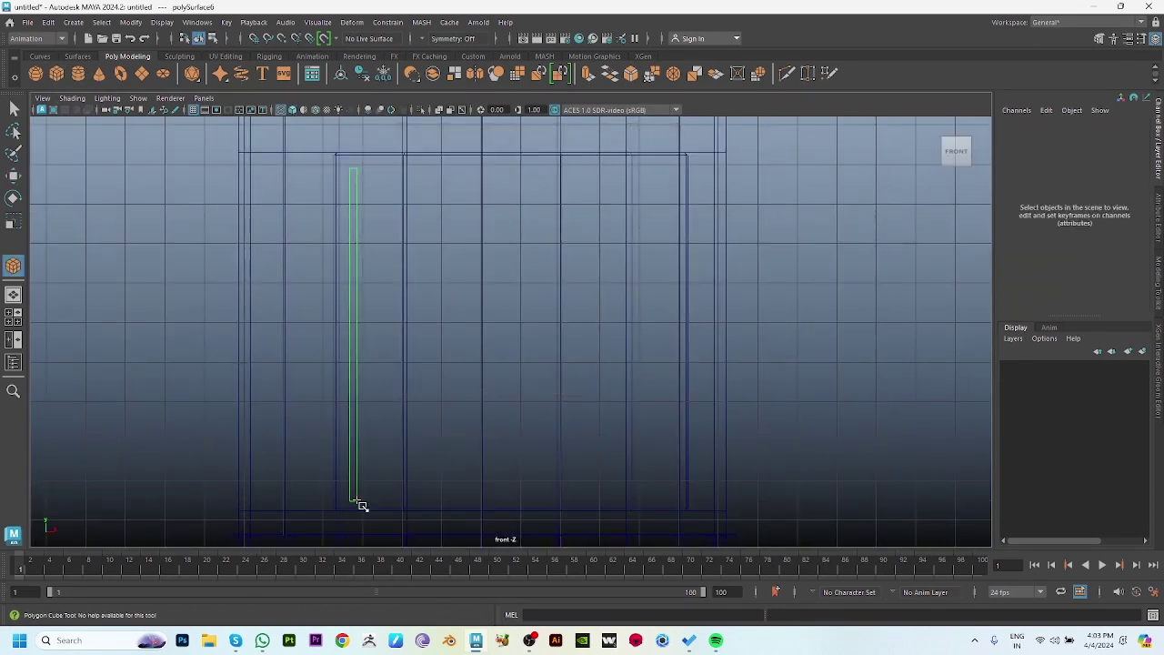
{"action": "left_click_drag", "start_coordinate": [362, 493], "coordinate": [362, 466]}
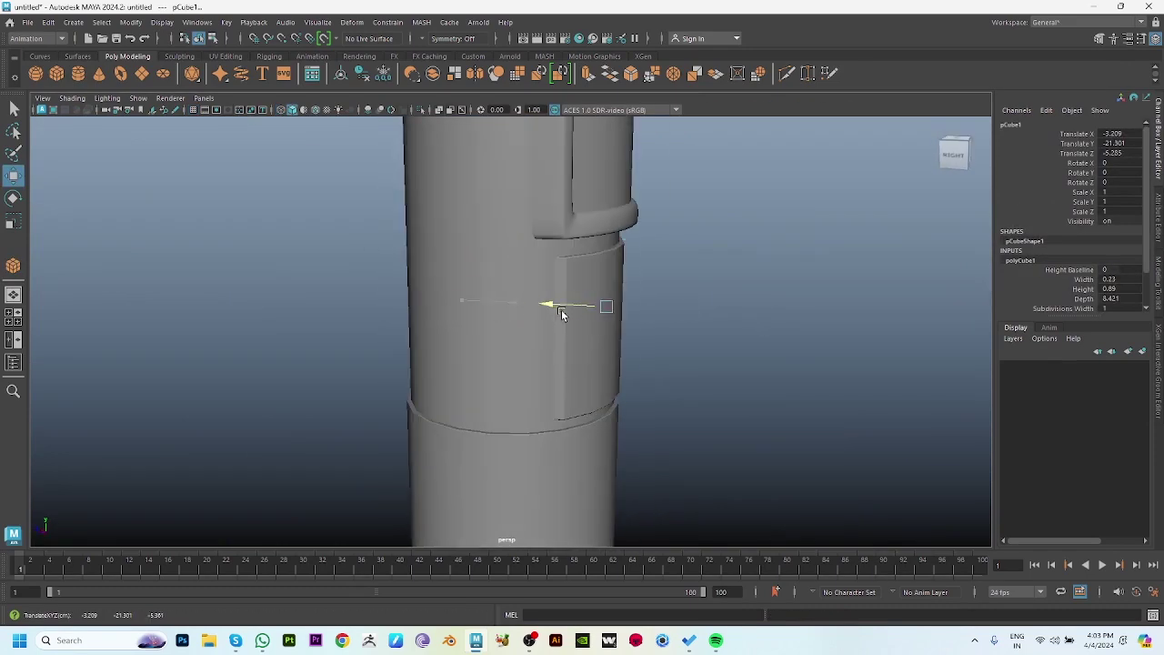
{"action": "mouse_move", "coordinate": [572, 314]}
{"action": "left_mouse_down", "text": "alt"}
{"action": "mouse_move", "coordinate": [662, 325]}
{"action": "mouse_move", "coordinate": [644, 337]}
{"action": "mouse_move", "coordinate": [472, 317]}
{"action": "mouse_move", "coordinate": [546, 291]}
{"action": "left_mouse_up", "text": "alt"}
{"action": "right_click_drag", "start_coordinate": [553, 294], "coordinate": [624, 330]}
{"action": "mouse_move", "coordinate": [473, 127]}
{"action": "left_mouse_down"}
{"action": "mouse_move", "coordinate": [545, 168]}
{"action": "mouse_move", "coordinate": [455, 134]}
{"action": "mouse_move", "coordinate": [499, 196]}
{"action": "mouse_move", "coordinate": [385, 197]}
{"action": "mouse_move", "coordinate": [416, 237]}
{"action": "mouse_move", "coordinate": [506, 259]}
{"action": "left_mouse_up"}
{"action": "key", "text": "F8"}
{"action": "key", "text": "f"}
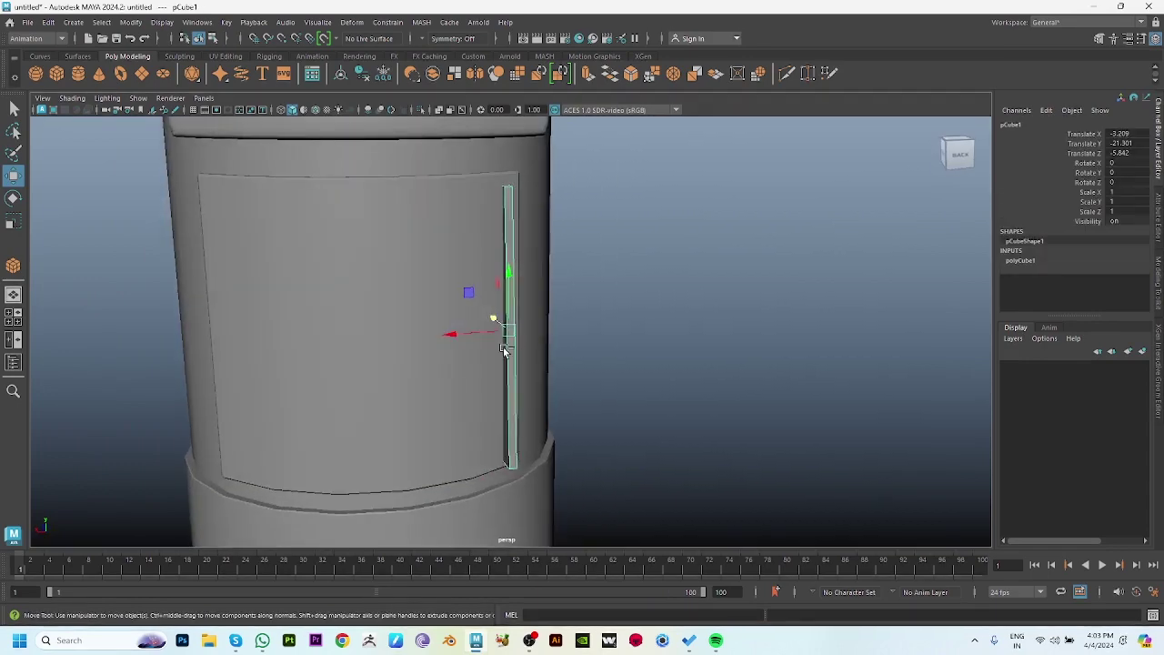
Duplicate the strip beside the first and adjust the copy's top and bottom edges to the surface.
{"action": "key", "text": "ctrl+o"}
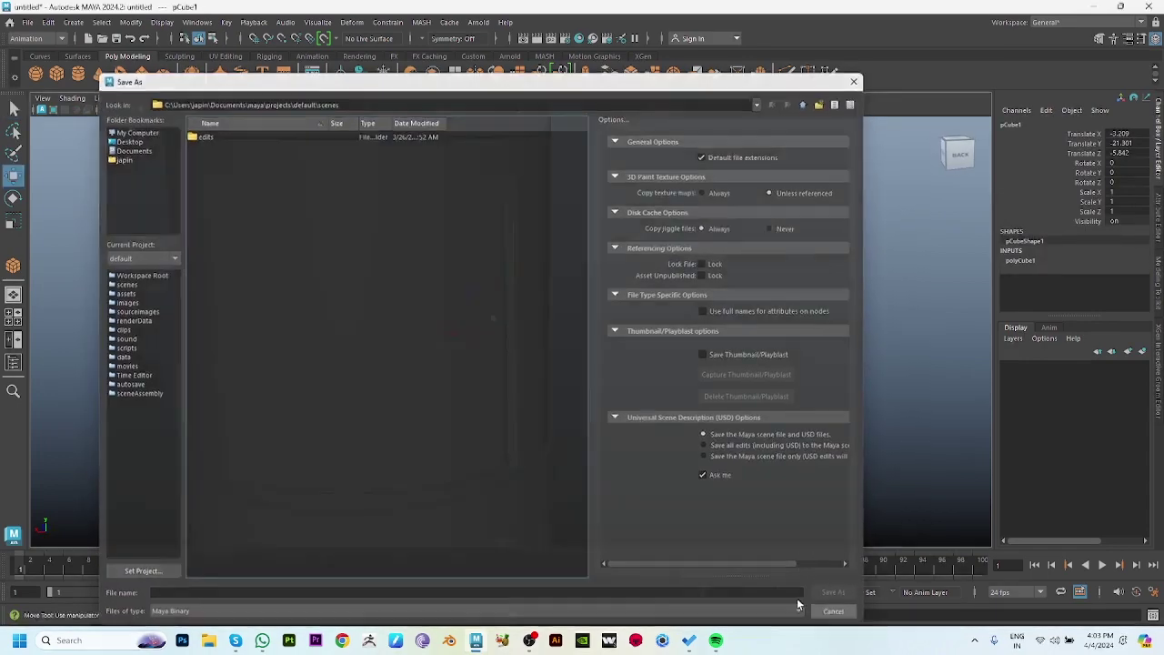
{"action": "left_click", "coordinate": [835, 612]}
{"action": "key", "text": "ctrl+d"}
{"action": "mouse_move", "coordinate": [461, 332]}
{"action": "left_mouse_down"}
{"action": "mouse_move", "coordinate": [435, 331]}
{"action": "mouse_move", "coordinate": [479, 338]}
{"action": "mouse_move", "coordinate": [496, 312]}
{"action": "left_mouse_up"}
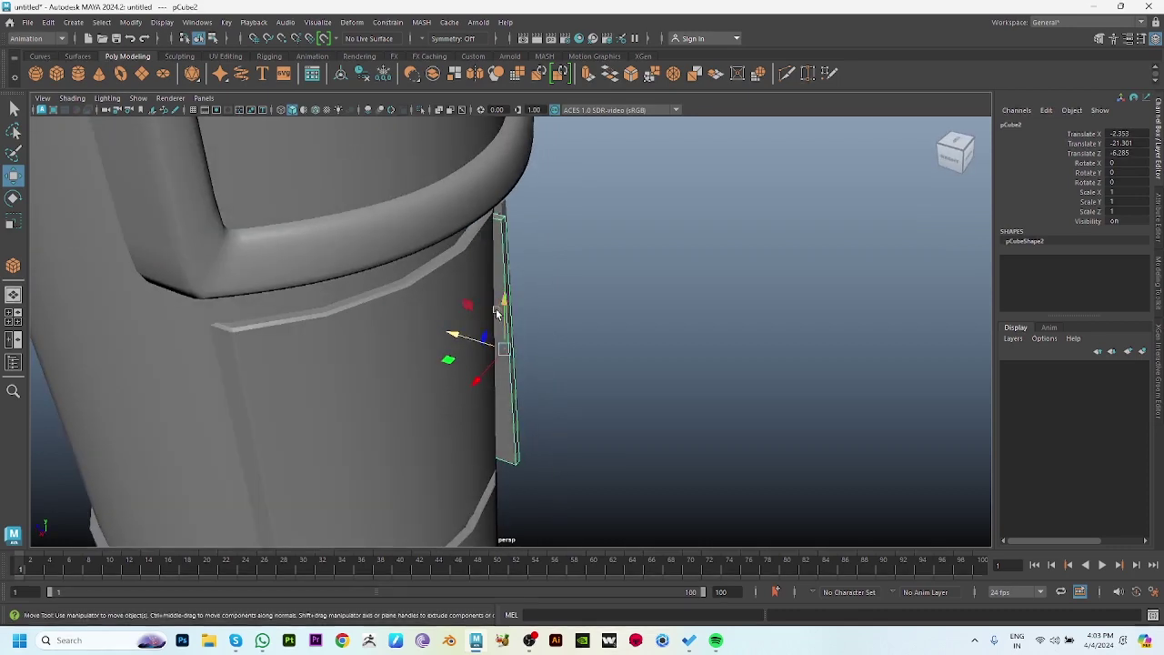
{"action": "key", "text": "F10"}
{"action": "left_click", "coordinate": [501, 216]}
{"action": "left_click_drag", "start_coordinate": [461, 206], "coordinate": [499, 325]}
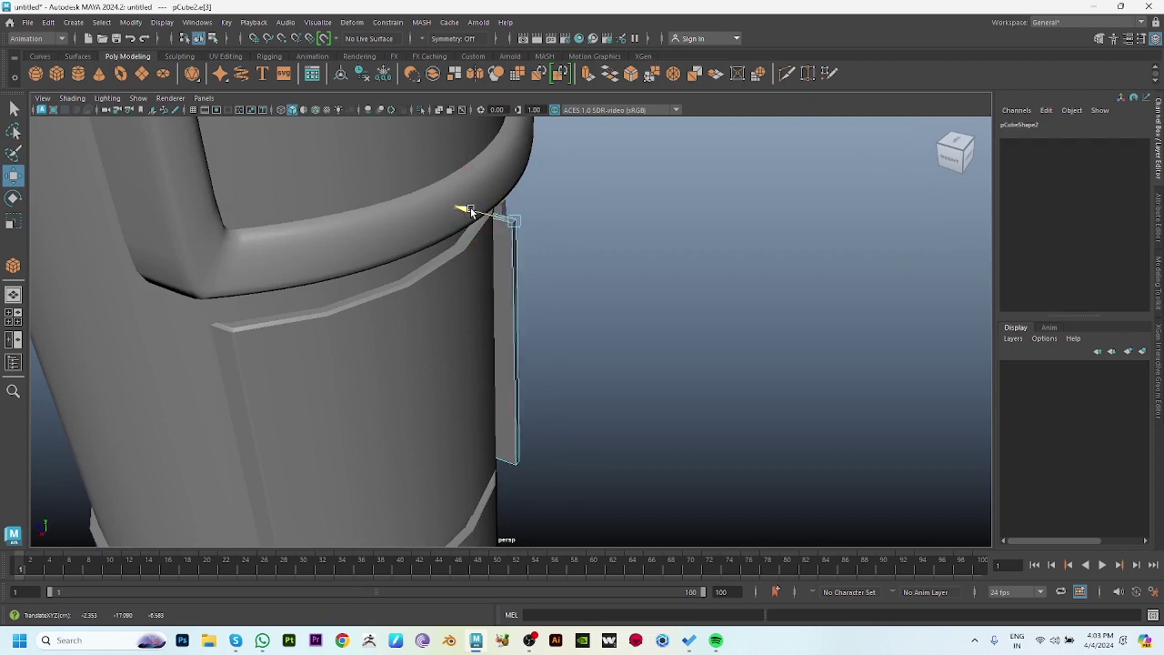
{"action": "left_click", "coordinate": [520, 465]}
{"action": "mouse_move", "coordinate": [491, 454]}
{"action": "left_mouse_down"}
{"action": "mouse_move", "coordinate": [481, 447]}
{"action": "mouse_move", "coordinate": [497, 471]}
{"action": "mouse_move", "coordinate": [462, 468]}
{"action": "mouse_move", "coordinate": [481, 282]}
{"action": "left_mouse_up"}
Slide two ridge strips sideways across the panel and seat them on the bottle surface.
{"action": "left_click", "coordinate": [684, 301]}
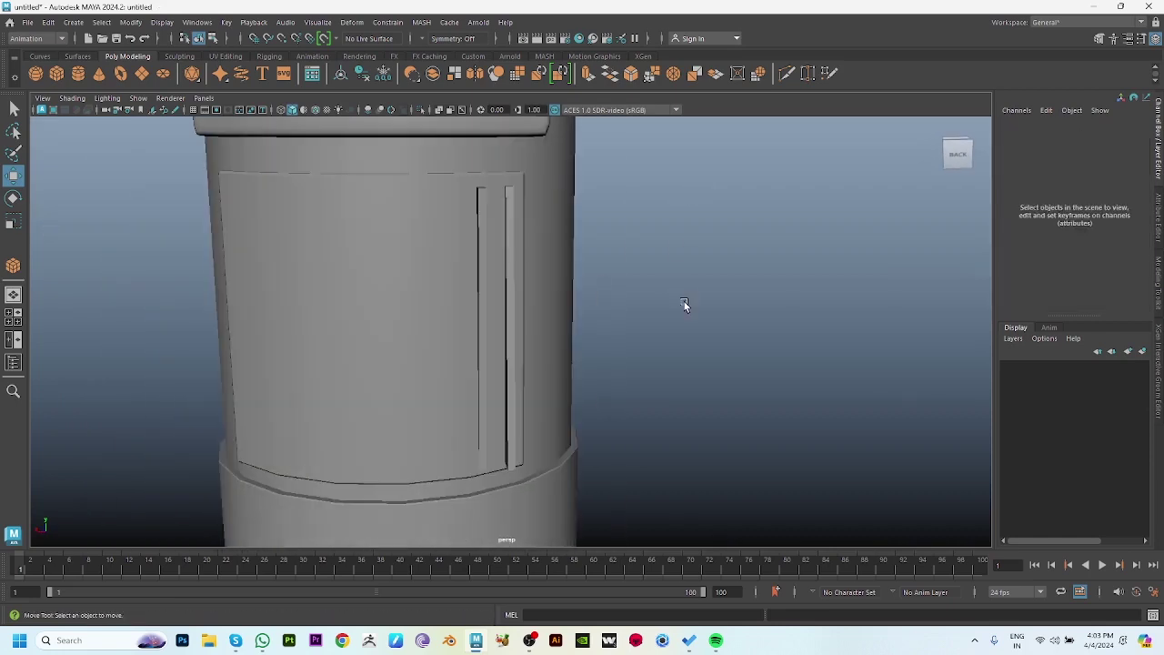
{"action": "left_click", "coordinate": [514, 241]}
{"action": "left_click", "coordinate": [480, 232], "text": "shift"}
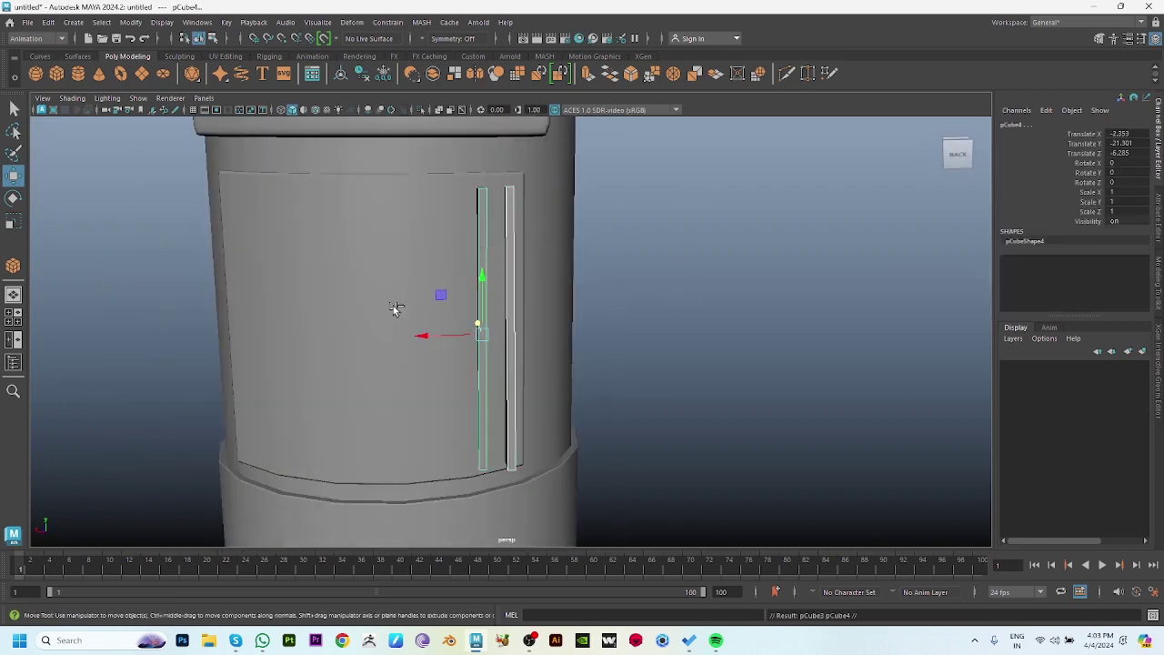
{"action": "mouse_move", "coordinate": [414, 334]}
{"action": "left_mouse_down"}
{"action": "mouse_move", "coordinate": [375, 325]}
{"action": "mouse_move", "coordinate": [428, 376]}
{"action": "mouse_move", "coordinate": [449, 378]}
{"action": "mouse_move", "coordinate": [416, 364]}
{"action": "mouse_move", "coordinate": [427, 358]}
{"action": "left_mouse_up"}
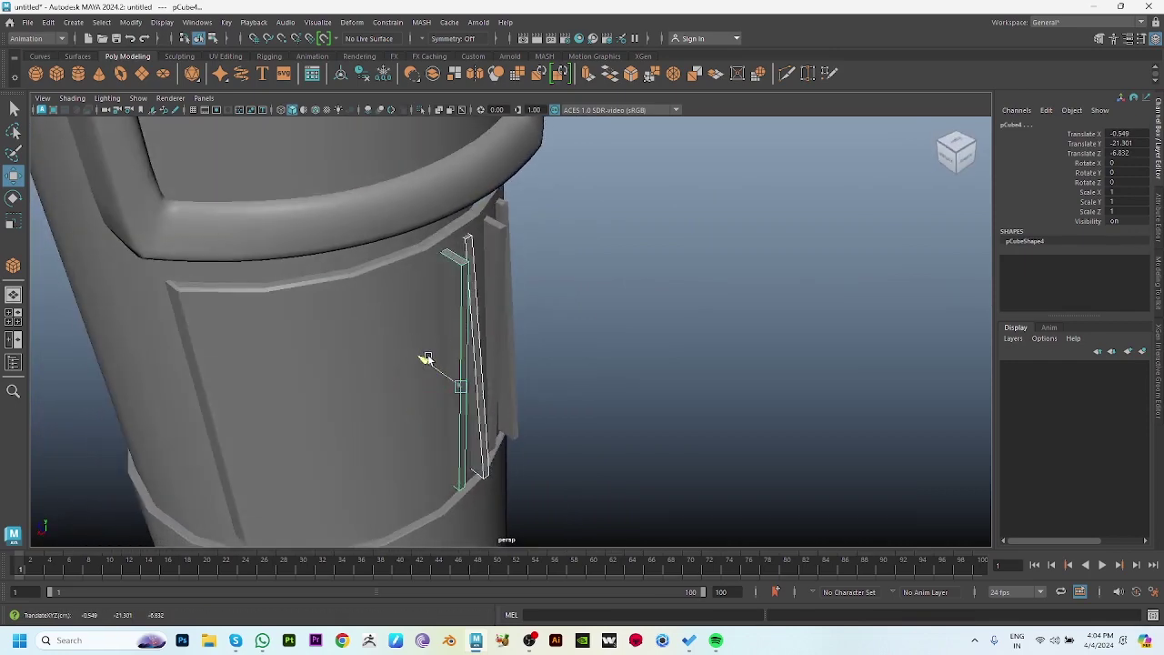
{"action": "left_click_drag", "start_coordinate": [539, 400], "coordinate": [495, 309], "text": "alt"}
{"action": "left_click_drag", "start_coordinate": [457, 384], "coordinate": [449, 382]}
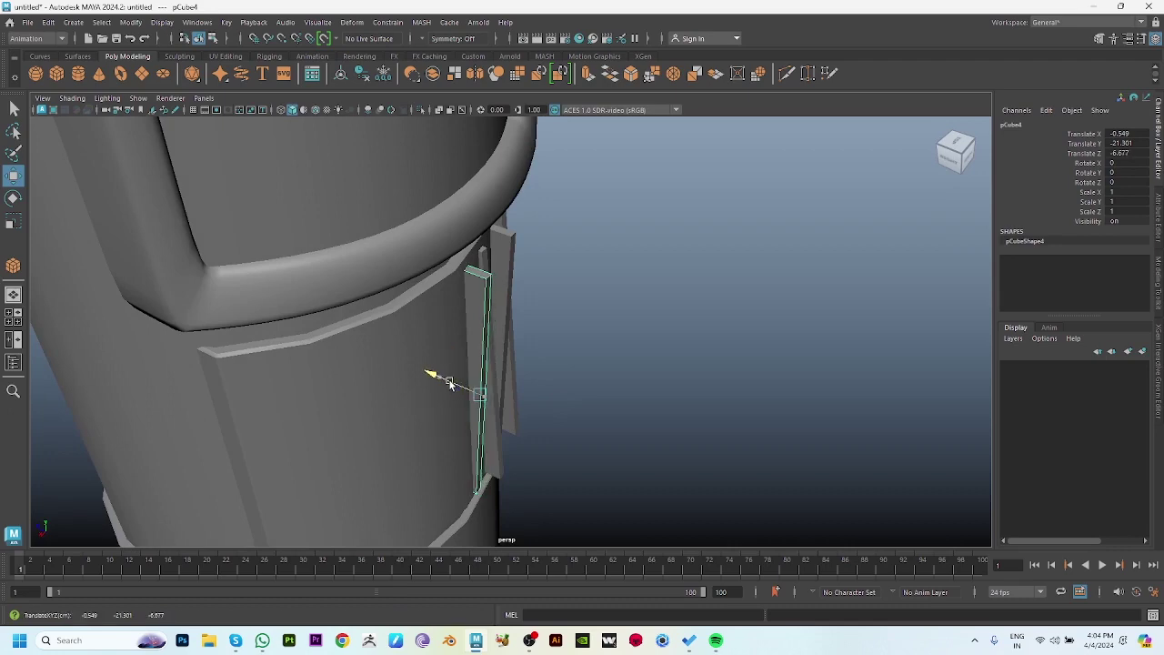
{"action": "left_click", "coordinate": [448, 348], "text": "shift"}
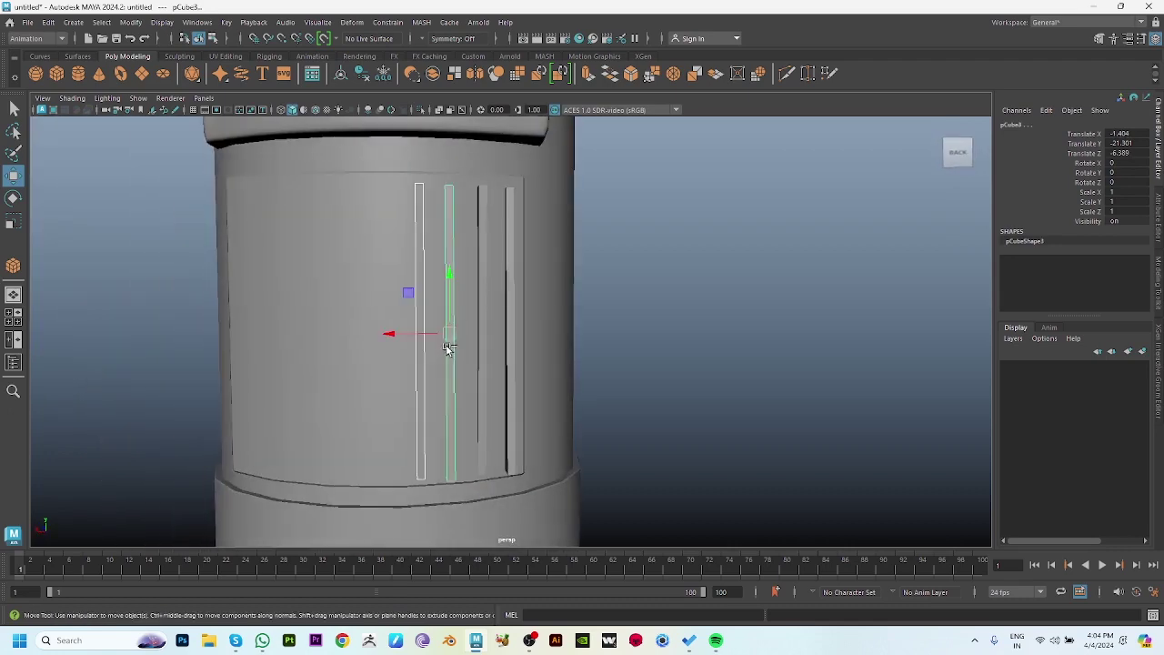
{"action": "mouse_move", "coordinate": [407, 333]}
{"action": "left_mouse_down"}
{"action": "mouse_move", "coordinate": [322, 333]}
{"action": "mouse_move", "coordinate": [439, 389]}
{"action": "mouse_move", "coordinate": [410, 416]}
{"action": "mouse_move", "coordinate": [528, 401]}
{"action": "mouse_move", "coordinate": [364, 390]}
{"action": "left_mouse_up"}
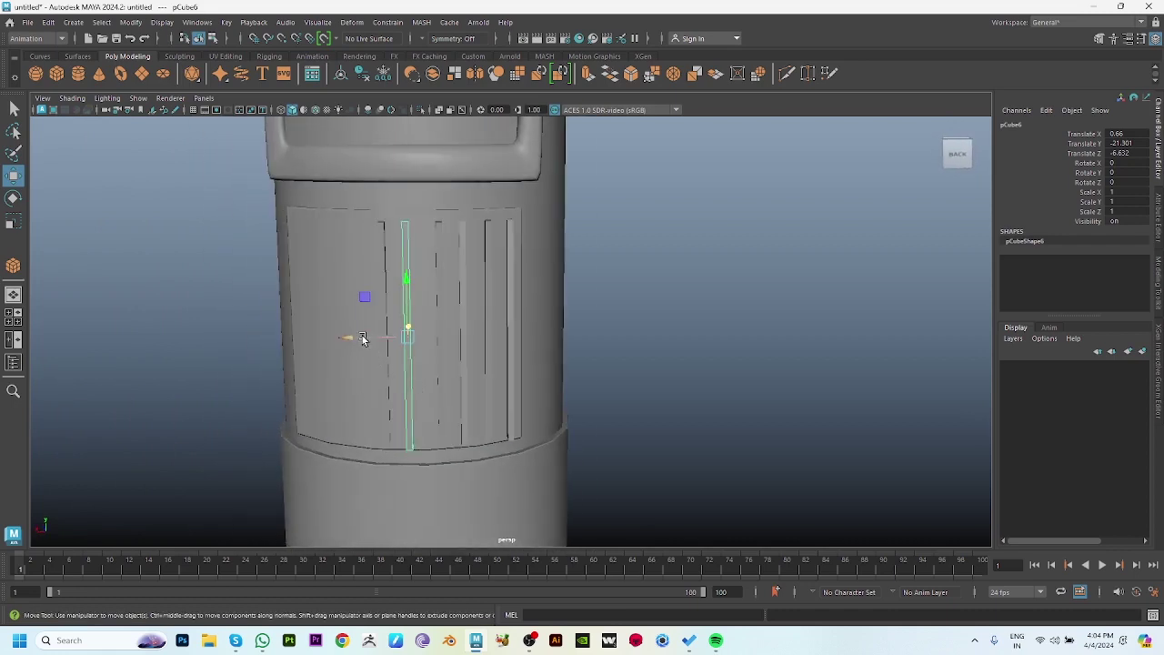
{"action": "mouse_move", "coordinate": [362, 338]}
{"action": "left_mouse_down"}
{"action": "mouse_move", "coordinate": [421, 393]}
{"action": "mouse_move", "coordinate": [288, 384]}
{"action": "left_mouse_up"}
Seat the adjacent ridge strip against the curved surface, adjusting its depth.
{"action": "left_click", "coordinate": [392, 376], "text": "shift"}
{"action": "mouse_move", "coordinate": [514, 407]}
{"action": "left_mouse_down", "text": "alt"}
{"action": "mouse_move", "coordinate": [496, 442]}
{"action": "mouse_move", "coordinate": [460, 442]}
{"action": "mouse_move", "coordinate": [346, 353]}
{"action": "mouse_move", "coordinate": [364, 392]}
{"action": "mouse_move", "coordinate": [636, 349]}
{"action": "left_mouse_up", "text": "alt"}
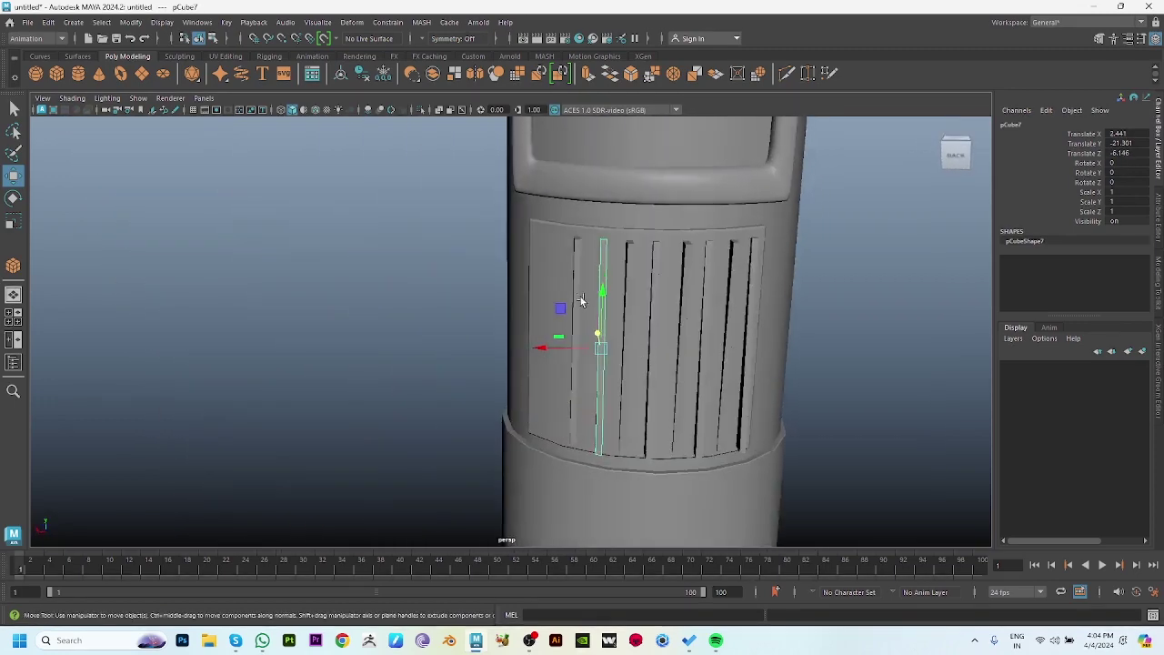
{"action": "mouse_move", "coordinate": [572, 287]}
{"action": "left_mouse_down", "text": "alt"}
{"action": "mouse_move", "coordinate": [509, 355]}
{"action": "mouse_move", "coordinate": [483, 341]}
{"action": "mouse_move", "coordinate": [565, 368]}
{"action": "mouse_move", "coordinate": [434, 329]}
{"action": "mouse_move", "coordinate": [496, 323]}
{"action": "mouse_move", "coordinate": [536, 341]}
{"action": "left_mouse_up", "text": "alt"}
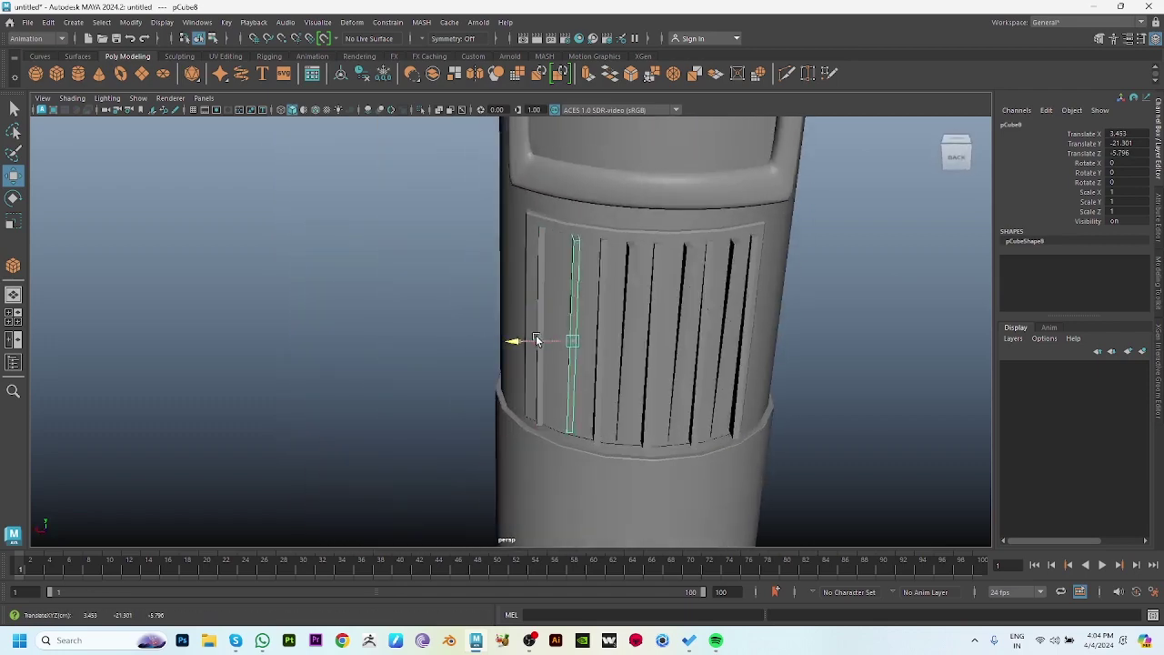
{"action": "left_click_drag", "start_coordinate": [639, 380], "coordinate": [488, 294], "text": "alt"}
{"action": "left_click", "coordinate": [691, 305]}
{"action": "mouse_move", "coordinate": [691, 305]}
{"action": "left_mouse_down", "text": "alt"}
{"action": "mouse_move", "coordinate": [719, 308]}
{"action": "mouse_move", "coordinate": [758, 362]}
{"action": "mouse_move", "coordinate": [708, 320]}
{"action": "mouse_move", "coordinate": [700, 364]}
{"action": "left_mouse_up", "text": "alt"}
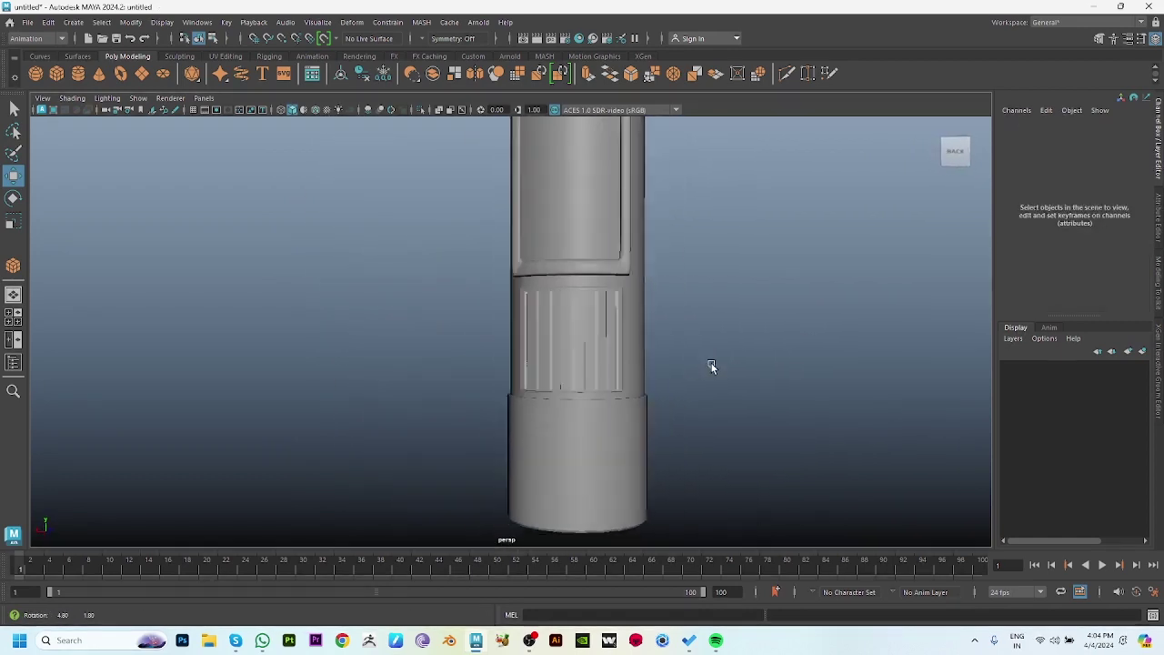
Insert 4 extra edge loops around the bottle's lower cylinder.
{"action": "right_click_drag", "start_coordinate": [711, 365], "coordinate": [507, 347], "text": "alt"}
{"action": "left_click_drag", "start_coordinate": [508, 346], "coordinate": [778, 395], "text": "alt"}
{"action": "scroll", "coordinate": [751, 409], "scroll_direction": "up", "scroll_amount": 2}
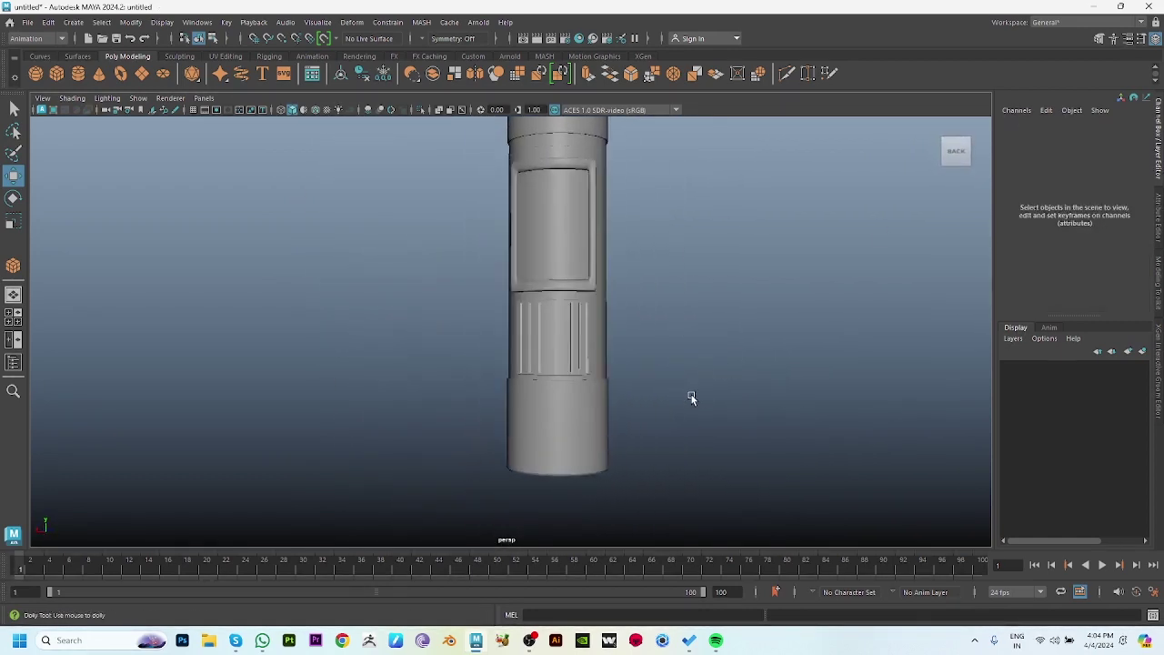
{"action": "scroll", "coordinate": [737, 410], "scroll_direction": "up", "scroll_amount": 3}
{"action": "key", "text": "space"}
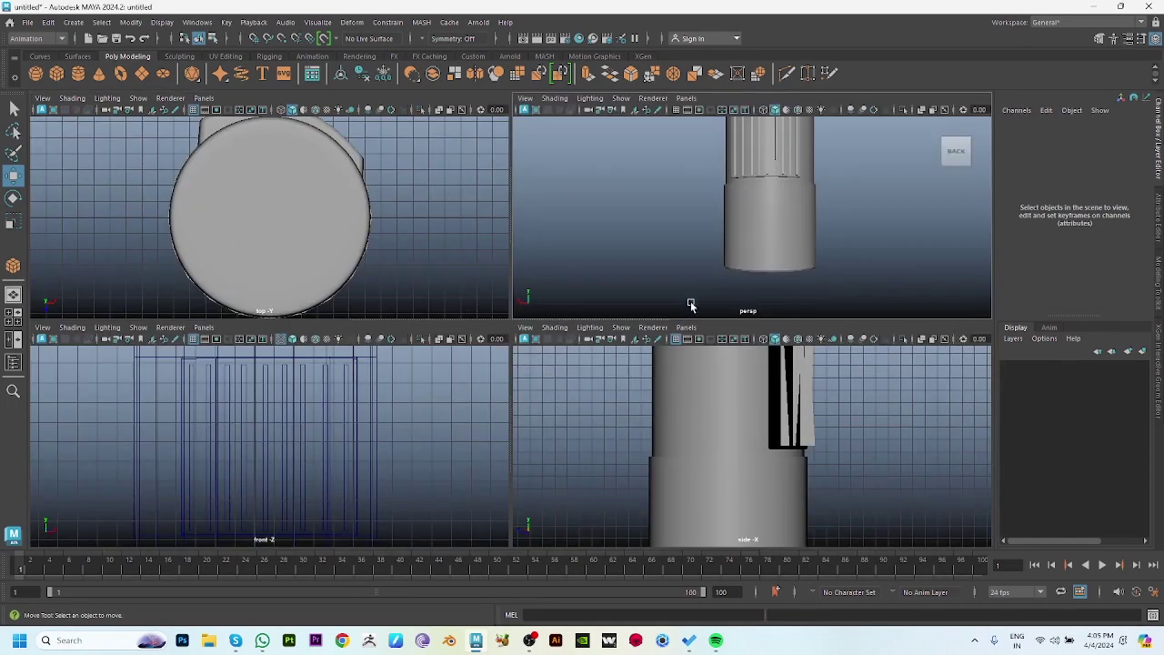
{"action": "key", "text": "space"}
{"action": "left_click", "coordinate": [582, 338]}
{"action": "mouse_move", "coordinate": [690, 278]}
{"action": "right_mouse_down", "text": "shift"}
{"action": "mouse_move", "coordinate": [631, 289]}
{"action": "mouse_move", "coordinate": [669, 287]}
{"action": "right_mouse_up", "text": "shift"}
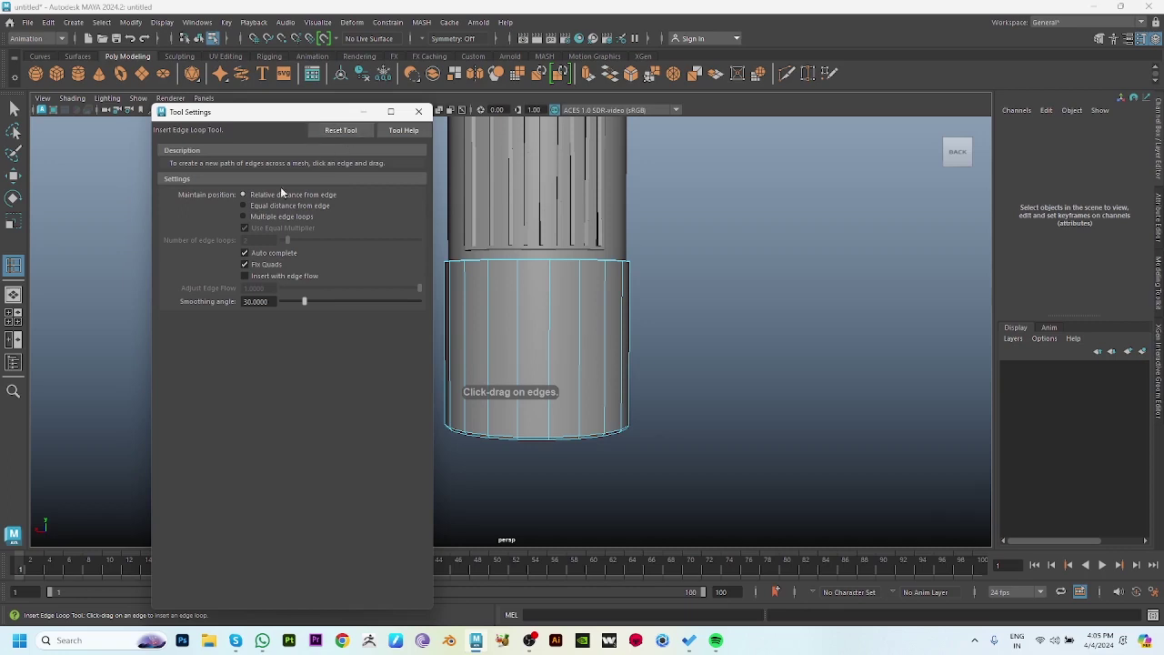
{"action": "left_click", "coordinate": [420, 112]}
{"action": "left_click", "coordinate": [488, 317]}
Select the face patches for the pads on the front and sides of the lower cylinder.
{"action": "key", "text": "w"}
{"action": "scroll", "coordinate": [624, 372], "scroll_direction": "up", "scroll_amount": 2}
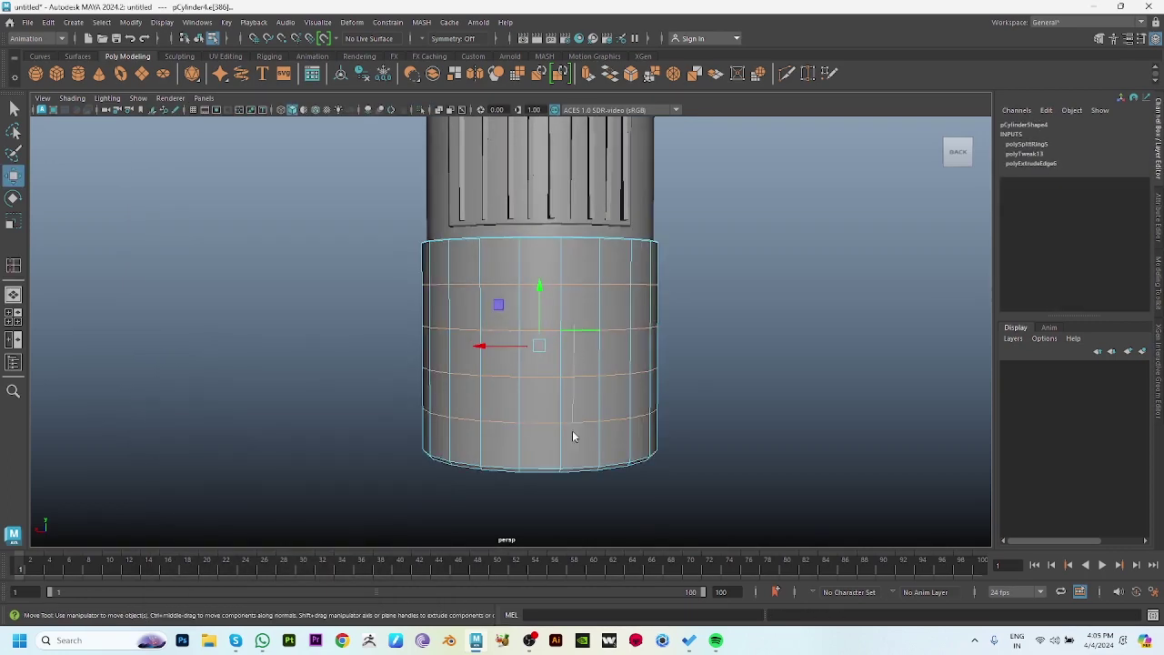
{"action": "left_click", "coordinate": [496, 346]}
{"action": "mouse_move", "coordinate": [536, 330]}
{"action": "left_mouse_down", "text": "alt"}
{"action": "mouse_move", "coordinate": [670, 374]}
{"action": "mouse_move", "coordinate": [540, 398]}
{"action": "mouse_move", "coordinate": [584, 393]}
{"action": "left_mouse_up", "text": "alt"}
{"action": "left_click", "coordinate": [512, 395], "text": "shift"}
{"action": "left_click", "coordinate": [631, 330], "text": "shift"}
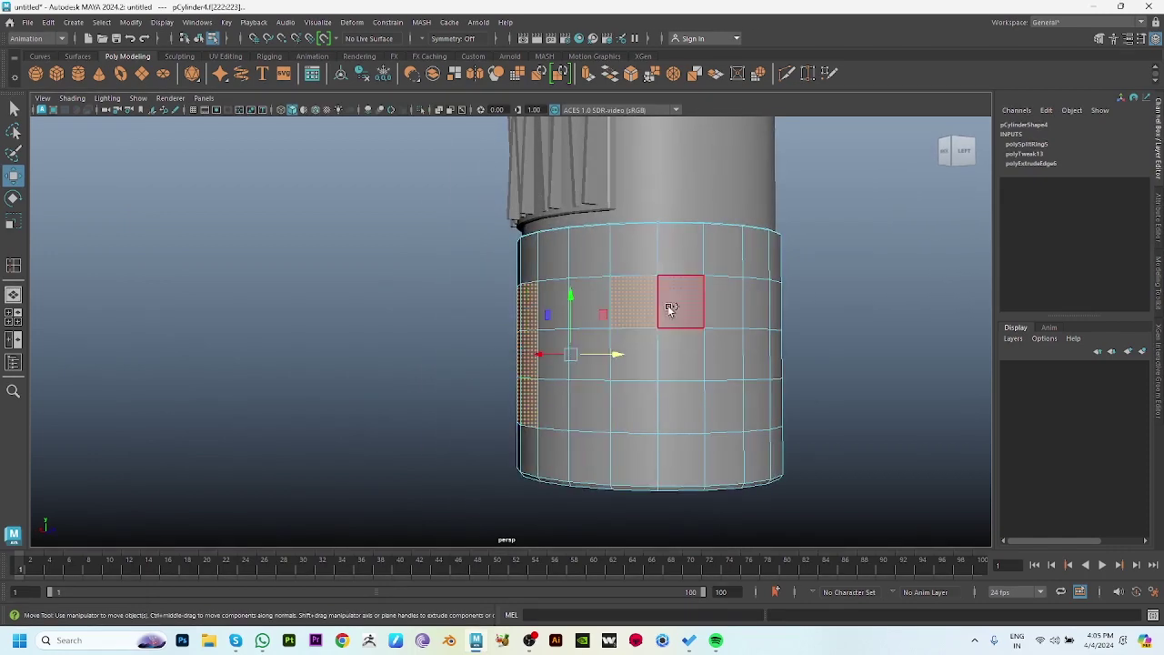
{"action": "left_click", "coordinate": [673, 307], "text": "shift"}
{"action": "key", "text": "ctrl+z"}
{"action": "mouse_move", "coordinate": [662, 401]}
{"action": "left_mouse_down", "text": "alt"}
{"action": "mouse_move", "coordinate": [624, 407]}
{"action": "mouse_move", "coordinate": [779, 437]}
{"action": "mouse_move", "coordinate": [637, 429]}
{"action": "mouse_move", "coordinate": [529, 329]}
{"action": "mouse_move", "coordinate": [558, 323]}
{"action": "left_mouse_up", "text": "alt"}
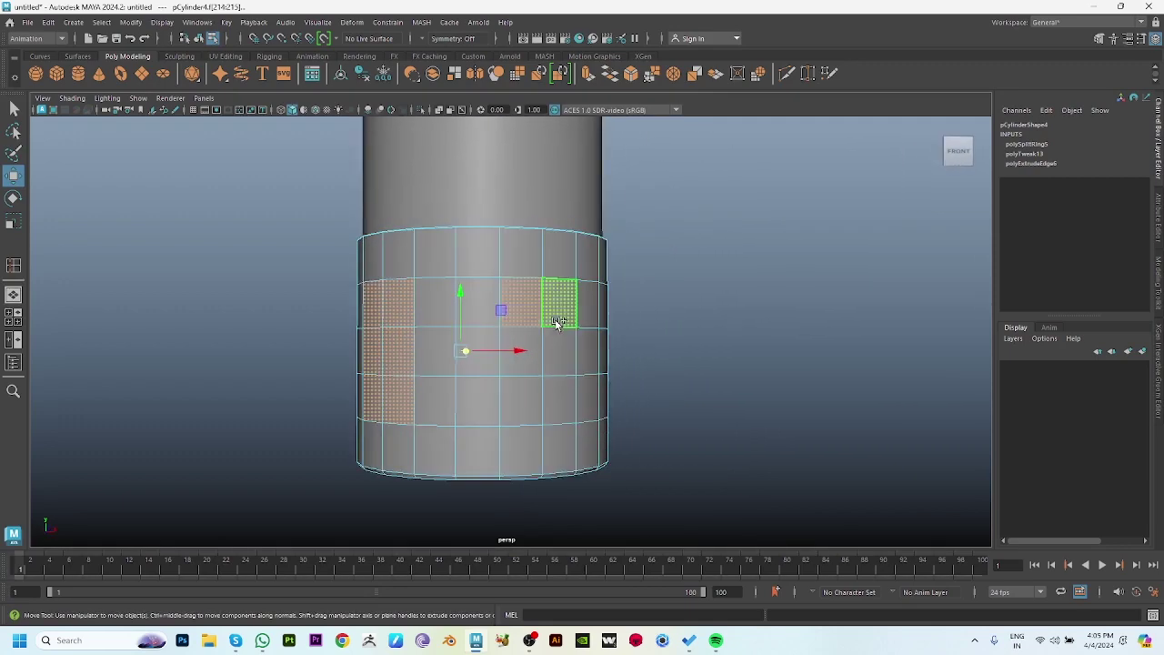
{"action": "mouse_move", "coordinate": [553, 399]}
{"action": "left_mouse_down", "text": "alt"}
{"action": "mouse_move", "coordinate": [623, 416]}
{"action": "mouse_move", "coordinate": [457, 339]}
{"action": "left_mouse_up", "text": "alt"}
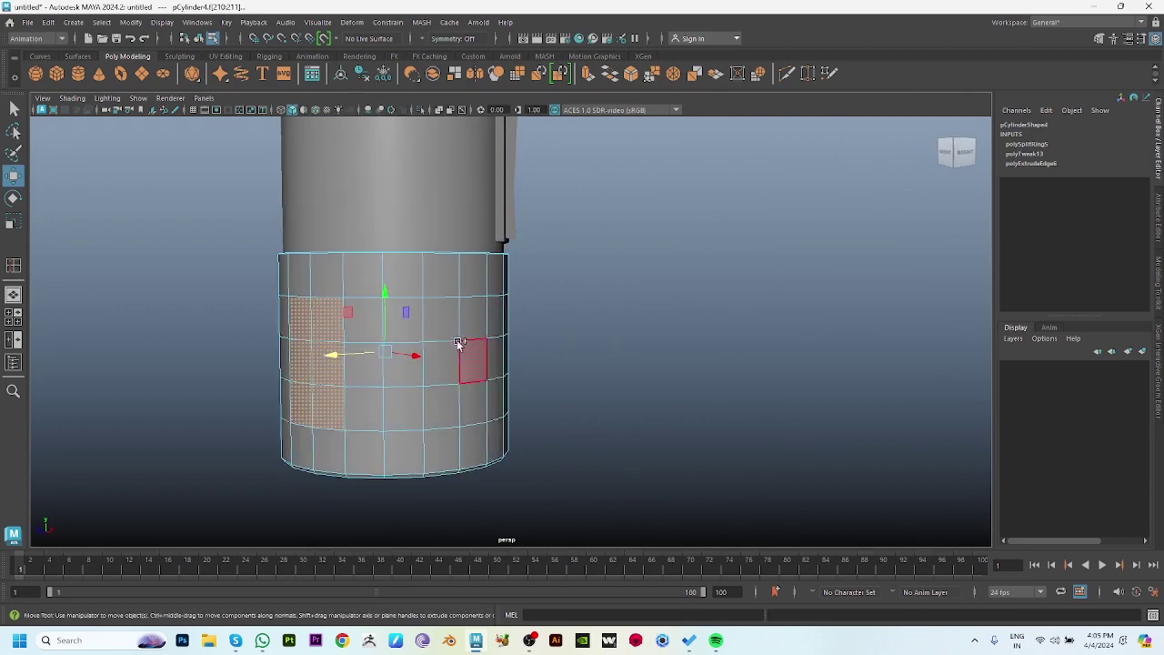
{"action": "mouse_move", "coordinate": [457, 398]}
{"action": "left_mouse_down", "text": "alt"}
{"action": "mouse_move", "coordinate": [719, 424]}
{"action": "mouse_move", "coordinate": [572, 422]}
{"action": "left_mouse_up", "text": "alt"}
Circularize the selected face patches into round discs aligned to the surface.
{"action": "right_click", "coordinate": [760, 307], "text": "shift"}
{"action": "left_click", "coordinate": [760, 403]}
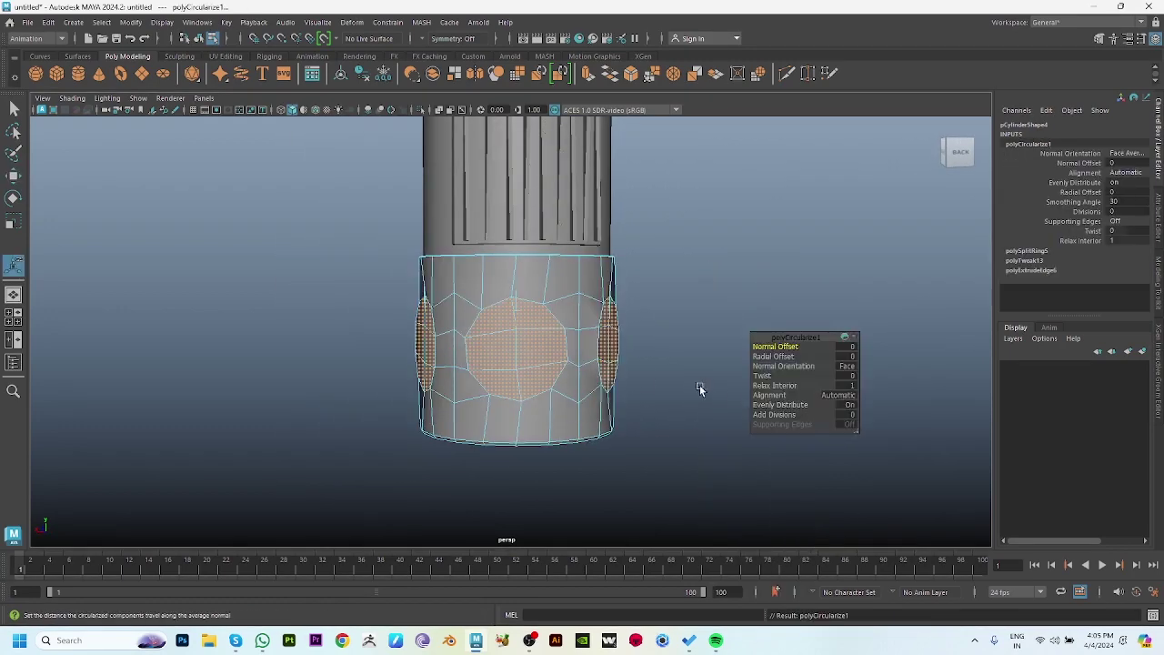
{"action": "left_click", "coordinate": [836, 399]}
{"action": "left_click", "coordinate": [909, 413]}
{"action": "left_click_drag", "start_coordinate": [558, 372], "coordinate": [688, 377], "text": "alt"}
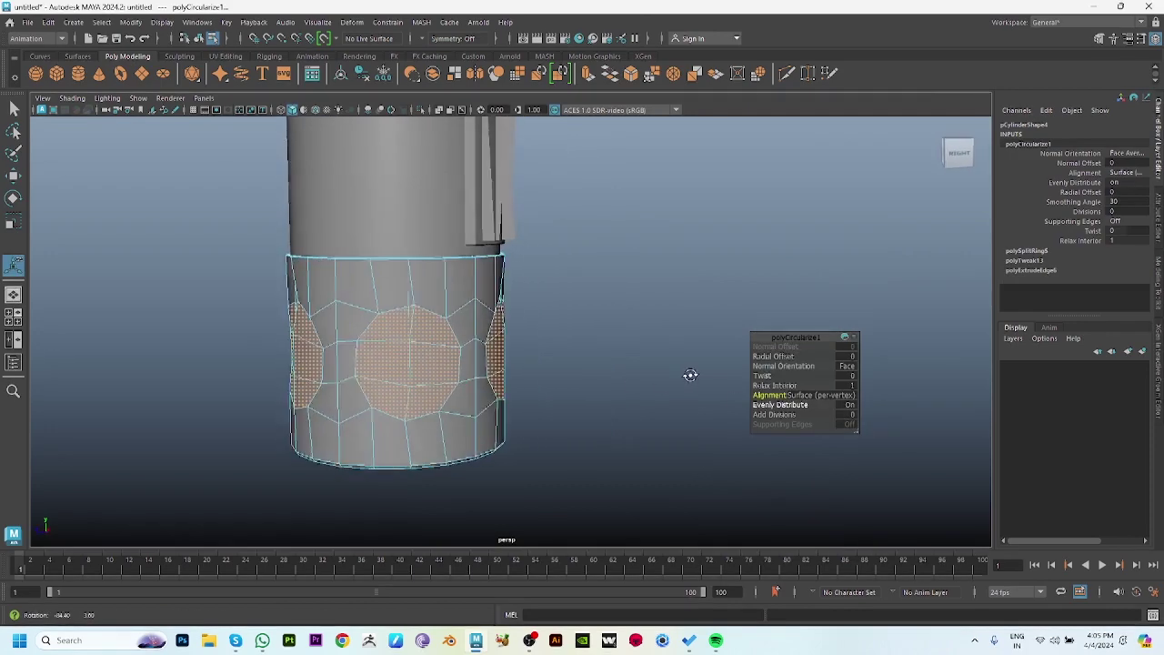
{"action": "key", "text": "w"}
Extrude the circular pads outward from the bottle, redoing a first attempt.
{"action": "key", "text": "ctrl+e"}
{"action": "left_click_drag", "start_coordinate": [587, 374], "coordinate": [603, 345], "text": "alt"}
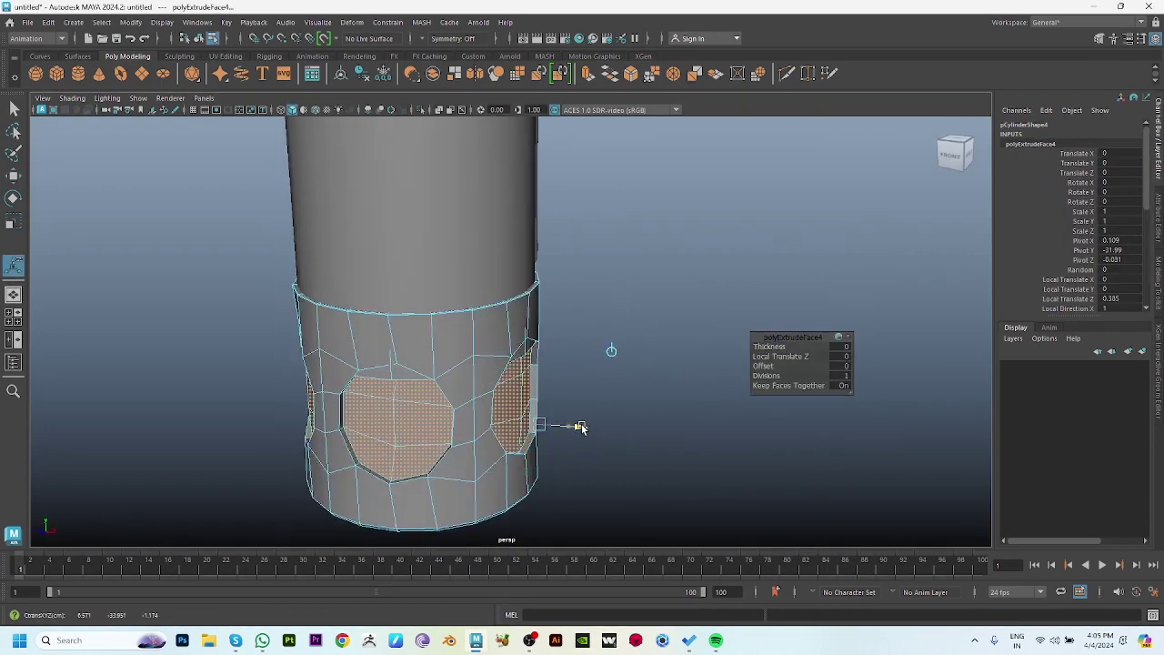
{"action": "mouse_move", "coordinate": [558, 424]}
{"action": "left_mouse_down", "text": "alt"}
{"action": "mouse_move", "coordinate": [410, 385]}
{"action": "mouse_move", "coordinate": [538, 395]}
{"action": "mouse_move", "coordinate": [613, 385]}
{"action": "mouse_move", "coordinate": [582, 363]}
{"action": "mouse_move", "coordinate": [649, 395]}
{"action": "left_mouse_up", "text": "alt"}
{"action": "key", "text": "w"}
{"action": "key", "text": "r"}
{"action": "key", "text": "ctrl+z"}
{"action": "key", "text": "w"}
{"action": "key", "text": "ctrl+z"}
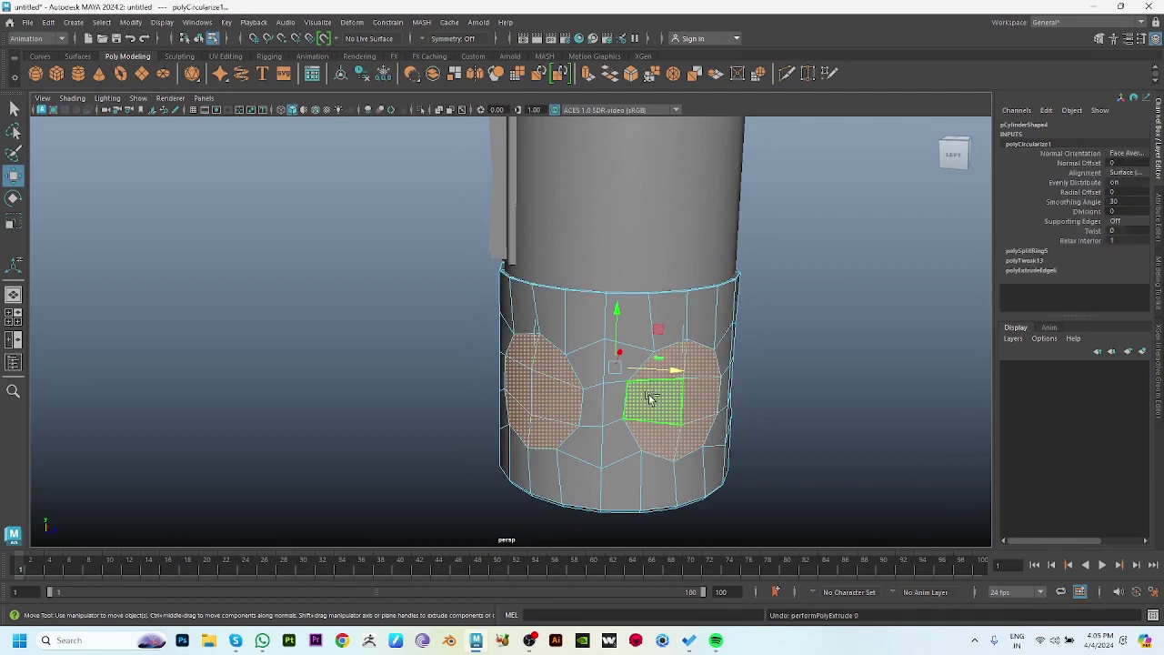
{"action": "left_click_drag", "start_coordinate": [852, 439], "coordinate": [792, 431], "text": "alt"}
{"action": "key", "text": "ctrl+e"}
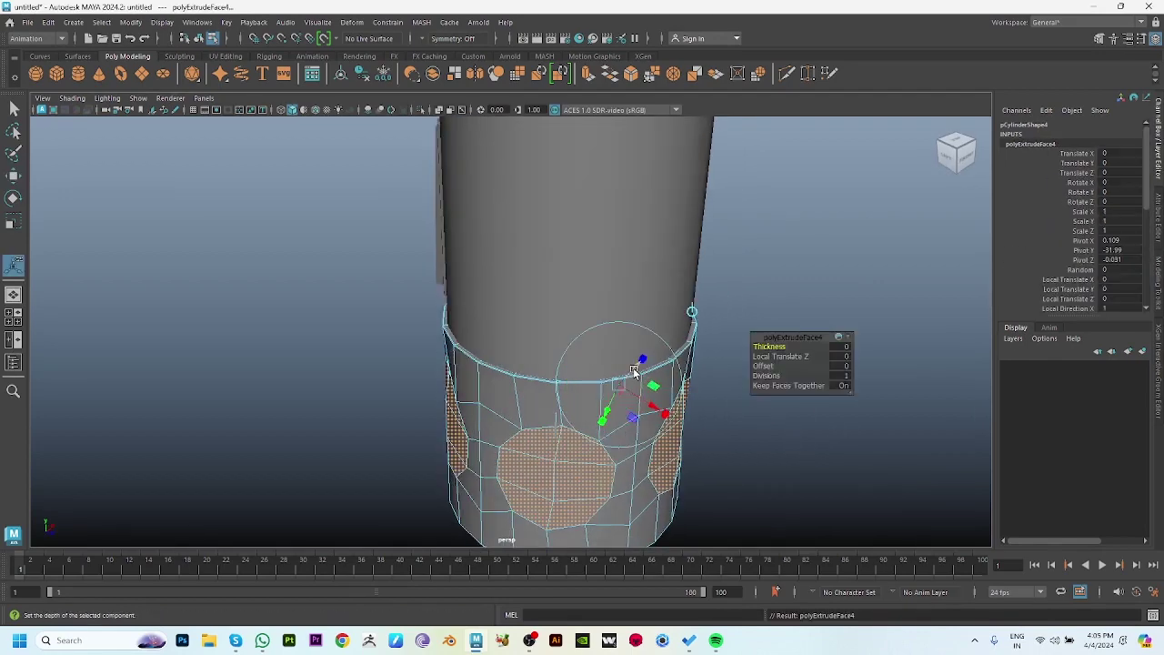
{"action": "mouse_move", "coordinate": [634, 371]}
{"action": "left_mouse_down"}
{"action": "mouse_move", "coordinate": [624, 382]}
{"action": "mouse_move", "coordinate": [642, 330]}
{"action": "mouse_move", "coordinate": [520, 417]}
{"action": "mouse_move", "coordinate": [535, 410]}
{"action": "left_mouse_up"}
{"action": "key", "text": "w"}
Extrude the pads repeatedly to form inset rings and recessed, pushed-in centres.
{"action": "key", "text": "ctrl+e"}
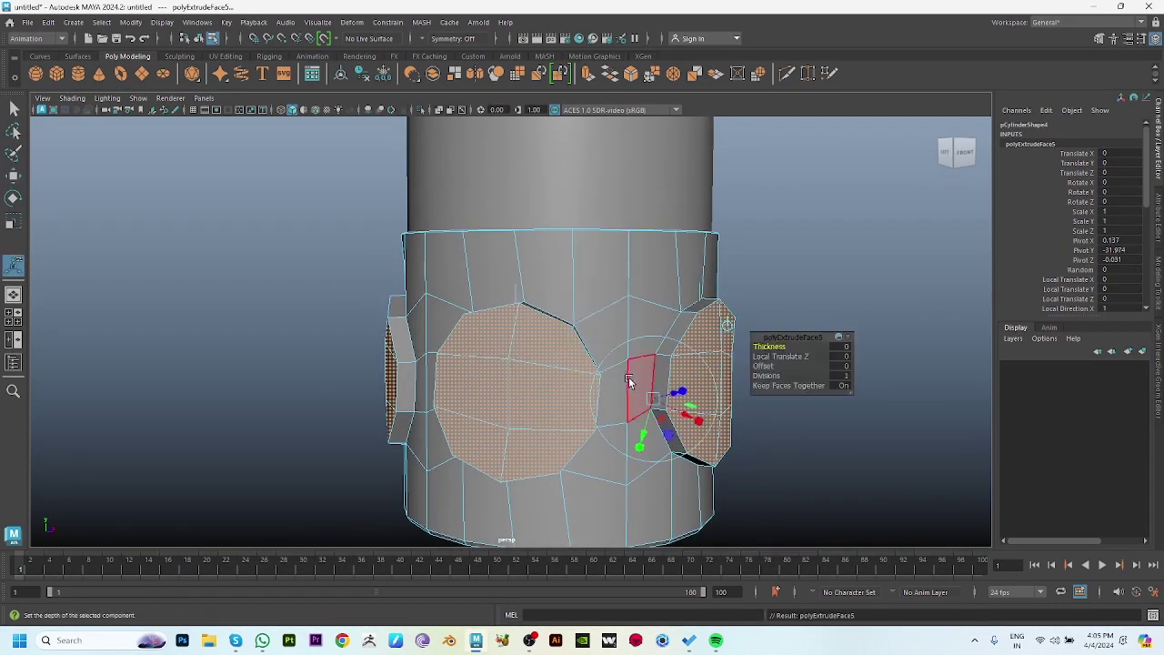
{"action": "mouse_move", "coordinate": [652, 399]}
{"action": "left_mouse_down"}
{"action": "mouse_move", "coordinate": [635, 400]}
{"action": "mouse_move", "coordinate": [624, 333]}
{"action": "mouse_move", "coordinate": [603, 330]}
{"action": "mouse_move", "coordinate": [635, 352]}
{"action": "mouse_move", "coordinate": [624, 361]}
{"action": "left_mouse_up"}
{"action": "key", "text": "ctrl+e"}
{"action": "key", "text": "ctrl+e"}
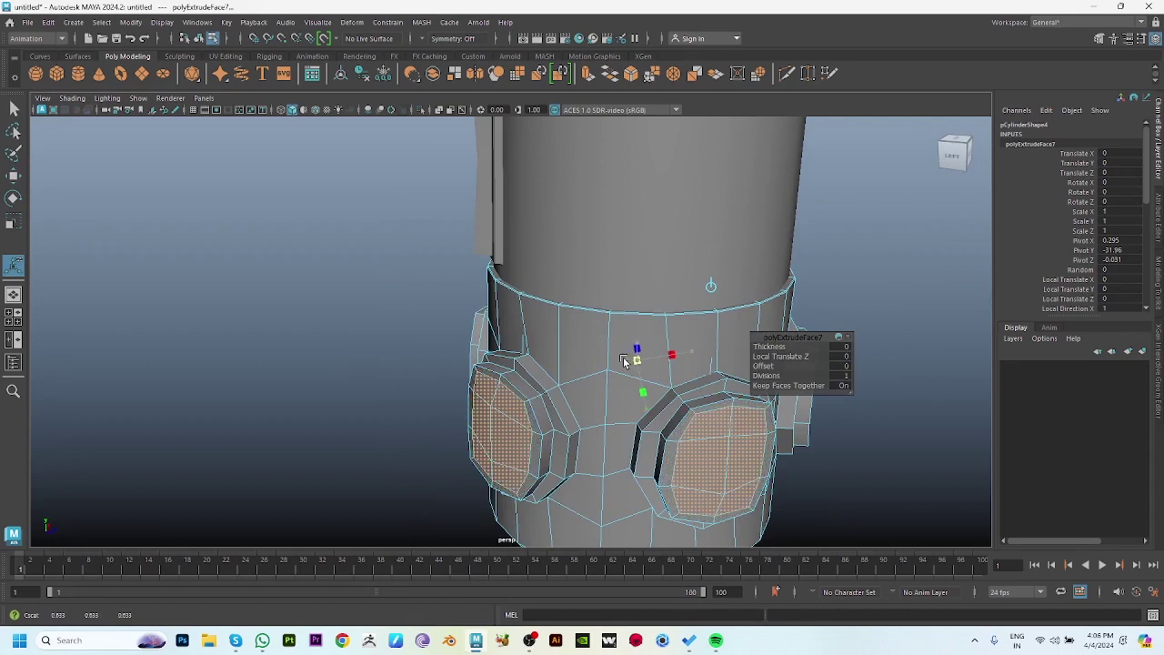
{"action": "key", "text": "ctrl+e"}
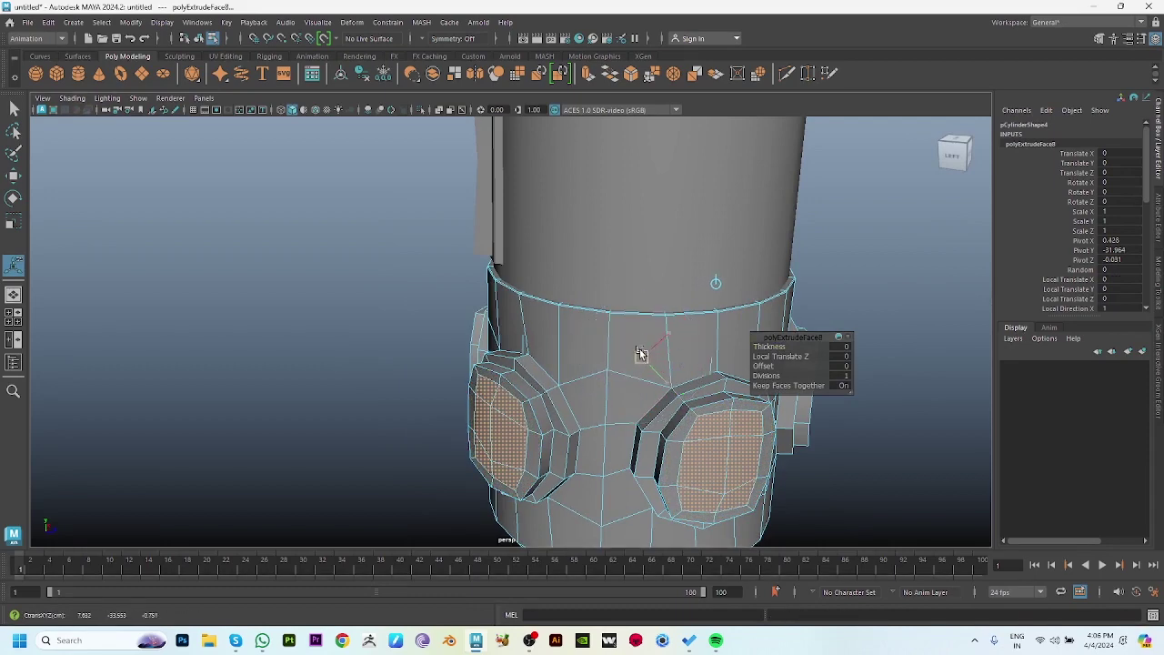
{"action": "left_click_drag", "start_coordinate": [649, 364], "coordinate": [711, 368], "text": "alt"}
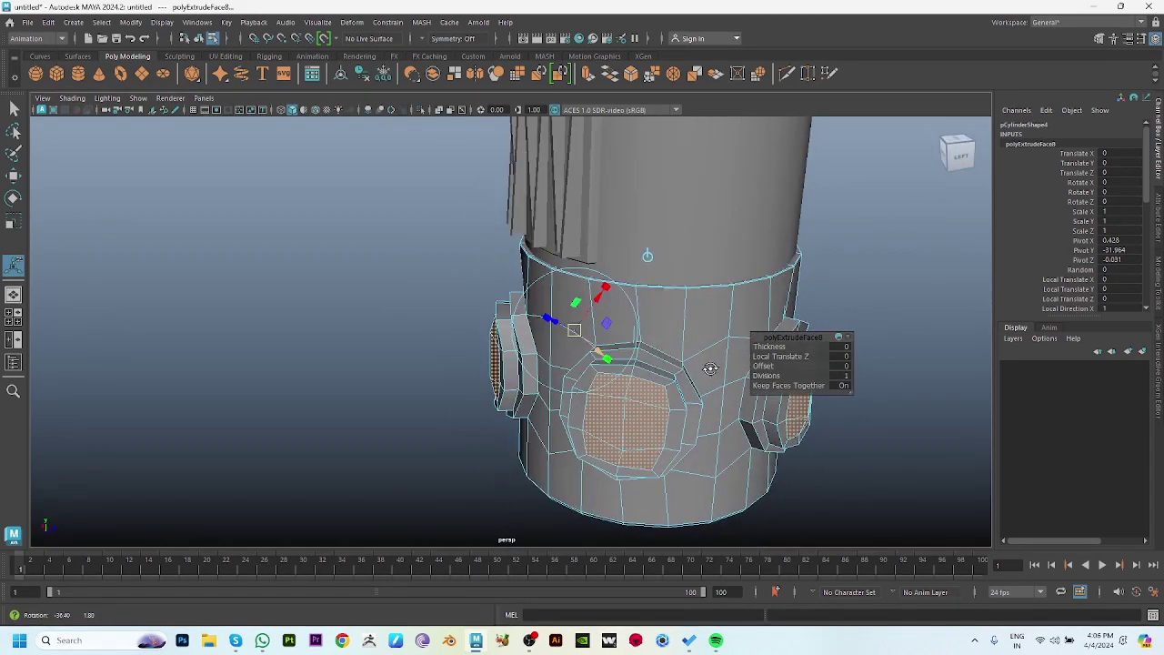
{"action": "mouse_move", "coordinate": [562, 333]}
{"action": "left_mouse_down"}
{"action": "mouse_move", "coordinate": [622, 396]}
{"action": "mouse_move", "coordinate": [533, 394]}
{"action": "left_mouse_up"}
Preview the pads with smoothing (3), then return to the unsmoothed display (1).
{"action": "left_click", "coordinate": [894, 341]}
{"action": "key", "text": "3"}
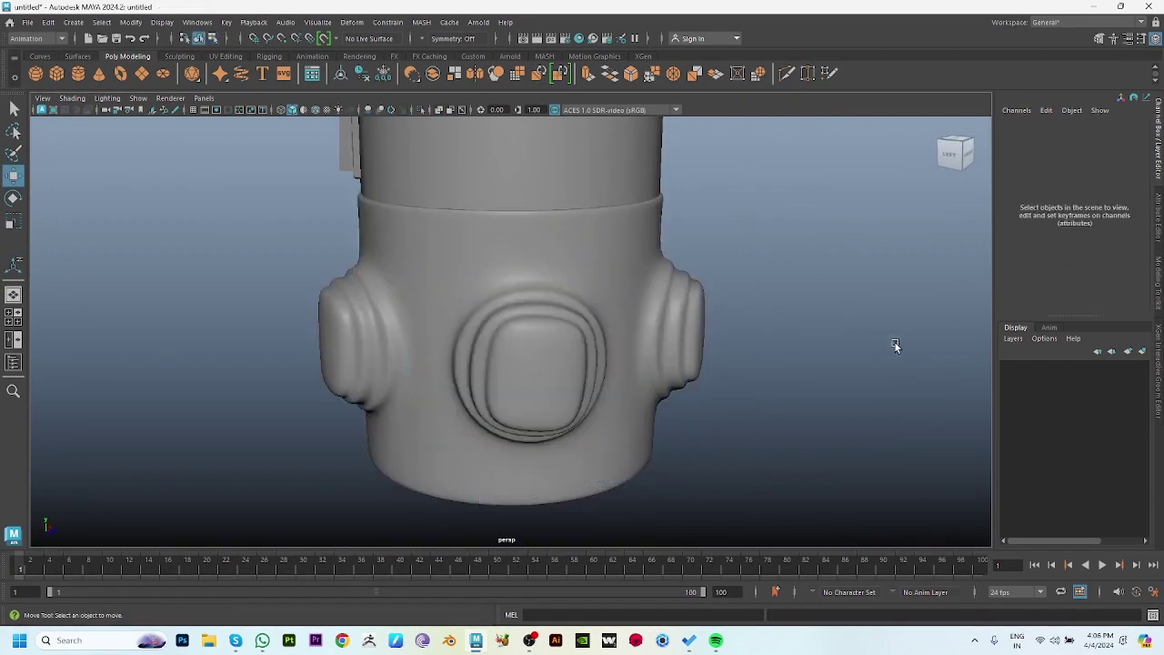
{"action": "scroll", "coordinate": [559, 304], "scroll_direction": "down", "scroll_amount": 5}
{"action": "left_click_drag", "start_coordinate": [558, 304], "coordinate": [748, 301], "text": "alt"}
{"action": "scroll", "coordinate": [571, 337], "scroll_direction": "up", "scroll_amount": 3}
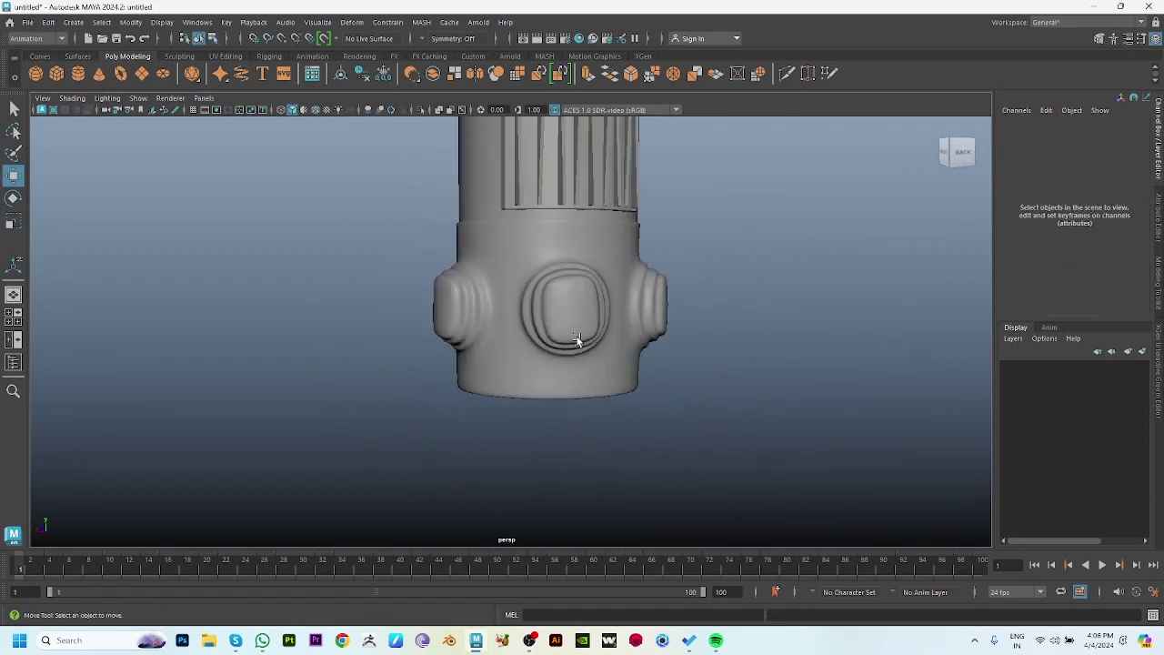
{"action": "left_click", "coordinate": [557, 377]}
{"action": "key", "text": "1"}
Switch the lower cylinder to edge mode and clear the edge selection.
{"action": "scroll", "coordinate": [557, 376], "scroll_direction": "up", "scroll_amount": 2}
{"action": "scroll", "coordinate": [601, 381], "scroll_direction": "up", "scroll_amount": 2}
{"action": "mouse_move", "coordinate": [566, 372]}
{"action": "left_mouse_down", "text": "alt"}
{"action": "mouse_move", "coordinate": [601, 382]}
{"action": "mouse_move", "coordinate": [495, 455]}
{"action": "mouse_move", "coordinate": [525, 442]}
{"action": "left_mouse_up", "text": "alt"}
{"action": "key", "text": "F10"}
{"action": "scroll", "coordinate": [718, 406], "scroll_direction": "down", "scroll_amount": 5}
{"action": "left_click", "coordinate": [662, 374]}
{"action": "scroll", "coordinate": [634, 391], "scroll_direction": "up", "scroll_amount": 2}
{"action": "scroll", "coordinate": [634, 348], "scroll_direction": "up", "scroll_amount": 2}
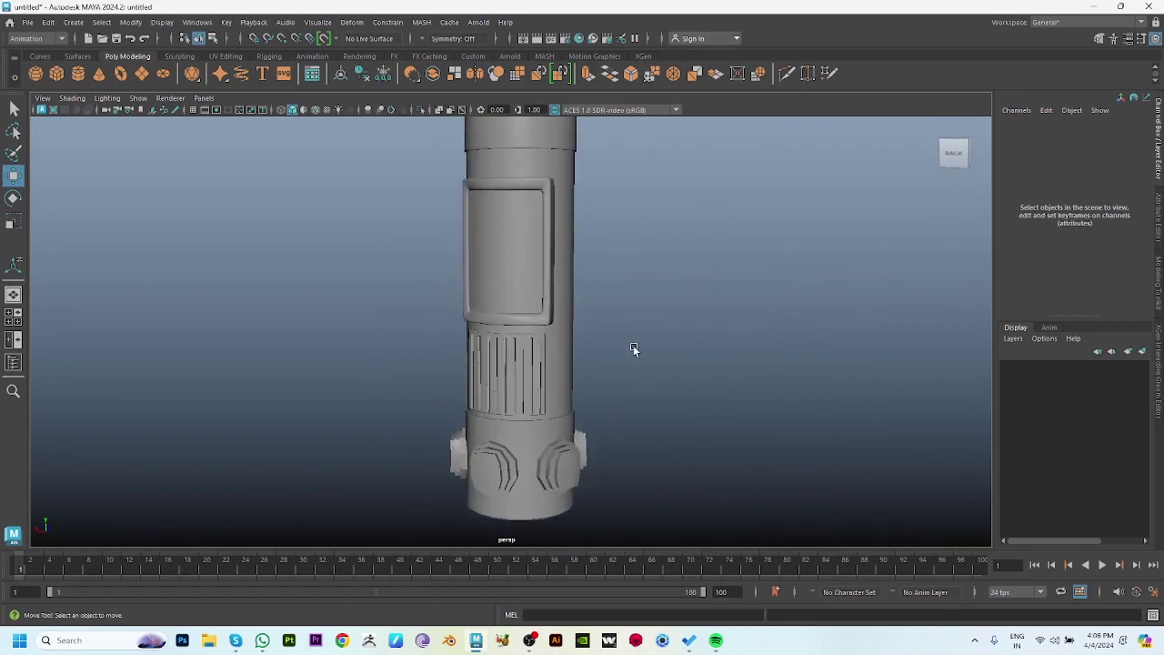
{"action": "scroll", "coordinate": [639, 467], "scroll_direction": "up", "scroll_amount": 2}
{"action": "scroll", "coordinate": [603, 367], "scroll_direction": "down", "scroll_amount": 2}
{"action": "scroll", "coordinate": [634, 372], "scroll_direction": "down", "scroll_amount": 1}
Draw a stepped EP curve path down the bottle's side in side view.
{"action": "key", "text": "space"}
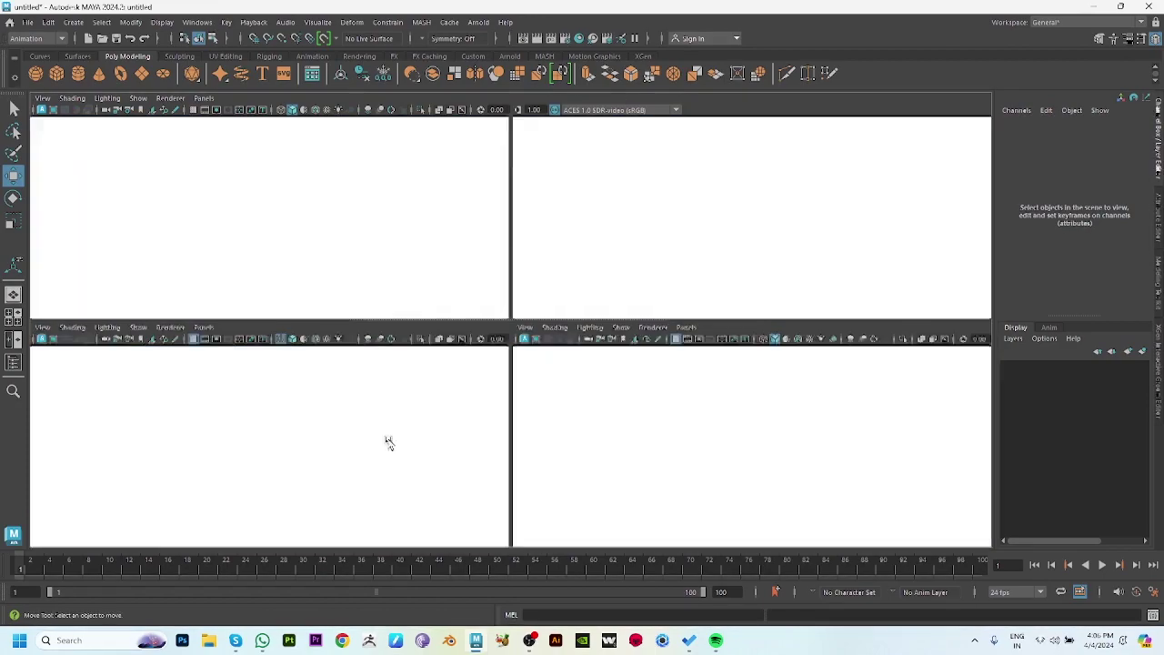
{"action": "key", "text": "space"}
{"action": "scroll", "coordinate": [533, 345], "scroll_direction": "up", "scroll_amount": 2}
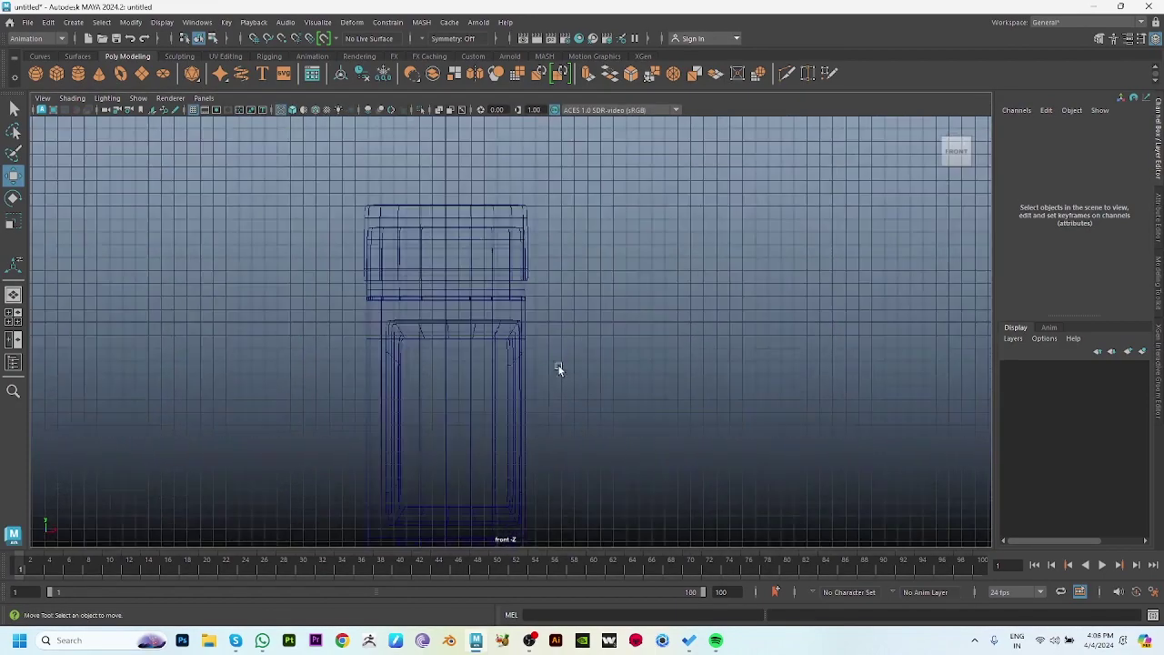
{"action": "scroll", "coordinate": [589, 312], "scroll_direction": "up", "scroll_amount": 2}
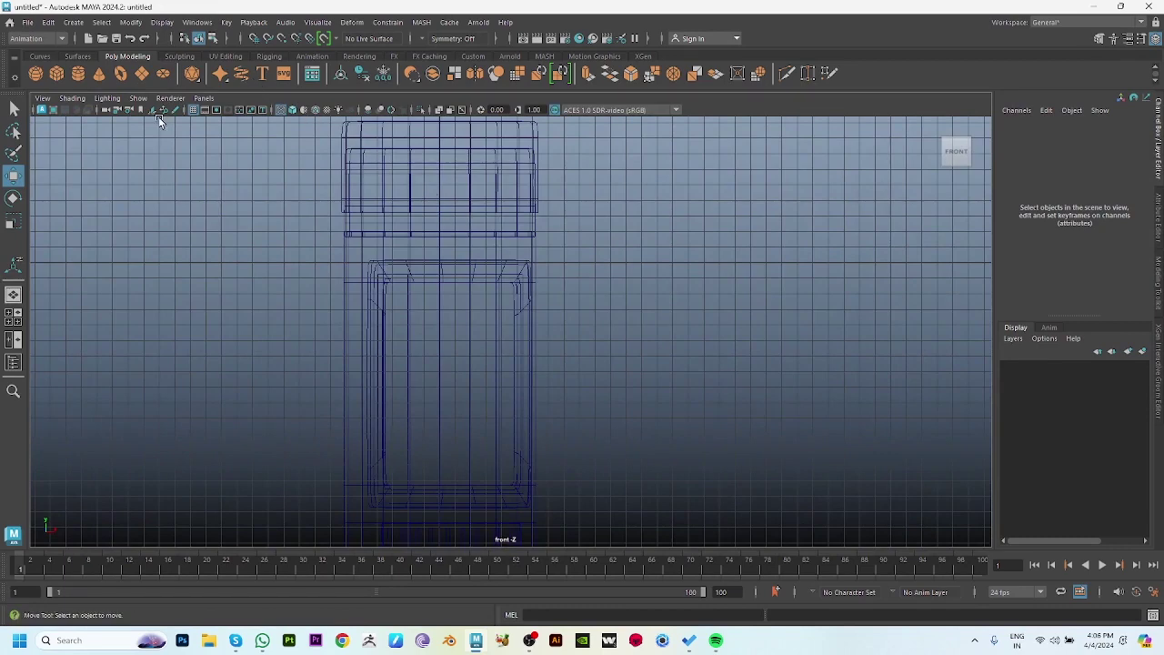
{"action": "left_click", "coordinate": [39, 56]}
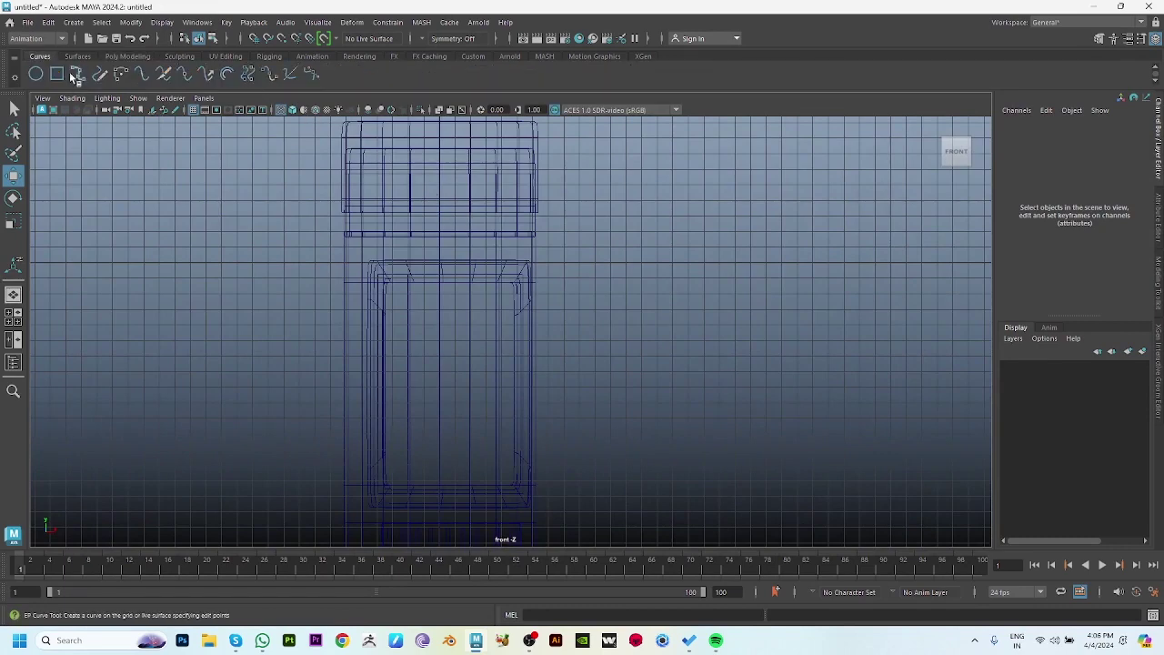
{"action": "left_click", "coordinate": [528, 185]}
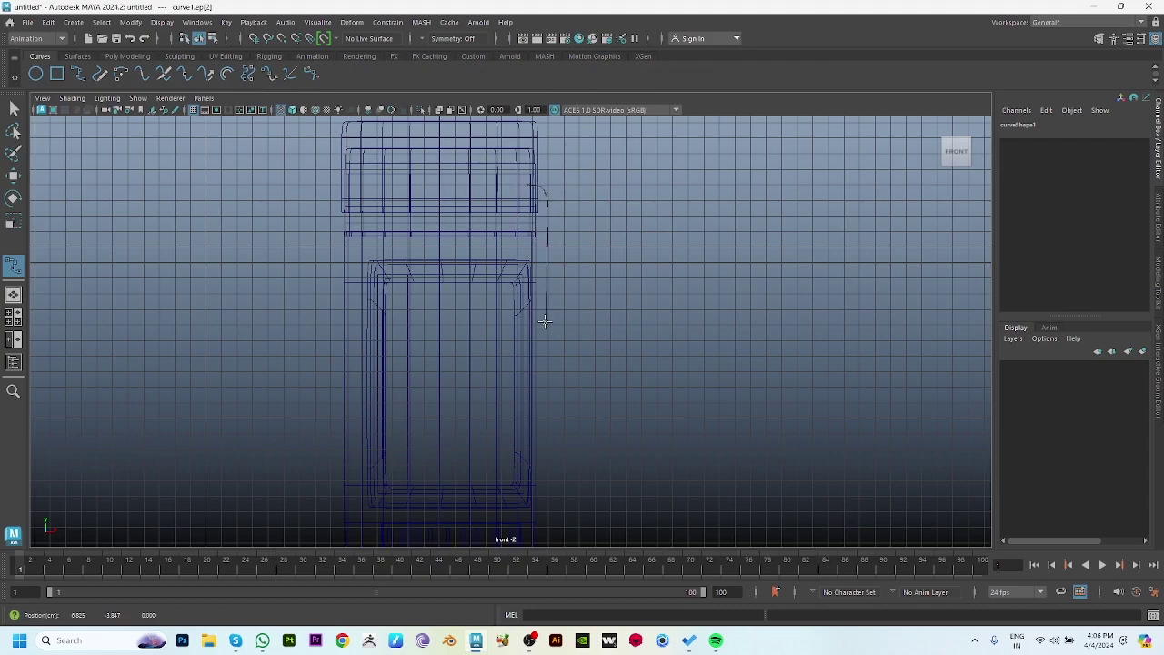
{"action": "key", "text": "space"}
{"action": "key", "text": "space"}
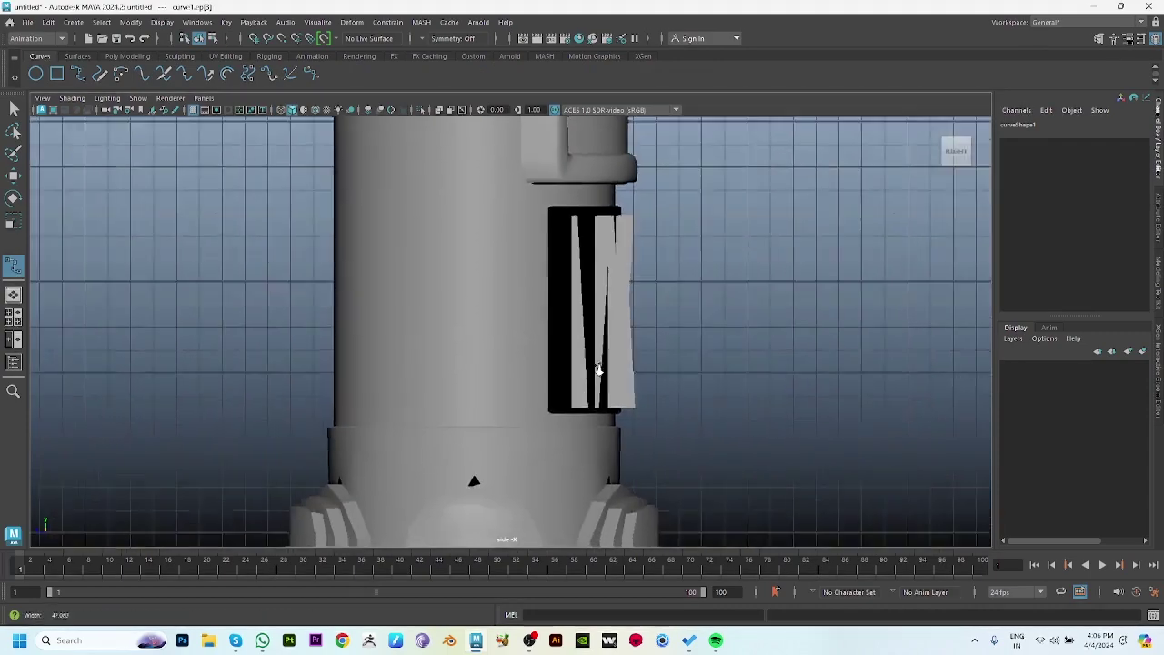
{"action": "scroll", "coordinate": [486, 424], "scroll_direction": "down", "scroll_amount": 3}
{"action": "scroll", "coordinate": [525, 371], "scroll_direction": "up", "scroll_amount": 1}
{"action": "middle_click_drag", "start_coordinate": [526, 371], "coordinate": [493, 373], "text": "alt"}
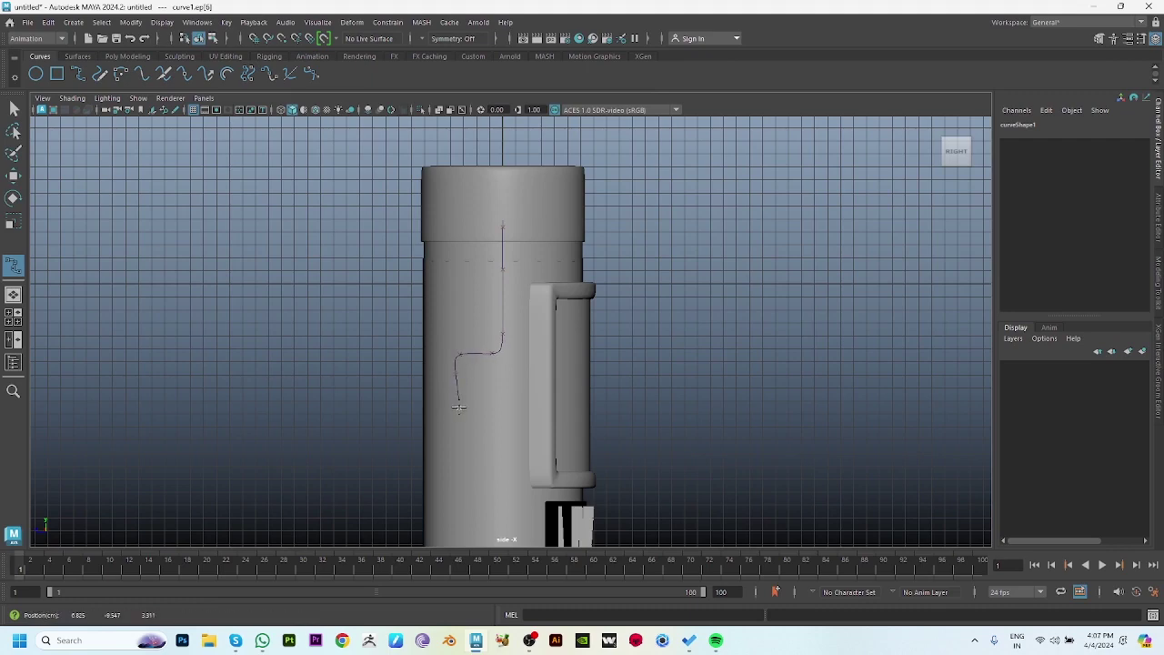
{"action": "key", "text": "Return"}
Edit the path's control points and check how the curve bends.
{"action": "mouse_move", "coordinate": [774, 221]}
{"action": "left_mouse_down", "text": "alt"}
{"action": "mouse_move", "coordinate": [603, 350]}
{"action": "mouse_move", "coordinate": [433, 293]}
{"action": "mouse_move", "coordinate": [495, 348]}
{"action": "left_mouse_up", "text": "alt"}
{"action": "key", "text": "F8"}
{"action": "key", "text": "r"}
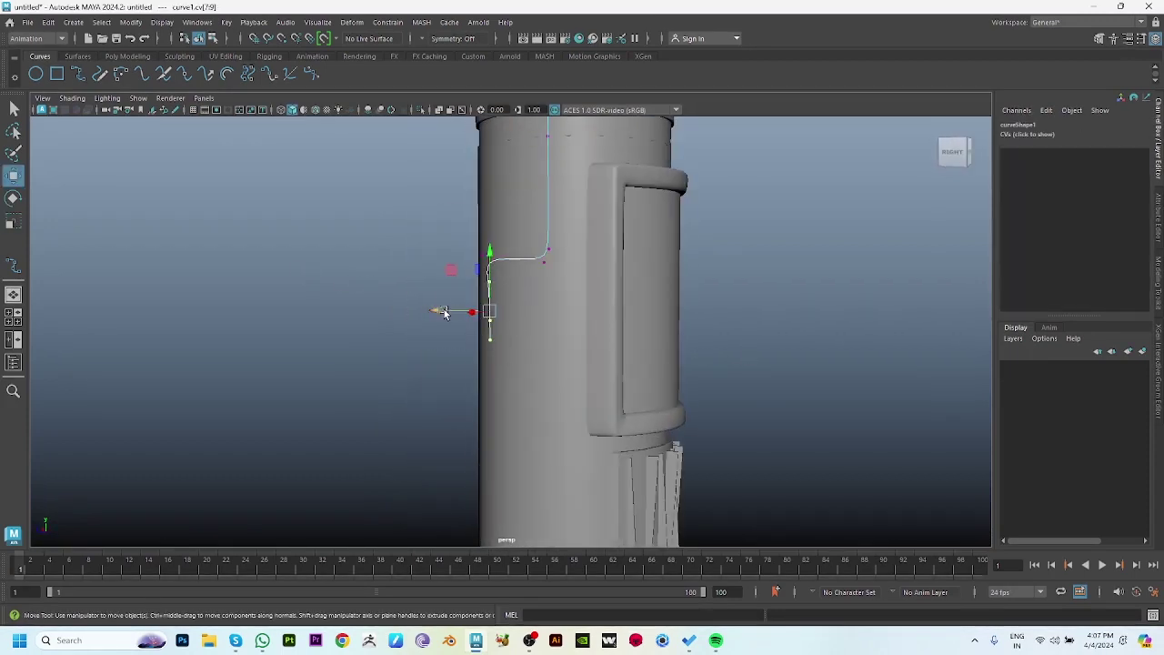
{"action": "key", "text": "w"}
{"action": "mouse_move", "coordinate": [434, 315]}
{"action": "left_mouse_down", "text": "alt"}
{"action": "mouse_move", "coordinate": [613, 340]}
{"action": "mouse_move", "coordinate": [683, 364]}
{"action": "mouse_move", "coordinate": [580, 327]}
{"action": "left_mouse_up", "text": "alt"}
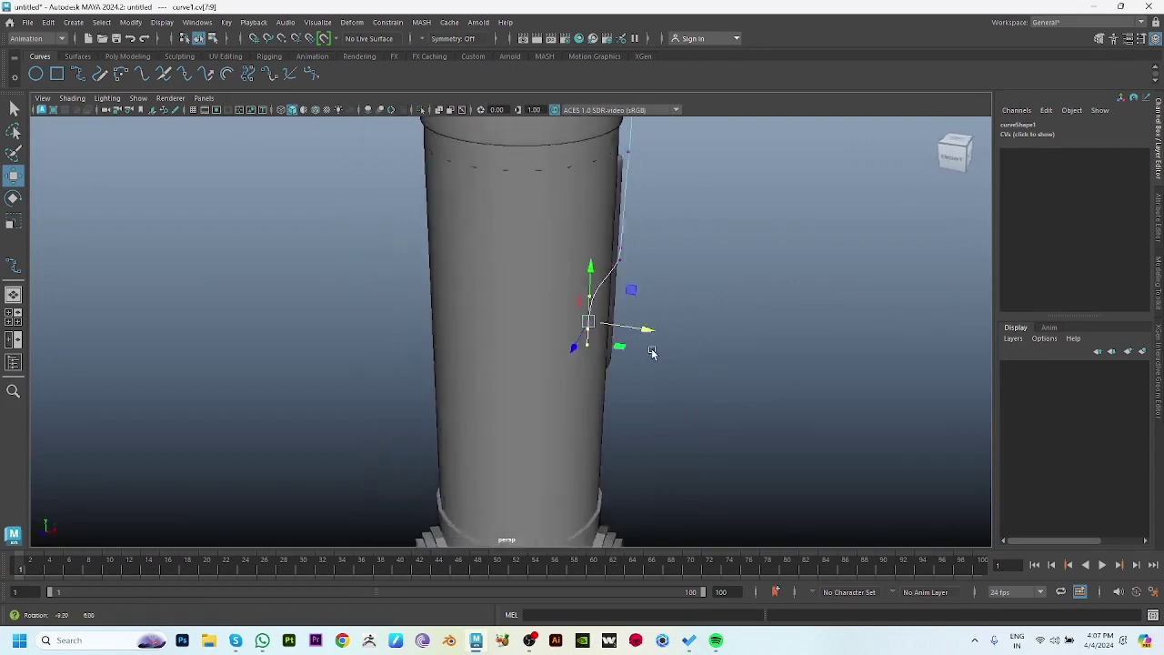
{"action": "mouse_move", "coordinate": [649, 346]}
{"action": "left_mouse_down", "text": "alt"}
{"action": "mouse_move", "coordinate": [719, 346]}
{"action": "mouse_move", "coordinate": [627, 276]}
{"action": "left_mouse_up", "text": "alt"}
Select the whole path curve and sweep a round pipe mesh along it.
{"action": "left_click", "coordinate": [647, 265]}
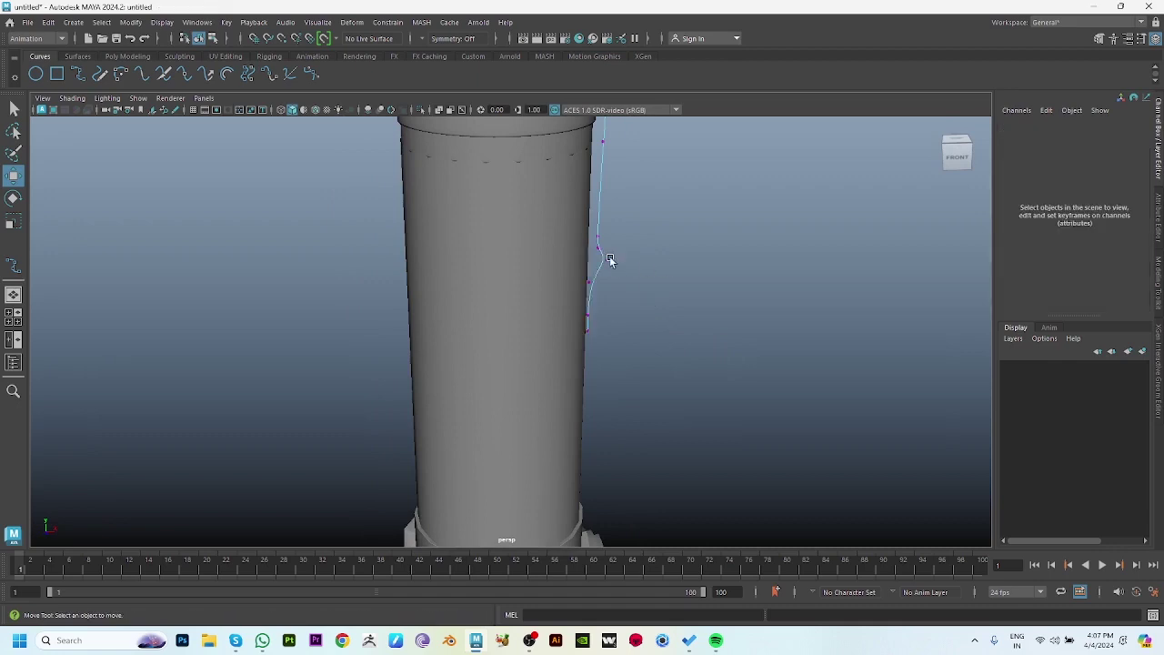
{"action": "left_click", "coordinate": [610, 261]}
{"action": "left_click_drag", "start_coordinate": [647, 263], "coordinate": [602, 219], "text": "alt"}
{"action": "left_click", "coordinate": [602, 218]}
{"action": "left_click", "coordinate": [601, 161]}
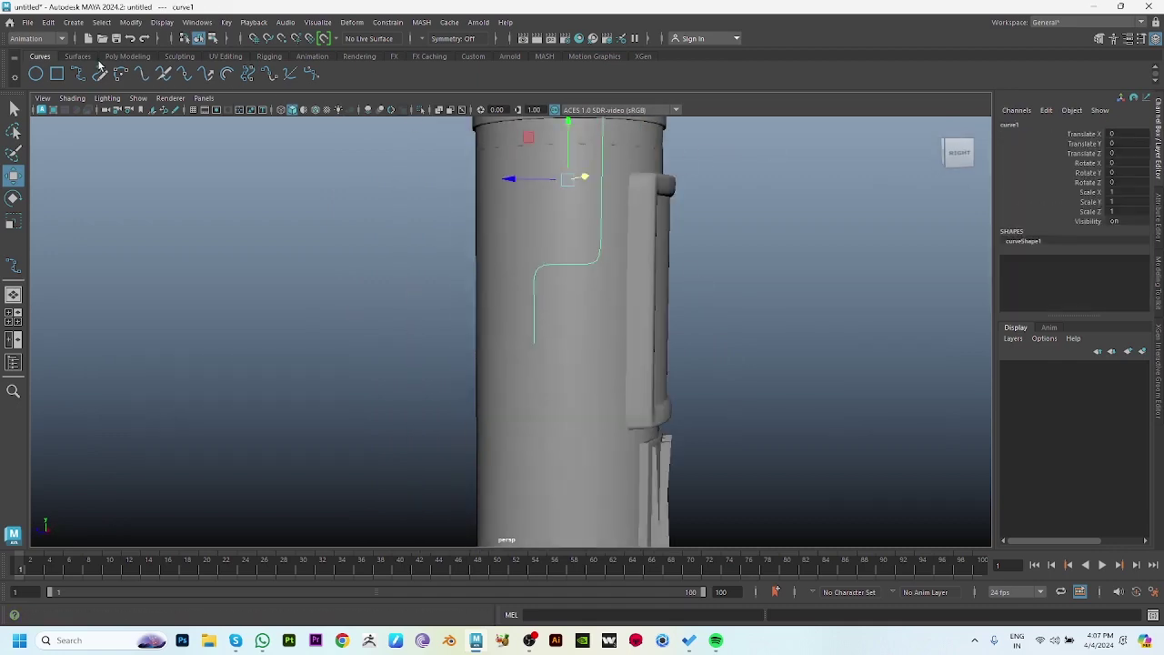
{"action": "left_click", "coordinate": [127, 57]}
{"action": "left_click", "coordinate": [241, 76]}
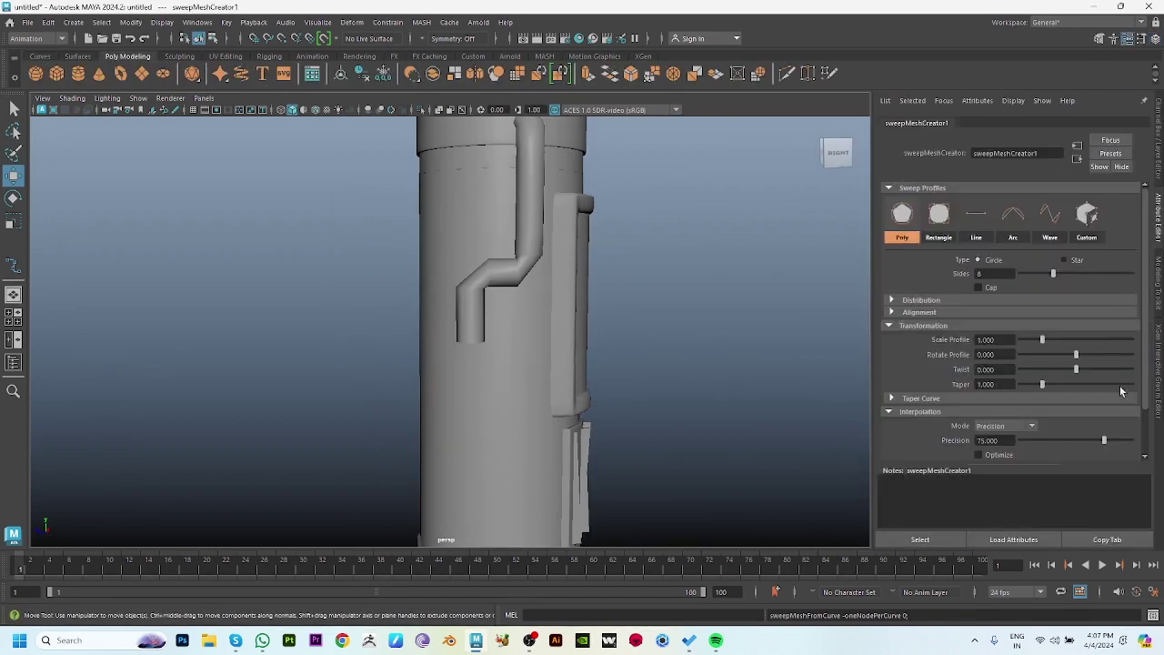
Set the sweep's Scale Profile to about 0.357 to thin the pipe.
{"action": "left_click_drag", "start_coordinate": [1042, 341], "coordinate": [1030, 339]}
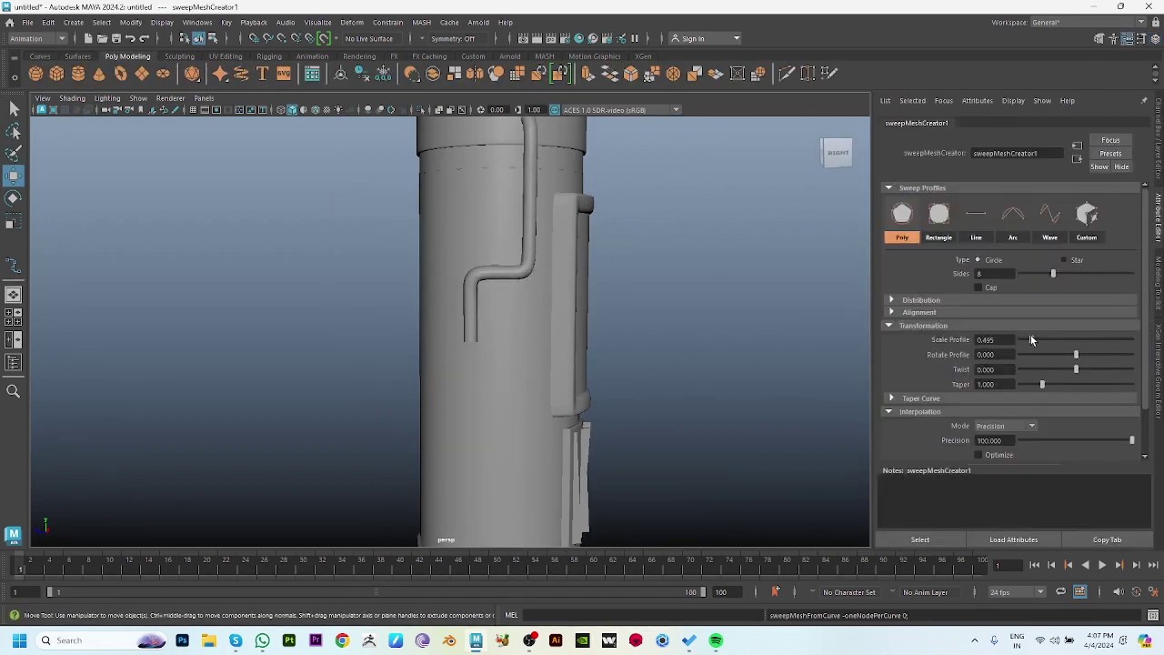
{"action": "mouse_move", "coordinate": [546, 363]}
{"action": "left_mouse_down", "text": "alt"}
{"action": "mouse_move", "coordinate": [488, 364]}
{"action": "mouse_move", "coordinate": [554, 361]}
{"action": "mouse_move", "coordinate": [483, 356]}
{"action": "mouse_move", "coordinate": [483, 312]}
{"action": "left_mouse_up", "text": "alt"}
{"action": "right_click_drag", "start_coordinate": [238, 335], "coordinate": [397, 320], "text": "alt"}
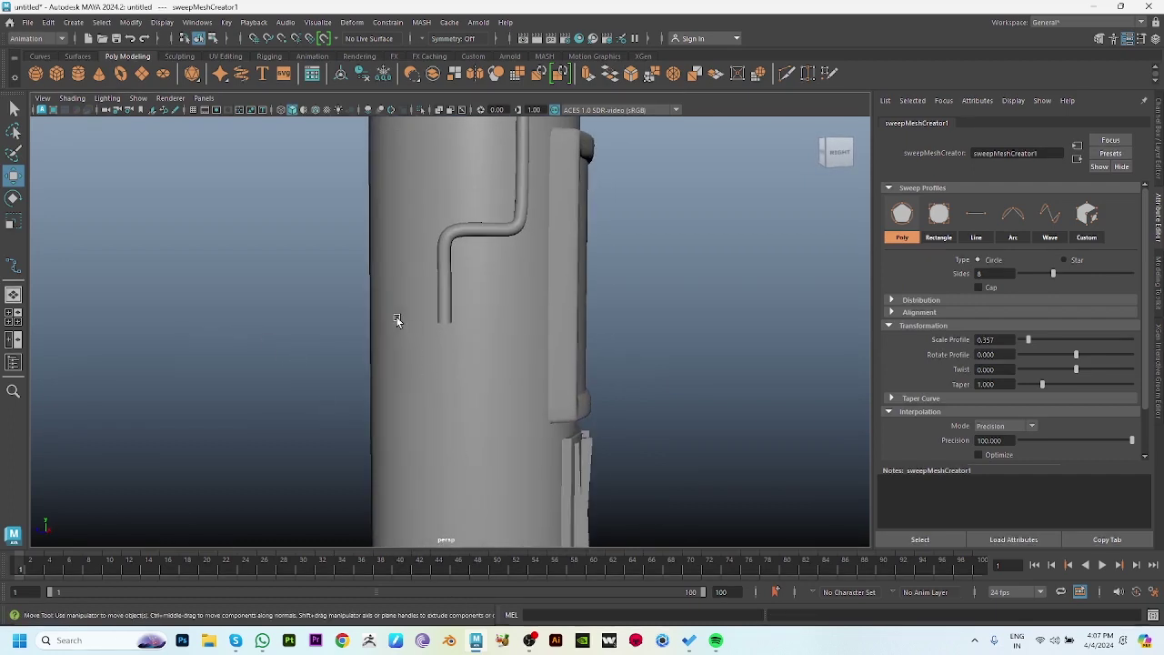
Retopologize the swept pipe into a clean 1004-face quad mesh, then deselect it.
{"action": "left_click", "coordinate": [469, 237]}
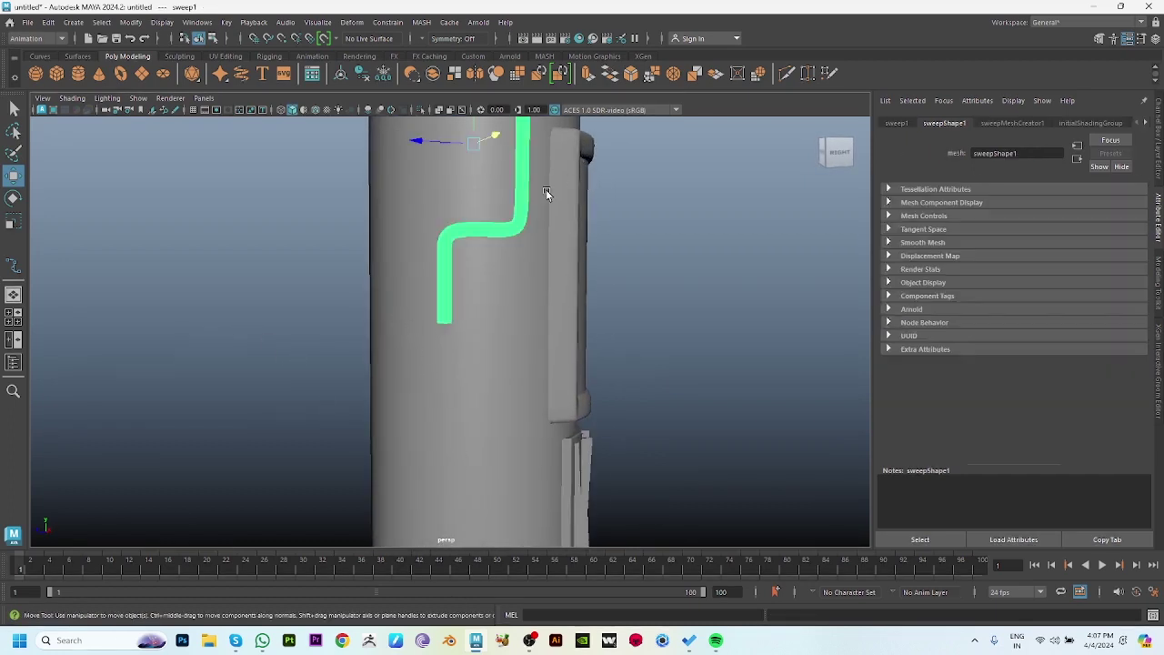
{"action": "left_click", "coordinate": [562, 76]}
{"action": "left_click", "coordinate": [627, 361]}
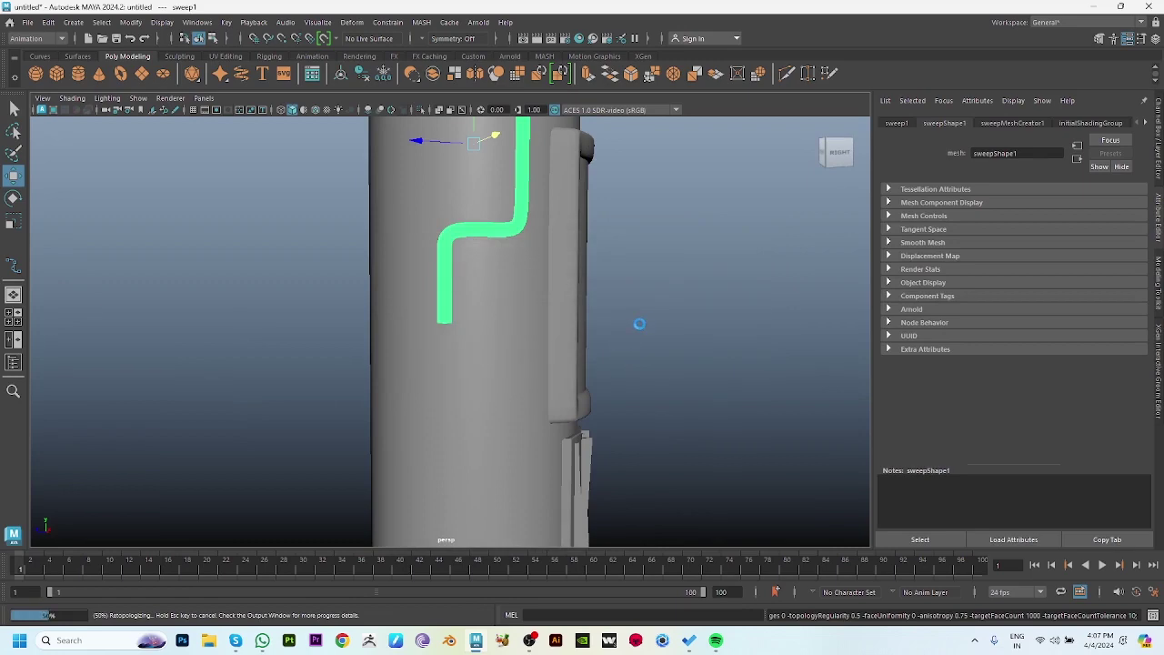
{"action": "left_click_drag", "start_coordinate": [668, 319], "coordinate": [563, 325], "text": "alt"}
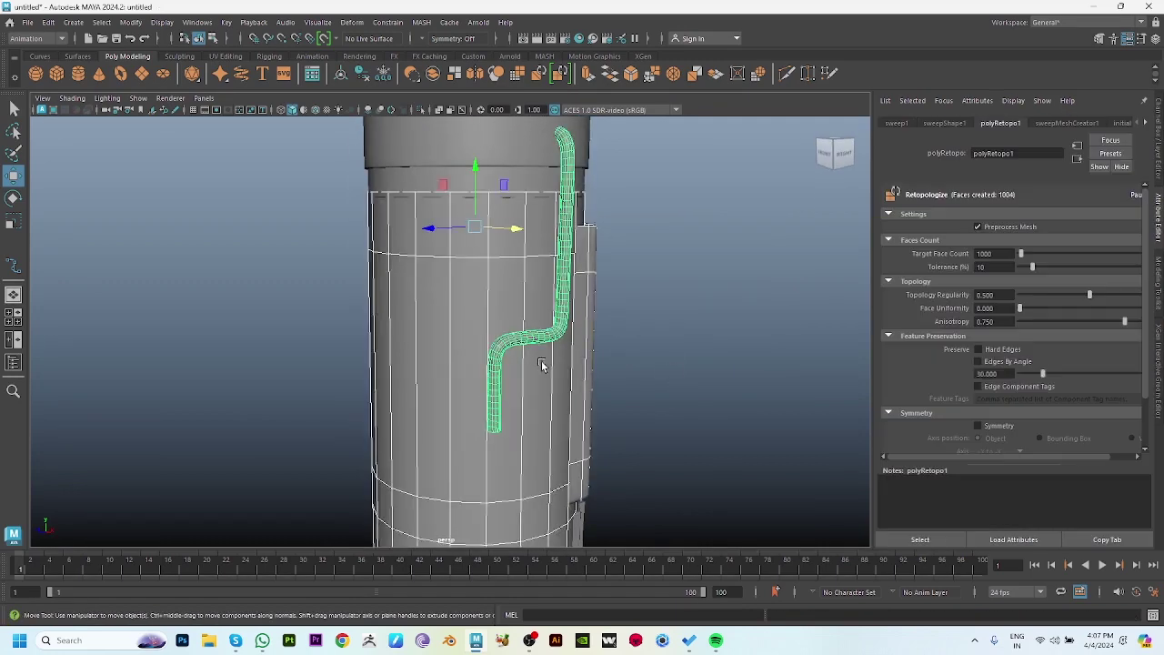
{"action": "mouse_move", "coordinate": [541, 366]}
{"action": "left_mouse_down", "text": "alt"}
{"action": "mouse_move", "coordinate": [619, 404]}
{"action": "mouse_move", "coordinate": [646, 389]}
{"action": "left_mouse_up", "text": "alt"}
{"action": "left_click_drag", "start_coordinate": [647, 445], "coordinate": [642, 403], "text": "alt"}
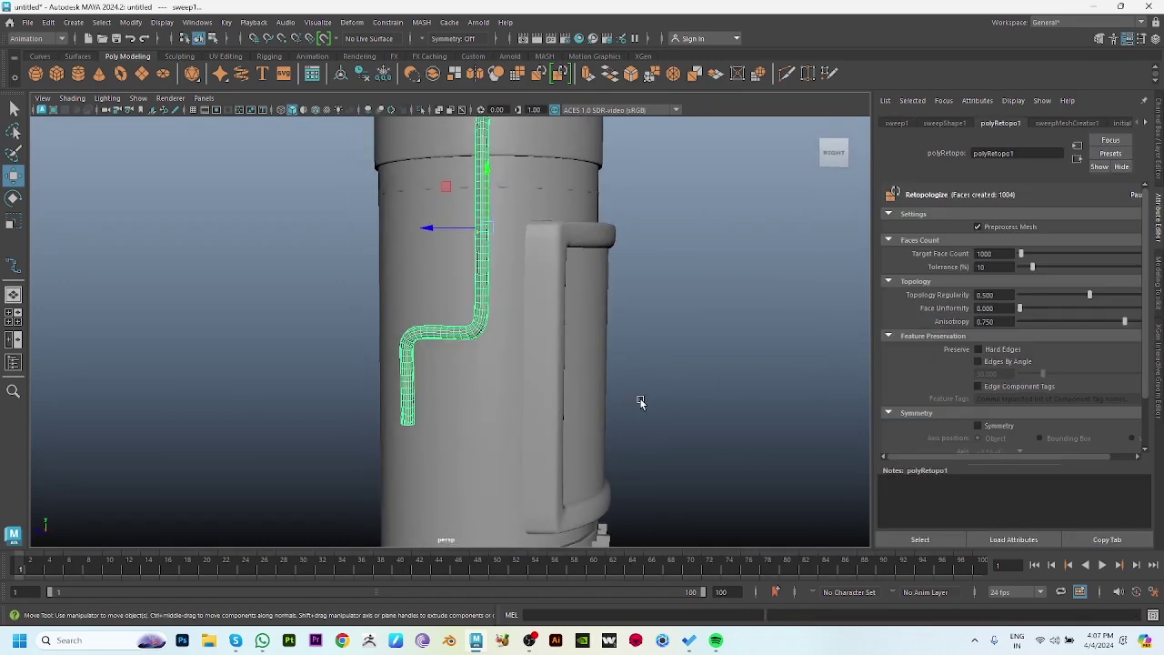
{"action": "left_click", "coordinate": [481, 334]}
{"action": "left_click", "coordinate": [550, 358]}
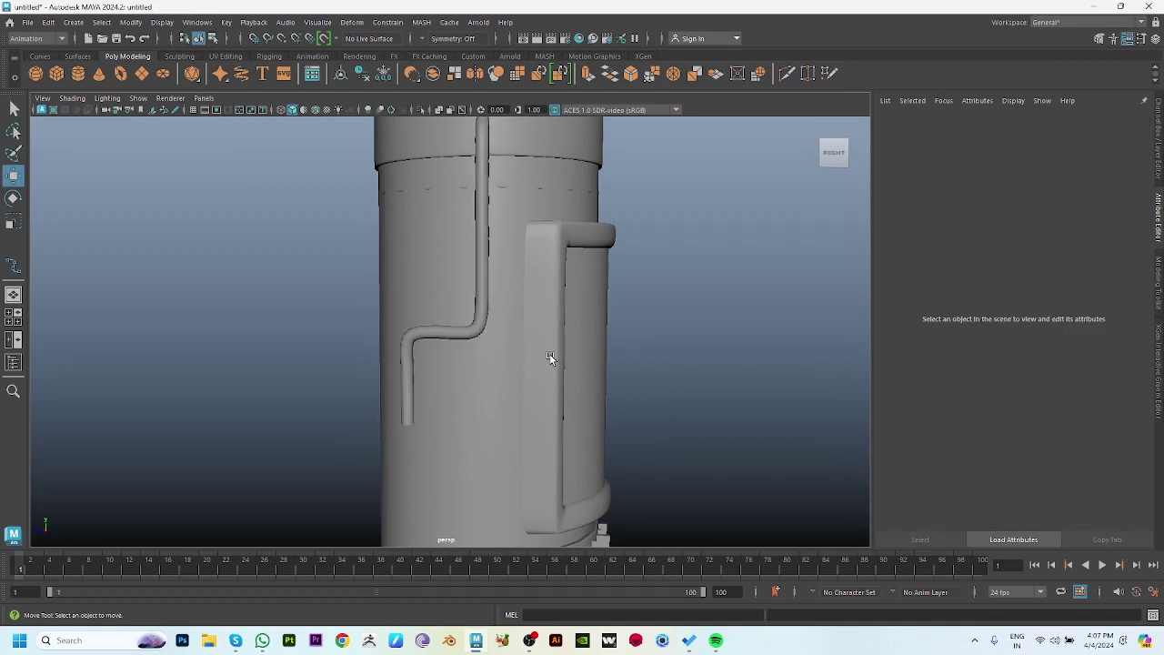
{"action": "mouse_move", "coordinate": [507, 356]}
{"action": "left_mouse_down", "text": "alt"}
{"action": "mouse_move", "coordinate": [490, 349]}
{"action": "mouse_move", "coordinate": [549, 349]}
{"action": "mouse_move", "coordinate": [514, 350]}
{"action": "mouse_move", "coordinate": [525, 346]}
{"action": "mouse_move", "coordinate": [506, 337]}
{"action": "left_mouse_up", "text": "alt"}
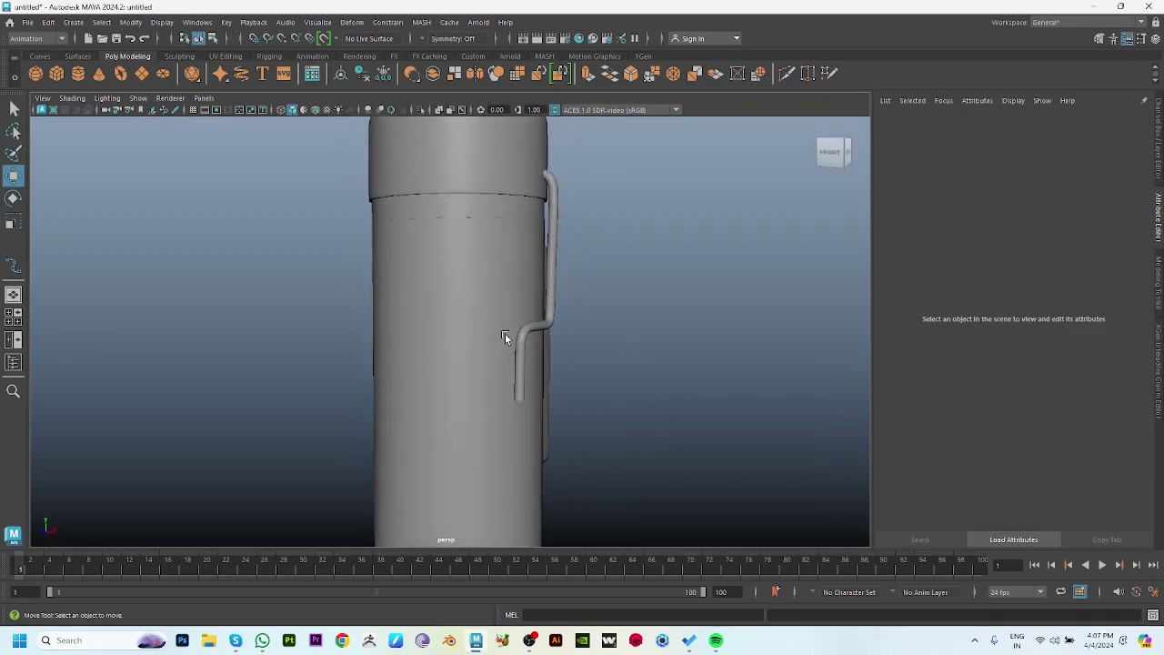
Create a small polygon cylinder near the pipe's lower end.
{"action": "left_click", "coordinate": [86, 75]}
{"action": "key", "text": "space"}
{"action": "key", "text": "space"}
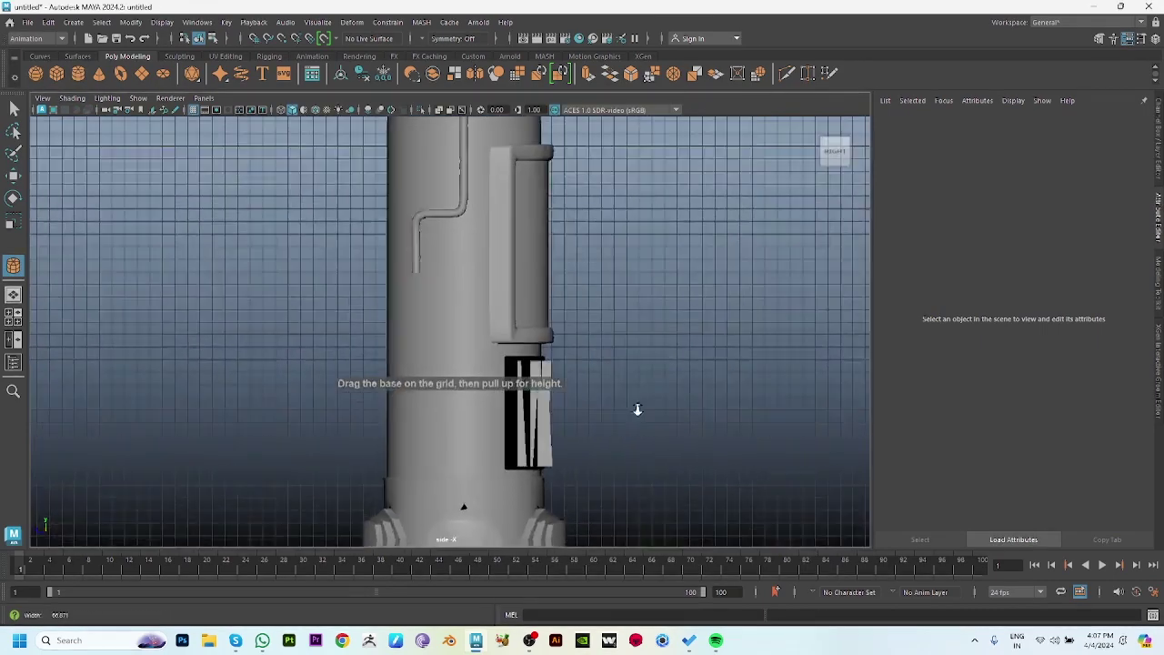
{"action": "scroll", "coordinate": [454, 304], "scroll_direction": "up", "scroll_amount": 2}
{"action": "key", "text": "4"}
{"action": "left_click_drag", "start_coordinate": [408, 264], "coordinate": [421, 276]}
{"action": "key", "text": "space"}
{"action": "key", "text": "w"}
{"action": "key", "text": "space"}
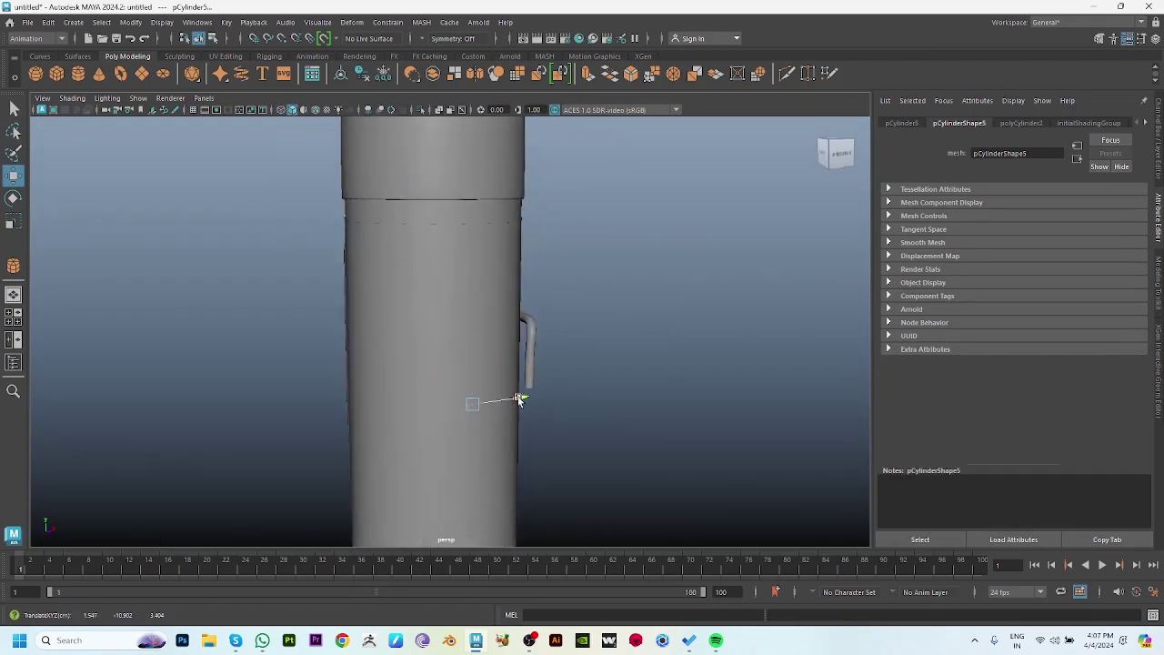
Delete half the cylinder's faces and move the remaining half onto the pipe end.
{"action": "mouse_move", "coordinate": [549, 400]}
{"action": "left_mouse_down", "text": "alt"}
{"action": "mouse_move", "coordinate": [701, 540]}
{"action": "mouse_move", "coordinate": [533, 385]}
{"action": "left_mouse_up", "text": "alt"}
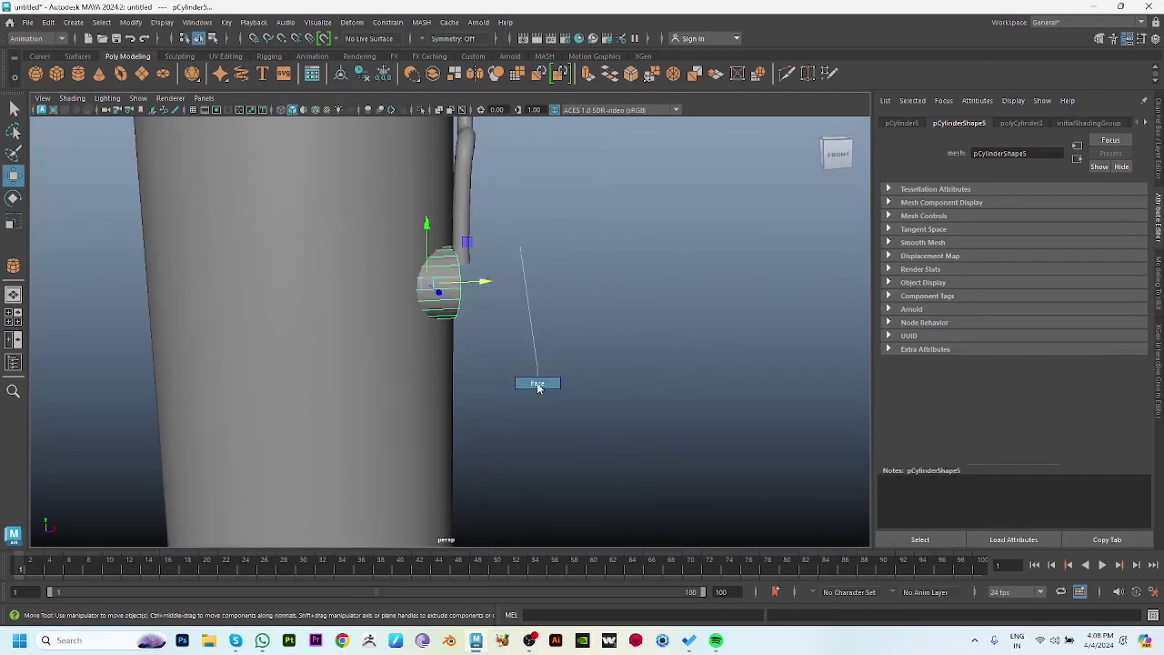
{"action": "left_click", "coordinate": [408, 247]}
{"action": "key", "text": "4"}
{"action": "left_click_drag", "start_coordinate": [408, 247], "coordinate": [391, 337], "text": "alt"}
{"action": "left_click", "coordinate": [432, 273]}
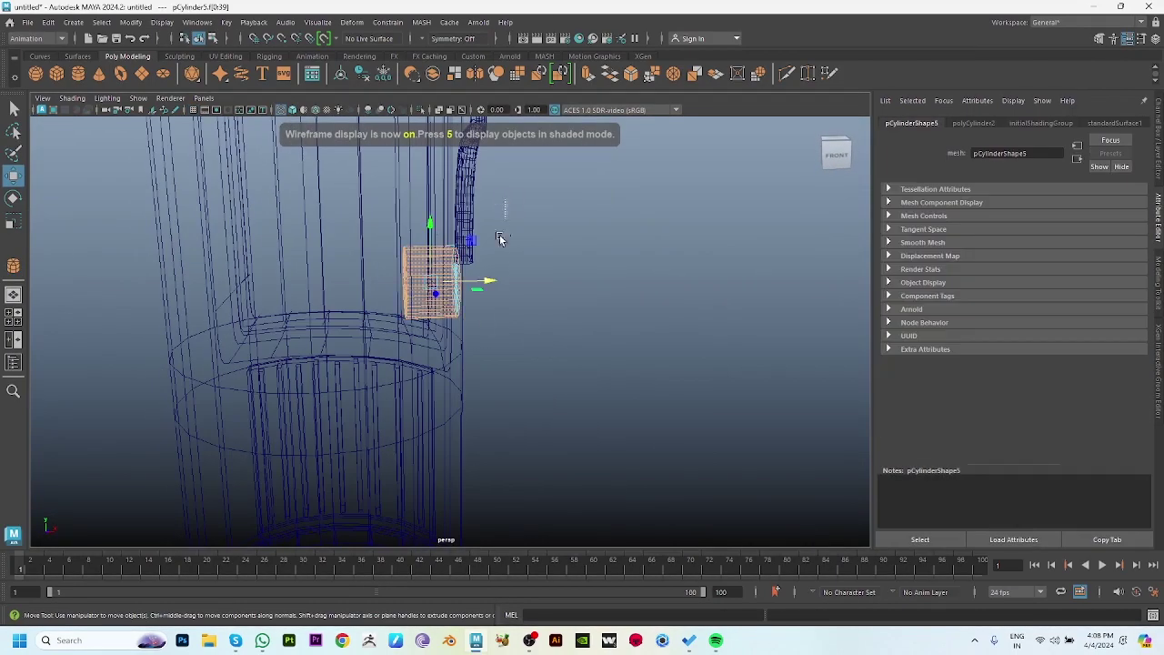
{"action": "key", "text": "Delete"}
{"action": "left_click_drag", "start_coordinate": [493, 327], "coordinate": [476, 325], "text": "alt"}
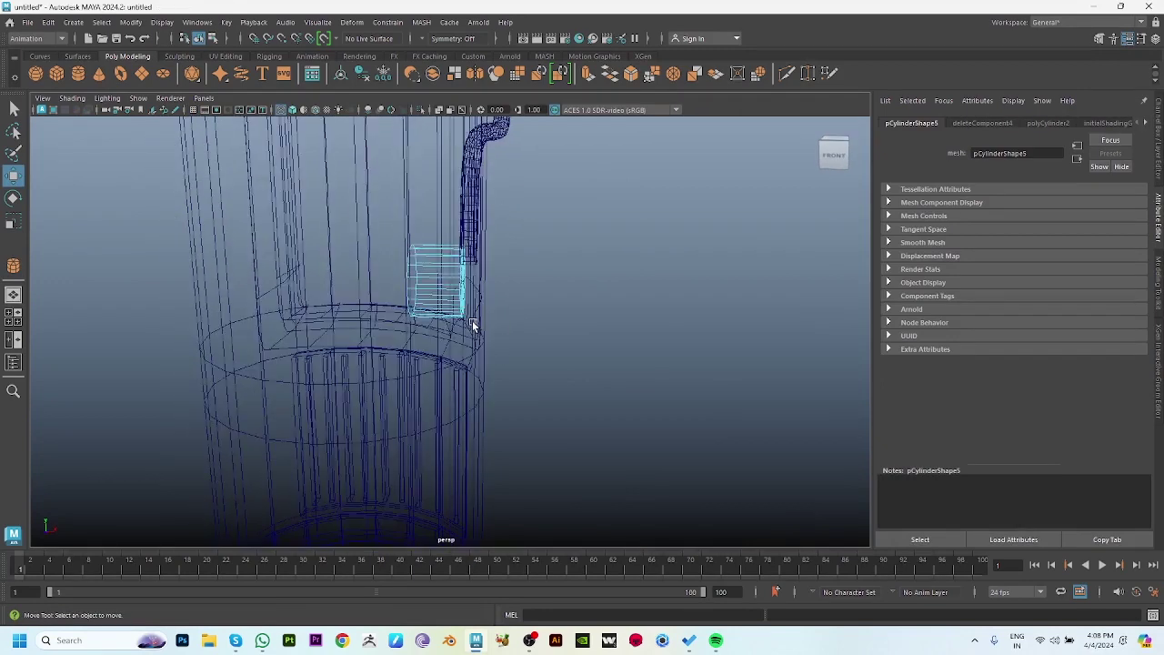
{"action": "key", "text": "5"}
{"action": "left_click_drag", "start_coordinate": [400, 227], "coordinate": [539, 398]}
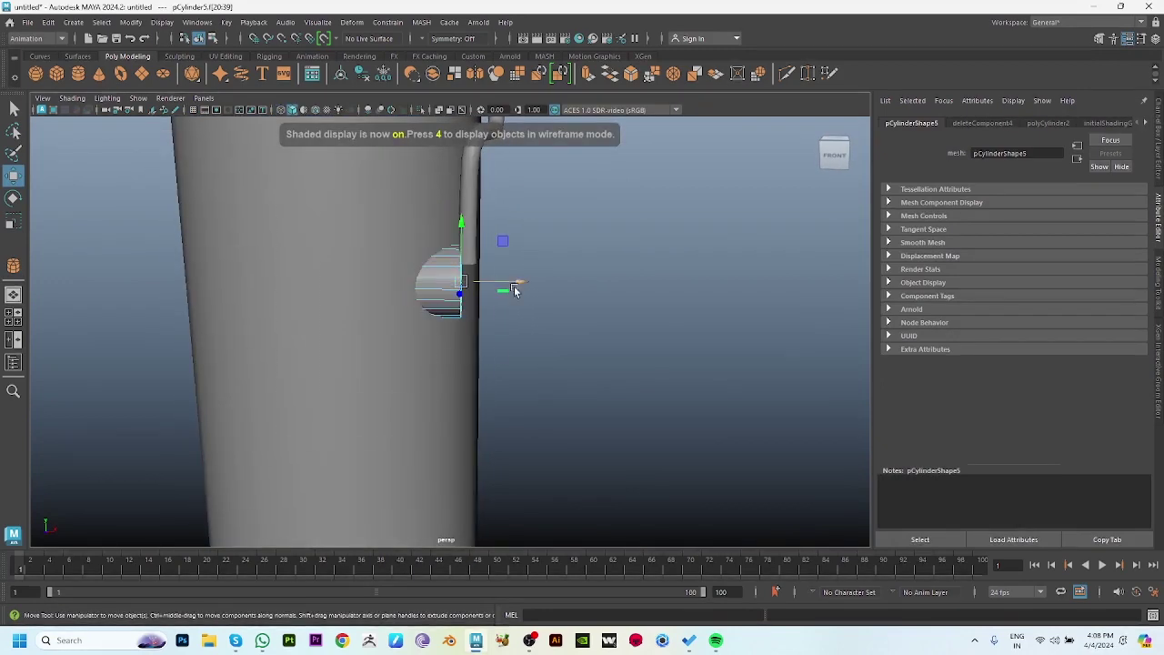
{"action": "mouse_move", "coordinate": [494, 282]}
{"action": "left_mouse_down"}
{"action": "mouse_move", "coordinate": [550, 285]}
{"action": "mouse_move", "coordinate": [454, 333]}
{"action": "mouse_move", "coordinate": [424, 330]}
{"action": "mouse_move", "coordinate": [459, 337]}
{"action": "mouse_move", "coordinate": [482, 368]}
{"action": "mouse_move", "coordinate": [487, 347]}
{"action": "left_mouse_up"}
{"action": "key", "text": "f"}
Extrude and inset the cap faces repeatedly into a recessed ring.
{"action": "key", "text": "ctrl+e"}
{"action": "key", "text": "r"}
{"action": "key", "text": "ctrl+e"}
{"action": "key", "text": "ctrl+e"}
{"action": "key", "text": "r"}
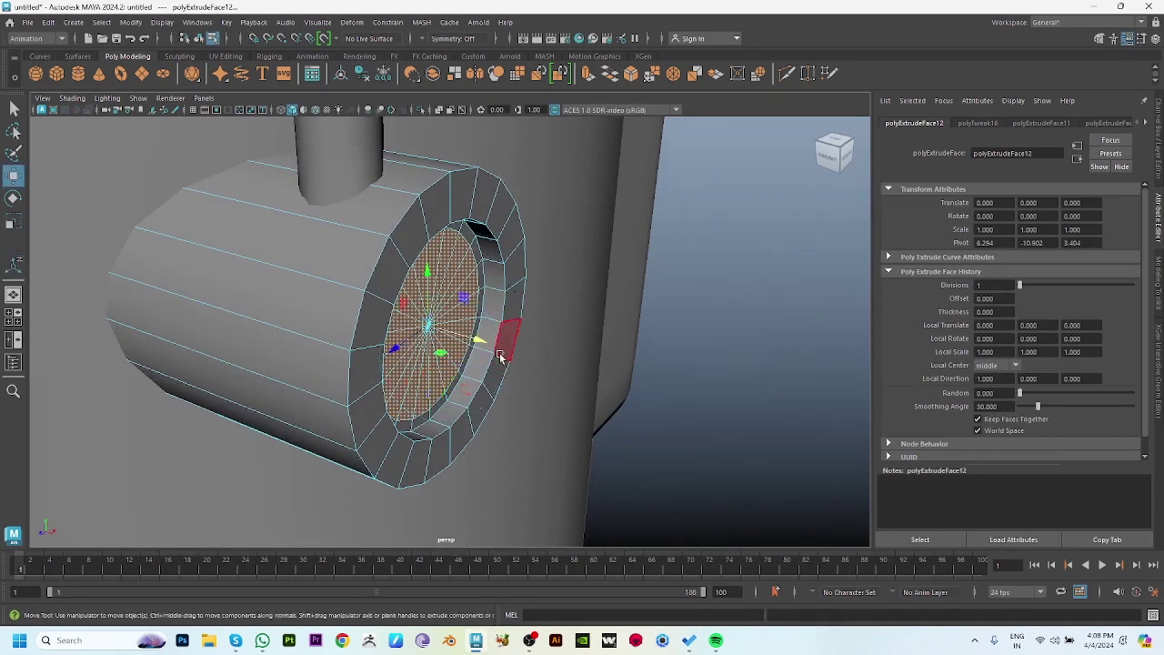
{"action": "key", "text": "ctrl+e"}
{"action": "key", "text": "w"}
Bevel the inner edge of the cap ring at 0.5.
{"action": "key", "text": "F10"}
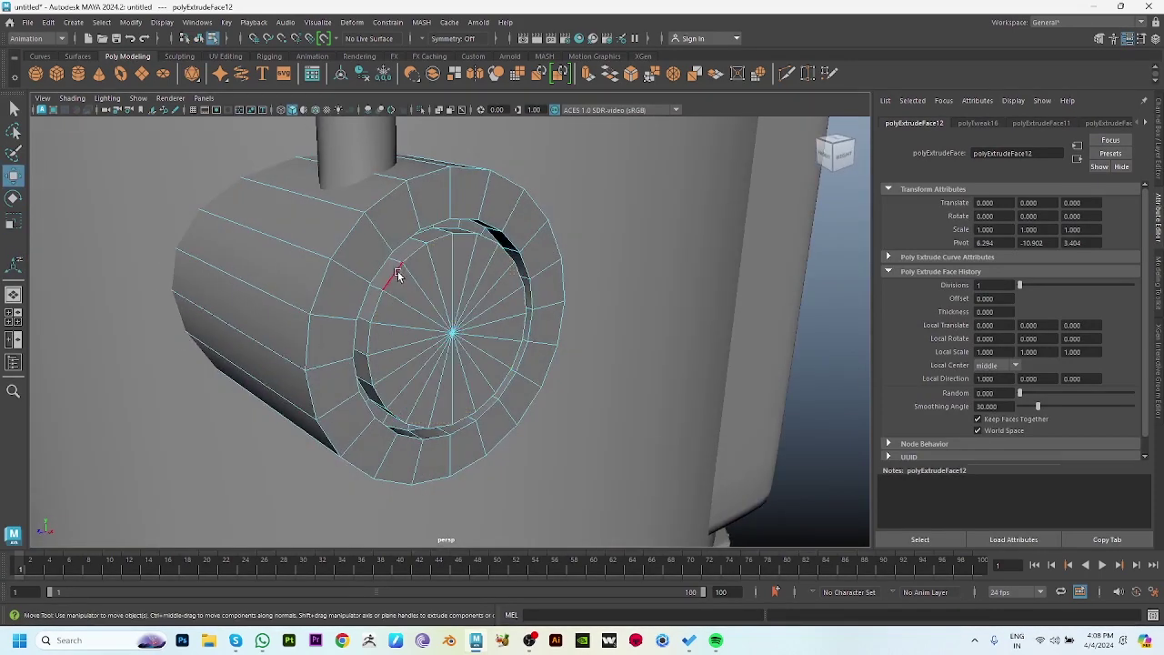
{"action": "left_click", "coordinate": [398, 273]}
{"action": "mouse_move", "coordinate": [398, 273]}
{"action": "left_mouse_down", "text": "alt"}
{"action": "mouse_move", "coordinate": [408, 312]}
{"action": "mouse_move", "coordinate": [373, 275]}
{"action": "mouse_move", "coordinate": [354, 294]}
{"action": "mouse_move", "coordinate": [442, 264]}
{"action": "left_mouse_up", "text": "alt"}
{"action": "right_click_drag", "start_coordinate": [442, 265], "coordinate": [473, 264], "text": "shift"}
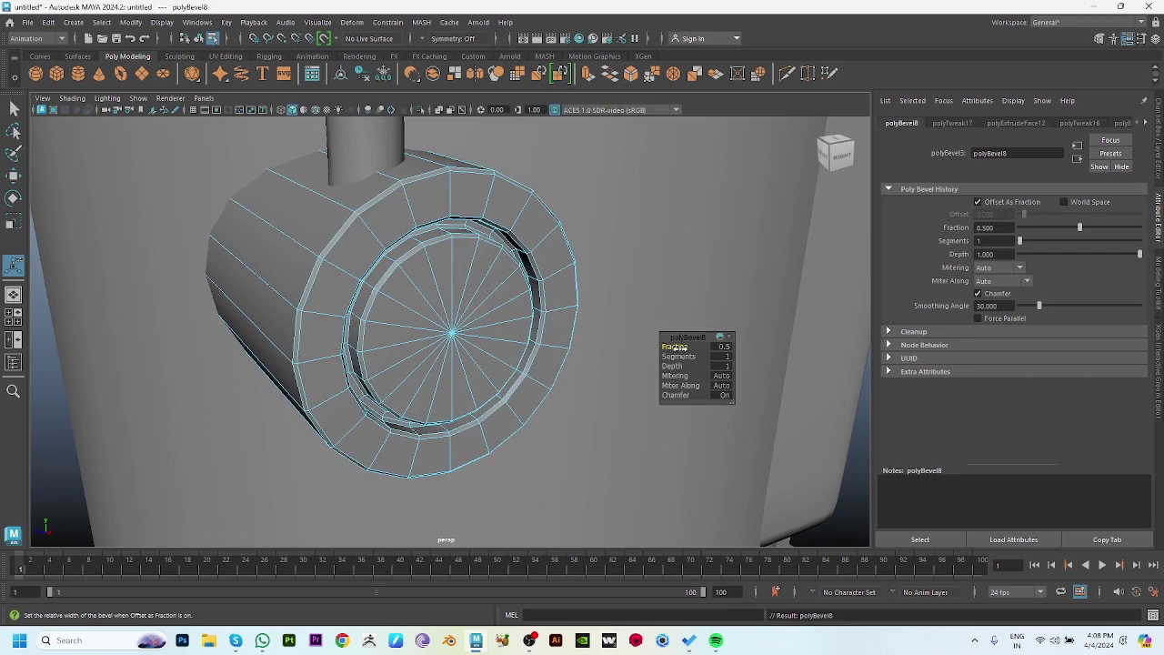
{"action": "key", "text": "F8"}
{"action": "scroll", "coordinate": [631, 304], "scroll_direction": "down", "scroll_amount": 5}
Nudge the bent side sweep pipe slightly sideways into place.
{"action": "left_click", "coordinate": [629, 322]}
{"action": "right_click_drag", "start_coordinate": [628, 322], "coordinate": [494, 349], "text": "alt"}
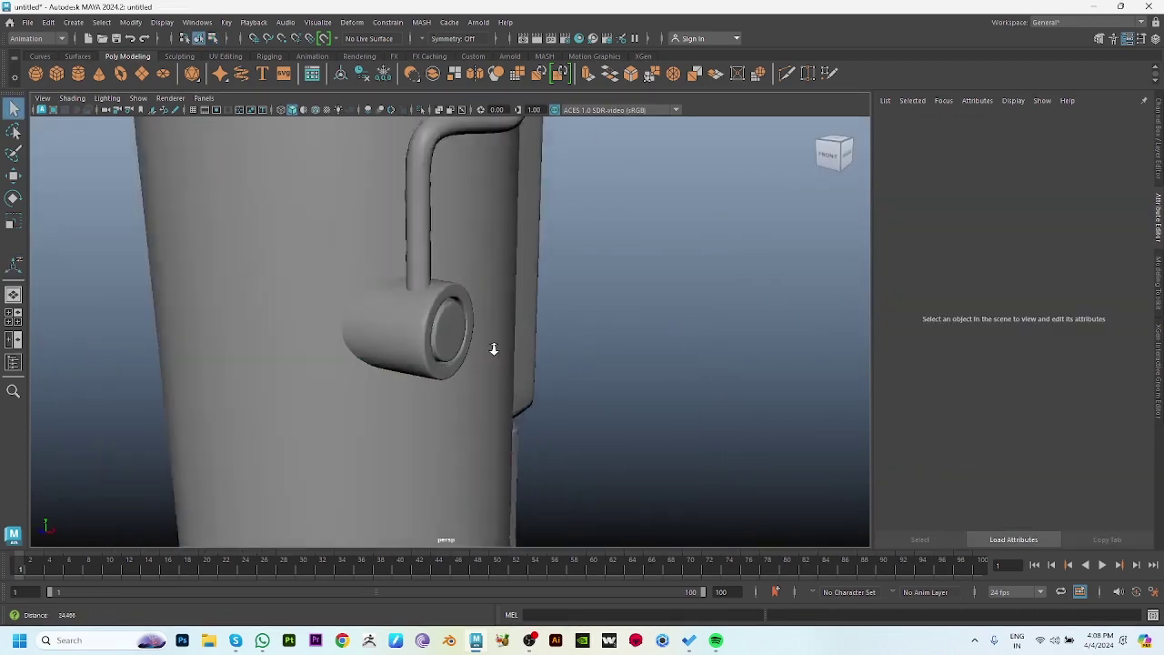
{"action": "left_click_drag", "start_coordinate": [494, 348], "coordinate": [646, 372], "text": "alt"}
{"action": "mouse_move", "coordinate": [647, 372]}
{"action": "right_mouse_down", "text": "alt"}
{"action": "mouse_move", "coordinate": [559, 345]}
{"action": "mouse_move", "coordinate": [538, 418]}
{"action": "right_mouse_up", "text": "alt"}
{"action": "left_click", "coordinate": [464, 337]}
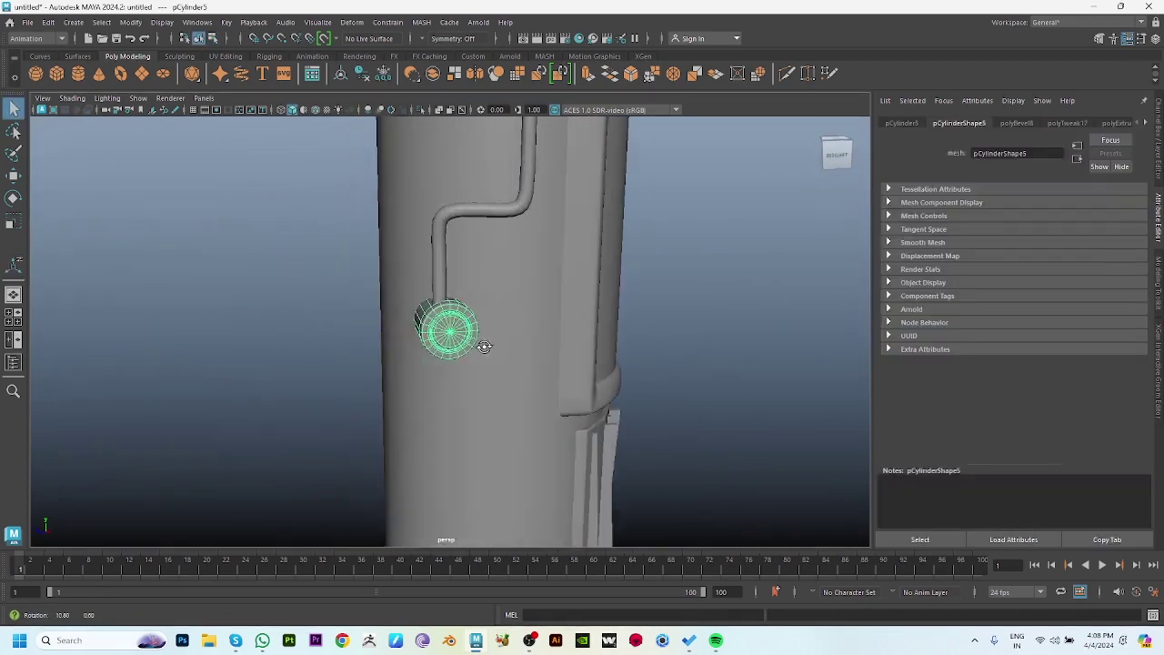
{"action": "left_click_drag", "start_coordinate": [484, 346], "coordinate": [447, 262], "text": "alt"}
{"action": "key", "text": "w"}
{"action": "left_click", "coordinate": [453, 264]}
{"action": "right_click_drag", "start_coordinate": [495, 284], "coordinate": [407, 345], "text": "alt"}
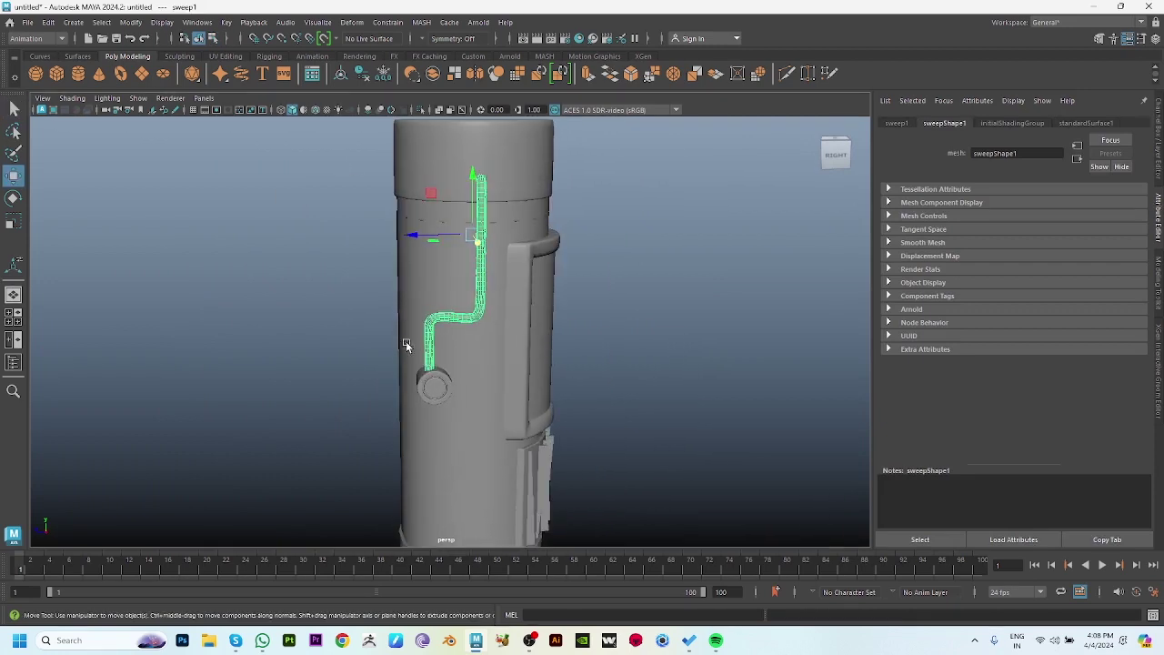
{"action": "left_click_drag", "start_coordinate": [421, 238], "coordinate": [427, 237]}
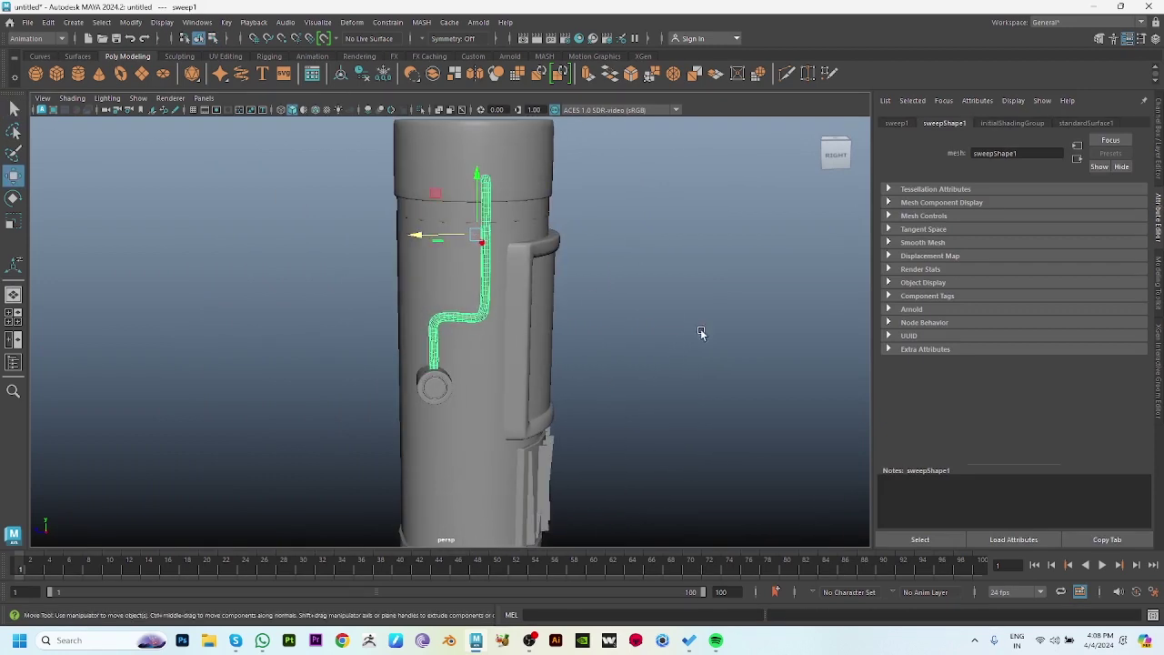
{"action": "left_click", "coordinate": [701, 412]}
Reselect the side pipe and turn the view to look straight along its upper bend.
{"action": "mouse_move", "coordinate": [701, 412]}
{"action": "left_mouse_down", "text": "alt"}
{"action": "mouse_move", "coordinate": [719, 346]}
{"action": "mouse_move", "coordinate": [464, 328]}
{"action": "mouse_move", "coordinate": [631, 331]}
{"action": "mouse_move", "coordinate": [609, 408]}
{"action": "mouse_move", "coordinate": [510, 359]}
{"action": "left_mouse_up", "text": "alt"}
{"action": "scroll", "coordinate": [511, 359], "scroll_direction": "up", "scroll_amount": 3}
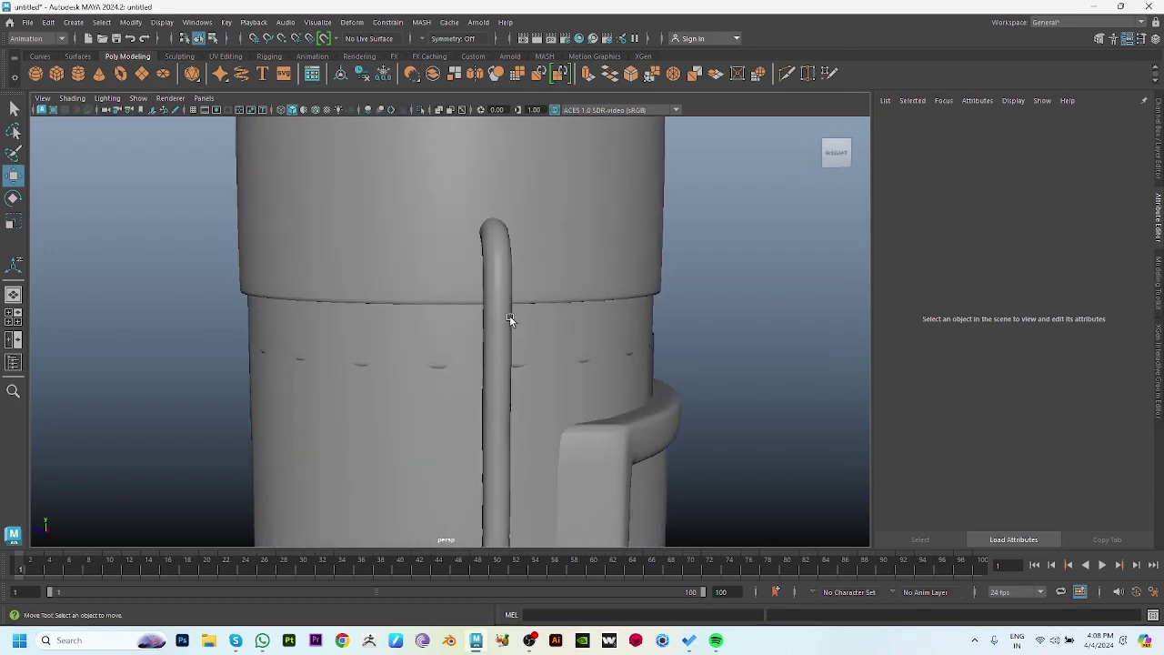
{"action": "left_click", "coordinate": [510, 316]}
{"action": "mouse_move", "coordinate": [509, 315]}
{"action": "left_mouse_down", "text": "alt"}
{"action": "mouse_move", "coordinate": [618, 379]}
{"action": "mouse_move", "coordinate": [433, 360]}
{"action": "mouse_move", "coordinate": [591, 350]}
{"action": "left_mouse_up", "text": "alt"}
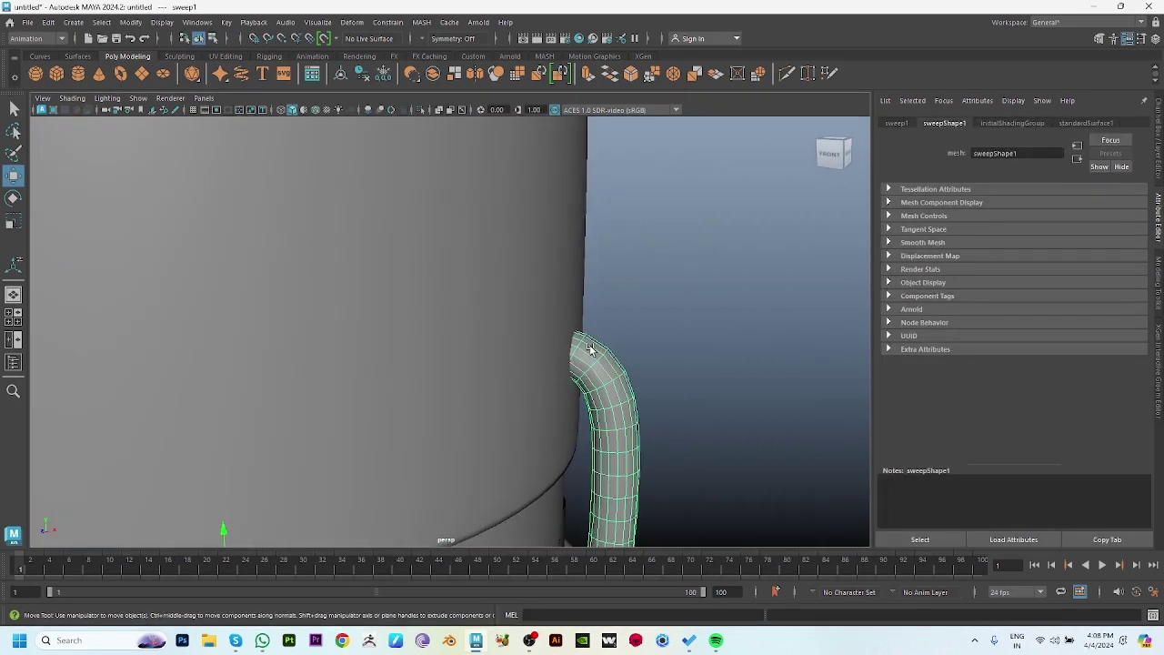
{"action": "scroll", "coordinate": [509, 355], "scroll_direction": "down", "scroll_amount": 5}
{"action": "key", "text": "space"}
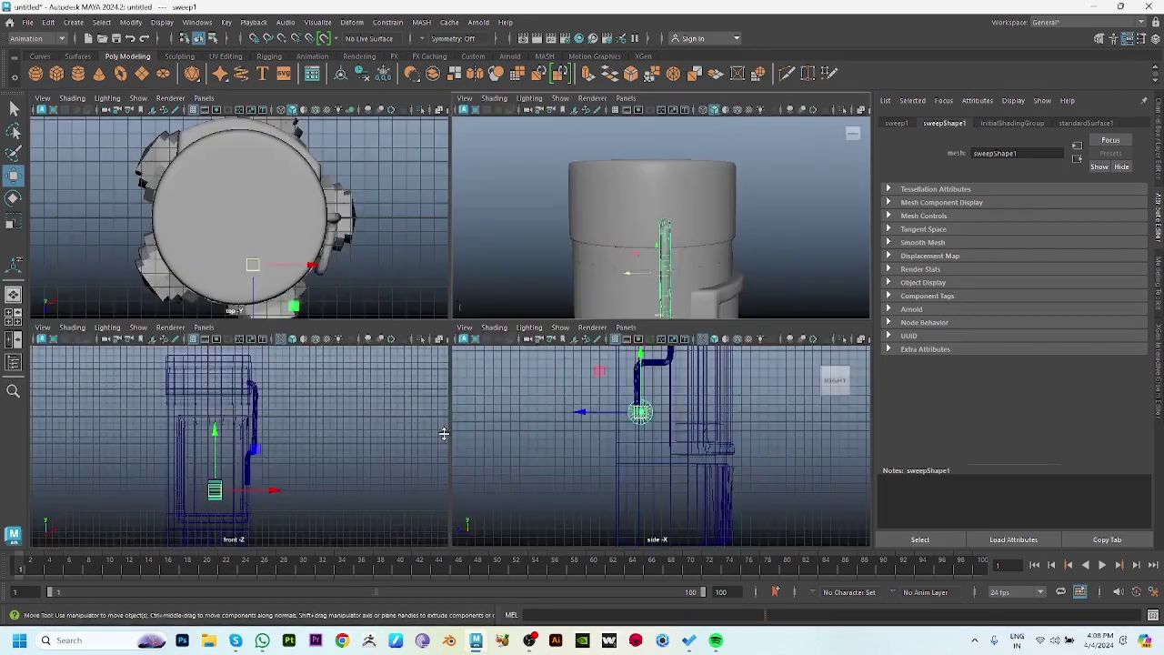
{"action": "key", "text": "space"}
{"action": "scroll", "coordinate": [458, 257], "scroll_direction": "up", "scroll_amount": 3}
{"action": "left_click_drag", "start_coordinate": [457, 256], "coordinate": [578, 537], "text": "alt"}
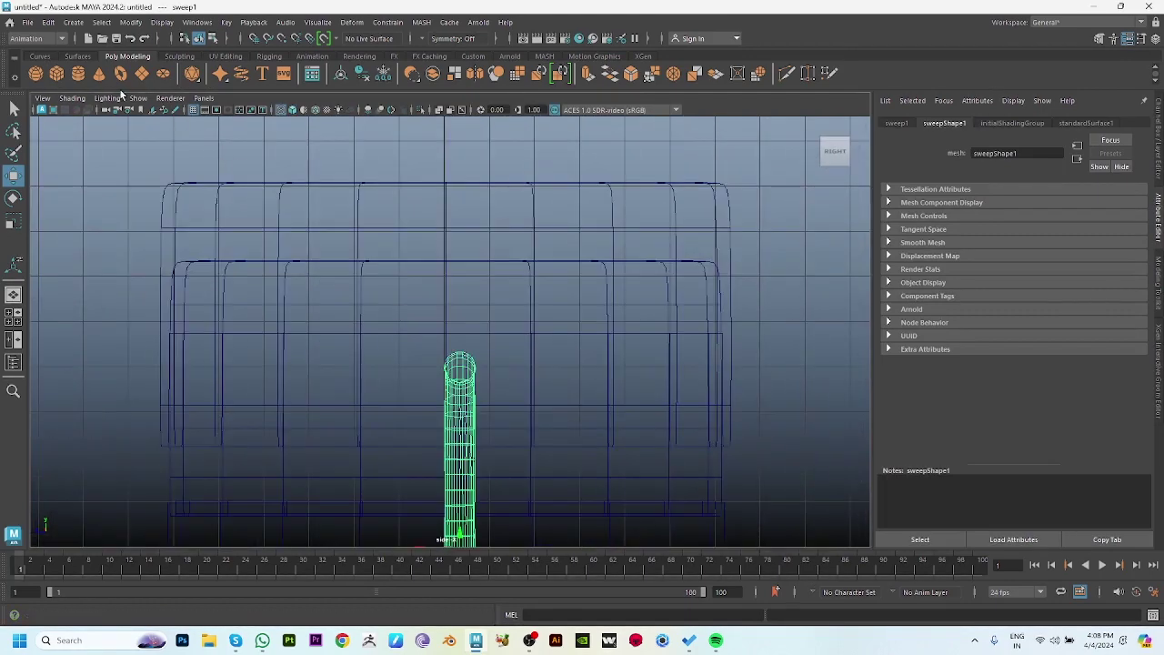
Draw a small polygon cylinder near the pipe's top.
{"action": "left_click", "coordinate": [78, 73]}
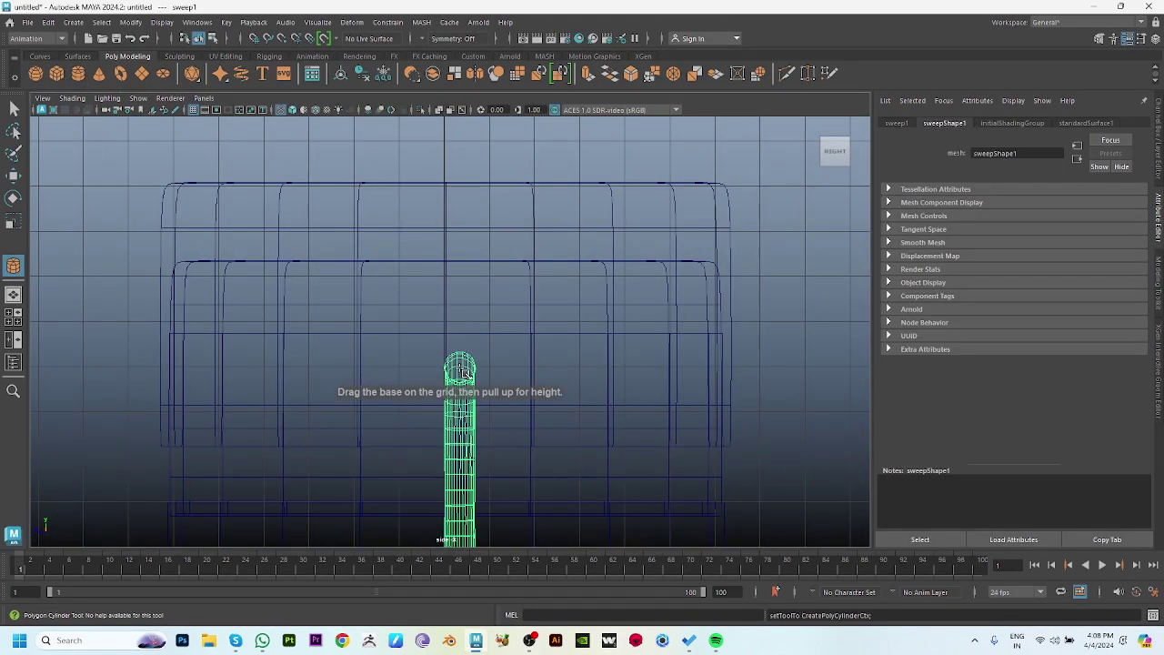
{"action": "left_click_drag", "start_coordinate": [462, 369], "coordinate": [482, 391]}
{"action": "key", "text": "w"}
{"action": "key", "text": "space"}
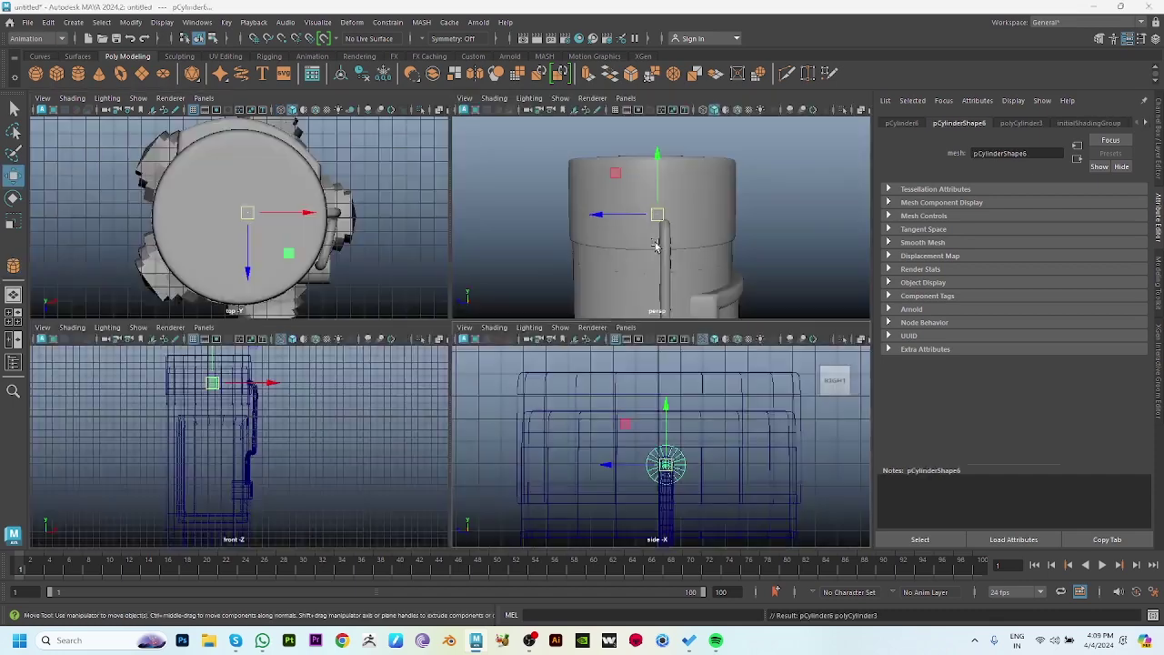
{"action": "key", "text": "space"}
Set the cylinder's Subdivisions Caps to 0 and move it out to the pipe's end.
{"action": "key", "text": "ctrl+a"}
{"action": "scroll", "coordinate": [1073, 264], "scroll_direction": "down", "scroll_amount": 2}
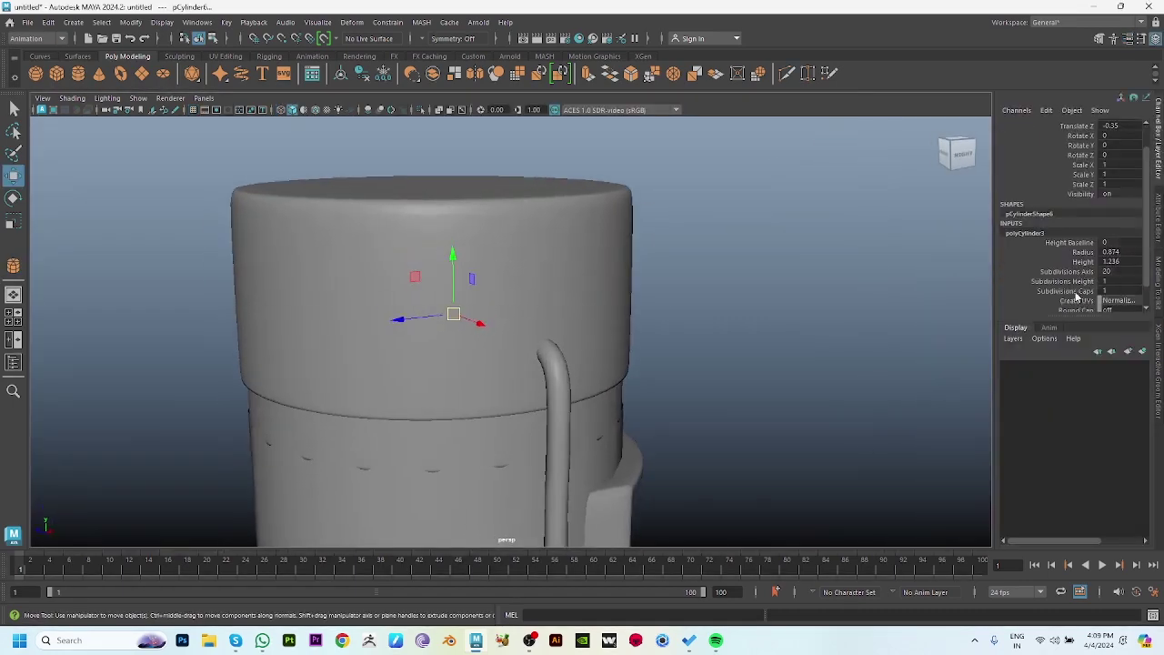
{"action": "left_click", "coordinate": [1064, 290]}
{"action": "scroll", "coordinate": [565, 355], "scroll_direction": "up", "scroll_amount": 2}
{"action": "key", "text": "w"}
{"action": "left_click_drag", "start_coordinate": [452, 327], "coordinate": [619, 350]}
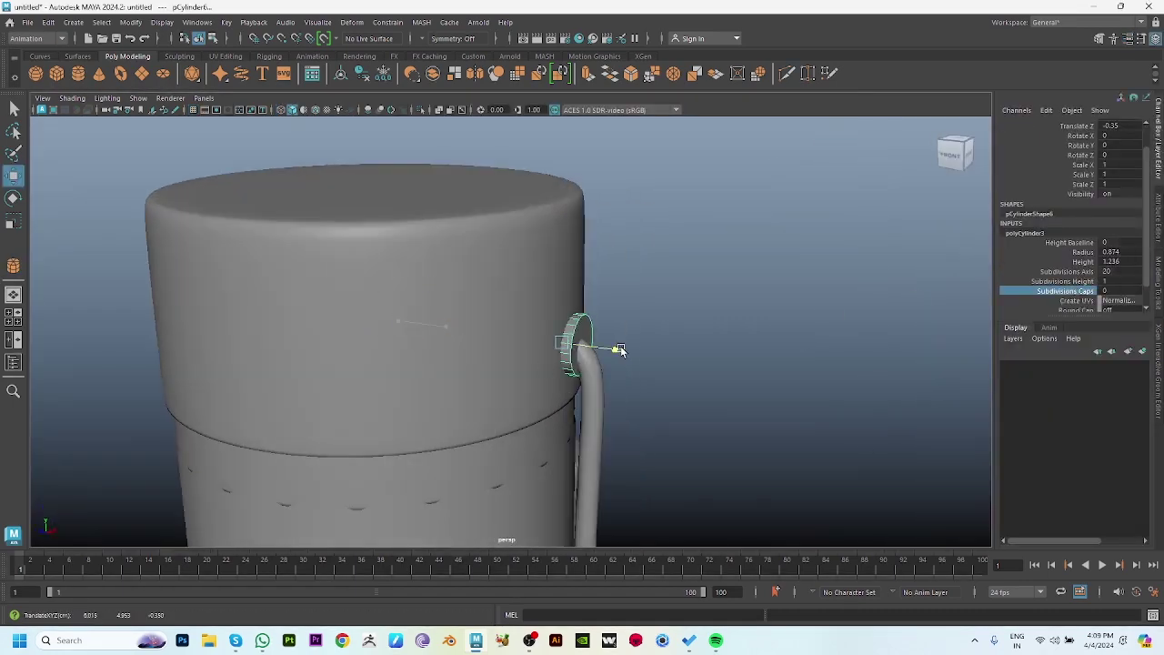
{"action": "left_click_drag", "start_coordinate": [694, 374], "coordinate": [735, 460], "text": "alt"}
Extrude the small cylinder's front cap face and shrink it to the pipe's width.
{"action": "key", "text": "F11"}
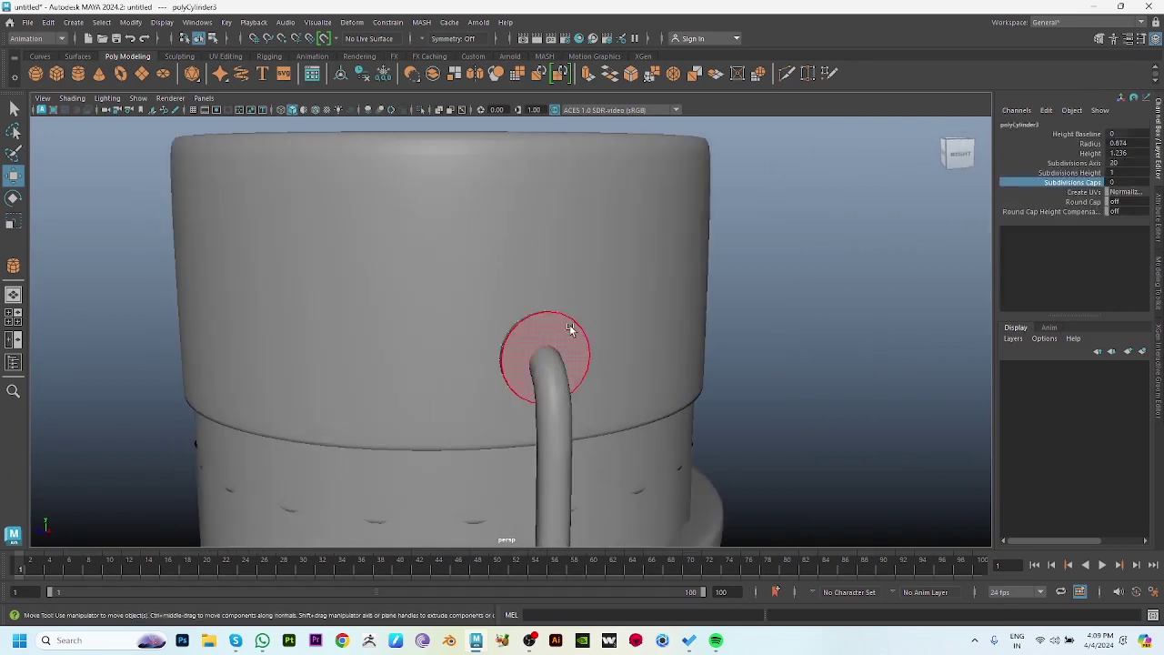
{"action": "left_click", "coordinate": [569, 330]}
{"action": "key", "text": "ctrl+e"}
{"action": "key", "text": "ctrl+e"}
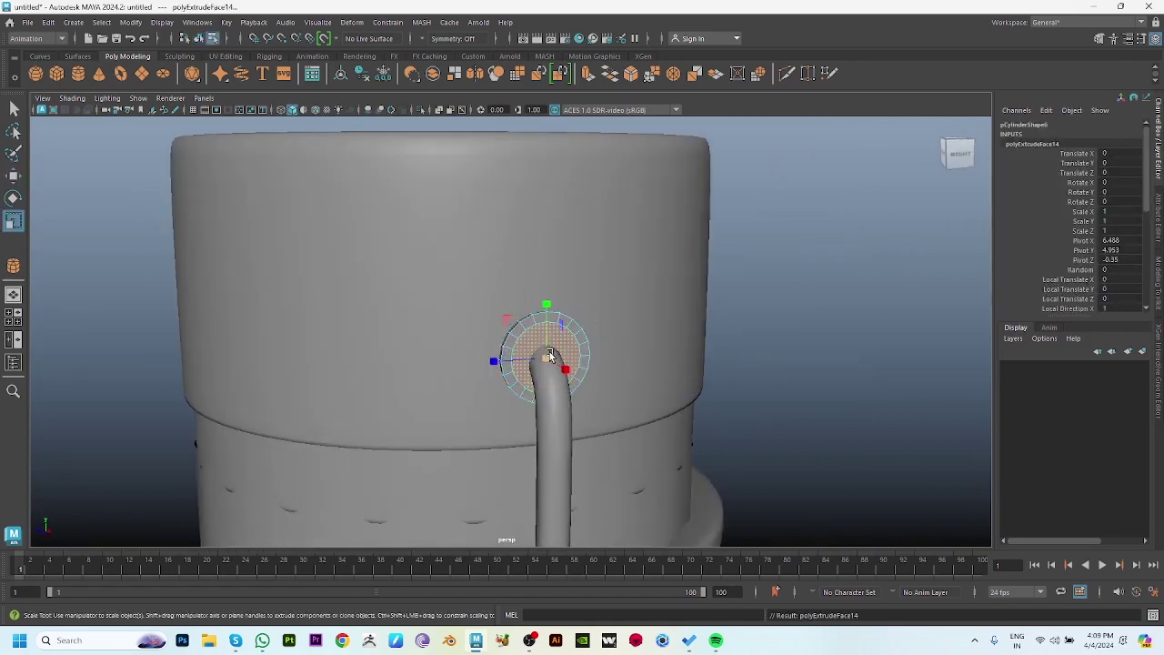
{"action": "left_click_drag", "start_coordinate": [545, 294], "coordinate": [523, 305]}
{"action": "scroll", "coordinate": [598, 397], "scroll_direction": "up", "scroll_amount": 3}
{"action": "key", "text": "w"}
{"action": "mouse_move", "coordinate": [599, 398]}
{"action": "left_mouse_down", "text": "alt"}
{"action": "mouse_move", "coordinate": [717, 404]}
{"action": "mouse_move", "coordinate": [697, 397]}
{"action": "left_mouse_up", "text": "alt"}
{"action": "key", "text": "r"}
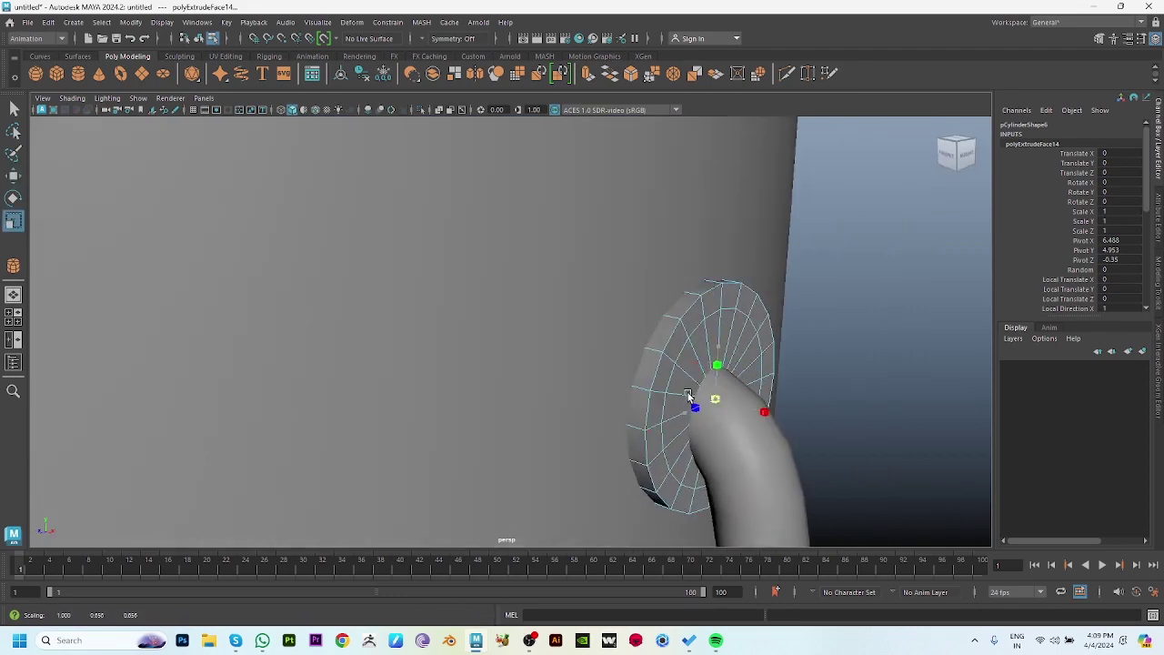
{"action": "key", "text": "w"}
{"action": "left_click_drag", "start_coordinate": [718, 343], "coordinate": [718, 375], "text": "alt"}
Bevel the fitting's rim edges with Fraction 0.128 and return to shaded display.
{"action": "right_click_drag", "start_coordinate": [735, 307], "coordinate": [814, 353], "text": "shift"}
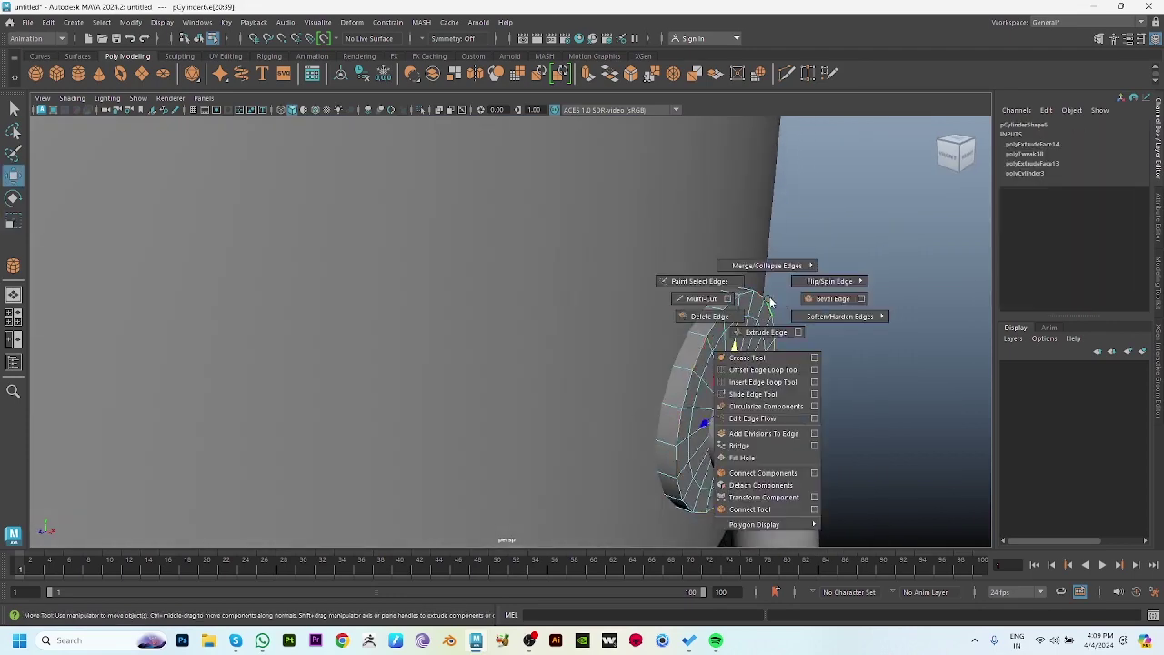
{"action": "mouse_move", "coordinate": [766, 347]}
{"action": "left_mouse_down"}
{"action": "mouse_move", "coordinate": [549, 345]}
{"action": "mouse_move", "coordinate": [719, 337]}
{"action": "mouse_move", "coordinate": [738, 384]}
{"action": "left_mouse_up"}
{"action": "key", "text": "w"}
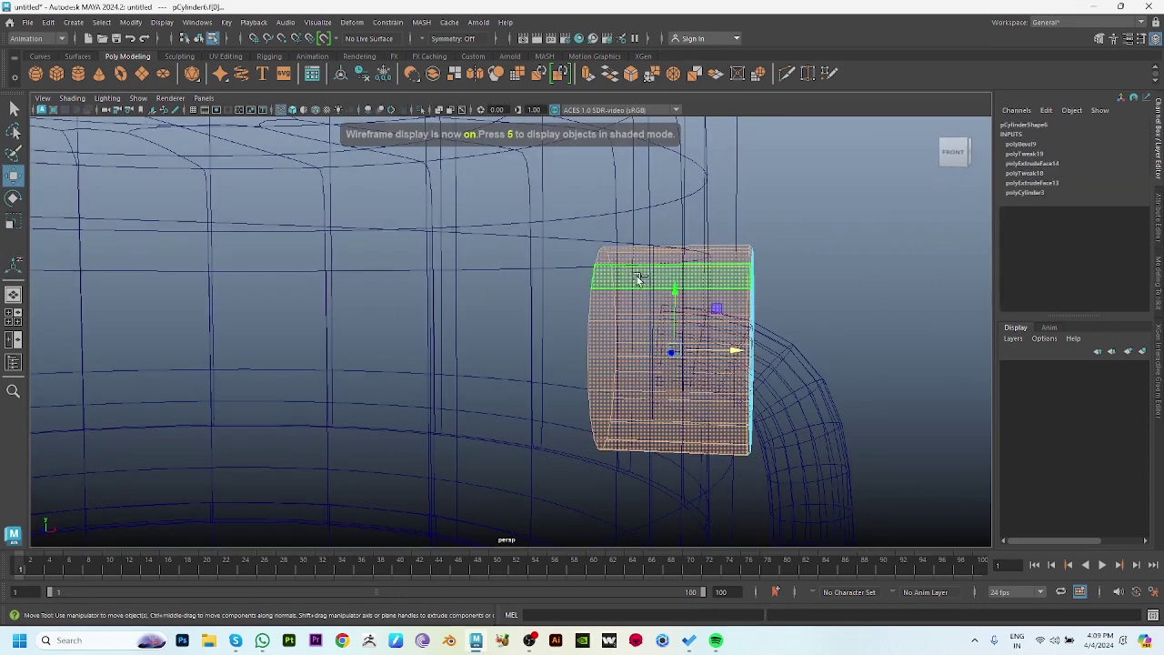
{"action": "left_click", "coordinate": [814, 485]}
{"action": "key", "text": "5"}
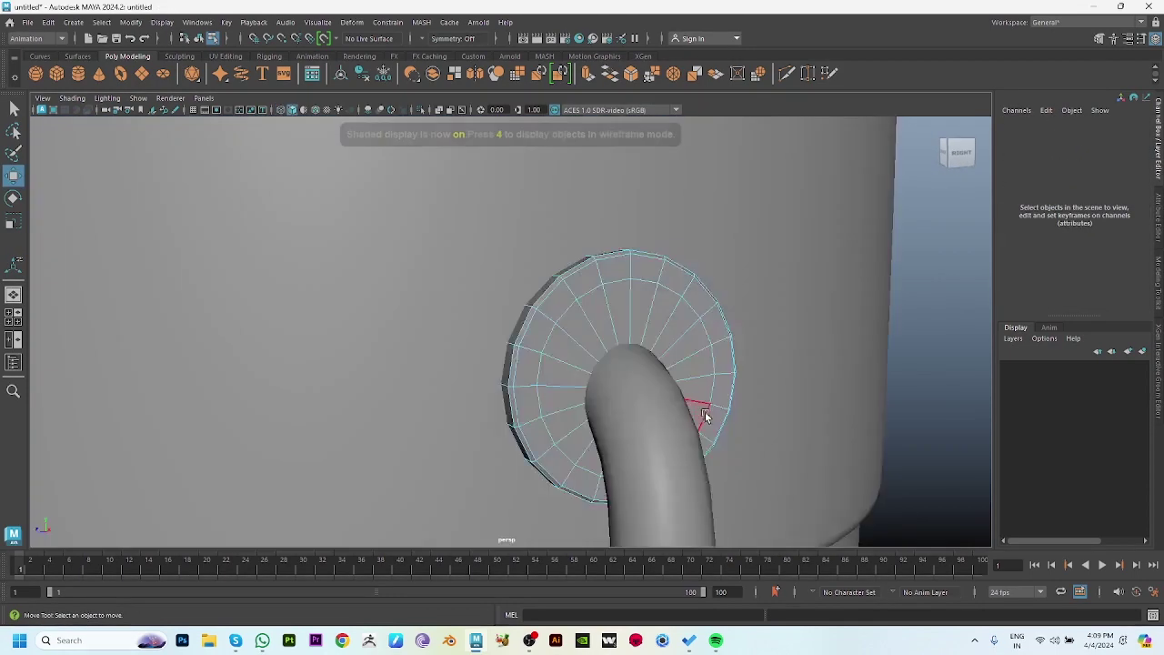
{"action": "scroll", "coordinate": [636, 345], "scroll_direction": "down", "scroll_amount": 5}
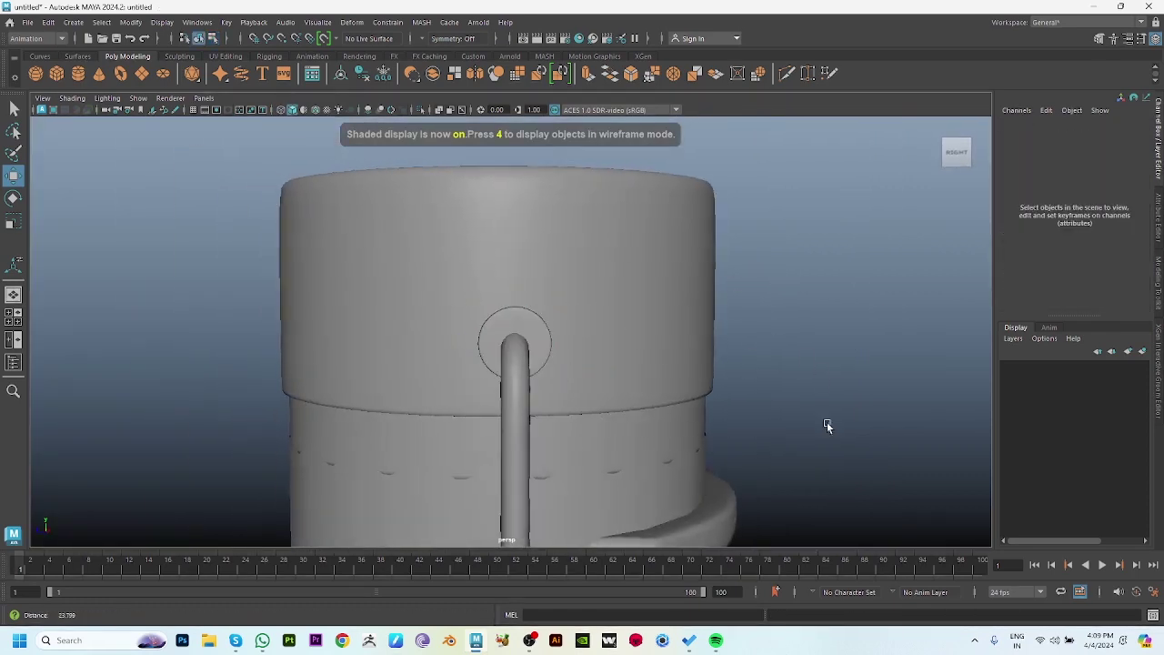
{"action": "scroll", "coordinate": [826, 424], "scroll_direction": "down", "scroll_amount": 5}
{"action": "mouse_move", "coordinate": [694, 429]}
{"action": "left_mouse_down", "text": "alt"}
{"action": "mouse_move", "coordinate": [690, 402]}
{"action": "mouse_move", "coordinate": [467, 391]}
{"action": "mouse_move", "coordinate": [600, 383]}
{"action": "left_mouse_up", "text": "alt"}
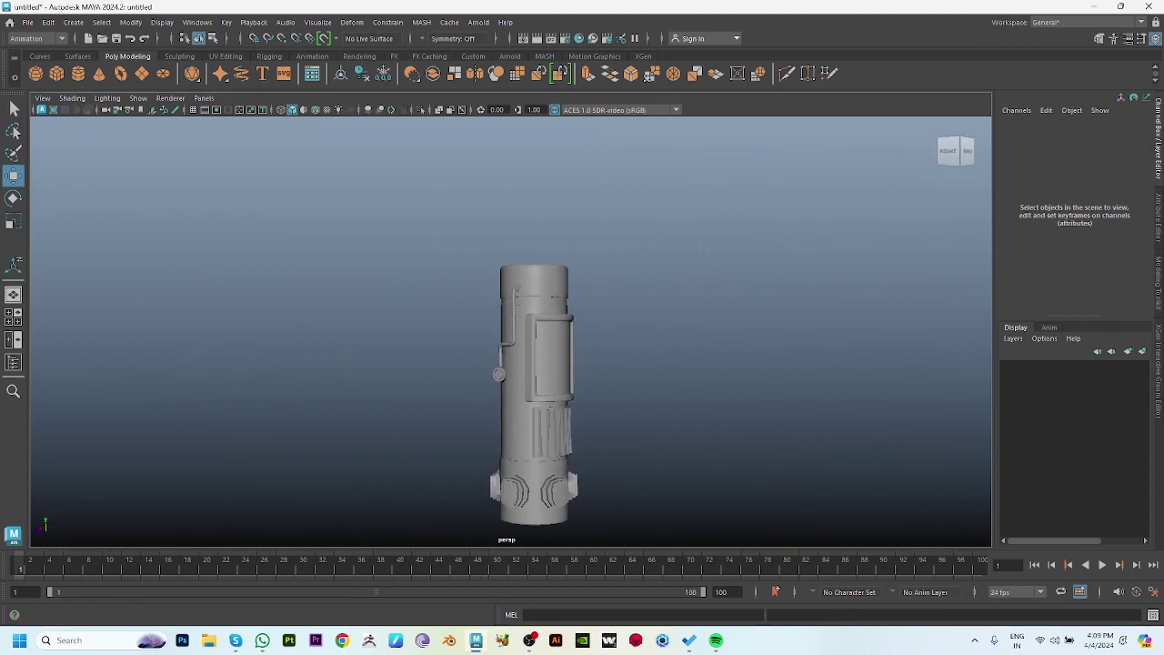
Group the side pipe with its round fitting and zero the group's pivot.
{"action": "mouse_move", "coordinate": [755, 453]}
{"action": "left_mouse_down", "text": "alt"}
{"action": "mouse_move", "coordinate": [672, 455]}
{"action": "mouse_move", "coordinate": [691, 455]}
{"action": "left_mouse_up", "text": "alt"}
{"action": "scroll", "coordinate": [528, 245], "scroll_direction": "up", "scroll_amount": 5}
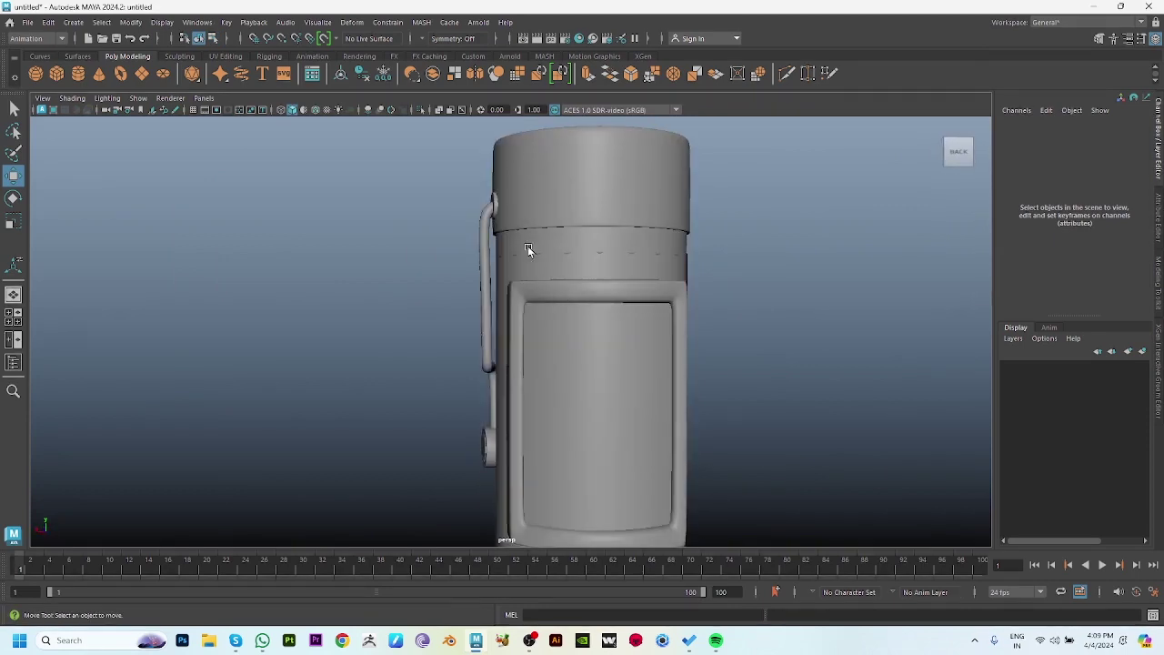
{"action": "left_click", "coordinate": [495, 202]}
{"action": "left_click", "coordinate": [485, 434], "text": "shift"}
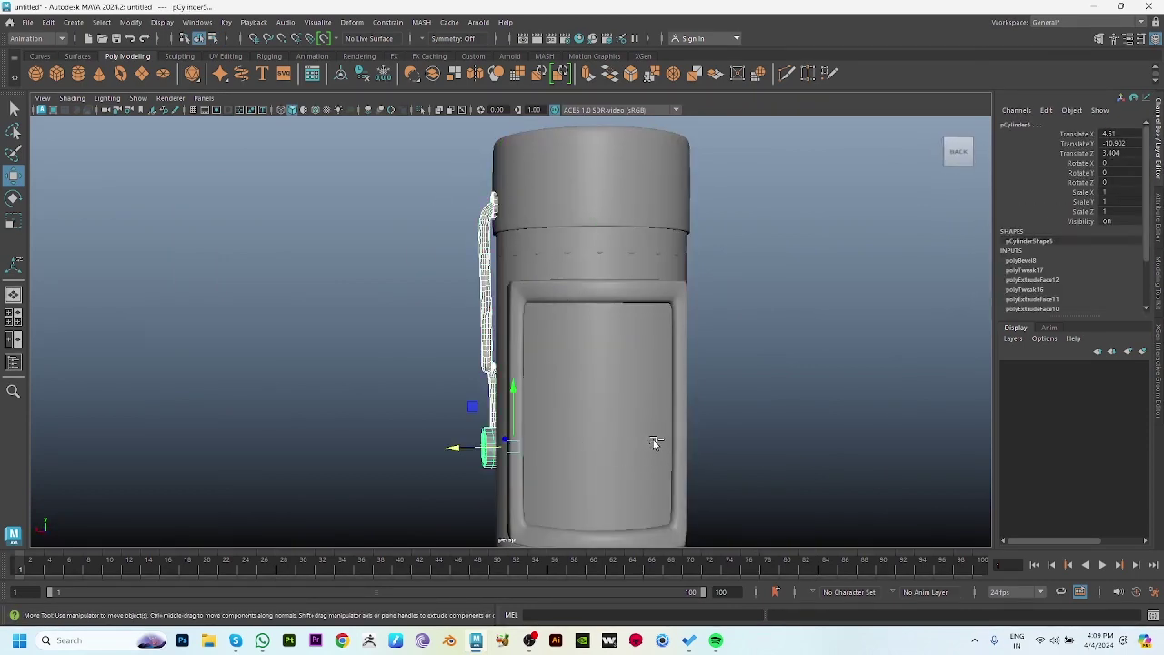
{"action": "key", "text": "ctrl+g"}
{"action": "left_click", "coordinate": [130, 22]}
{"action": "left_click", "coordinate": [162, 125]}
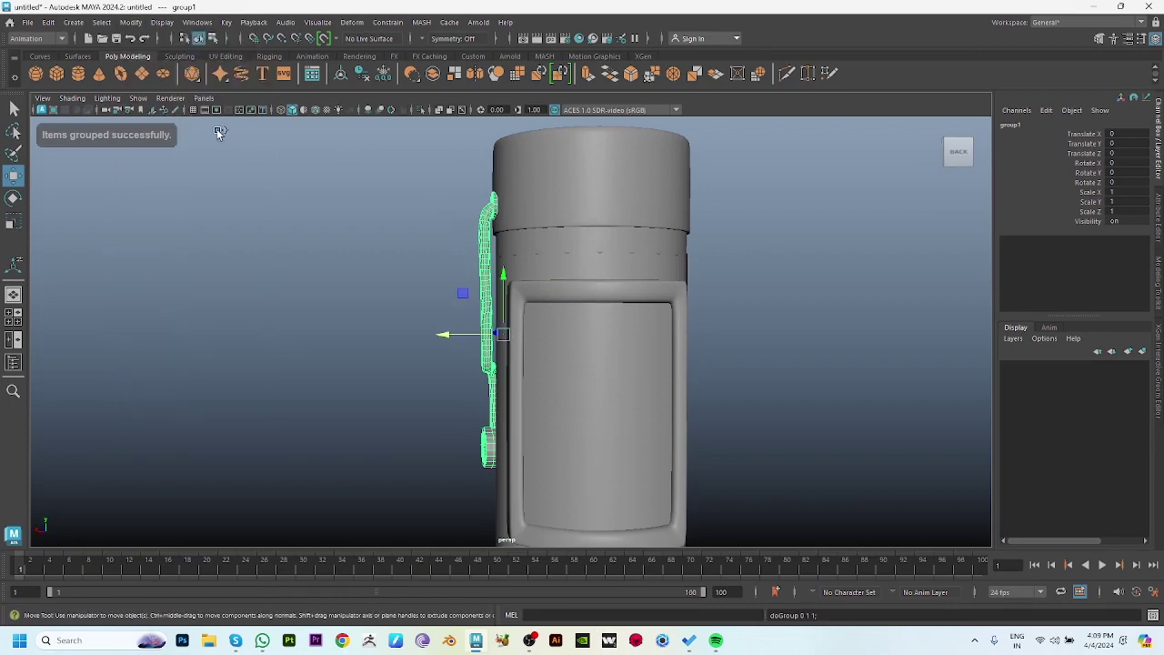
Duplicate the group mirrored with Scale X -1 and slide it to the bottle's opposite side.
{"action": "key", "text": "ctrl+shift+d"}
{"action": "mouse_move", "coordinate": [558, 351]}
{"action": "left_mouse_down"}
{"action": "mouse_move", "coordinate": [665, 345]}
{"action": "mouse_move", "coordinate": [475, 354]}
{"action": "mouse_move", "coordinate": [408, 336]}
{"action": "left_mouse_up"}
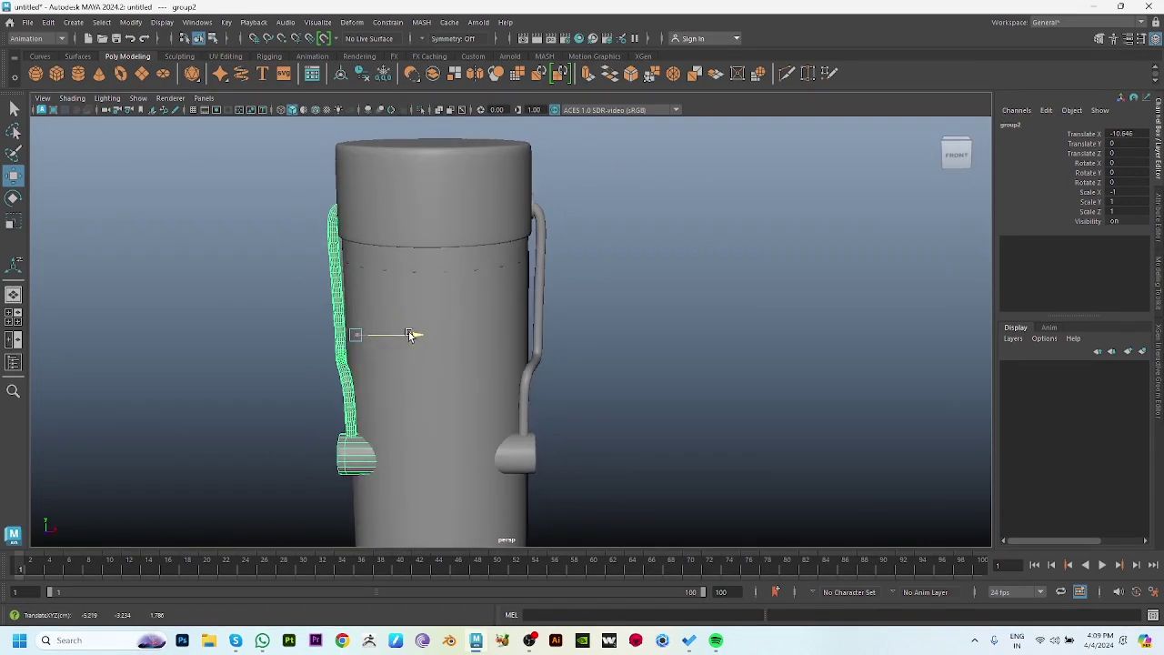
{"action": "left_click", "coordinate": [749, 355]}
{"action": "mouse_move", "coordinate": [748, 356]}
{"action": "left_mouse_down", "text": "alt"}
{"action": "mouse_move", "coordinate": [514, 327]}
{"action": "mouse_move", "coordinate": [670, 340]}
{"action": "mouse_move", "coordinate": [315, 351]}
{"action": "mouse_move", "coordinate": [590, 354]}
{"action": "left_mouse_up", "text": "alt"}
{"action": "scroll", "coordinate": [652, 356], "scroll_direction": "down", "scroll_amount": 3}
{"action": "scroll", "coordinate": [566, 320], "scroll_direction": "up", "scroll_amount": 2}
Select a vertical column of faces on the front of the bottle body.
{"action": "scroll", "coordinate": [665, 389], "scroll_direction": "up", "scroll_amount": 2}
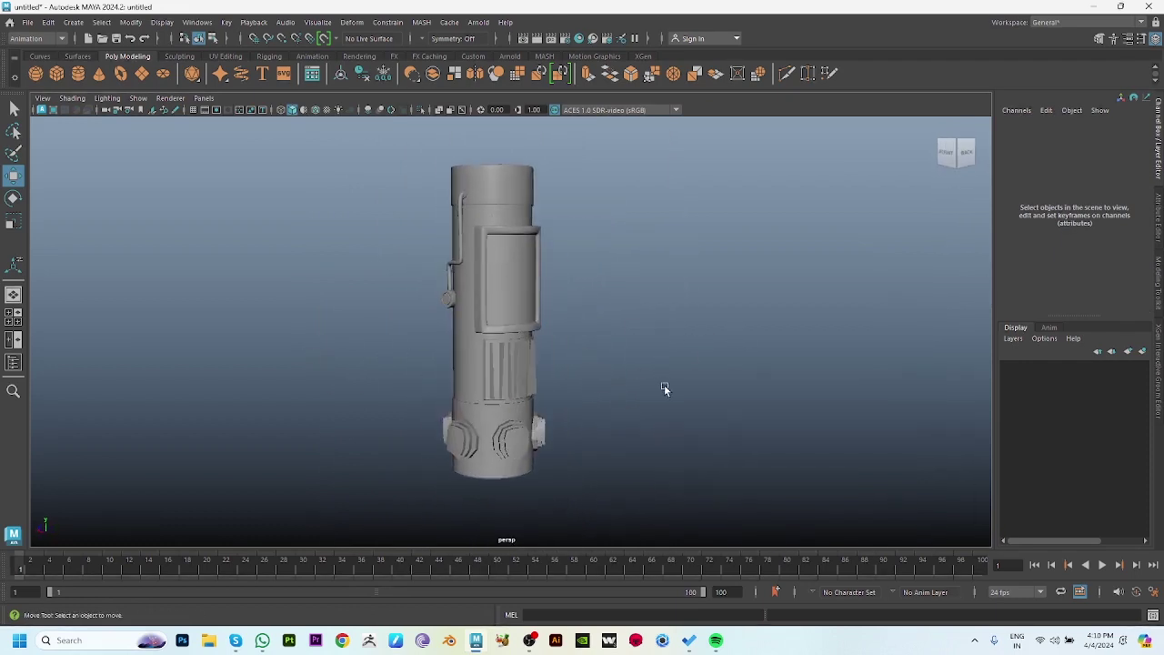
{"action": "scroll", "coordinate": [664, 388], "scroll_direction": "up", "scroll_amount": 1}
{"action": "left_click_drag", "start_coordinate": [637, 387], "coordinate": [623, 368], "text": "alt"}
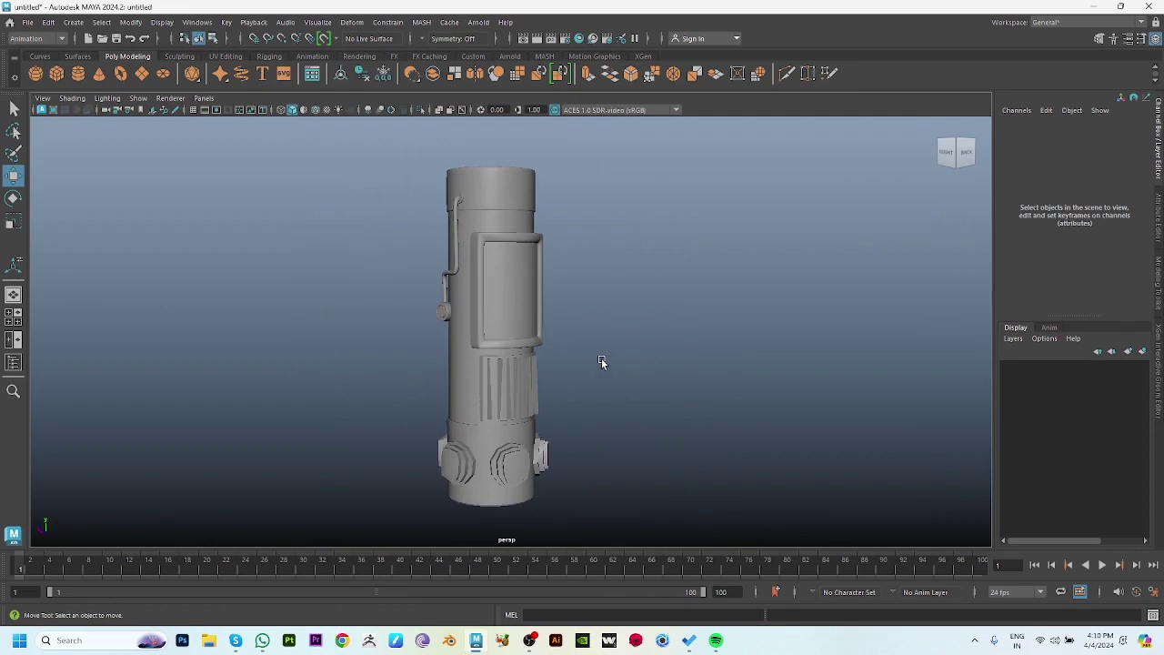
{"action": "left_click_drag", "start_coordinate": [714, 377], "coordinate": [359, 376], "text": "alt"}
{"action": "left_click", "coordinate": [545, 364]}
{"action": "scroll", "coordinate": [569, 384], "scroll_direction": "up", "scroll_amount": 3}
{"action": "mouse_move", "coordinate": [569, 384]}
{"action": "middle_mouse_down", "text": "alt"}
{"action": "mouse_move", "coordinate": [546, 403]}
{"action": "mouse_move", "coordinate": [533, 370]}
{"action": "middle_mouse_up", "text": "alt"}
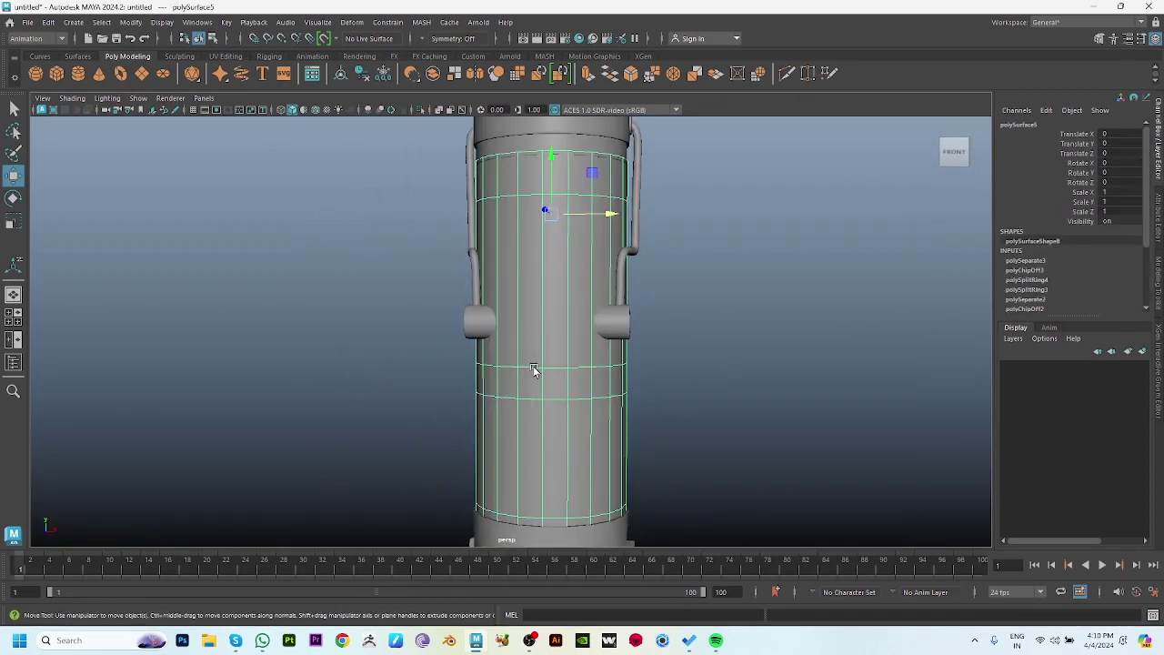
{"action": "right_click_drag", "start_coordinate": [533, 369], "coordinate": [535, 313]}
{"action": "left_click", "coordinate": [534, 314]}
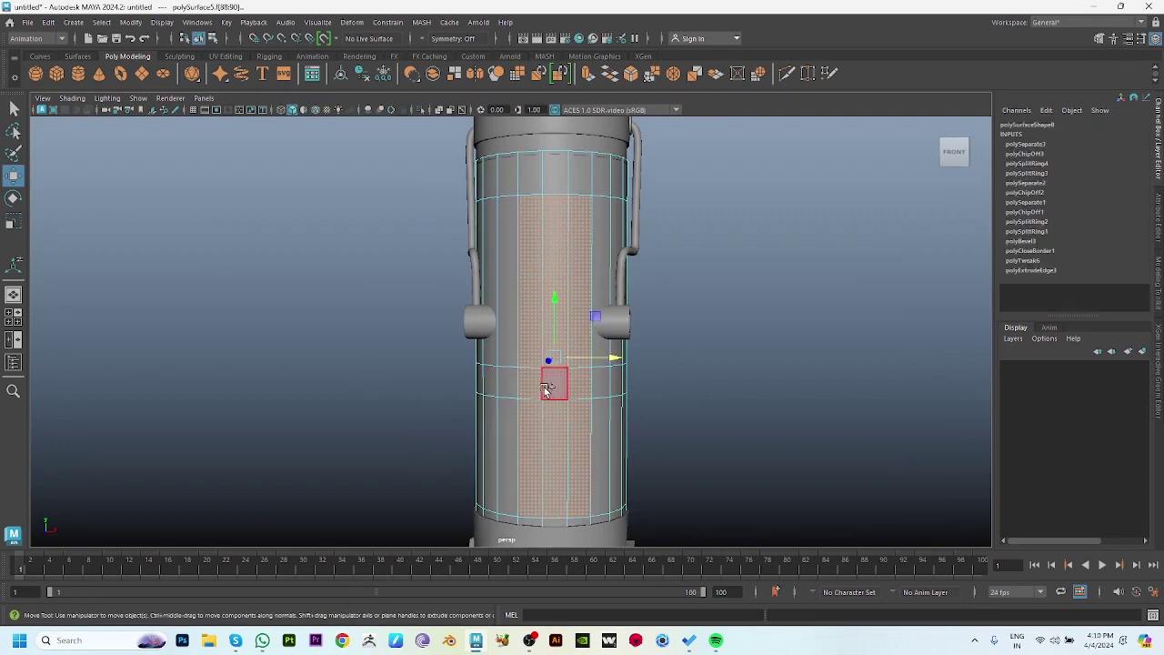
Extract the selected faces into a separate strip, polySurface8, and select it.
{"action": "middle_click_drag", "start_coordinate": [660, 421], "coordinate": [632, 379], "text": "alt"}
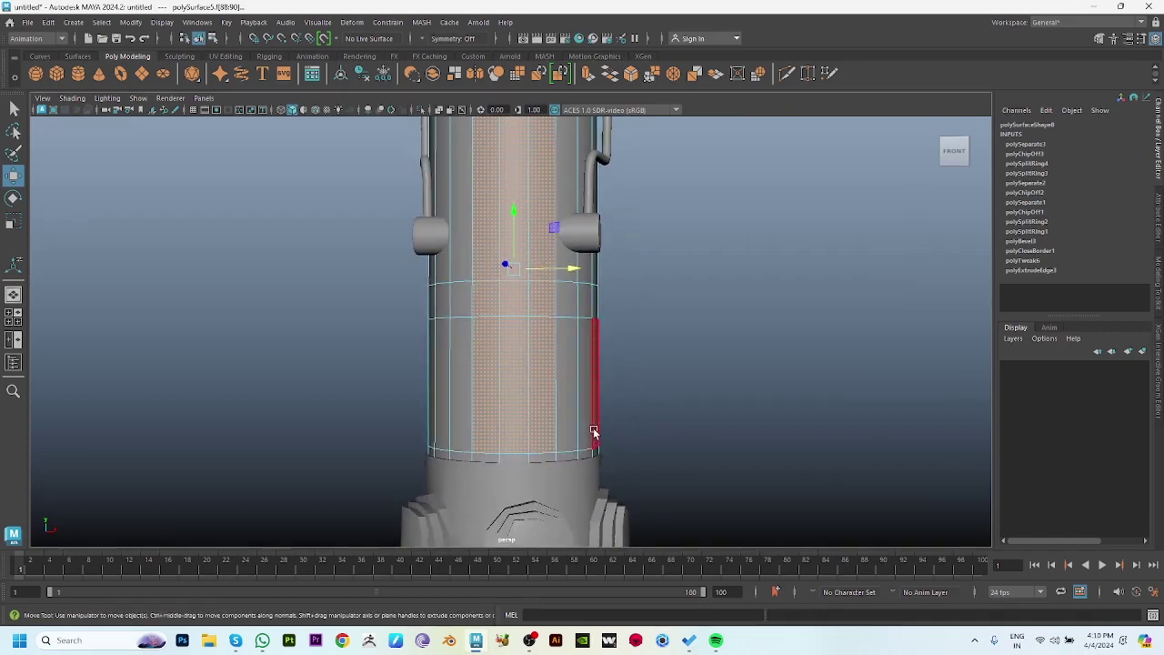
{"action": "middle_click_drag", "start_coordinate": [593, 432], "coordinate": [571, 303], "text": "alt"}
{"action": "mouse_move", "coordinate": [571, 304]}
{"action": "left_mouse_down", "text": "alt"}
{"action": "mouse_move", "coordinate": [559, 339]}
{"action": "mouse_move", "coordinate": [616, 366]}
{"action": "mouse_move", "coordinate": [722, 270]}
{"action": "left_mouse_up", "text": "alt"}
{"action": "right_click", "coordinate": [722, 270], "text": "shift"}
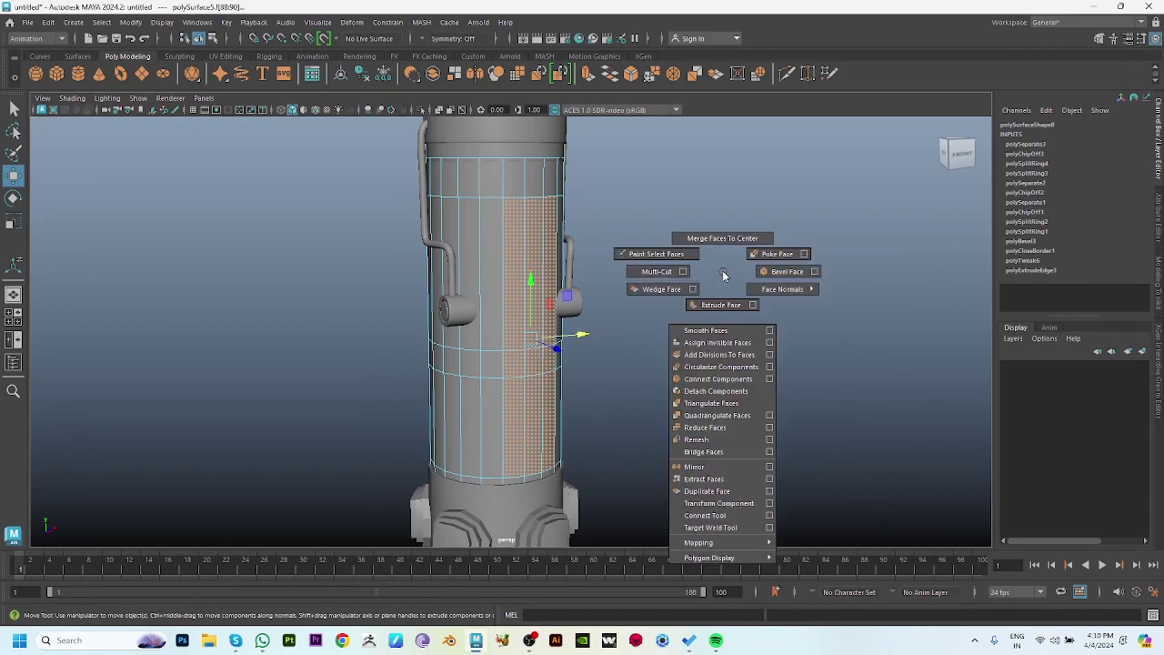
{"action": "left_click", "coordinate": [704, 478]}
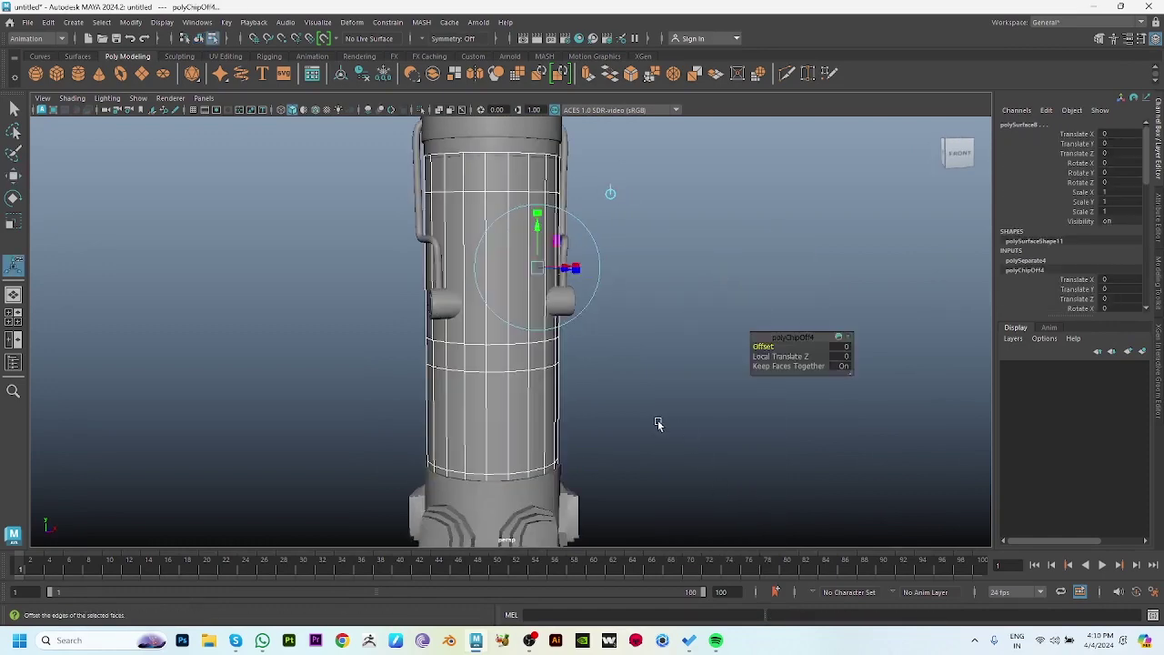
{"action": "mouse_move", "coordinate": [658, 421]}
{"action": "left_mouse_down", "text": "alt"}
{"action": "mouse_move", "coordinate": [544, 379]}
{"action": "mouse_move", "coordinate": [718, 401]}
{"action": "left_mouse_up", "text": "alt"}
{"action": "left_click", "coordinate": [568, 383]}
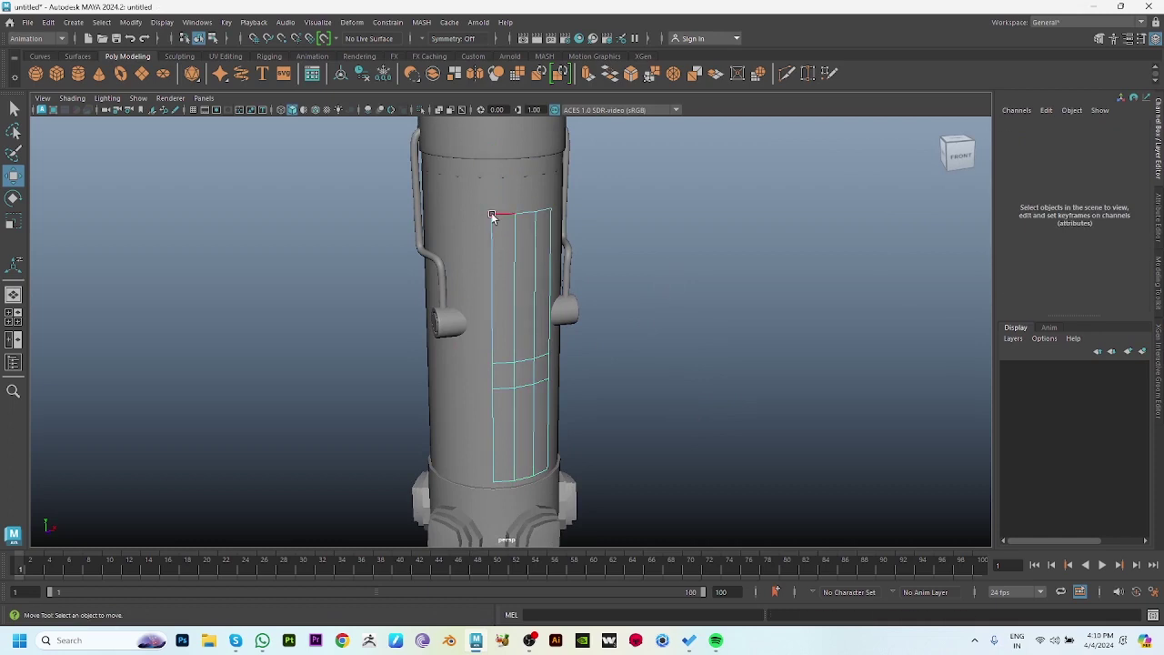
Extrude the panel's border edges, scale them outward and raise the rim's top.
{"action": "key", "text": "ctrl+e"}
{"action": "left_click_drag", "start_coordinate": [646, 276], "coordinate": [621, 313], "text": "alt"}
{"action": "key", "text": "ctrl+z"}
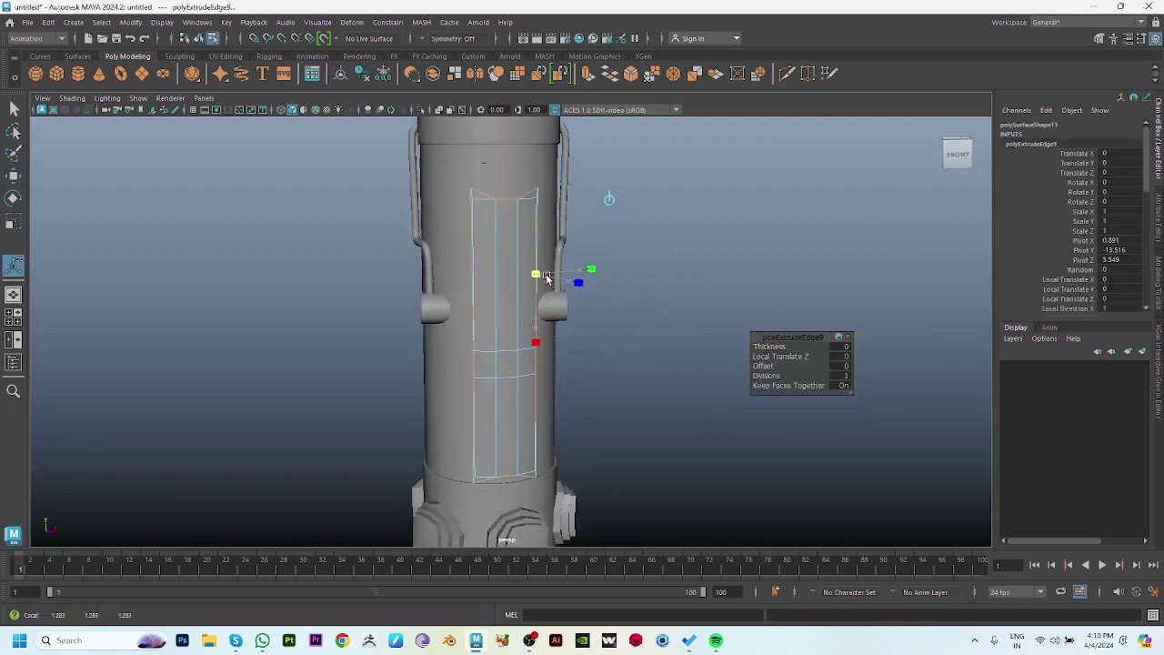
{"action": "key", "text": "r"}
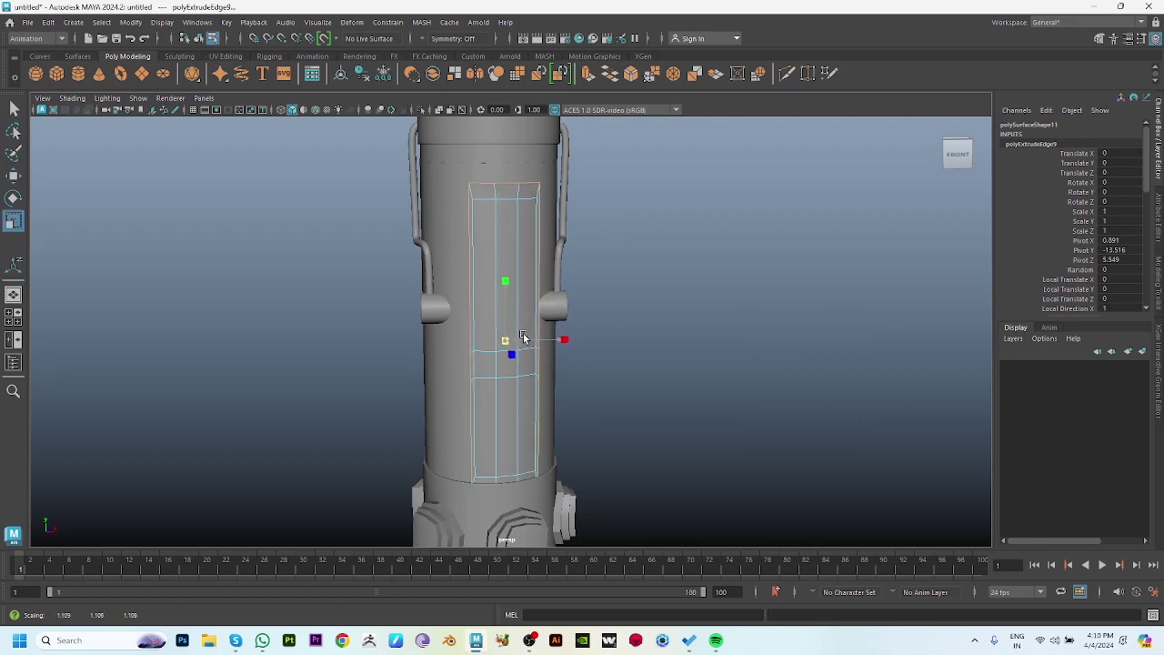
{"action": "left_click_drag", "start_coordinate": [523, 338], "coordinate": [534, 343], "text": "alt"}
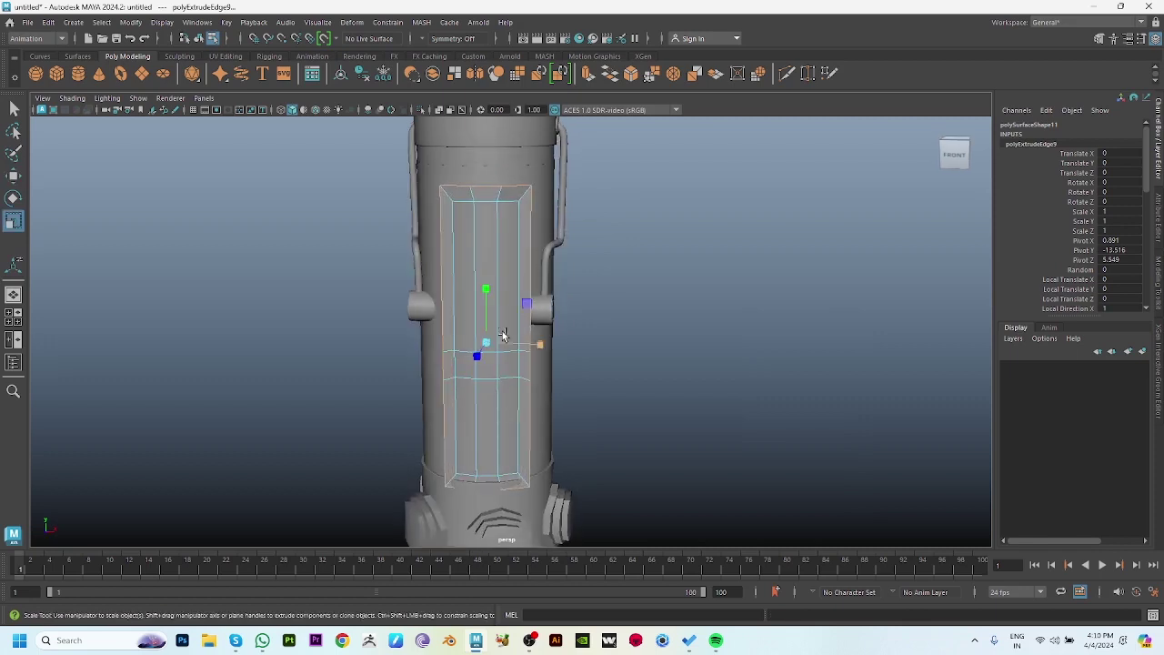
{"action": "key", "text": "w"}
{"action": "mouse_move", "coordinate": [487, 178]}
{"action": "left_mouse_down"}
{"action": "mouse_move", "coordinate": [487, 167]}
{"action": "mouse_move", "coordinate": [485, 203]}
{"action": "mouse_move", "coordinate": [533, 213]}
{"action": "mouse_move", "coordinate": [619, 348]}
{"action": "mouse_move", "coordinate": [482, 320]}
{"action": "mouse_move", "coordinate": [570, 354]}
{"action": "left_mouse_up"}
Extrude a side edge of the panel, then select the panel's faces.
{"action": "left_click", "coordinate": [536, 204]}
{"action": "left_click", "coordinate": [612, 362], "text": "shift"}
{"action": "right_click_drag", "start_coordinate": [547, 318], "coordinate": [607, 404], "text": "alt"}
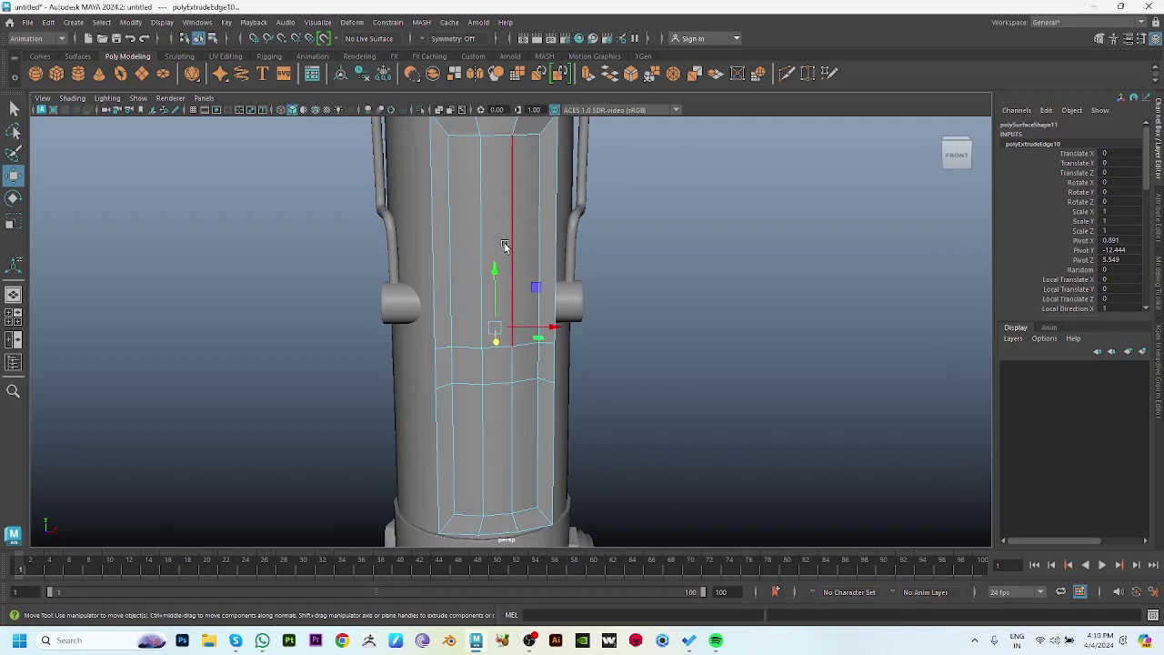
{"action": "key", "text": "F11"}
{"action": "left_click", "coordinate": [470, 296]}
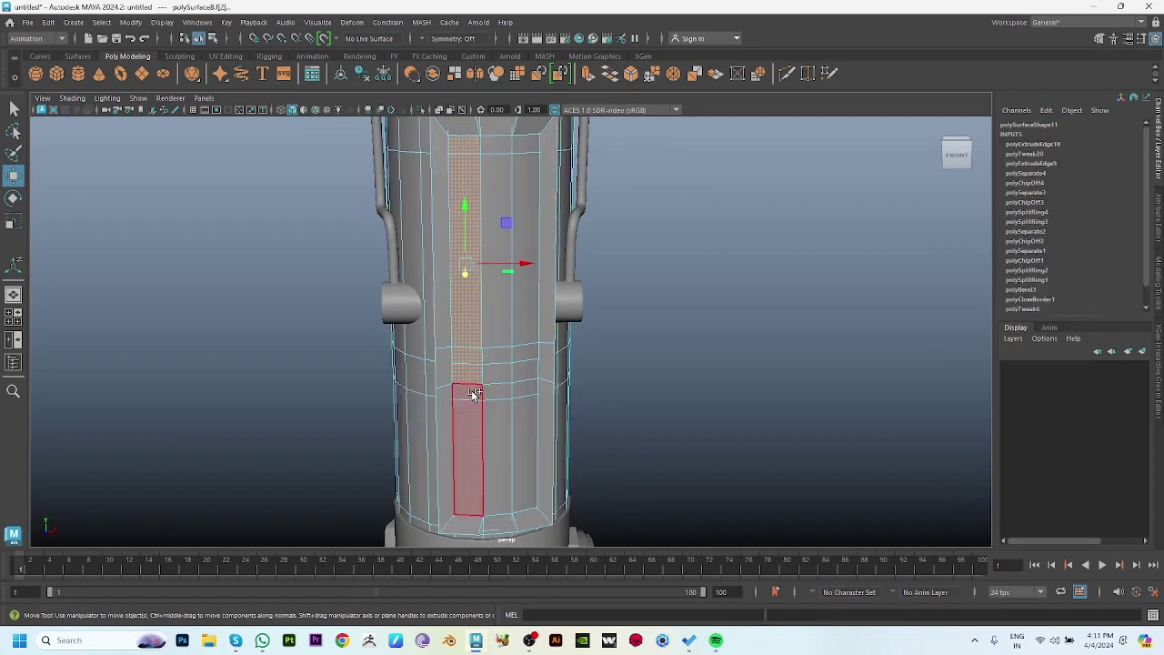
{"action": "left_click", "coordinate": [507, 279]}
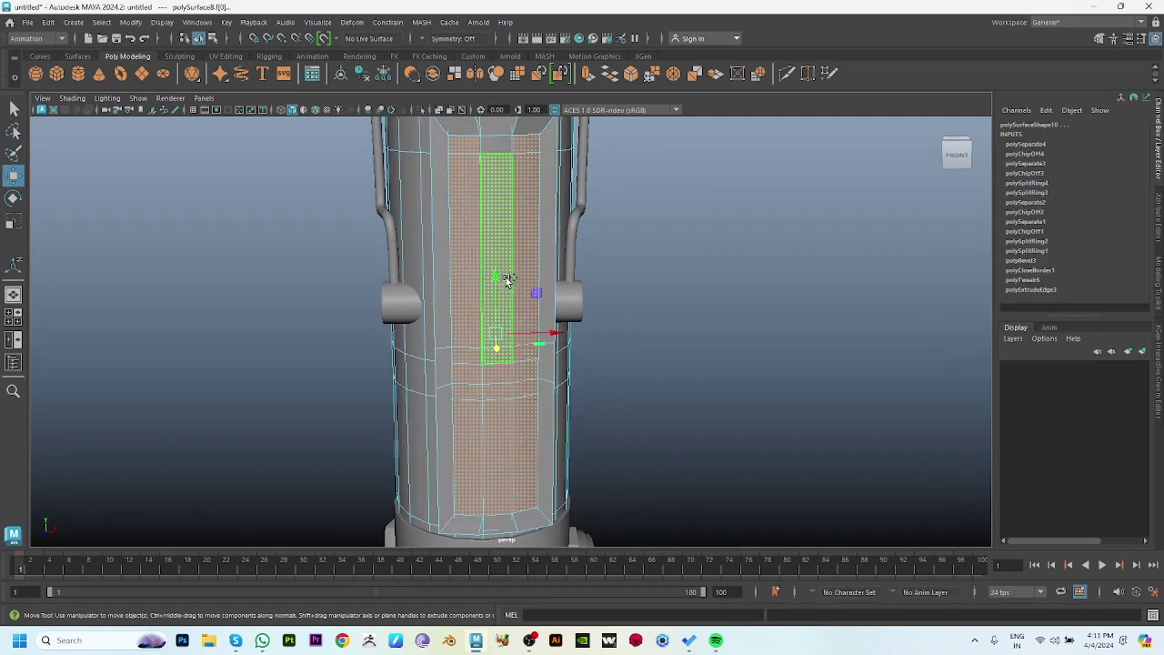
{"action": "left_click_drag", "start_coordinate": [507, 278], "coordinate": [554, 348], "text": "alt"}
{"action": "left_click", "coordinate": [567, 395]}
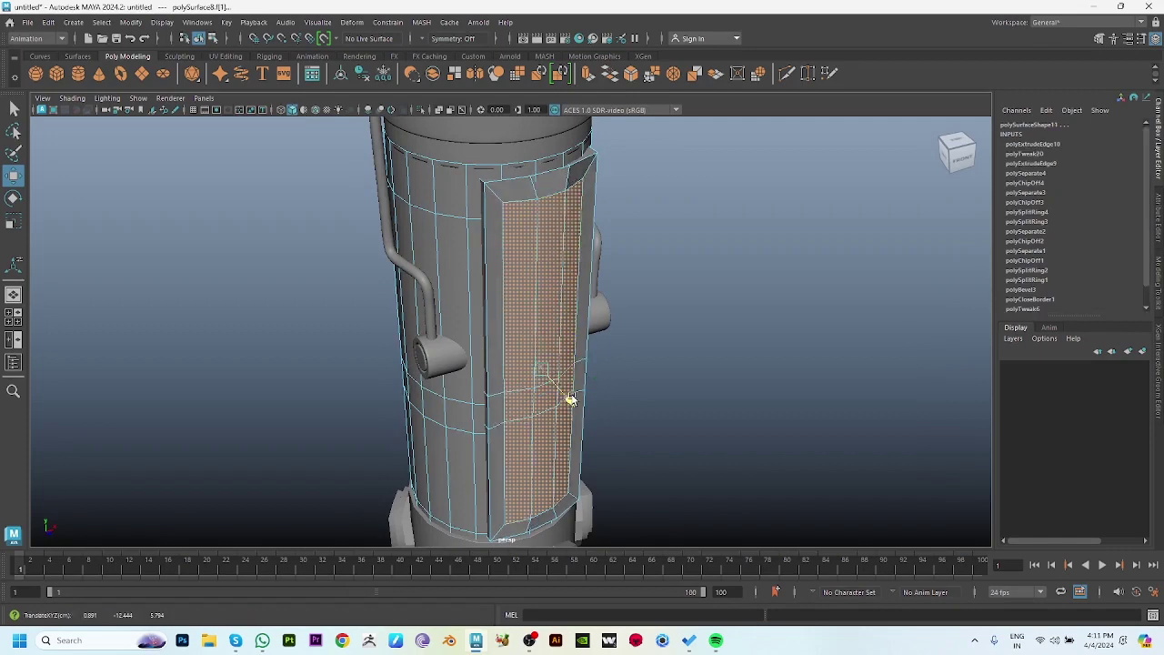
{"action": "mouse_move", "coordinate": [574, 396]}
{"action": "left_mouse_down", "text": "alt"}
{"action": "mouse_move", "coordinate": [772, 387]}
{"action": "mouse_move", "coordinate": [842, 304]}
{"action": "mouse_move", "coordinate": [663, 363]}
{"action": "mouse_move", "coordinate": [538, 372]}
{"action": "mouse_move", "coordinate": [518, 415]}
{"action": "left_mouse_up", "text": "alt"}
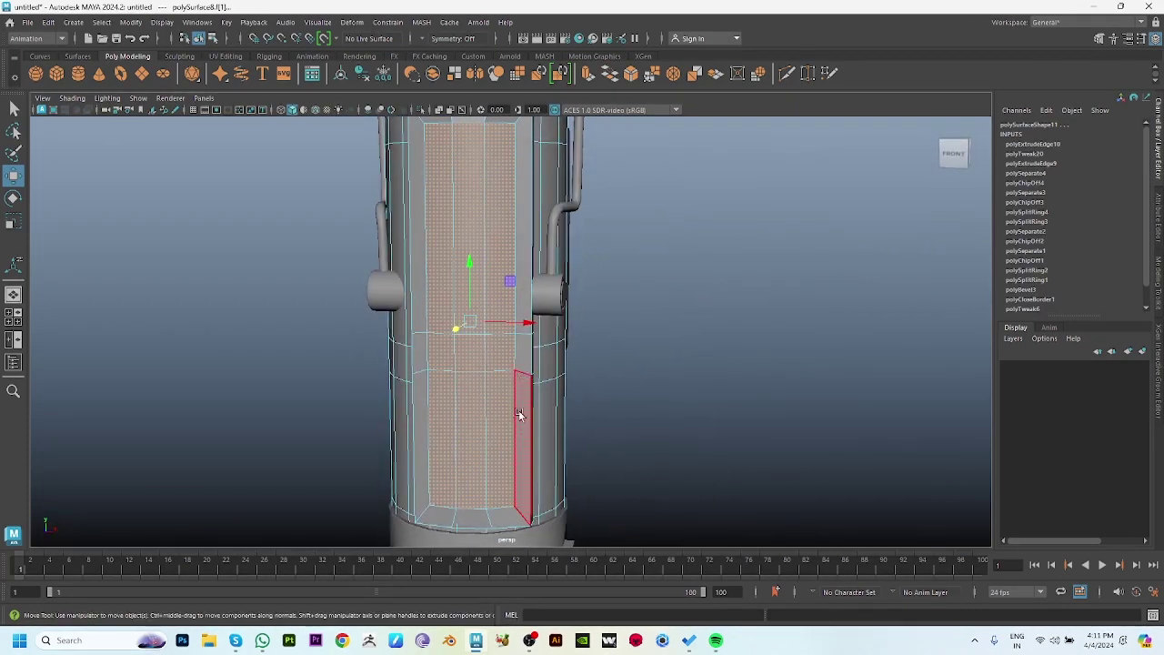
{"action": "mouse_move", "coordinate": [670, 367]}
{"action": "left_mouse_down", "text": "alt"}
{"action": "mouse_move", "coordinate": [615, 310]}
{"action": "mouse_move", "coordinate": [627, 364]}
{"action": "left_mouse_up", "text": "alt"}
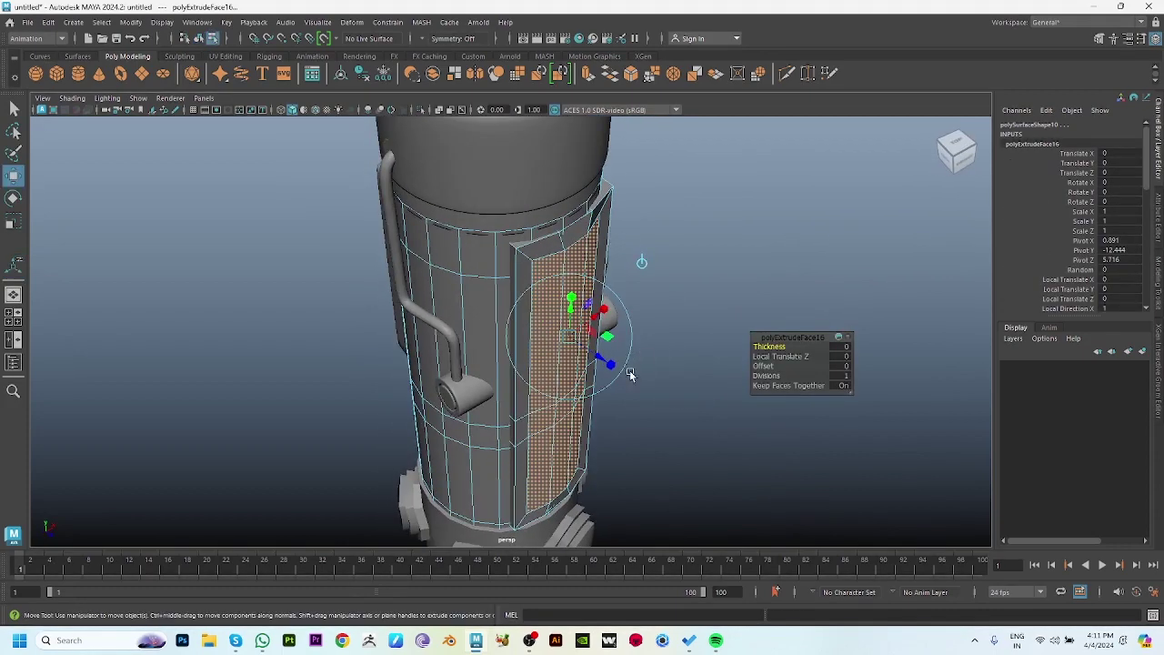
Extrude the panel faces and push the panel 0.75 units forward in Z.
{"action": "key", "text": "ctrl+e"}
{"action": "left_click_drag", "start_coordinate": [606, 415], "coordinate": [633, 318]}
{"action": "key", "text": "F8"}
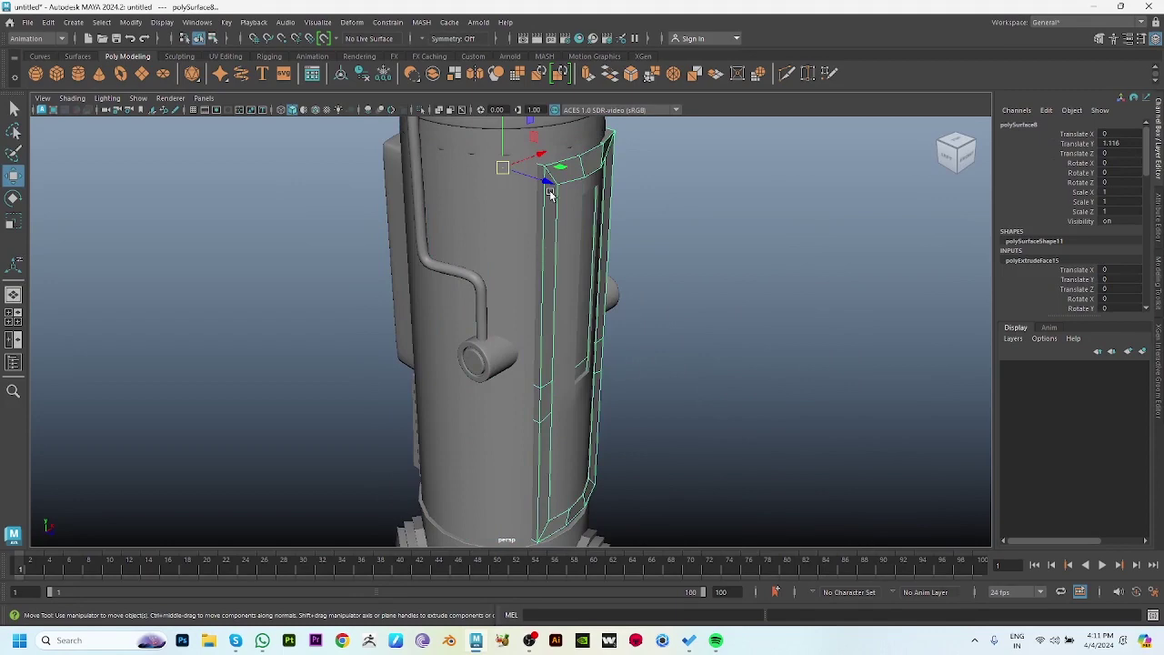
{"action": "mouse_move", "coordinate": [549, 194]}
{"action": "left_mouse_down"}
{"action": "mouse_move", "coordinate": [554, 185]}
{"action": "mouse_move", "coordinate": [726, 315]}
{"action": "mouse_move", "coordinate": [568, 313]}
{"action": "left_mouse_up"}
Rotate the panel to about -2.463 in Y so it sits against the body.
{"action": "key", "text": "F10"}
{"action": "left_click", "coordinate": [432, 345]}
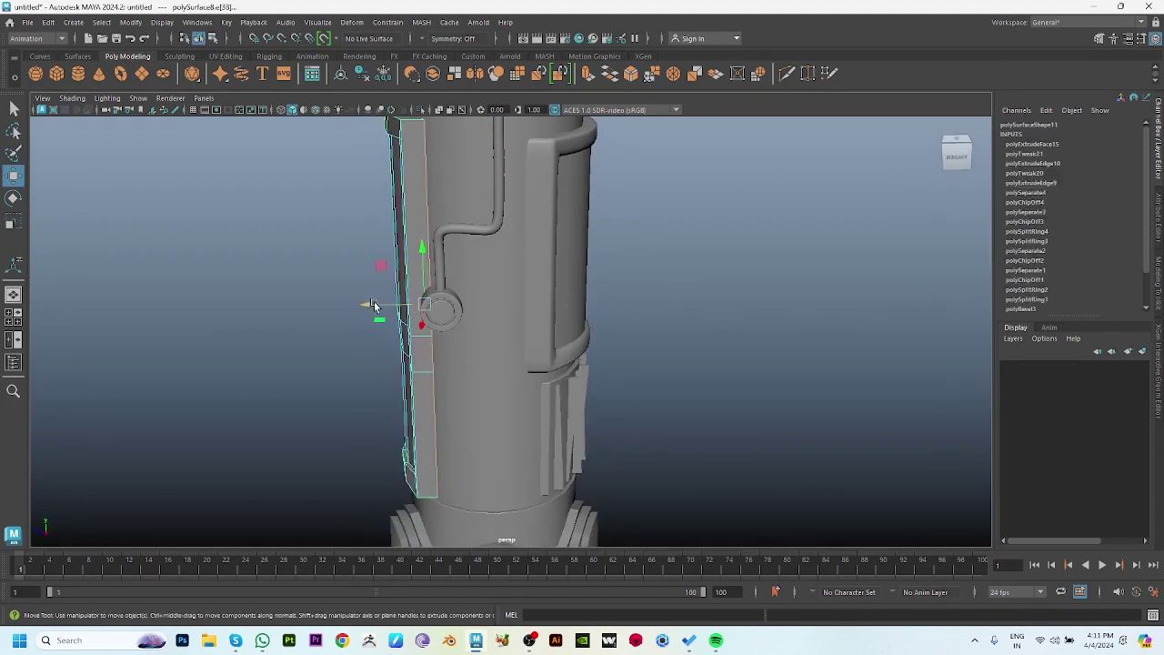
{"action": "left_click_drag", "start_coordinate": [395, 309], "coordinate": [465, 342], "text": "alt"}
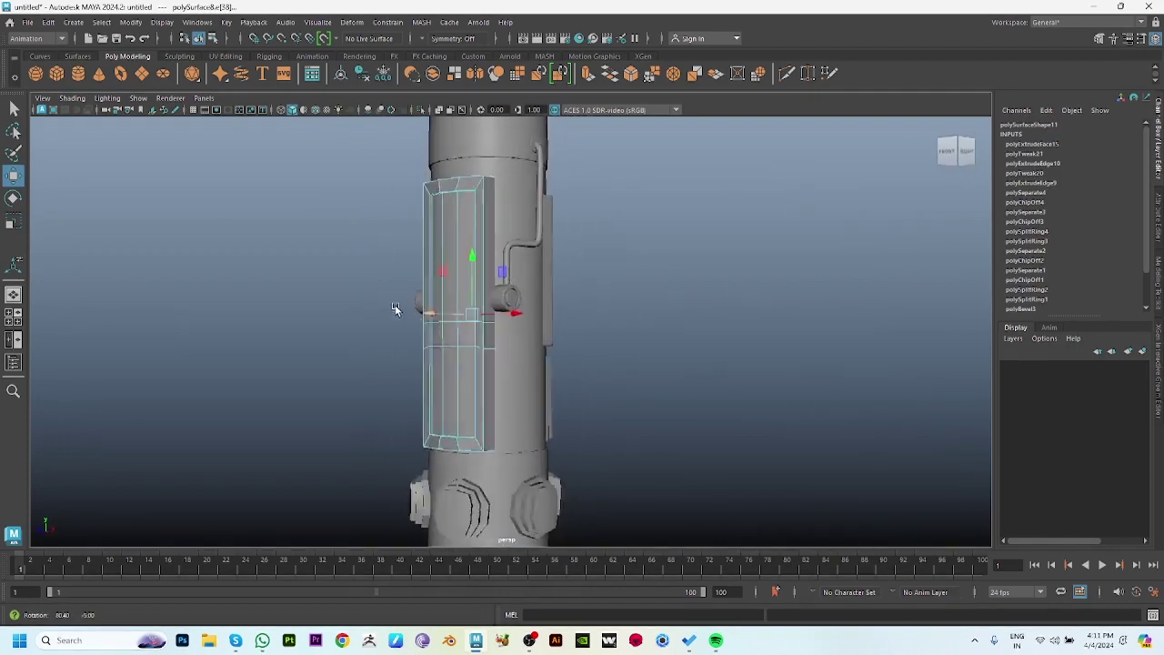
{"action": "key", "text": "F8"}
{"action": "mouse_move", "coordinate": [545, 211]}
{"action": "left_mouse_down", "text": "alt"}
{"action": "mouse_move", "coordinate": [617, 240]}
{"action": "mouse_move", "coordinate": [580, 280]}
{"action": "left_mouse_up", "text": "alt"}
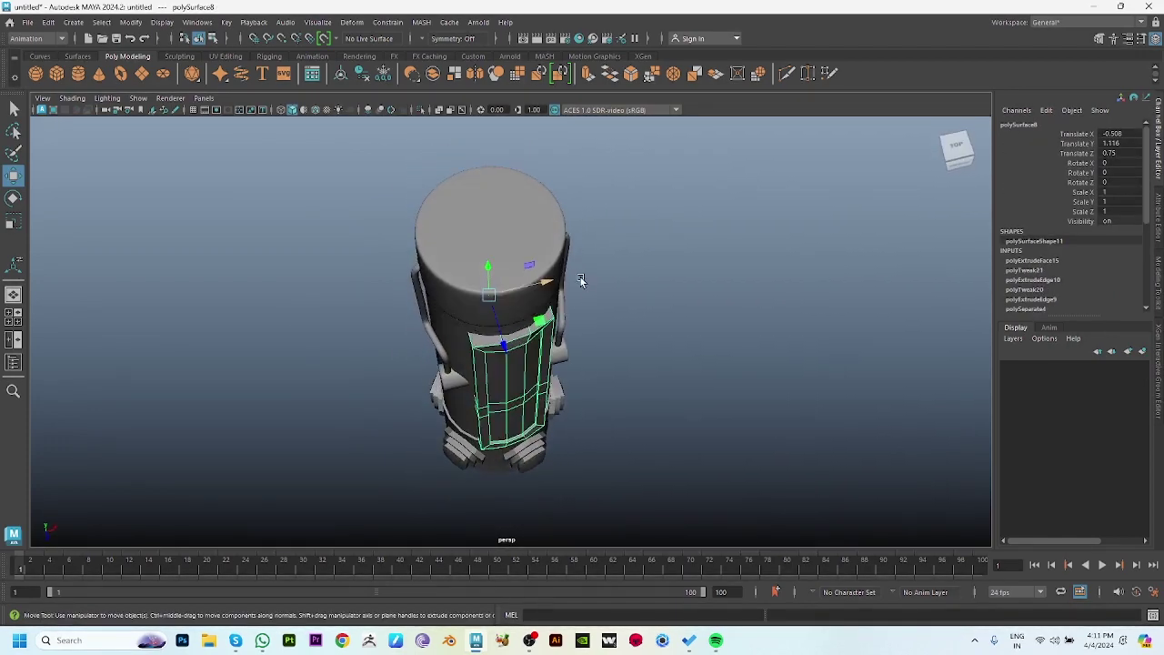
{"action": "mouse_move", "coordinate": [523, 338]}
{"action": "left_mouse_down"}
{"action": "mouse_move", "coordinate": [486, 315]}
{"action": "mouse_move", "coordinate": [546, 382]}
{"action": "left_mouse_up"}
Select the whole side pipe group via its round fitting.
{"action": "key", "text": "w"}
{"action": "scroll", "coordinate": [603, 467], "scroll_direction": "up", "scroll_amount": 3}
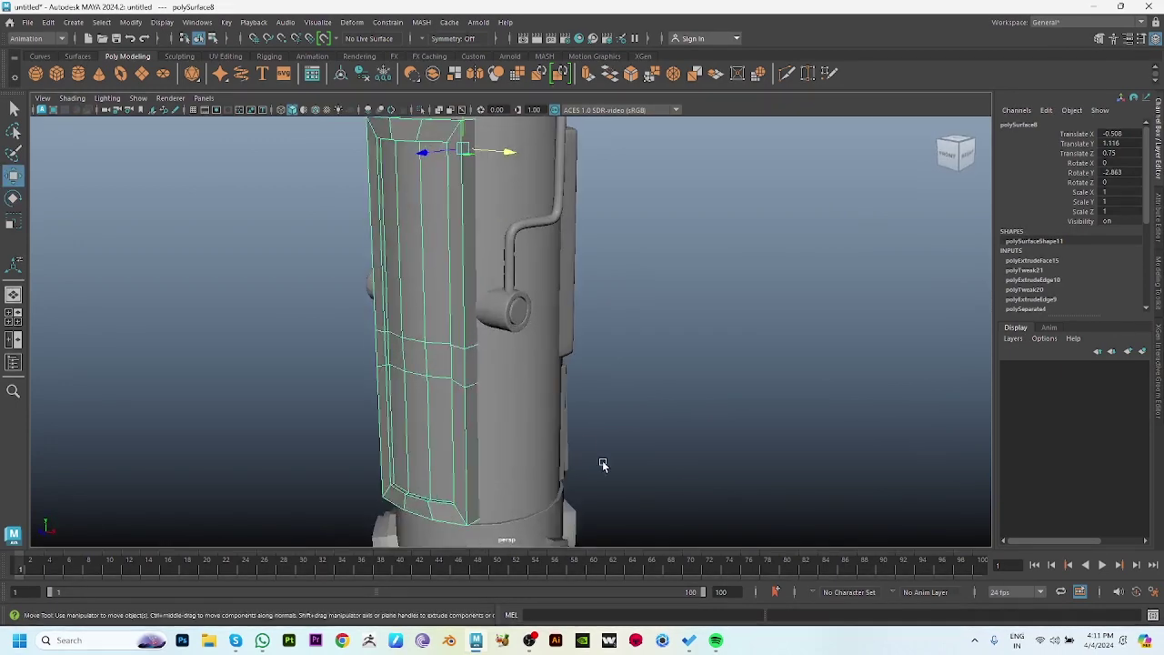
{"action": "left_click", "coordinate": [527, 317]}
{"action": "mouse_move", "coordinate": [527, 317]}
{"action": "left_mouse_down", "text": "alt"}
{"action": "mouse_move", "coordinate": [486, 358]}
{"action": "mouse_move", "coordinate": [612, 343]}
{"action": "mouse_move", "coordinate": [466, 338]}
{"action": "left_mouse_up", "text": "alt"}
{"action": "key", "text": "Up"}
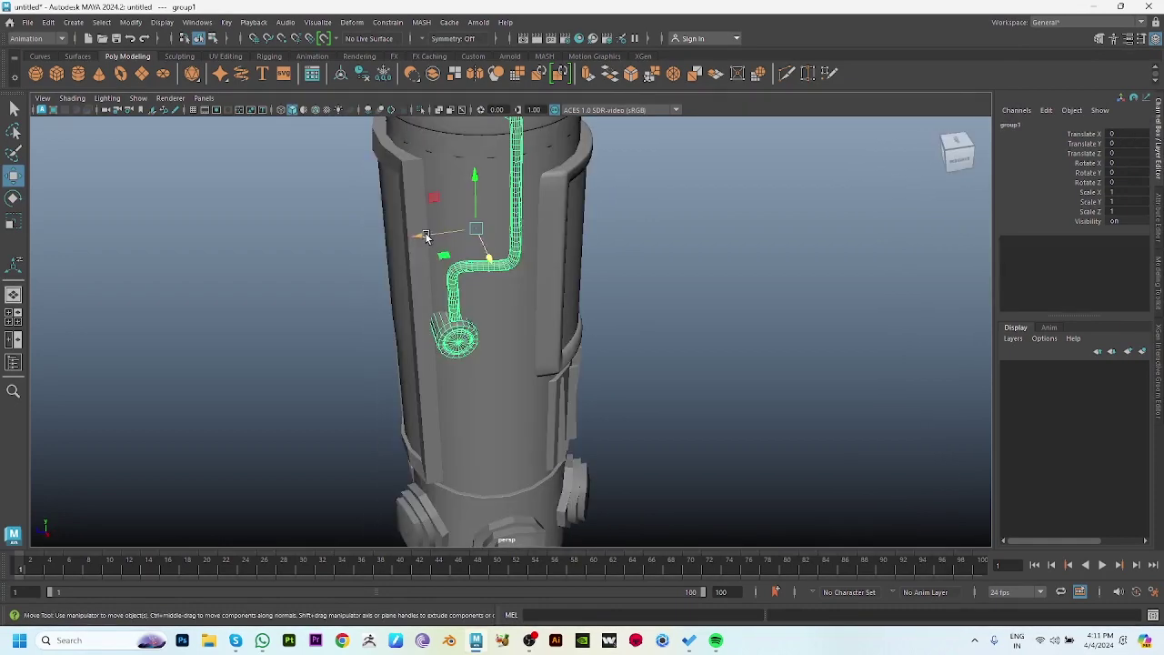
Slide group1 in along Z and the mirrored group2 to Translate X -10.734.
{"action": "mouse_move", "coordinate": [426, 236]}
{"action": "left_mouse_down"}
{"action": "mouse_move", "coordinate": [546, 273]}
{"action": "mouse_move", "coordinate": [646, 278]}
{"action": "mouse_move", "coordinate": [699, 320]}
{"action": "mouse_move", "coordinate": [597, 304]}
{"action": "mouse_move", "coordinate": [649, 351]}
{"action": "mouse_move", "coordinate": [717, 345]}
{"action": "mouse_move", "coordinate": [424, 303]}
{"action": "mouse_move", "coordinate": [607, 293]}
{"action": "mouse_move", "coordinate": [351, 295]}
{"action": "mouse_move", "coordinate": [642, 333]}
{"action": "mouse_move", "coordinate": [714, 614]}
{"action": "left_mouse_up"}
{"action": "left_click", "coordinate": [646, 279]}
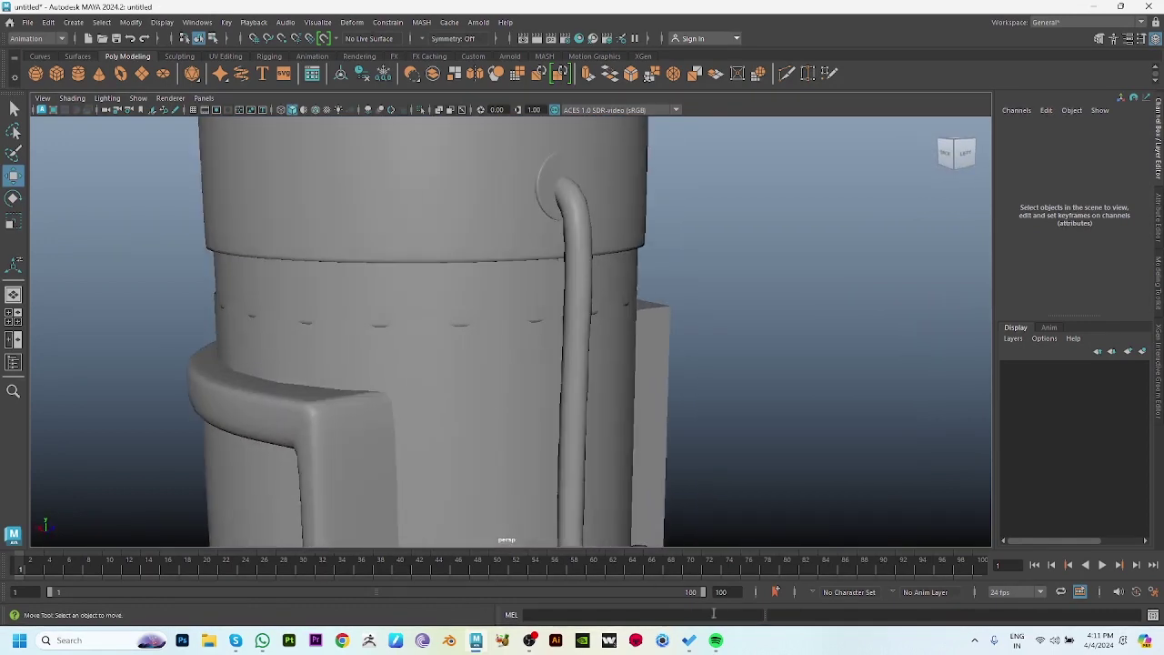
{"action": "left_click", "coordinate": [540, 191]}
{"action": "mouse_move", "coordinate": [554, 246]}
{"action": "left_mouse_down", "text": "alt"}
{"action": "mouse_move", "coordinate": [603, 261]}
{"action": "mouse_move", "coordinate": [566, 262]}
{"action": "left_mouse_up", "text": "alt"}
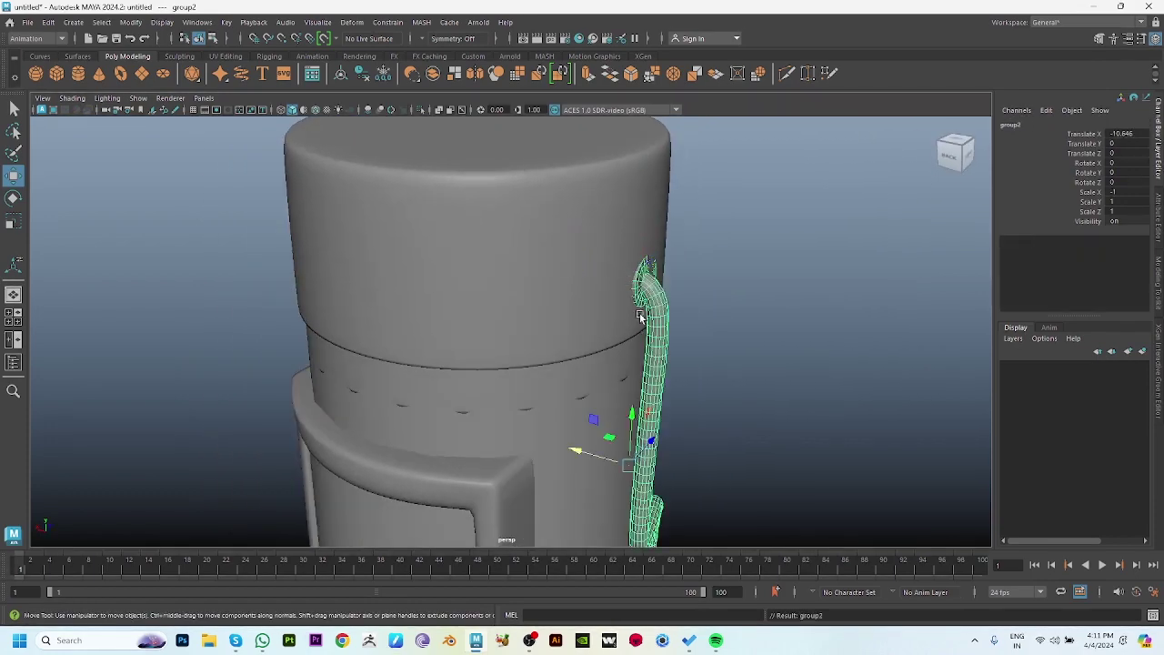
{"action": "mouse_move", "coordinate": [593, 455]}
{"action": "left_mouse_down"}
{"action": "mouse_move", "coordinate": [707, 385]}
{"action": "mouse_move", "coordinate": [588, 443]}
{"action": "left_mouse_up"}
{"action": "key", "text": "super"}
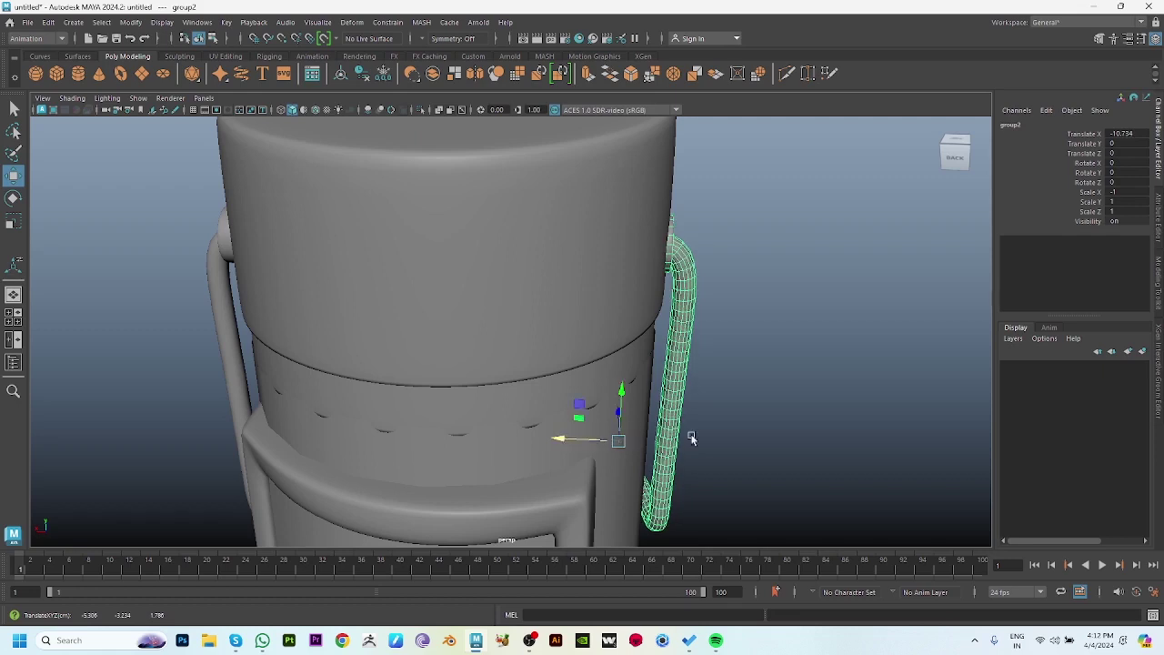
{"action": "left_click", "coordinate": [634, 392]}
{"action": "mouse_move", "coordinate": [634, 392]}
{"action": "left_mouse_down", "text": "alt"}
{"action": "mouse_move", "coordinate": [431, 370]}
{"action": "mouse_move", "coordinate": [590, 387]}
{"action": "mouse_move", "coordinate": [810, 385]}
{"action": "mouse_move", "coordinate": [522, 355]}
{"action": "mouse_move", "coordinate": [609, 365]}
{"action": "left_mouse_up", "text": "alt"}
Select the front panel's edge loops for bevelling.
{"action": "left_click", "coordinate": [514, 346]}
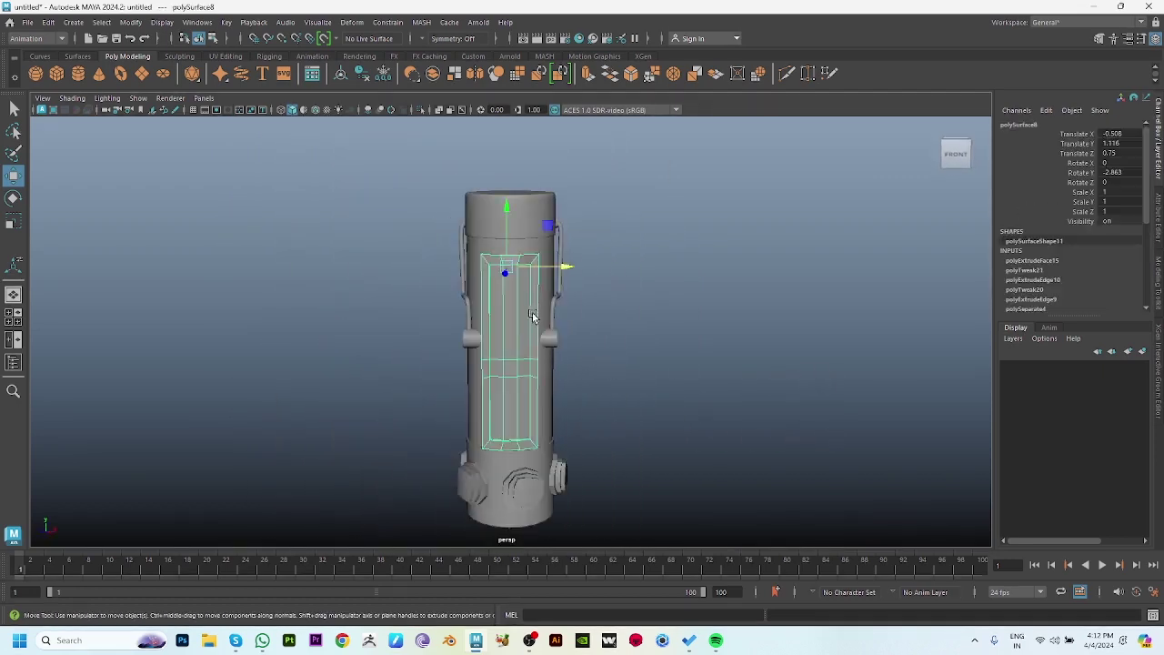
{"action": "left_click", "coordinate": [650, 382]}
{"action": "scroll", "coordinate": [519, 312], "scroll_direction": "up", "scroll_amount": 3}
{"action": "left_click", "coordinate": [504, 324]}
{"action": "scroll", "coordinate": [505, 325], "scroll_direction": "up", "scroll_amount": 2}
{"action": "right_click_drag", "start_coordinate": [504, 325], "coordinate": [505, 273]}
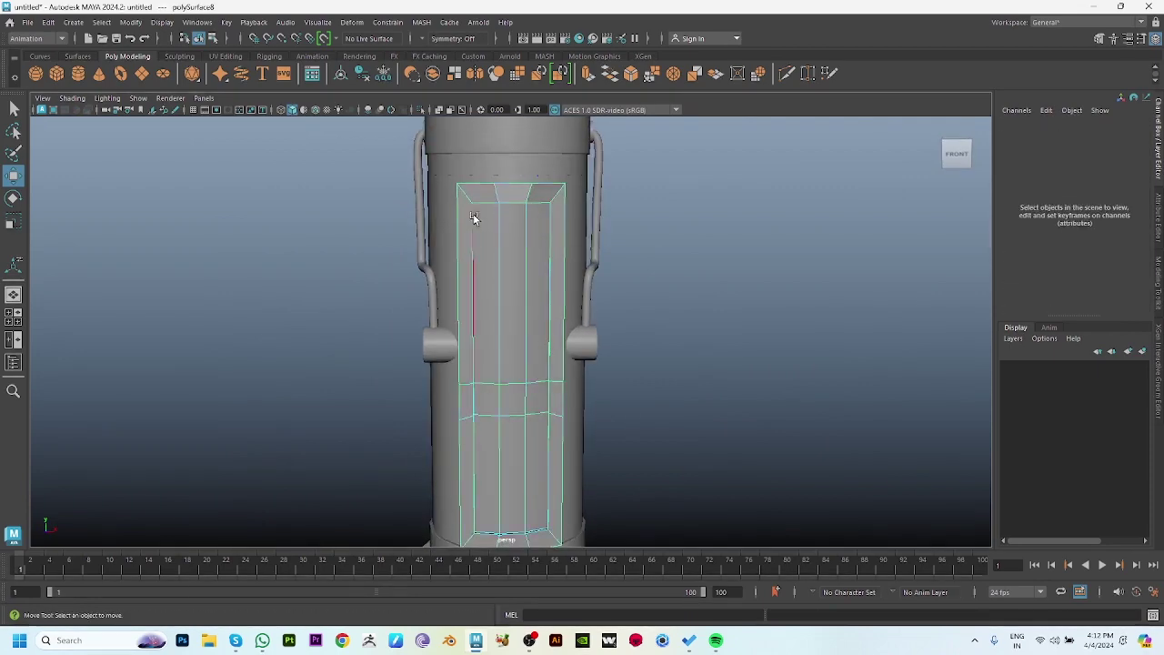
{"action": "left_click", "coordinate": [477, 228]}
{"action": "left_click_drag", "start_coordinate": [471, 192], "coordinate": [503, 250], "text": "alt"}
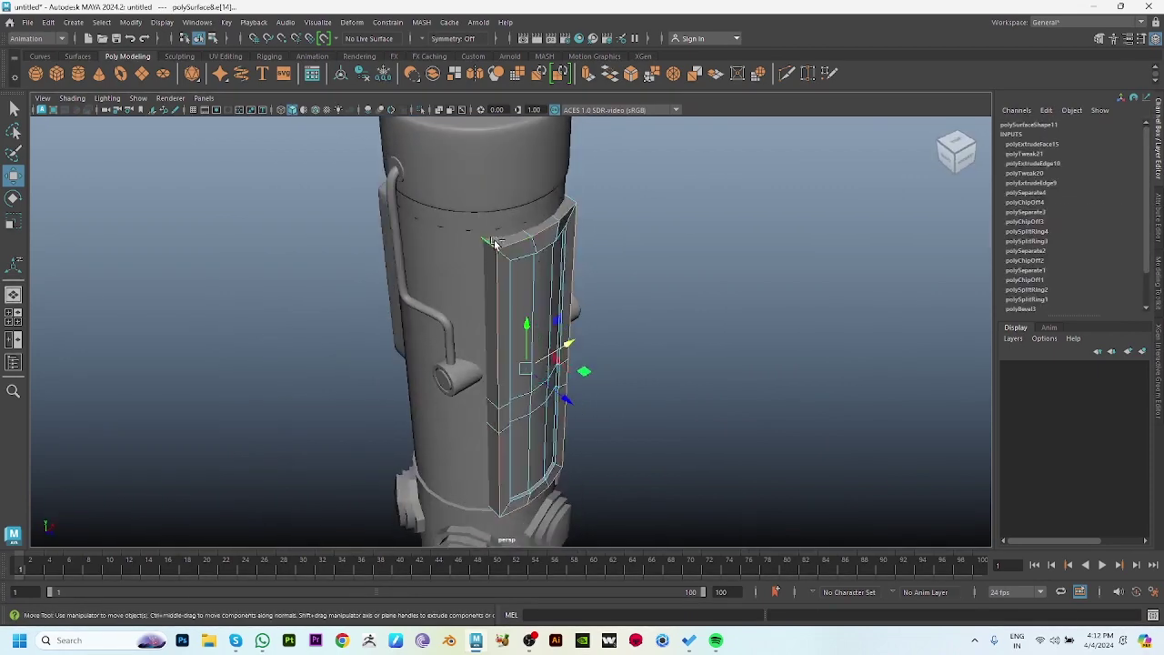
{"action": "mouse_move", "coordinate": [571, 261]}
{"action": "left_mouse_down", "text": "alt"}
{"action": "mouse_move", "coordinate": [558, 223]}
{"action": "mouse_move", "coordinate": [546, 225]}
{"action": "left_mouse_up", "text": "alt"}
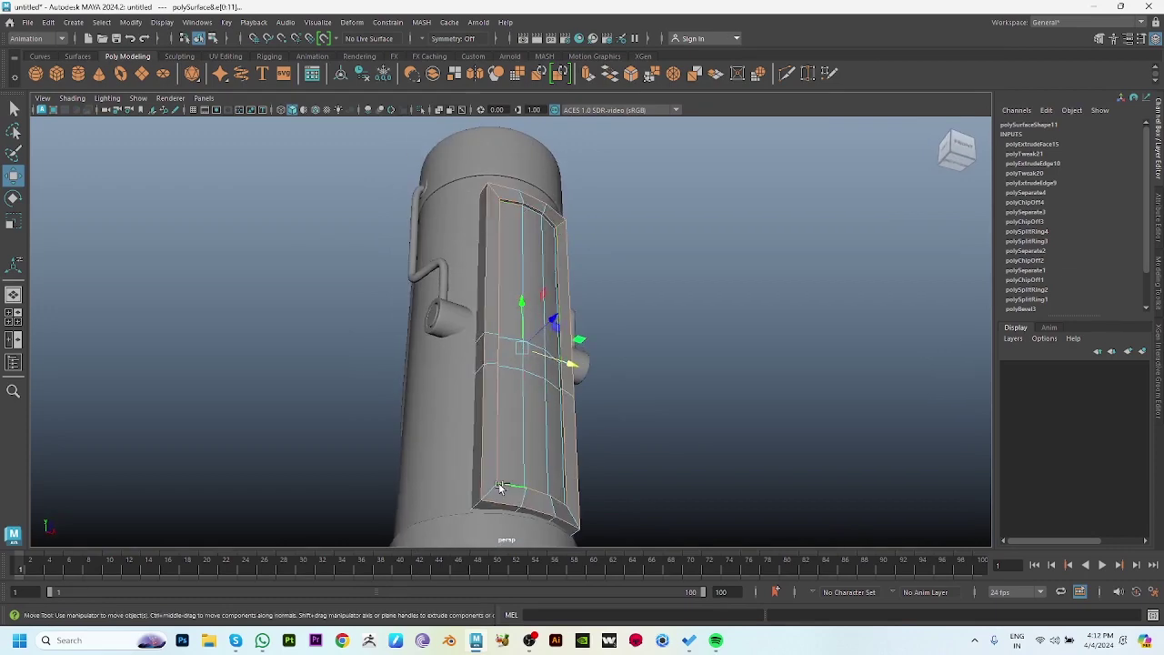
{"action": "mouse_move", "coordinate": [601, 511]}
{"action": "left_mouse_down", "text": "alt"}
{"action": "mouse_move", "coordinate": [559, 507]}
{"action": "mouse_move", "coordinate": [572, 544]}
{"action": "mouse_move", "coordinate": [467, 512]}
{"action": "mouse_move", "coordinate": [509, 436]}
{"action": "mouse_move", "coordinate": [626, 371]}
{"action": "mouse_move", "coordinate": [559, 389]}
{"action": "mouse_move", "coordinate": [547, 410]}
{"action": "left_mouse_up", "text": "alt"}
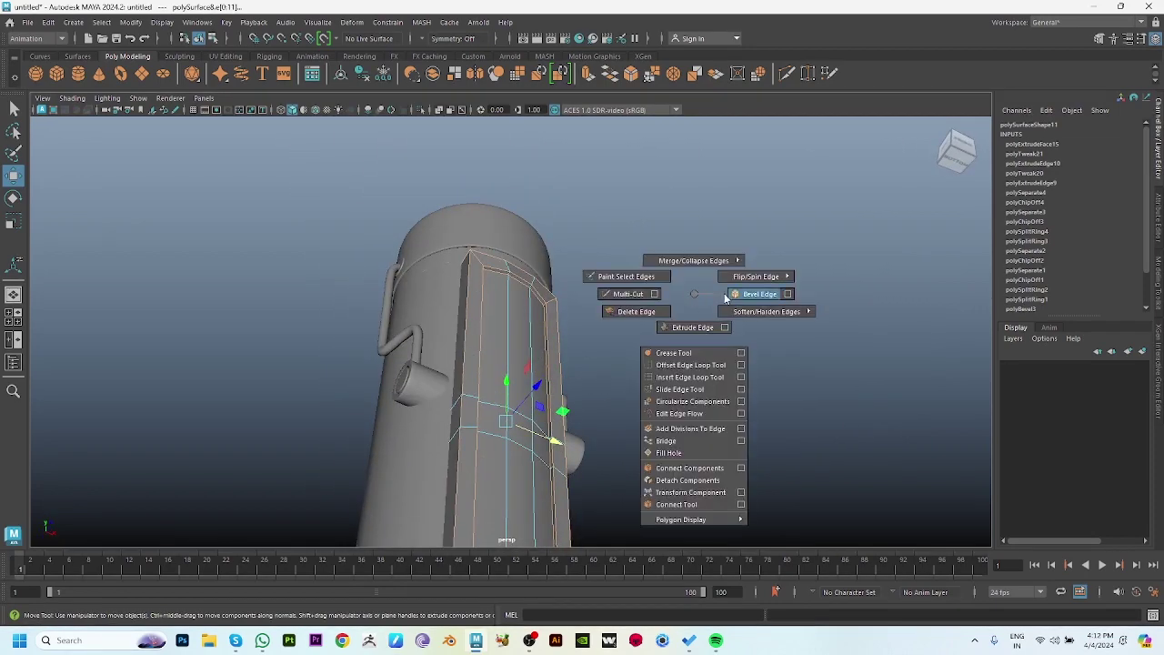
Bevel the selected panel edges and inspect the fully assembled bottle.
{"action": "right_click_drag", "start_coordinate": [693, 295], "coordinate": [733, 301], "text": "shift"}
{"action": "left_click_drag", "start_coordinate": [688, 343], "coordinate": [519, 346], "text": "alt"}
{"action": "left_click", "coordinate": [829, 385]}
{"action": "right_click_drag", "start_coordinate": [828, 385], "coordinate": [471, 353], "text": "alt"}
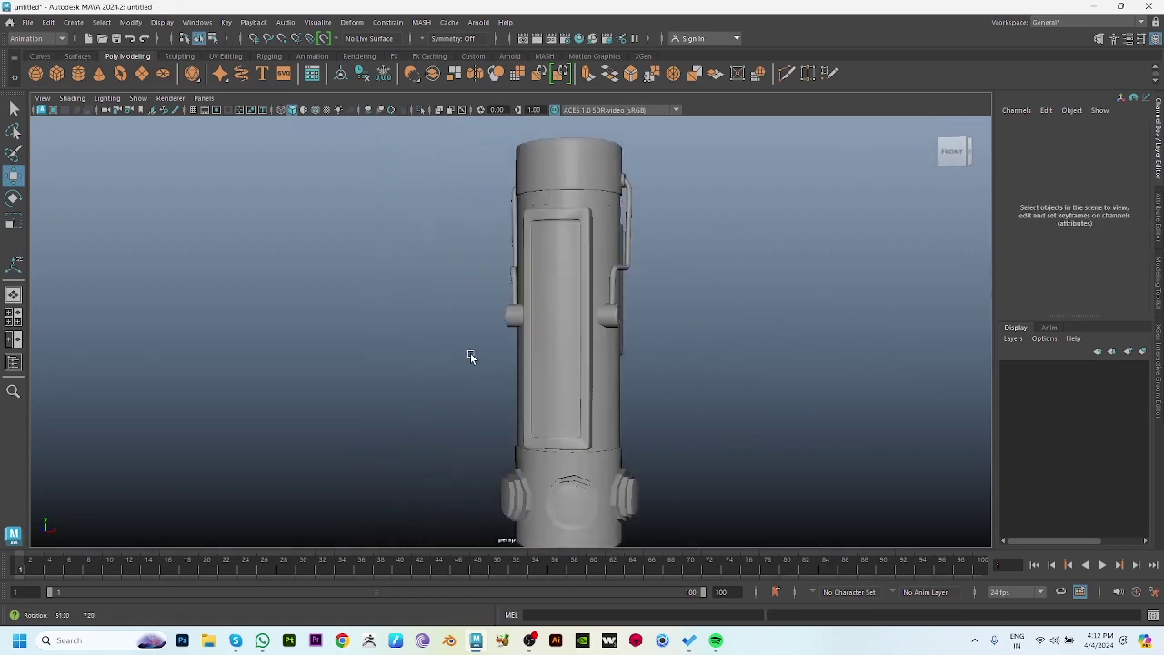
{"action": "left_click_drag", "start_coordinate": [470, 353], "coordinate": [497, 359], "text": "alt"}
{"action": "left_click", "coordinate": [498, 359]}
{"action": "left_click", "coordinate": [615, 362]}
{"action": "mouse_move", "coordinate": [616, 363]}
{"action": "left_mouse_down", "text": "alt"}
{"action": "mouse_move", "coordinate": [540, 365]}
{"action": "mouse_move", "coordinate": [754, 360]}
{"action": "mouse_move", "coordinate": [446, 352]}
{"action": "mouse_move", "coordinate": [567, 411]}
{"action": "mouse_move", "coordinate": [652, 391]}
{"action": "mouse_move", "coordinate": [634, 367]}
{"action": "mouse_move", "coordinate": [419, 366]}
{"action": "left_mouse_up", "text": "alt"}
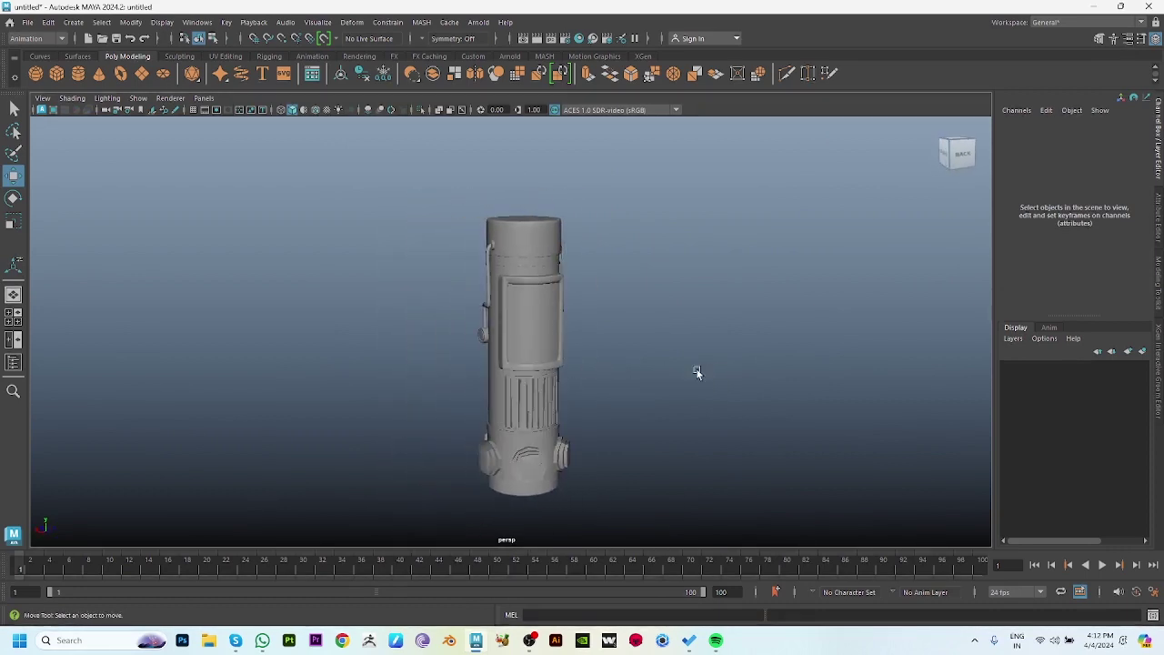
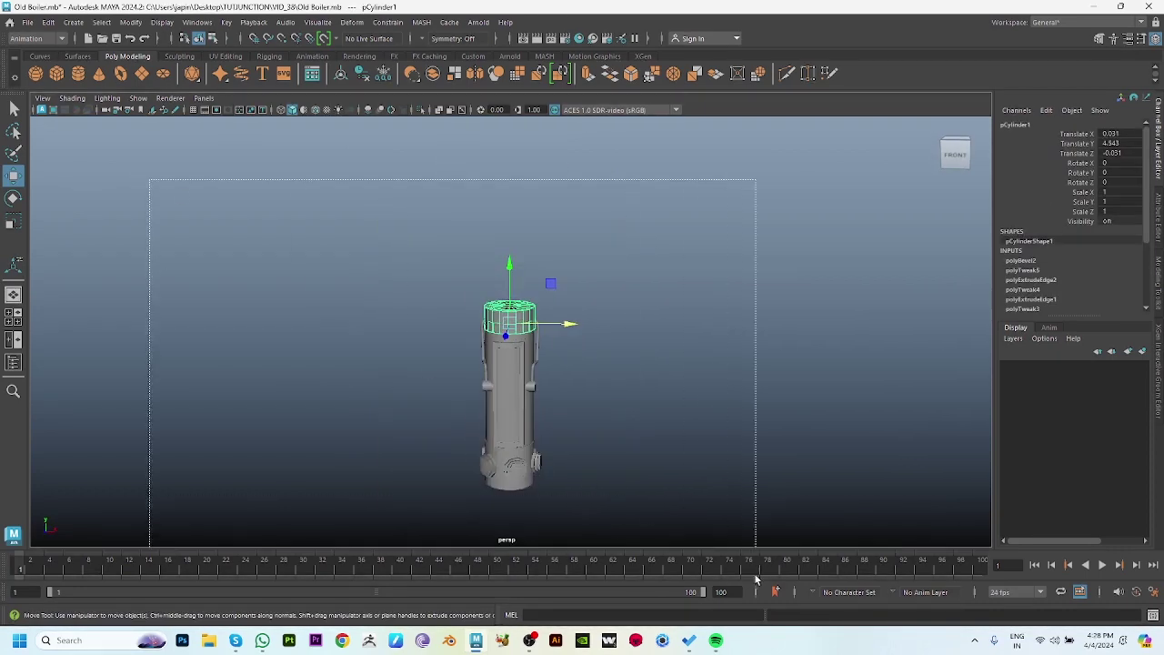
Connect a Checker texture to the blinn1 material's Color and turn on textured display.
{"action": "left_click", "coordinate": [356, 57]}
{"action": "key", "text": "ctrl+a"}
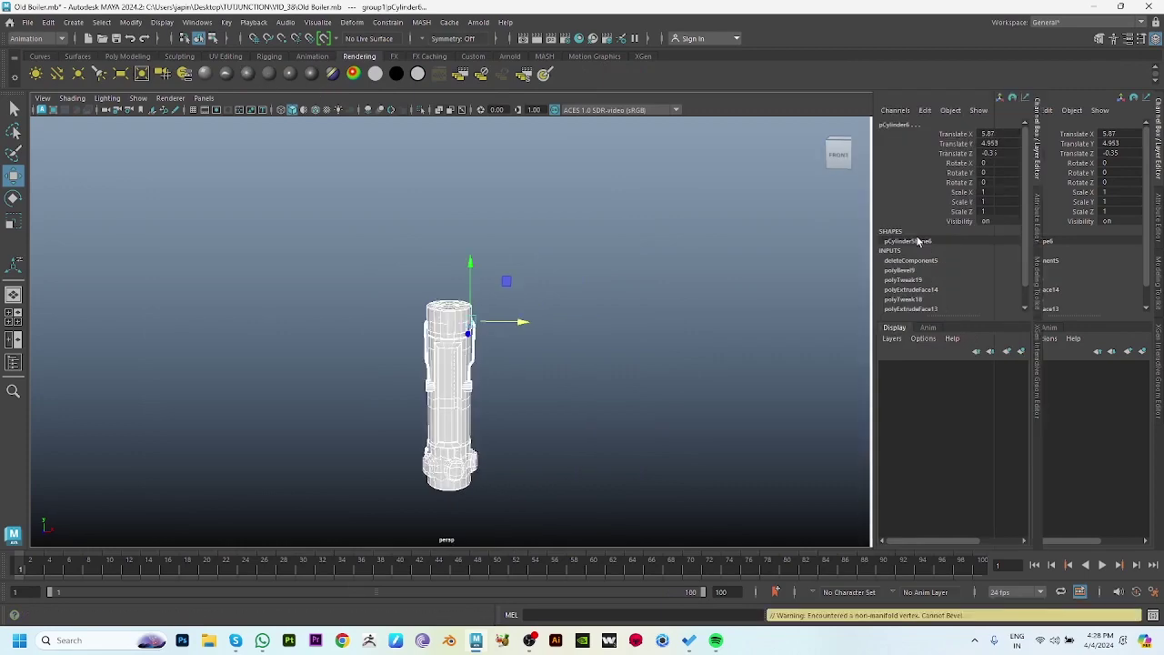
{"action": "left_click", "coordinate": [1147, 123]}
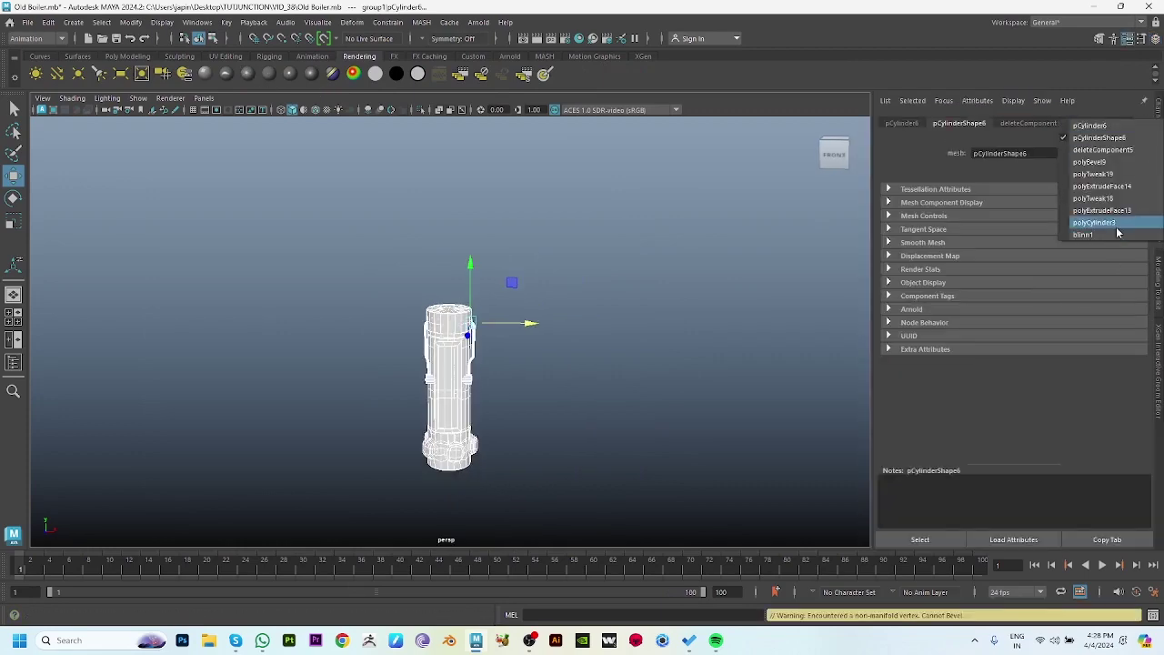
{"action": "left_click", "coordinate": [1118, 226]}
{"action": "left_click", "coordinate": [1126, 259]}
{"action": "left_click", "coordinate": [501, 289]}
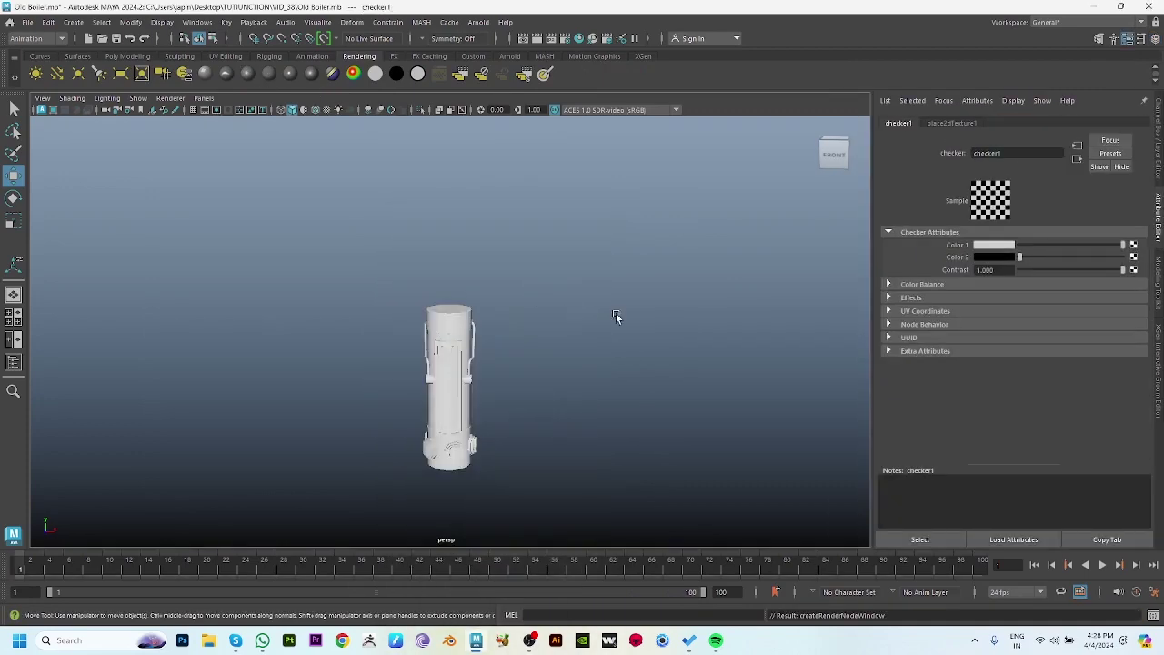
{"action": "key", "text": "6"}
{"action": "left_click", "coordinate": [524, 344]}
Select the top cylinder, turn off textures, and switch to the Modeling menu set and UV Editing workspace.
{"action": "left_click", "coordinate": [475, 331]}
{"action": "scroll", "coordinate": [618, 447], "scroll_direction": "up", "scroll_amount": 3}
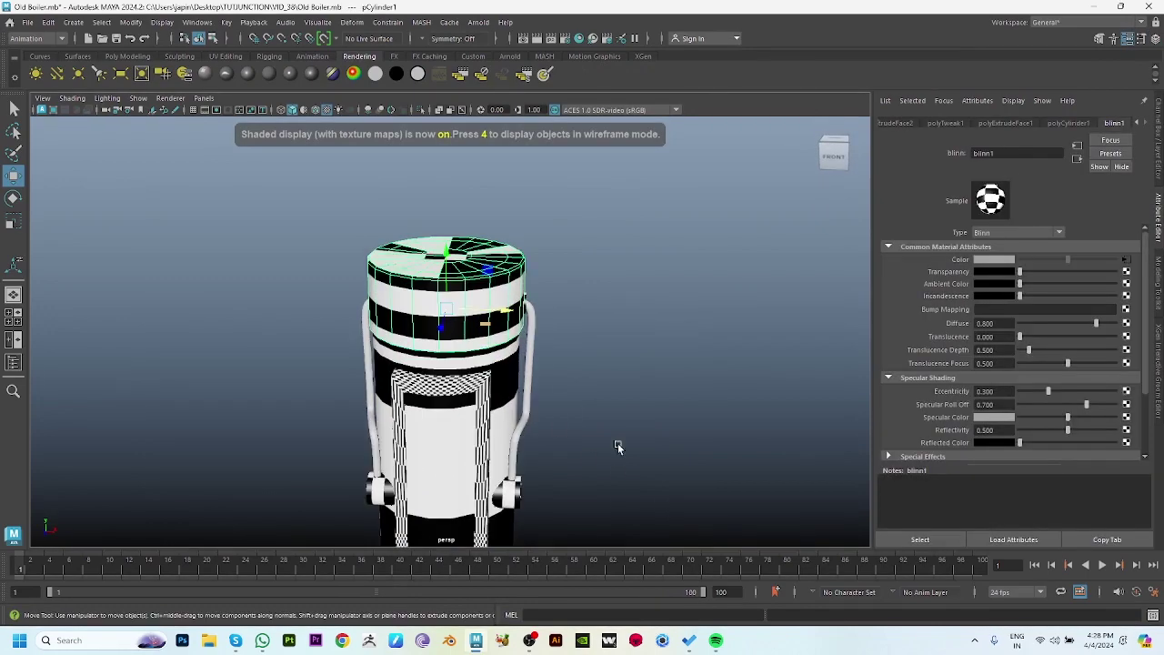
{"action": "key", "text": "5"}
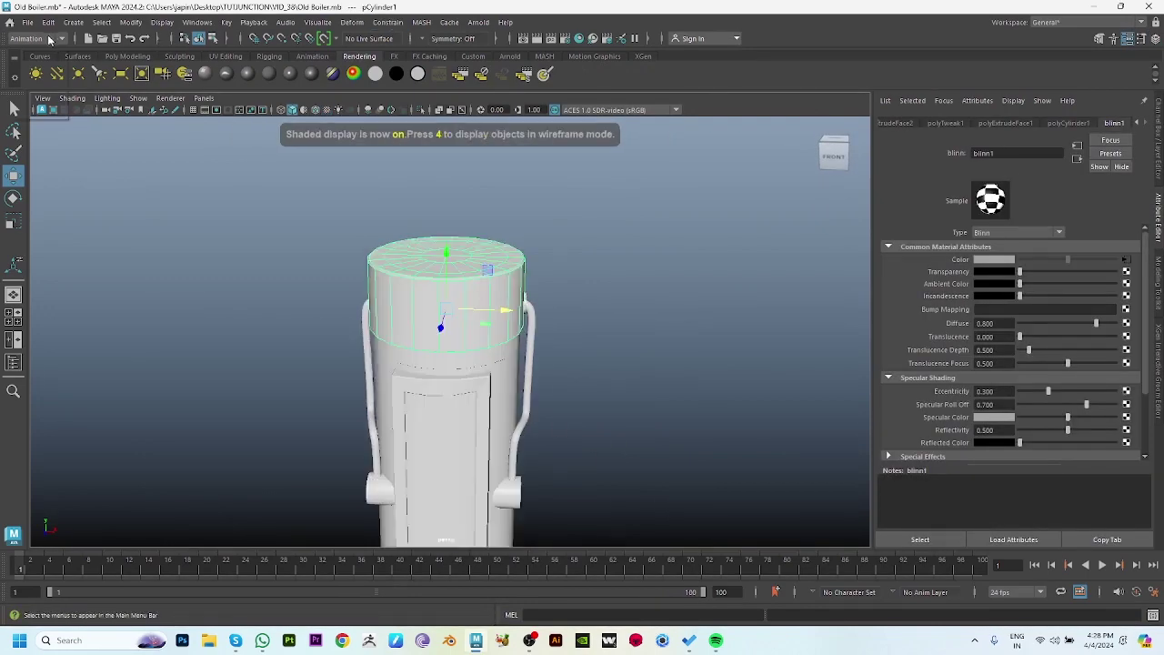
{"action": "left_click", "coordinate": [50, 40]}
{"action": "left_click", "coordinate": [34, 51]}
{"action": "left_click", "coordinate": [1037, 22]}
{"action": "left_click", "coordinate": [1039, 133]}
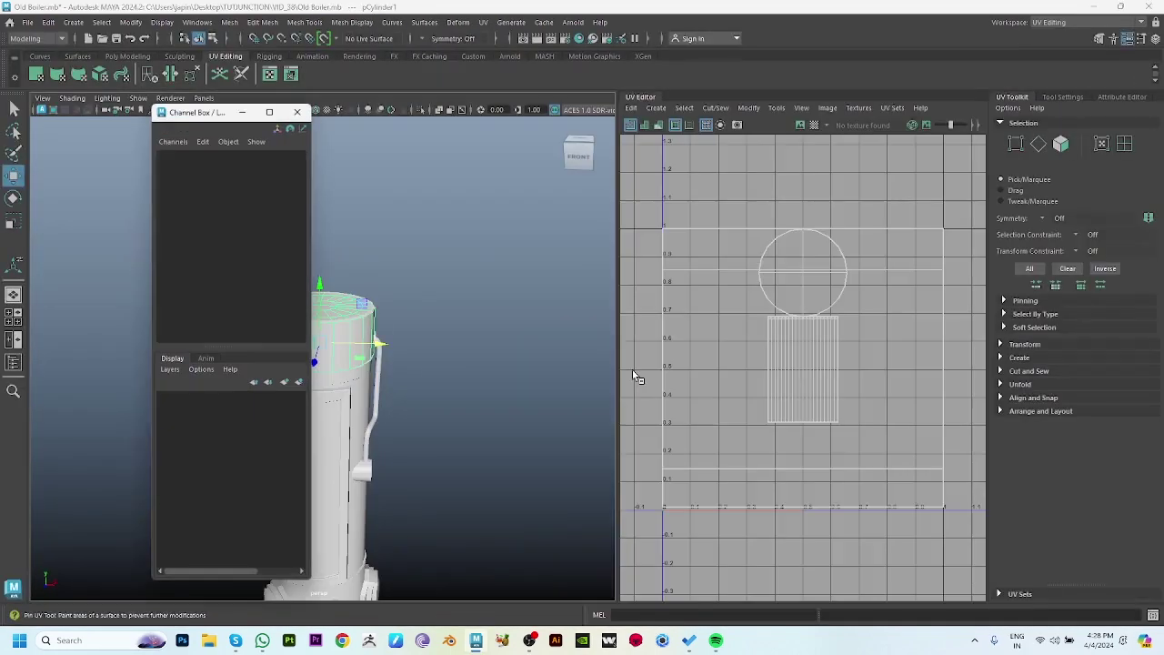
Apply a Y-axis planar projection to the top cylinder's faces.
{"action": "key", "text": "ctrl+a"}
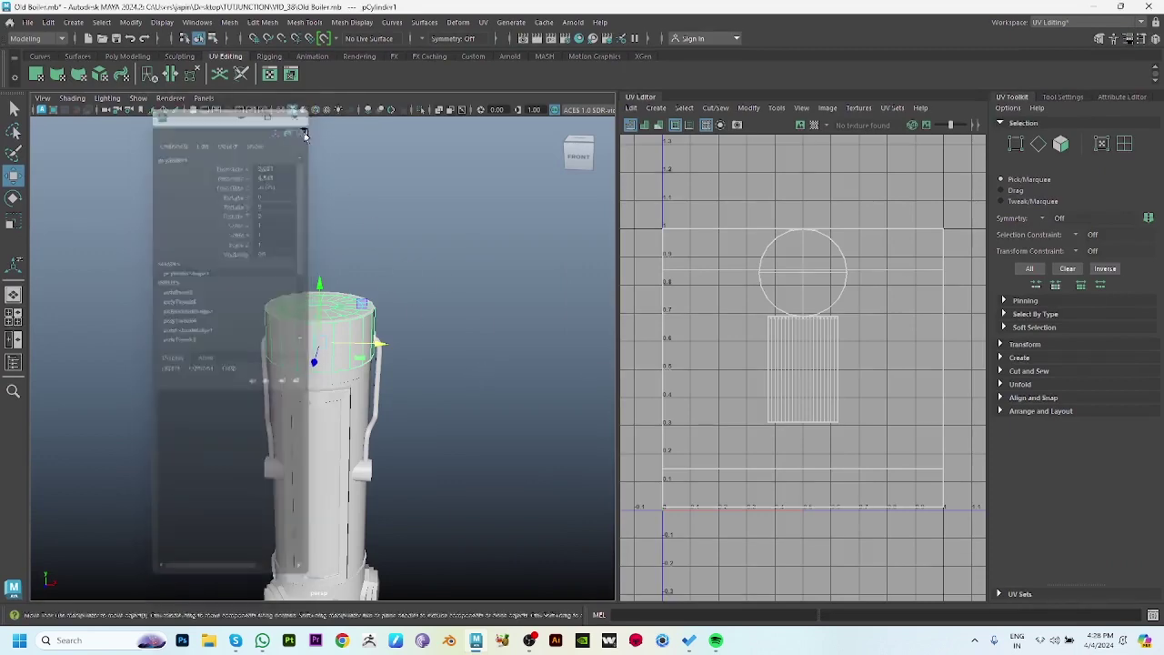
{"action": "key", "text": "f"}
{"action": "key", "text": "f"}
{"action": "right_click_drag", "start_coordinate": [809, 350], "coordinate": [947, 251], "text": "shift"}
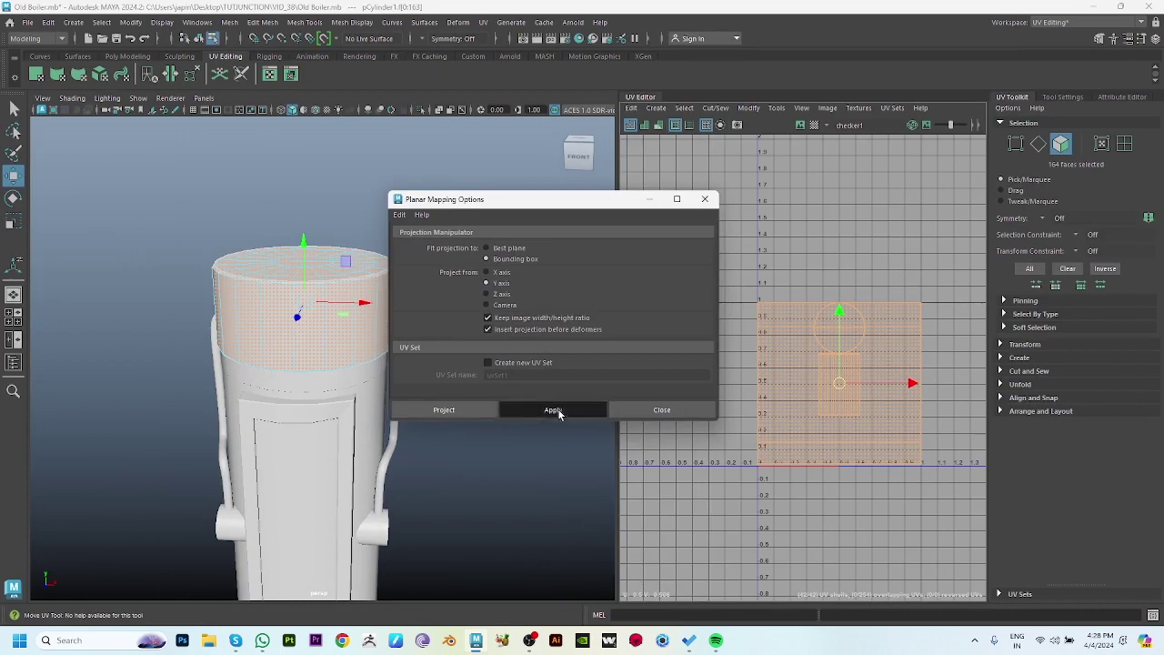
{"action": "left_click", "coordinate": [559, 411]}
{"action": "left_click", "coordinate": [693, 411]}
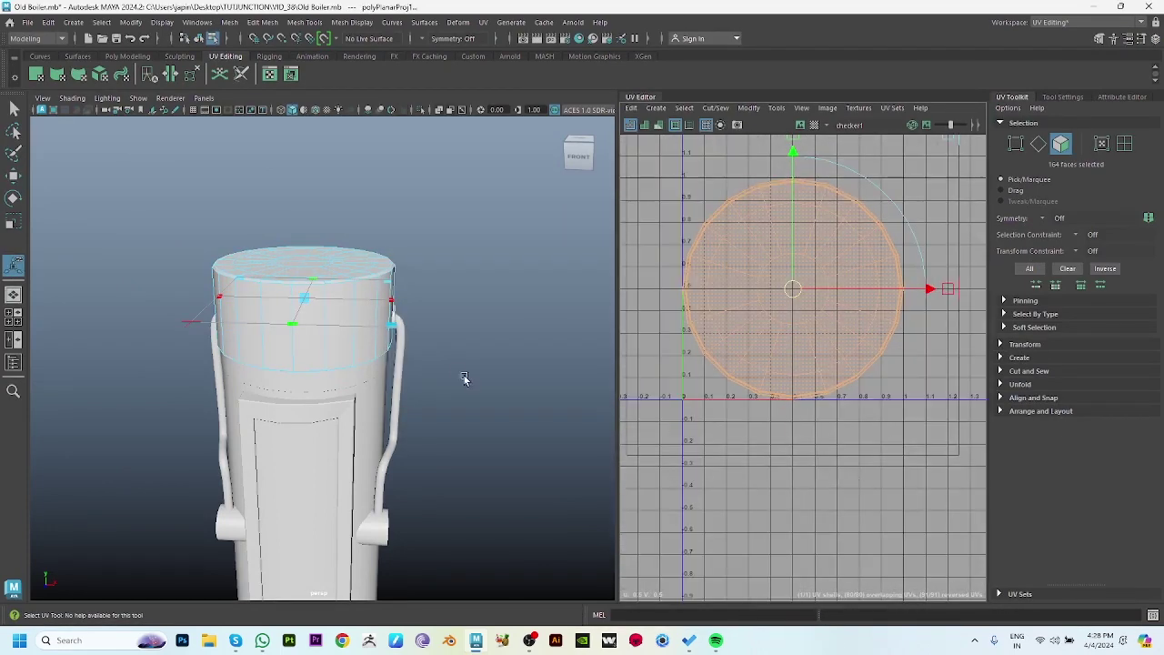
Orbit down onto the cylinder top and select an edge on its rim.
{"action": "scroll", "coordinate": [446, 355], "scroll_direction": "up", "scroll_amount": 3}
{"action": "scroll", "coordinate": [520, 347], "scroll_direction": "up", "scroll_amount": 2}
{"action": "scroll", "coordinate": [388, 341], "scroll_direction": "up", "scroll_amount": 3}
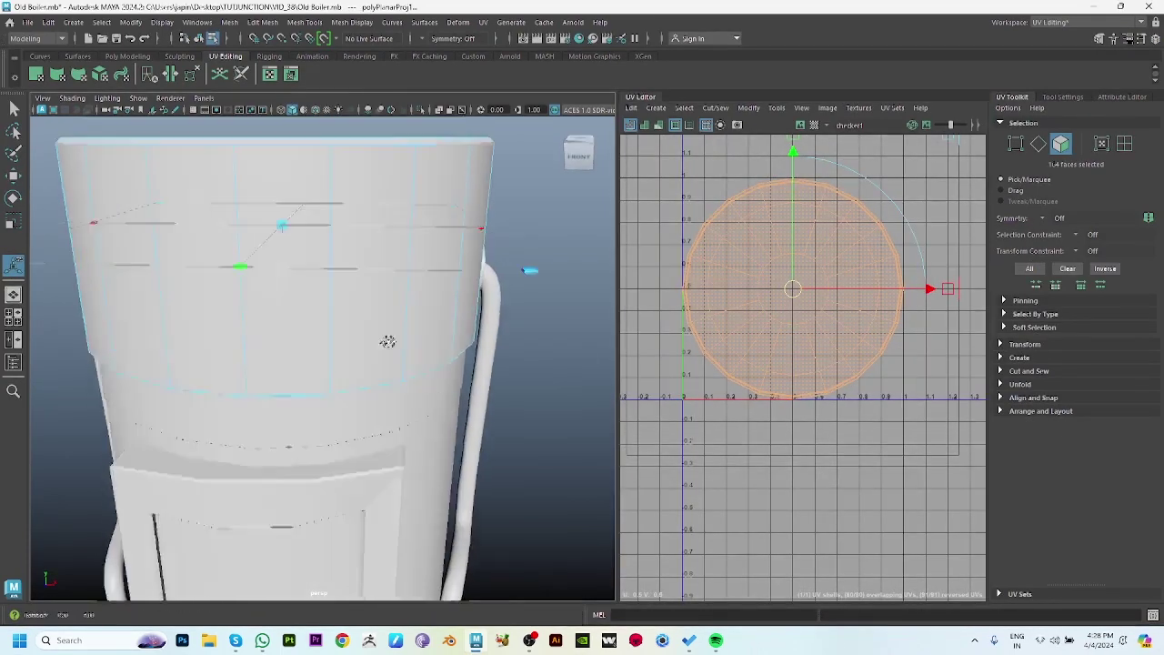
{"action": "left_click_drag", "start_coordinate": [388, 341], "coordinate": [317, 364], "text": "alt"}
{"action": "right_click_drag", "start_coordinate": [281, 314], "coordinate": [281, 279]}
{"action": "key", "text": "w"}
{"action": "left_click", "coordinate": [271, 324]}
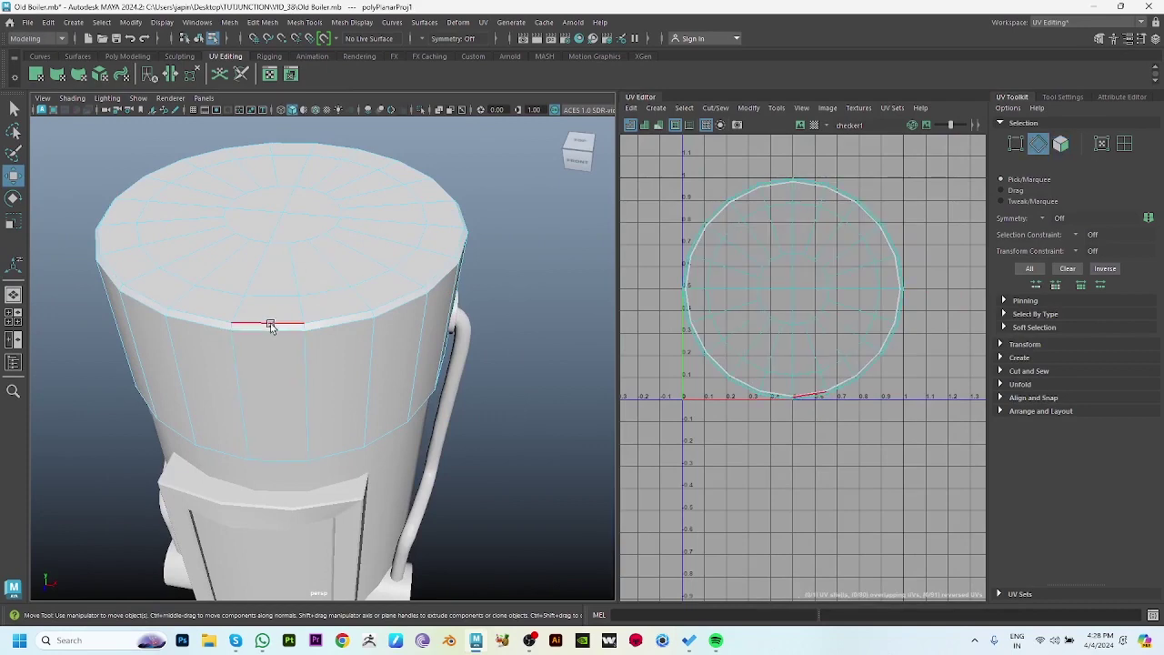
Cut UVs along the rim edge loops and move the upper and lower shells apart.
{"action": "double_click", "coordinate": [271, 325]}
{"action": "left_click_drag", "start_coordinate": [271, 324], "coordinate": [297, 266], "text": "alt"}
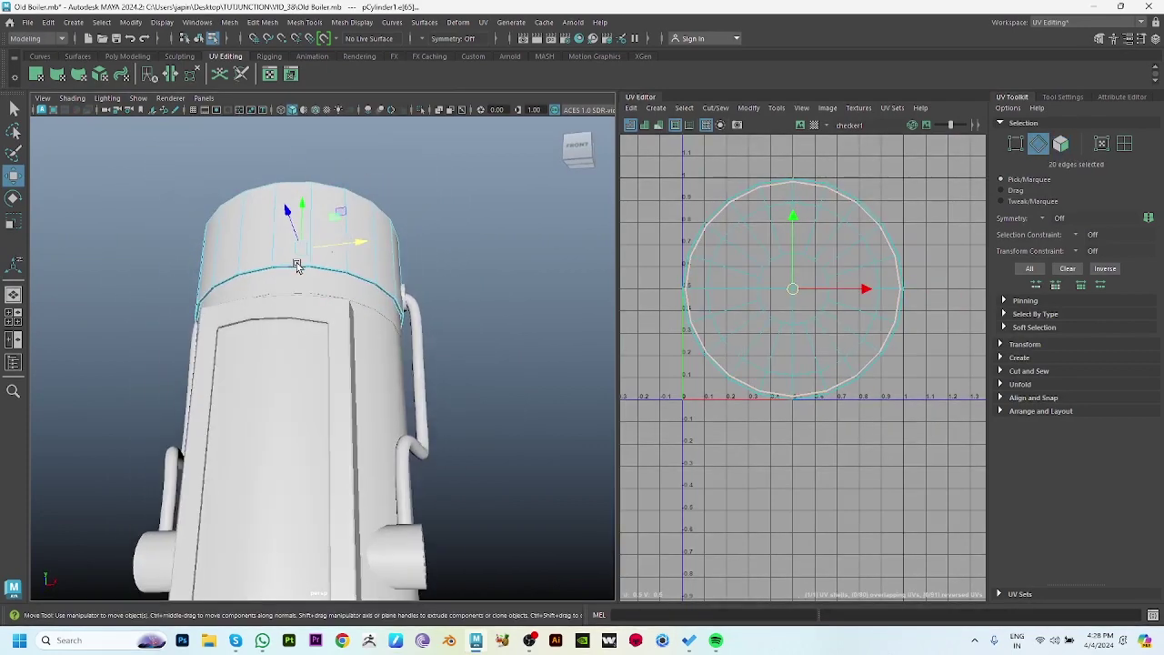
{"action": "right_click_drag", "start_coordinate": [297, 266], "coordinate": [378, 363], "text": "alt"}
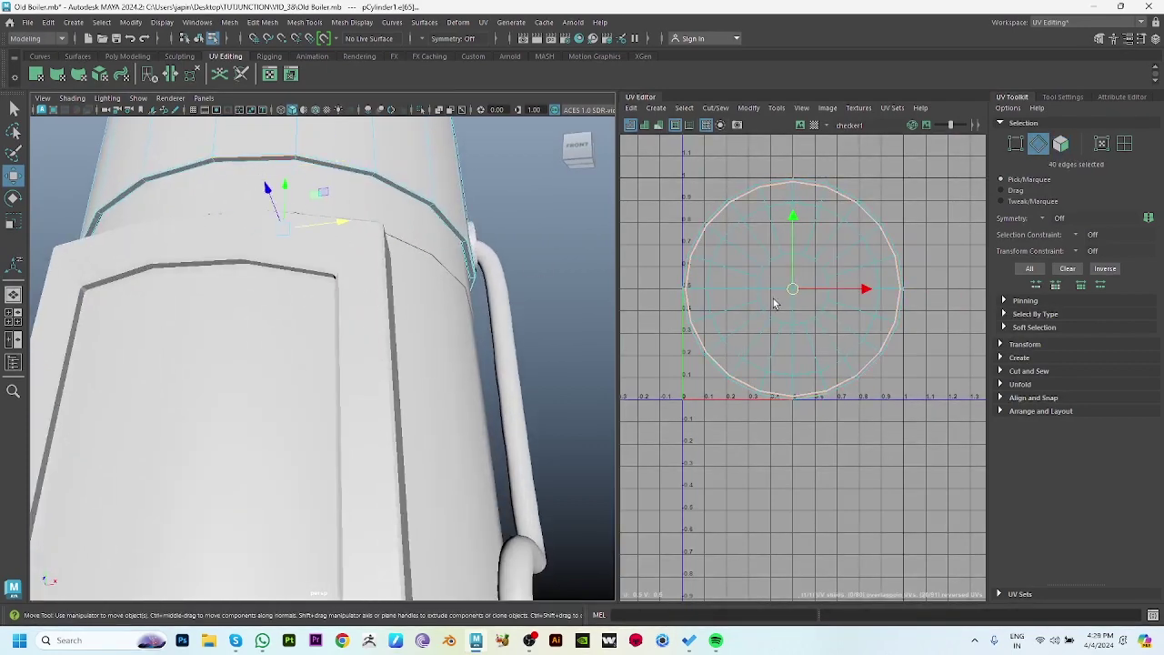
{"action": "right_click_drag", "start_coordinate": [860, 243], "coordinate": [875, 289]}
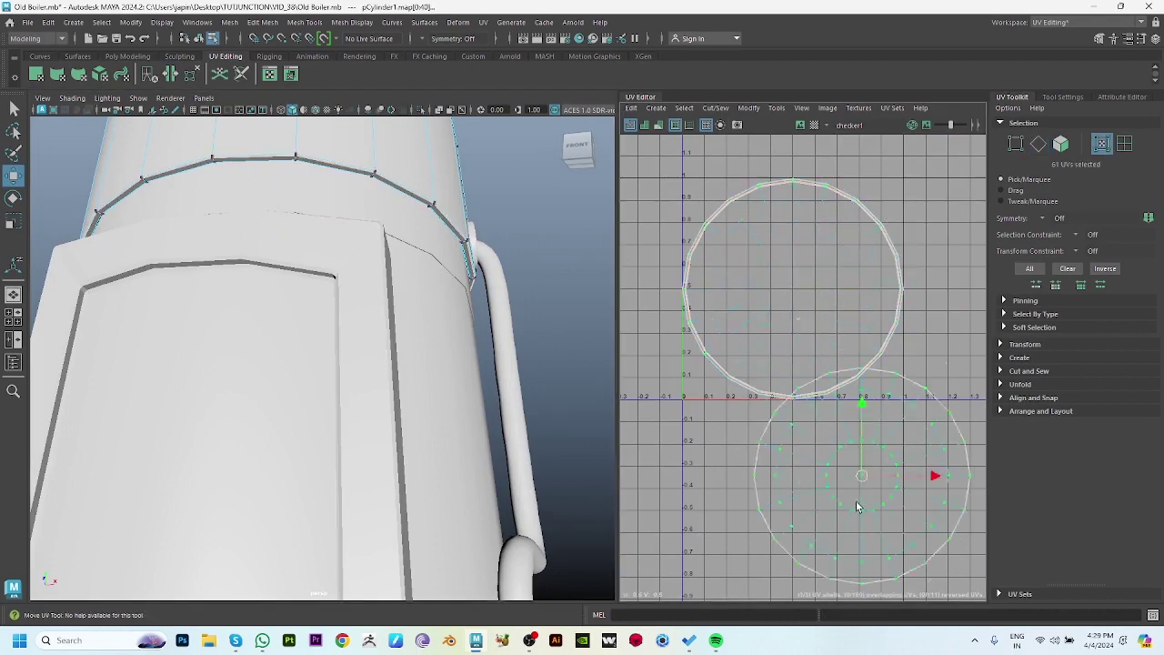
{"action": "middle_click_drag", "start_coordinate": [856, 506], "coordinate": [786, 532]}
{"action": "double_click", "coordinate": [882, 227]}
{"action": "middle_click_drag", "start_coordinate": [891, 227], "coordinate": [834, 335]}
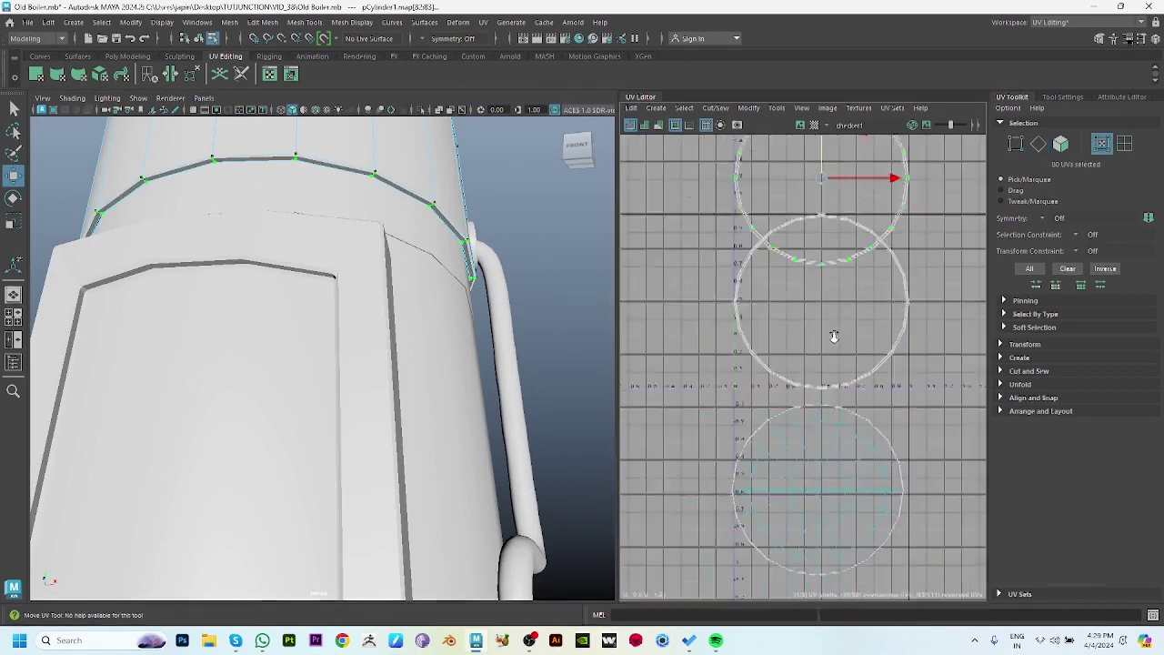
{"action": "scroll", "coordinate": [834, 336], "scroll_direction": "down", "scroll_amount": 3}
{"action": "scroll", "coordinate": [836, 282], "scroll_direction": "down", "scroll_amount": 2}
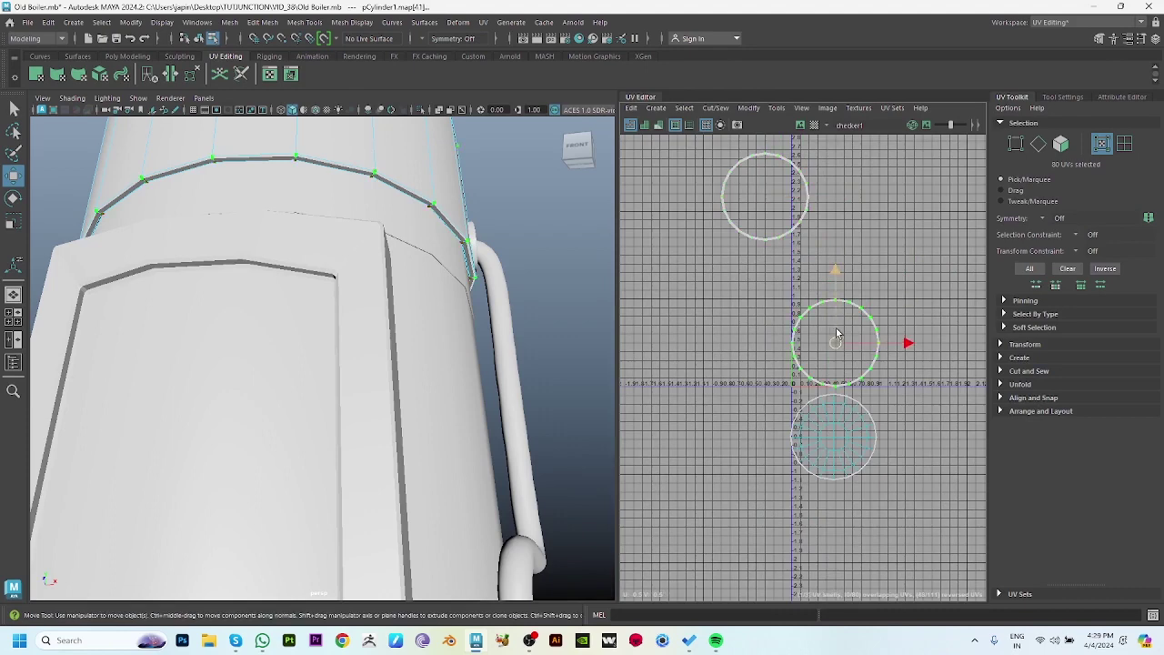
Unfold the circular band shell into a flat strip.
{"action": "key", "text": "F10"}
{"action": "scroll", "coordinate": [818, 346], "scroll_direction": "up", "scroll_amount": 4}
{"action": "scroll", "coordinate": [748, 350], "scroll_direction": "up", "scroll_amount": 3}
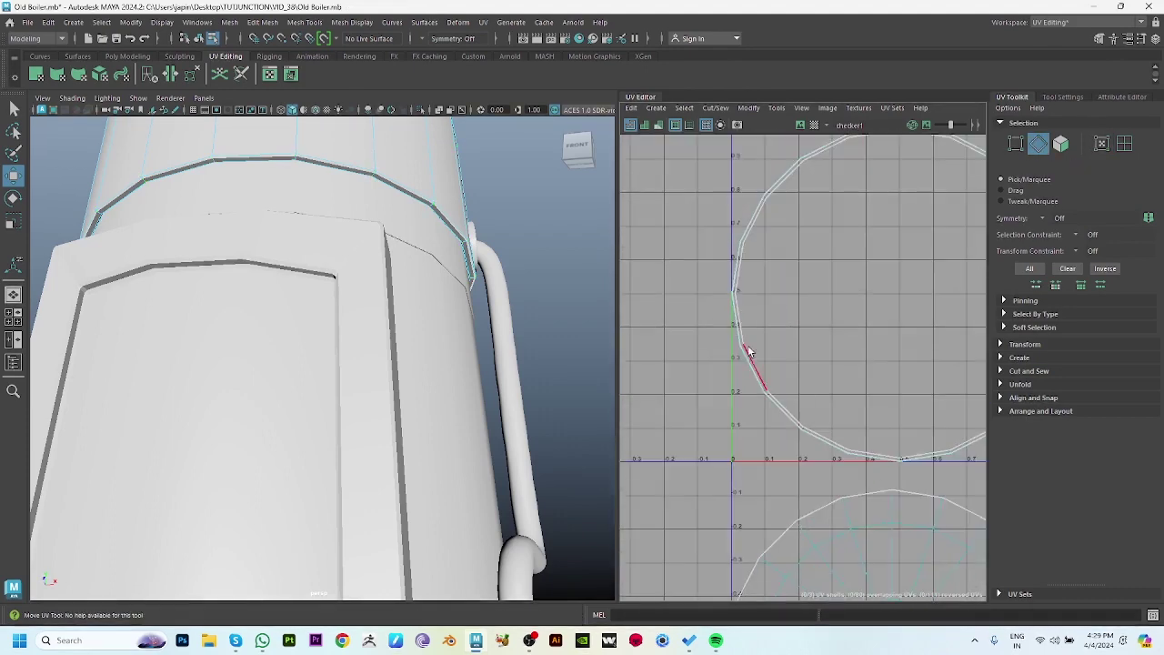
{"action": "right_click_drag", "start_coordinate": [818, 245], "coordinate": [824, 211], "text": "ctrl"}
{"action": "key", "text": "f"}
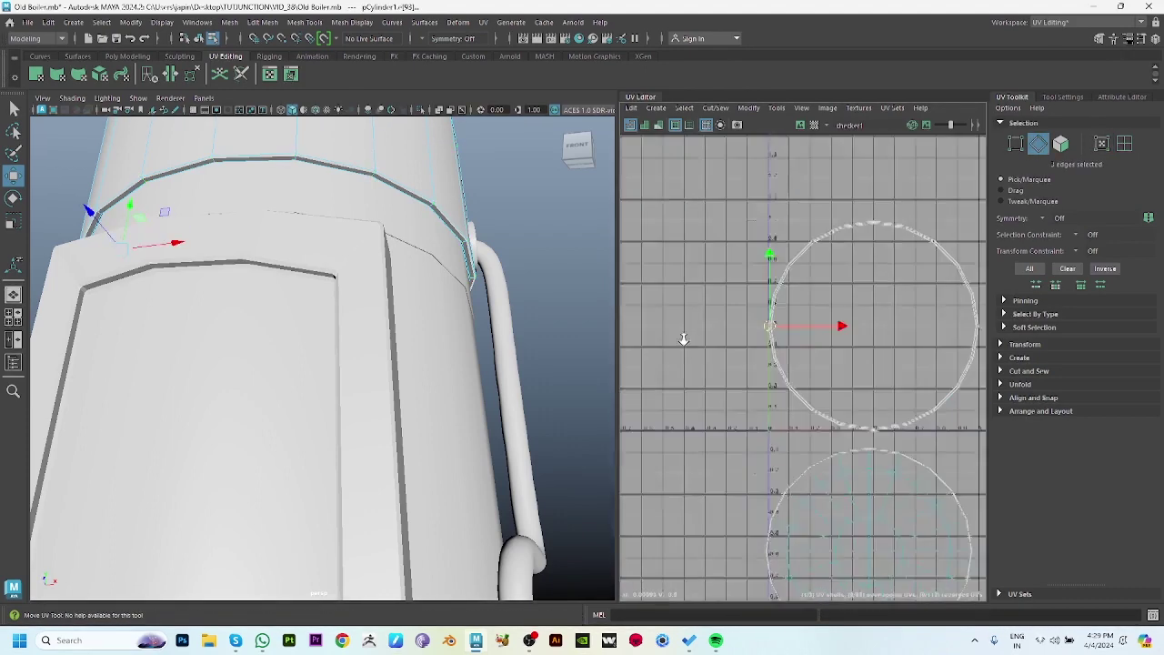
{"action": "right_click_drag", "start_coordinate": [818, 300], "coordinate": [782, 327], "text": "shift"}
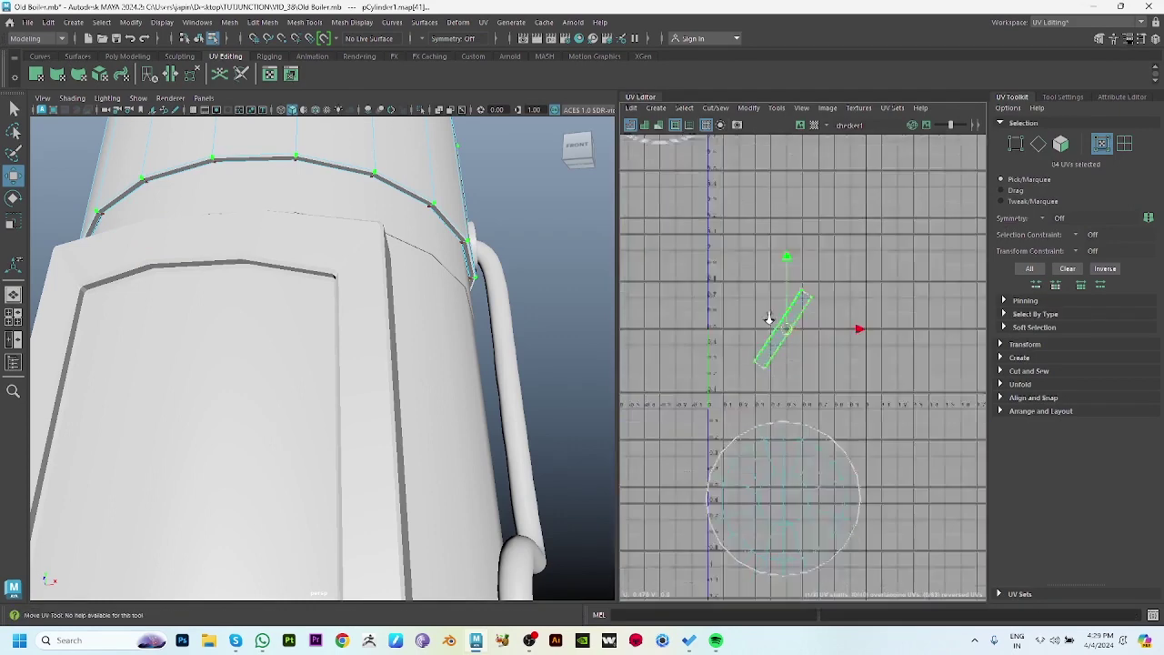
{"action": "scroll", "coordinate": [751, 327], "scroll_direction": "down", "scroll_amount": 2}
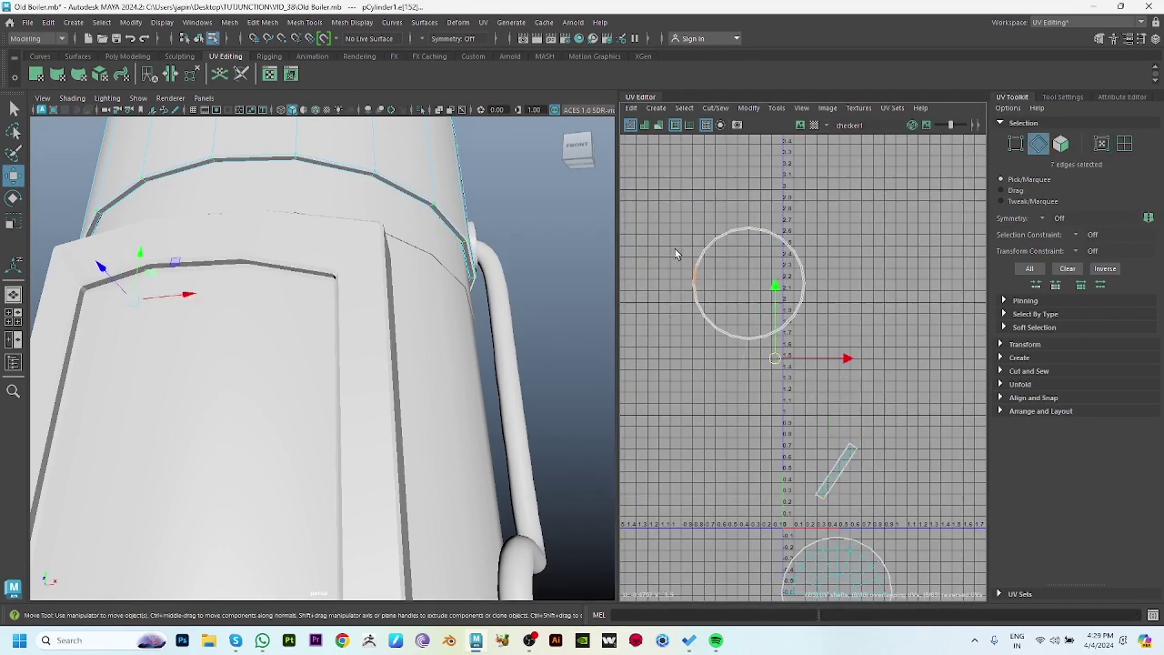
Cut and unfold the other band into an arc, then select the cap and arc shells.
{"action": "mouse_move", "coordinate": [768, 258]}
{"action": "right_mouse_down", "text": "ctrl"}
{"action": "mouse_move", "coordinate": [793, 252]}
{"action": "mouse_move", "coordinate": [789, 396]}
{"action": "right_mouse_up", "text": "ctrl"}
{"action": "middle_click_drag", "start_coordinate": [788, 395], "coordinate": [831, 209], "text": "alt"}
{"action": "right_click_drag", "start_coordinate": [836, 250], "coordinate": [837, 300], "text": "ctrl"}
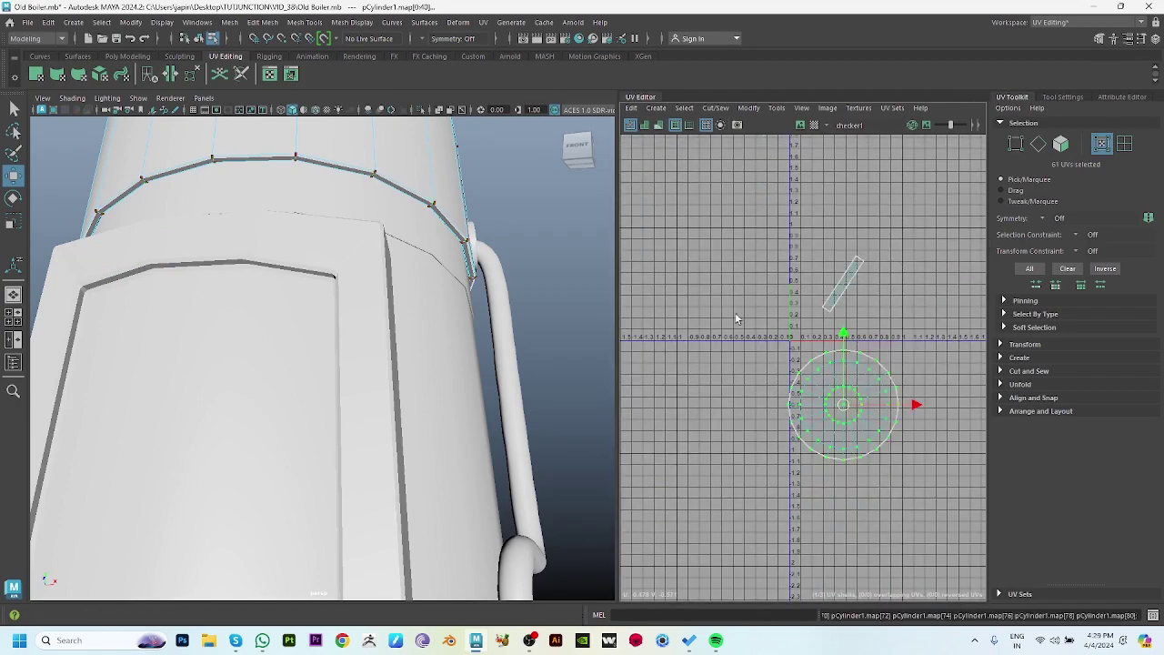
{"action": "scroll", "coordinate": [771, 389], "scroll_direction": "down", "scroll_amount": 2}
{"action": "right_click_drag", "start_coordinate": [782, 228], "coordinate": [791, 273]}
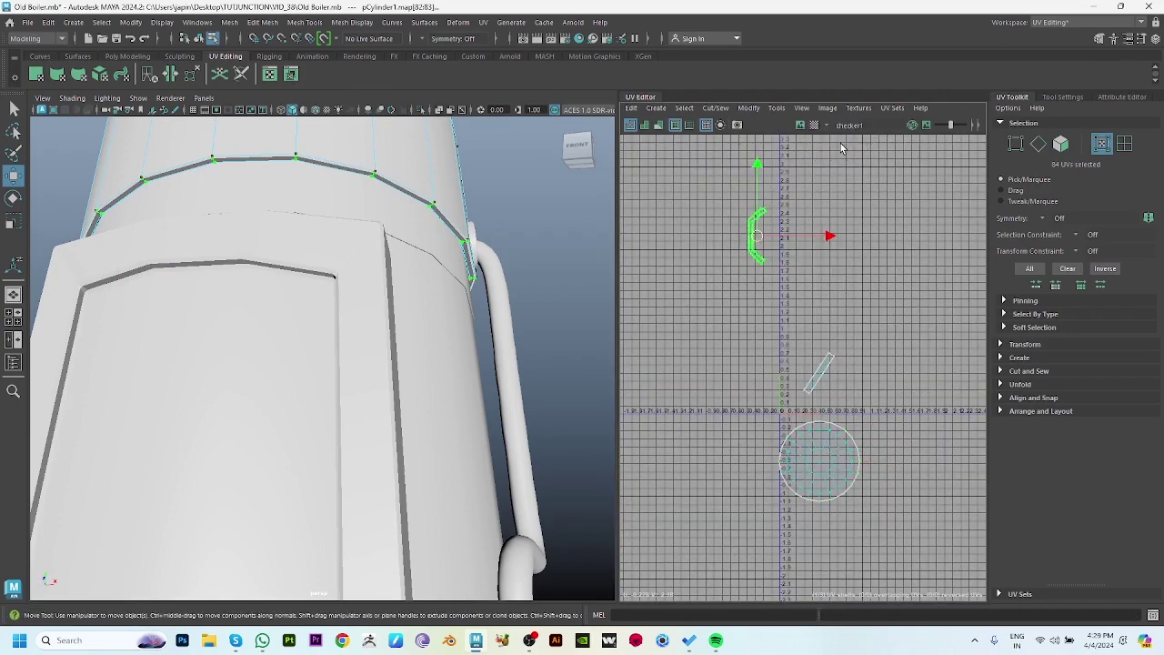
Rotate and move the arc's bottom bend and top end UVs into line as a strip.
{"action": "scroll", "coordinate": [782, 237], "scroll_direction": "up", "scroll_amount": 5}
{"action": "middle_click_drag", "start_coordinate": [674, 247], "coordinate": [909, 391], "text": "alt"}
{"action": "left_click_drag", "start_coordinate": [844, 386], "coordinate": [922, 428]}
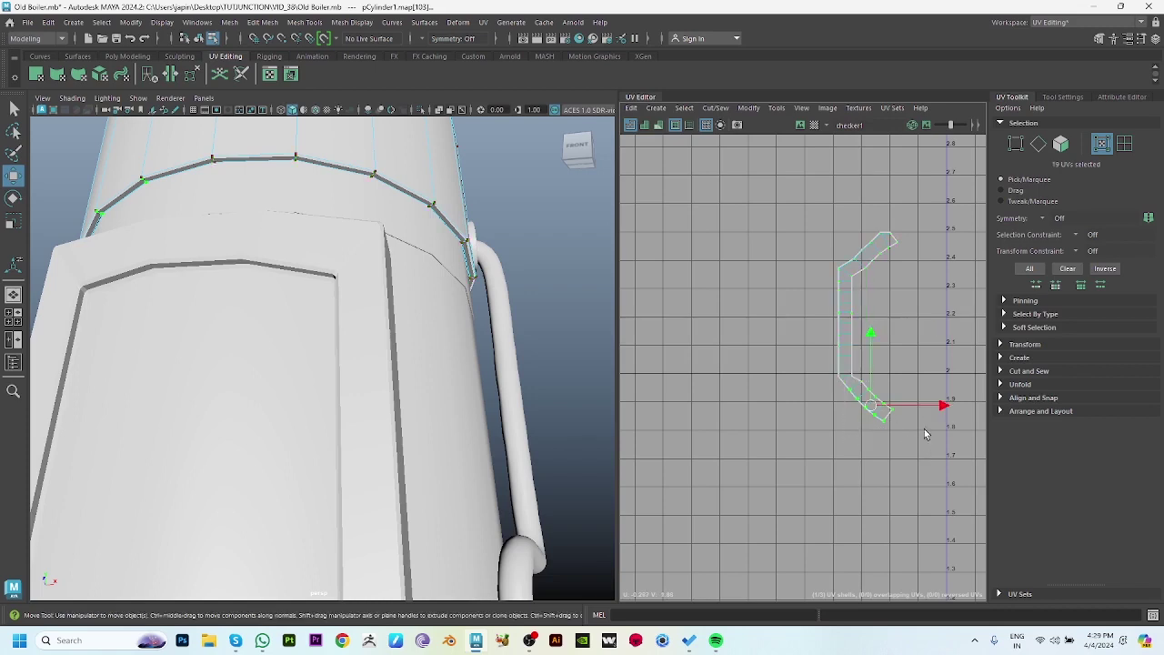
{"action": "key", "text": "e"}
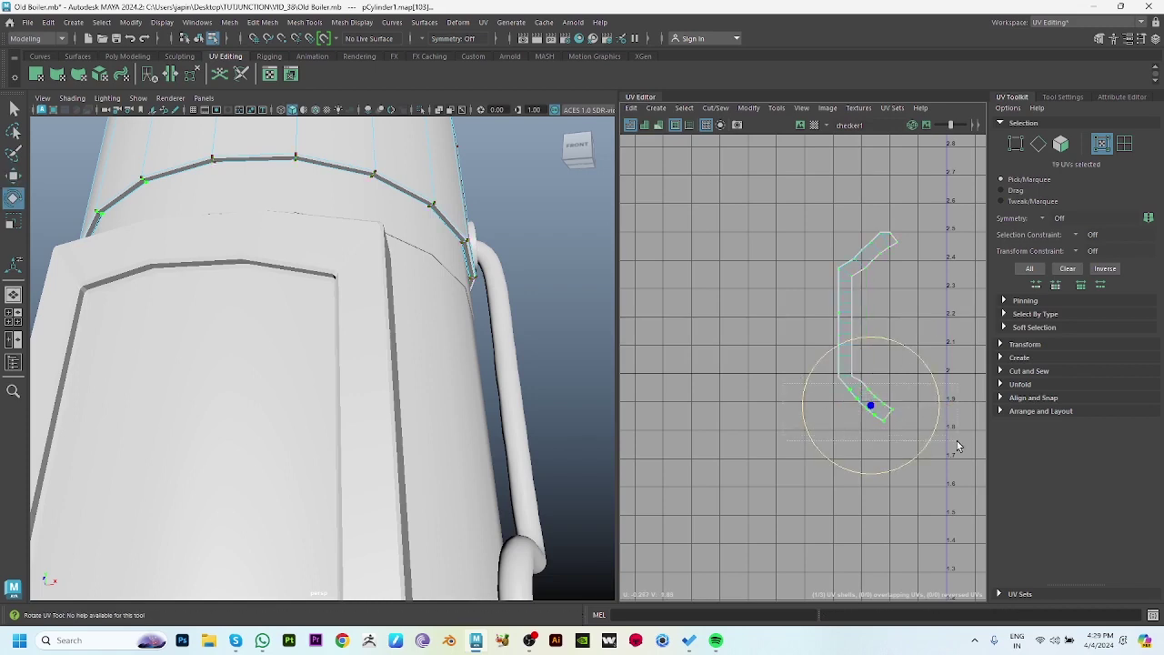
{"action": "left_click", "coordinate": [860, 389], "text": "shift"}
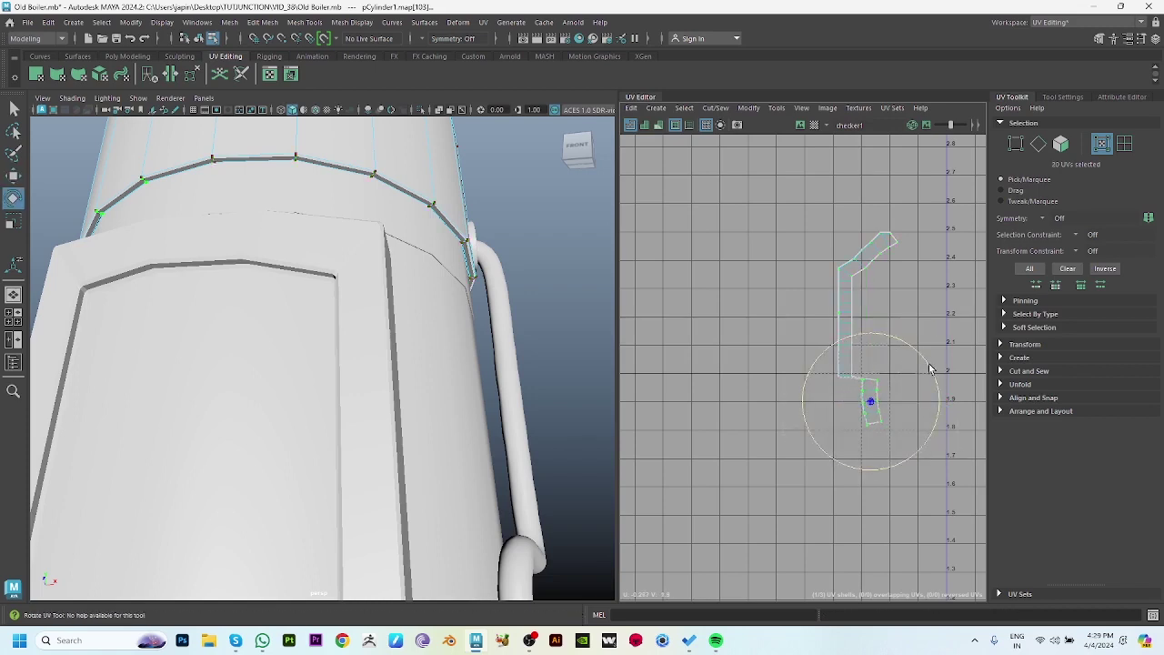
{"action": "key", "text": "w"}
{"action": "left_click_drag", "start_coordinate": [870, 402], "coordinate": [846, 409]}
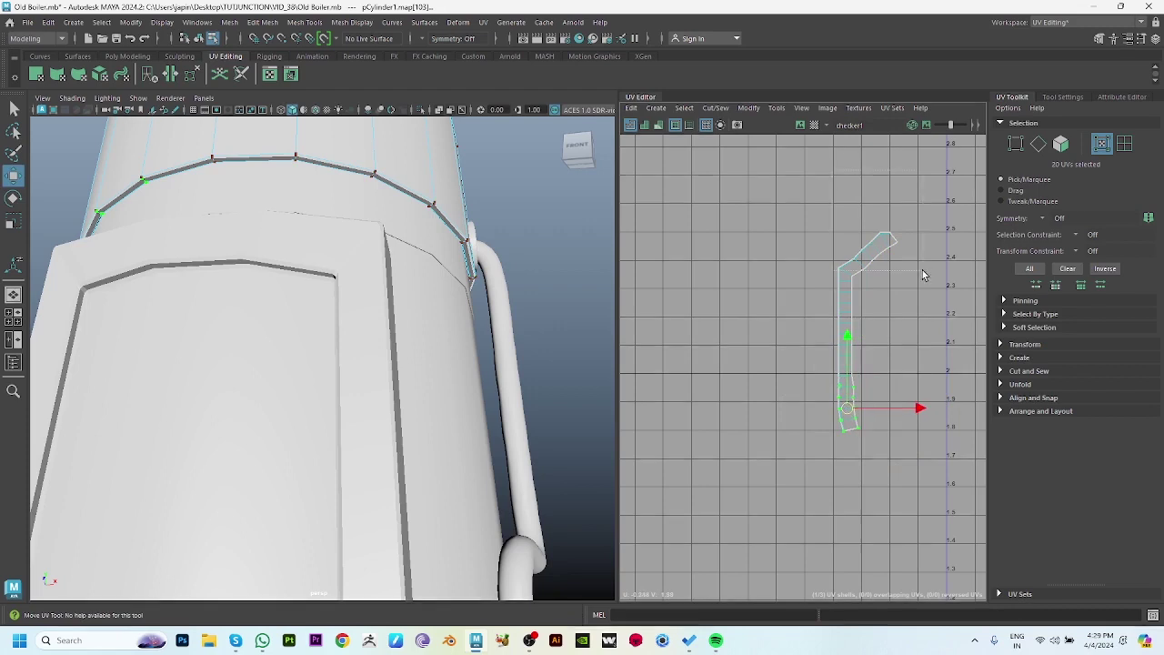
{"action": "left_click_drag", "start_coordinate": [922, 275], "coordinate": [818, 223]}
{"action": "key", "text": "e"}
{"action": "left_click_drag", "start_coordinate": [911, 193], "coordinate": [862, 179]}
{"action": "key", "text": "w"}
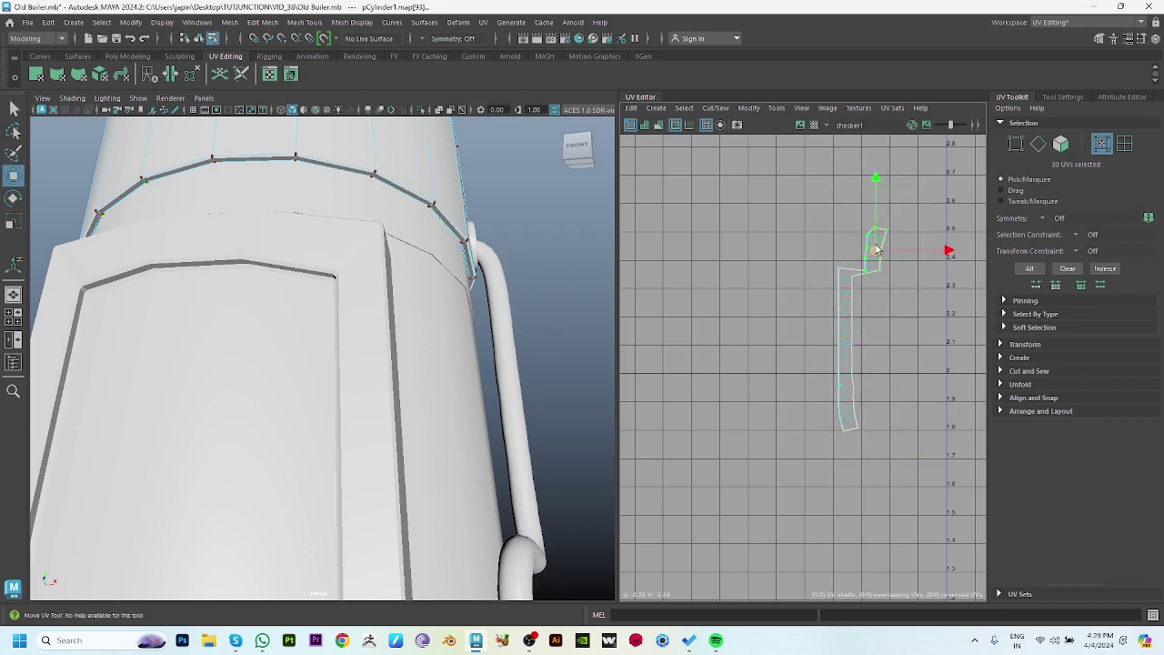
{"action": "left_click_drag", "start_coordinate": [877, 250], "coordinate": [845, 241]}
{"action": "right_click_drag", "start_coordinate": [873, 245], "coordinate": [892, 179], "text": "ctrl"}
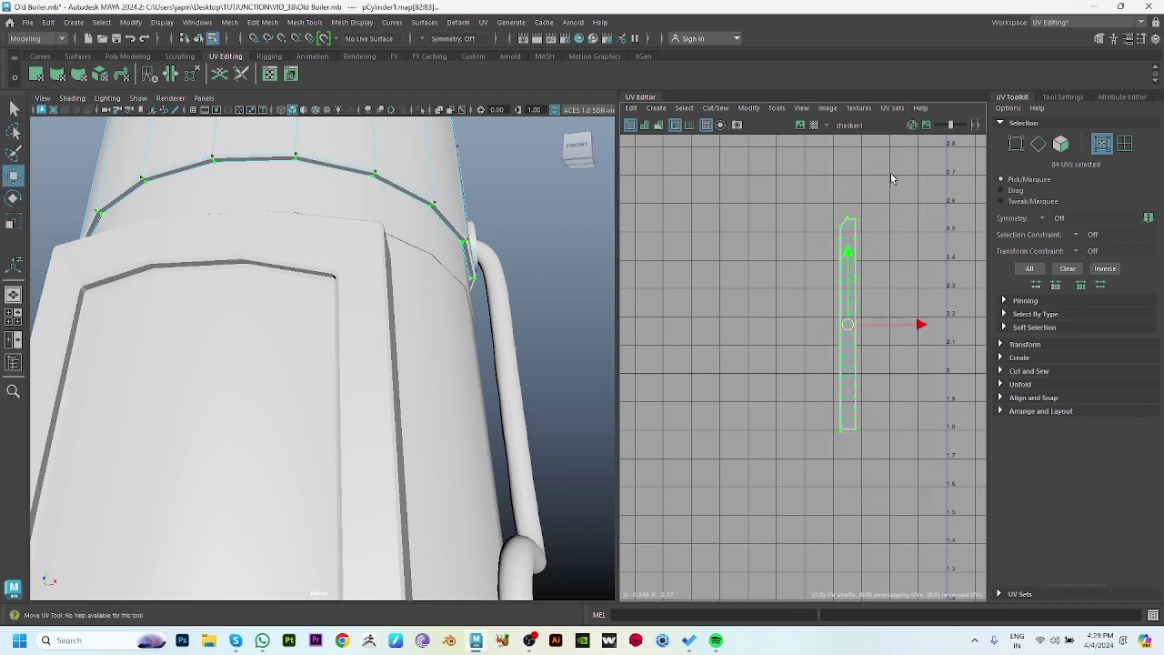
Frame the strip shell and select its left-edge and centre UV columns.
{"action": "scroll", "coordinate": [866, 216], "scroll_direction": "up", "scroll_amount": 2}
{"action": "left_click_drag", "start_coordinate": [814, 214], "coordinate": [867, 225]}
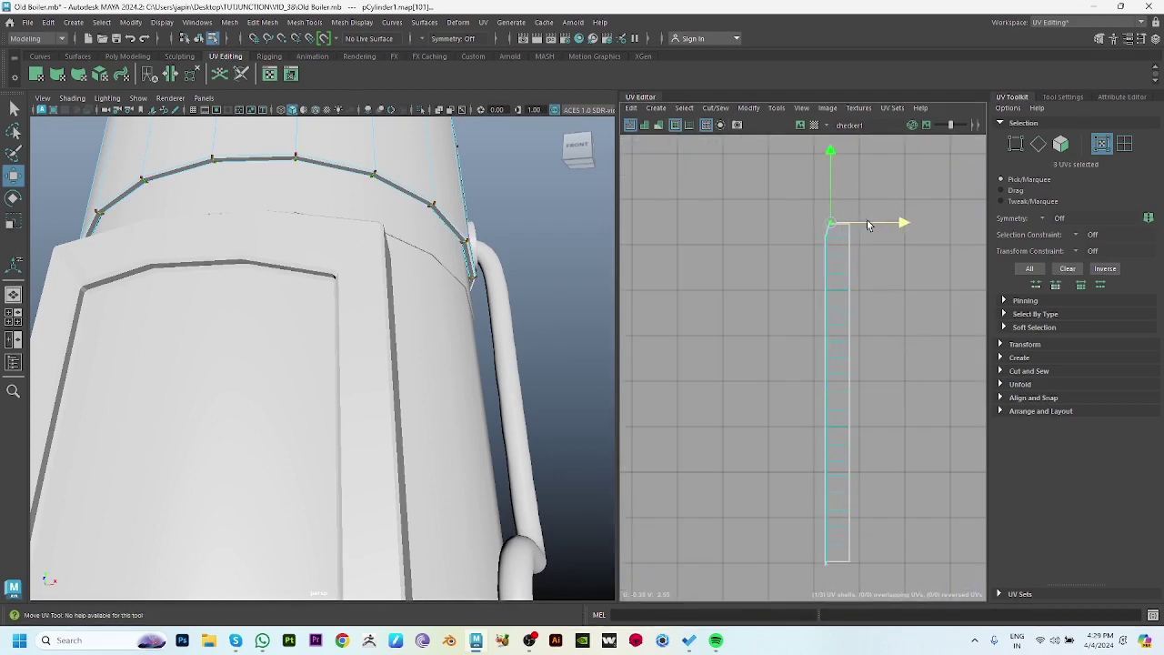
{"action": "right_click_drag", "start_coordinate": [839, 288], "coordinate": [901, 187], "text": "ctrl"}
{"action": "scroll", "coordinate": [901, 187], "scroll_direction": "up", "scroll_amount": 3}
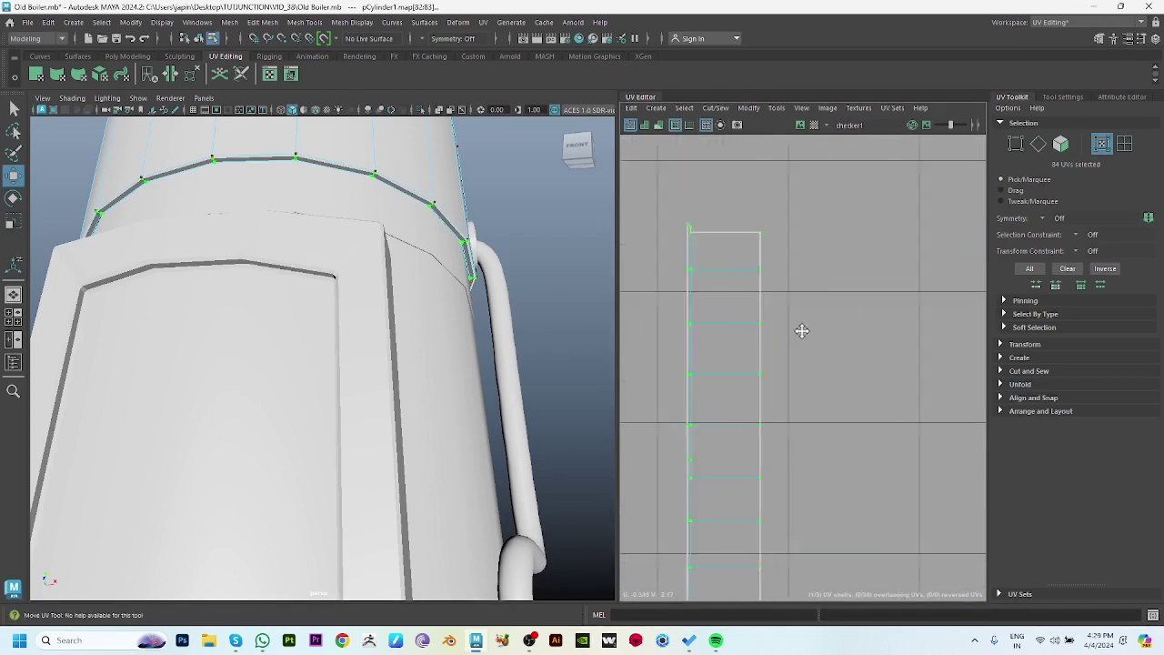
{"action": "middle_click_drag", "start_coordinate": [693, 245], "coordinate": [800, 245], "text": "alt"}
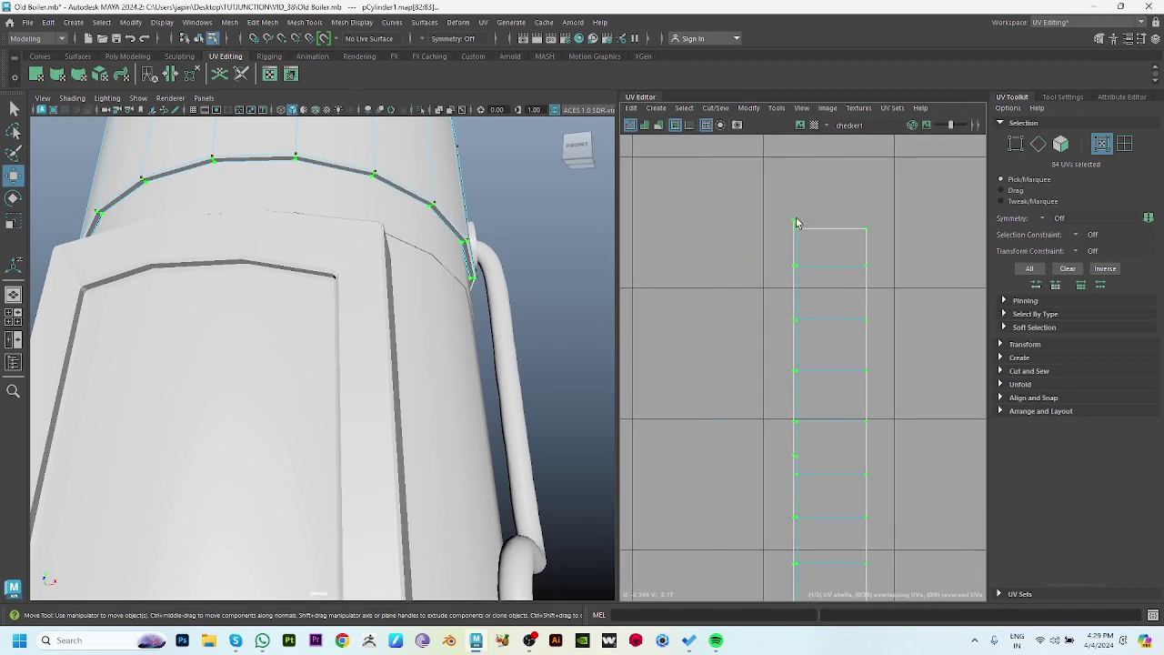
{"action": "left_click_drag", "start_coordinate": [797, 223], "coordinate": [827, 406]}
{"action": "left_click_drag", "start_coordinate": [847, 615], "coordinate": [847, 614]}
{"action": "scroll", "coordinate": [845, 246], "scroll_direction": "up", "scroll_amount": 2}
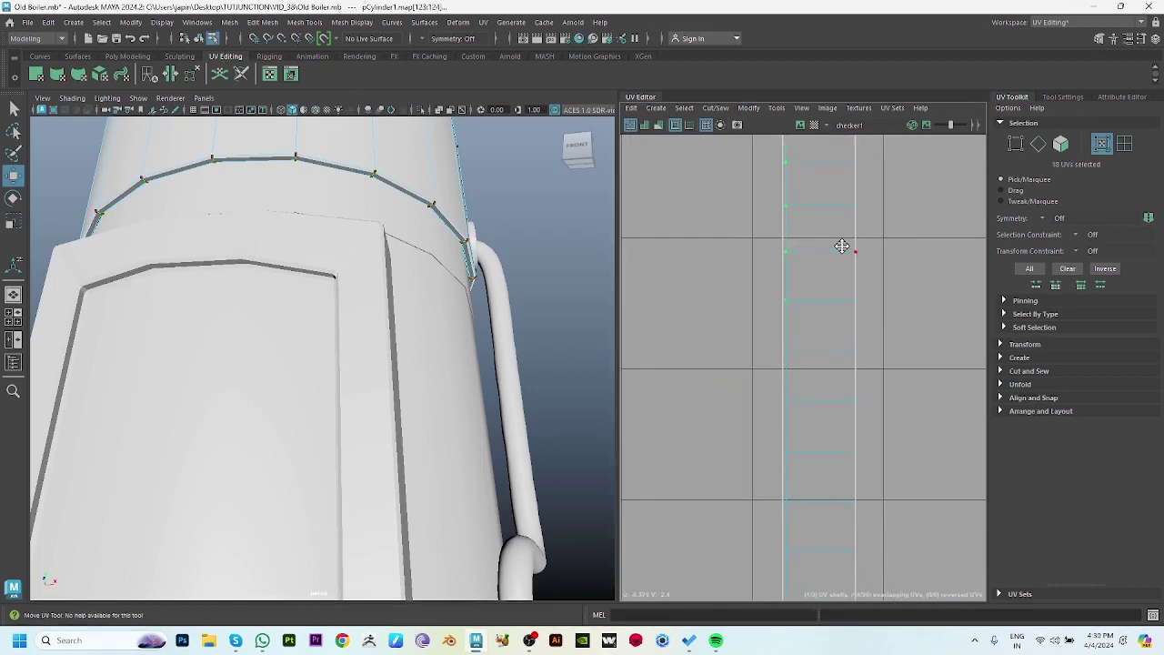
{"action": "scroll", "coordinate": [827, 307], "scroll_direction": "up", "scroll_amount": 2}
{"action": "scroll", "coordinate": [829, 265], "scroll_direction": "down", "scroll_amount": 2}
{"action": "scroll", "coordinate": [850, 327], "scroll_direction": "down", "scroll_amount": 1}
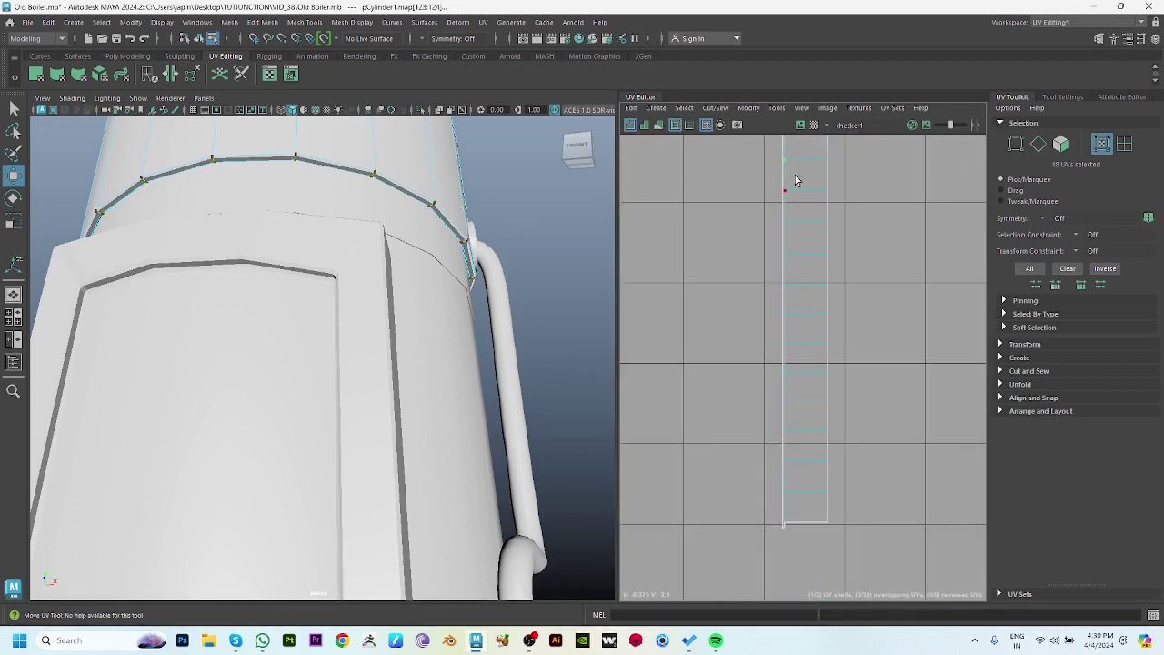
{"action": "left_click_drag", "start_coordinate": [789, 486], "coordinate": [782, 540]}
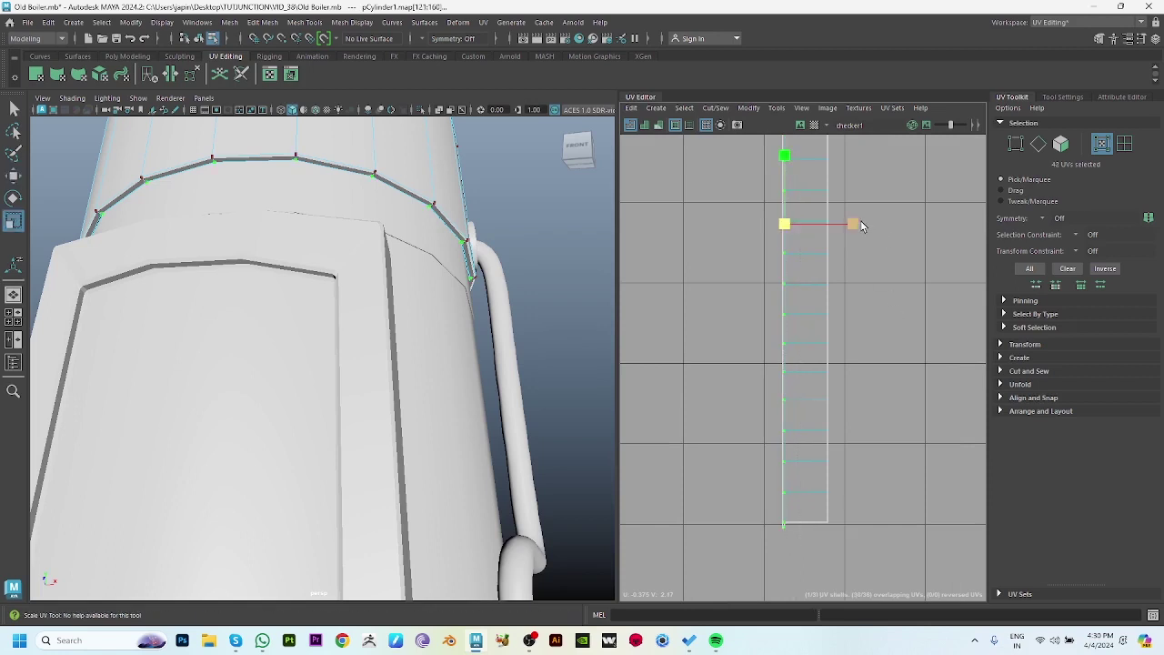
{"action": "left_click", "coordinate": [801, 527]}
{"action": "scroll", "coordinate": [901, 518], "scroll_direction": "up", "scroll_amount": 5}
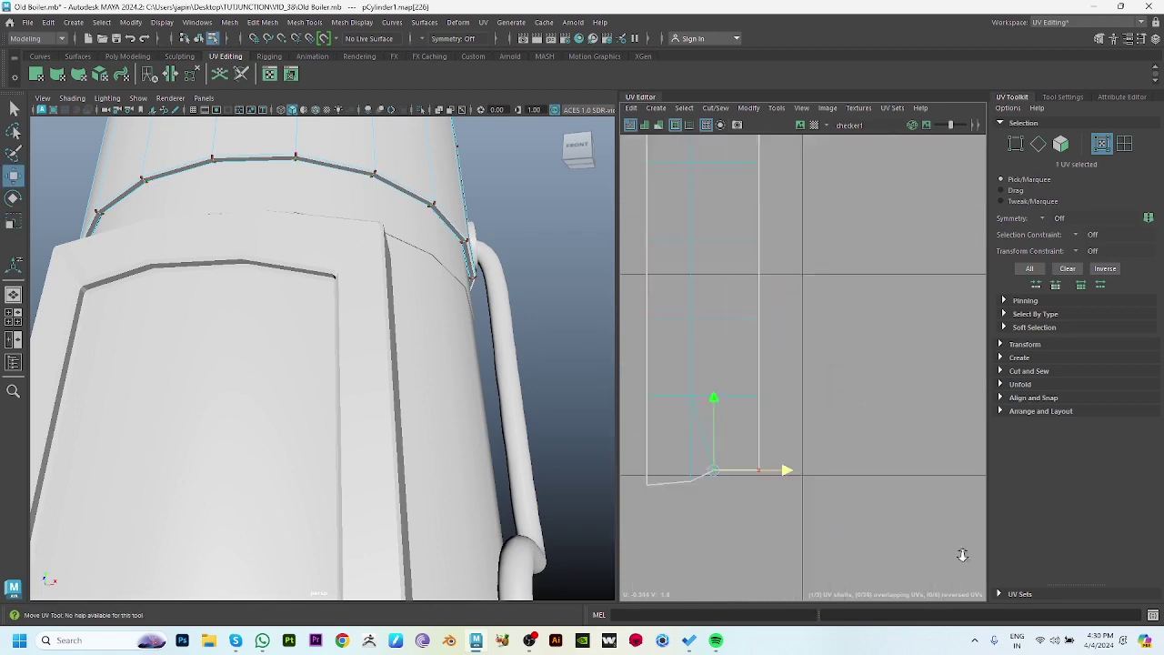
{"action": "double_click", "coordinate": [841, 395]}
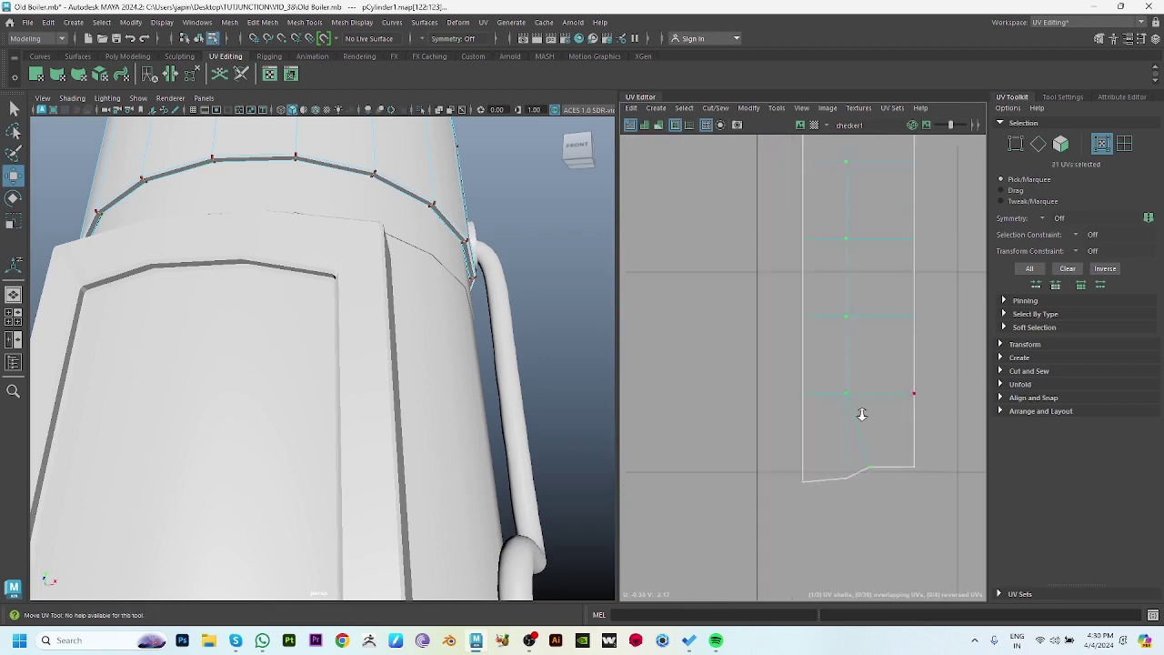
{"action": "key", "text": "f"}
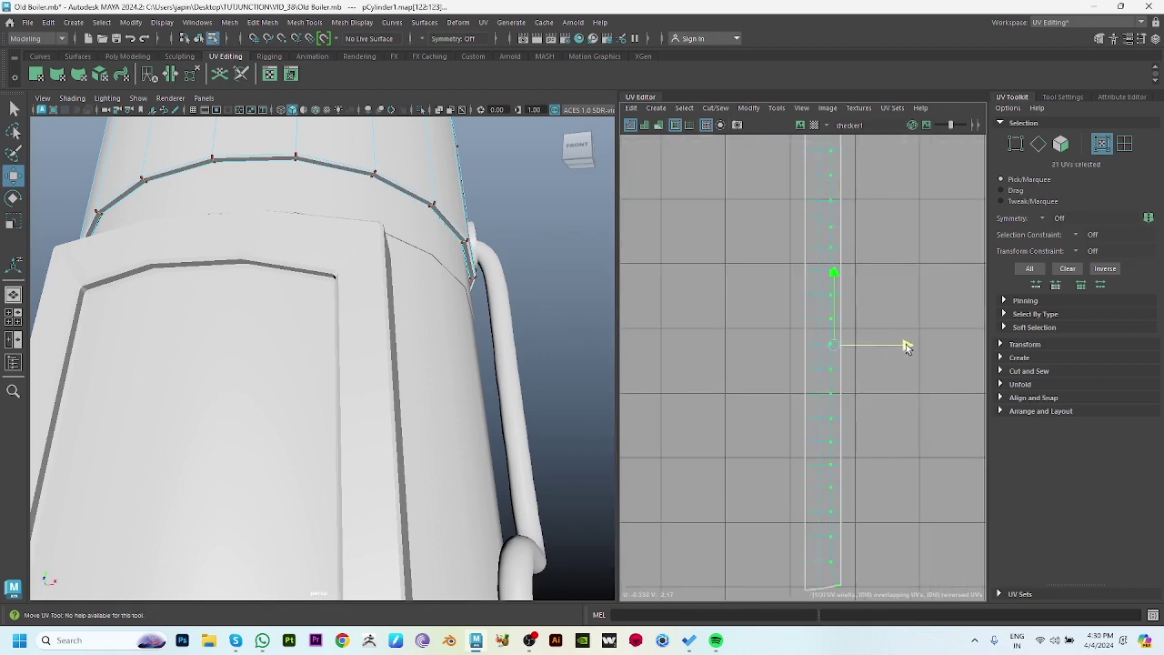
{"action": "scroll", "coordinate": [905, 343], "scroll_direction": "down", "scroll_amount": 2}
Align the column's top and bottom UV rows into straight lines using Align and Snap.
{"action": "key", "text": "r"}
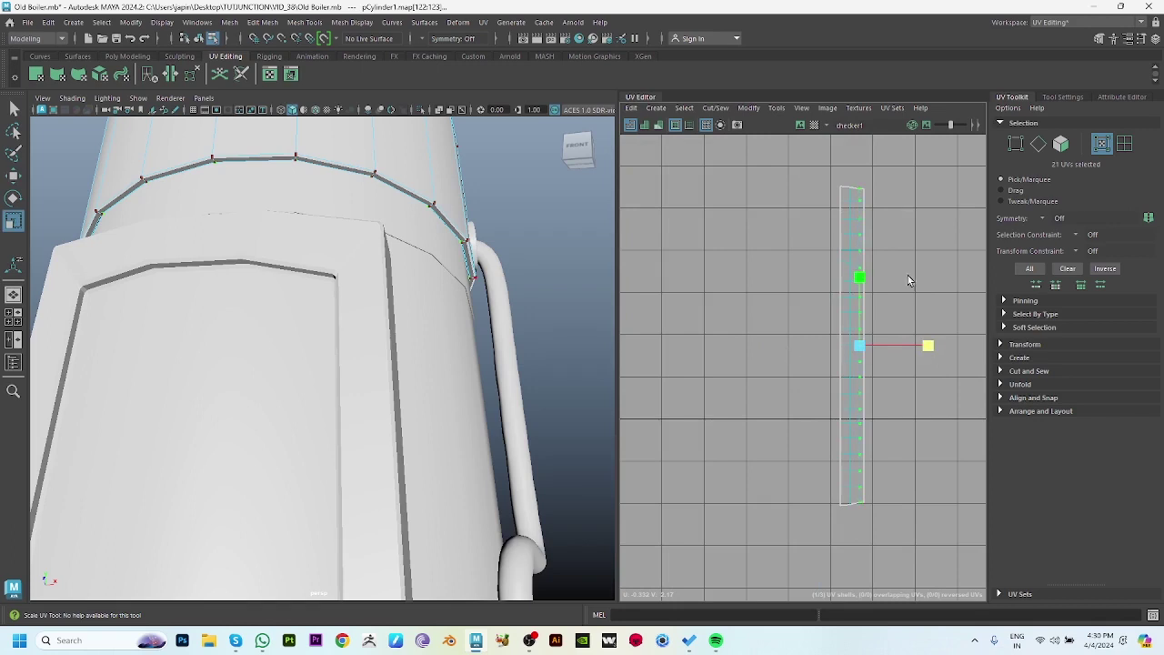
{"action": "key", "text": "w"}
{"action": "left_click", "coordinate": [850, 189]}
{"action": "left_click_drag", "start_coordinate": [835, 177], "coordinate": [858, 562]}
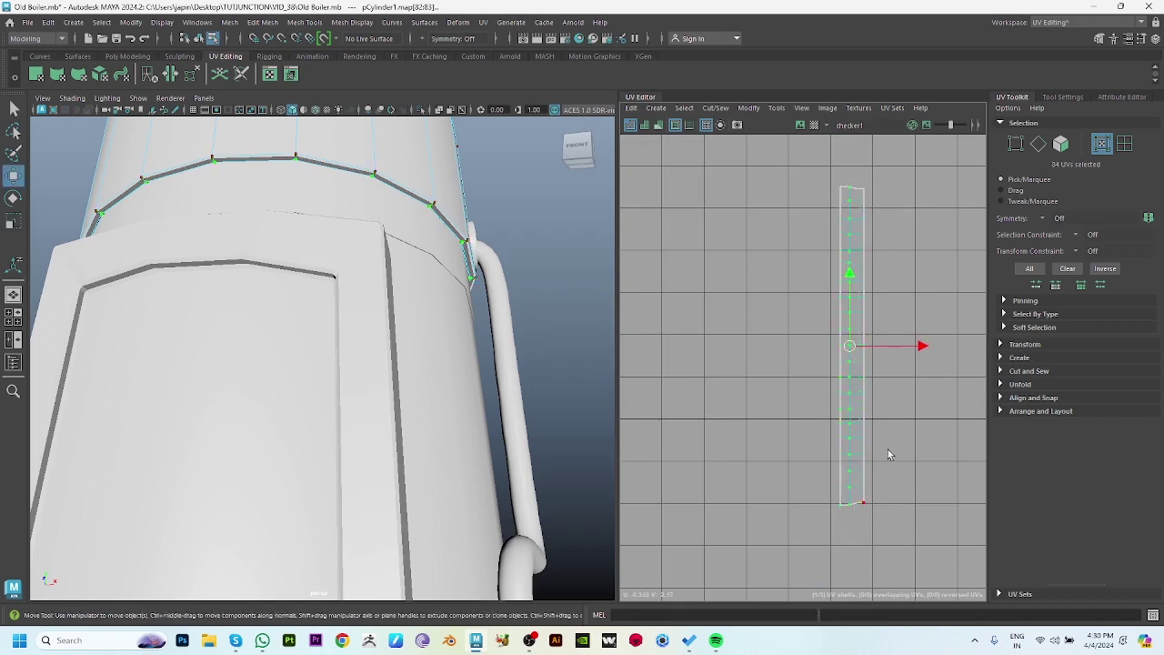
{"action": "key", "text": "r"}
{"action": "left_click_drag", "start_coordinate": [877, 196], "coordinate": [877, 192]}
{"action": "middle_click_drag", "start_coordinate": [949, 287], "coordinate": [901, 384], "text": "alt"}
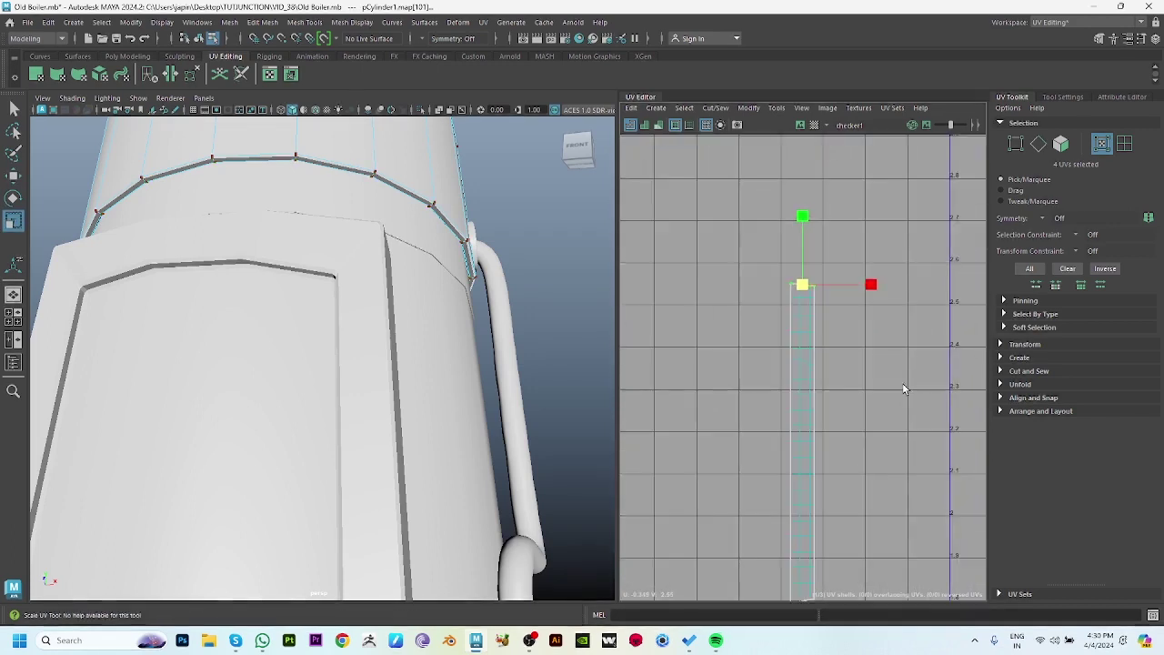
{"action": "left_click", "coordinate": [1019, 398]}
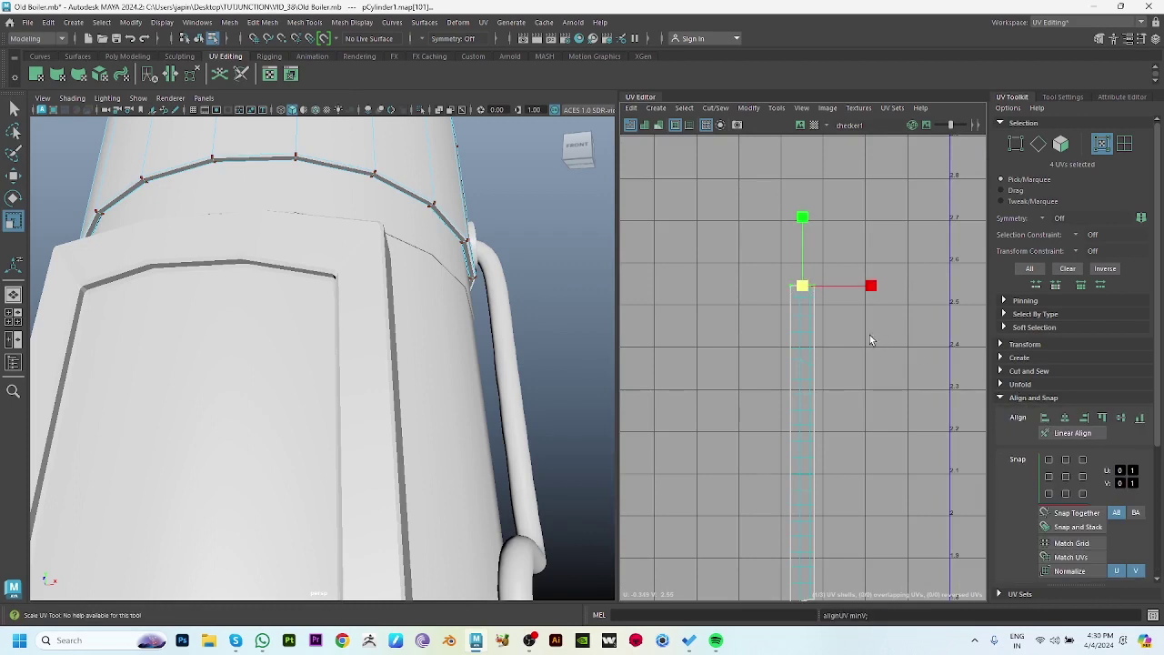
{"action": "scroll", "coordinate": [870, 340], "scroll_direction": "up", "scroll_amount": 4}
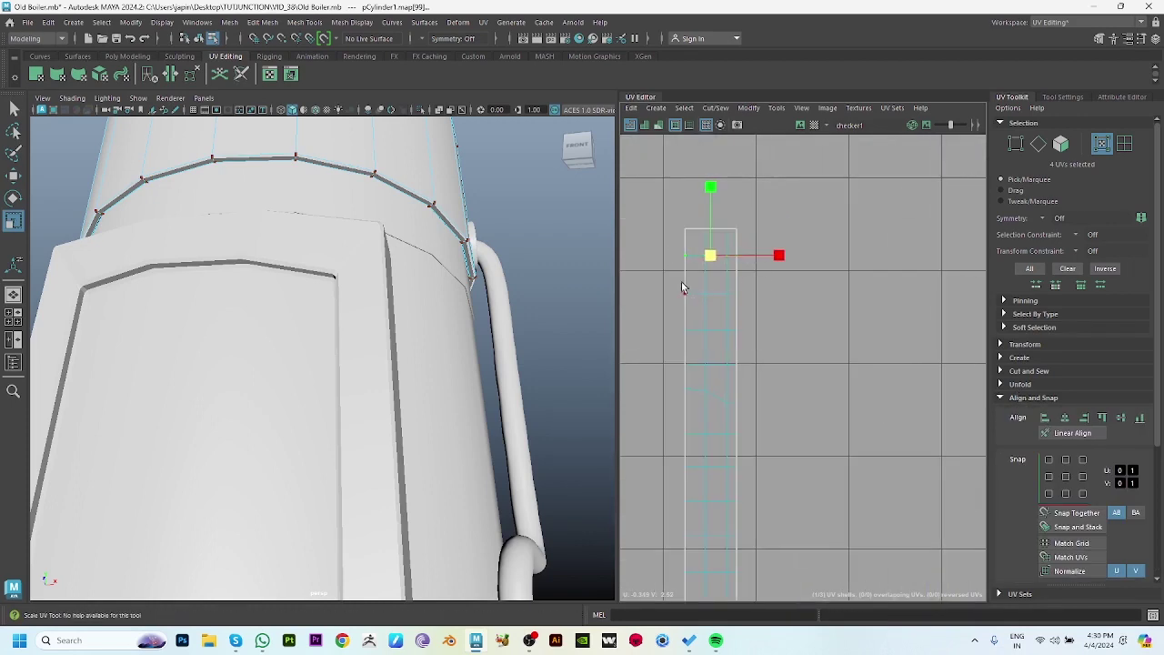
{"action": "mouse_move", "coordinate": [683, 286]}
{"action": "middle_mouse_down"}
{"action": "mouse_move", "coordinate": [717, 328]}
{"action": "mouse_move", "coordinate": [701, 356]}
{"action": "mouse_move", "coordinate": [746, 385]}
{"action": "mouse_move", "coordinate": [761, 483]}
{"action": "mouse_move", "coordinate": [751, 548]}
{"action": "mouse_move", "coordinate": [787, 328]}
{"action": "mouse_move", "coordinate": [779, 347]}
{"action": "middle_mouse_up"}
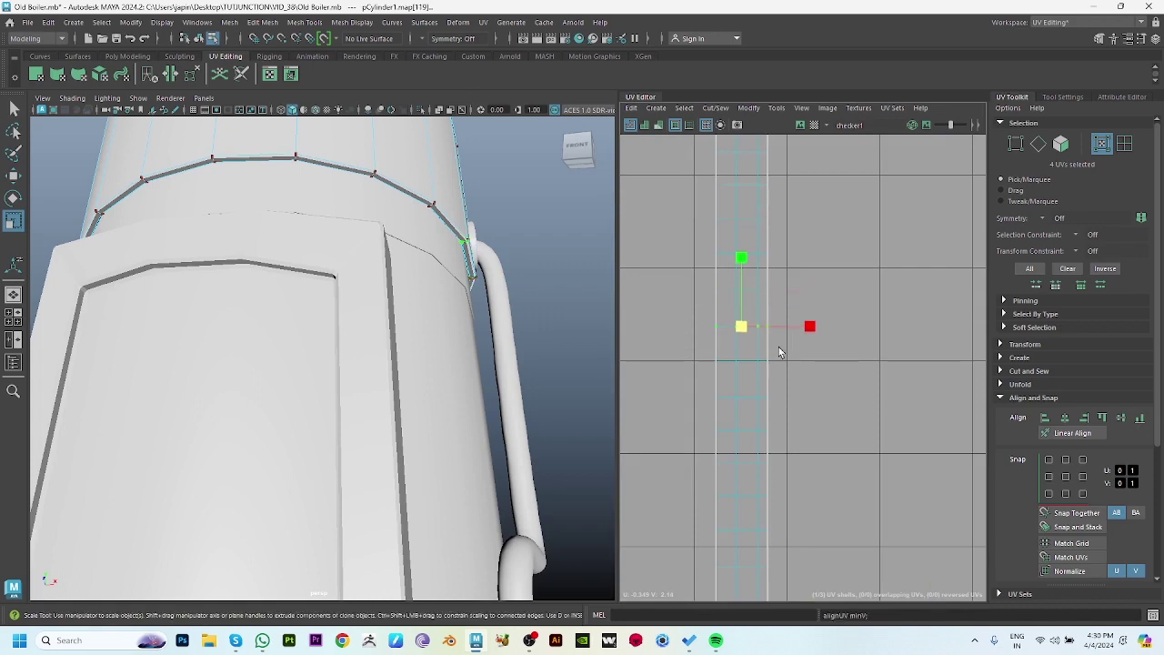
{"action": "middle_click_drag", "start_coordinate": [799, 412], "coordinate": [805, 538]}
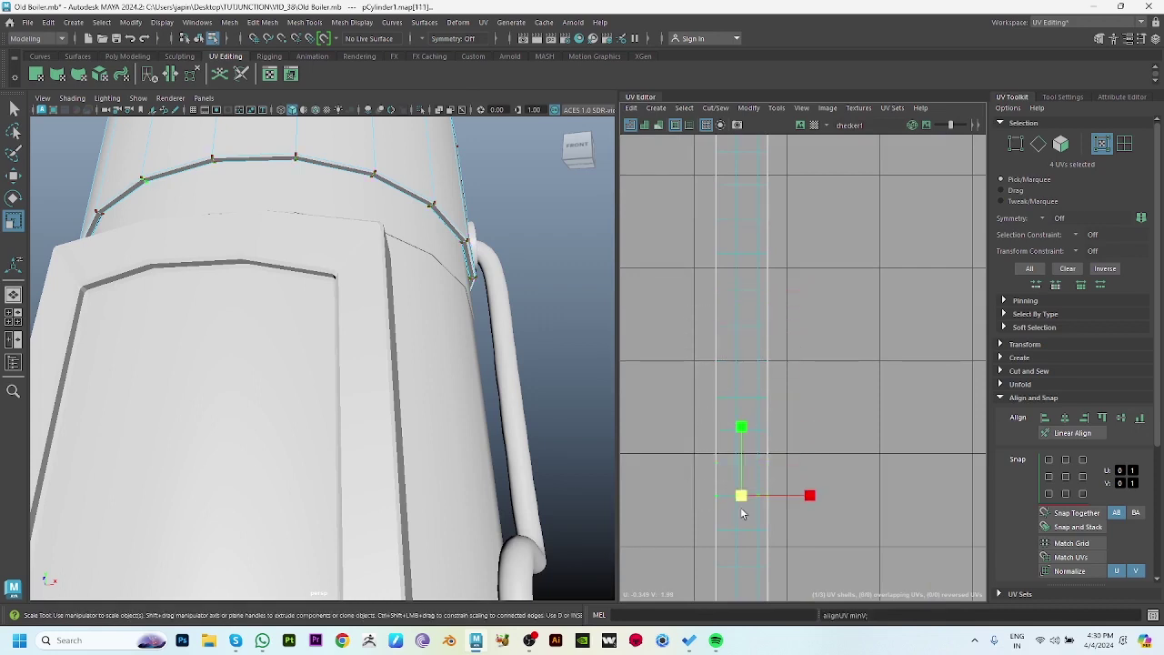
{"action": "middle_click_drag", "start_coordinate": [810, 579], "coordinate": [803, 457]}
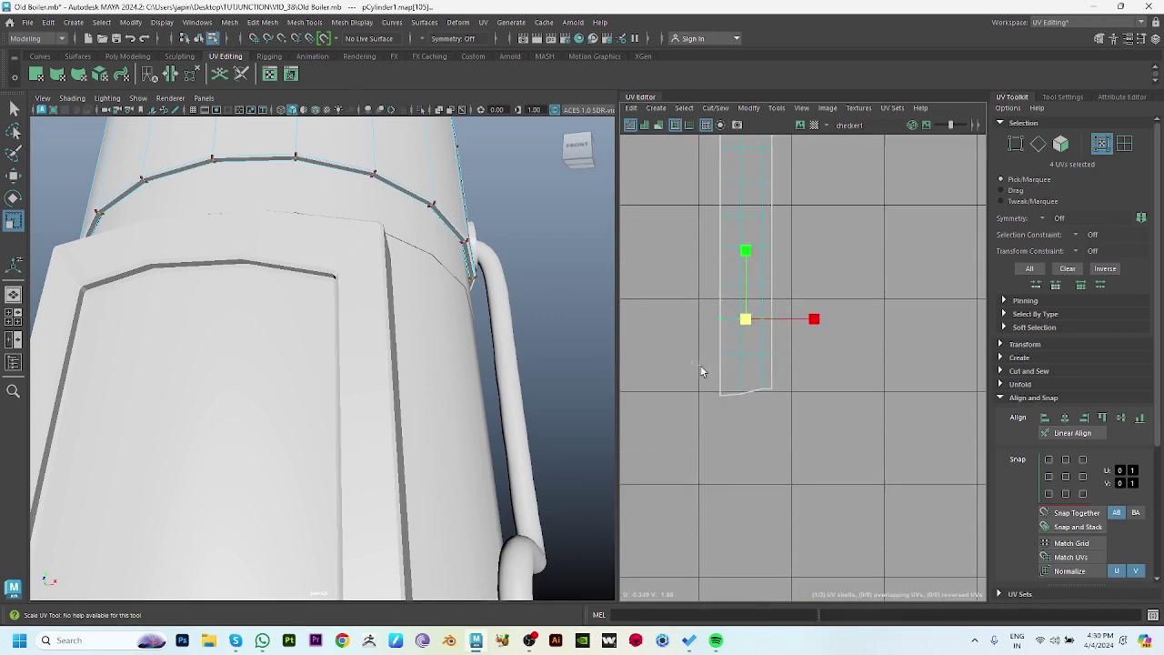
{"action": "scroll", "coordinate": [782, 361], "scroll_direction": "down", "scroll_amount": 2}
Select the tilted strip shell and orient it upright.
{"action": "right_click_drag", "start_coordinate": [782, 361], "coordinate": [819, 306]}
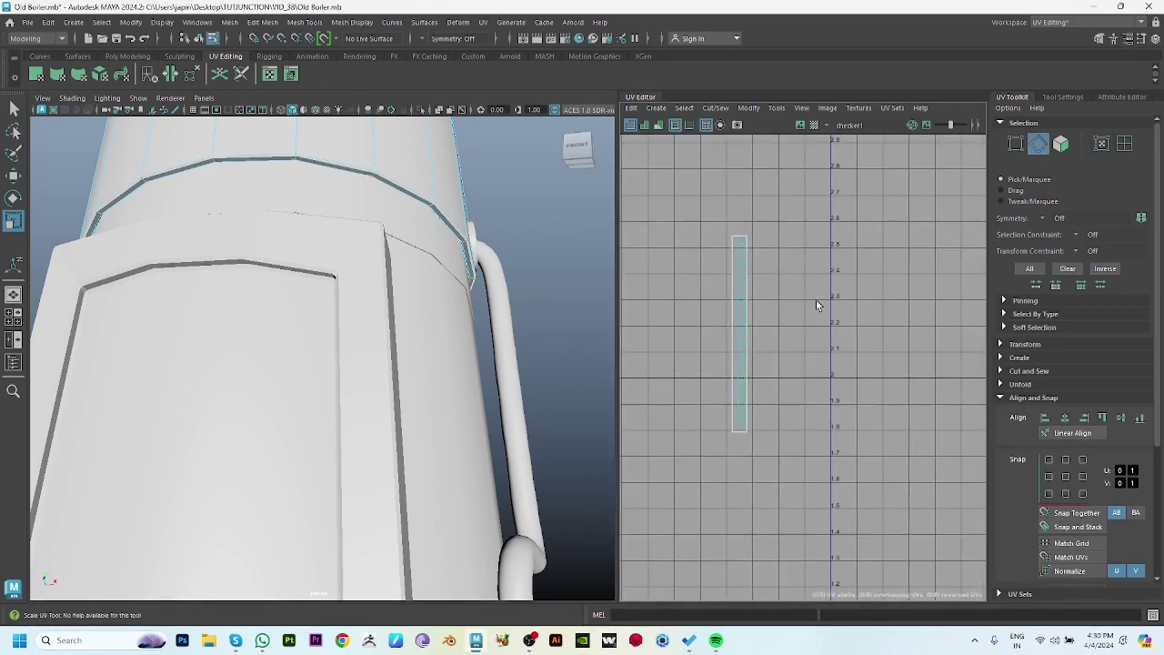
{"action": "scroll", "coordinate": [767, 408], "scroll_direction": "down", "scroll_amount": 3}
{"action": "scroll", "coordinate": [849, 383], "scroll_direction": "down", "scroll_amount": 3}
{"action": "key", "text": "r"}
{"action": "scroll", "coordinate": [852, 260], "scroll_direction": "up", "scroll_amount": 2}
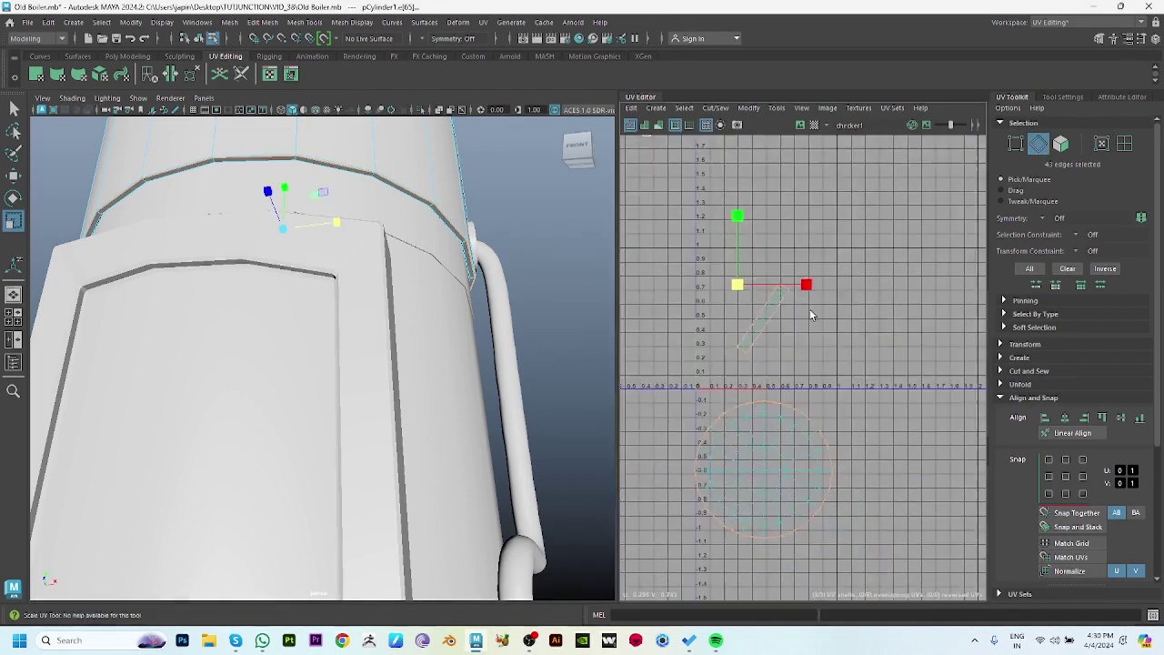
{"action": "scroll", "coordinate": [852, 260], "scroll_direction": "up", "scroll_amount": 2}
{"action": "left_click", "coordinate": [737, 304]}
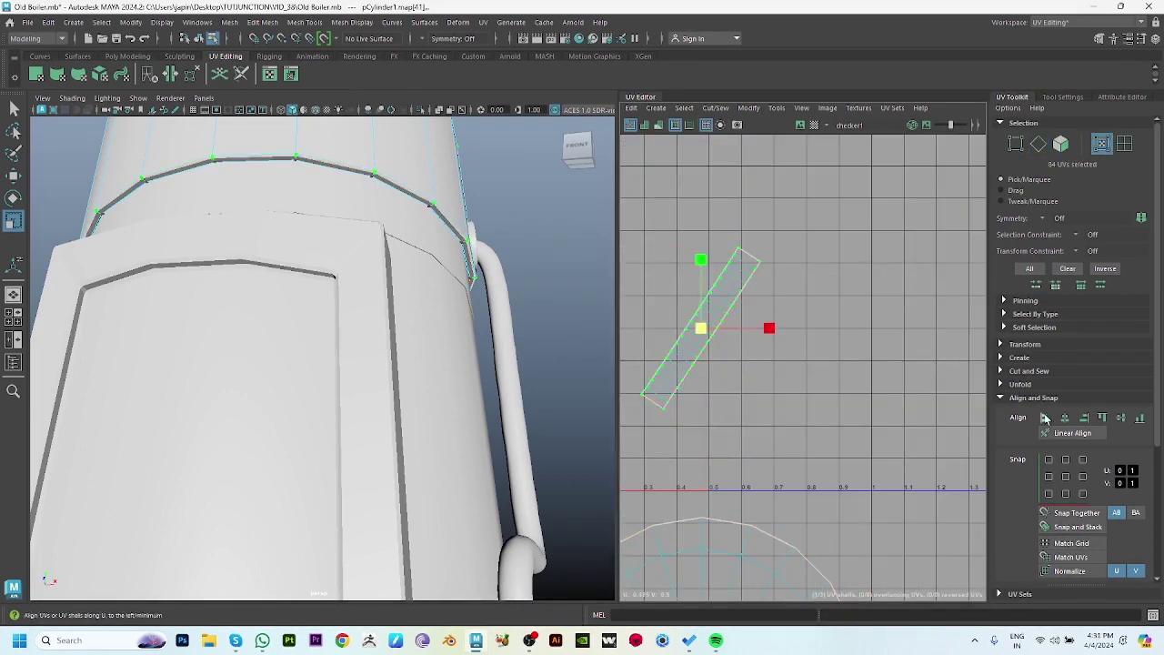
{"action": "scroll", "coordinate": [1045, 426], "scroll_direction": "down", "scroll_amount": 3}
{"action": "left_click", "coordinate": [1031, 546]}
{"action": "scroll", "coordinate": [962, 470], "scroll_direction": "up", "scroll_amount": 2}
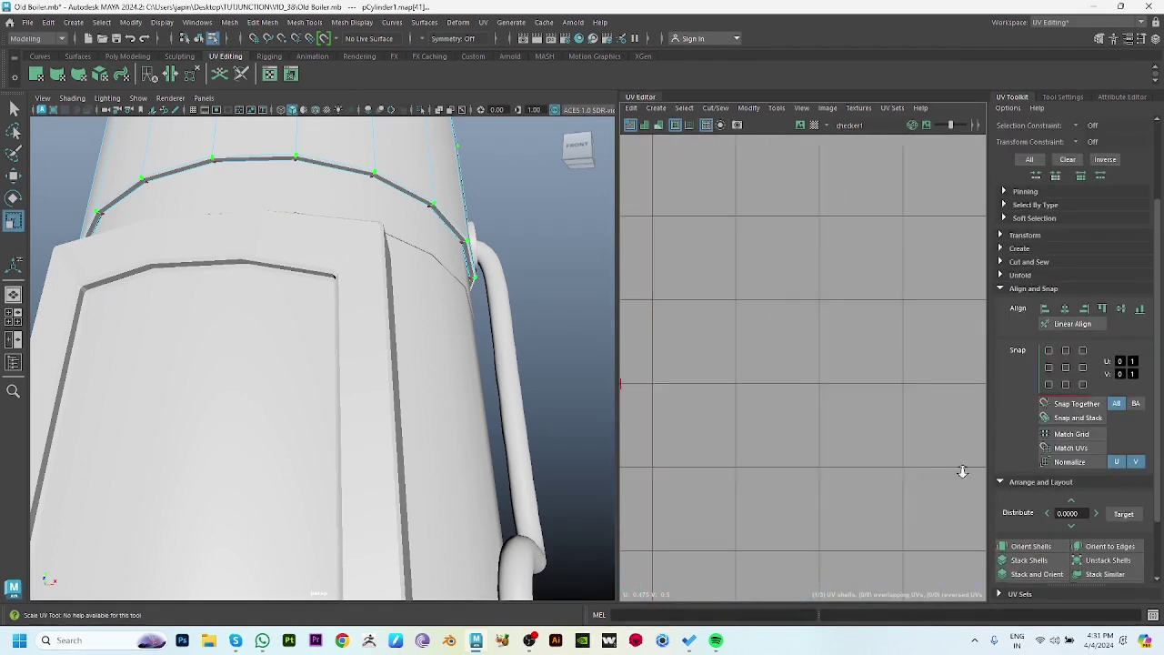
{"action": "scroll", "coordinate": [908, 330], "scroll_direction": "up", "scroll_amount": 2}
Select the shell's left UV column, then undo the last four operations.
{"action": "left_click", "coordinate": [761, 579]}
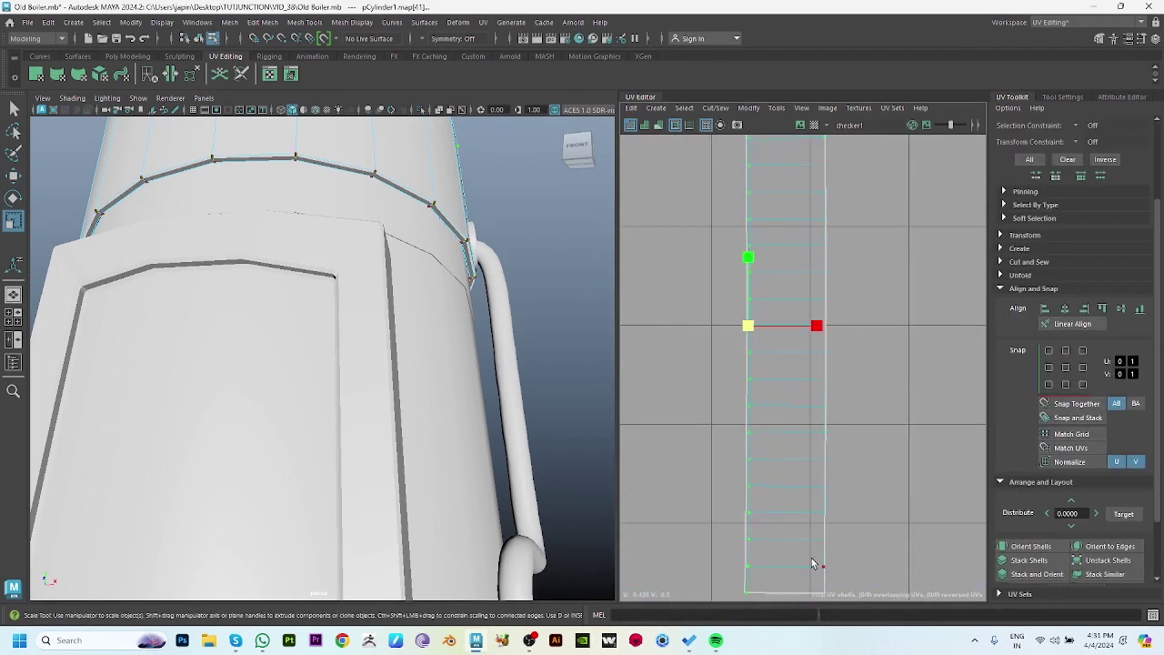
{"action": "key", "text": "w"}
{"action": "scroll", "coordinate": [870, 338], "scroll_direction": "down", "scroll_amount": 1}
{"action": "scroll", "coordinate": [849, 320], "scroll_direction": "down", "scroll_amount": 1}
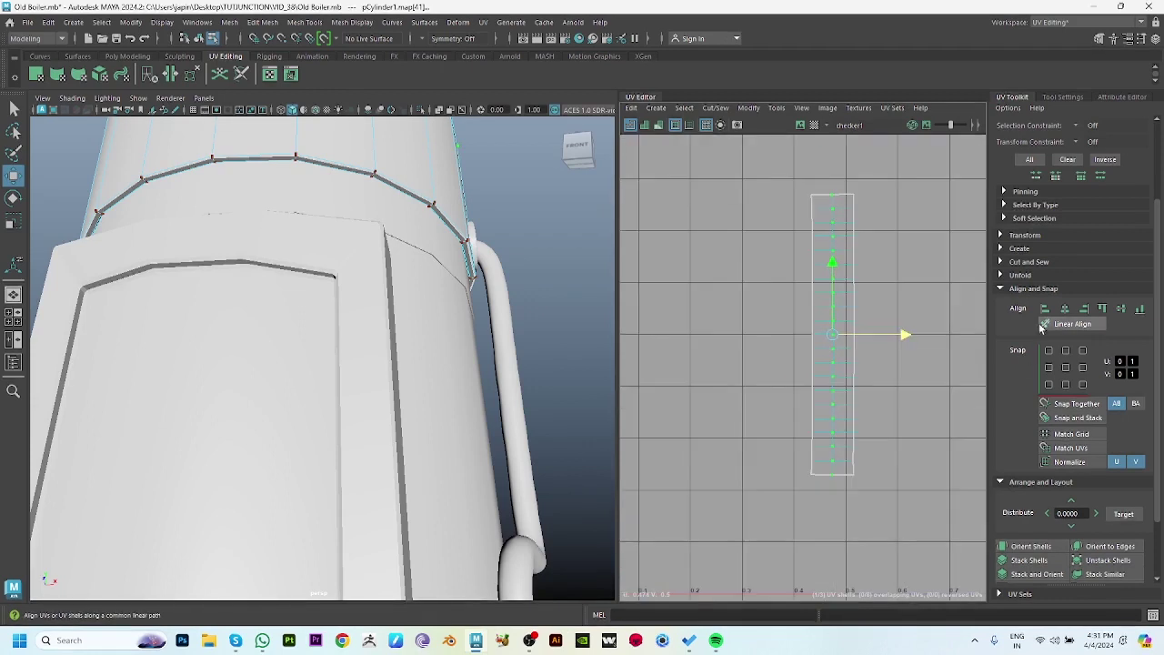
{"action": "key", "text": "ctrl+z"}
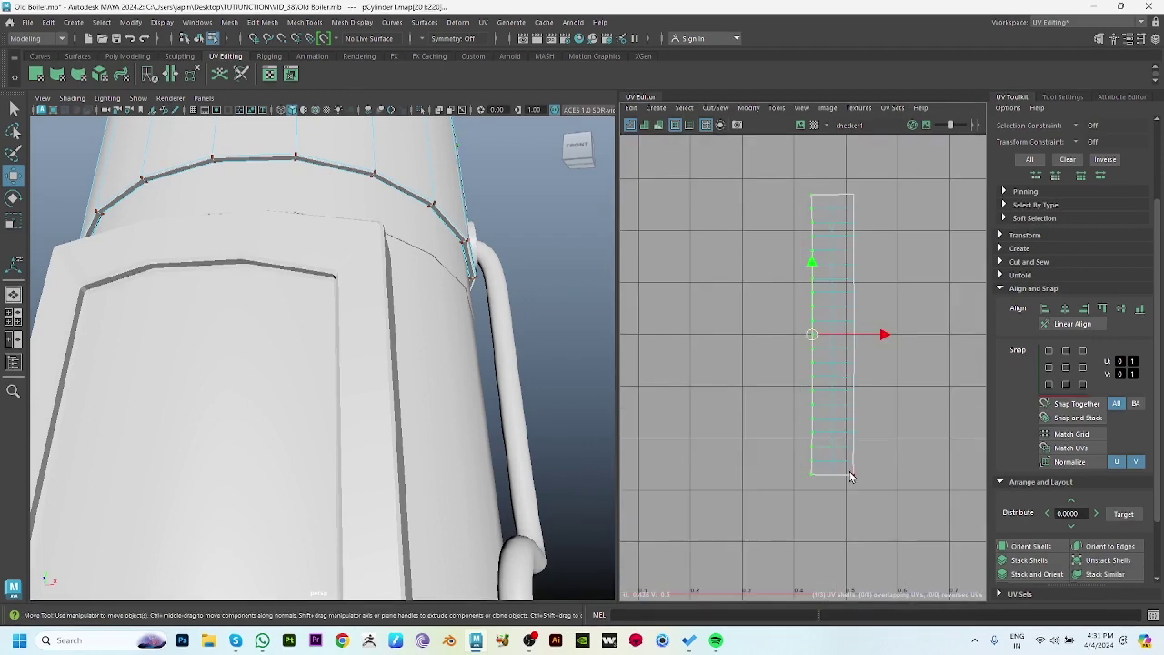
{"action": "key", "text": "ctrl+z"}
{"action": "key", "text": "ctrl+z"}
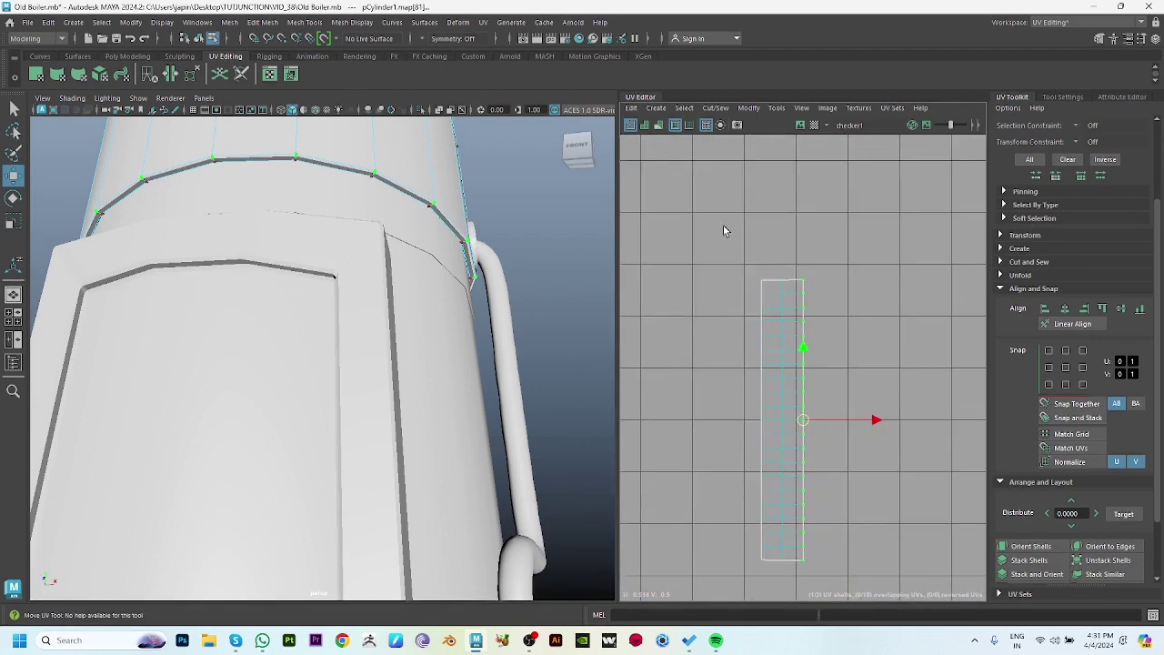
{"action": "key", "text": "ctrl+z"}
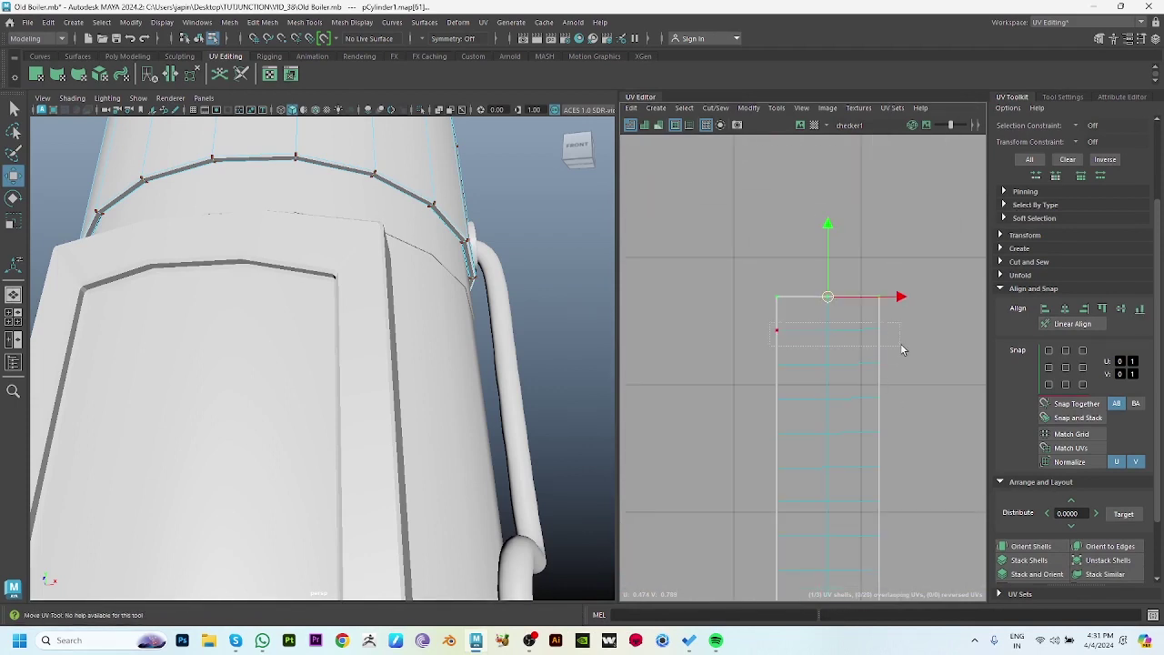
{"action": "key", "text": "ctrl+z"}
Box-select the strip's upper UV rows one after another.
{"action": "left_click_drag", "start_coordinate": [760, 353], "coordinate": [900, 373]}
{"action": "left_click_drag", "start_coordinate": [760, 389], "coordinate": [849, 407]}
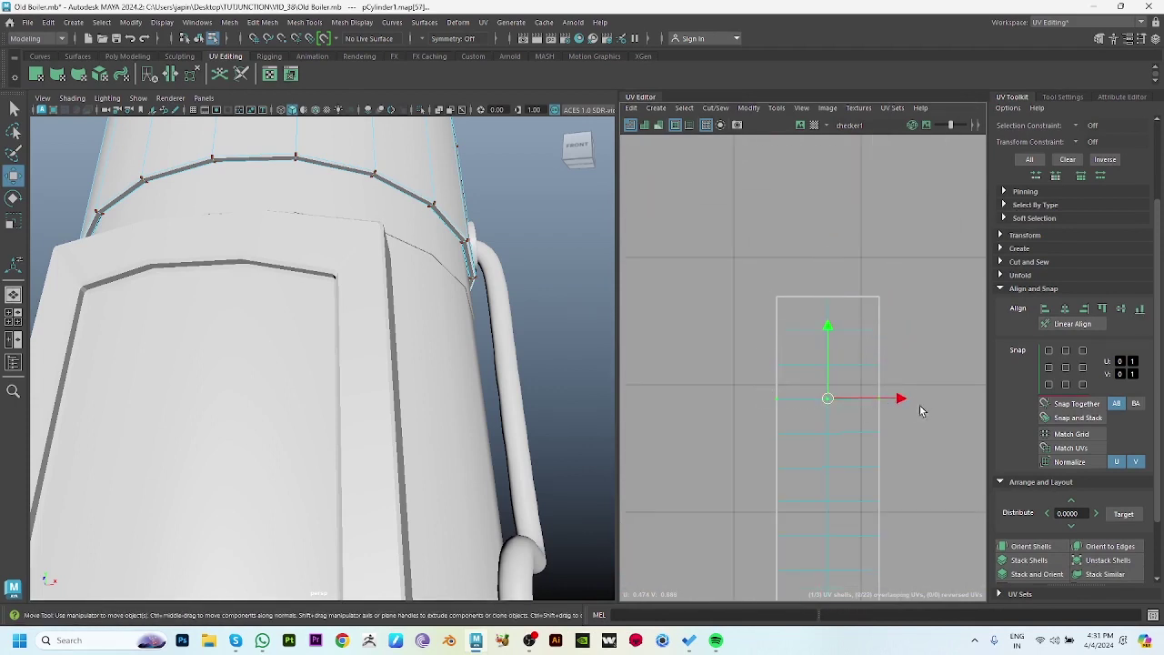
{"action": "left_click_drag", "start_coordinate": [915, 442], "coordinate": [759, 424]}
{"action": "mouse_move", "coordinate": [756, 459]}
{"action": "left_mouse_down"}
{"action": "mouse_move", "coordinate": [922, 483]}
{"action": "mouse_move", "coordinate": [760, 491]}
{"action": "left_mouse_up"}
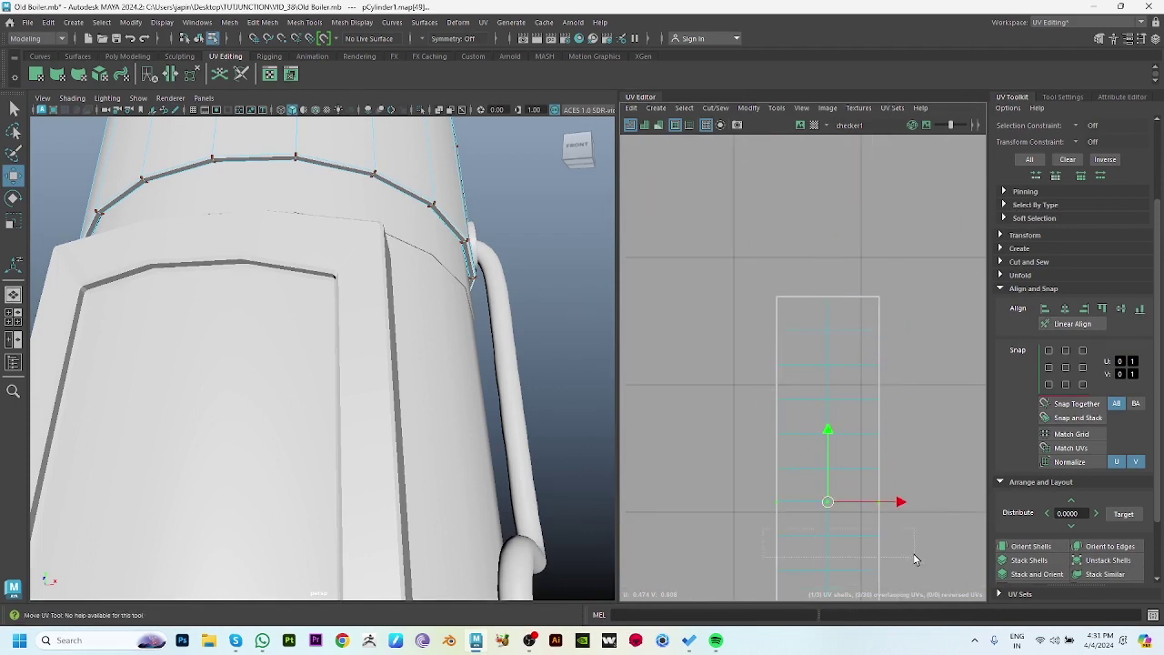
{"action": "left_click_drag", "start_coordinate": [915, 553], "coordinate": [760, 524]}
{"action": "middle_click_drag", "start_coordinate": [716, 559], "coordinate": [655, 357], "text": "alt"}
{"action": "left_click_drag", "start_coordinate": [909, 350], "coordinate": [682, 389]}
{"action": "left_click_drag", "start_coordinate": [909, 384], "coordinate": [694, 426]}
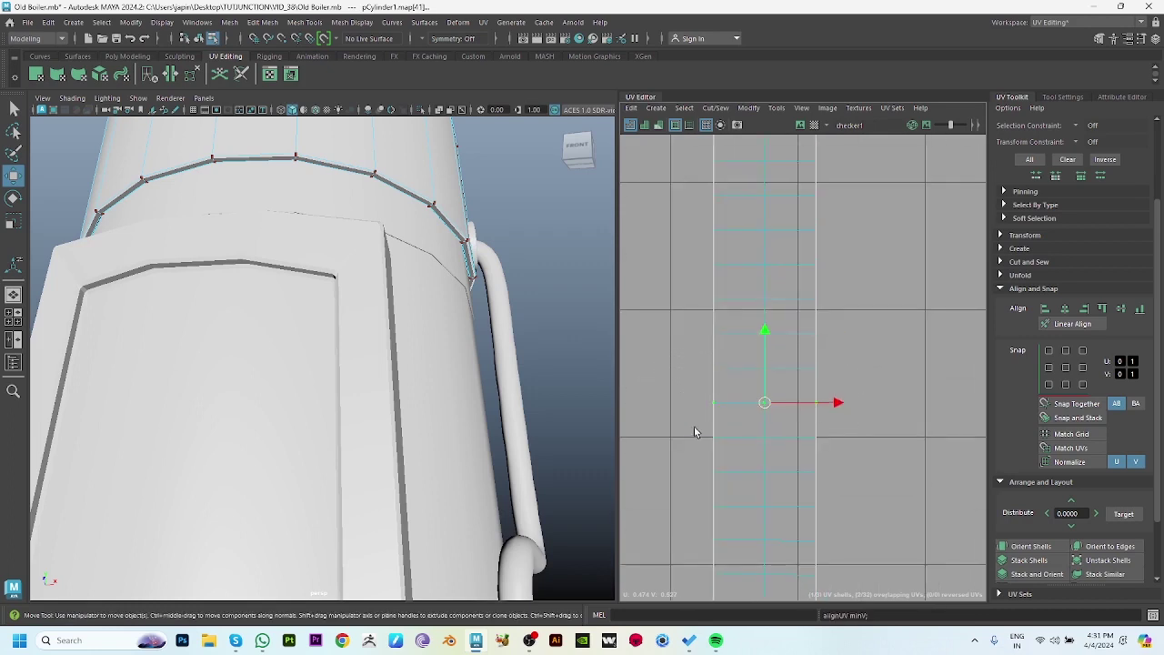
{"action": "left_click_drag", "start_coordinate": [910, 417], "coordinate": [691, 458]}
{"action": "left_click_drag", "start_coordinate": [910, 453], "coordinate": [691, 490]}
{"action": "left_click_drag", "start_coordinate": [909, 491], "coordinate": [694, 531]}
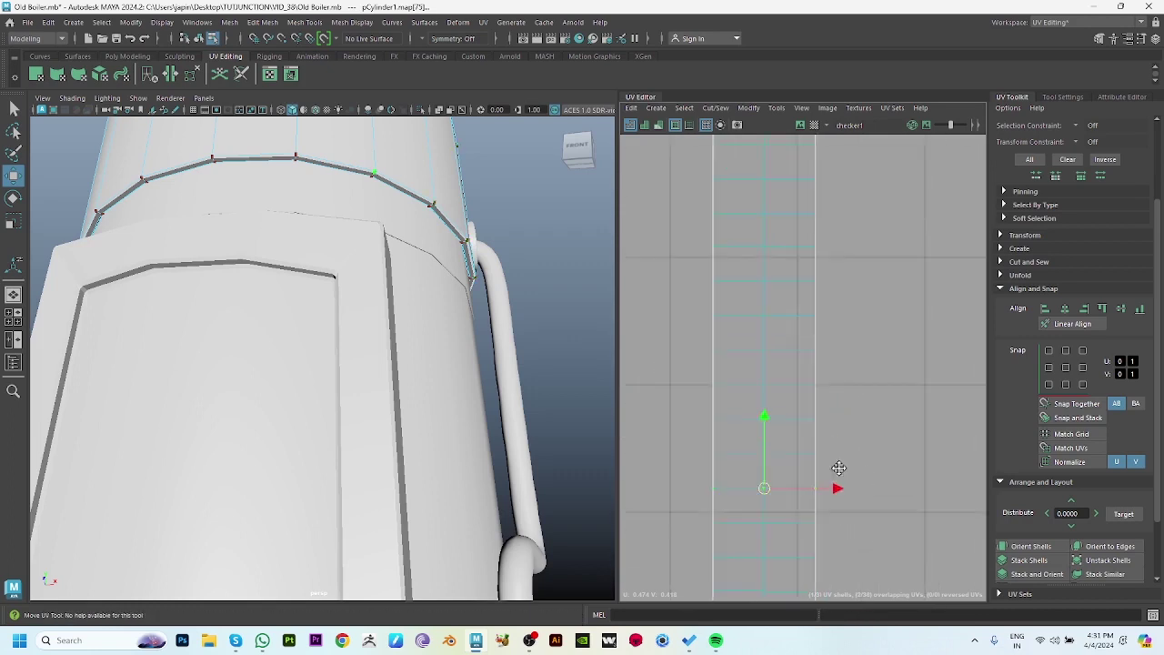
Continue selecting the UV rows down to the strip's lower end.
{"action": "middle_click_drag", "start_coordinate": [836, 467], "coordinate": [883, 382], "text": "alt"}
{"action": "left_click_drag", "start_coordinate": [700, 380], "coordinate": [826, 406]}
{"action": "left_click_drag", "start_coordinate": [725, 417], "coordinate": [845, 450]}
{"action": "left_click_drag", "start_coordinate": [725, 452], "coordinate": [873, 480]}
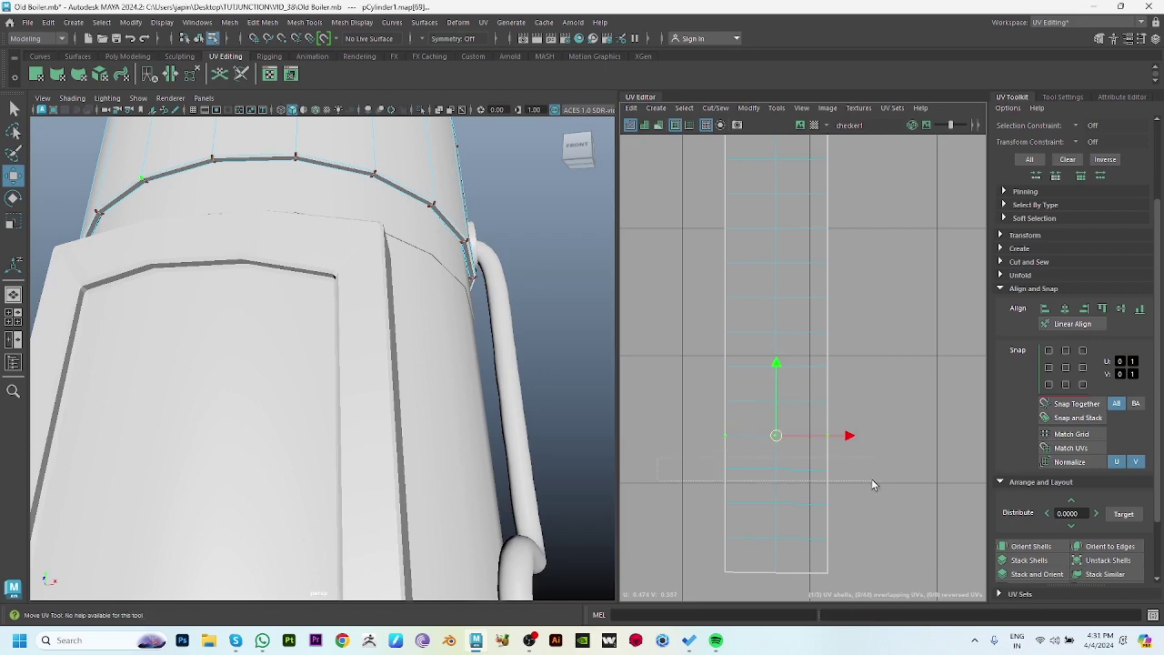
{"action": "left_click_drag", "start_coordinate": [725, 489], "coordinate": [872, 515]}
{"action": "left_click_drag", "start_coordinate": [711, 526], "coordinate": [889, 553]}
{"action": "left_click_drag", "start_coordinate": [702, 551], "coordinate": [885, 582]}
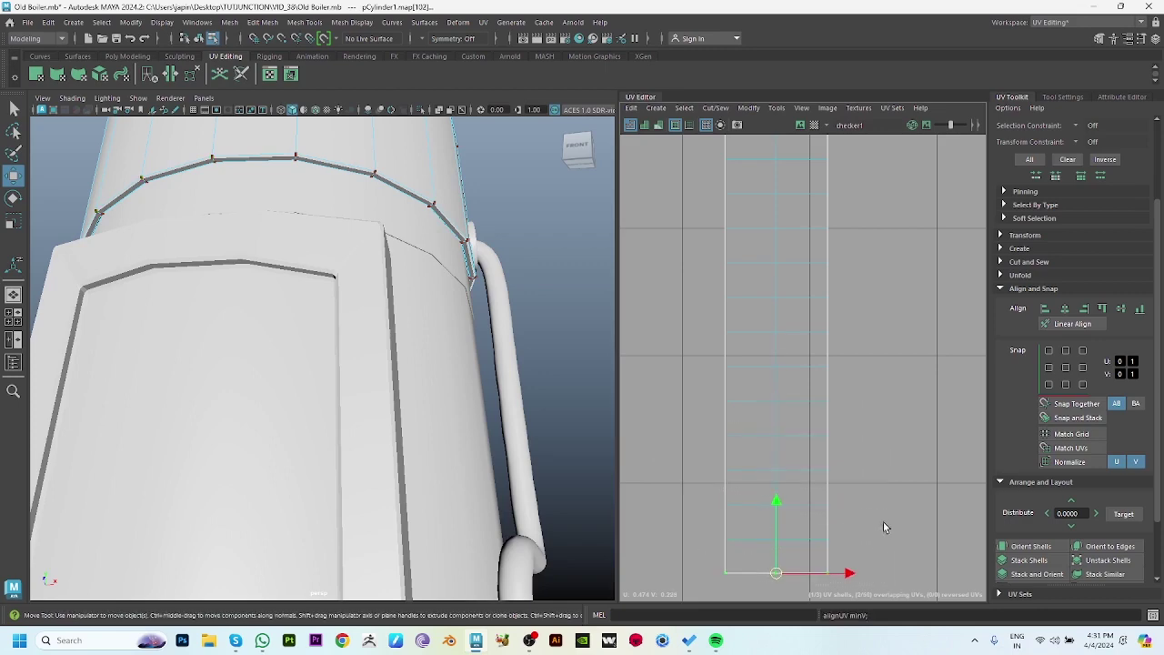
{"action": "right_click_drag", "start_coordinate": [885, 521], "coordinate": [751, 355], "text": "alt"}
Select all UV shells, apply Orient Shells and Layout, and view the checkered boiler.
{"action": "left_click_drag", "start_coordinate": [782, 209], "coordinate": [909, 472]}
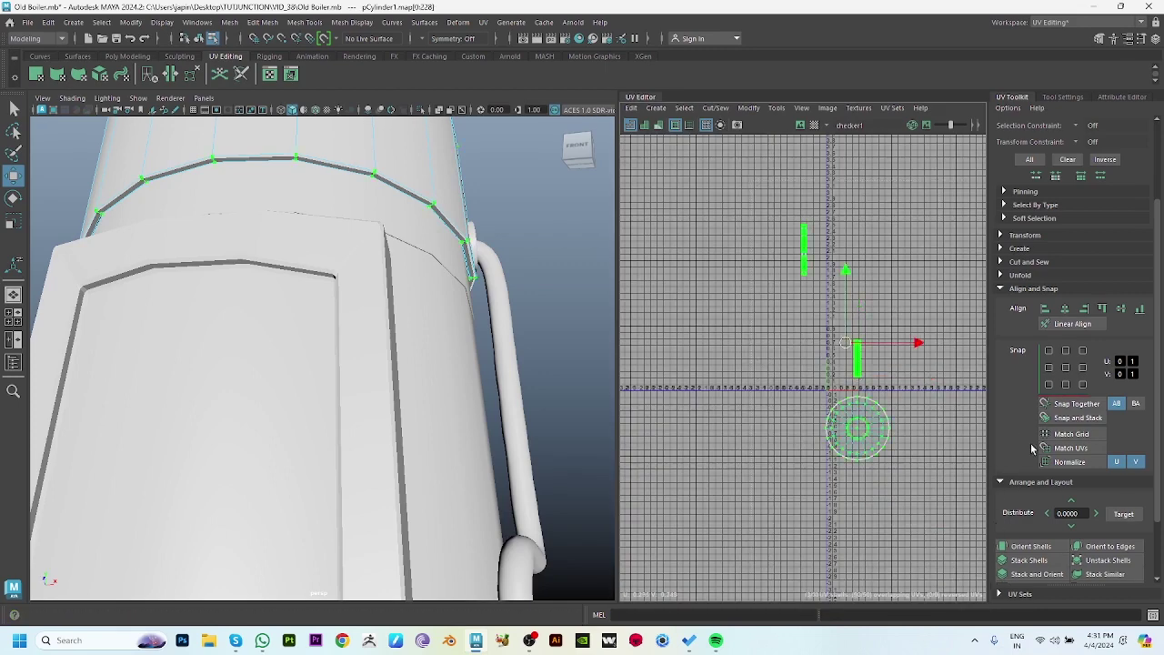
{"action": "scroll", "coordinate": [1055, 511], "scroll_direction": "down", "scroll_amount": 2}
{"action": "left_click", "coordinate": [1024, 470]}
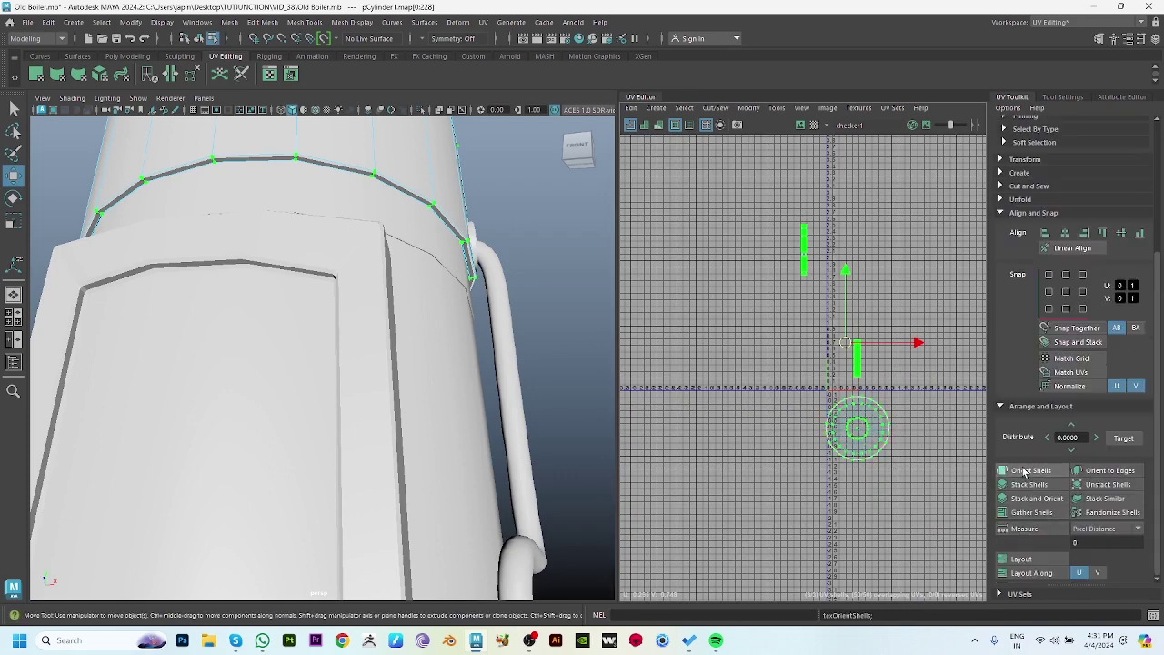
{"action": "left_click", "coordinate": [1021, 559]}
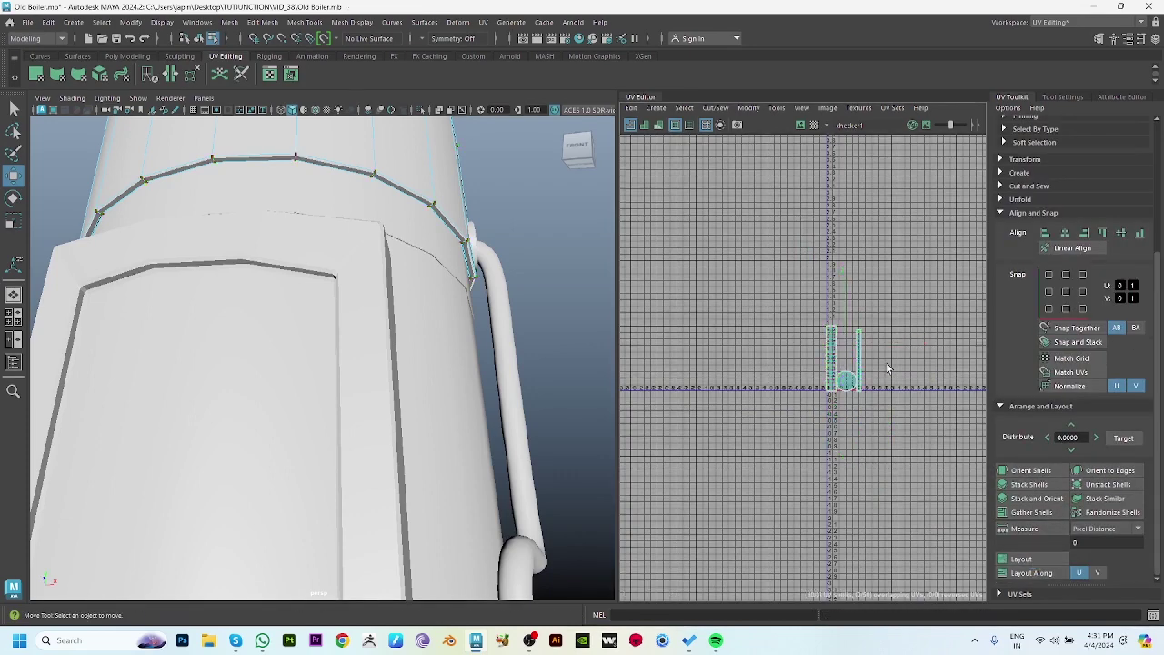
{"action": "scroll", "coordinate": [883, 382], "scroll_direction": "up", "scroll_amount": 3}
{"action": "left_click_drag", "start_coordinate": [403, 345], "coordinate": [403, 275], "text": "alt"}
{"action": "scroll", "coordinate": [396, 245], "scroll_direction": "down", "scroll_amount": 5}
Turn on textured display and select the boiler's top lid.
{"action": "key", "text": "6"}
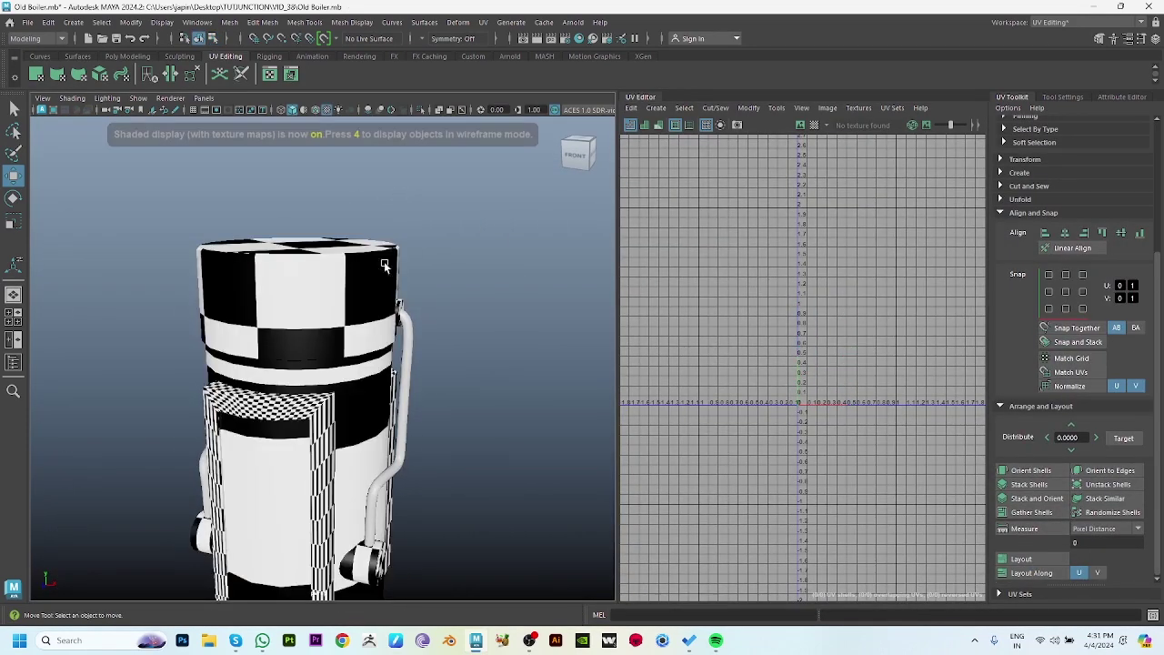
{"action": "left_click", "coordinate": [309, 273]}
{"action": "left_click_drag", "start_coordinate": [310, 272], "coordinate": [495, 303], "text": "alt"}
{"action": "left_click", "coordinate": [1143, 38]}
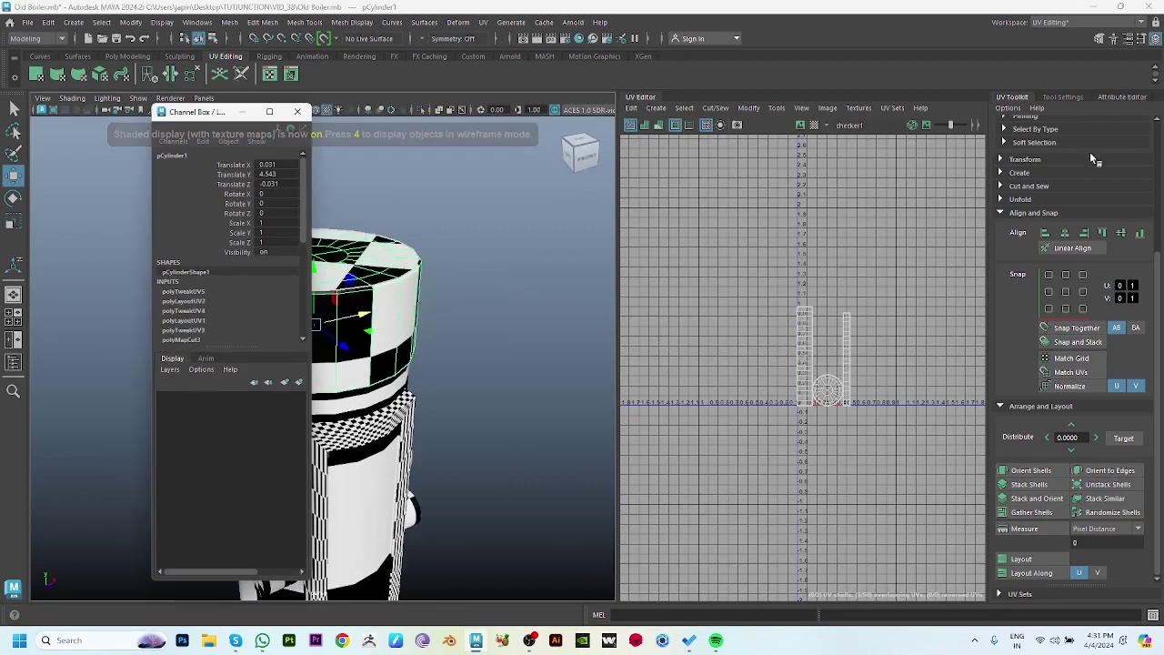
{"action": "left_click", "coordinate": [297, 115]}
Set checker1's place2dTexture1 Repeat UV to 25 × 25 and inspect the finer tiling.
{"action": "key", "text": "ctrl+a"}
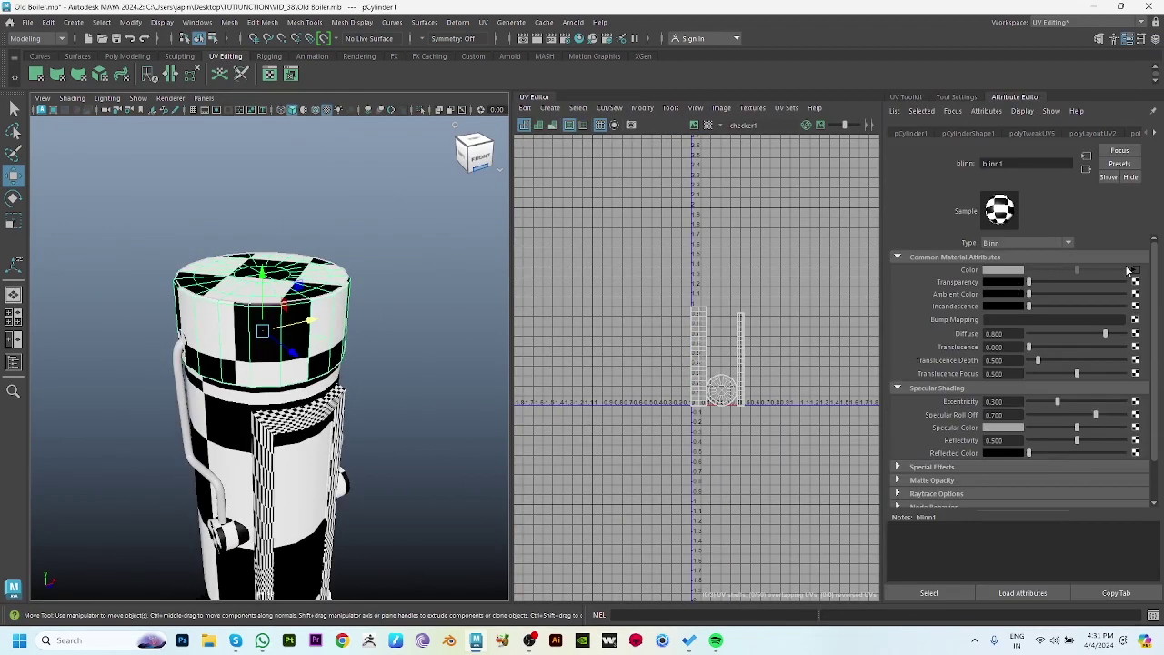
{"action": "left_click", "coordinate": [1134, 270]}
{"action": "left_click", "coordinate": [971, 135]}
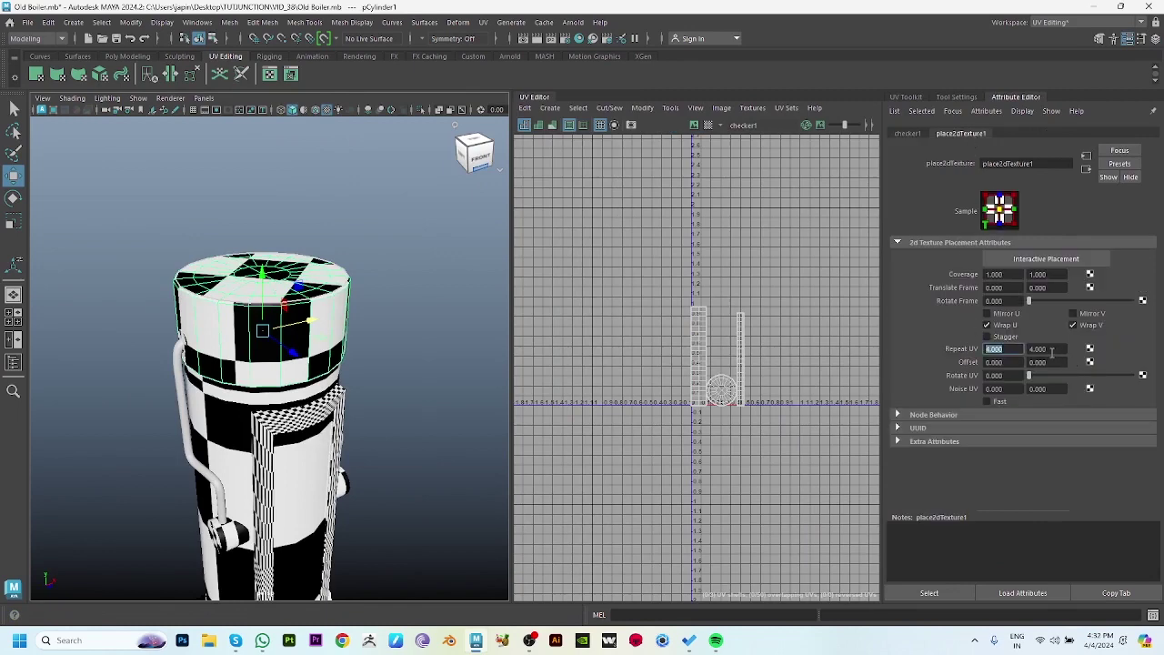
{"action": "key", "text": "Tab"}
{"action": "type", "text": "25"}
{"action": "key", "text": "Return"}
{"action": "left_click", "coordinate": [428, 372]}
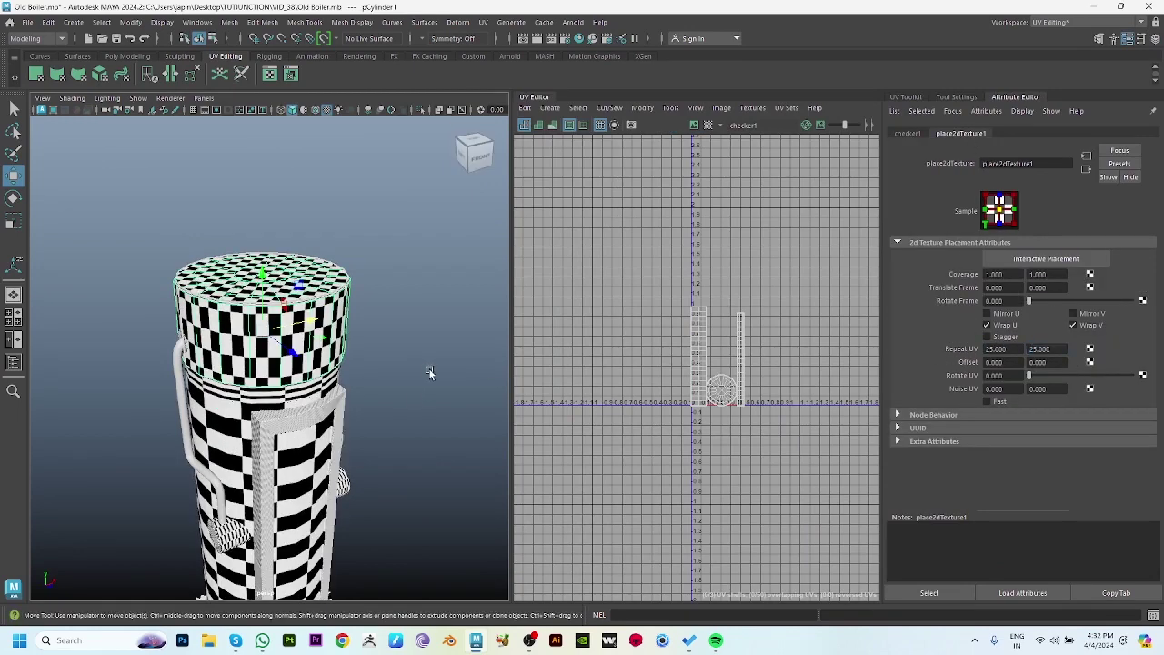
{"action": "mouse_move", "coordinate": [428, 372]}
{"action": "left_mouse_down", "text": "alt"}
{"action": "mouse_move", "coordinate": [389, 438]}
{"action": "mouse_move", "coordinate": [418, 409]}
{"action": "left_mouse_up", "text": "alt"}
{"action": "left_click", "coordinate": [323, 341]}
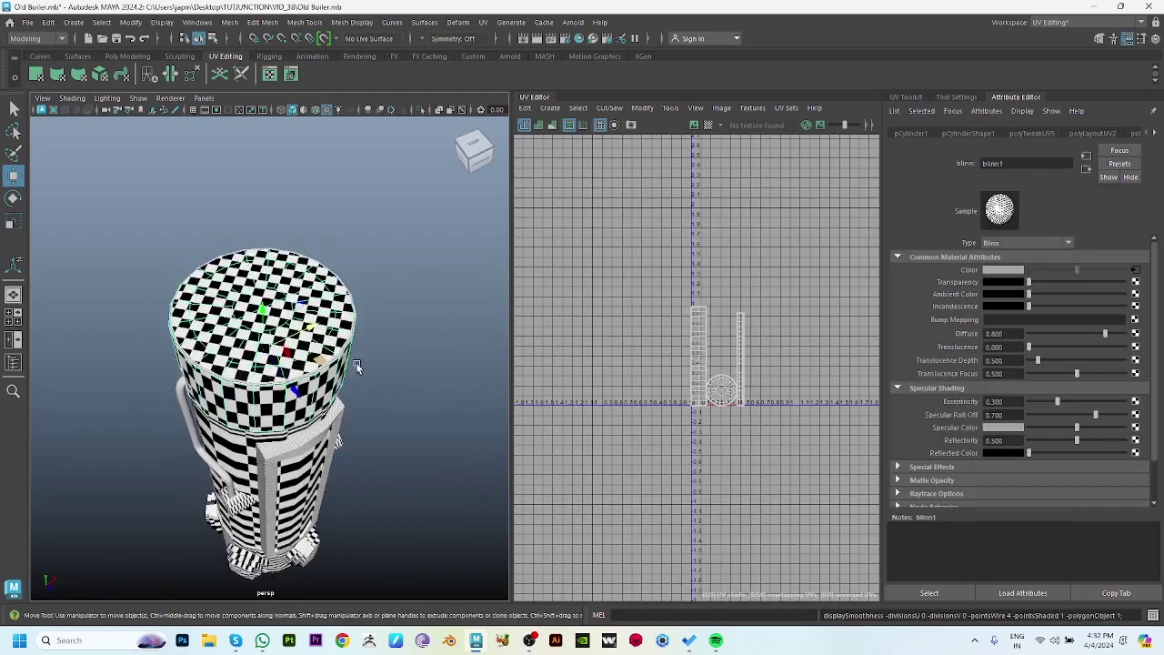
{"action": "left_click_drag", "start_coordinate": [339, 337], "coordinate": [435, 364], "text": "alt"}
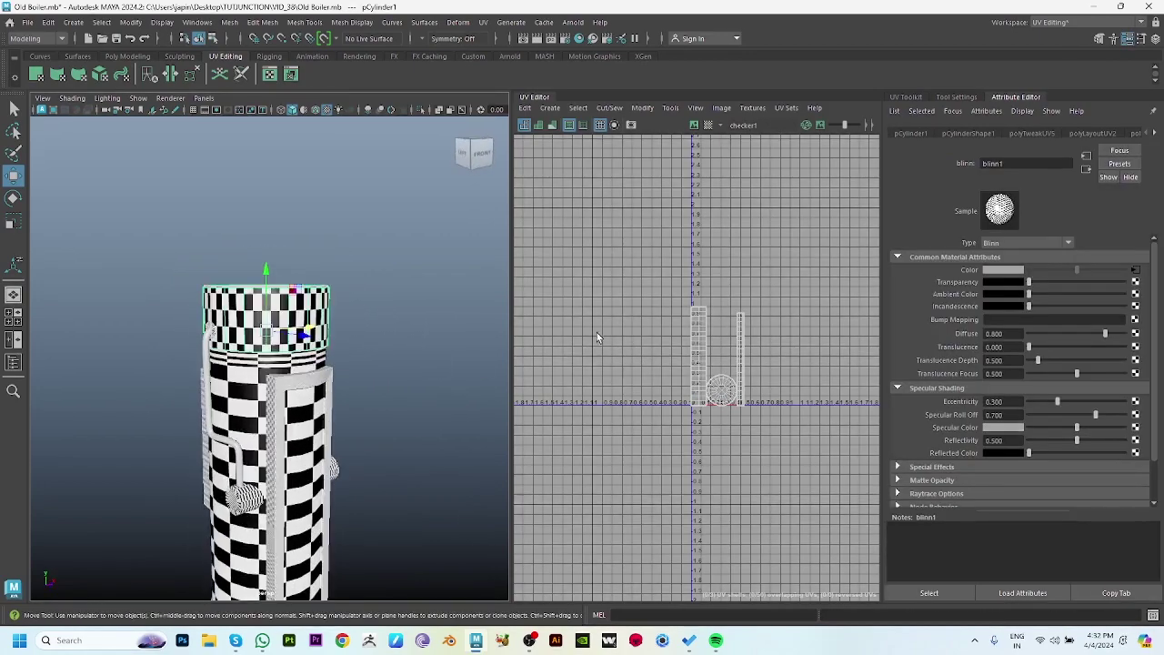
Assign a new lambert to the lid and put it on its own display layer.
{"action": "left_click", "coordinate": [350, 56]}
{"action": "left_click", "coordinate": [248, 74]}
{"action": "key", "text": "ctrl+a"}
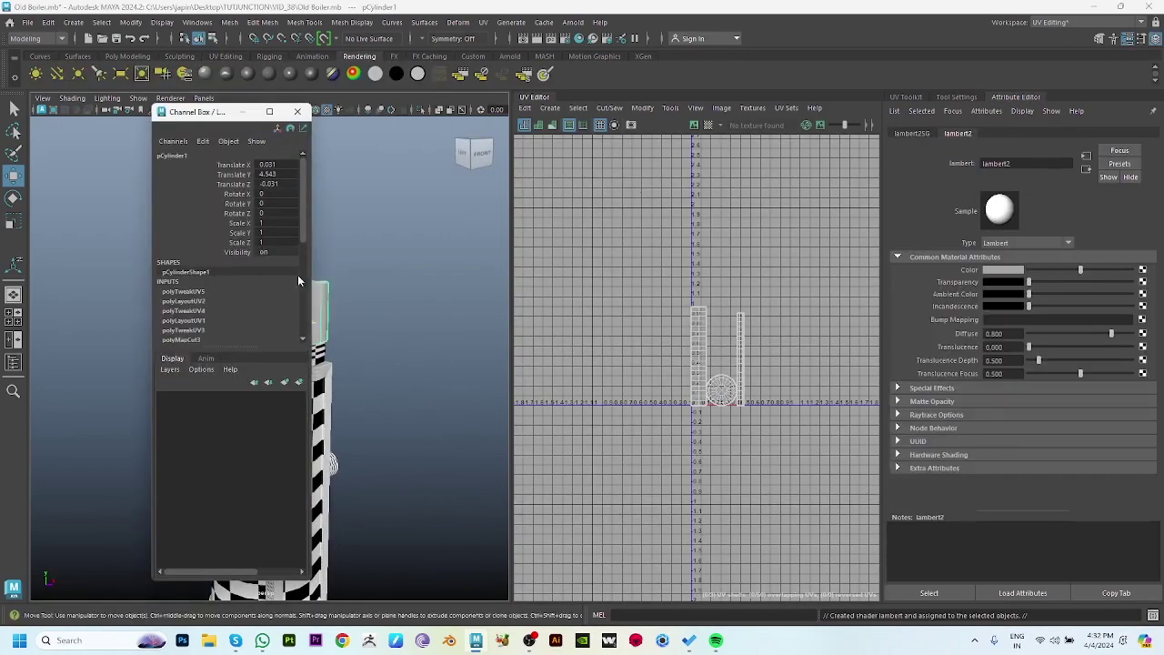
{"action": "left_click", "coordinate": [299, 382]}
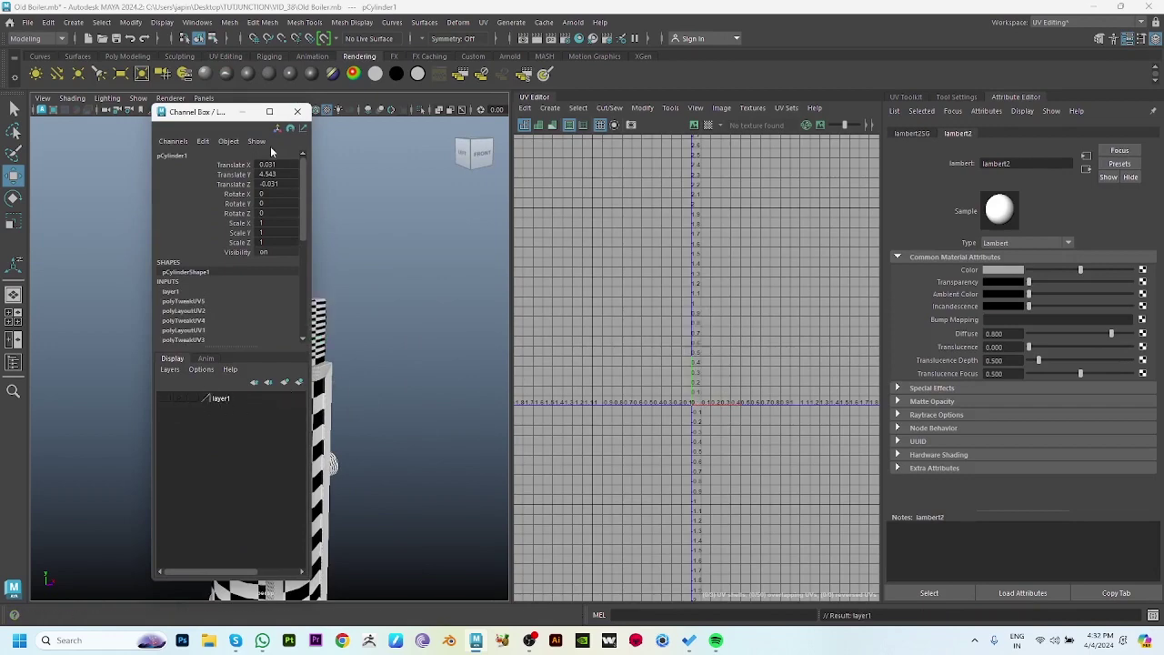
{"action": "left_click", "coordinate": [297, 111]}
Delete the top faces of the upper cylinder section.
{"action": "mouse_move", "coordinate": [314, 312]}
{"action": "left_mouse_down", "text": "alt"}
{"action": "mouse_move", "coordinate": [363, 348]}
{"action": "mouse_move", "coordinate": [364, 300]}
{"action": "left_mouse_up", "text": "alt"}
{"action": "scroll", "coordinate": [363, 348], "scroll_direction": "up", "scroll_amount": 3}
{"action": "left_click_drag", "start_coordinate": [49, 253], "coordinate": [460, 323]}
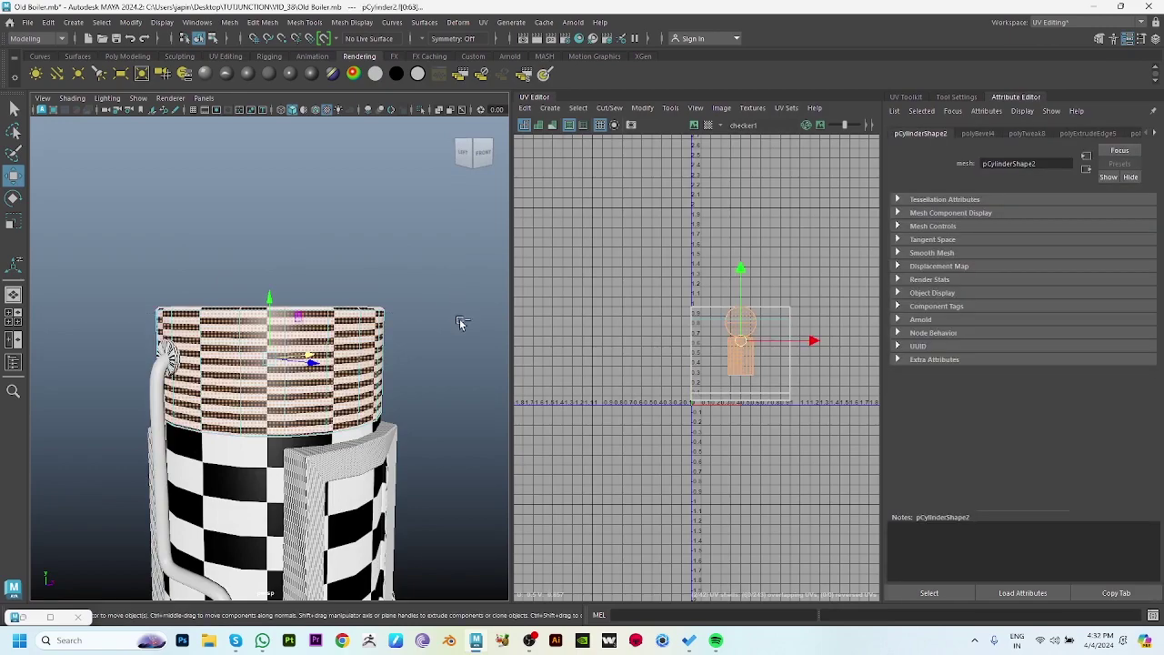
{"action": "key", "text": "Delete"}
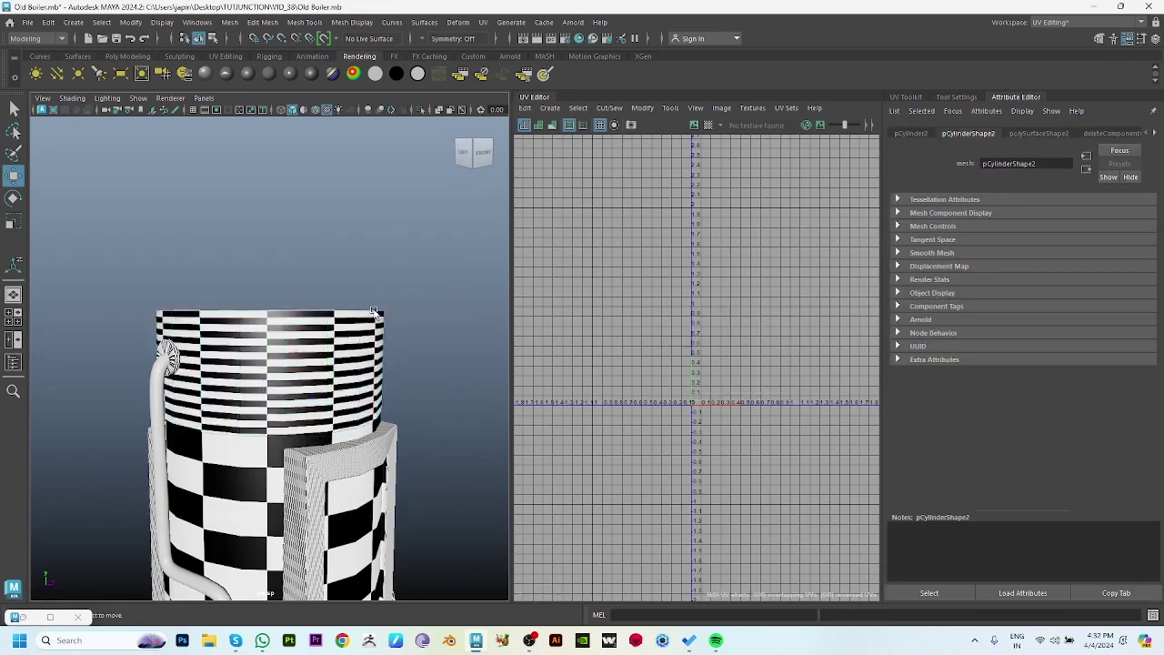
Select the upper section's whole UV shell.
{"action": "left_click_drag", "start_coordinate": [273, 409], "coordinate": [326, 450], "text": "alt"}
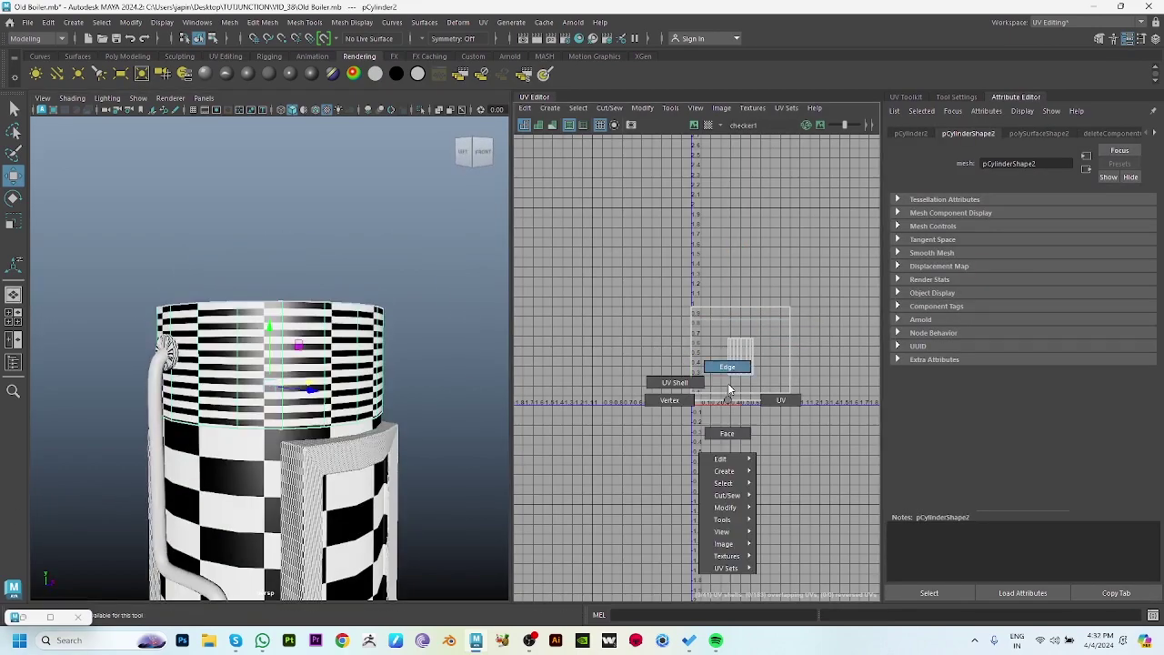
{"action": "right_click_drag", "start_coordinate": [728, 392], "coordinate": [678, 377]}
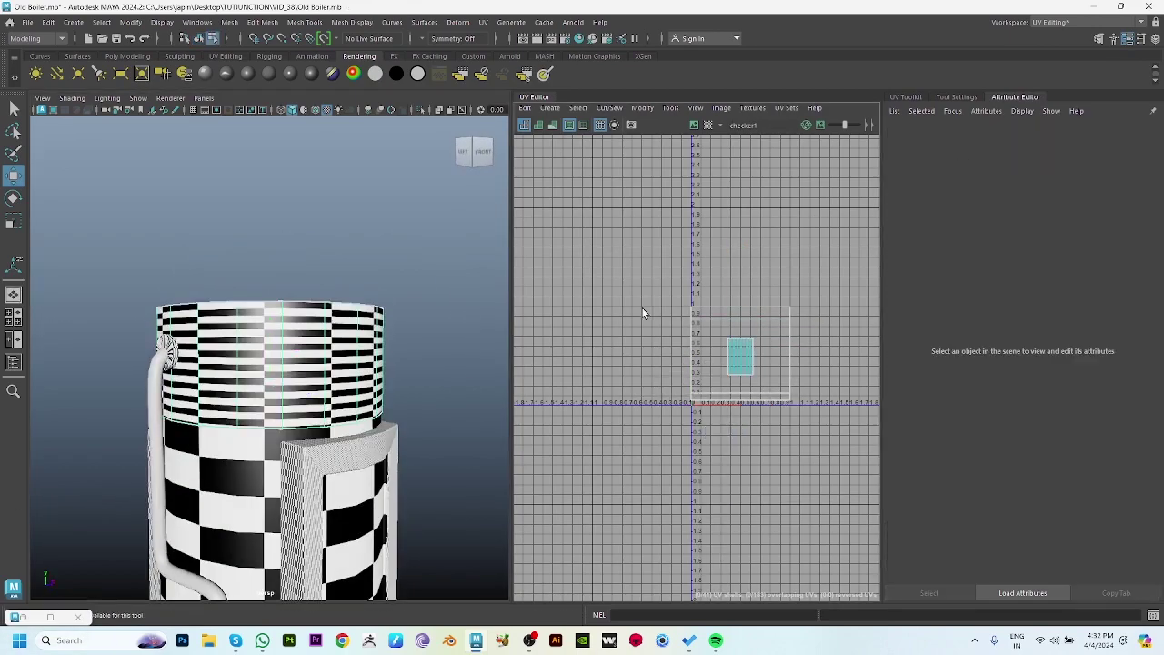
{"action": "left_click", "coordinate": [712, 324]}
Planar-map the upper section, then cut and unfold its UVs.
{"action": "right_click_drag", "start_coordinate": [712, 324], "coordinate": [746, 222], "text": "shift"}
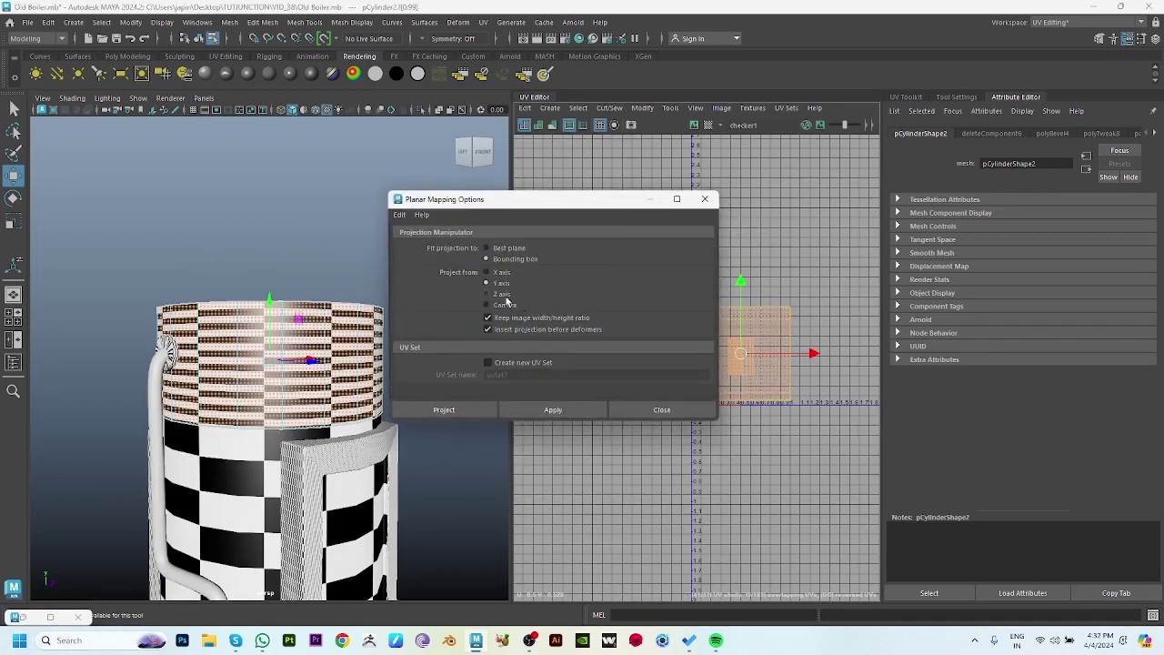
{"action": "left_click", "coordinate": [564, 408]}
{"action": "left_click", "coordinate": [661, 409]}
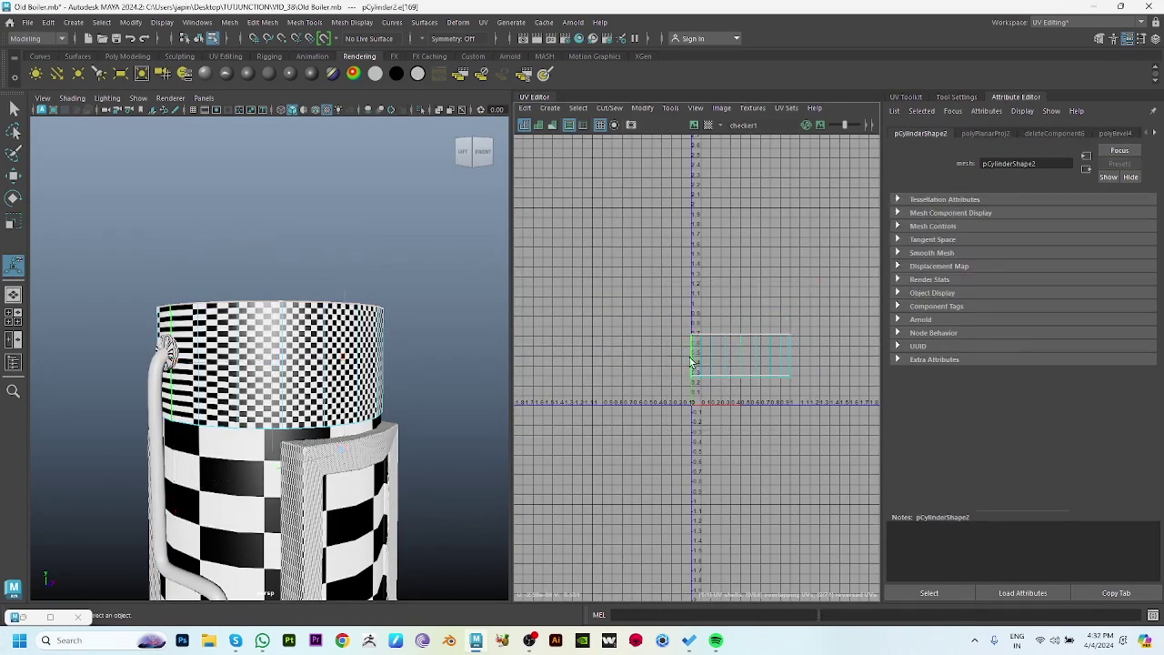
{"action": "right_click_drag", "start_coordinate": [747, 264], "coordinate": [640, 381], "text": "shift"}
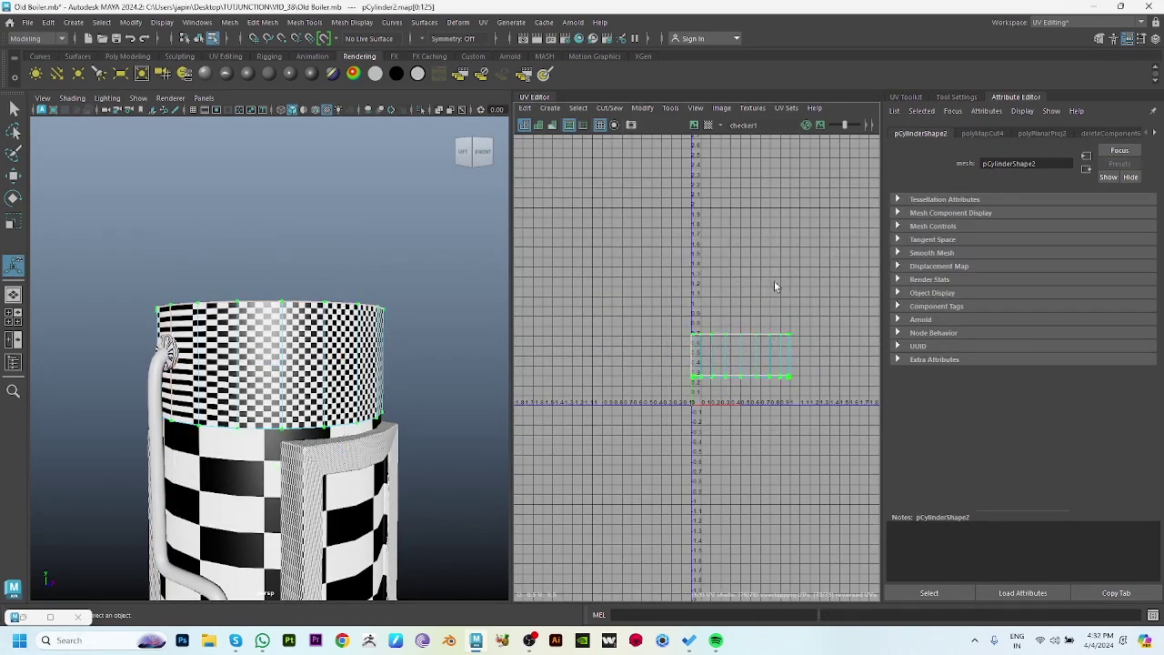
{"action": "right_click_drag", "start_coordinate": [736, 281], "coordinate": [649, 363], "text": "shift"}
{"action": "right_click_drag", "start_coordinate": [689, 296], "coordinate": [718, 283], "text": "shift"}
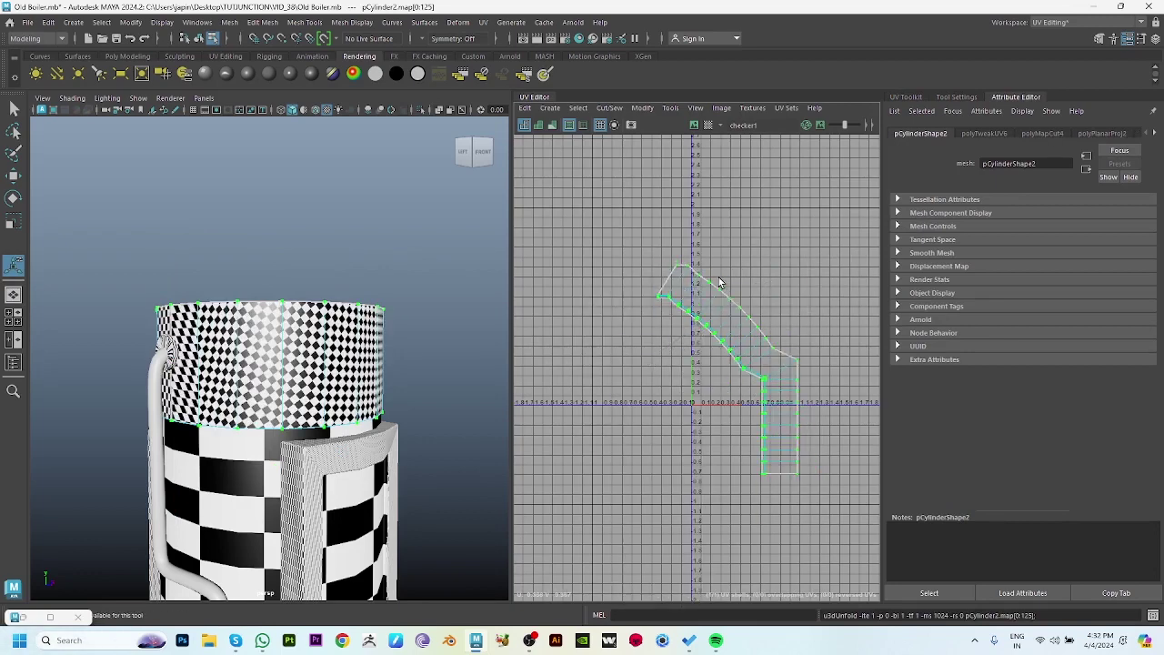
Rotate the unfolded shell upright and move it up and to the right.
{"action": "scroll", "coordinate": [718, 283], "scroll_direction": "up", "scroll_amount": 2}
{"action": "left_click_drag", "start_coordinate": [589, 280], "coordinate": [746, 424]}
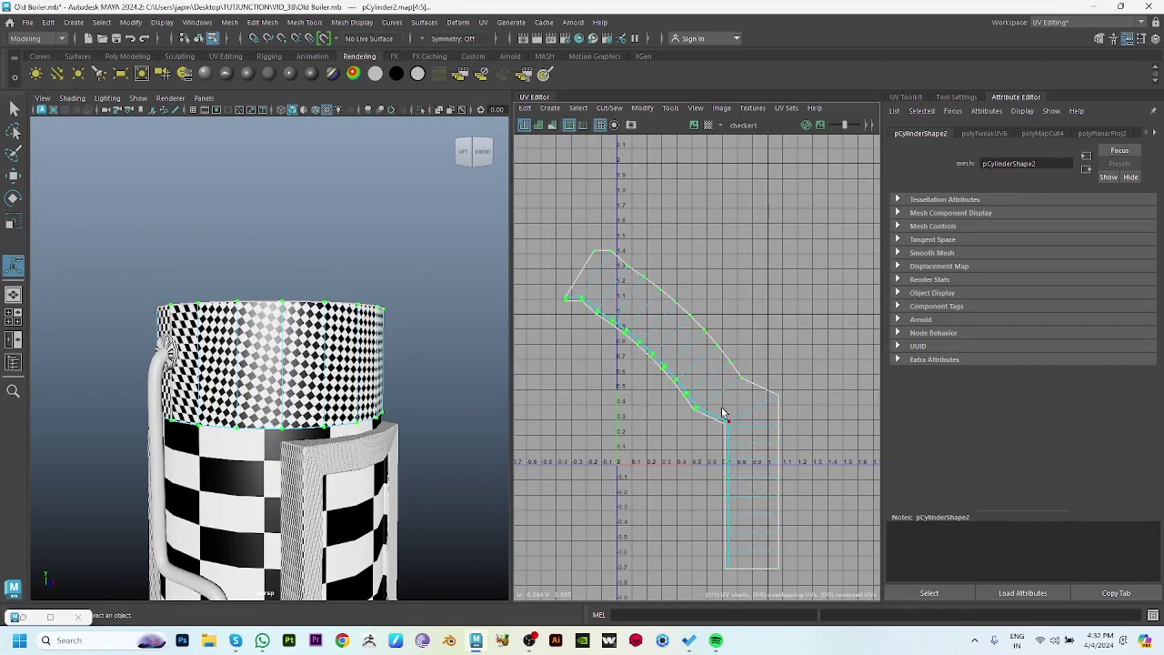
{"action": "key", "text": "e"}
{"action": "mouse_move", "coordinate": [671, 325]}
{"action": "left_mouse_down"}
{"action": "mouse_move", "coordinate": [649, 330]}
{"action": "mouse_move", "coordinate": [702, 299]}
{"action": "left_mouse_up"}
{"action": "key", "text": "w"}
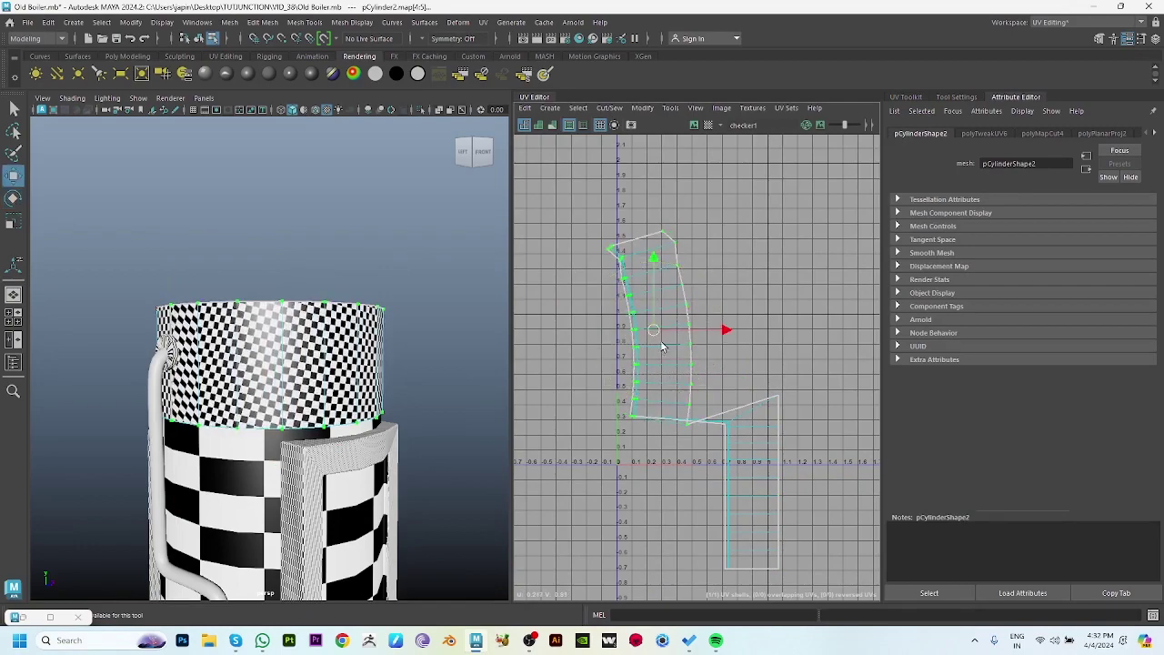
{"action": "left_click_drag", "start_coordinate": [663, 343], "coordinate": [748, 293]}
Straighten the shell into a vertical strip, undoing a stray corner edit.
{"action": "right_click_drag", "start_coordinate": [754, 276], "coordinate": [738, 242], "text": "shift"}
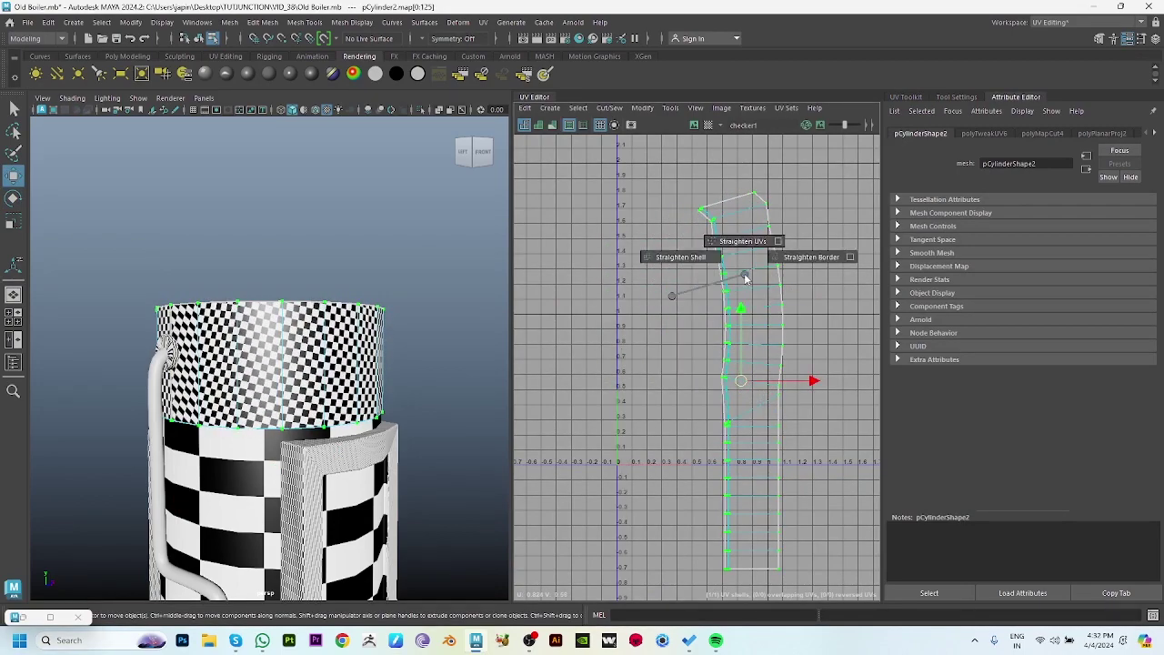
{"action": "scroll", "coordinate": [738, 241], "scroll_direction": "up", "scroll_amount": 2}
{"action": "scroll", "coordinate": [548, 205], "scroll_direction": "up", "scroll_amount": 2}
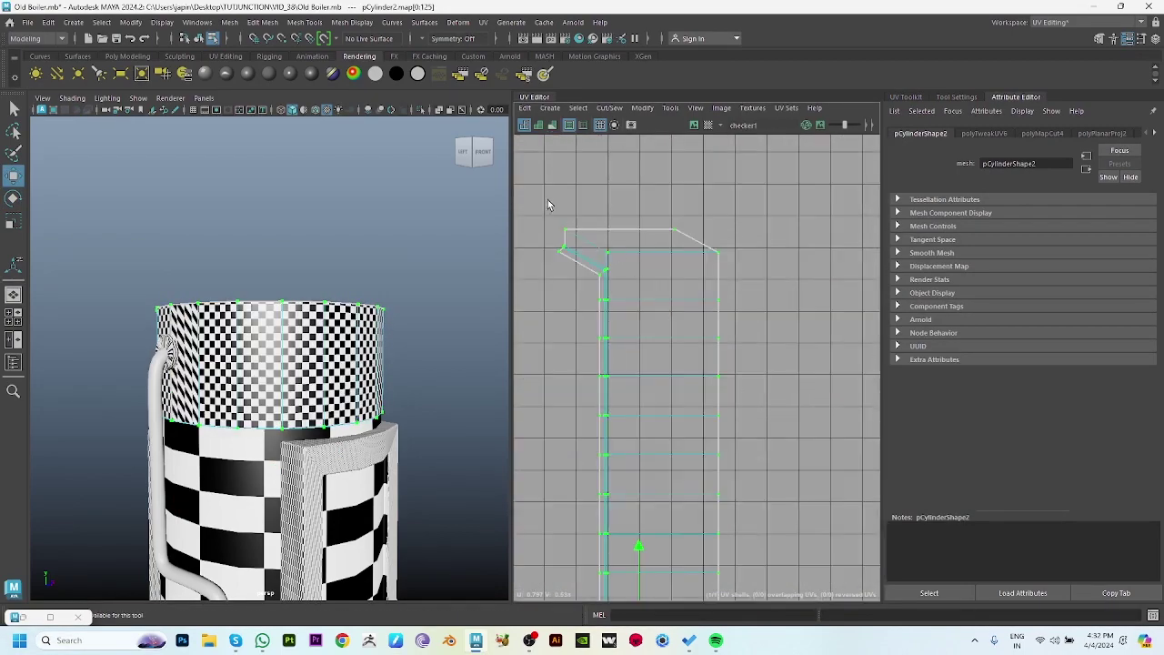
{"action": "left_click", "coordinate": [573, 251]}
{"action": "mouse_move", "coordinate": [637, 239]}
{"action": "left_mouse_down"}
{"action": "mouse_move", "coordinate": [696, 251]}
{"action": "mouse_move", "coordinate": [719, 213]}
{"action": "left_mouse_up"}
{"action": "key", "text": "ctrl+z"}
{"action": "key", "text": "ctrl+z"}
{"action": "key", "text": "ctrl+z"}
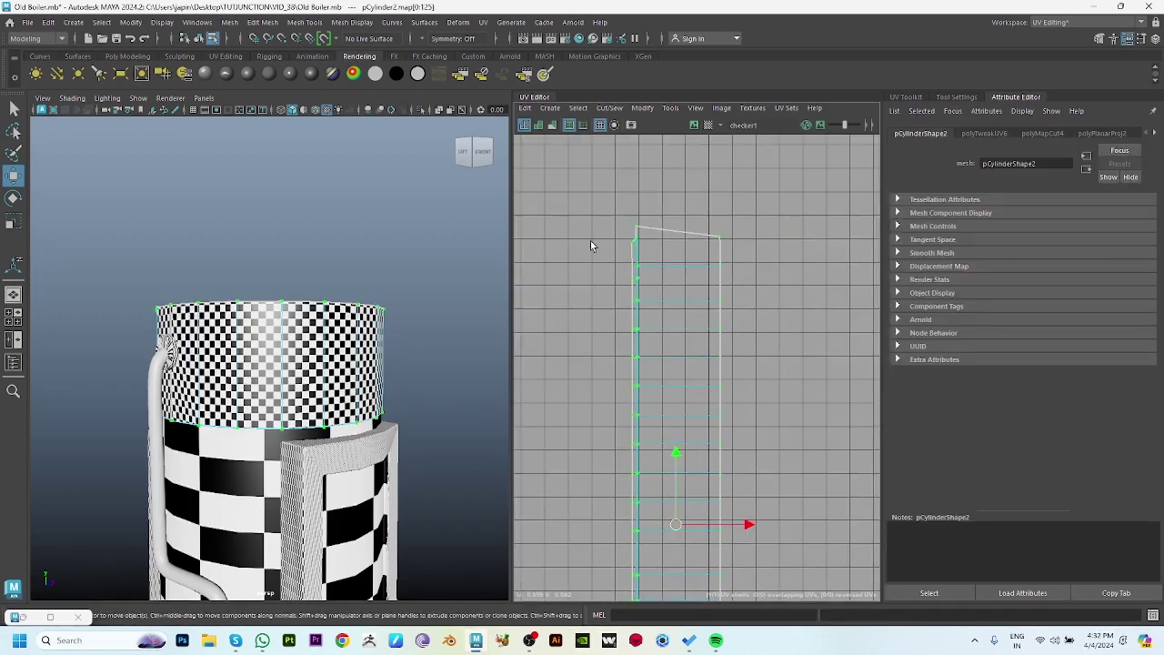
Select the shell's left column of UVs and shift it right.
{"action": "right_click_drag", "start_coordinate": [637, 227], "coordinate": [652, 281]}
{"action": "scroll", "coordinate": [652, 272], "scroll_direction": "up", "scroll_amount": 2}
{"action": "left_click", "coordinate": [639, 242]}
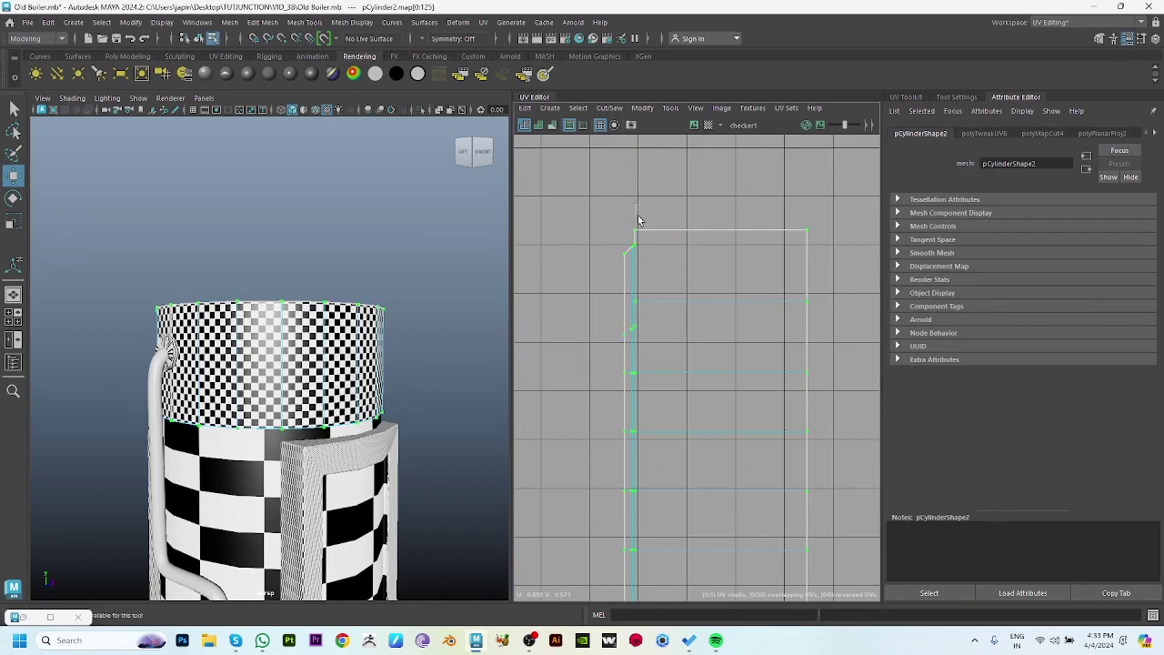
{"action": "double_click", "coordinate": [633, 491]}
{"action": "middle_click_drag", "start_coordinate": [673, 436], "coordinate": [662, 112], "text": "alt"}
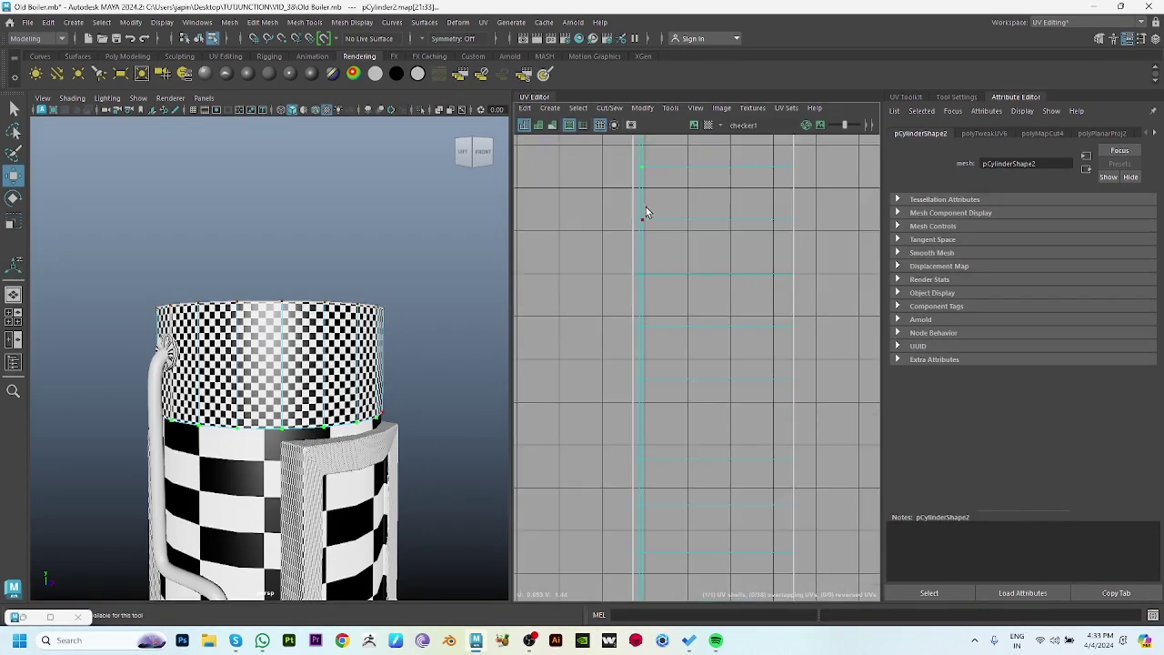
{"action": "mouse_move", "coordinate": [689, 532]}
{"action": "middle_mouse_down", "text": "alt"}
{"action": "mouse_move", "coordinate": [657, 215]}
{"action": "mouse_move", "coordinate": [649, 255]}
{"action": "middle_mouse_up", "text": "alt"}
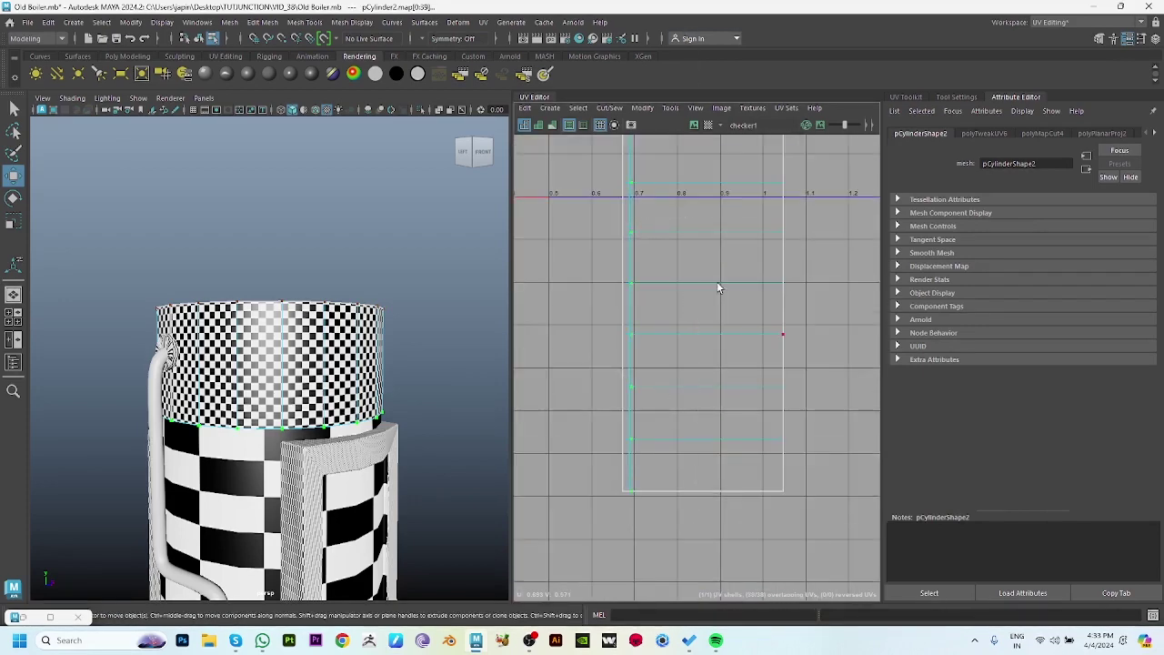
{"action": "scroll", "coordinate": [719, 285], "scroll_direction": "down", "scroll_amount": 3}
{"action": "scroll", "coordinate": [696, 295], "scroll_direction": "down", "scroll_amount": 3}
{"action": "left_click_drag", "start_coordinate": [695, 295], "coordinate": [725, 298]}
{"action": "middle_click_drag", "start_coordinate": [726, 298], "coordinate": [676, 184], "text": "alt"}
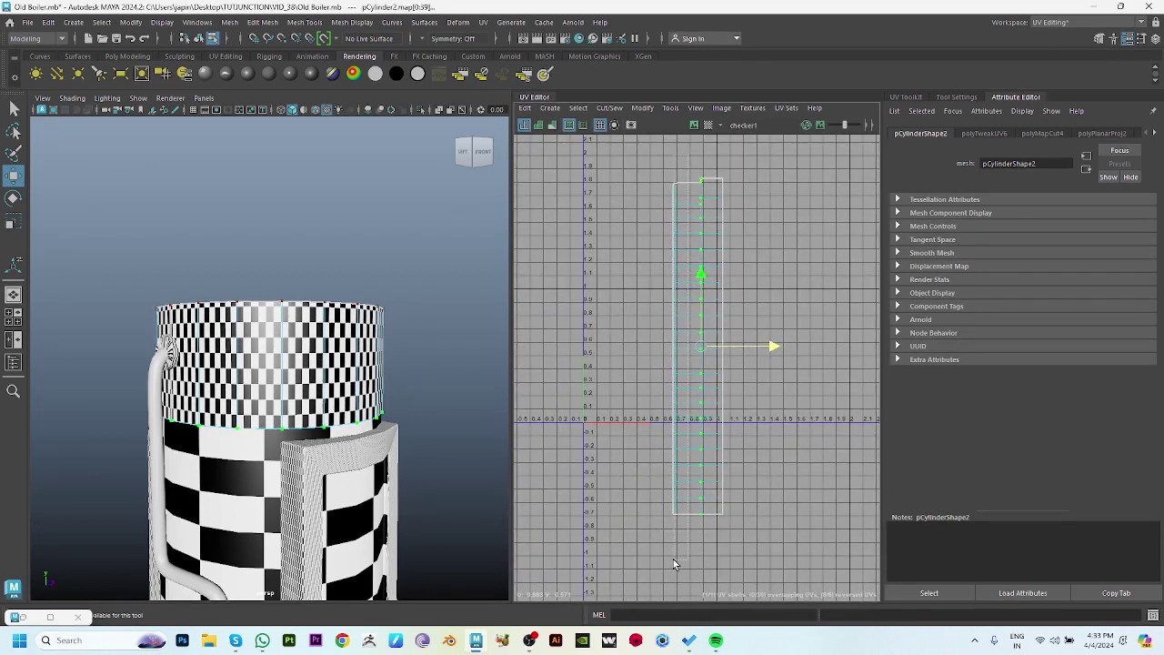
Select the column's top corner UVs and shift them slightly left.
{"action": "left_click_drag", "start_coordinate": [675, 559], "coordinate": [674, 559]}
{"action": "scroll", "coordinate": [714, 468], "scroll_direction": "up", "scroll_amount": 1}
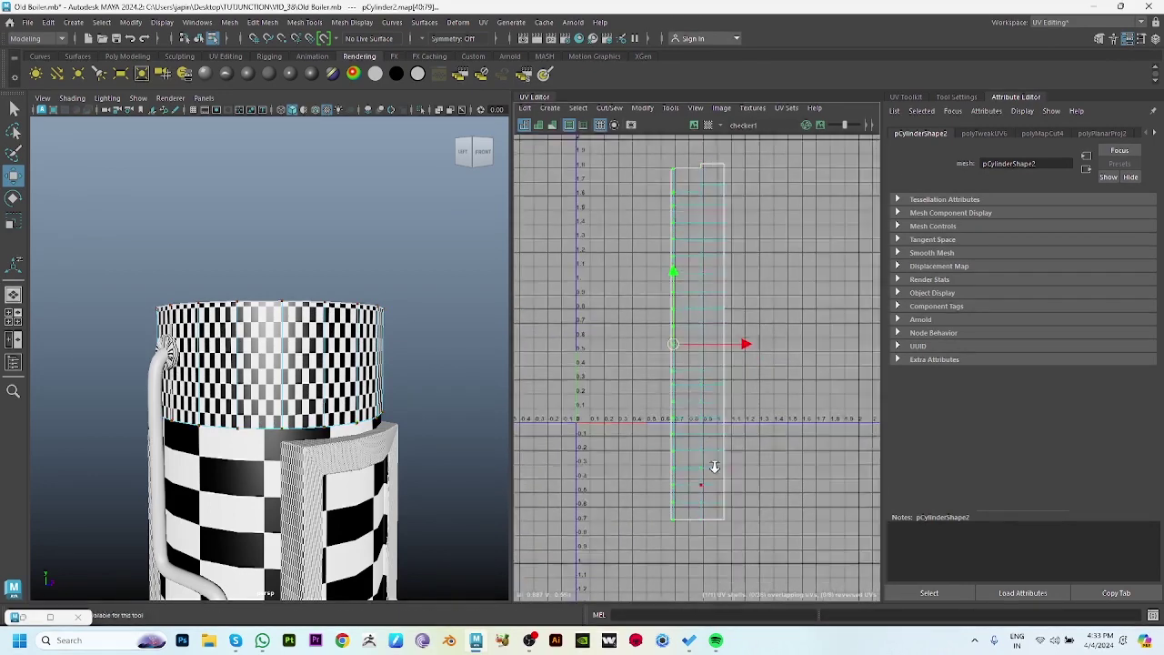
{"action": "scroll", "coordinate": [716, 382], "scroll_direction": "up", "scroll_amount": 1}
{"action": "middle_click_drag", "start_coordinate": [736, 319], "coordinate": [724, 449], "text": "alt"}
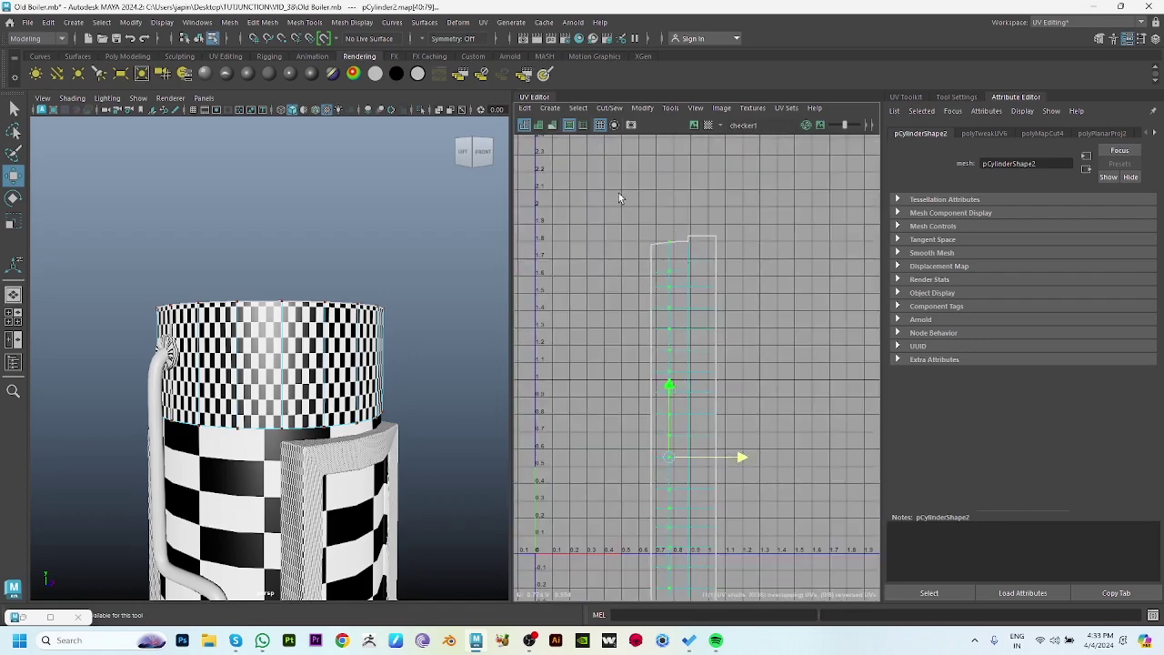
{"action": "left_click_drag", "start_coordinate": [735, 251], "coordinate": [727, 255]}
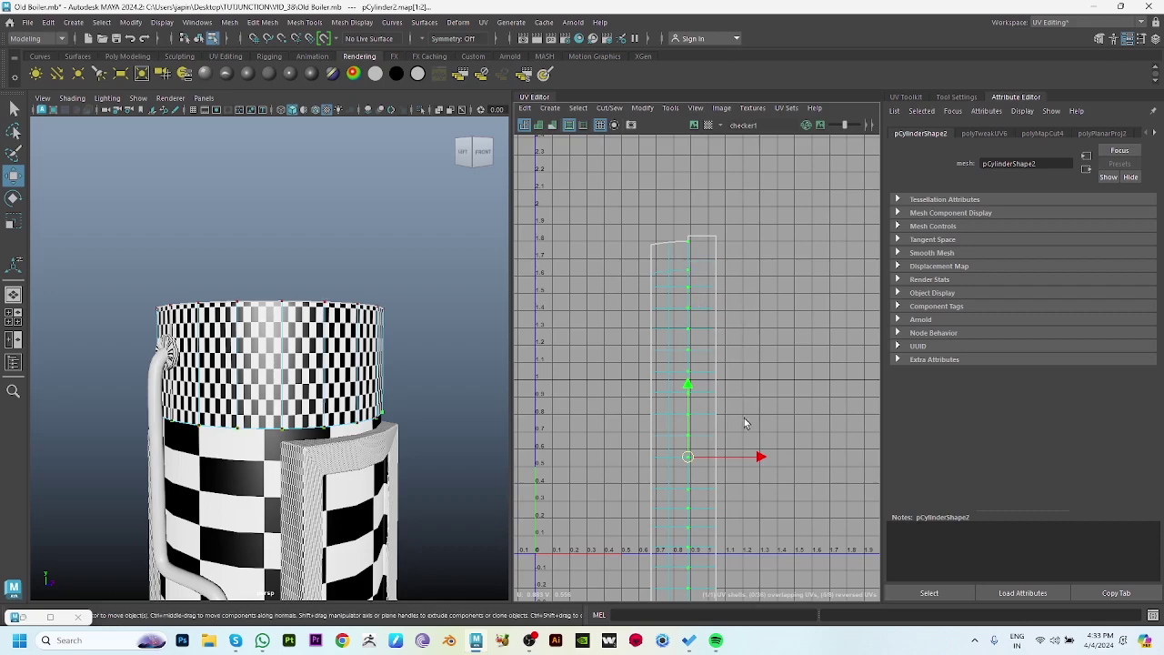
{"action": "left_click_drag", "start_coordinate": [756, 457], "coordinate": [747, 459]}
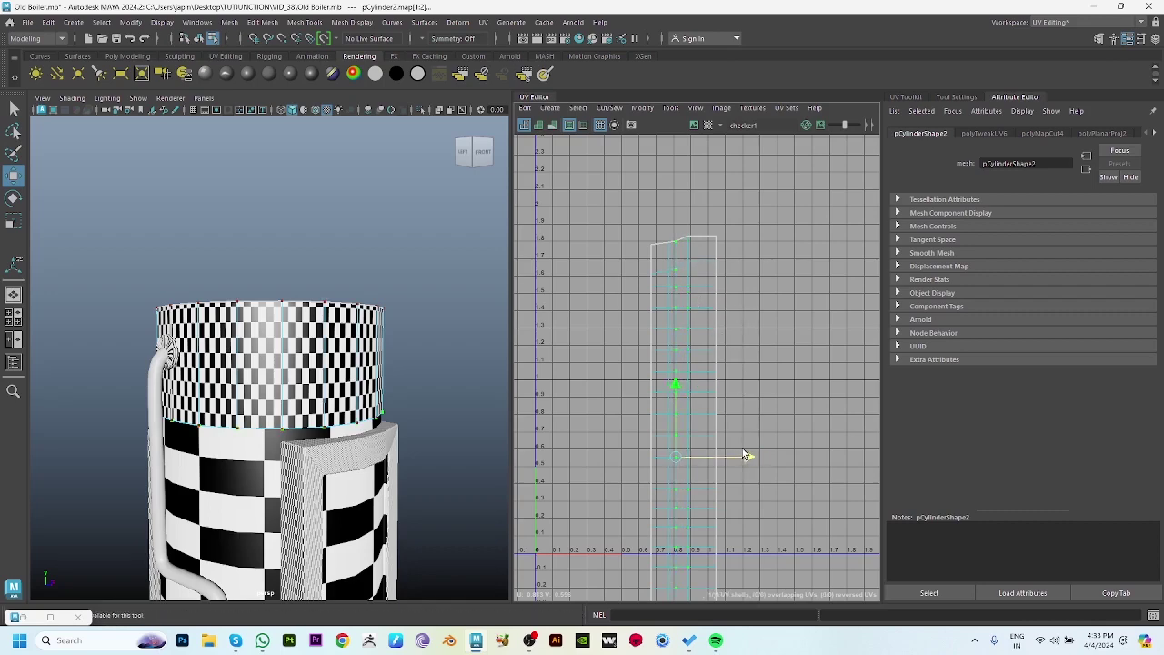
Nudge the shell's crooked top UV columns right into line.
{"action": "middle_click_drag", "start_coordinate": [716, 407], "coordinate": [729, 337], "text": "alt"}
{"action": "left_click_drag", "start_coordinate": [683, 182], "coordinate": [681, 212]}
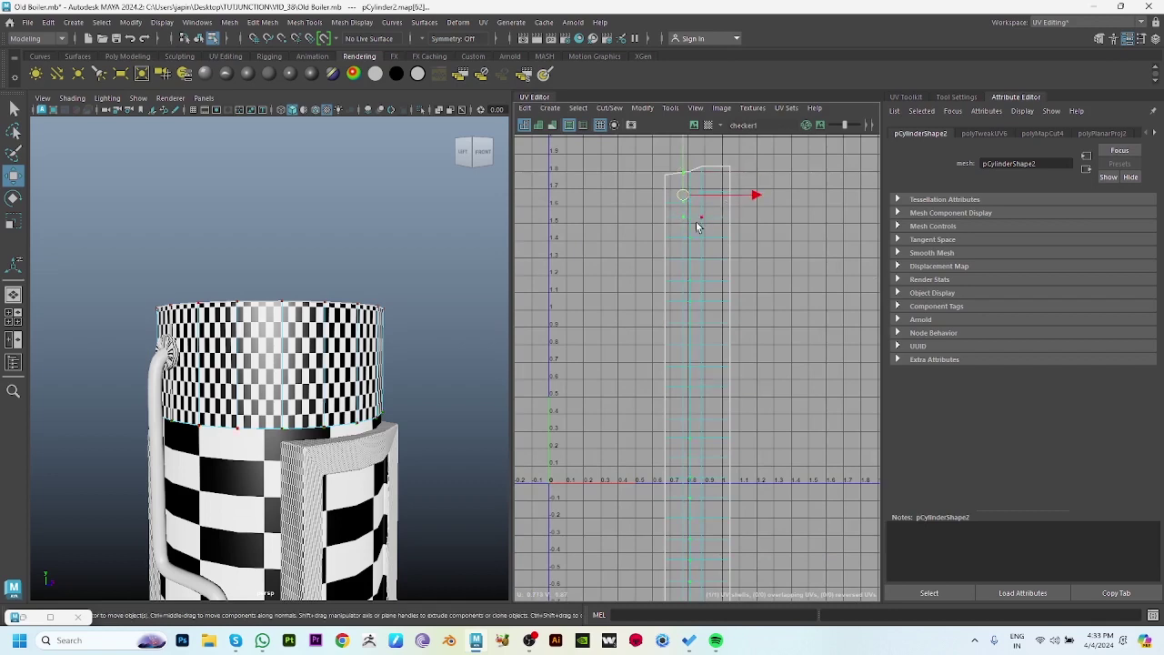
{"action": "left_click", "coordinate": [681, 388]}
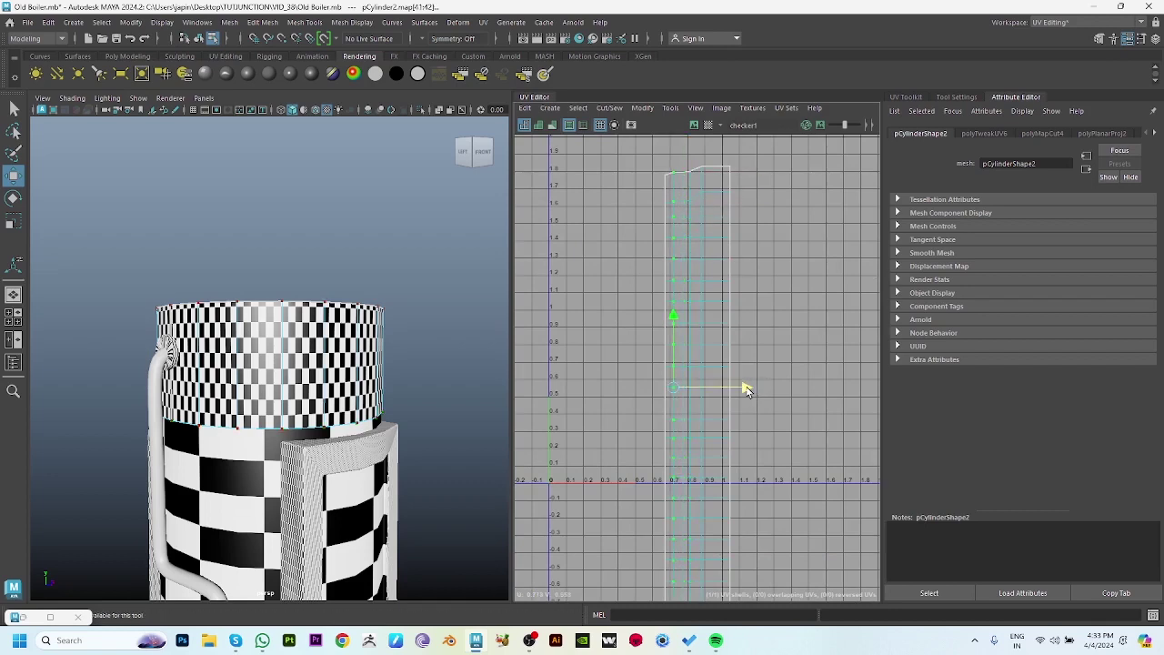
{"action": "left_click_drag", "start_coordinate": [702, 165], "coordinate": [712, 201]}
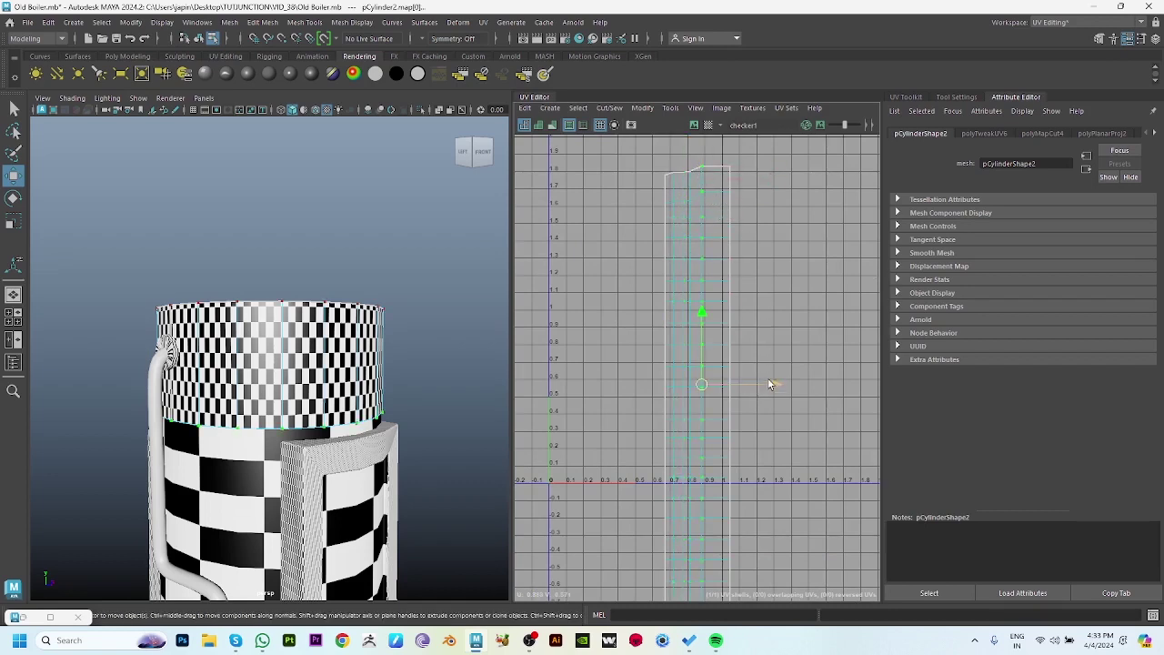
{"action": "left_click_drag", "start_coordinate": [768, 384], "coordinate": [782, 388]}
{"action": "left_click_drag", "start_coordinate": [690, 174], "coordinate": [710, 212]}
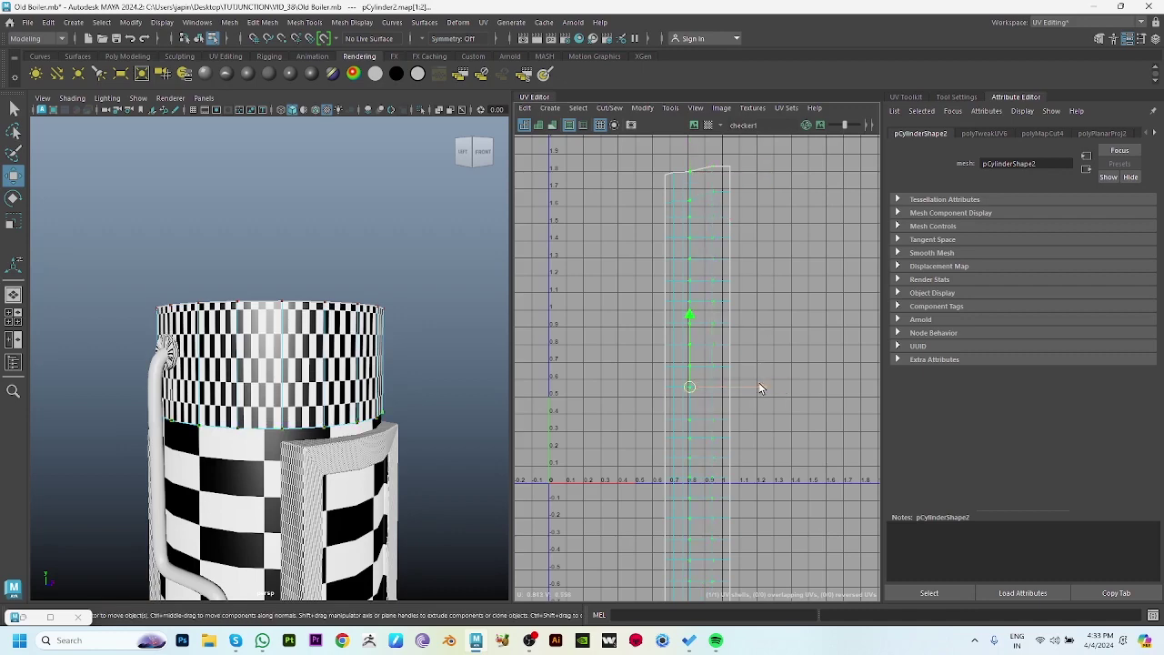
{"action": "left_click_drag", "start_coordinate": [761, 389], "coordinate": [772, 388]}
{"action": "left_click_drag", "start_coordinate": [742, 190], "coordinate": [687, 162]}
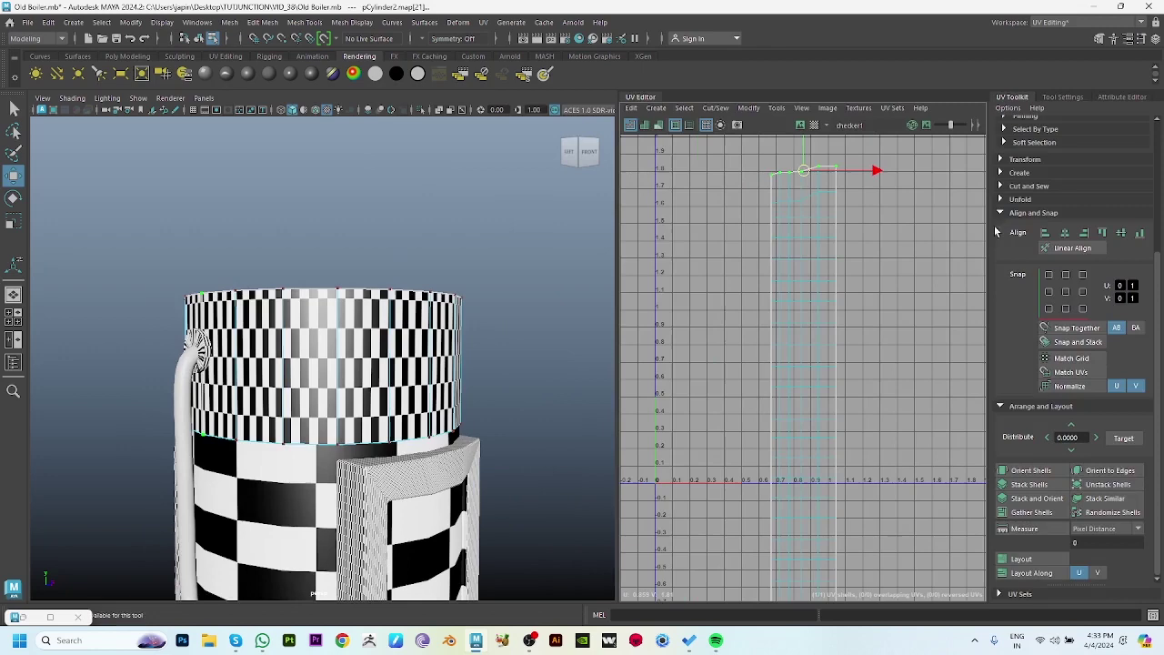
Align the selected top UVs to min V using the UV Toolkit.
{"action": "left_click", "coordinate": [924, 97]}
{"action": "left_click", "coordinate": [1137, 234]}
{"action": "key", "text": "Down"}
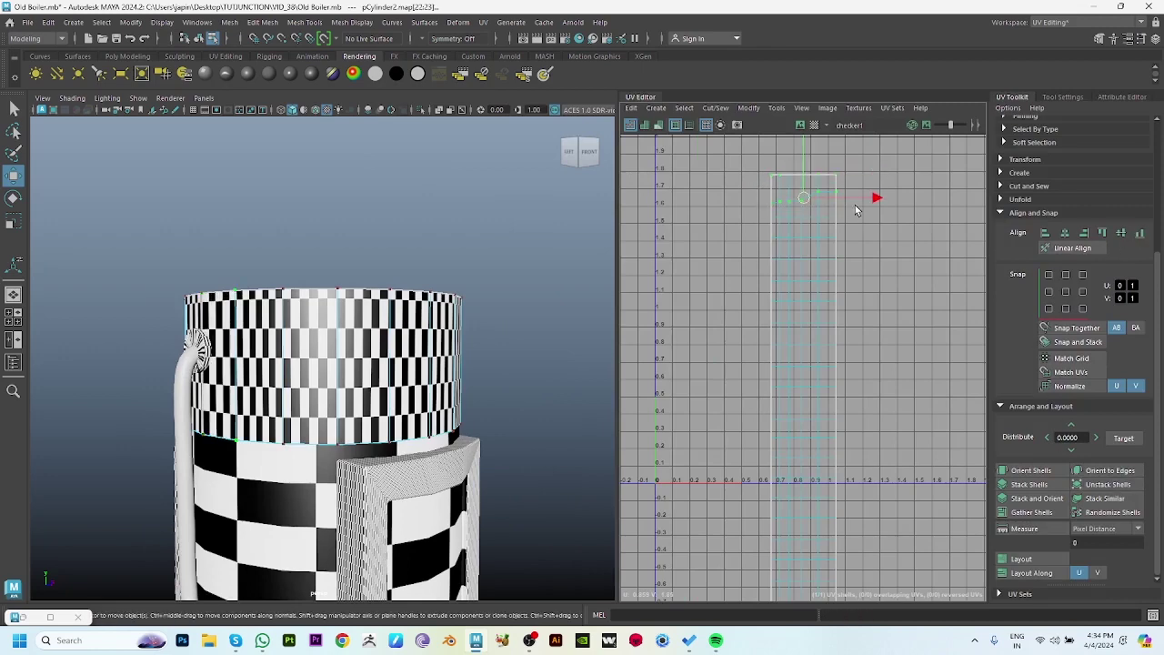
{"action": "key", "text": "Down"}
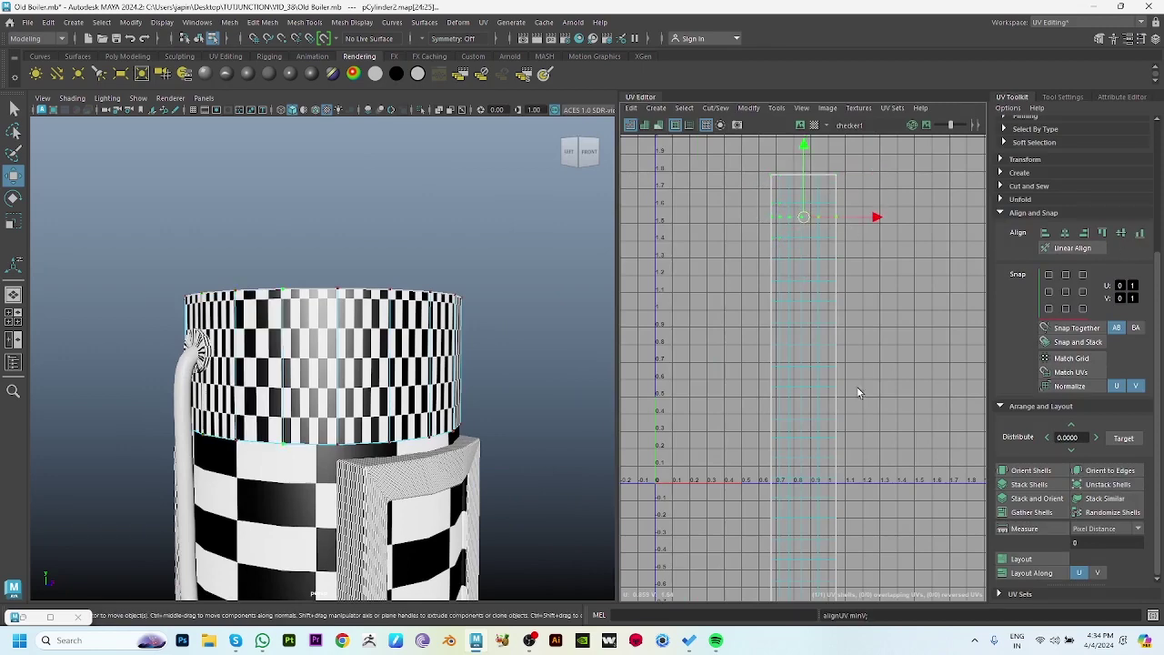
Orient the whole shell upright and lay it out inside the 0–1 tile.
{"action": "middle_click_drag", "start_coordinate": [843, 542], "coordinate": [862, 236], "text": "alt"}
{"action": "key", "text": "w"}
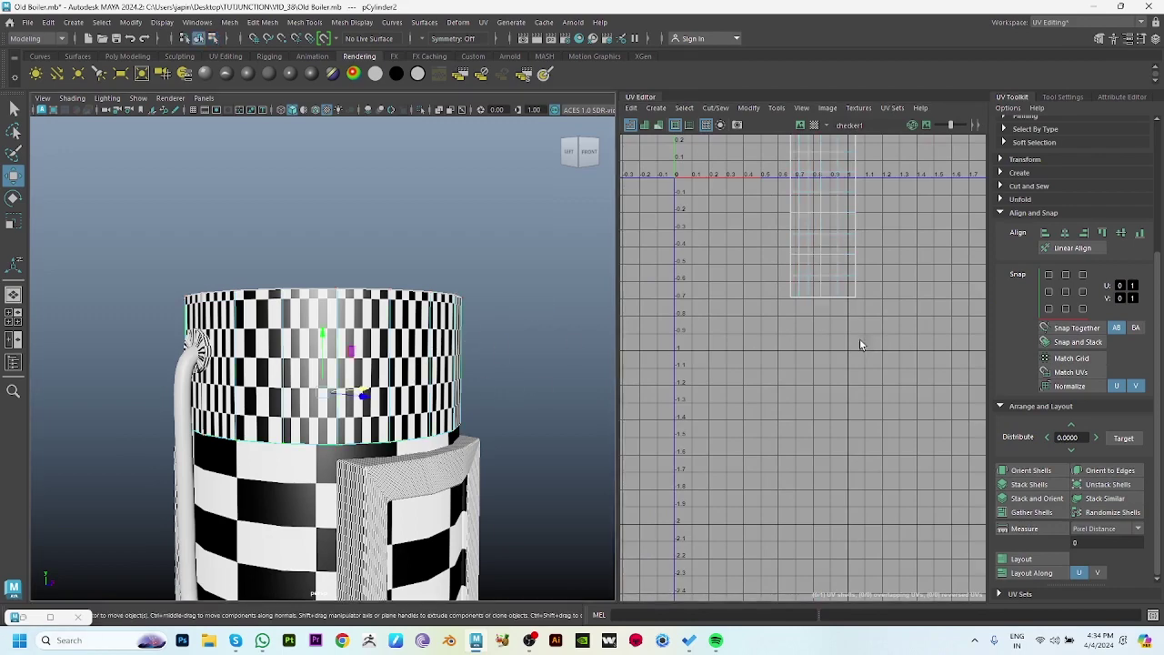
{"action": "scroll", "coordinate": [861, 344], "scroll_direction": "down", "scroll_amount": 5}
{"action": "left_click", "coordinate": [813, 303]}
{"action": "right_click_drag", "start_coordinate": [813, 304], "coordinate": [792, 213], "text": "shift"}
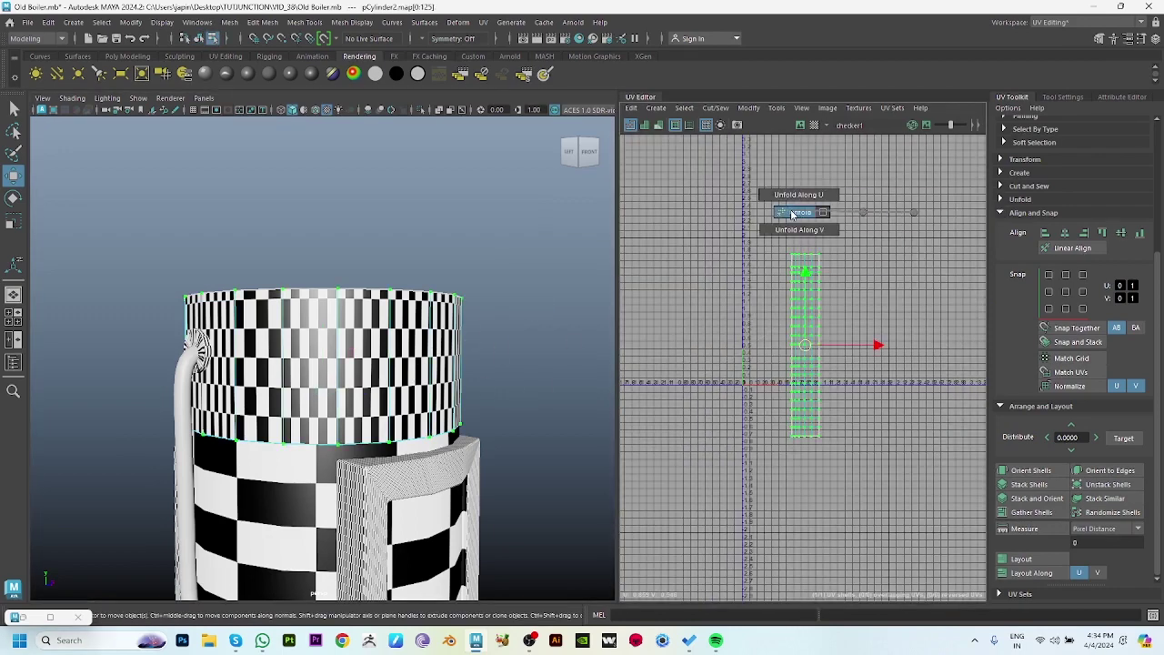
{"action": "key", "text": "ctrl+z"}
{"action": "left_click", "coordinate": [1030, 471]}
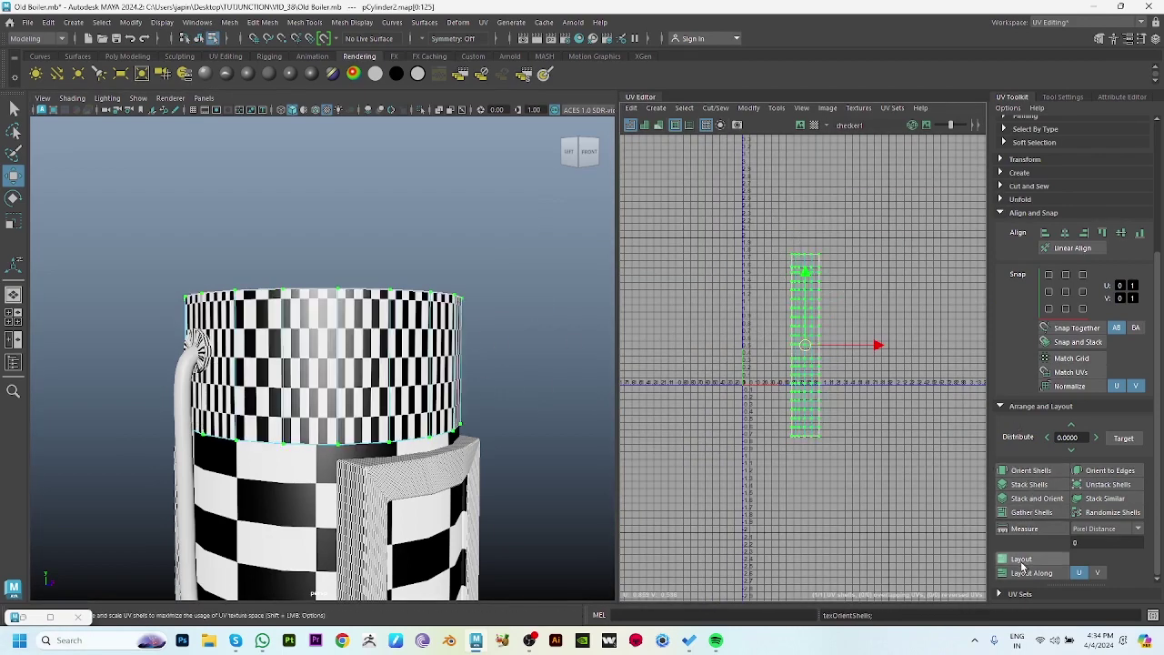
{"action": "left_click", "coordinate": [1020, 559]}
{"action": "left_click_drag", "start_coordinate": [549, 191], "coordinate": [438, 340], "text": "alt"}
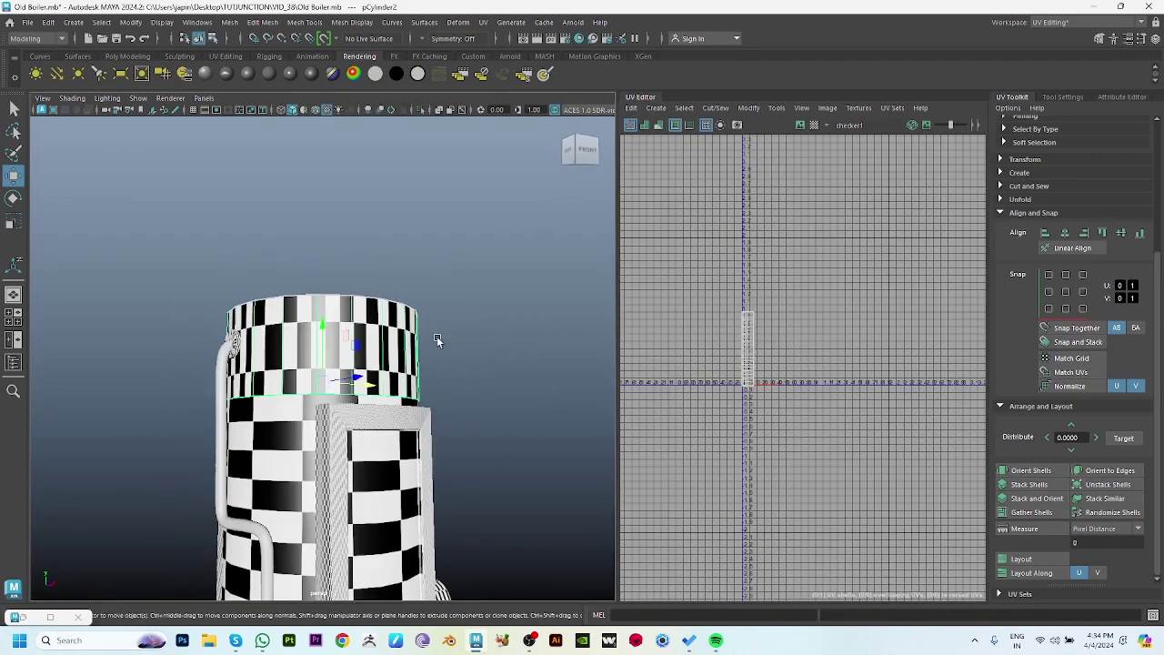
Put the upper cylinder on new display layer layer2, toggling its visibility to check.
{"action": "left_click", "coordinate": [1155, 38]}
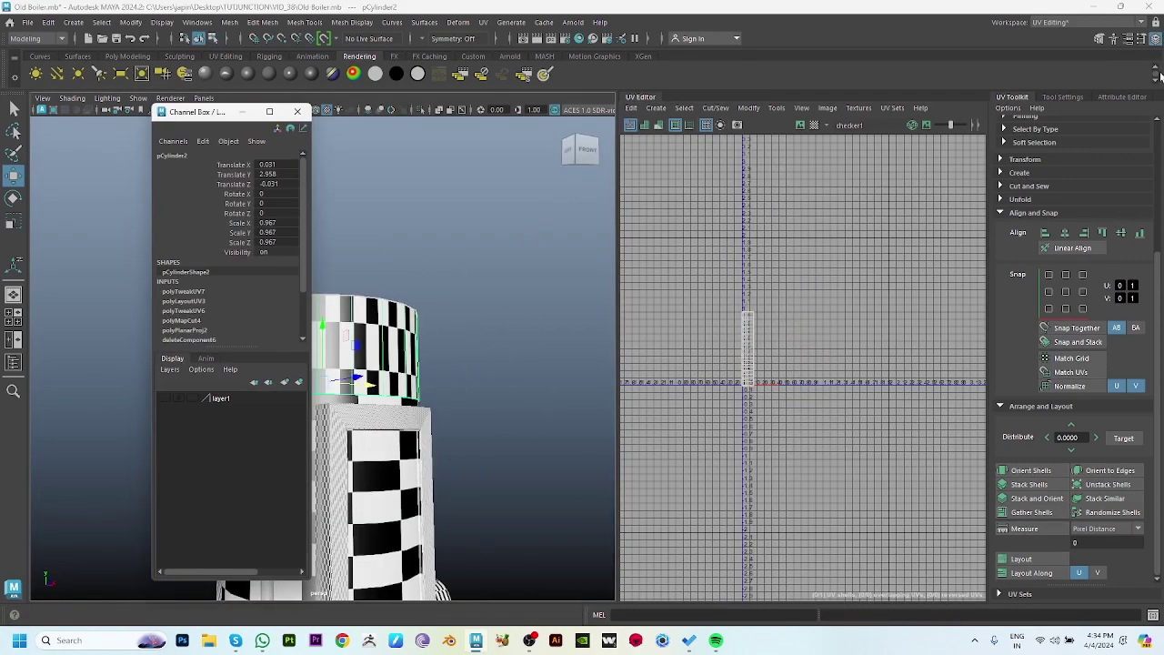
{"action": "left_click", "coordinate": [300, 383]}
{"action": "left_click", "coordinate": [175, 400]}
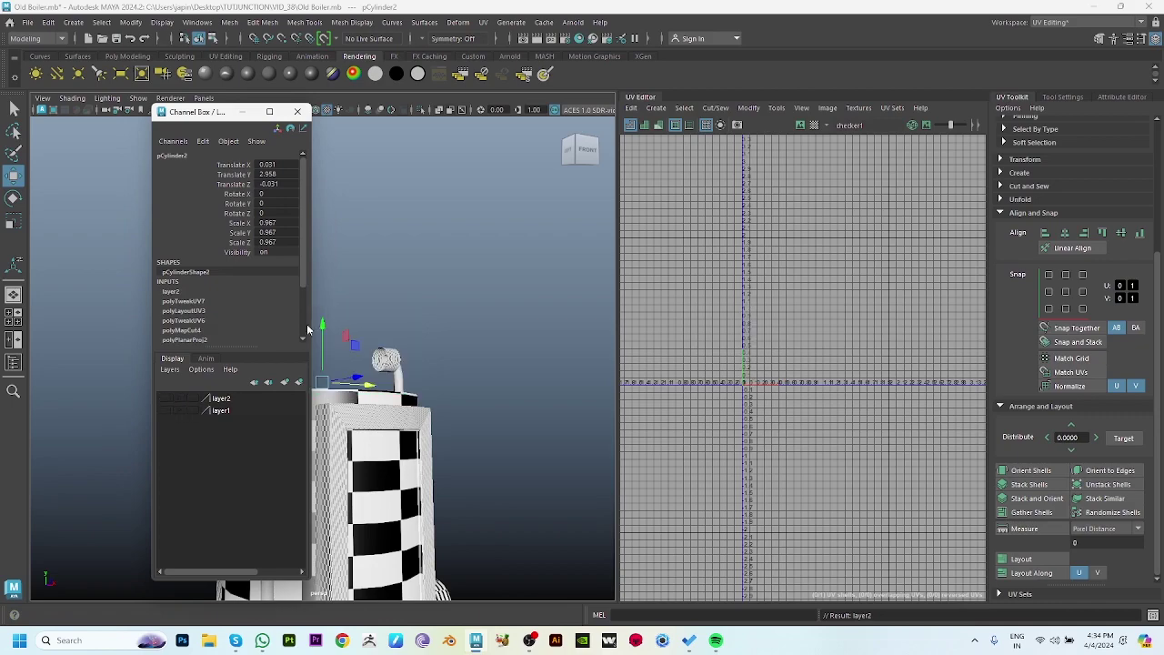
{"action": "left_click", "coordinate": [166, 398]}
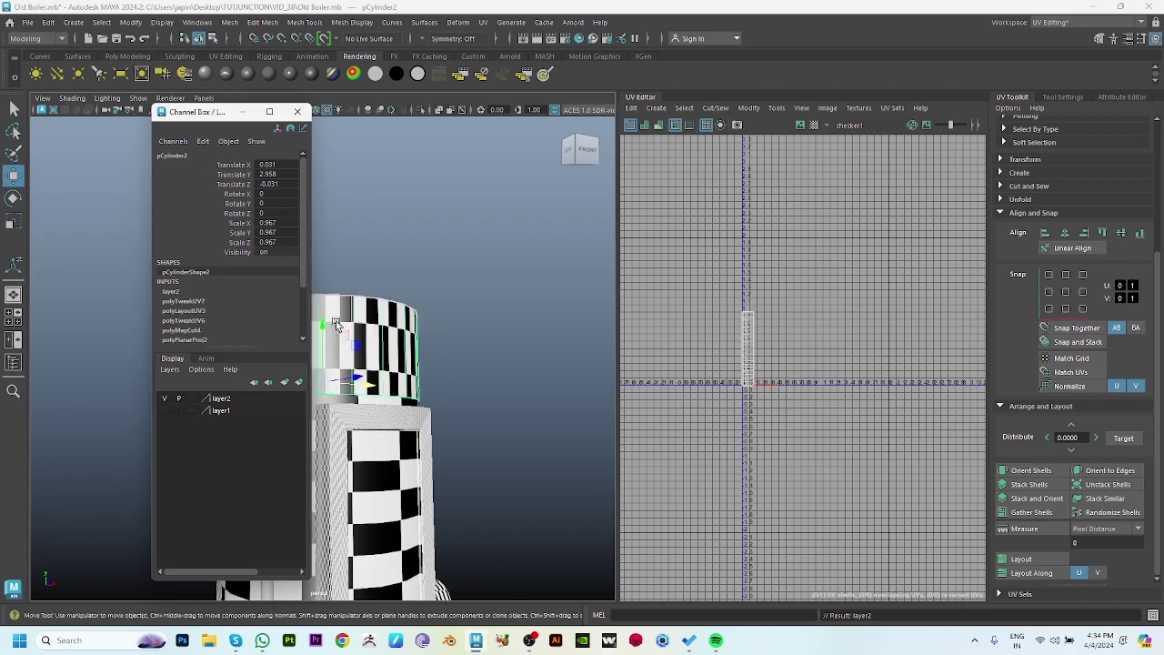
Select the boiler's main body.
{"action": "left_click", "coordinate": [260, 78]}
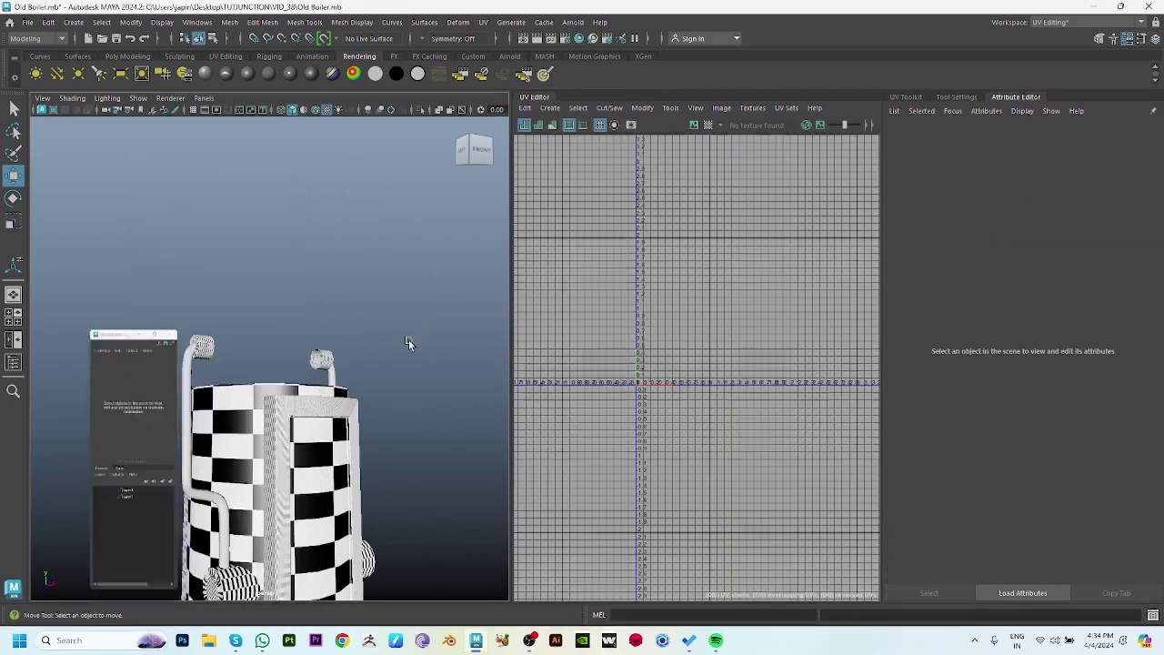
{"action": "mouse_move", "coordinate": [408, 344]}
{"action": "left_mouse_down", "text": "alt"}
{"action": "mouse_move", "coordinate": [309, 272]}
{"action": "mouse_move", "coordinate": [327, 227]}
{"action": "mouse_move", "coordinate": [266, 302]}
{"action": "left_mouse_up", "text": "alt"}
{"action": "left_click", "coordinate": [300, 273]}
Planar-project and unfold the body's UV shell, framing it in the UV view.
{"action": "left_click_drag", "start_coordinate": [725, 380], "coordinate": [751, 361]}
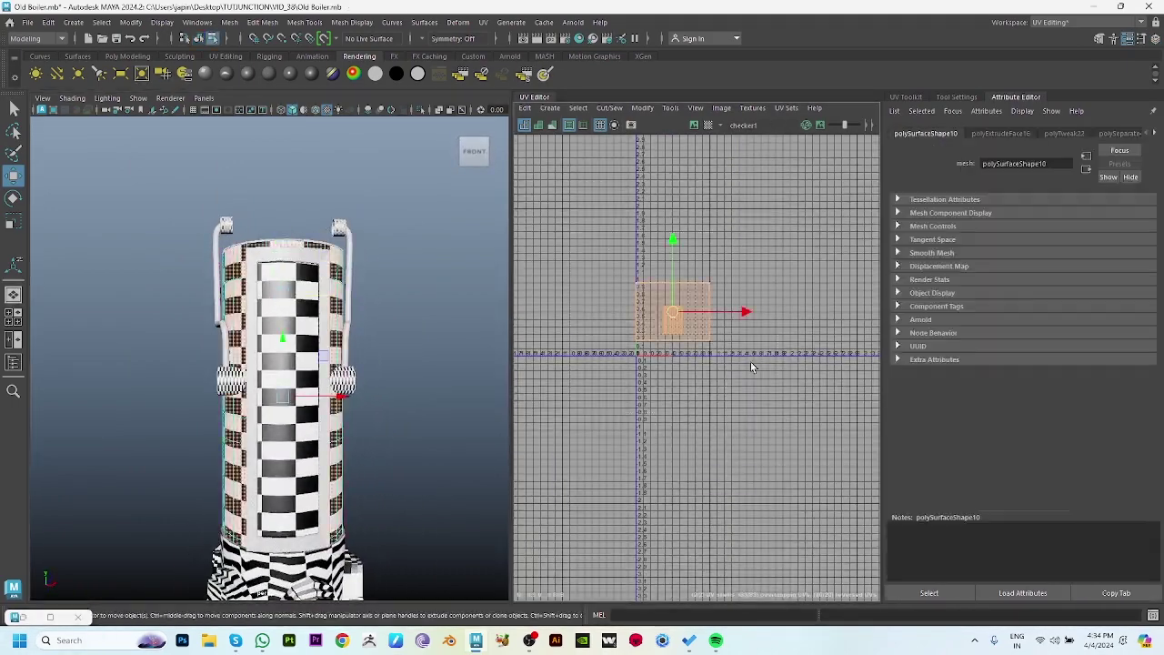
{"action": "right_click_drag", "start_coordinate": [750, 361], "coordinate": [715, 354], "text": "shift"}
{"action": "right_click_drag", "start_coordinate": [735, 234], "coordinate": [673, 235], "text": "shift"}
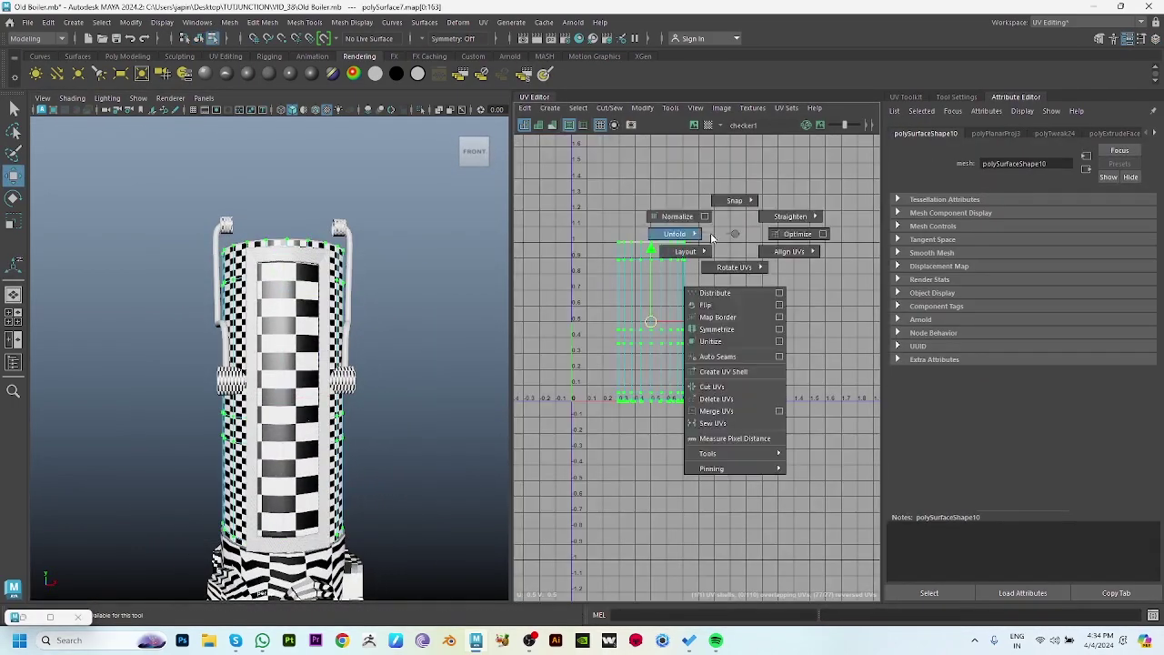
{"action": "key", "text": "f"}
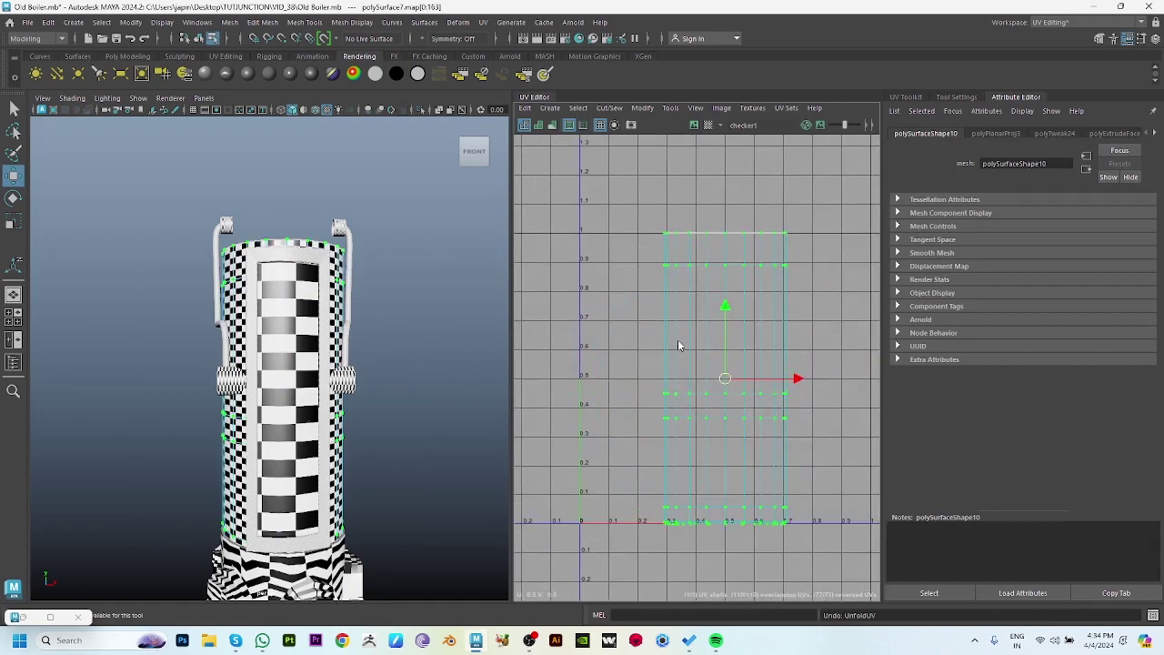
Planar-project the body's bottom along Y and move the round cap shell up-left.
{"action": "key", "text": "ctrl+F11"}
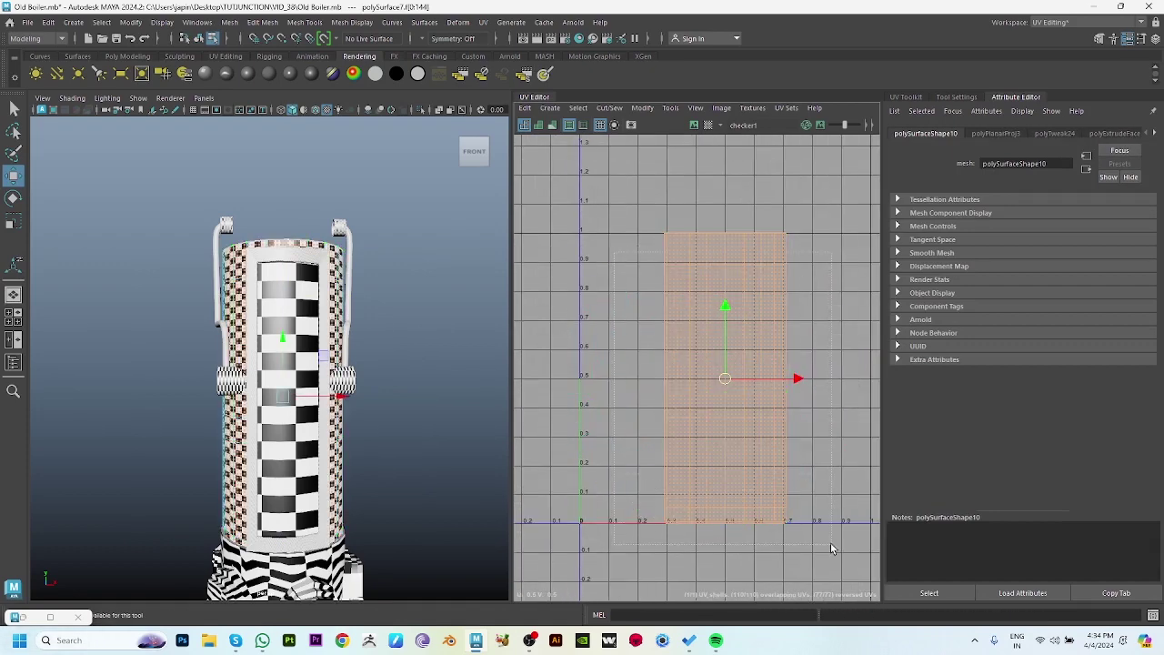
{"action": "key", "text": "F10"}
{"action": "left_click", "coordinate": [824, 515]}
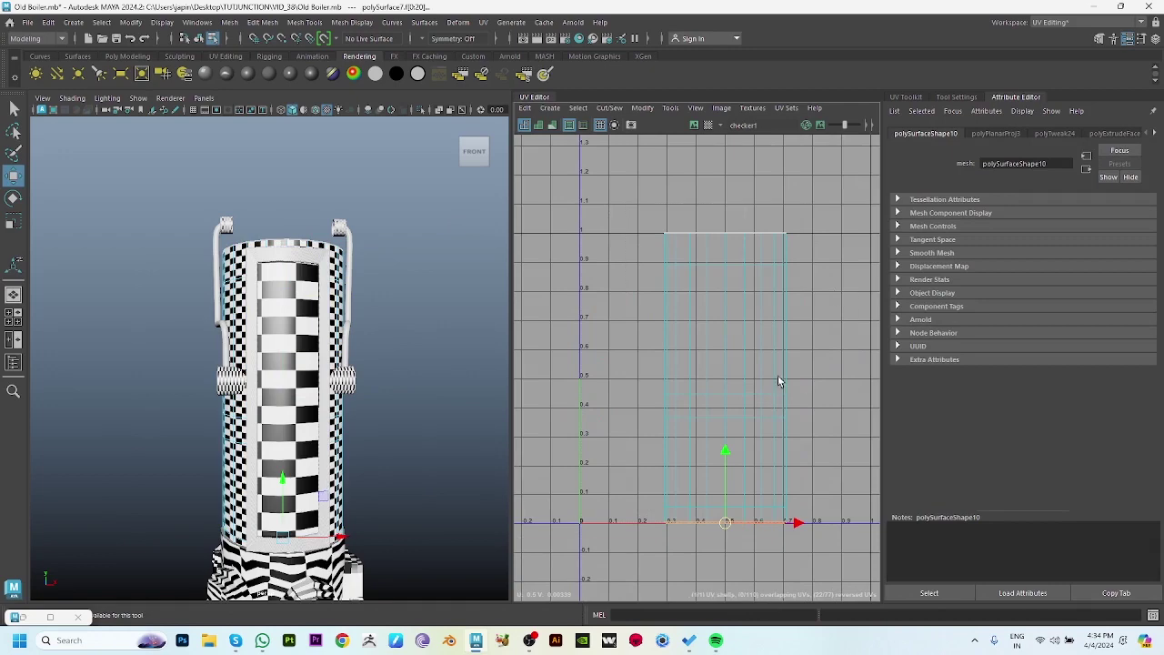
{"action": "right_click_drag", "start_coordinate": [736, 280], "coordinate": [759, 379], "text": "shift"}
{"action": "scroll", "coordinate": [818, 332], "scroll_direction": "down", "scroll_amount": 4}
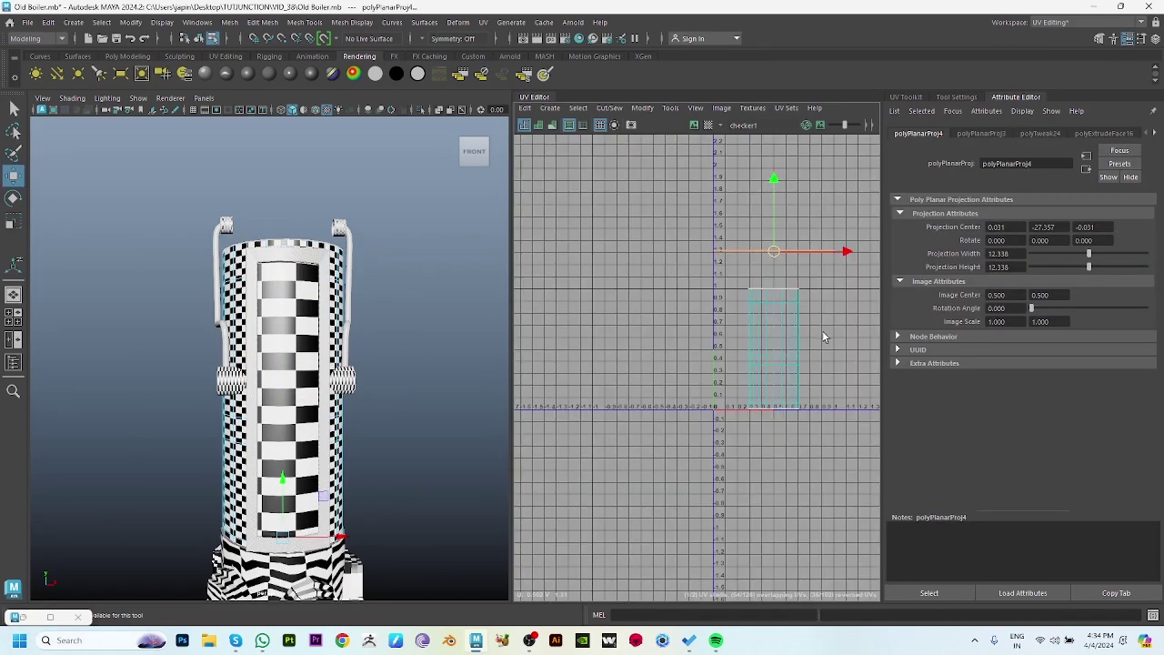
{"action": "right_click_drag", "start_coordinate": [821, 333], "coordinate": [782, 207], "text": "shift"}
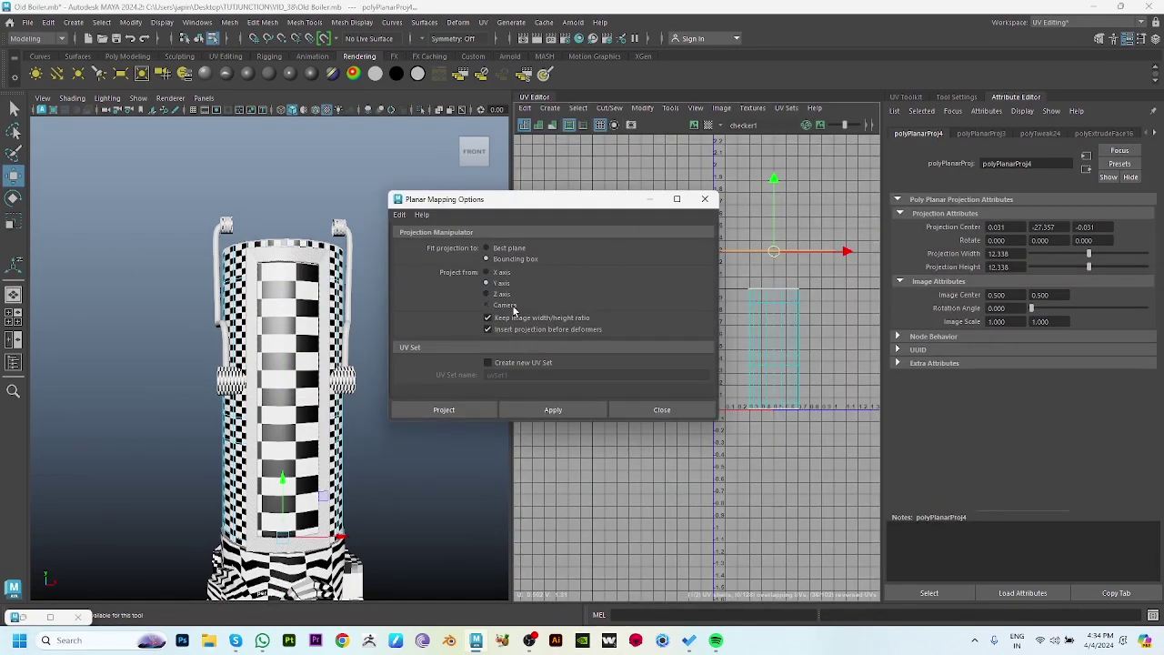
{"action": "left_click", "coordinate": [553, 410]}
{"action": "left_click", "coordinate": [661, 410]}
{"action": "left_click_drag", "start_coordinate": [779, 346], "coordinate": [648, 196]}
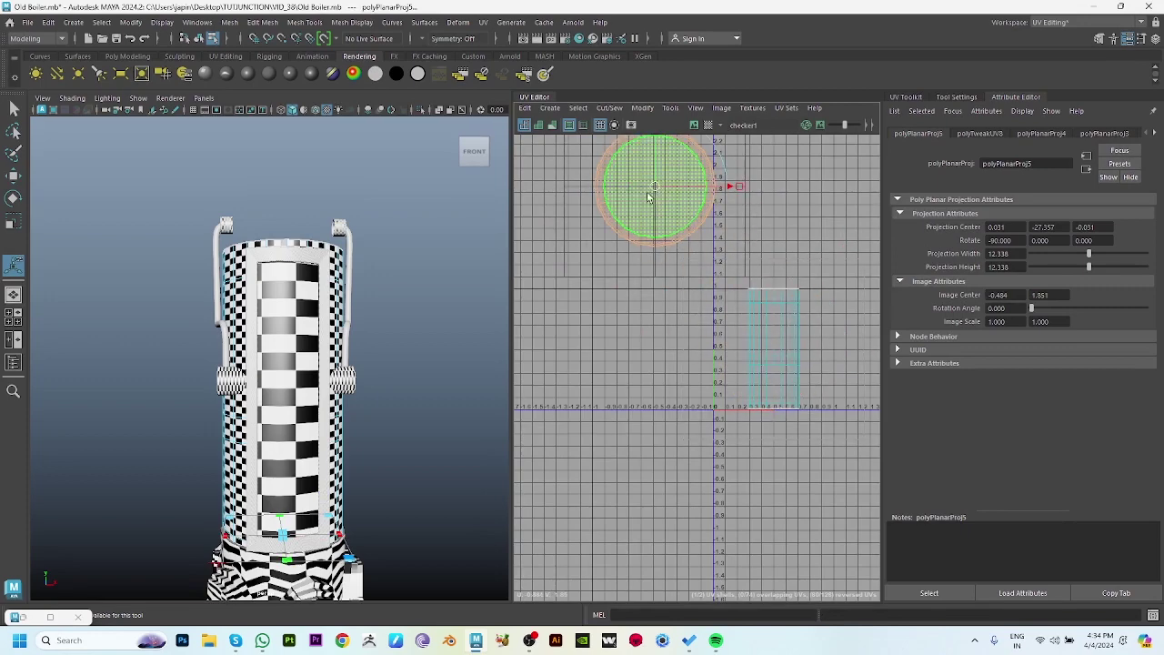
Cut the seam, orient the side shell and lay both shells out within 0–1.
{"action": "left_click", "coordinate": [748, 390]}
{"action": "left_click_drag", "start_coordinate": [804, 284], "coordinate": [555, 290]}
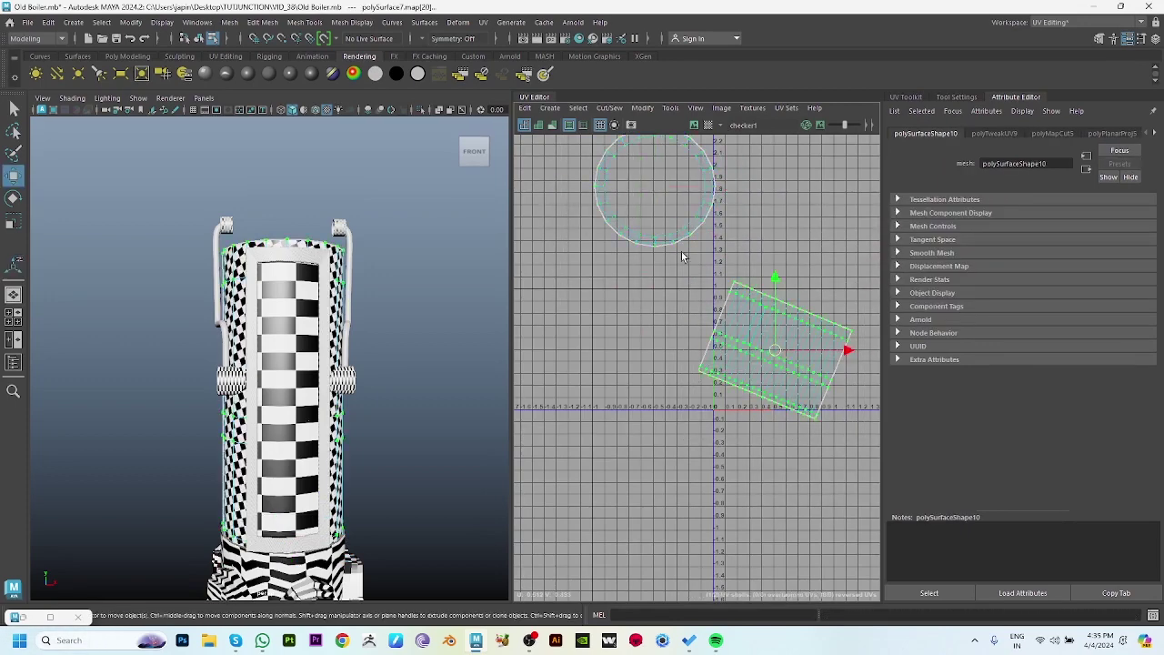
{"action": "left_click", "coordinate": [906, 96]}
{"action": "left_click", "coordinate": [1031, 470]}
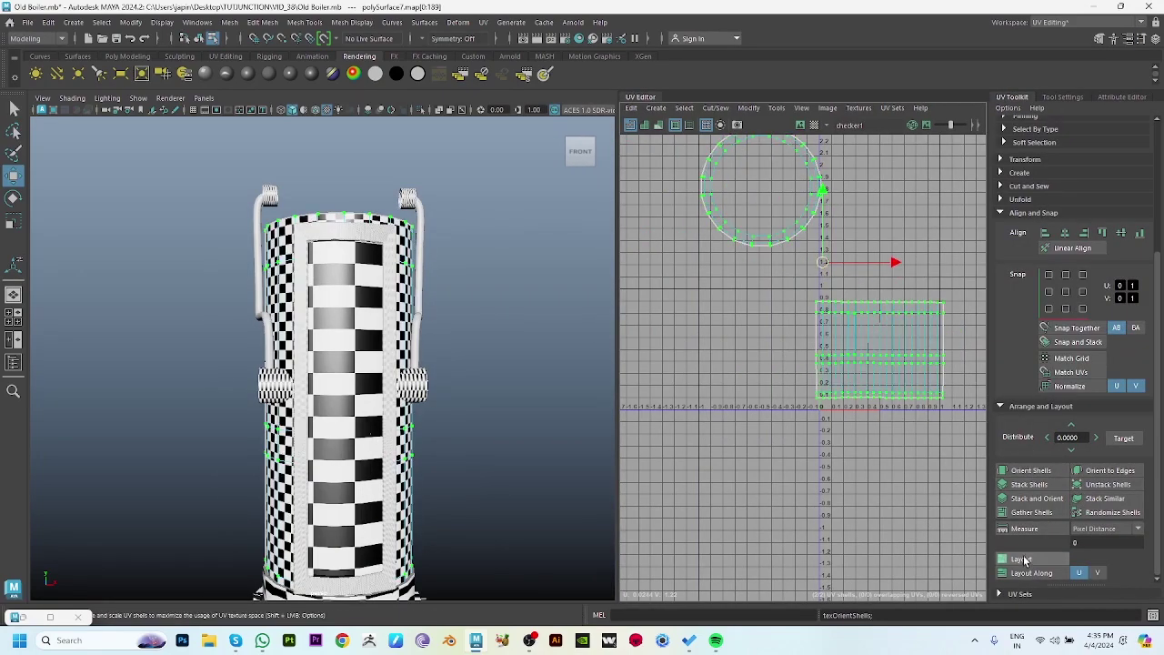
{"action": "left_click", "coordinate": [1020, 559]}
{"action": "left_click", "coordinate": [774, 470]}
{"action": "left_click_drag", "start_coordinate": [377, 423], "coordinate": [371, 367], "text": "alt"}
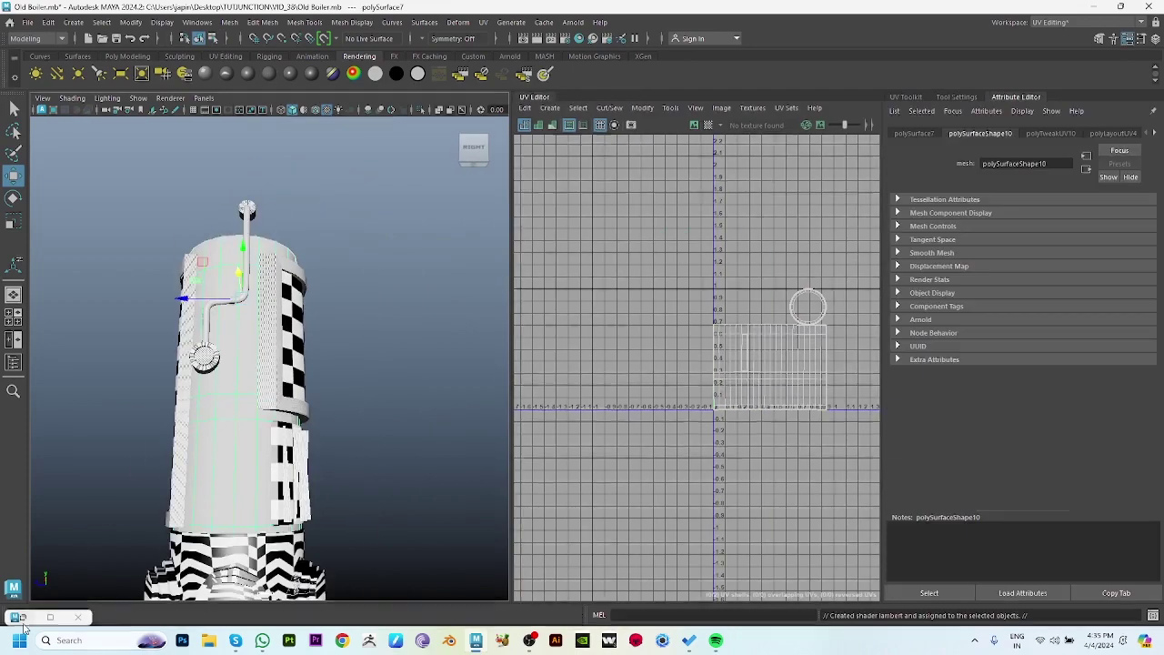
Hide layer3 and select the boiler's base cylinder.
{"action": "left_click", "coordinate": [20, 617]}
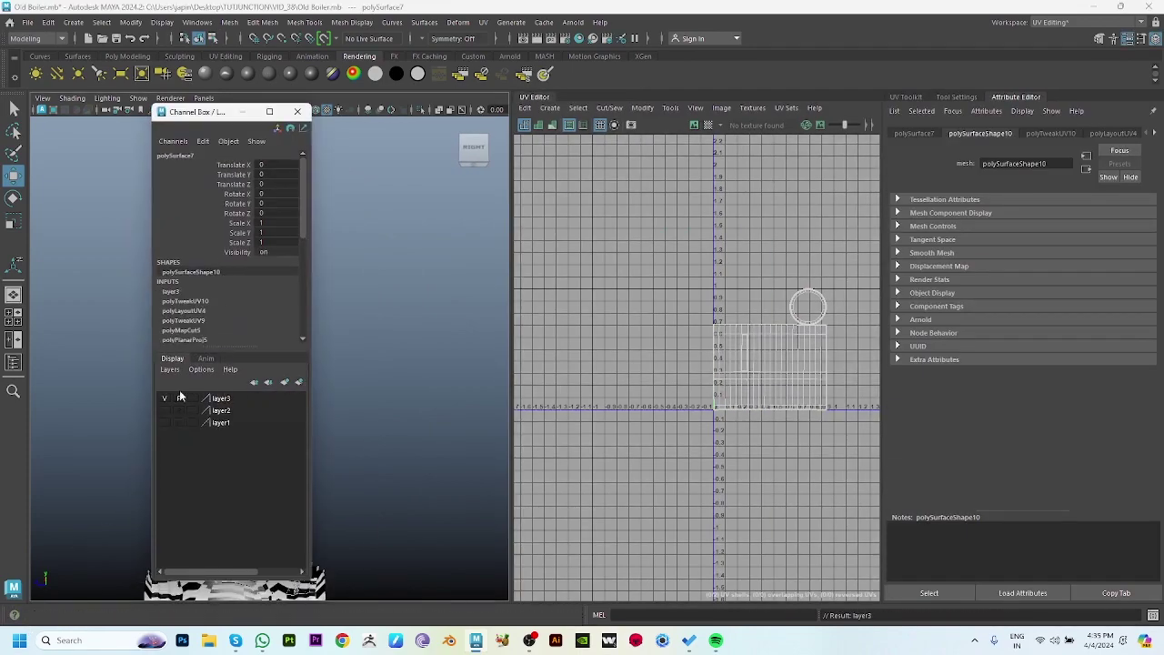
{"action": "left_click", "coordinate": [164, 397]}
{"action": "left_click", "coordinate": [242, 111]}
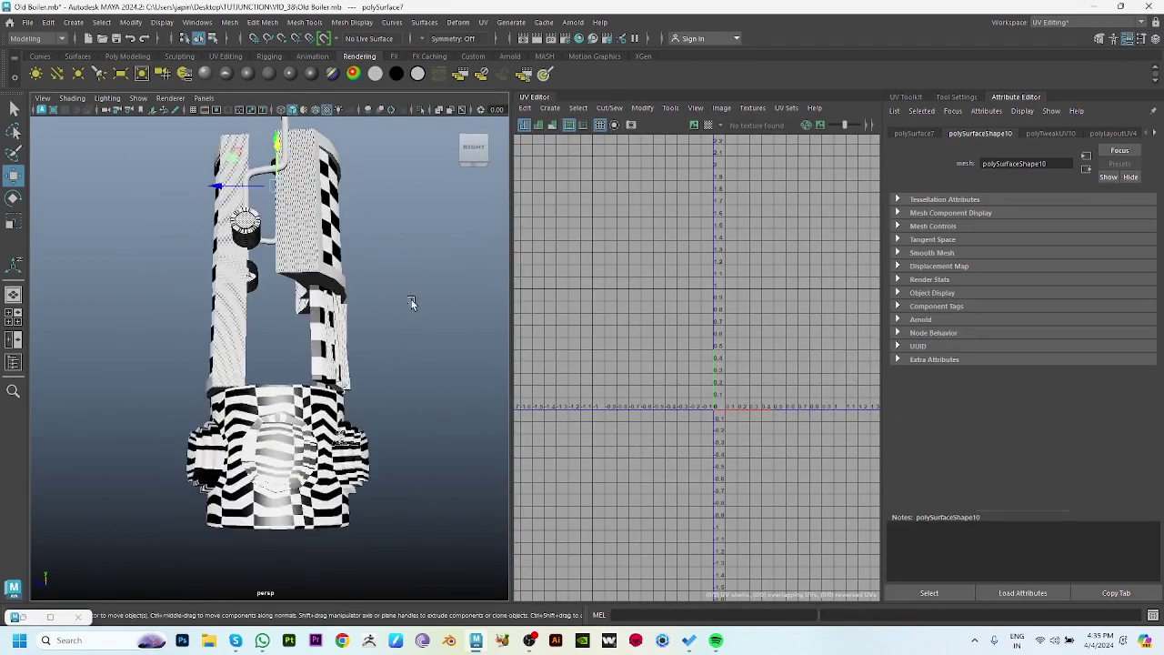
{"action": "mouse_move", "coordinate": [411, 300]}
{"action": "left_mouse_down", "text": "alt"}
{"action": "mouse_move", "coordinate": [473, 333]}
{"action": "mouse_move", "coordinate": [428, 293]}
{"action": "left_mouse_up", "text": "alt"}
{"action": "scroll", "coordinate": [427, 293], "scroll_direction": "up", "scroll_amount": 5}
{"action": "left_click", "coordinate": [380, 364]}
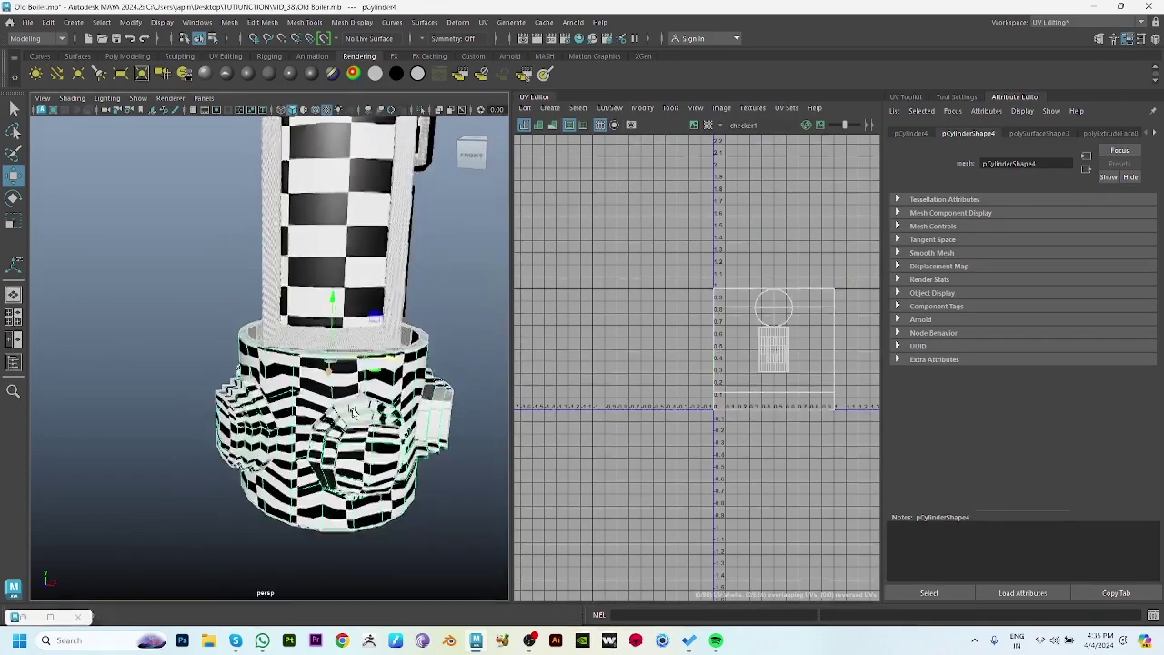
{"action": "mouse_move", "coordinate": [381, 364]}
{"action": "left_mouse_down", "text": "alt"}
{"action": "mouse_move", "coordinate": [446, 444]}
{"action": "mouse_move", "coordinate": [437, 382]}
{"action": "left_mouse_up", "text": "alt"}
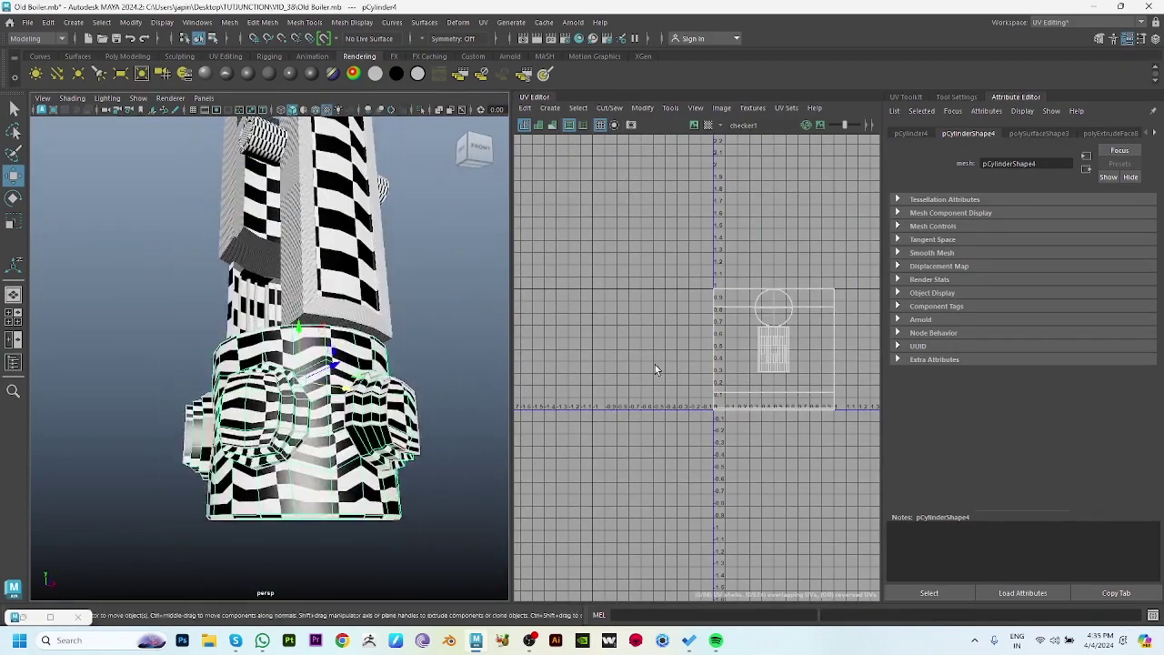
Select the base cylinder's cap faces and planar-project them.
{"action": "key", "text": "F11"}
{"action": "left_click_drag", "start_coordinate": [859, 476], "coordinate": [700, 278]}
{"action": "mouse_move", "coordinate": [775, 278]}
{"action": "right_mouse_down", "text": "shift"}
{"action": "mouse_move", "coordinate": [784, 235]}
{"action": "mouse_move", "coordinate": [846, 244]}
{"action": "right_mouse_up", "text": "shift"}
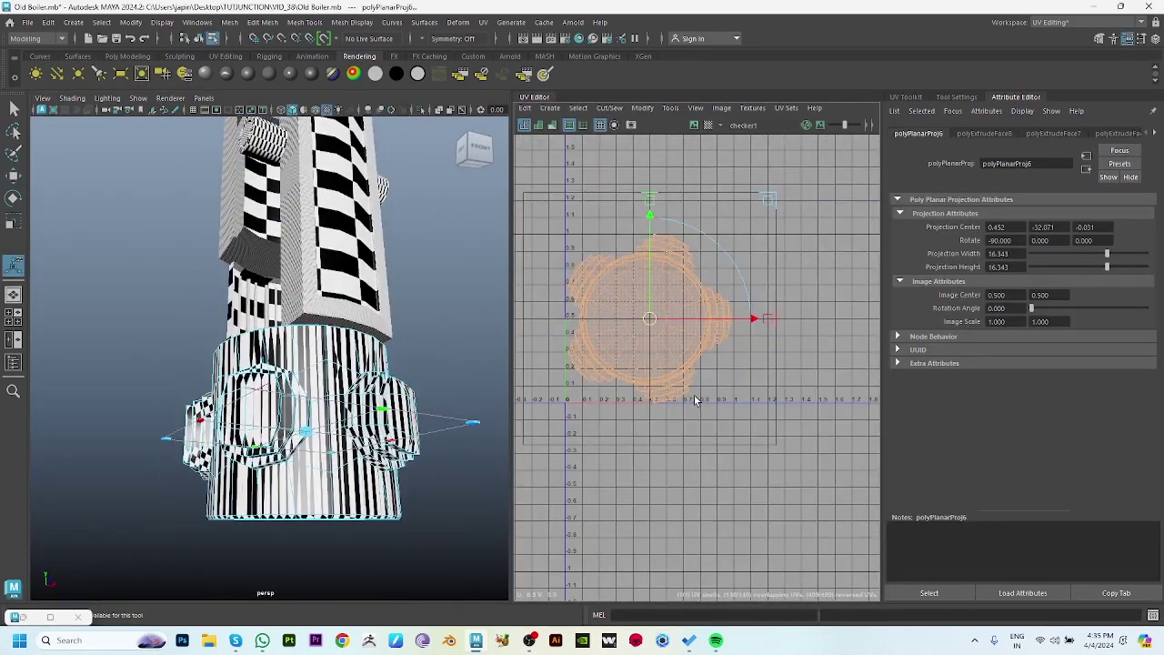
{"action": "scroll", "coordinate": [696, 391], "scroll_direction": "up", "scroll_amount": 4}
{"action": "scroll", "coordinate": [703, 386], "scroll_direction": "up", "scroll_amount": 3}
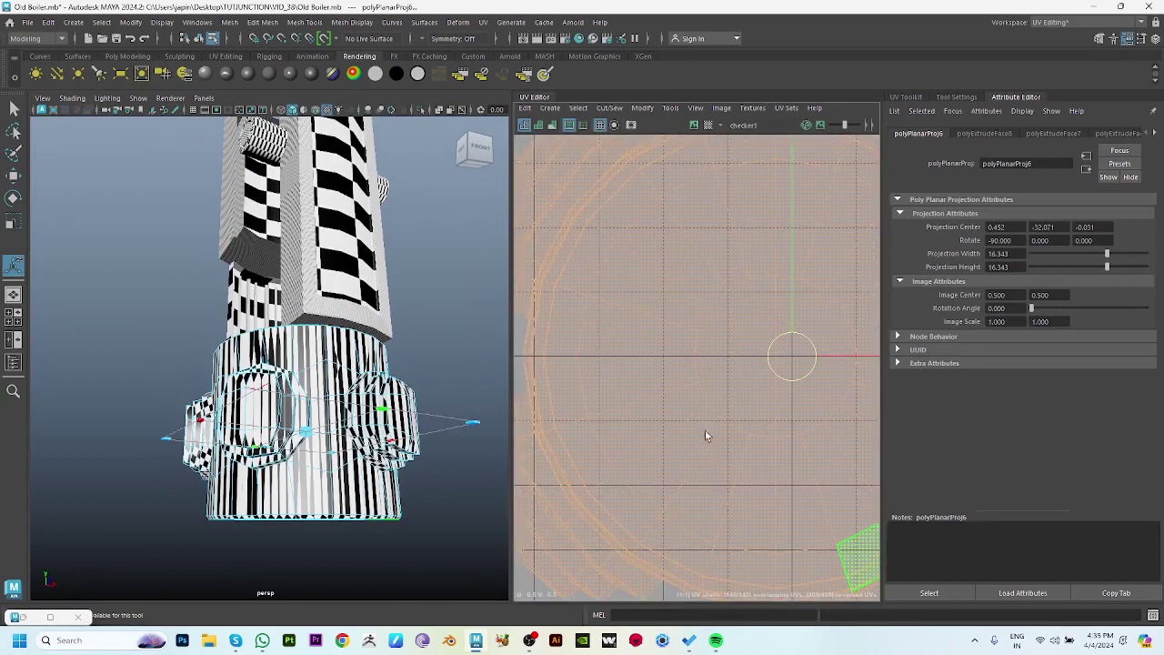
Planar-project another cap face selection, move that shell up, and unfold it.
{"action": "left_click", "coordinate": [589, 218]}
{"action": "left_click", "coordinate": [727, 322]}
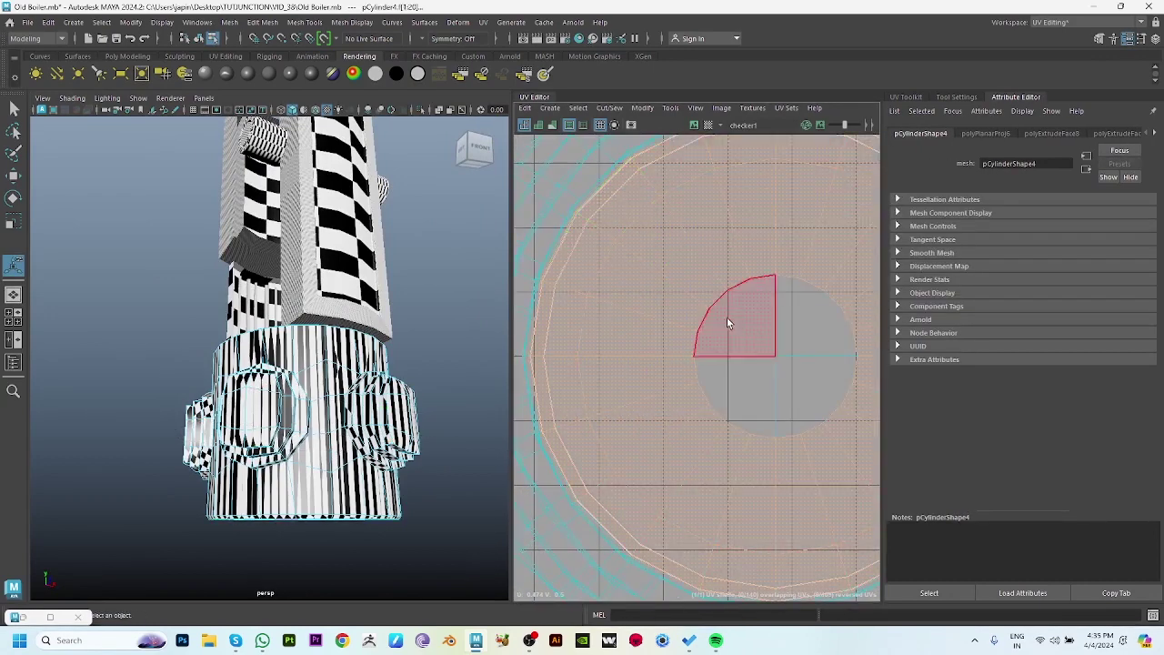
{"action": "scroll", "coordinate": [790, 377], "scroll_direction": "down", "scroll_amount": 3}
{"action": "right_click_drag", "start_coordinate": [783, 245], "coordinate": [782, 219], "text": "shift"}
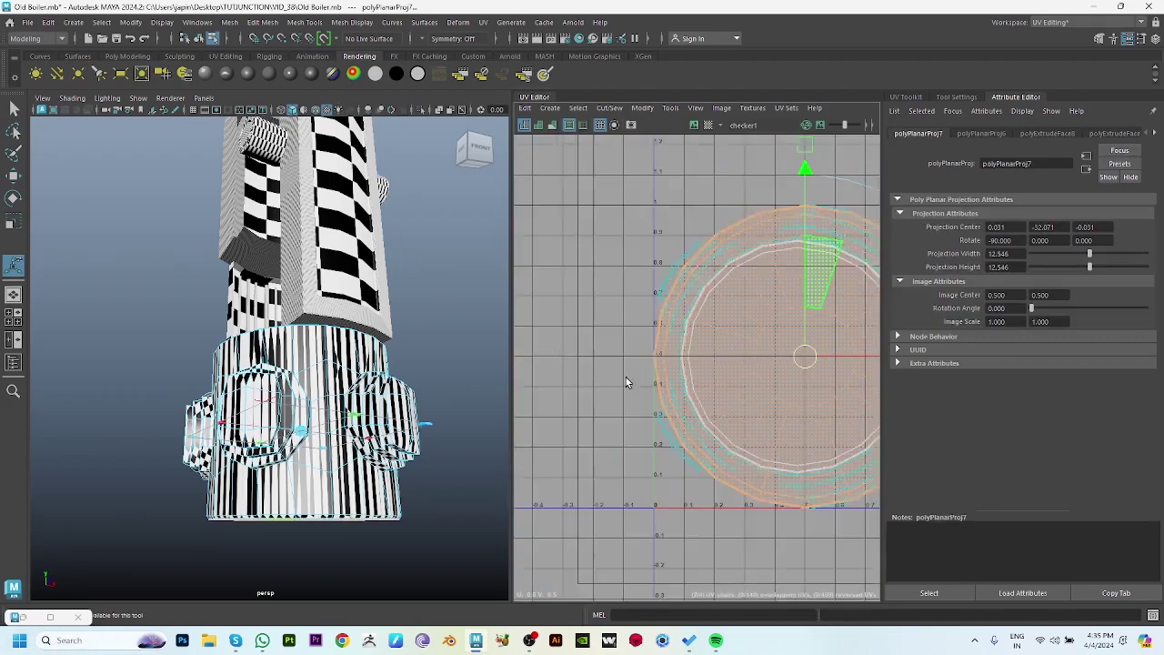
{"action": "mouse_move", "coordinate": [797, 384]}
{"action": "left_mouse_down"}
{"action": "mouse_move", "coordinate": [670, 177]}
{"action": "mouse_move", "coordinate": [636, 243]}
{"action": "left_mouse_up"}
{"action": "key", "text": "w"}
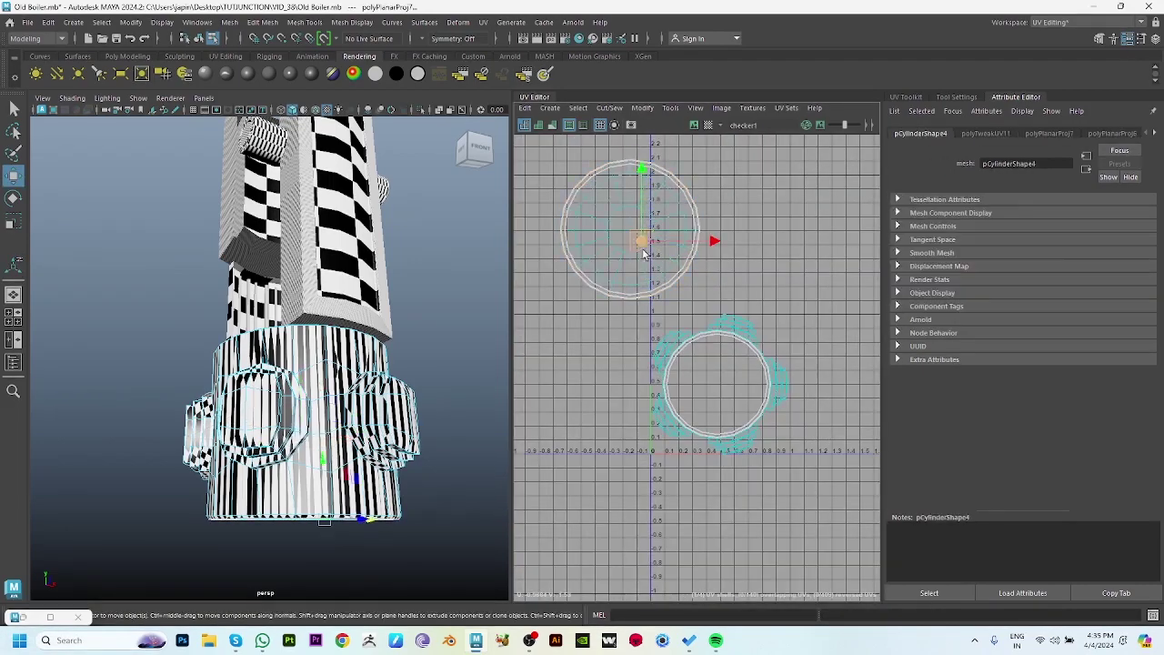
{"action": "right_click_drag", "start_coordinate": [757, 189], "coordinate": [756, 238], "text": "shift"}
{"action": "left_click", "coordinate": [477, 350]}
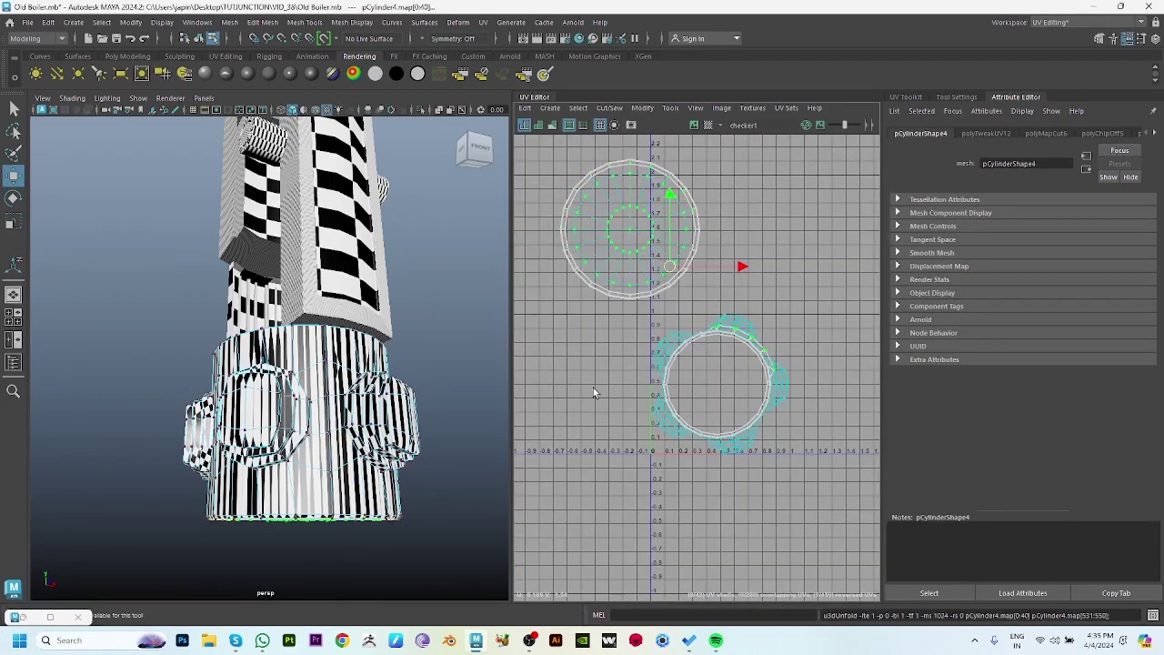
{"action": "left_click_drag", "start_coordinate": [273, 364], "coordinate": [382, 300], "text": "alt"}
Select the lower UV shell of the base and unfold it, fixing non-manifold geometry.
{"action": "scroll", "coordinate": [698, 450], "scroll_direction": "up", "scroll_amount": 3}
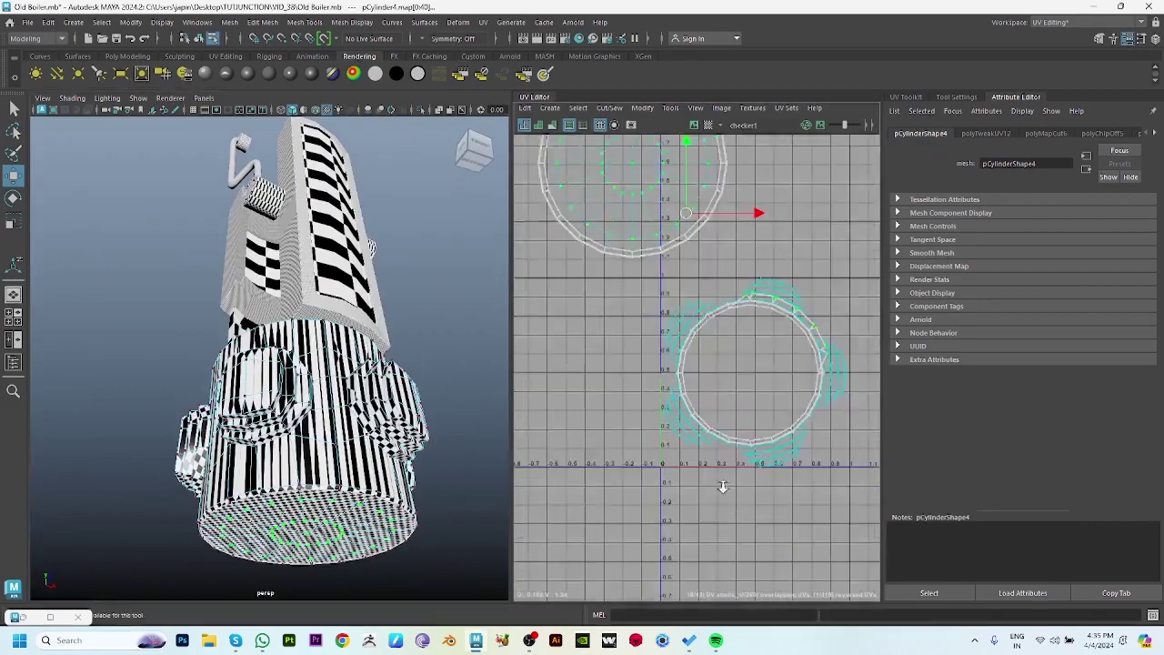
{"action": "middle_click_drag", "start_coordinate": [698, 449], "coordinate": [727, 509], "text": "alt"}
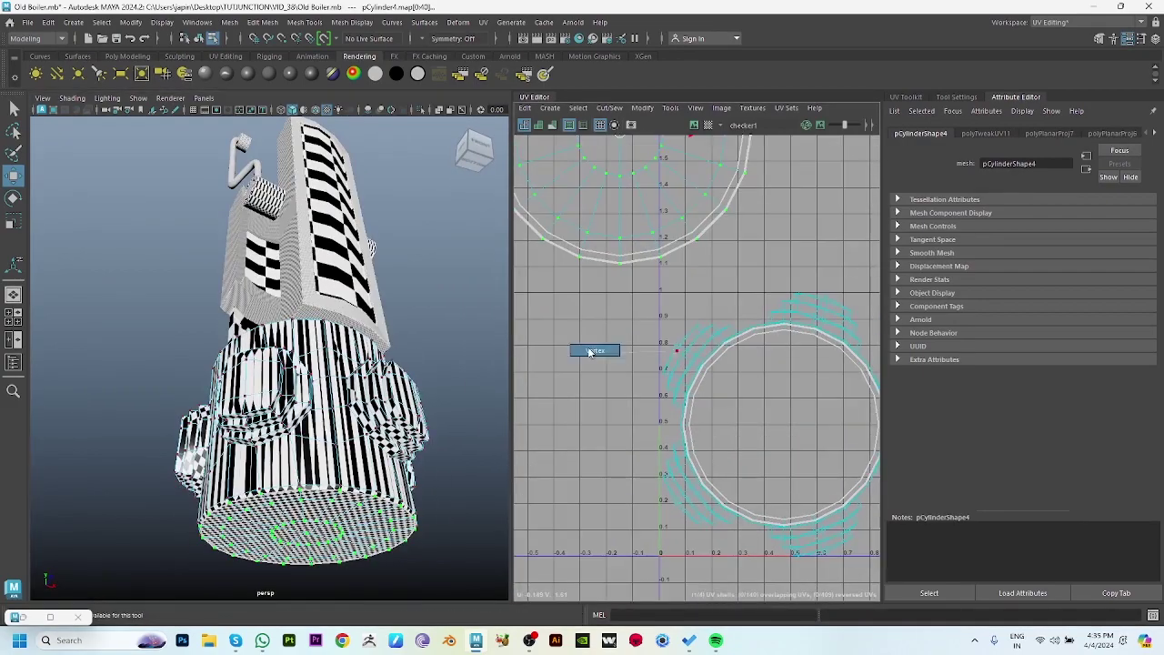
{"action": "left_click", "coordinate": [618, 252]}
{"action": "mouse_move", "coordinate": [327, 273]}
{"action": "left_mouse_down", "text": "alt"}
{"action": "mouse_move", "coordinate": [343, 343]}
{"action": "mouse_move", "coordinate": [354, 228]}
{"action": "left_mouse_up", "text": "alt"}
{"action": "scroll", "coordinate": [547, 420], "scroll_direction": "down", "scroll_amount": 3}
{"action": "middle_click_drag", "start_coordinate": [547, 419], "coordinate": [551, 364], "text": "alt"}
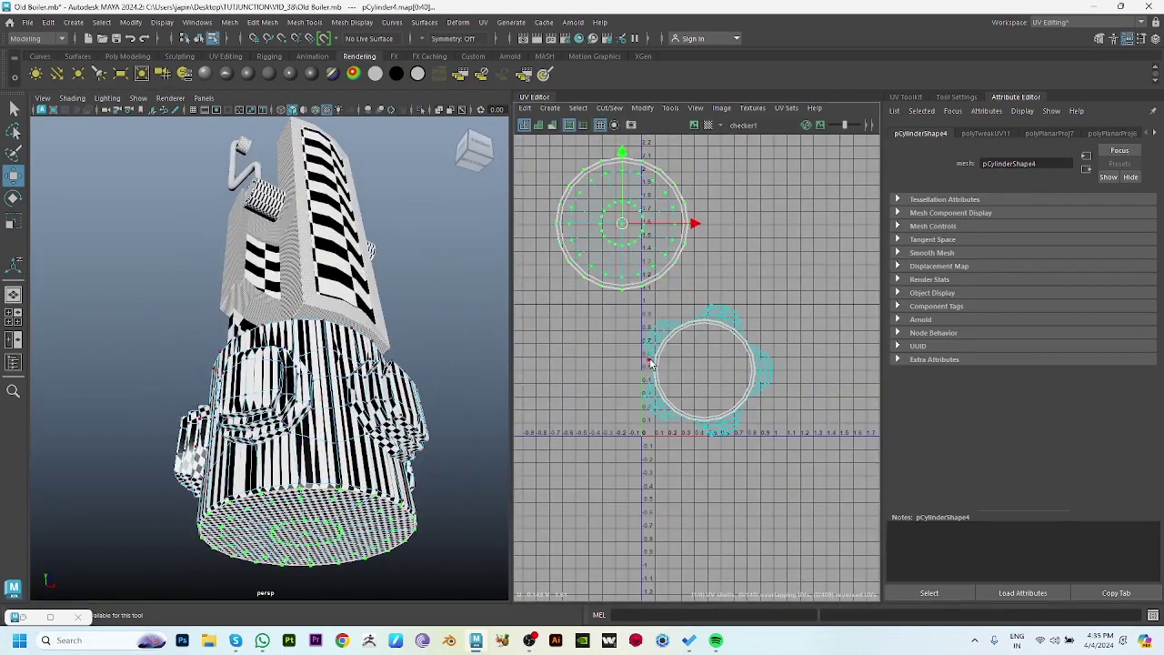
{"action": "scroll", "coordinate": [649, 361], "scroll_direction": "up", "scroll_amount": 2}
{"action": "left_click", "coordinate": [741, 303]}
{"action": "left_click", "coordinate": [711, 420]}
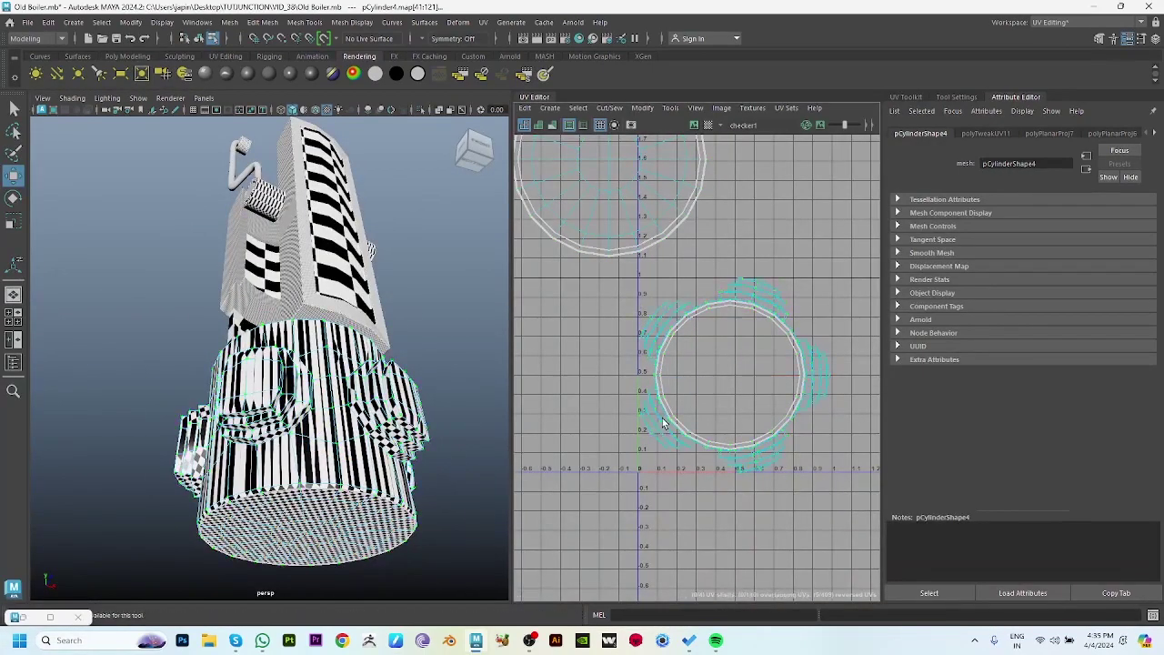
{"action": "scroll", "coordinate": [663, 409], "scroll_direction": "up", "scroll_amount": 5}
{"action": "right_click_drag", "start_coordinate": [779, 353], "coordinate": [780, 409]}
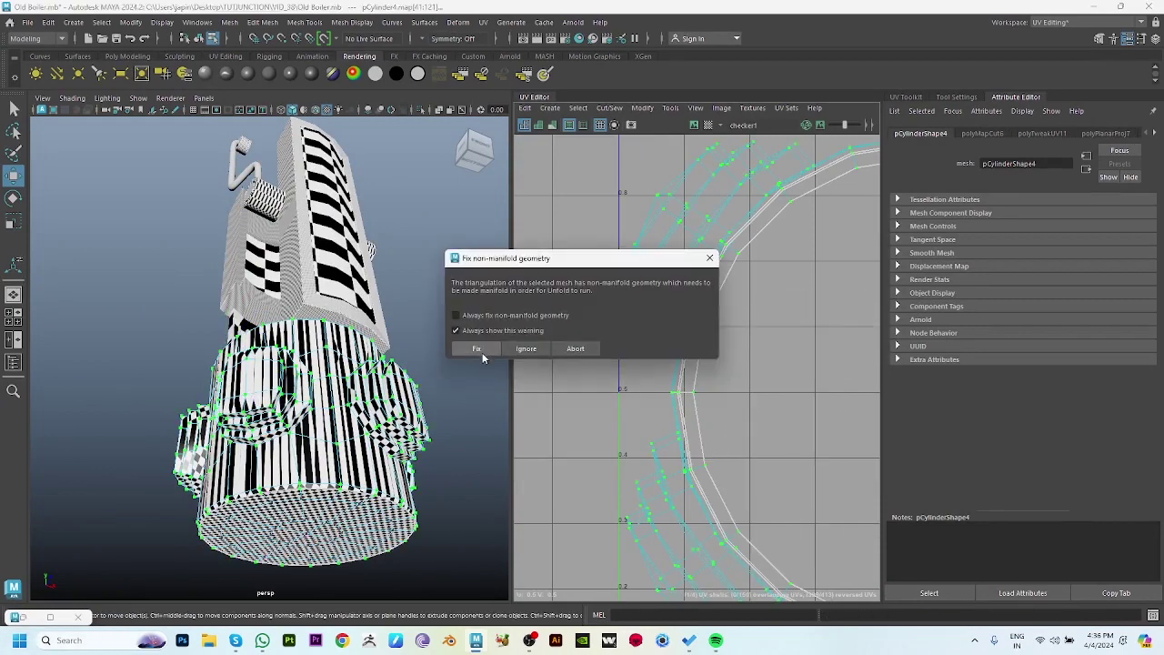
{"action": "left_click", "coordinate": [477, 349]}
{"action": "scroll", "coordinate": [608, 328], "scroll_direction": "down", "scroll_amount": 3}
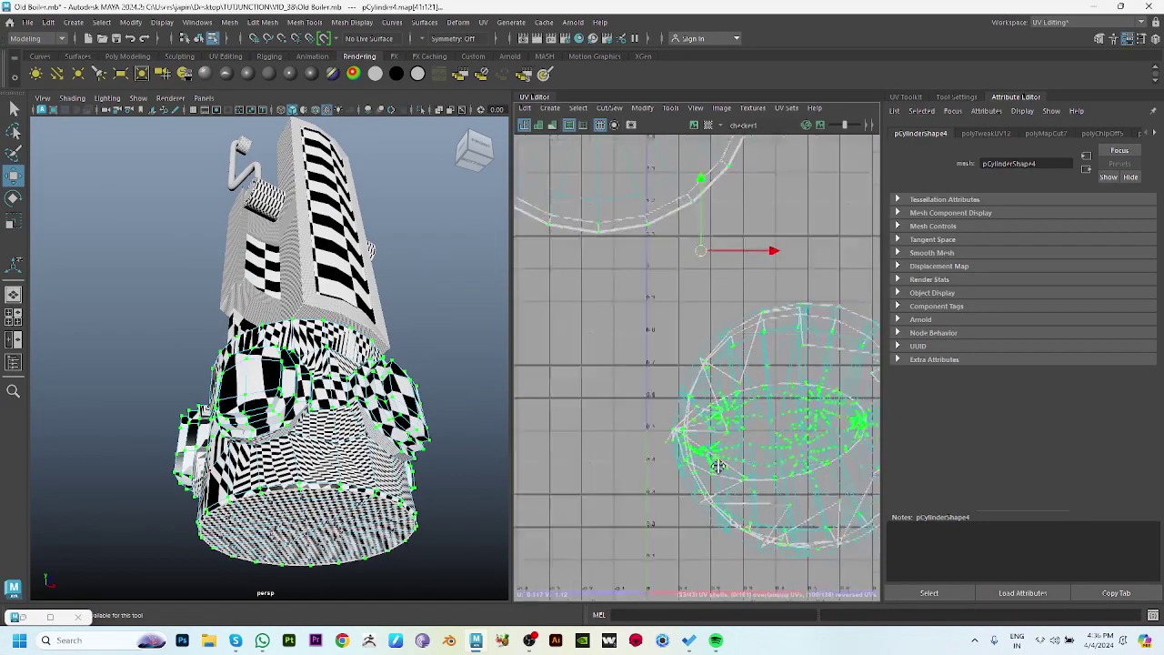
{"action": "scroll", "coordinate": [607, 328], "scroll_direction": "down", "scroll_amount": 3}
Planar-map the base cylinder's side faces, then cut and unfold the side UVs into shells.
{"action": "left_click", "coordinate": [802, 548]}
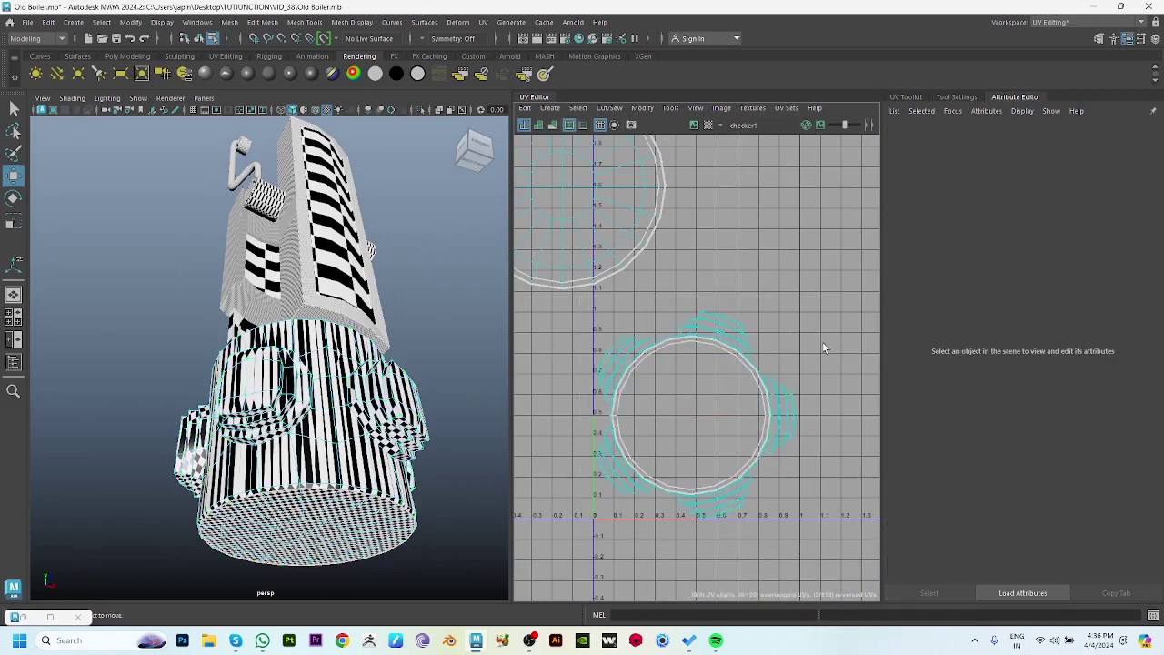
{"action": "left_click", "coordinate": [696, 312]}
{"action": "right_click_drag", "start_coordinate": [697, 311], "coordinate": [728, 269], "text": "shift"}
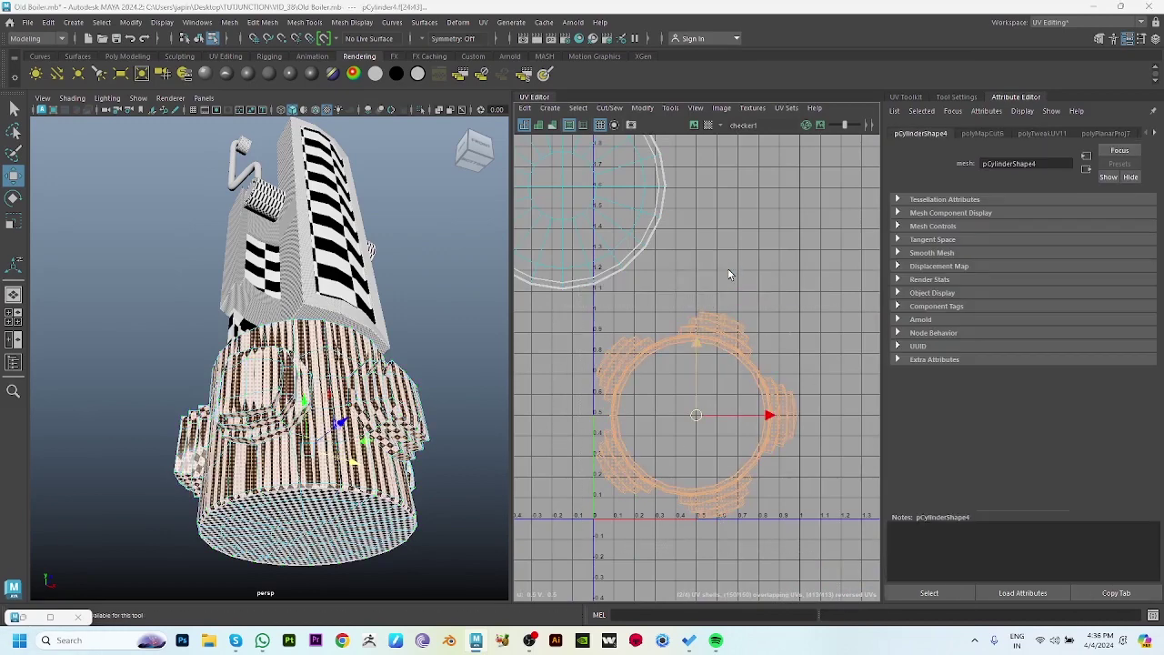
{"action": "left_click", "coordinate": [551, 410]}
{"action": "left_click", "coordinate": [662, 409]}
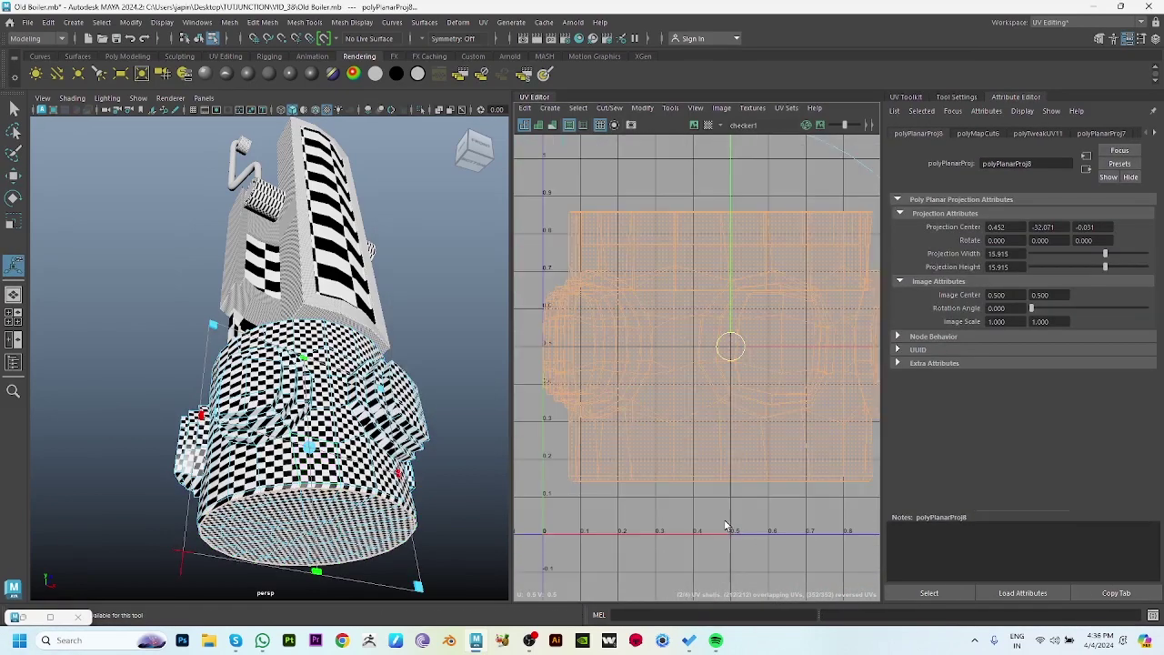
{"action": "right_click_drag", "start_coordinate": [785, 212], "coordinate": [737, 244], "text": "shift"}
{"action": "right_click_drag", "start_coordinate": [772, 286], "coordinate": [718, 286], "text": "shift"}
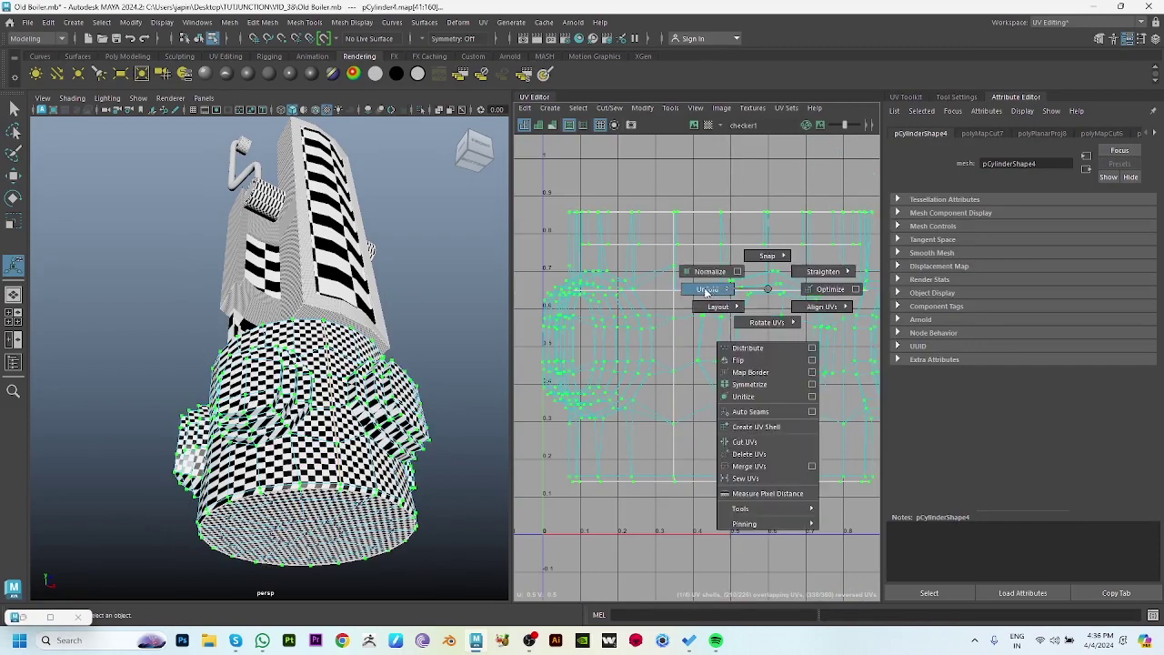
{"action": "scroll", "coordinate": [706, 404], "scroll_direction": "down", "scroll_amount": 5}
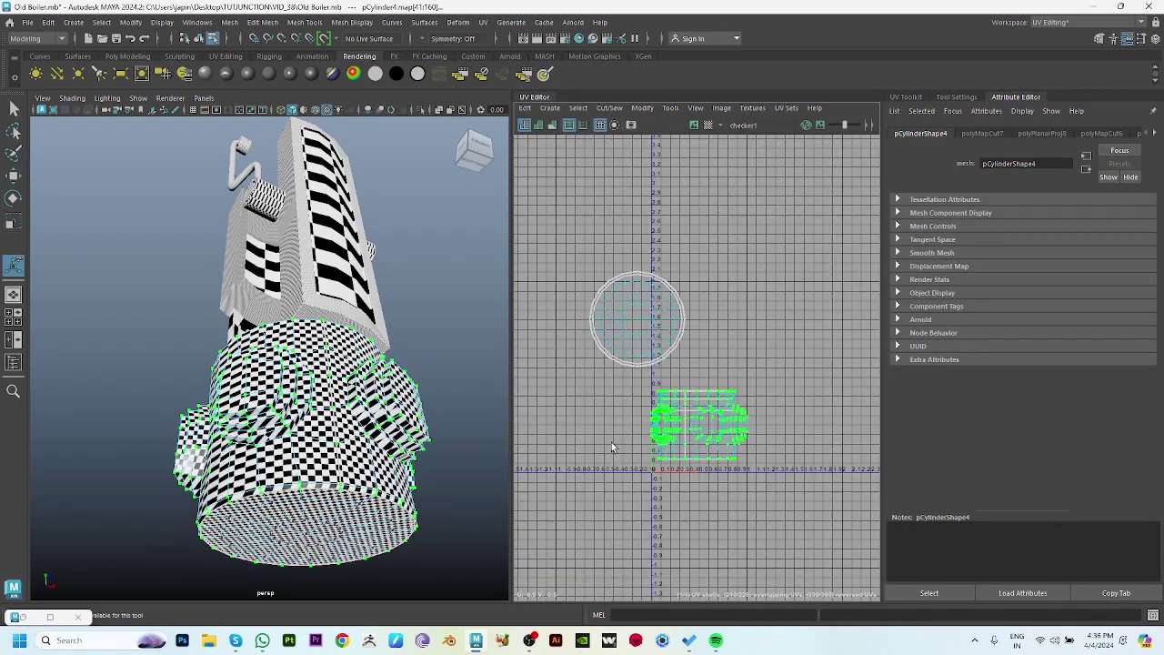
{"action": "left_click", "coordinate": [745, 400]}
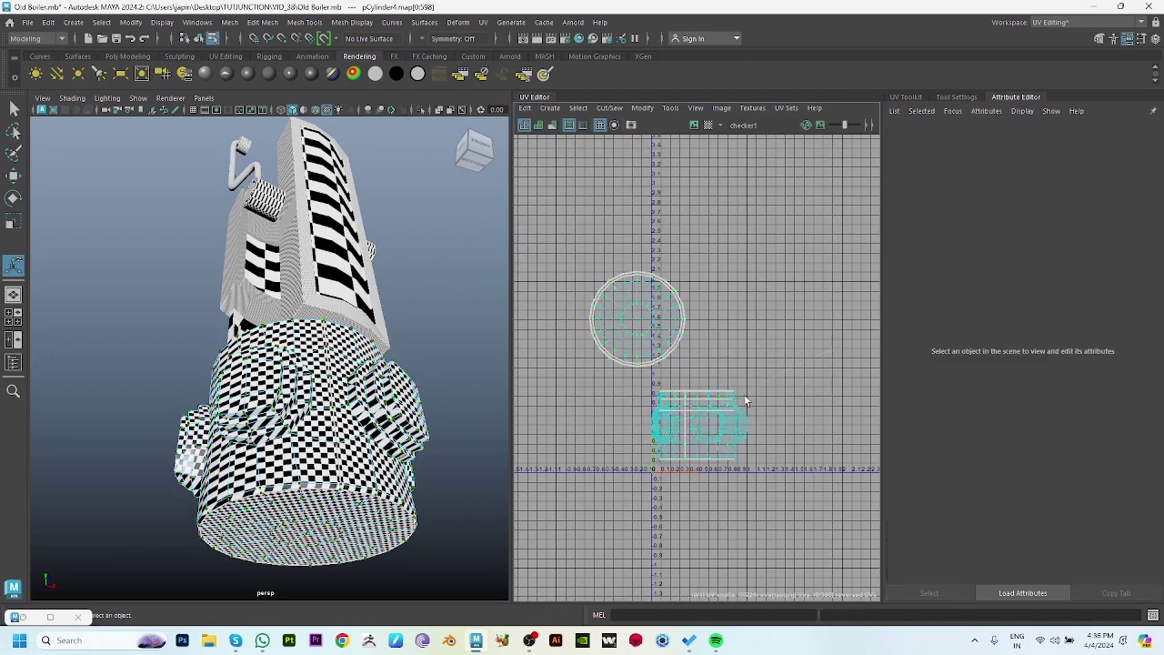
{"action": "right_click_drag", "start_coordinate": [774, 320], "coordinate": [714, 303], "text": "shift"}
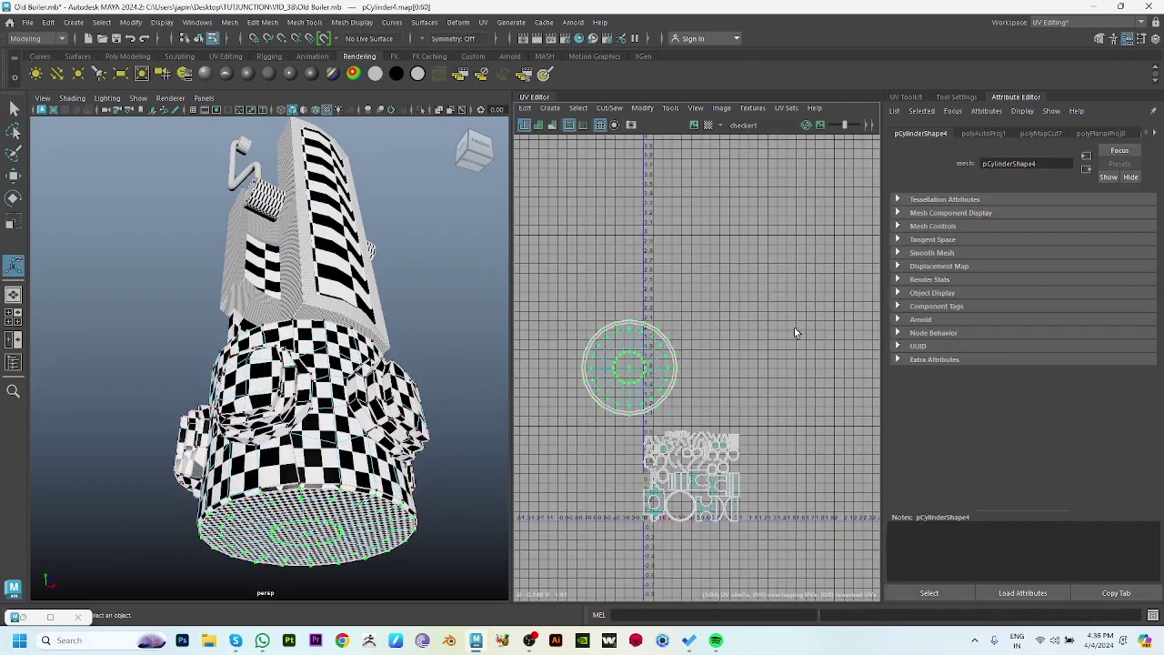
Run UV Toolkit Layout to pack all base shells into 0–1, fixing non-manifold geometry.
{"action": "left_click", "coordinate": [906, 97]}
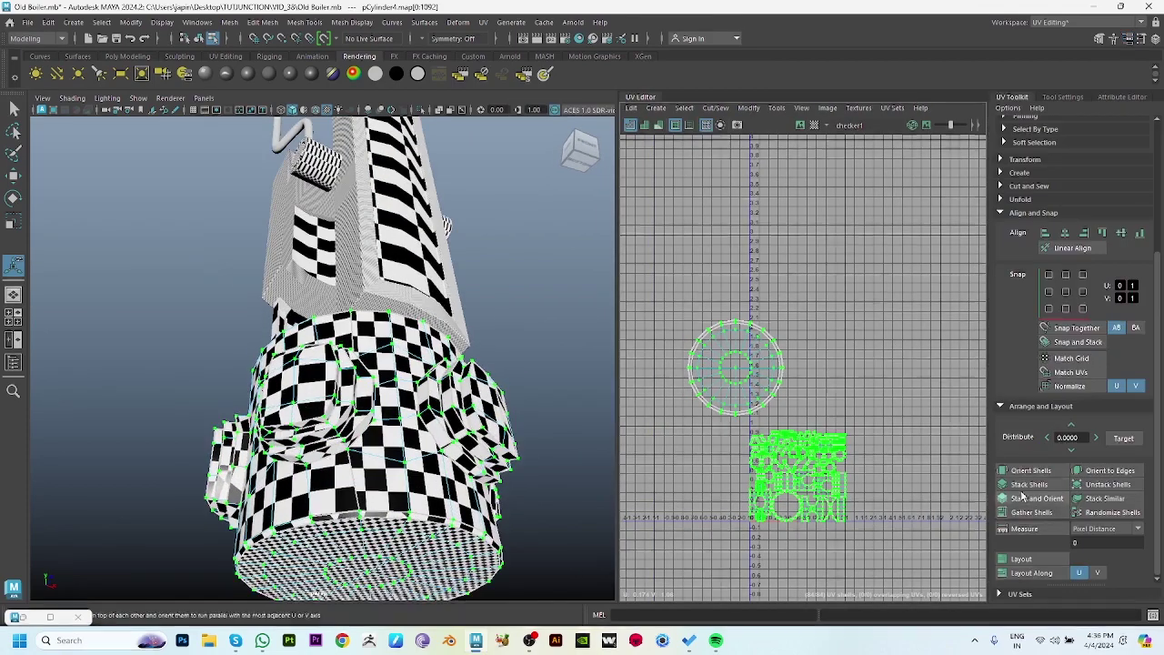
{"action": "left_click", "coordinate": [1022, 558]}
{"action": "left_click", "coordinate": [496, 350]}
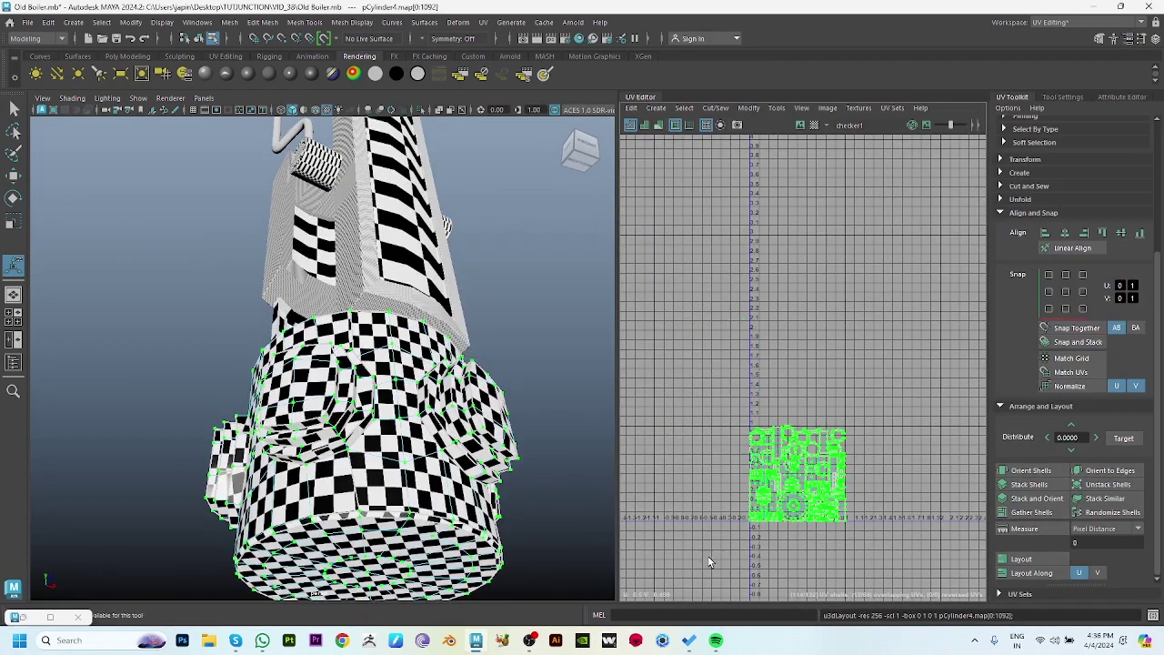
{"action": "key", "text": "f"}
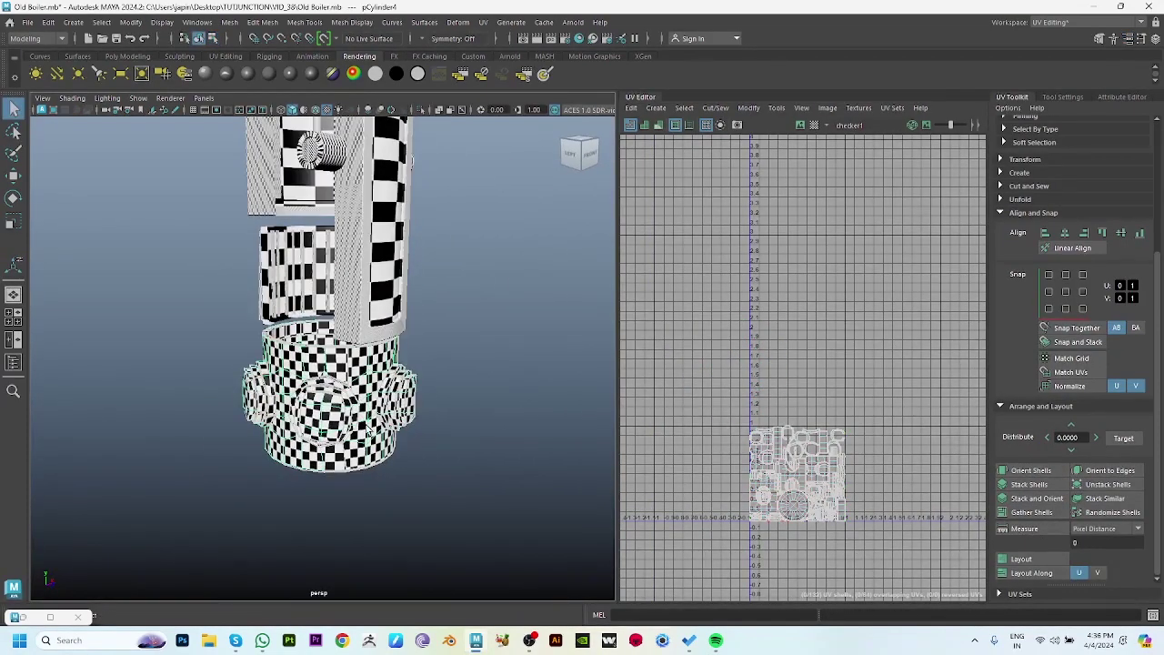
{"action": "key", "text": "F8"}
Hide layer4 holding the finished base so only the remaining panel is visible.
{"action": "left_click", "coordinate": [391, 82]}
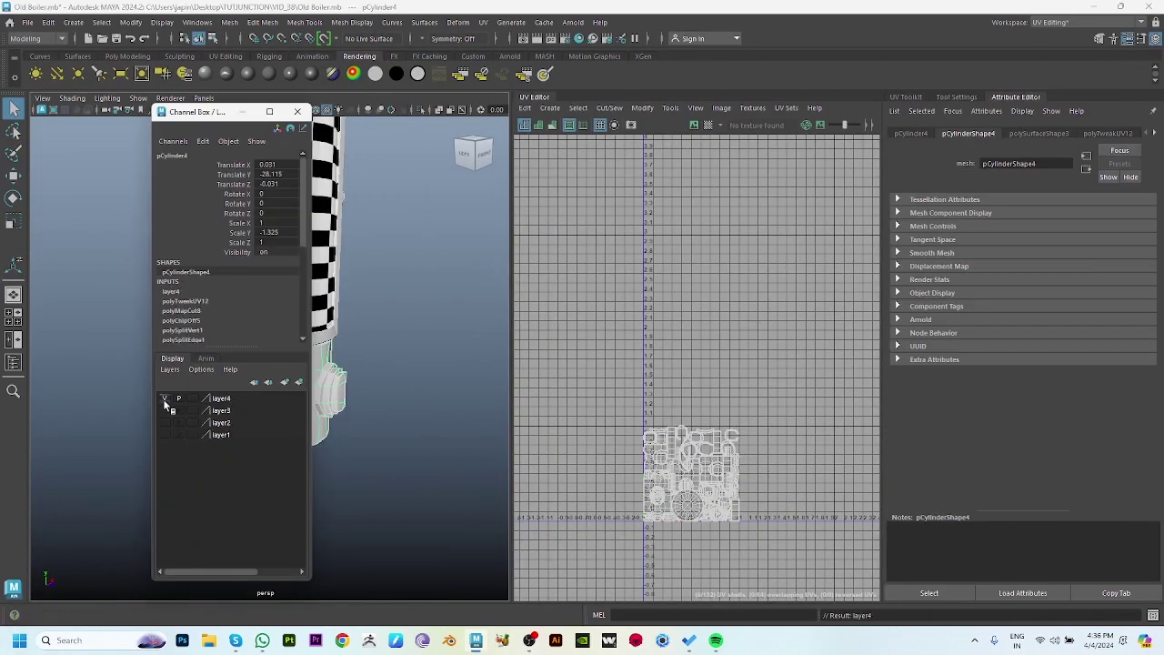
{"action": "left_click", "coordinate": [165, 400]}
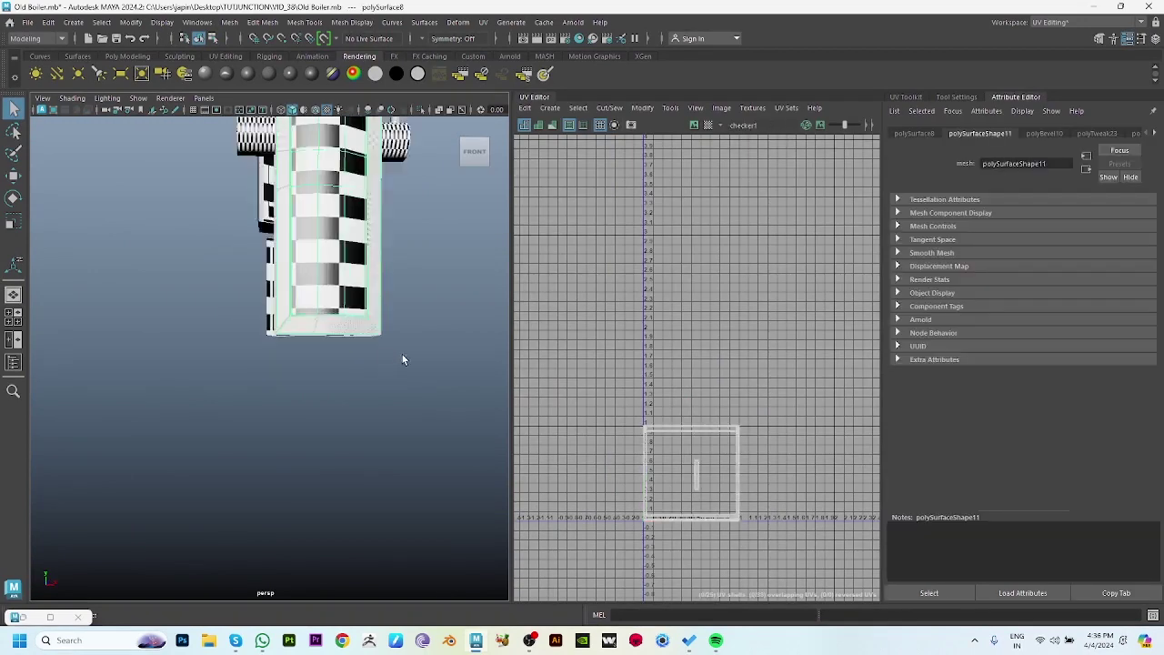
{"action": "mouse_move", "coordinate": [403, 359]}
{"action": "left_mouse_down", "text": "alt"}
{"action": "mouse_move", "coordinate": [385, 447]}
{"action": "mouse_move", "coordinate": [390, 395]}
{"action": "left_mouse_up", "text": "alt"}
{"action": "key", "text": "w"}
{"action": "scroll", "coordinate": [390, 395], "scroll_direction": "down", "scroll_amount": 5}
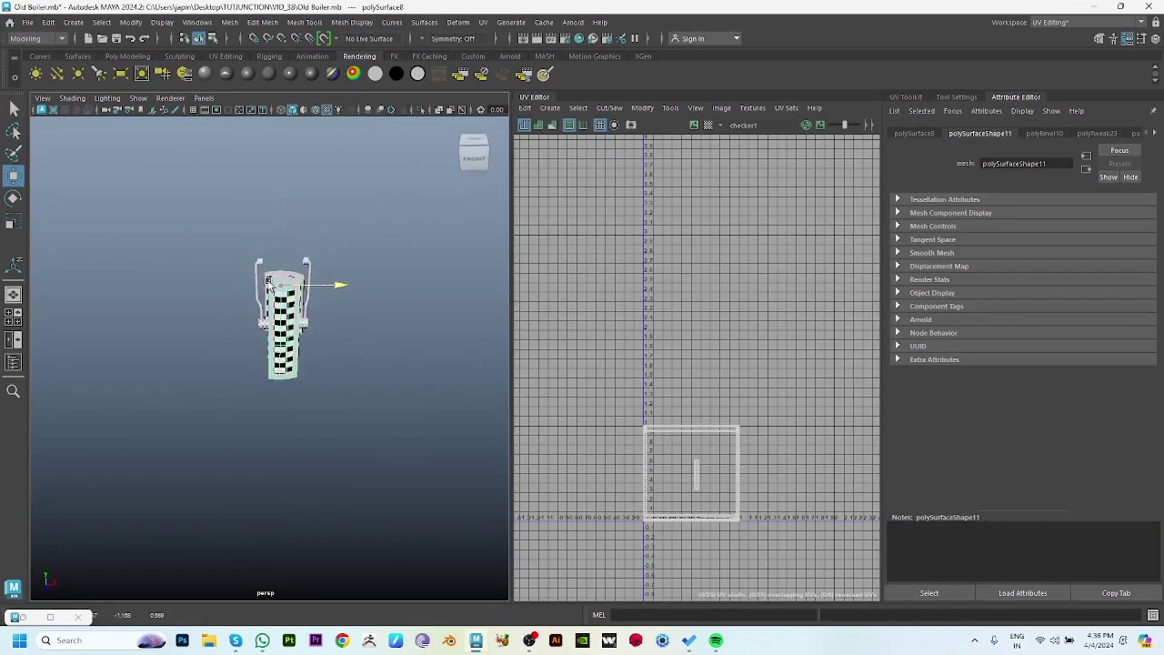
{"action": "left_click_drag", "start_coordinate": [267, 282], "coordinate": [153, 283]}
{"action": "key", "text": "ctrl+z"}
{"action": "scroll", "coordinate": [273, 300], "scroll_direction": "up", "scroll_amount": 5}
Select all faces of the tapered front panel and apply a planar projection.
{"action": "left_click_drag", "start_coordinate": [273, 300], "coordinate": [324, 337], "text": "alt"}
{"action": "key", "text": "ctrl+F11"}
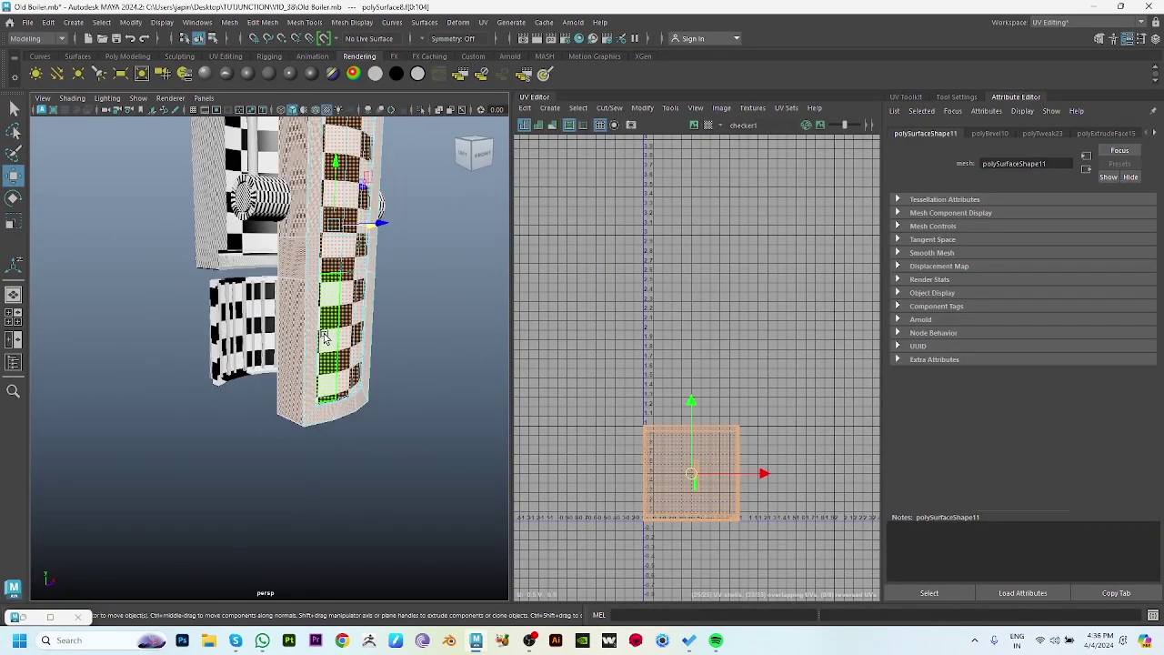
{"action": "middle_click_drag", "start_coordinate": [677, 582], "coordinate": [667, 523], "text": "alt"}
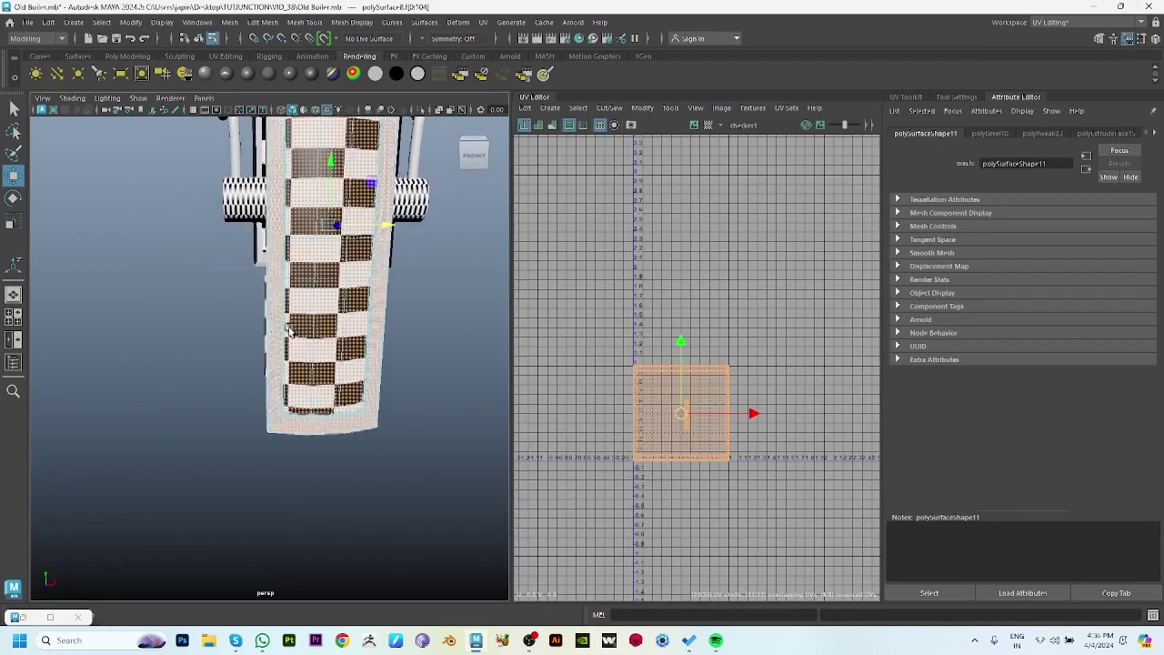
{"action": "right_click_drag", "start_coordinate": [701, 405], "coordinate": [697, 328], "text": "shift"}
{"action": "right_click_drag", "start_coordinate": [729, 292], "coordinate": [729, 292], "text": "shift"}
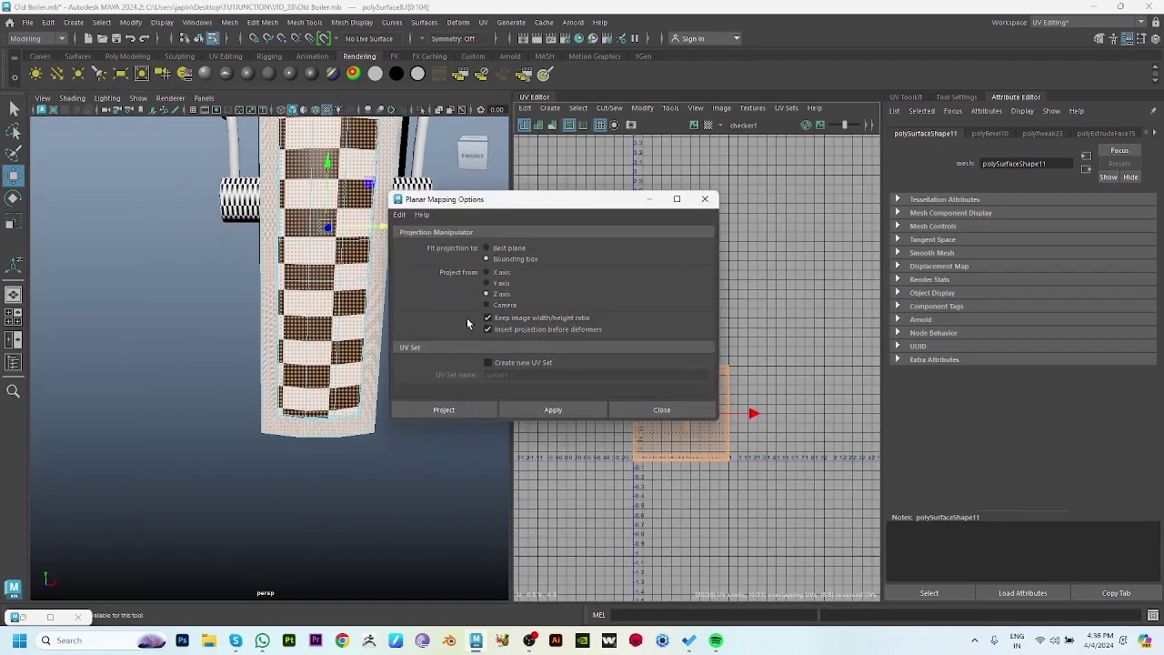
{"action": "left_click", "coordinate": [568, 411]}
{"action": "scroll", "coordinate": [655, 364], "scroll_direction": "up", "scroll_amount": 3}
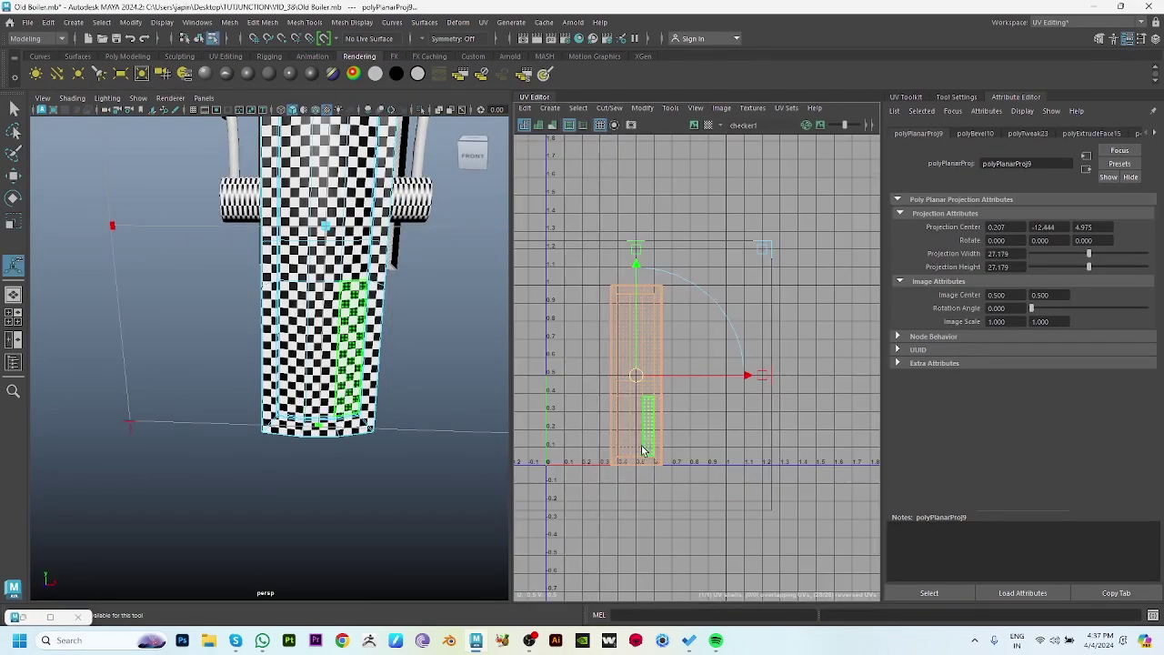
Unfold the panel's shell, cut it along an edge, and straighten it into an upright rectangle.
{"action": "right_click_drag", "start_coordinate": [719, 277], "coordinate": [696, 305], "text": "shift"}
{"action": "scroll", "coordinate": [727, 346], "scroll_direction": "up", "scroll_amount": 3}
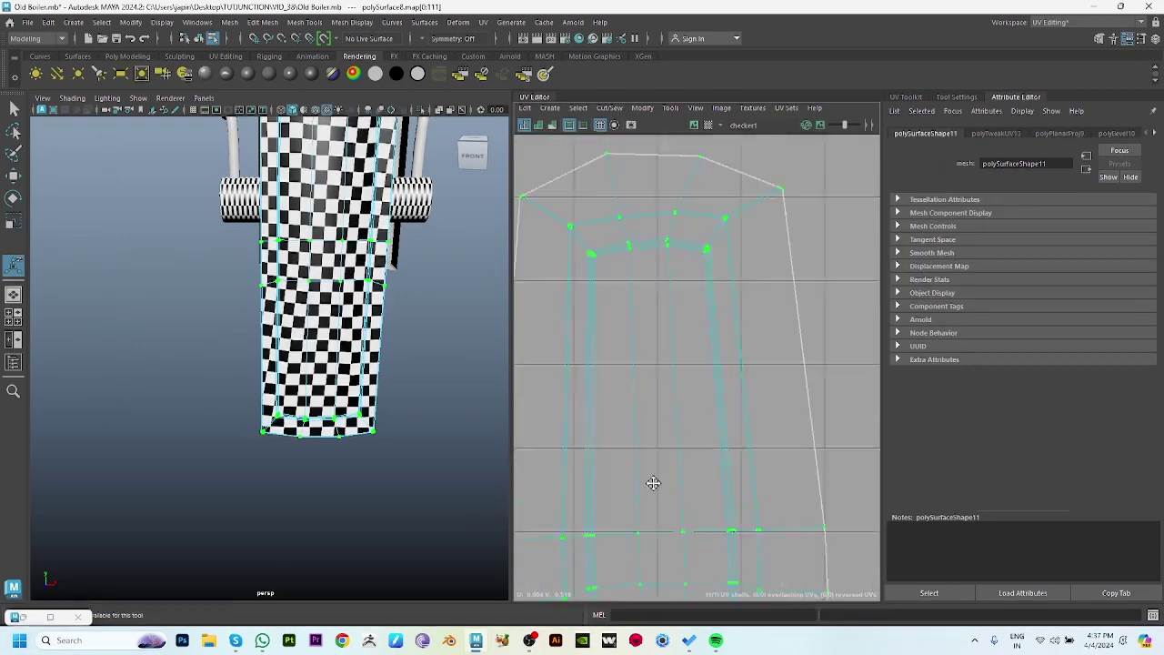
{"action": "scroll", "coordinate": [771, 329], "scroll_direction": "up", "scroll_amount": 2}
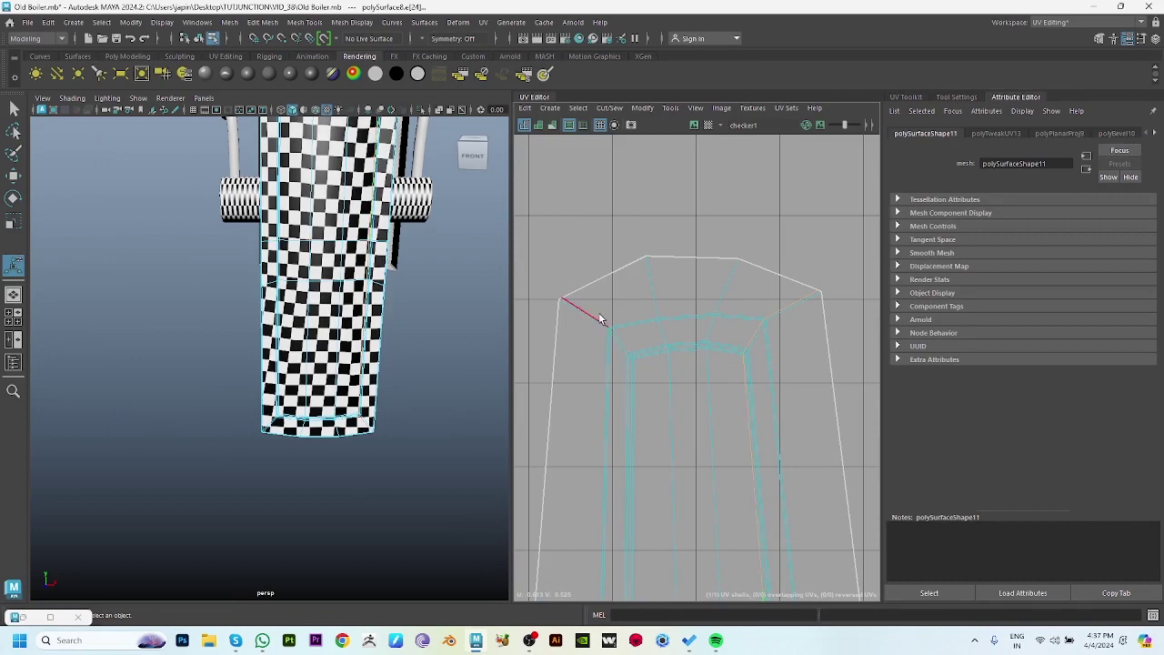
{"action": "scroll", "coordinate": [746, 491], "scroll_direction": "down", "scroll_amount": 3}
{"action": "mouse_move", "coordinate": [686, 446]}
{"action": "middle_mouse_down", "text": "alt"}
{"action": "mouse_move", "coordinate": [671, 218]}
{"action": "mouse_move", "coordinate": [714, 431]}
{"action": "middle_mouse_up", "text": "alt"}
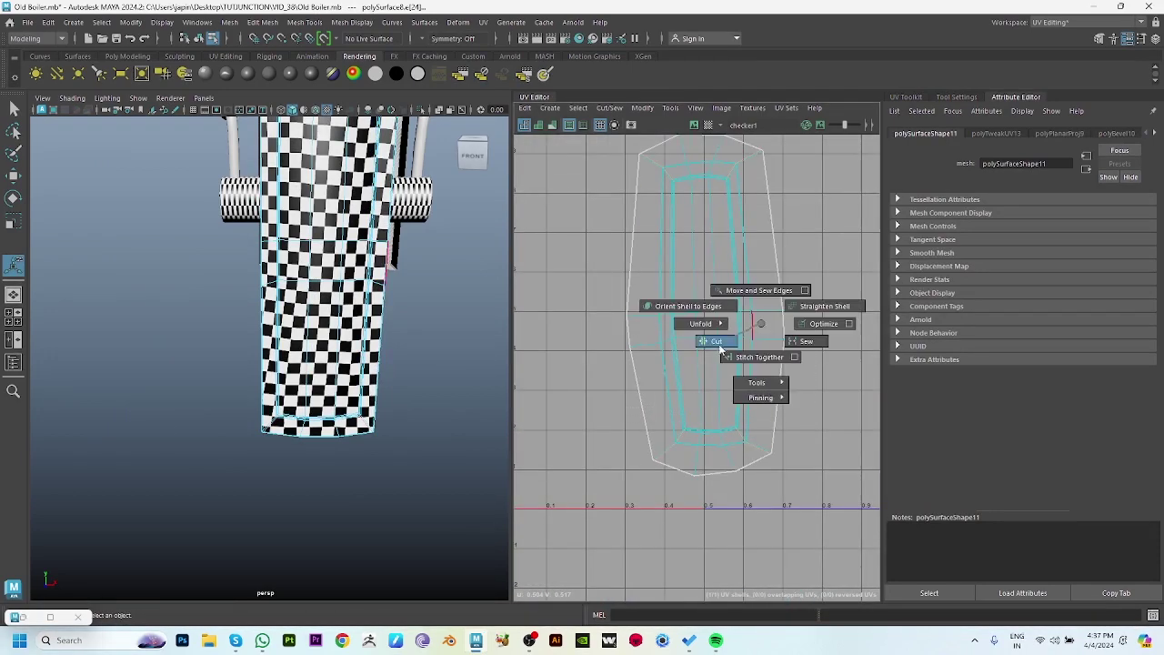
{"action": "right_click_drag", "start_coordinate": [755, 332], "coordinate": [655, 317]}
{"action": "scroll", "coordinate": [638, 317], "scroll_direction": "down", "scroll_amount": 3}
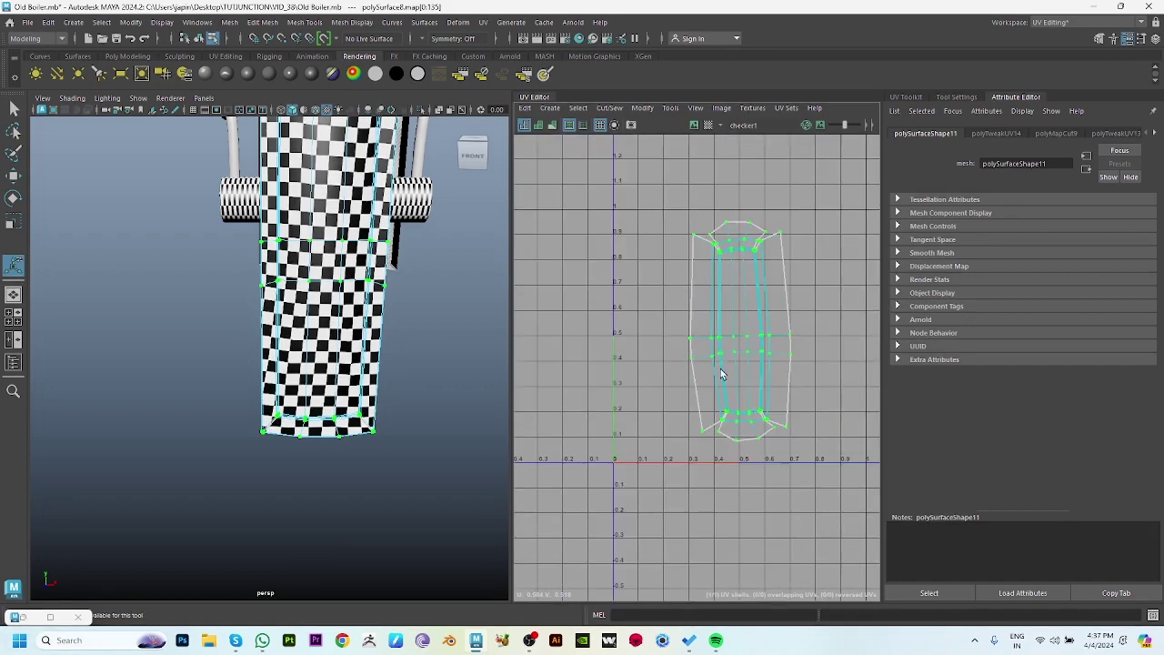
{"action": "key", "text": "w"}
{"action": "right_click_drag", "start_coordinate": [681, 273], "coordinate": [754, 252], "text": "shift"}
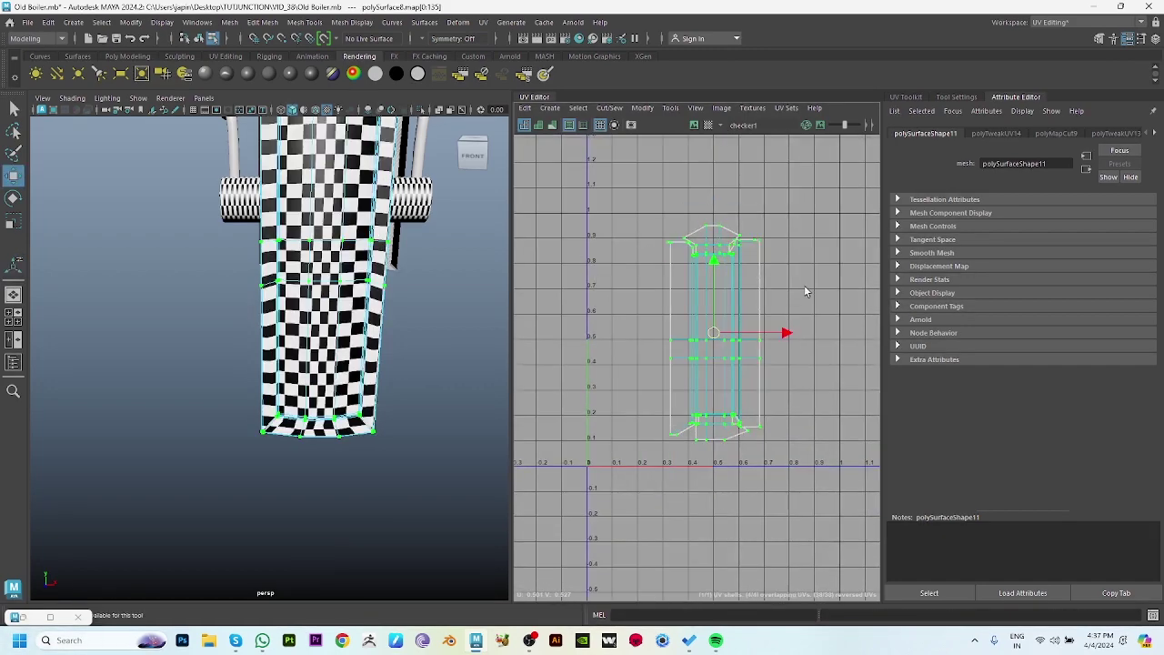
{"action": "scroll", "coordinate": [782, 445], "scroll_direction": "down", "scroll_amount": 5}
{"action": "scroll", "coordinate": [453, 361], "scroll_direction": "down", "scroll_amount": 3}
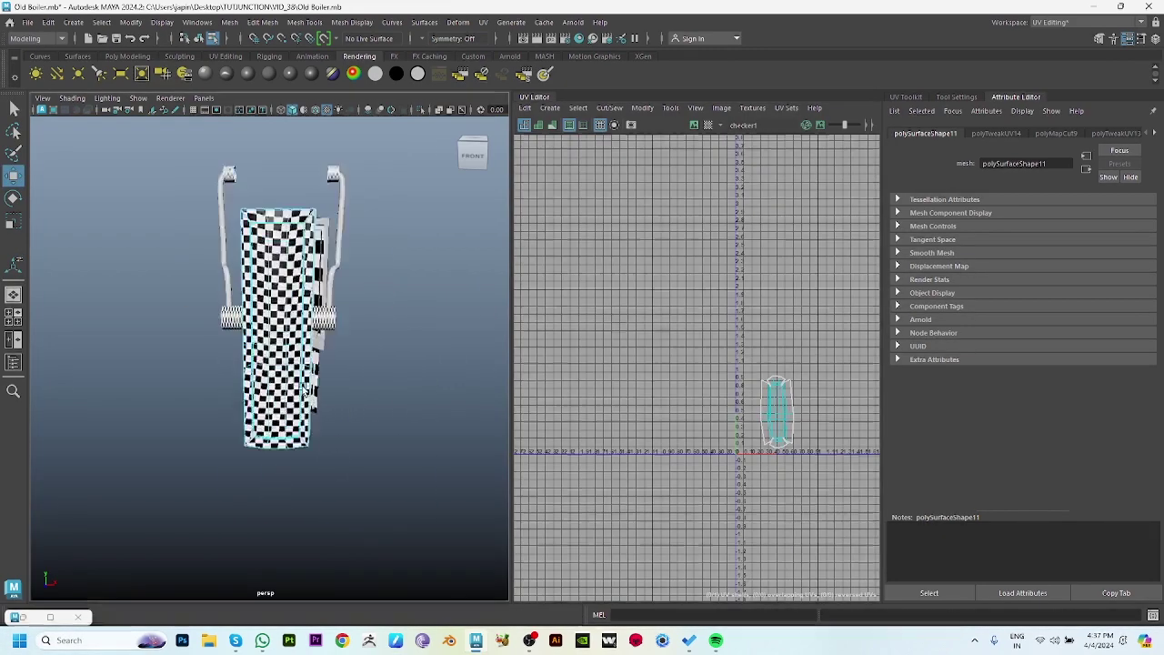
{"action": "scroll", "coordinate": [303, 385], "scroll_direction": "down", "scroll_amount": 2}
Select every UV of the panel's shell and show the UV Toolkit.
{"action": "left_click", "coordinate": [791, 389]}
{"action": "double_click", "coordinate": [762, 412]}
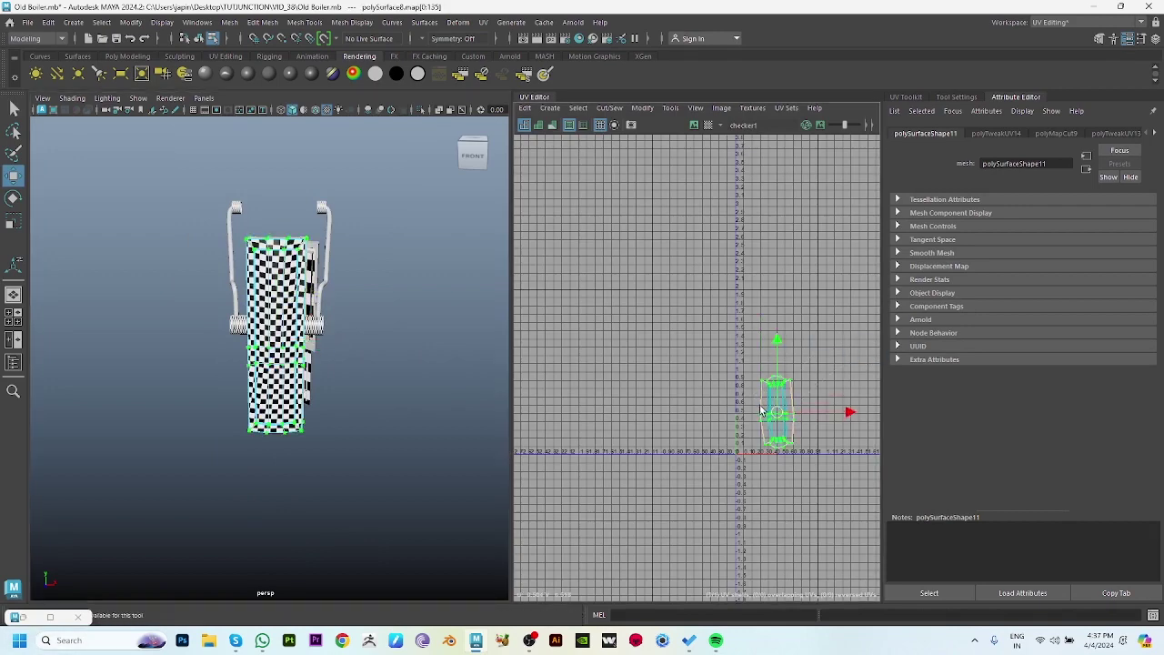
{"action": "left_click", "coordinate": [906, 96]}
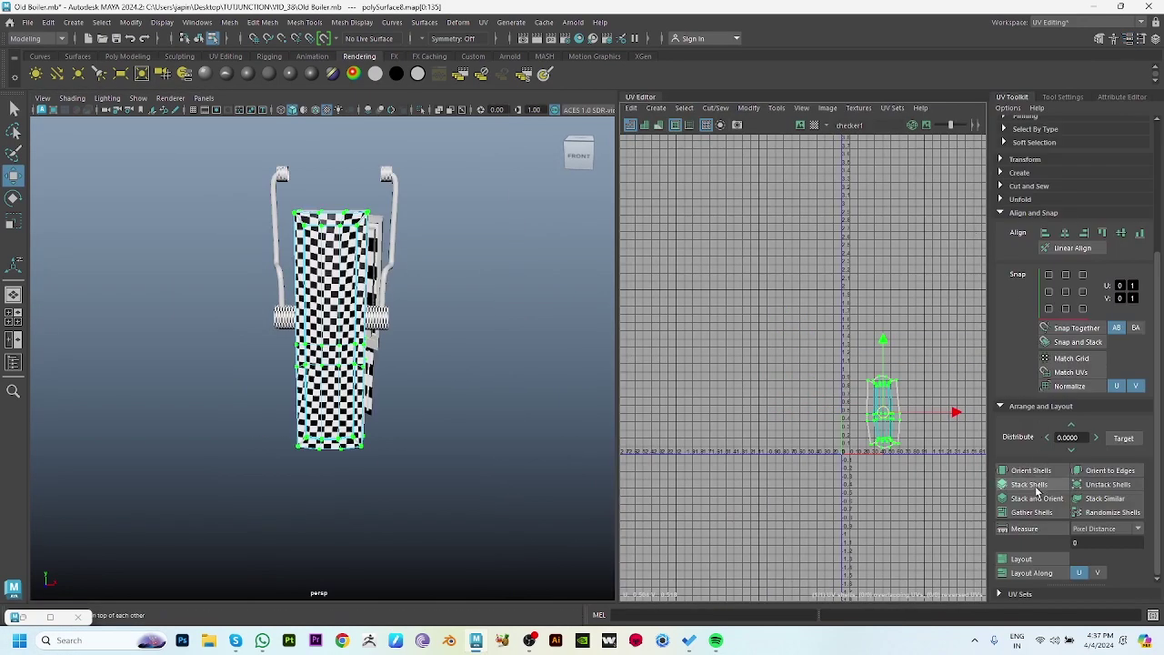
Planar-project the next boiler part's faces, orient the shell horizontally and lay it out in 0–1.
{"action": "scroll", "coordinate": [446, 339], "scroll_direction": "up", "scroll_amount": 5}
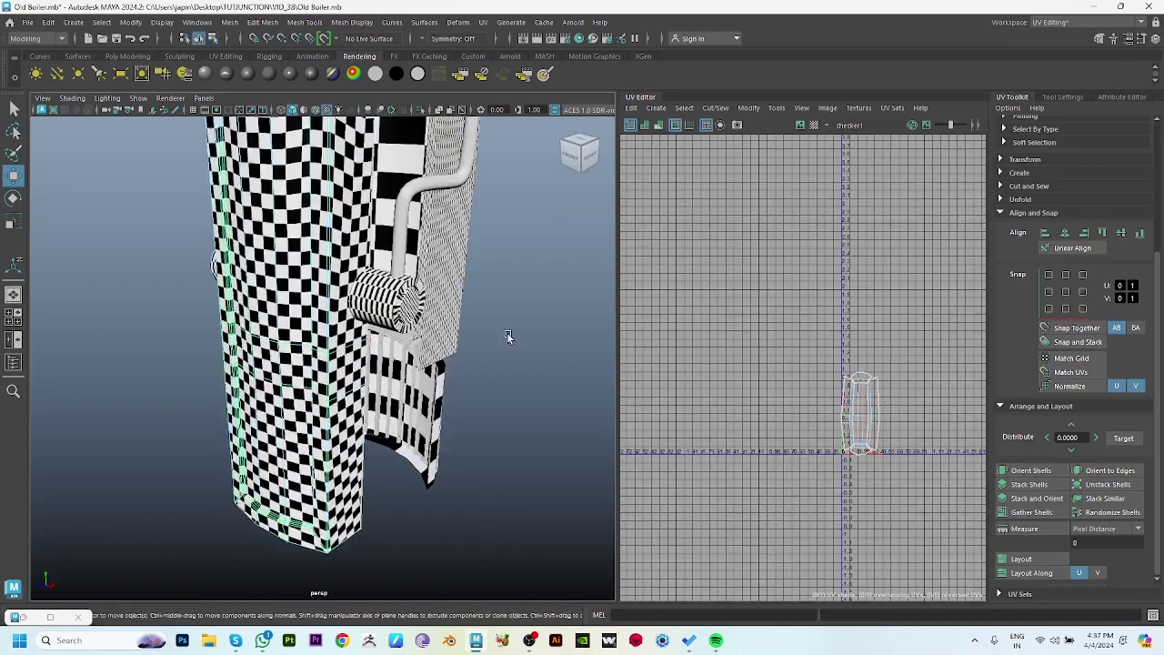
{"action": "mouse_move", "coordinate": [446, 339]}
{"action": "left_mouse_down", "text": "alt"}
{"action": "mouse_move", "coordinate": [330, 332]}
{"action": "mouse_move", "coordinate": [509, 372]}
{"action": "left_mouse_up", "text": "alt"}
{"action": "left_click", "coordinate": [330, 332]}
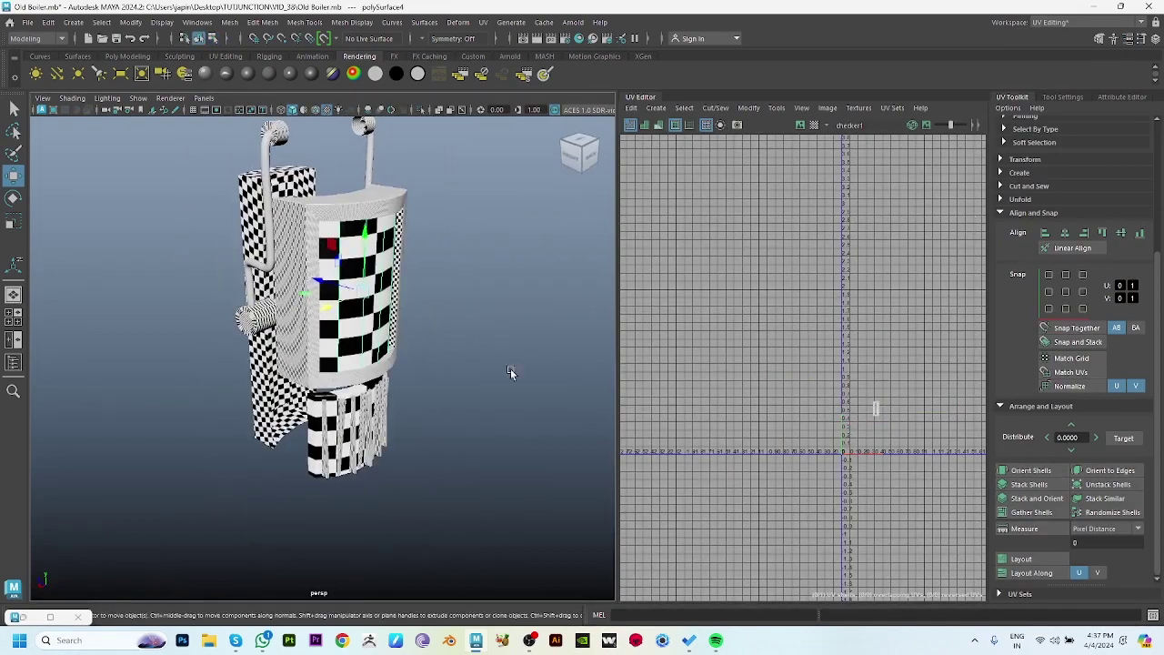
{"action": "key", "text": "F11"}
{"action": "right_click_drag", "start_coordinate": [852, 339], "coordinate": [923, 394], "text": "shift"}
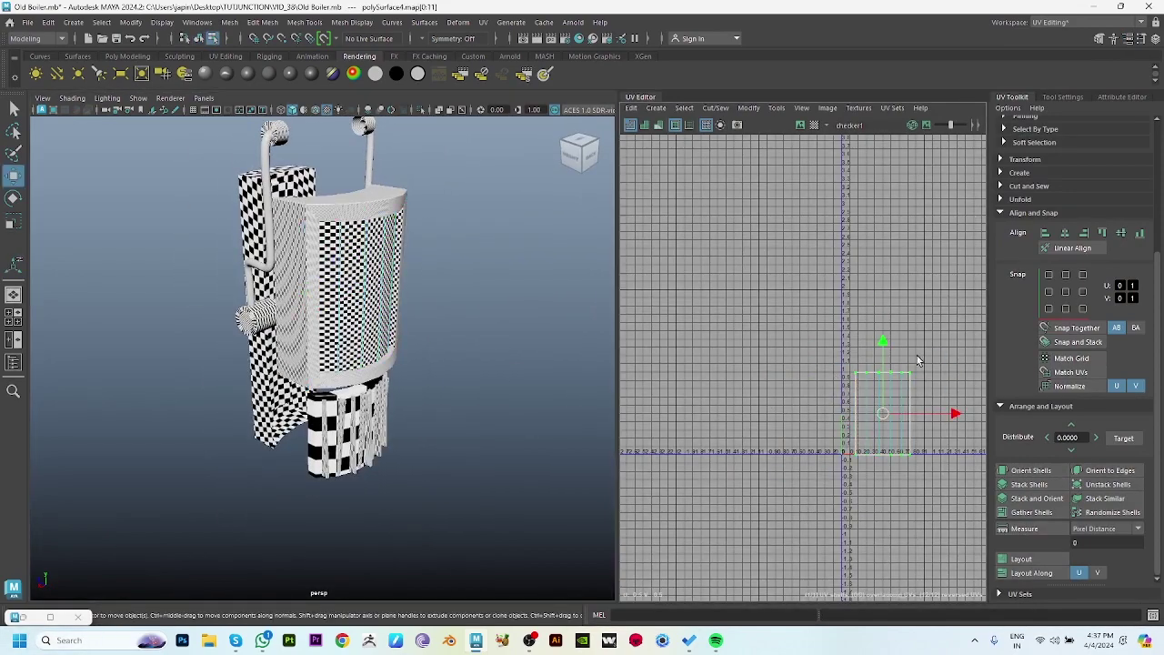
{"action": "left_click", "coordinate": [1030, 470]}
{"action": "left_click", "coordinate": [1031, 470]}
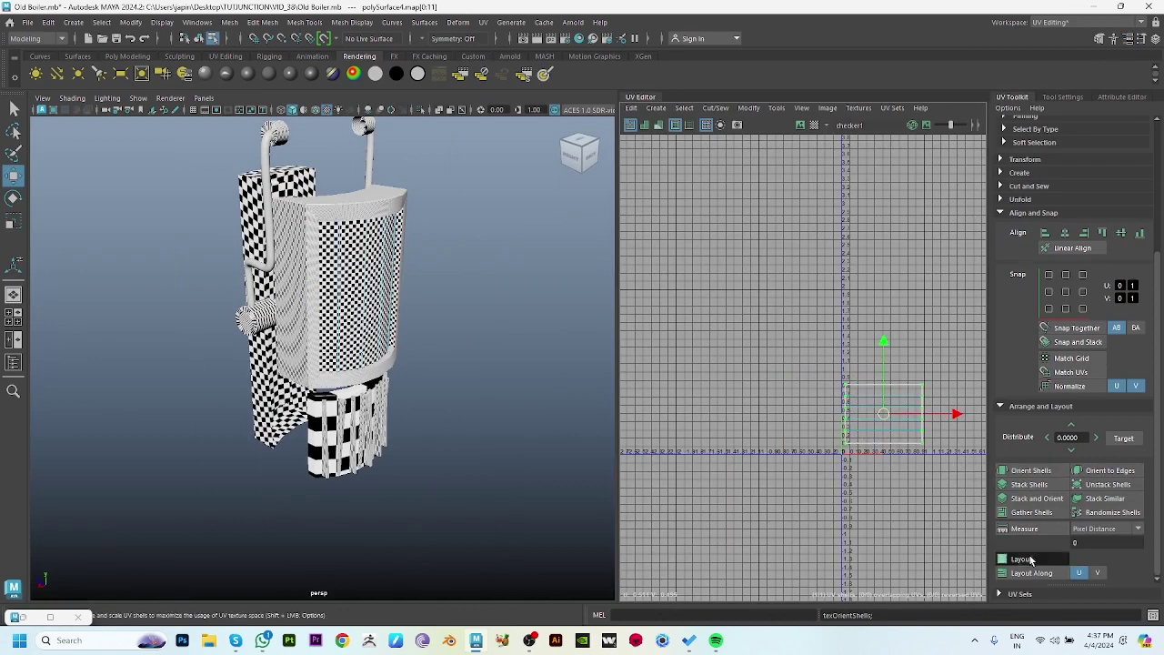
{"action": "left_click", "coordinate": [1030, 560]}
Unfold the shell, planar-project the faces again and unfold the result.
{"action": "left_click_drag", "start_coordinate": [373, 260], "coordinate": [408, 250], "text": "alt"}
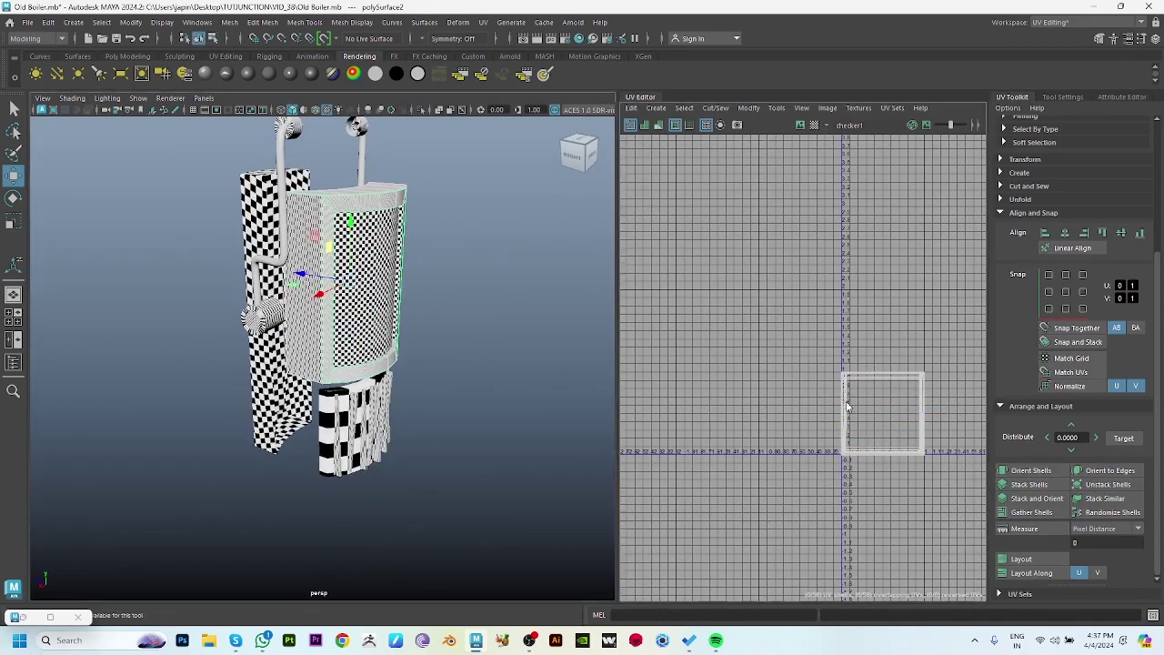
{"action": "left_click", "coordinate": [877, 404]}
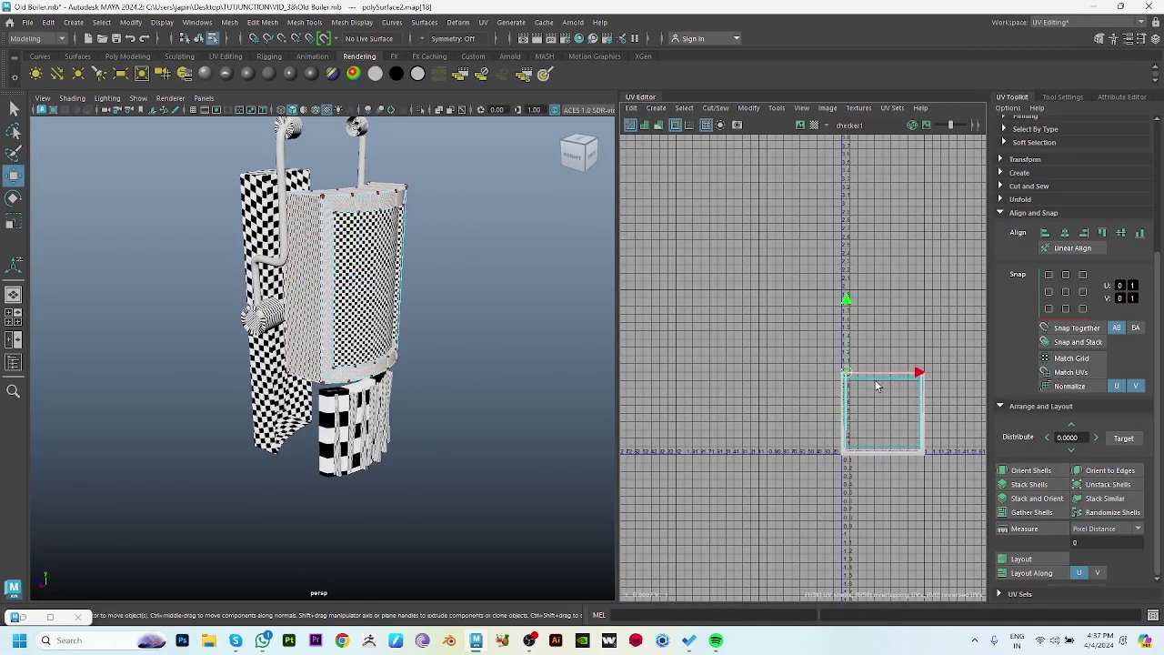
{"action": "mouse_move", "coordinate": [858, 280]}
{"action": "right_mouse_down", "text": "shift"}
{"action": "mouse_move", "coordinate": [779, 321]}
{"action": "mouse_move", "coordinate": [848, 232]}
{"action": "right_mouse_up", "text": "shift"}
{"action": "key", "text": "ctrl+F11"}
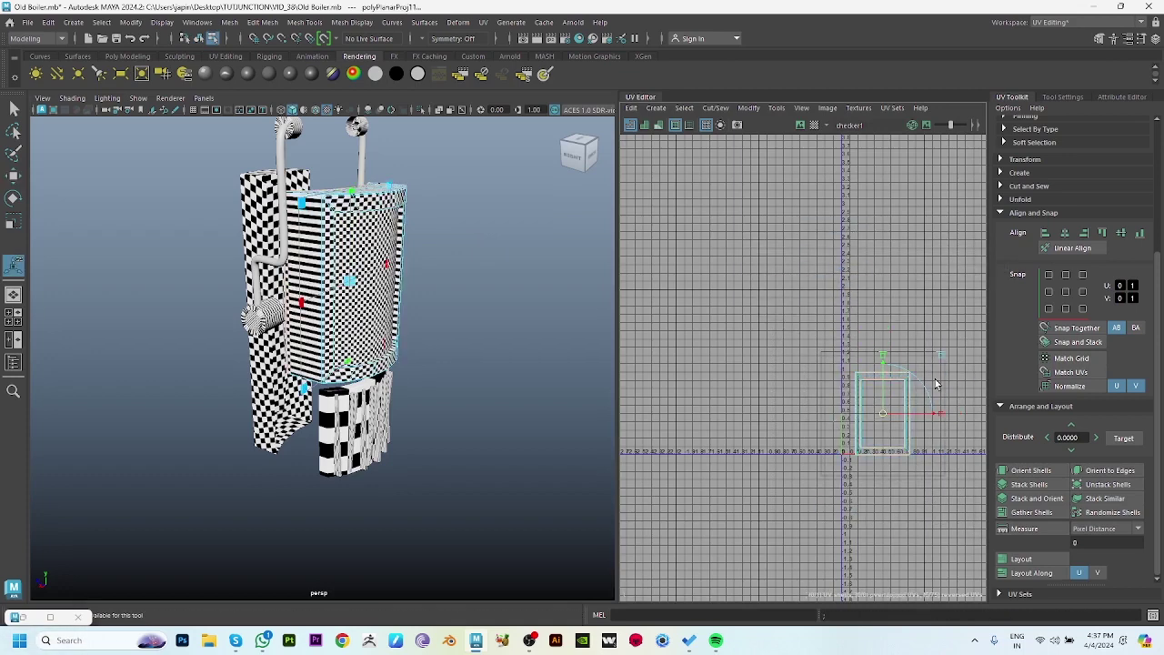
{"action": "right_click_drag", "start_coordinate": [896, 305], "coordinate": [609, 282], "text": "shift"}
{"action": "scroll", "coordinate": [860, 439], "scroll_direction": "up", "scroll_amount": 5}
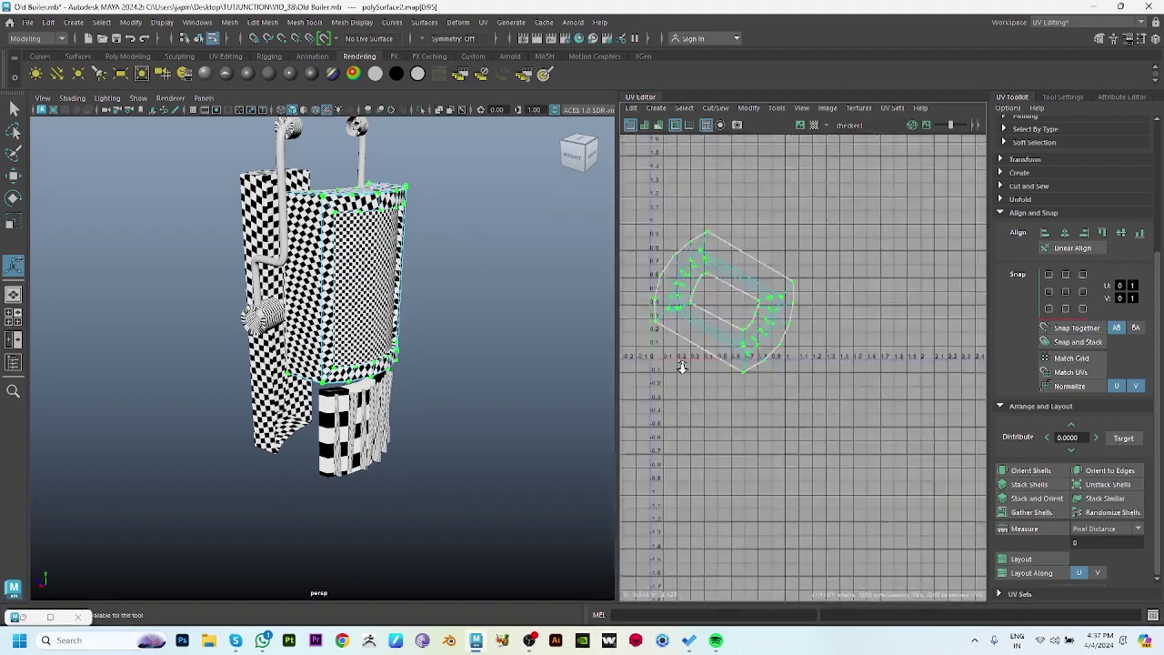
{"action": "scroll", "coordinate": [792, 422], "scroll_direction": "up", "scroll_amount": 5}
{"action": "scroll", "coordinate": [846, 348], "scroll_direction": "up", "scroll_amount": 3}
{"action": "scroll", "coordinate": [801, 425], "scroll_direction": "down", "scroll_amount": 2}
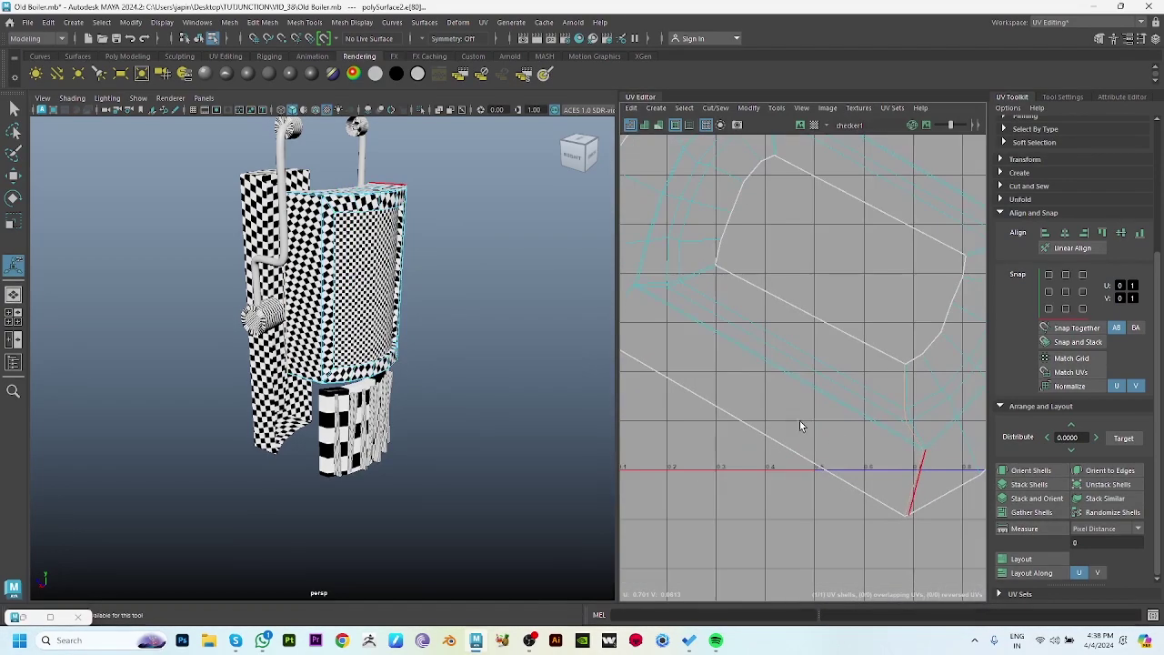
{"action": "scroll", "coordinate": [697, 278], "scroll_direction": "down", "scroll_amount": 1}
{"action": "scroll", "coordinate": [782, 325], "scroll_direction": "up", "scroll_amount": 1}
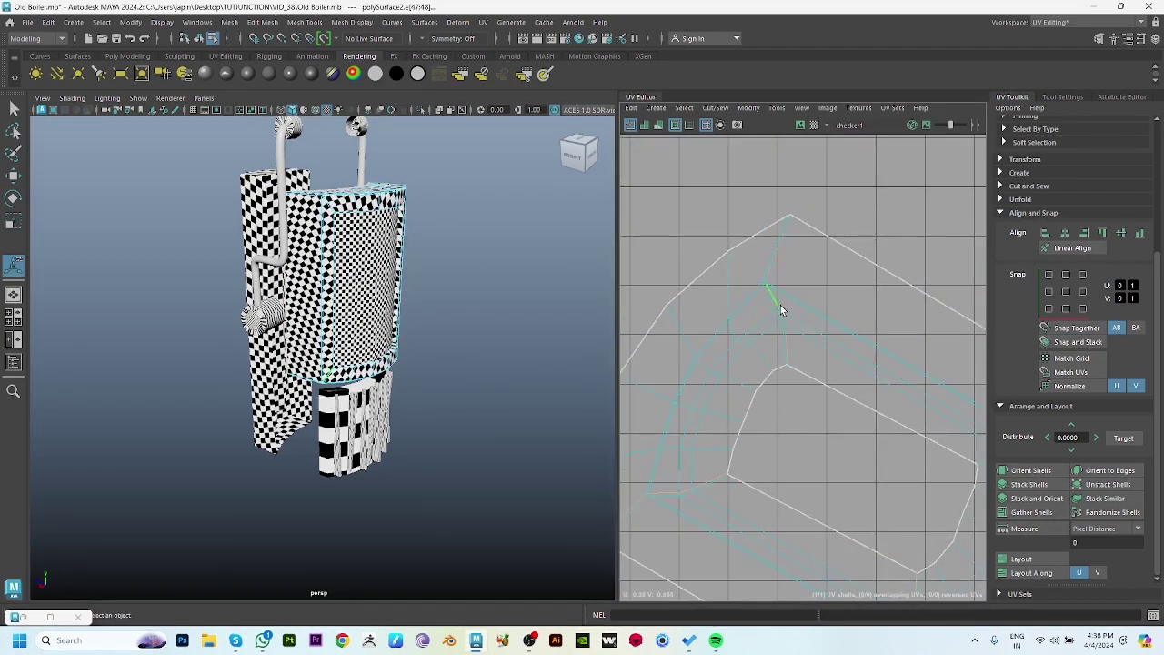
{"action": "scroll", "coordinate": [670, 468], "scroll_direction": "up", "scroll_amount": 2}
Cut the shell along an edge, unfold the split shells, orient them and straighten the left one.
{"action": "right_click_drag", "start_coordinate": [855, 337], "coordinate": [798, 403]}
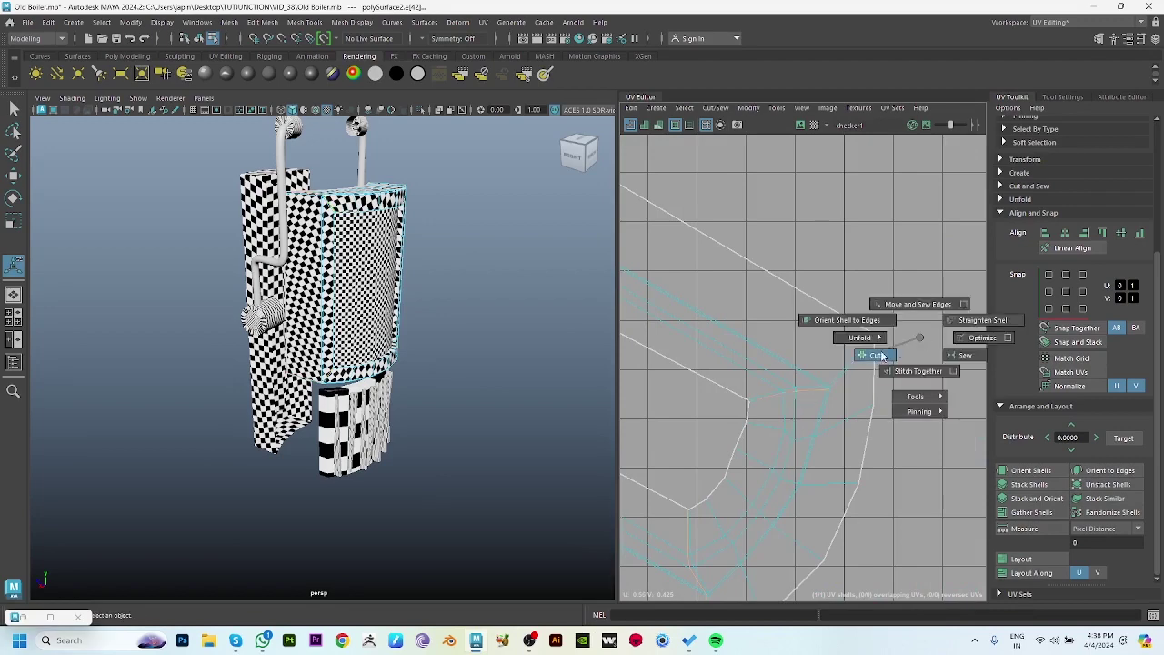
{"action": "right_click_drag", "start_coordinate": [832, 342], "coordinate": [876, 427], "text": "shift"}
{"action": "scroll", "coordinate": [876, 427], "scroll_direction": "down", "scroll_amount": 2}
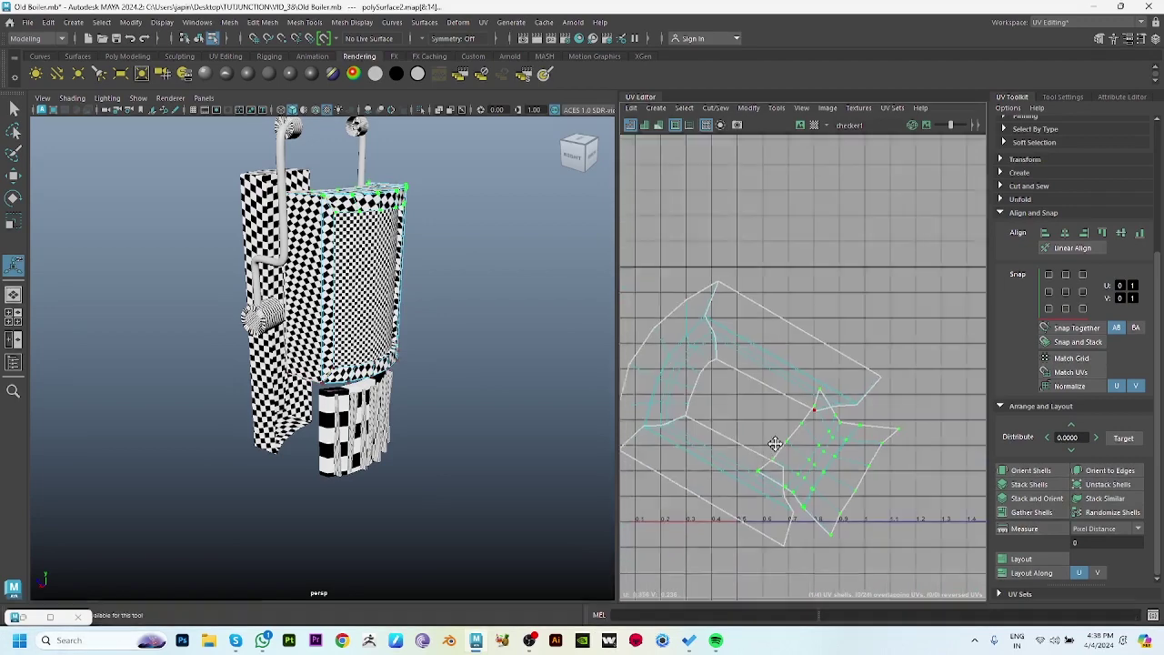
{"action": "scroll", "coordinate": [772, 442], "scroll_direction": "down", "scroll_amount": 1}
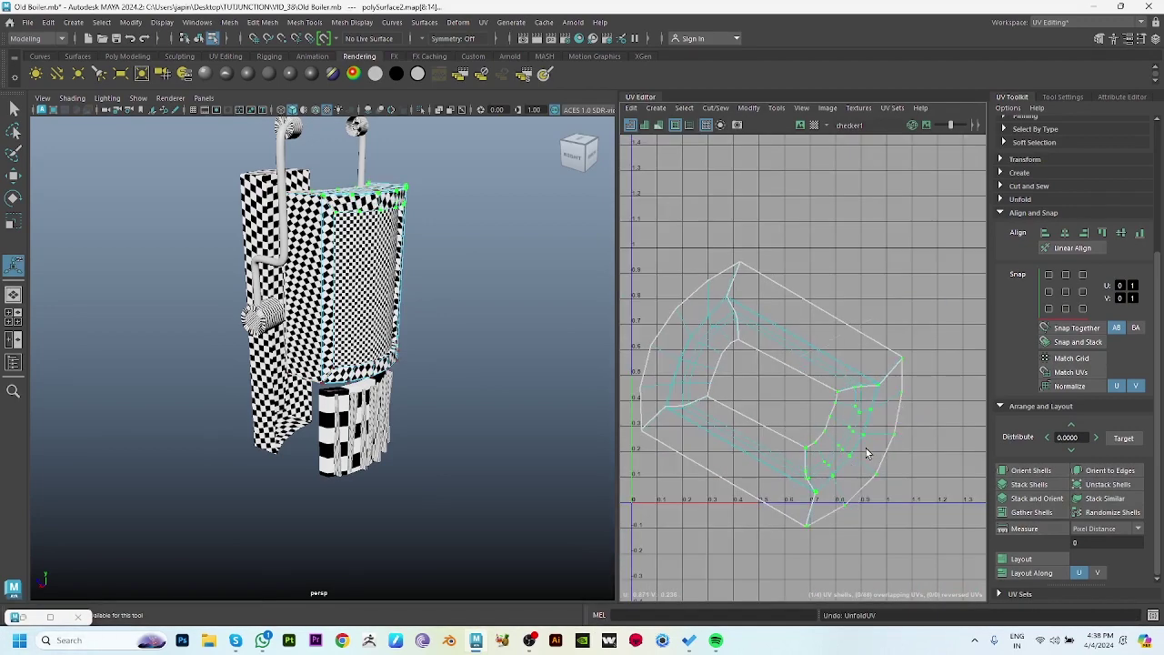
{"action": "scroll", "coordinate": [866, 453], "scroll_direction": "down", "scroll_amount": 3}
{"action": "right_click_drag", "start_coordinate": [883, 364], "coordinate": [651, 368], "text": "shift"}
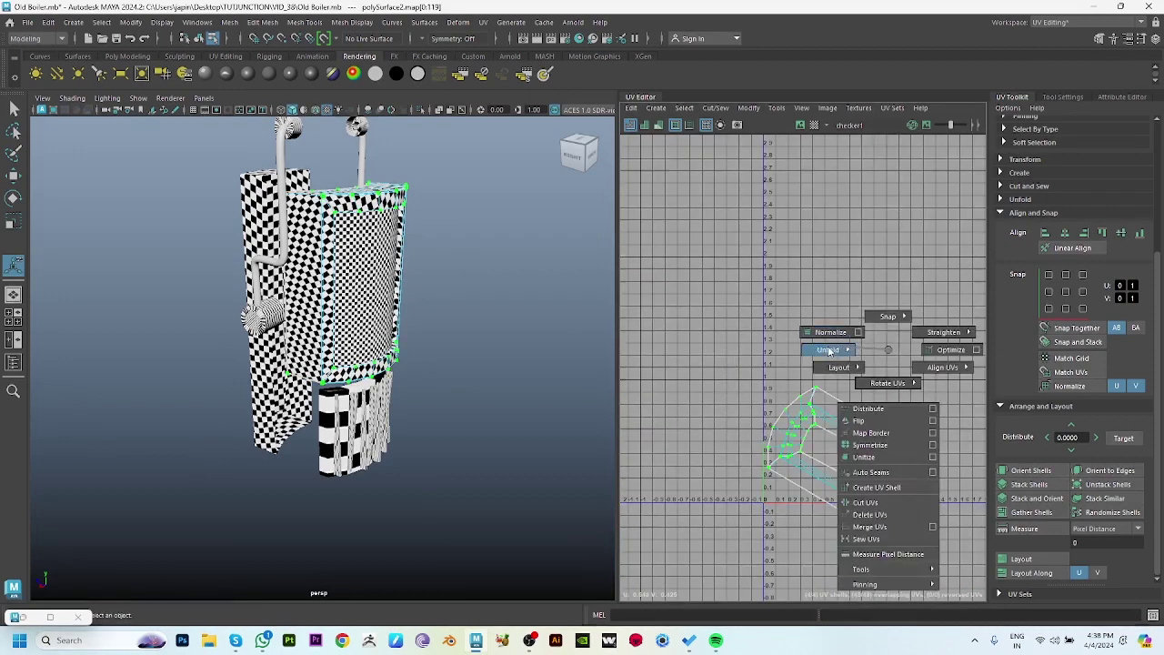
{"action": "left_click", "coordinate": [1044, 482]}
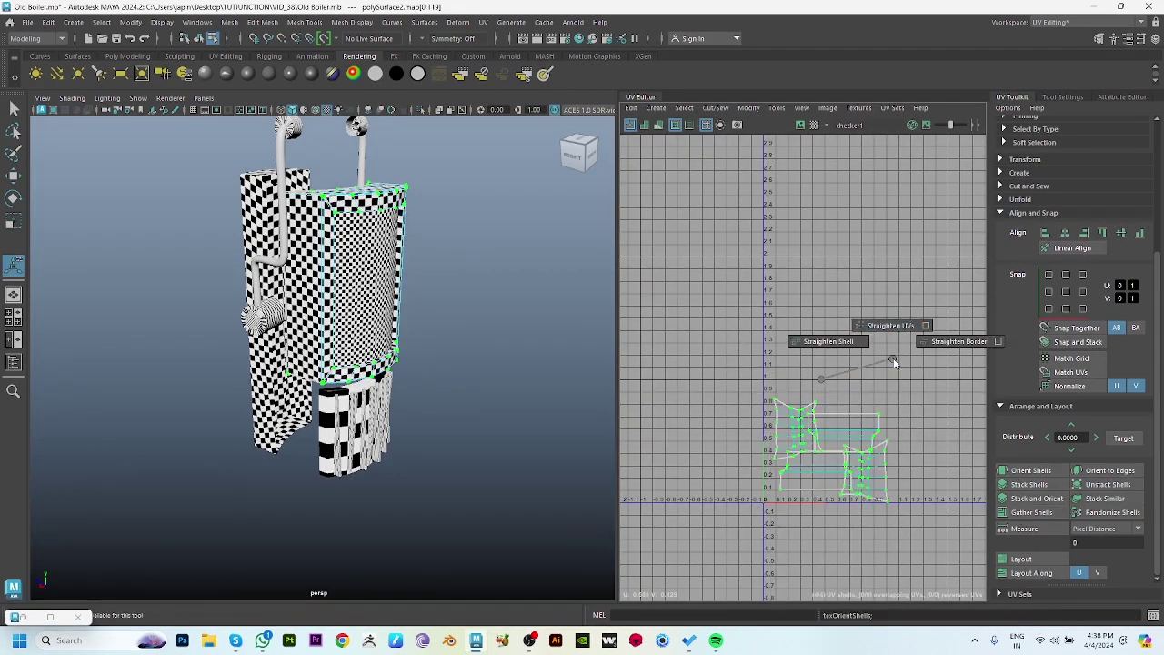
{"action": "right_click_drag", "start_coordinate": [822, 423], "coordinate": [873, 330], "text": "shift"}
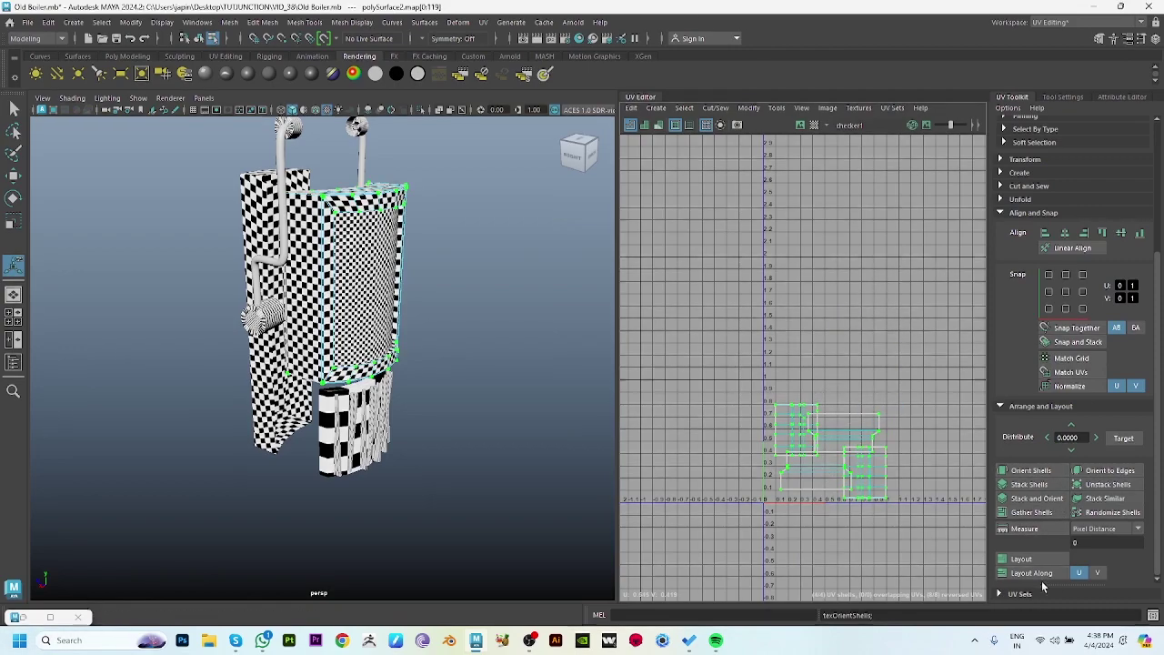
Combine the left and right cylinder pieces into a single mesh.
{"action": "mouse_move", "coordinate": [473, 373]}
{"action": "left_mouse_down", "text": "alt"}
{"action": "mouse_move", "coordinate": [530, 380]}
{"action": "mouse_move", "coordinate": [246, 291]}
{"action": "left_mouse_up", "text": "alt"}
{"action": "left_click", "coordinate": [494, 351]}
{"action": "left_click", "coordinate": [246, 291]}
{"action": "left_click", "coordinate": [335, 357], "text": "shift"}
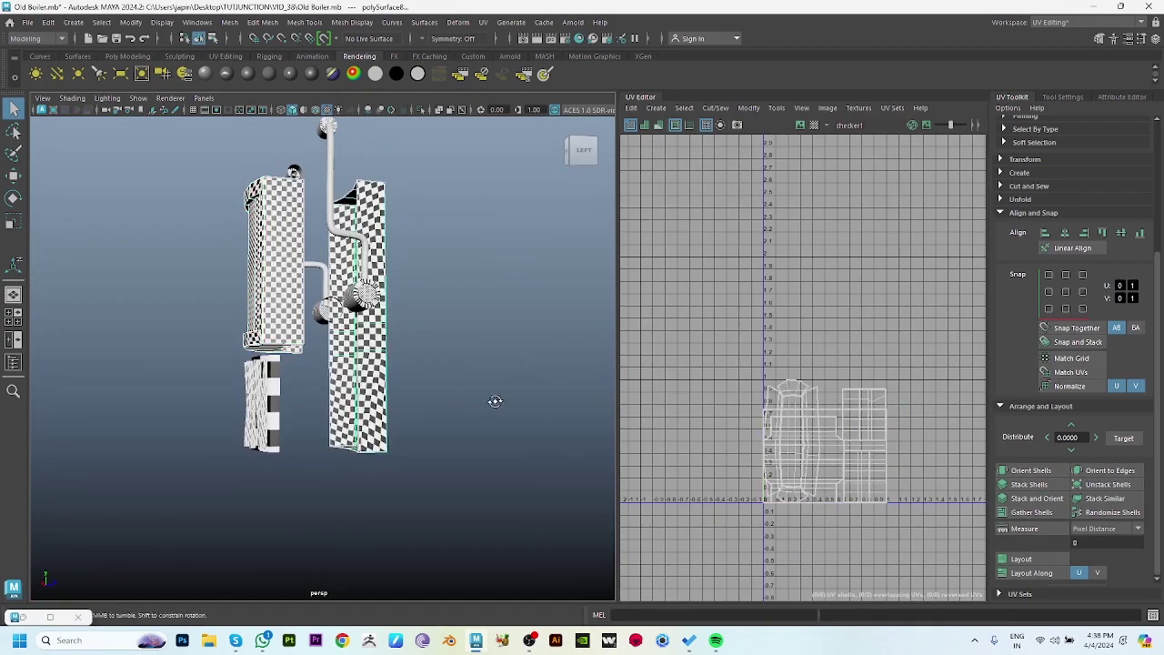
{"action": "left_click_drag", "start_coordinate": [494, 403], "coordinate": [467, 325], "text": "alt"}
{"action": "left_click", "coordinate": [229, 22]}
{"action": "left_click", "coordinate": [247, 70]}
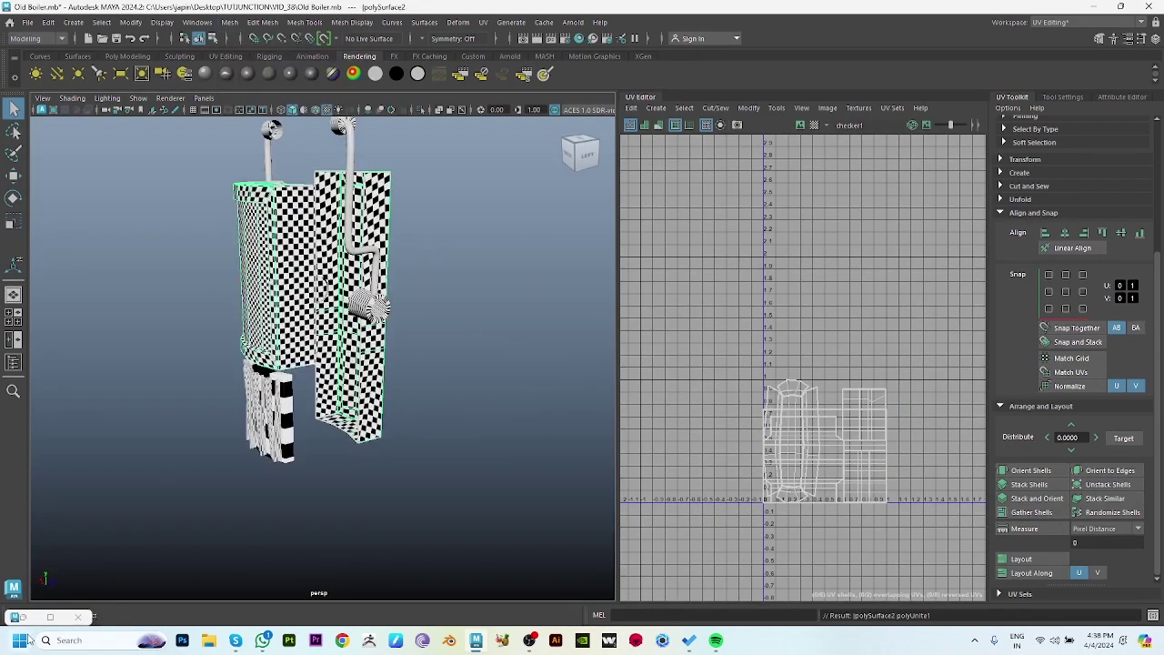
Select all of the boiler body's UVs and re-lay them out with UV Toolkit Layout.
{"action": "key", "text": "ctrl+a"}
{"action": "key", "text": "ctrl+a"}
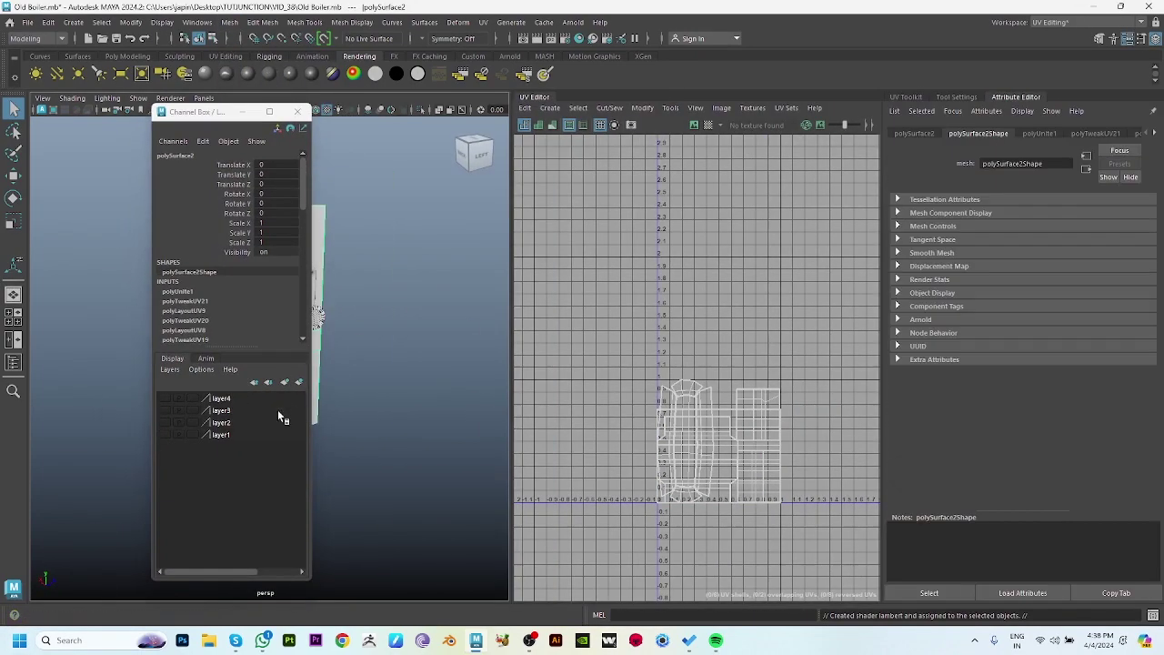
{"action": "left_click", "coordinate": [165, 399]}
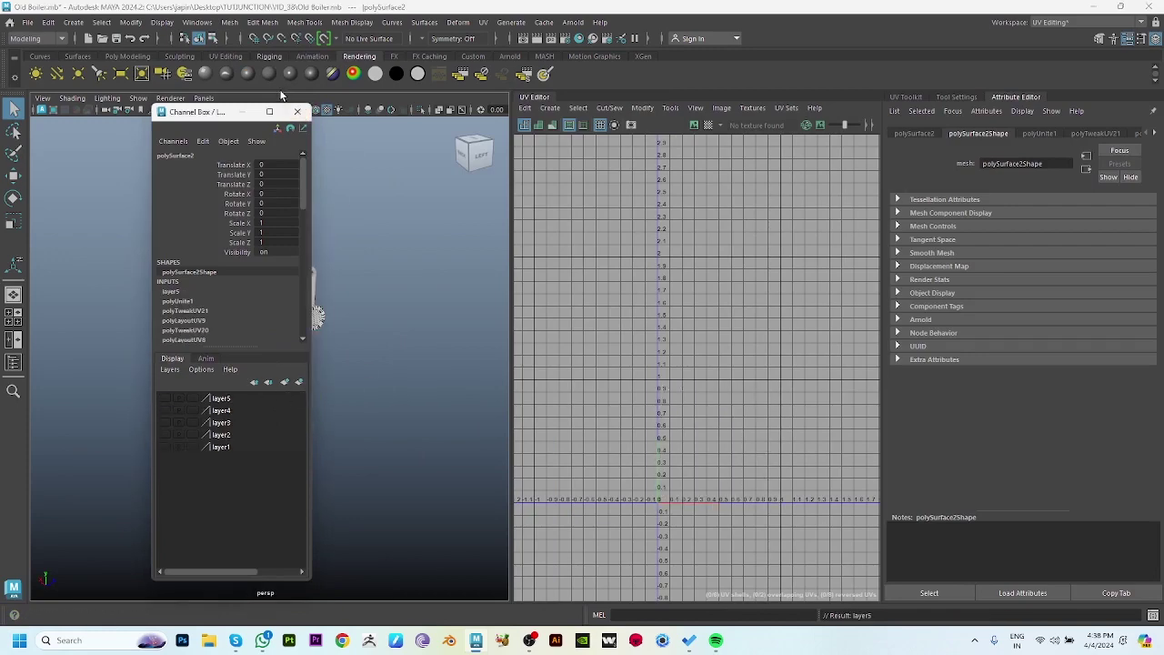
{"action": "left_click", "coordinate": [244, 112]}
{"action": "left_click", "coordinate": [50, 617]}
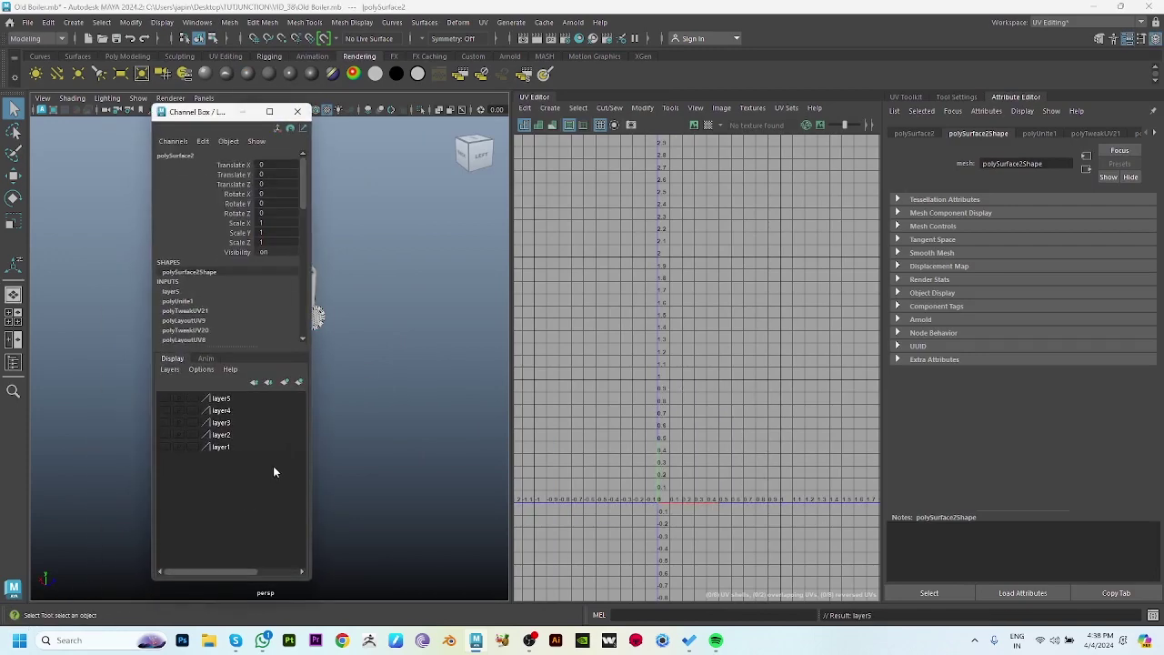
{"action": "left_click", "coordinate": [164, 398]}
{"action": "left_click", "coordinate": [836, 395]}
{"action": "key", "text": "w"}
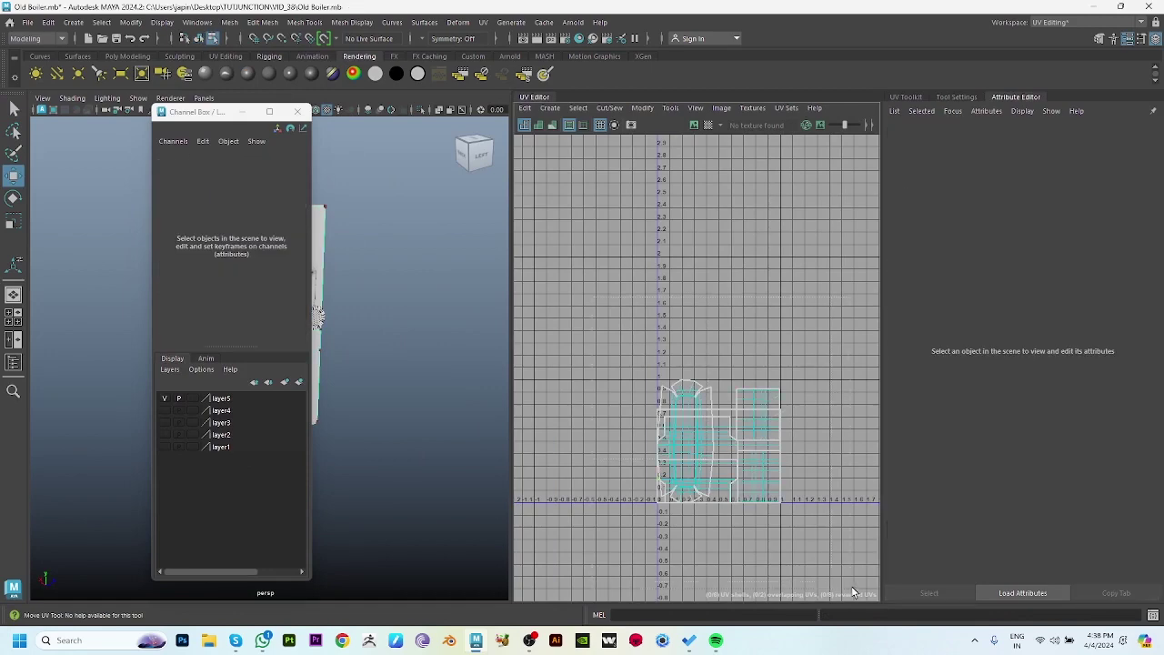
{"action": "left_click", "coordinate": [719, 437]}
{"action": "right_click", "coordinate": [821, 284]}
{"action": "right_click", "coordinate": [821, 284]}
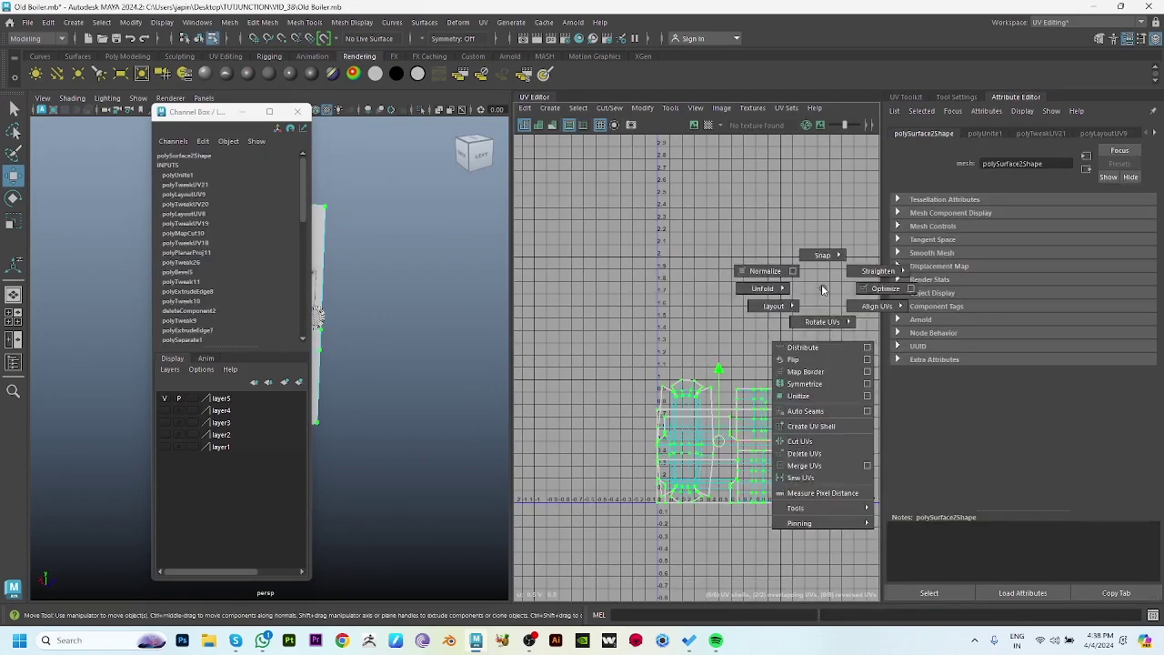
{"action": "left_click", "coordinate": [905, 96]}
{"action": "left_click", "coordinate": [1041, 566]}
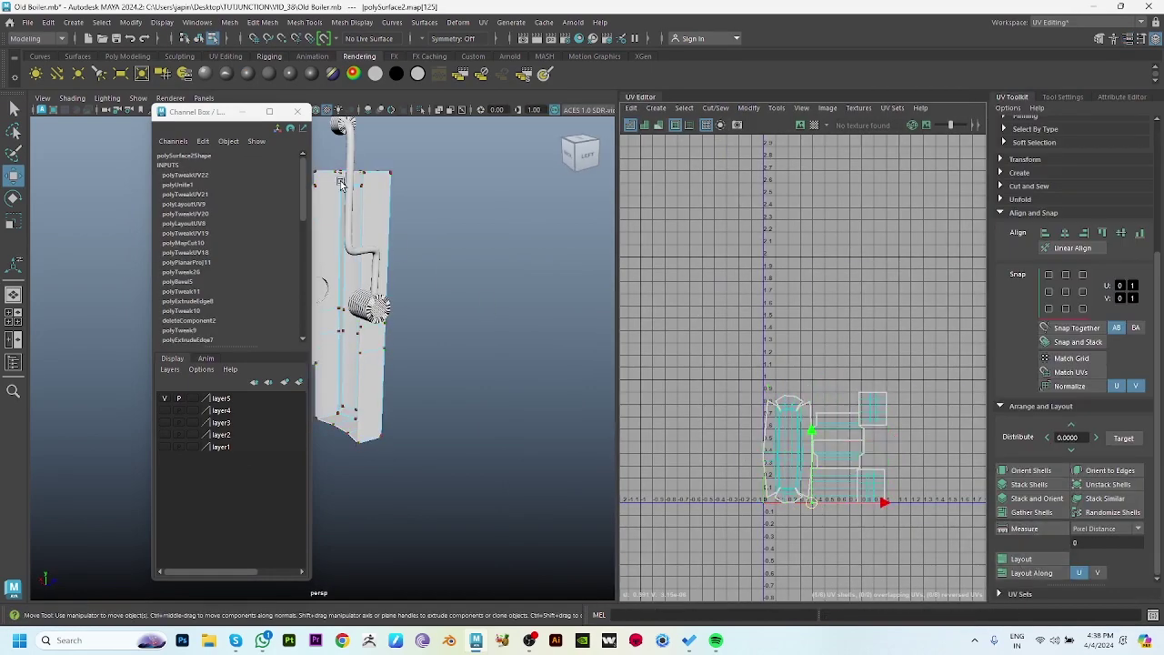
Switch to textured display (6) to check the checker, then hide layer5 holding the body.
{"action": "left_click", "coordinate": [297, 111]}
{"action": "left_click_drag", "start_coordinate": [389, 378], "coordinate": [427, 272], "text": "alt"}
{"action": "left_click", "coordinate": [300, 273]}
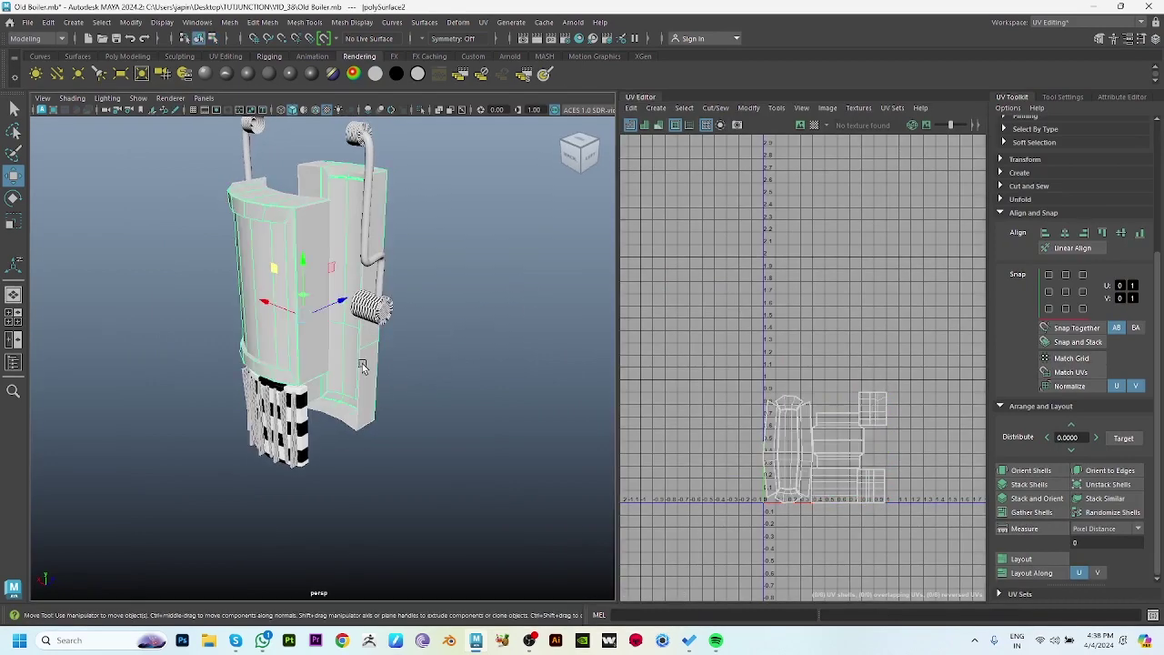
{"action": "key", "text": "6"}
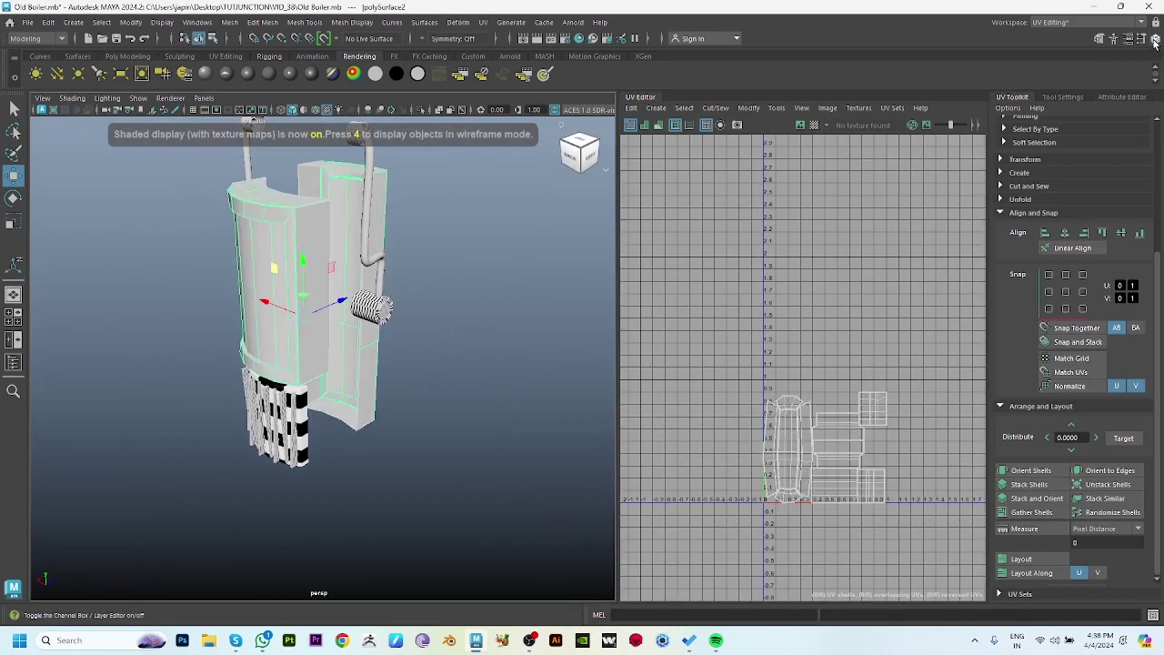
{"action": "left_click", "coordinate": [1154, 38]}
{"action": "left_click", "coordinate": [167, 399]}
{"action": "left_click", "coordinate": [298, 111]}
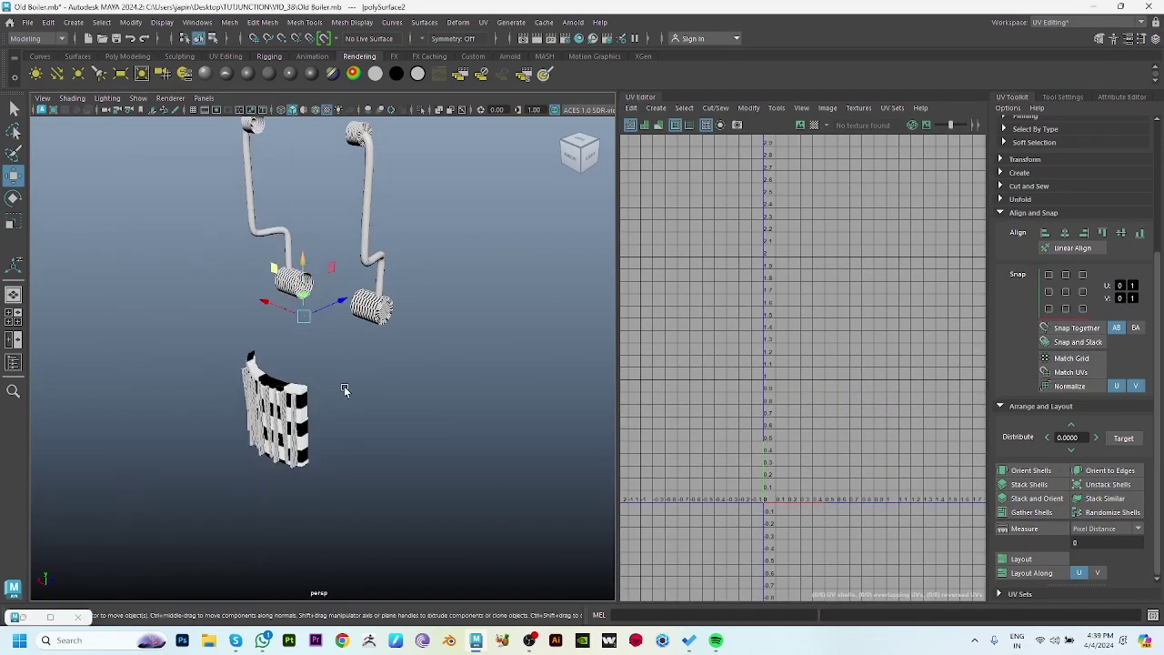
Select the curved lower boiler piece (polySurface6) and frame it in the view.
{"action": "left_click_drag", "start_coordinate": [382, 345], "coordinate": [507, 325], "text": "alt"}
{"action": "scroll", "coordinate": [473, 375], "scroll_direction": "up", "scroll_amount": 5}
{"action": "mouse_move", "coordinate": [473, 375]}
{"action": "left_mouse_down", "text": "alt"}
{"action": "mouse_move", "coordinate": [447, 315]}
{"action": "mouse_move", "coordinate": [512, 325]}
{"action": "left_mouse_up", "text": "alt"}
{"action": "left_click", "coordinate": [344, 416]}
{"action": "key", "text": "f"}
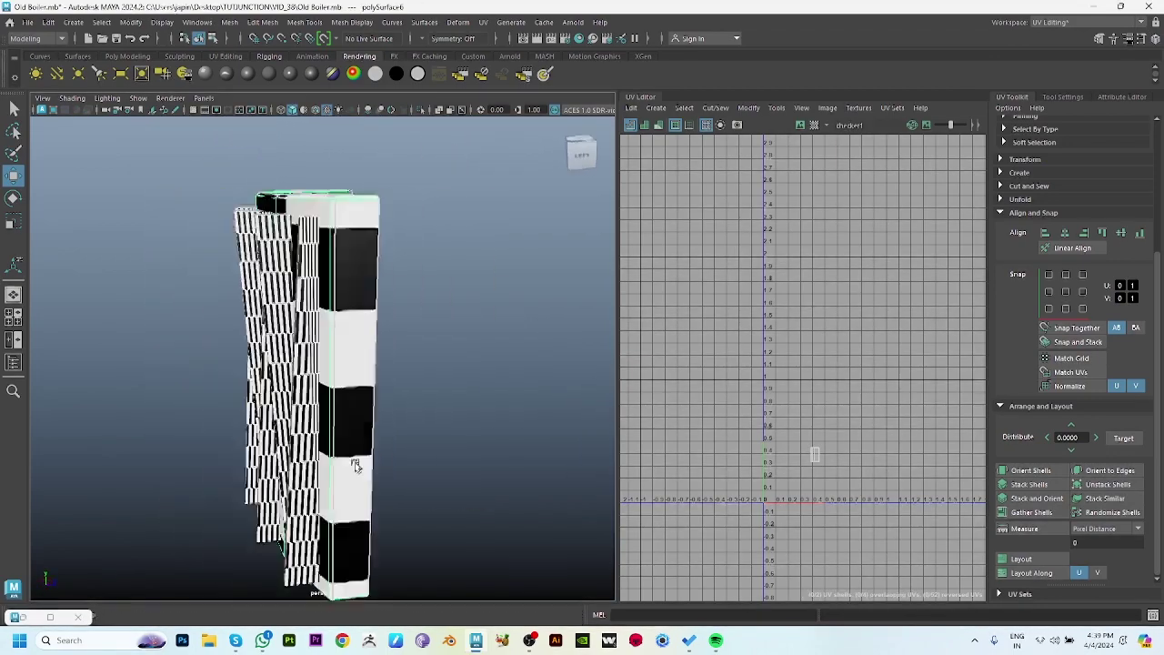
{"action": "mouse_move", "coordinate": [351, 462]}
{"action": "left_mouse_down", "text": "alt"}
{"action": "mouse_move", "coordinate": [436, 453]}
{"action": "mouse_move", "coordinate": [507, 341]}
{"action": "left_mouse_up", "text": "alt"}
{"action": "scroll", "coordinate": [443, 450], "scroll_direction": "down", "scroll_amount": 3}
Convert the piece's faces to UVs and unfold them.
{"action": "right_click_drag", "start_coordinate": [507, 341], "coordinate": [511, 488]}
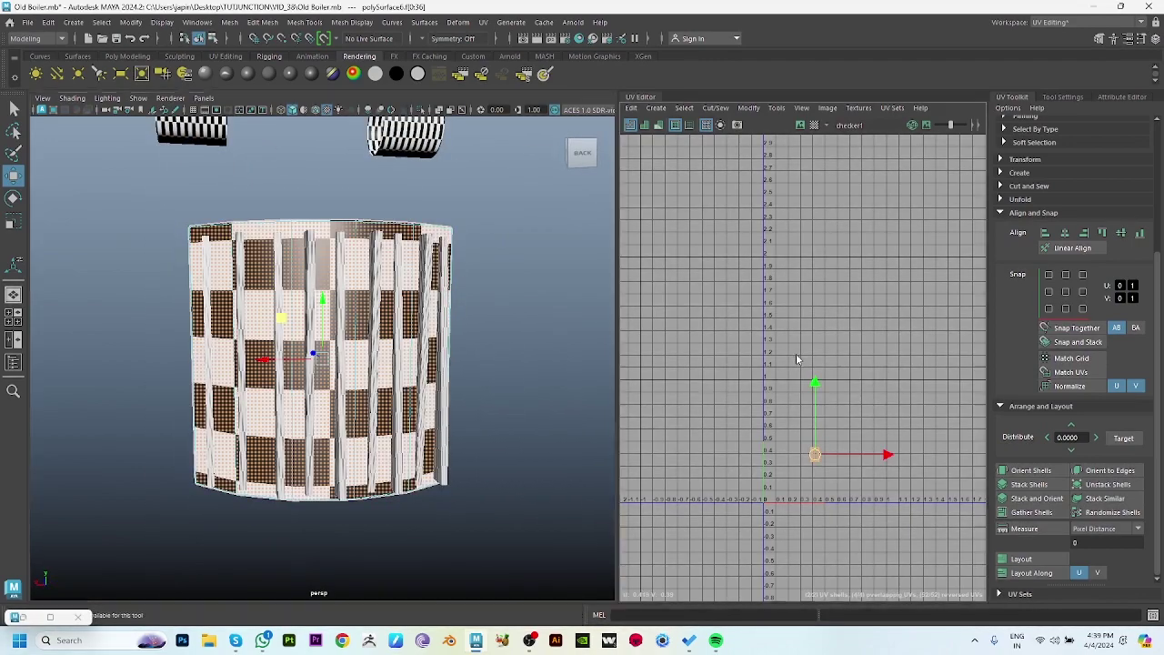
{"action": "key", "text": "ctrl+F12"}
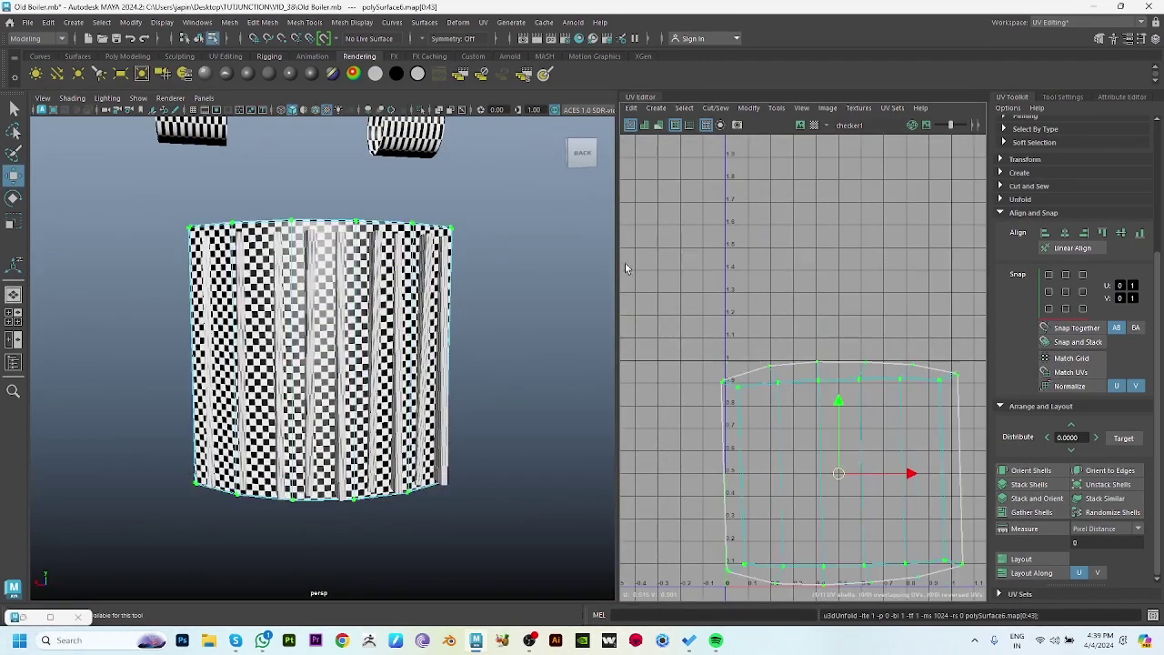
{"action": "key", "text": "f"}
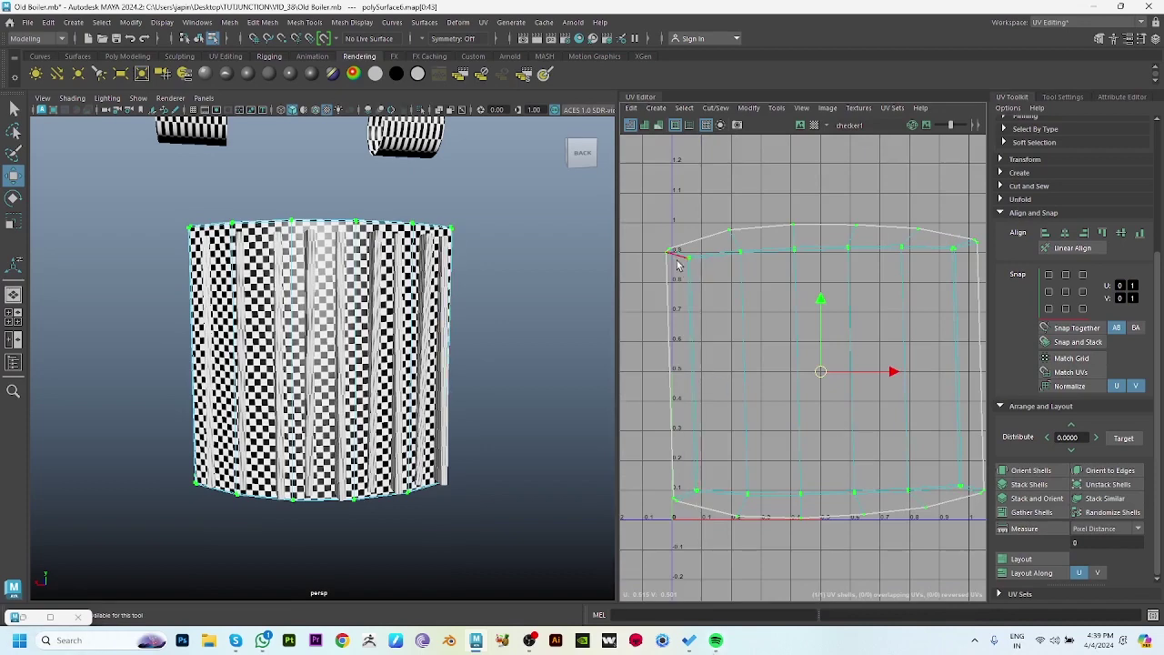
Switch to edge selection and try edges around the unfolded shell's corners.
{"action": "left_click", "coordinate": [692, 382]}
{"action": "left_click", "coordinate": [831, 363]}
{"action": "mouse_move", "coordinate": [832, 364]}
{"action": "middle_mouse_down", "text": "alt"}
{"action": "mouse_move", "coordinate": [830, 436]}
{"action": "mouse_move", "coordinate": [741, 398]}
{"action": "middle_mouse_up", "text": "alt"}
{"action": "scroll", "coordinate": [830, 435], "scroll_direction": "up", "scroll_amount": 3}
{"action": "left_click", "coordinate": [788, 404]}
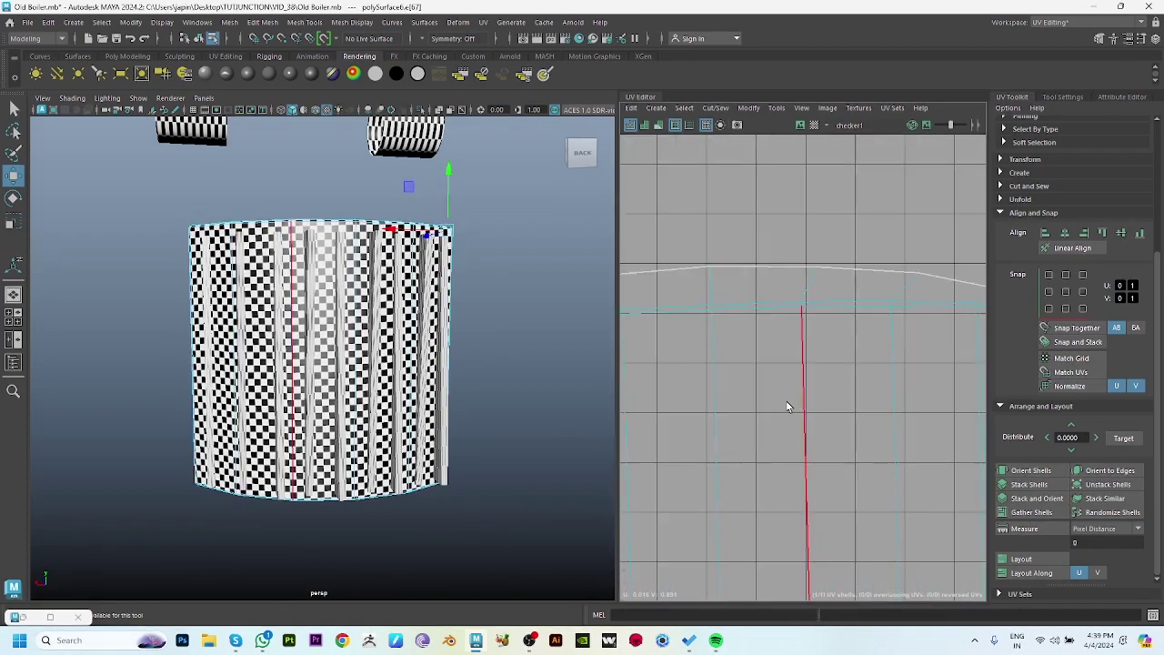
{"action": "scroll", "coordinate": [765, 386], "scroll_direction": "up", "scroll_amount": 1}
{"action": "scroll", "coordinate": [765, 386], "scroll_direction": "down", "scroll_amount": 2}
{"action": "left_click", "coordinate": [765, 296]}
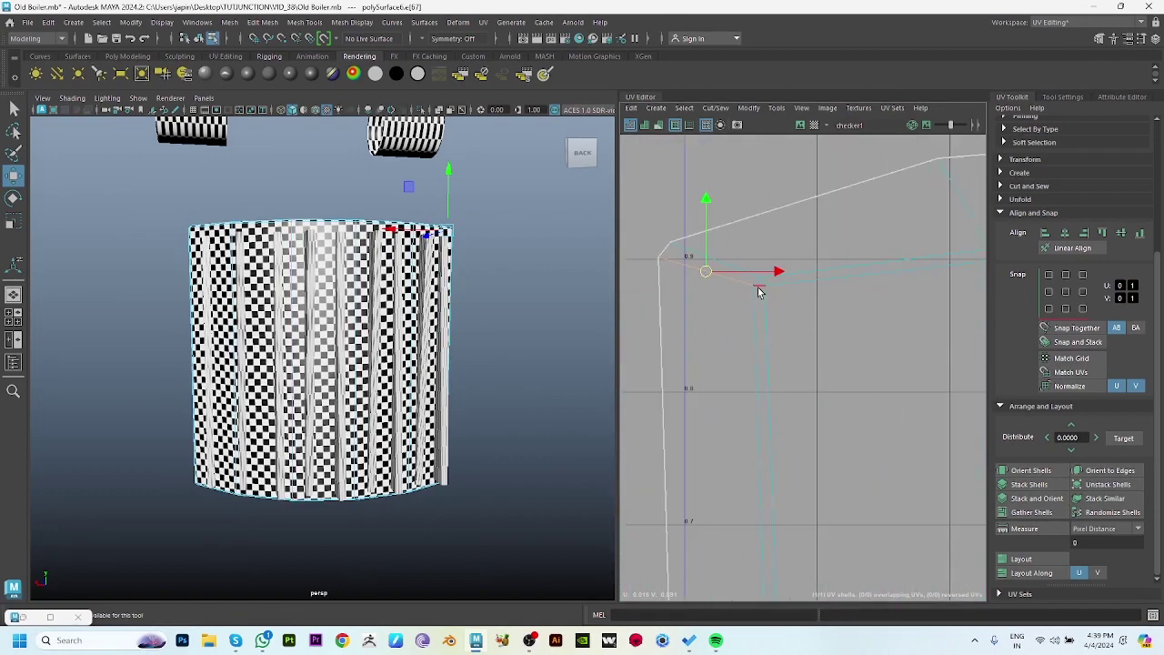
{"action": "scroll", "coordinate": [759, 291], "scroll_direction": "down", "scroll_amount": 2}
{"action": "middle_click_drag", "start_coordinate": [873, 433], "coordinate": [746, 422], "text": "alt"}
{"action": "scroll", "coordinate": [745, 421], "scroll_direction": "up", "scroll_amount": 3}
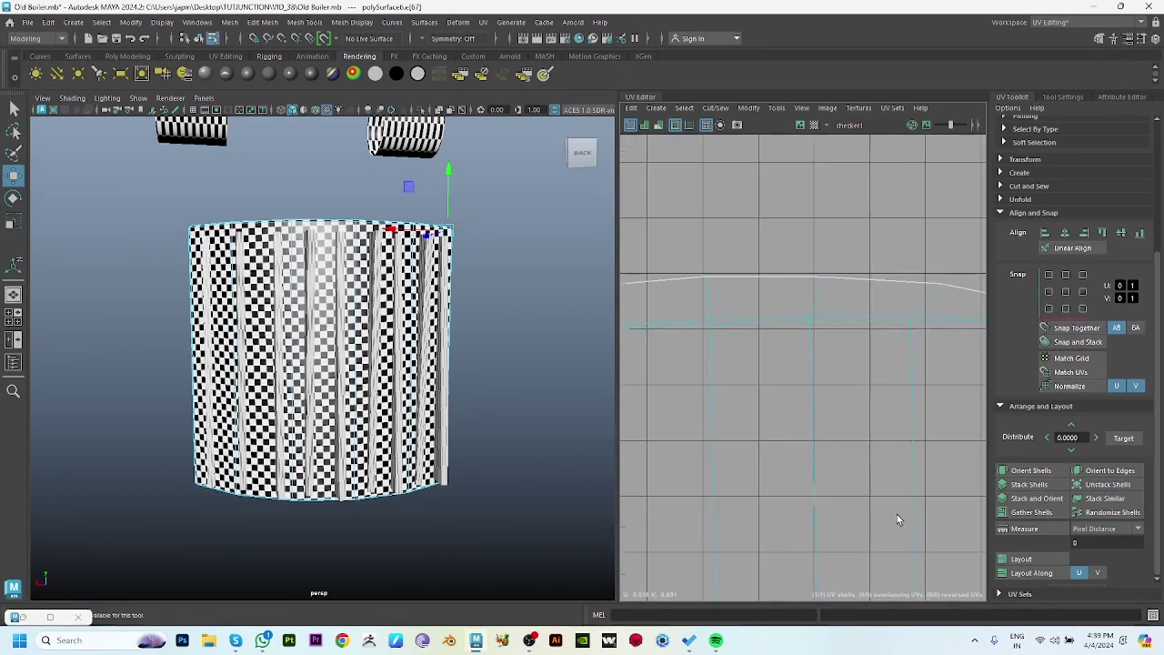
{"action": "left_click", "coordinate": [833, 372]}
Select the seam edge near the UV origin and cut the UVs along it.
{"action": "middle_click_drag", "start_coordinate": [844, 372], "coordinate": [749, 354], "text": "alt"}
{"action": "left_click", "coordinate": [849, 301]}
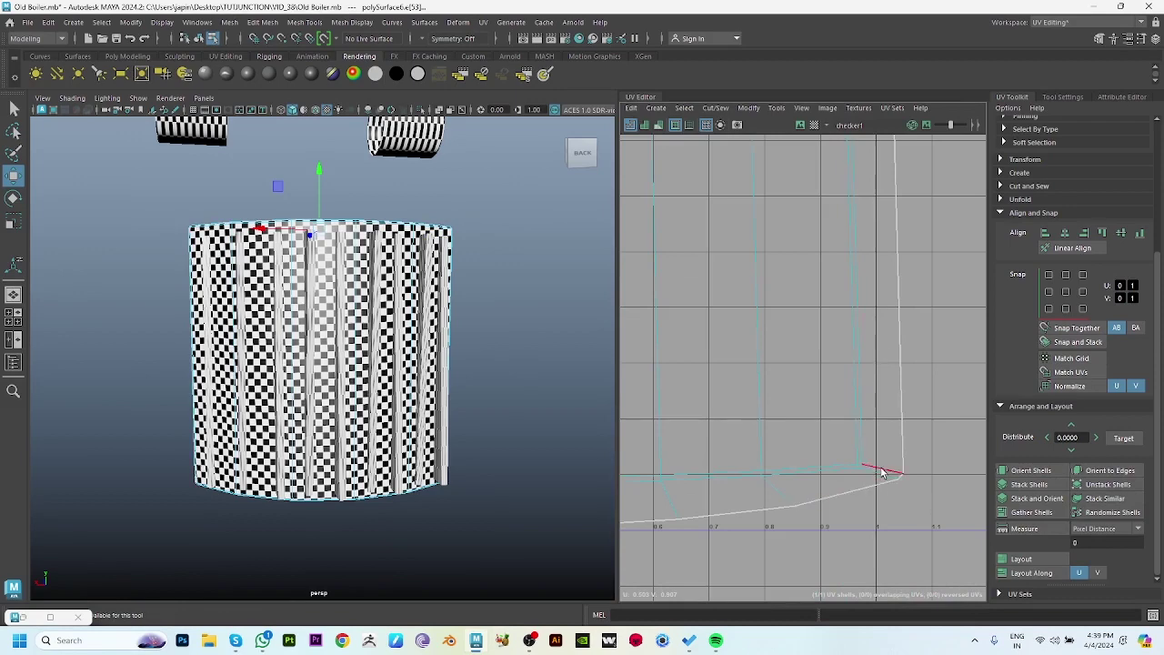
{"action": "left_click", "coordinate": [881, 472]}
{"action": "middle_click_drag", "start_coordinate": [881, 472], "coordinate": [802, 403], "text": "alt"}
{"action": "right_click_drag", "start_coordinate": [882, 367], "coordinate": [895, 359]}
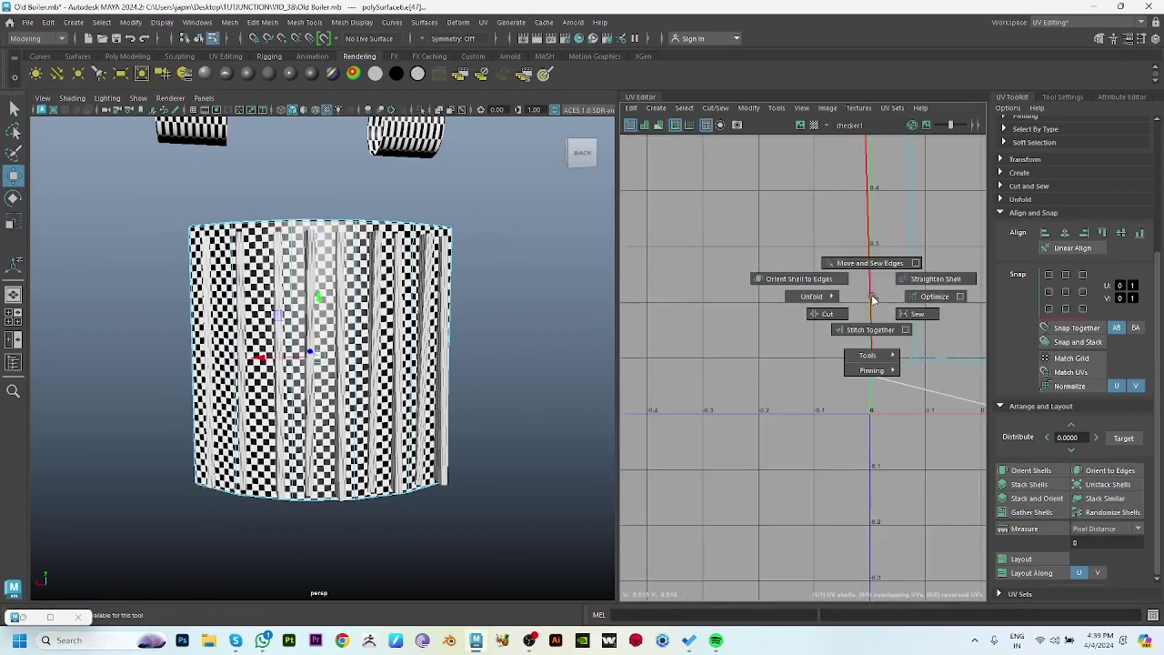
{"action": "left_click", "coordinate": [845, 310]}
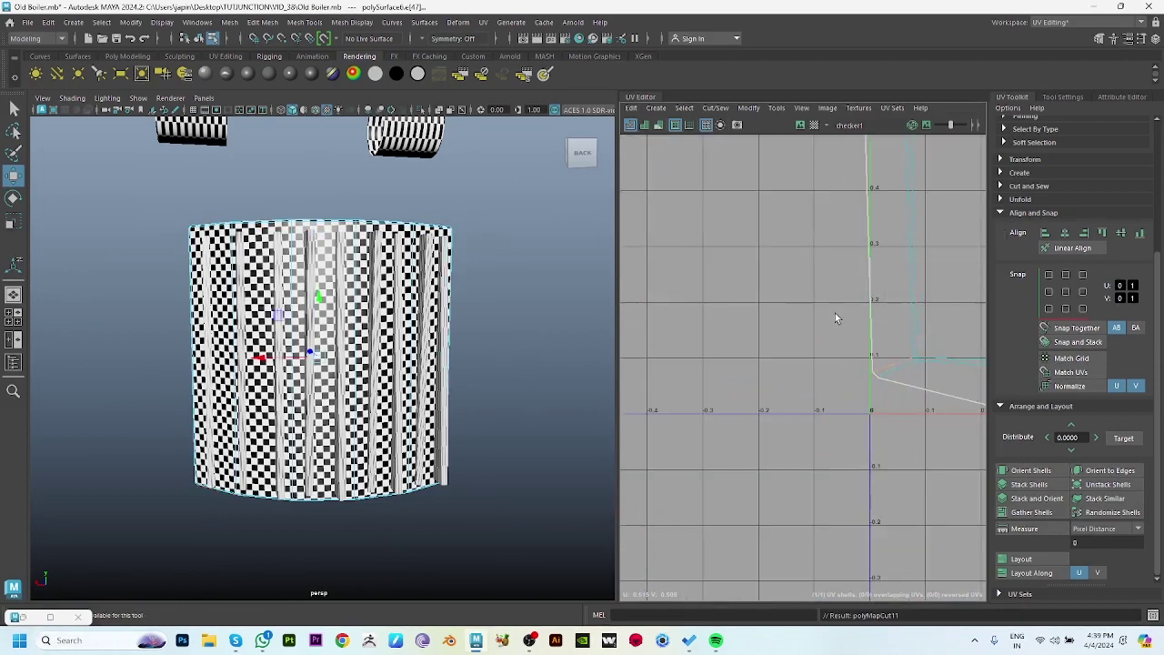
Lay the whole shell out in 0–1 space and return to object mode.
{"action": "right_click_drag", "start_coordinate": [873, 273], "coordinate": [790, 396]}
{"action": "middle_click_drag", "start_coordinate": [790, 395], "coordinate": [873, 273], "text": "alt"}
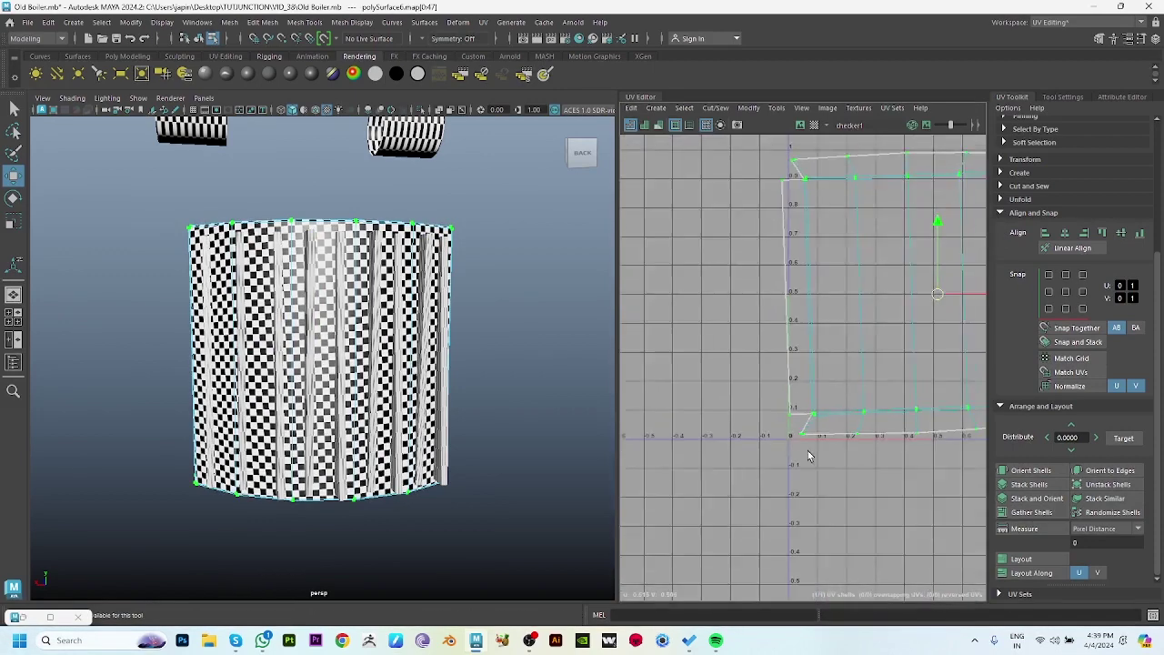
{"action": "scroll", "coordinate": [873, 273], "scroll_direction": "down", "scroll_amount": 3}
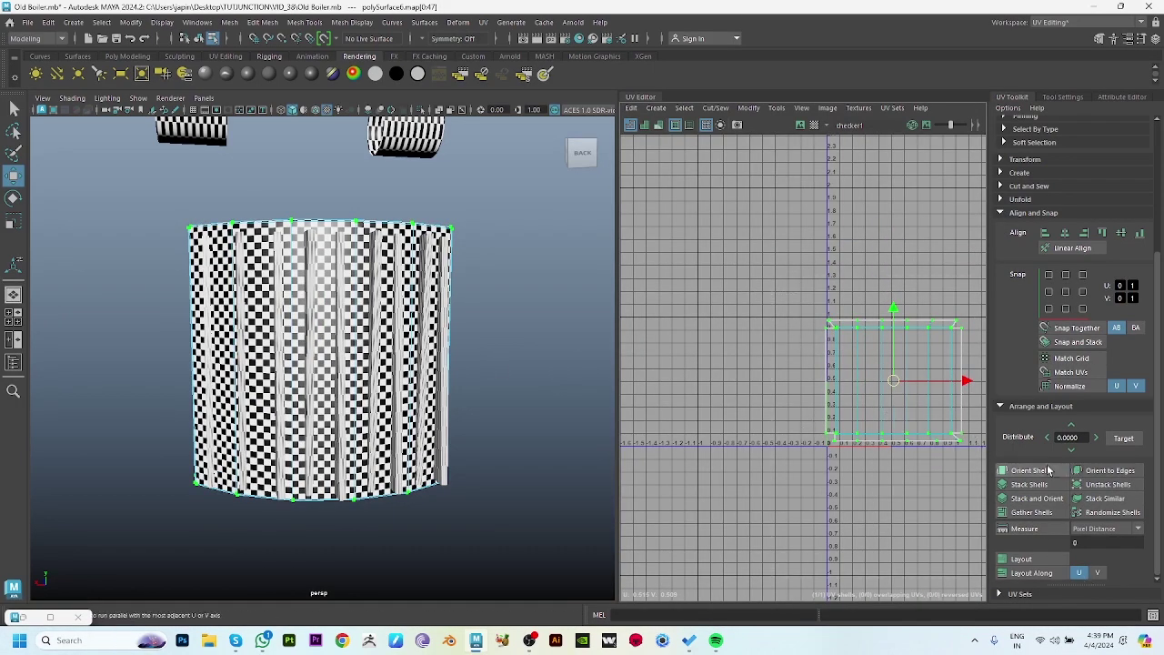
{"action": "left_click", "coordinate": [1022, 559]}
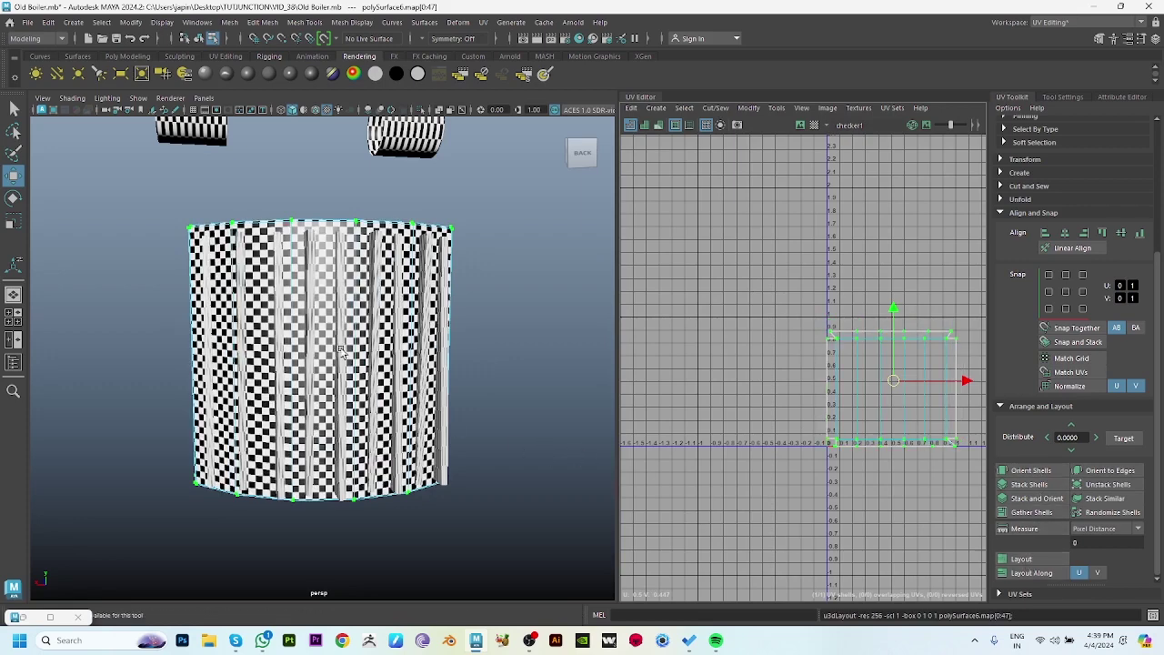
{"action": "key", "text": "F8"}
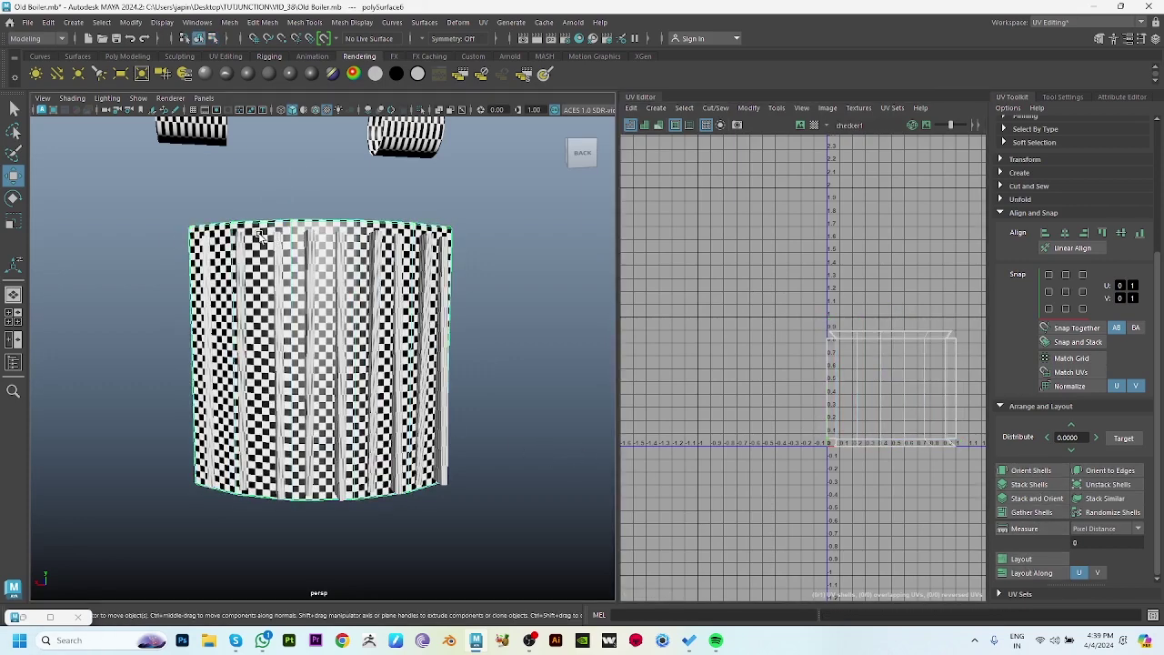
Apply a plain Lambert and make layer6 with the vertical strips visible.
{"action": "left_click", "coordinate": [285, 78]}
{"action": "left_click", "coordinate": [32, 617]}
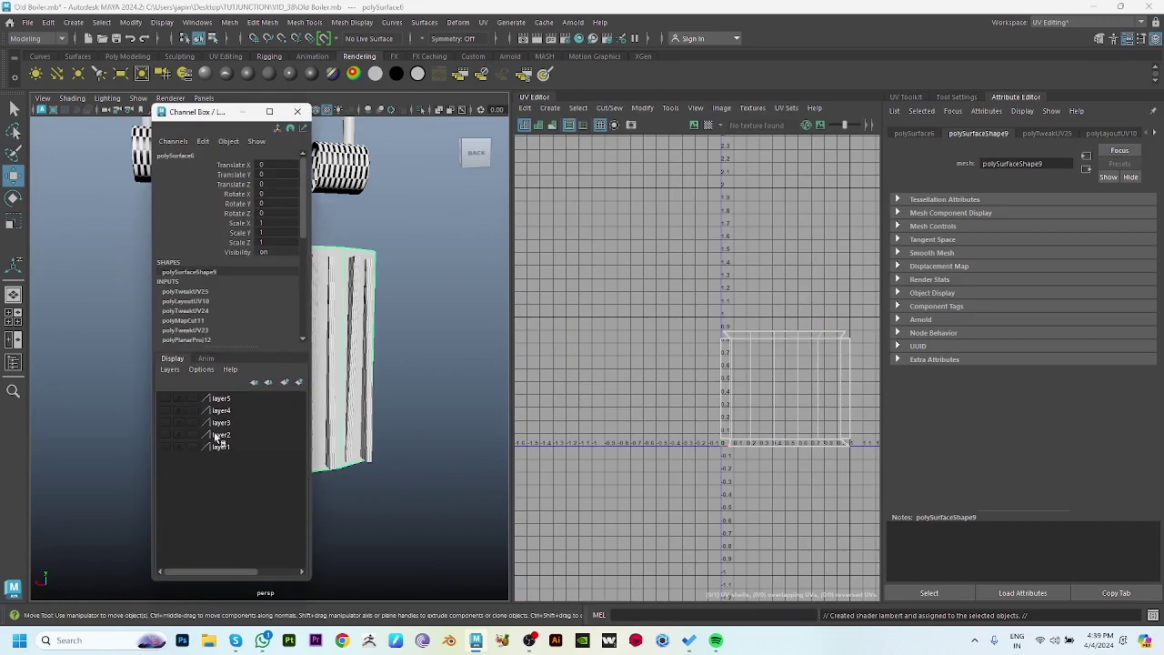
{"action": "left_click", "coordinate": [167, 399]}
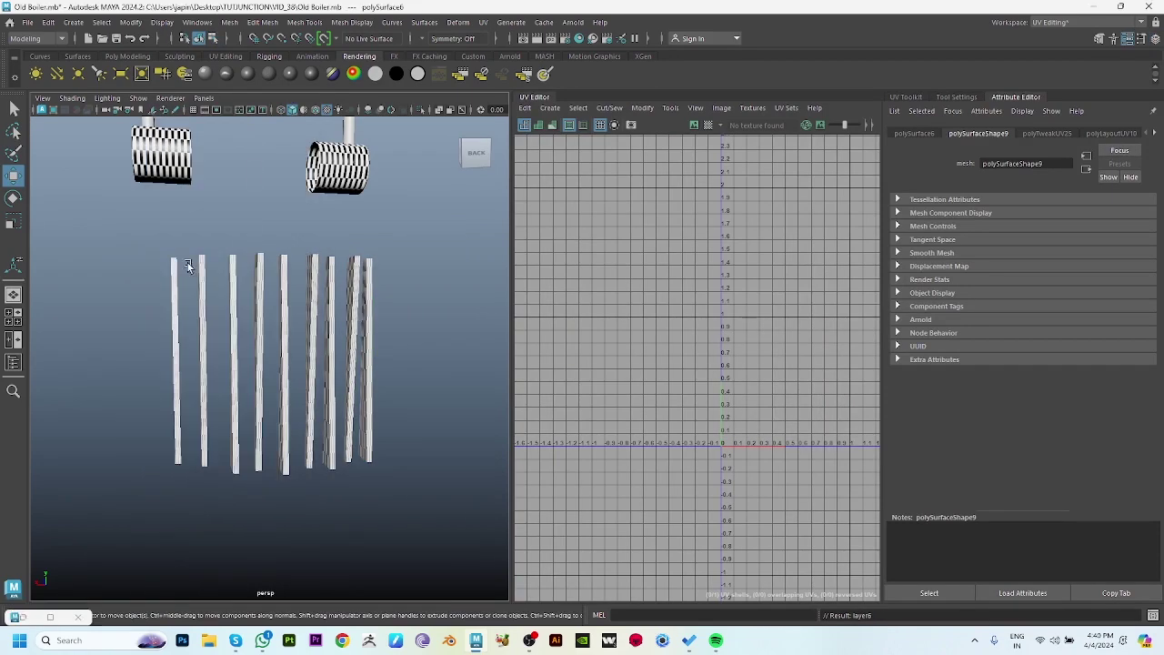
{"action": "left_click", "coordinate": [252, 110]}
Combine the vertical strips into one mesh and give them automatic UV mapping.
{"action": "left_click", "coordinate": [229, 22]}
{"action": "left_click", "coordinate": [259, 65]}
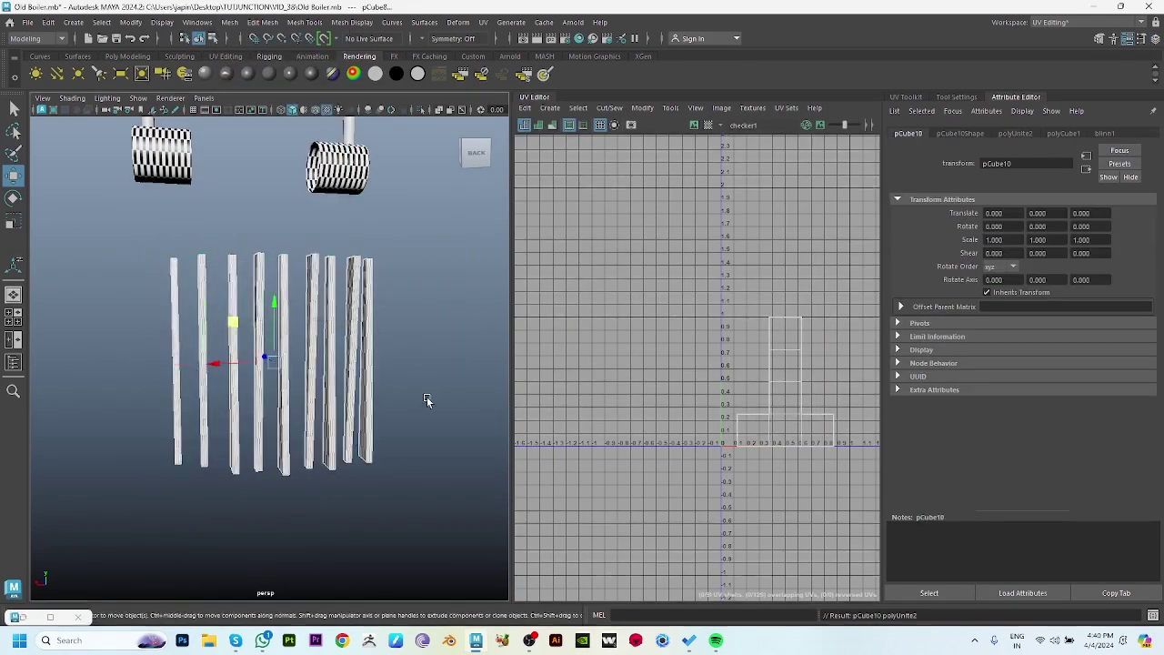
{"action": "mouse_move", "coordinate": [426, 397]}
{"action": "left_mouse_down", "text": "alt"}
{"action": "mouse_move", "coordinate": [371, 432]}
{"action": "mouse_move", "coordinate": [473, 427]}
{"action": "left_mouse_up", "text": "alt"}
{"action": "left_click", "coordinate": [554, 584]}
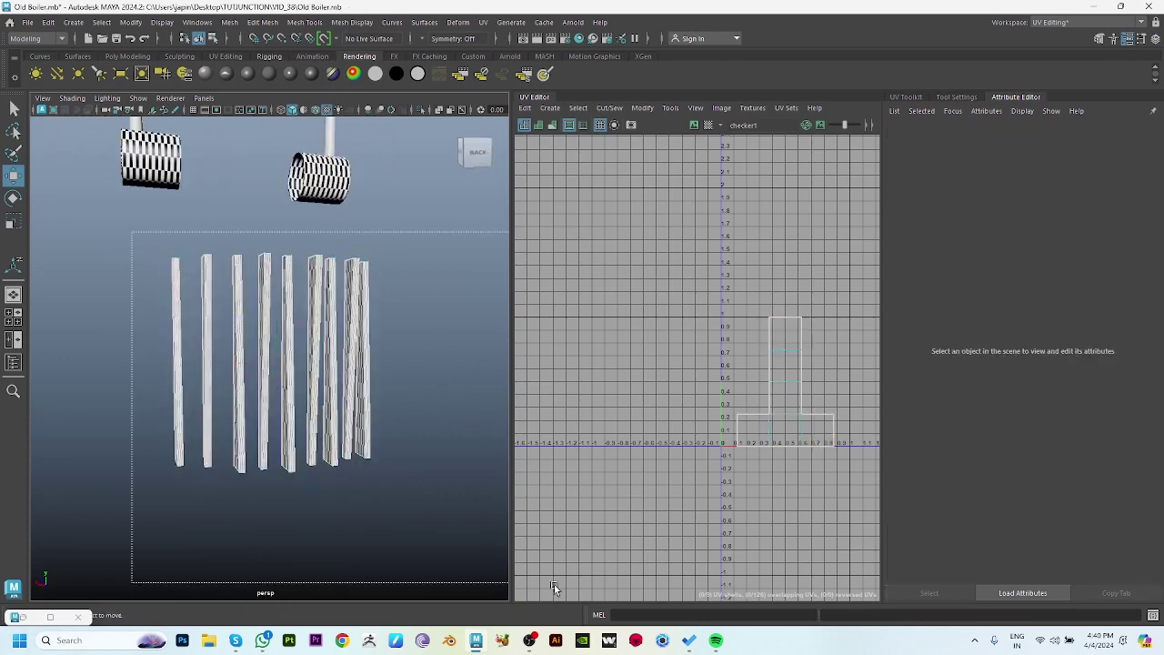
{"action": "left_click_drag", "start_coordinate": [553, 584], "coordinate": [845, 310]}
{"action": "right_click_drag", "start_coordinate": [793, 316], "coordinate": [726, 241], "text": "shift"}
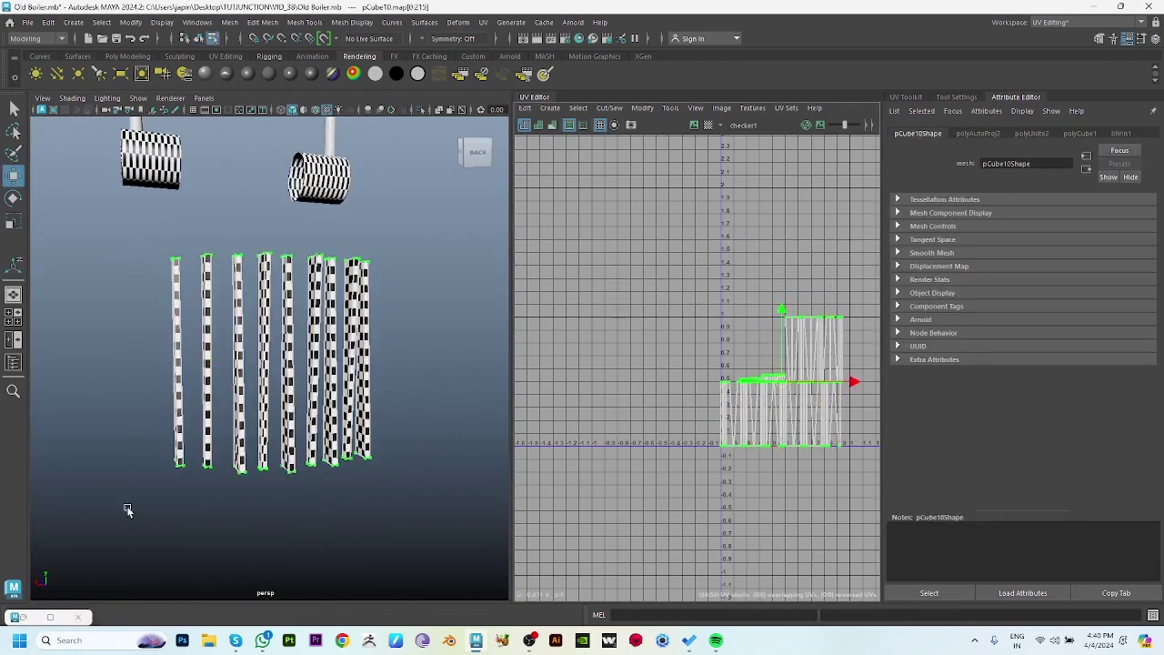
{"action": "key", "text": "F8"}
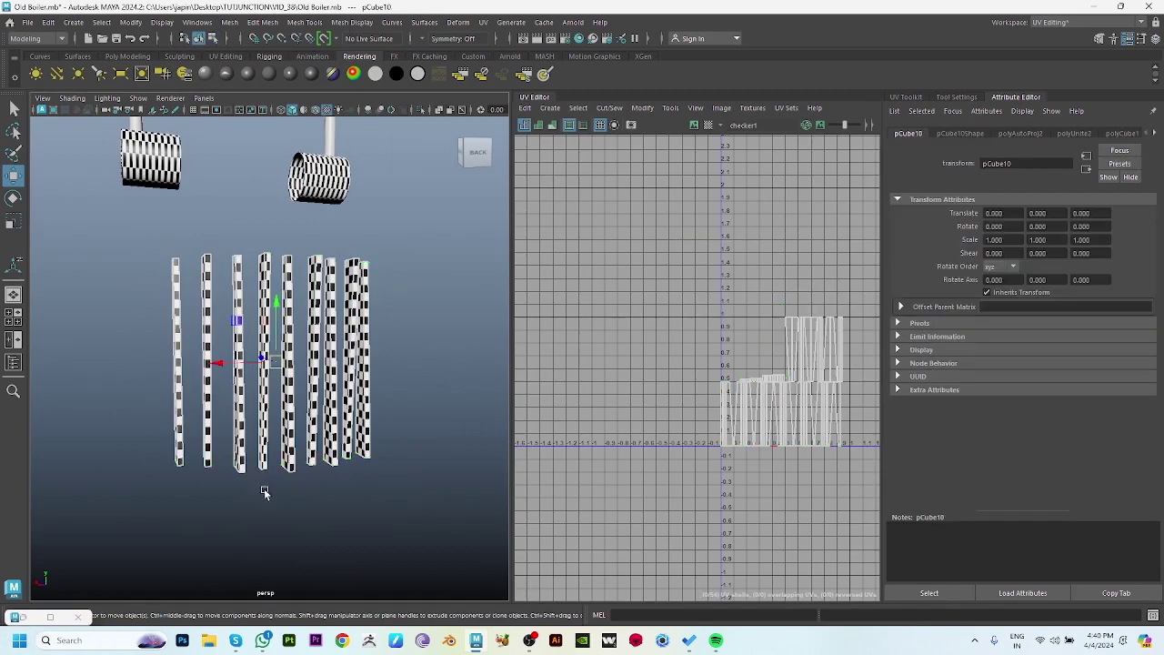
Assign new material lambert8 to the combined strips, put them on layer7, and hide it.
{"action": "left_click_drag", "start_coordinate": [78, 338], "coordinate": [209, 409]}
{"action": "left_click", "coordinate": [374, 73]}
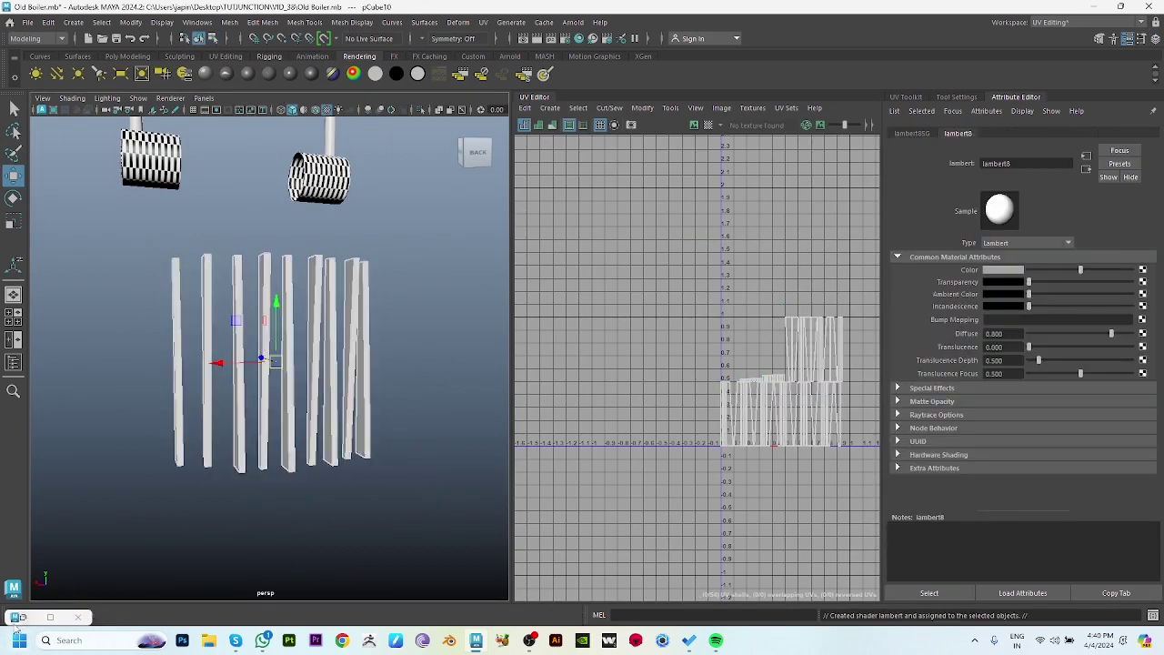
{"action": "double_click", "coordinate": [16, 618]}
{"action": "left_click", "coordinate": [301, 386]}
{"action": "left_click", "coordinate": [170, 400]}
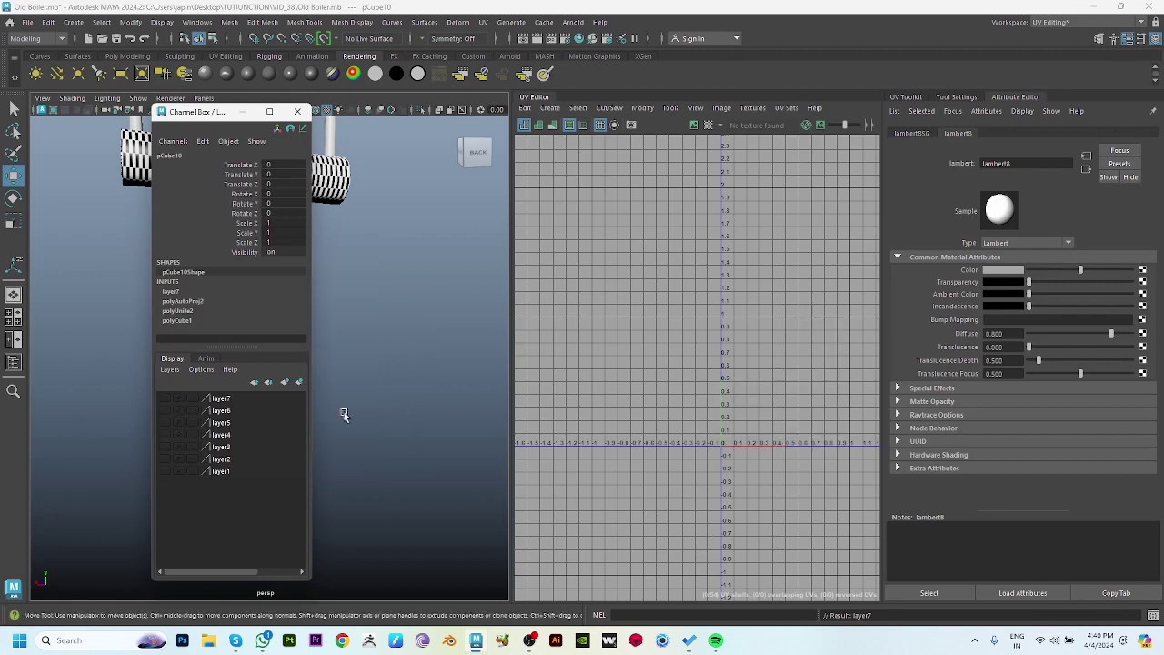
Combine the right pipe's end cylinder and the top-left pedal cylinder into one mesh.
{"action": "left_click", "coordinate": [243, 111]}
{"action": "scroll", "coordinate": [273, 364], "scroll_direction": "up", "scroll_amount": 2}
{"action": "left_click", "coordinate": [359, 323]}
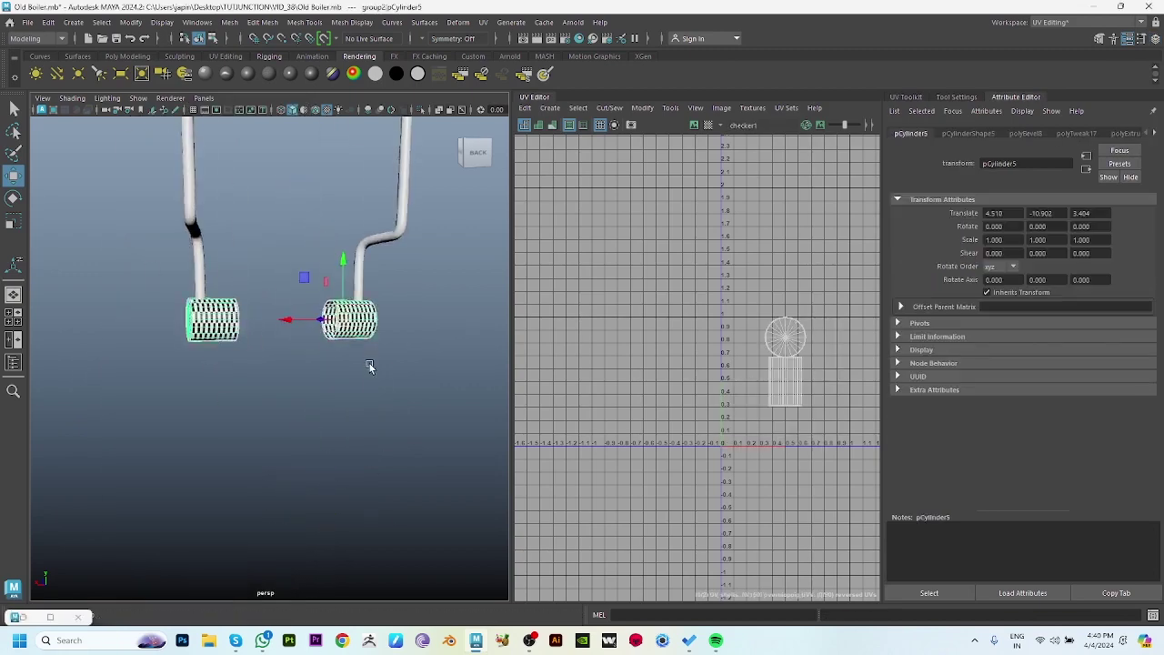
{"action": "scroll", "coordinate": [363, 363], "scroll_direction": "down", "scroll_amount": 5}
{"action": "left_click", "coordinate": [257, 263]}
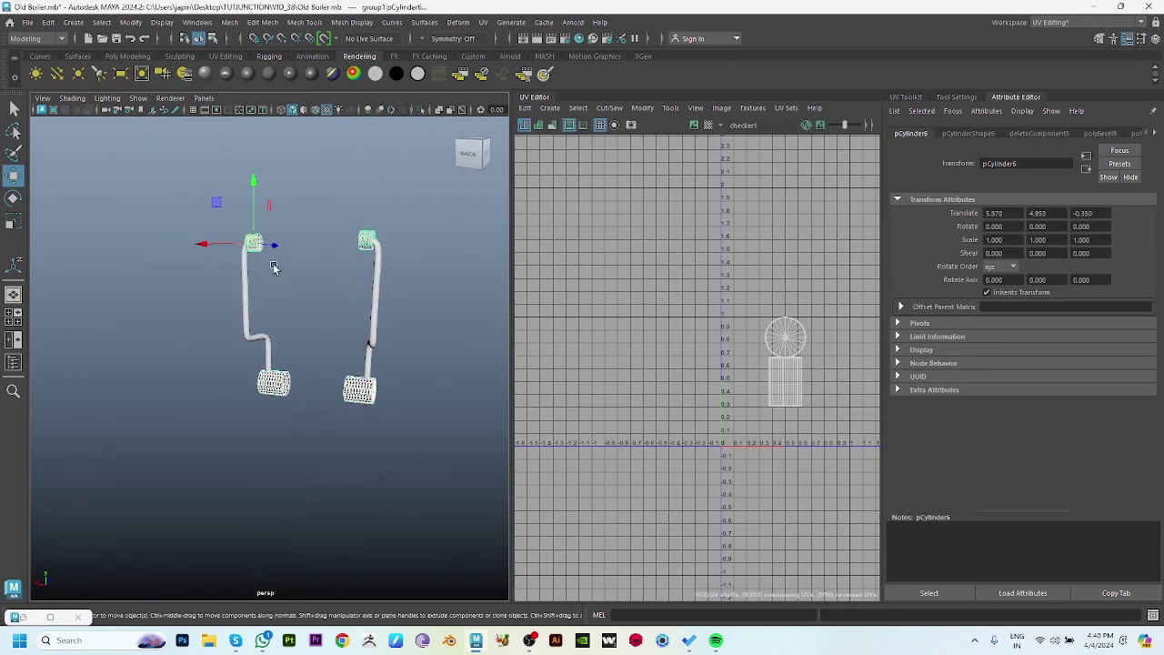
{"action": "left_click", "coordinate": [229, 22]}
{"action": "left_click", "coordinate": [245, 72]}
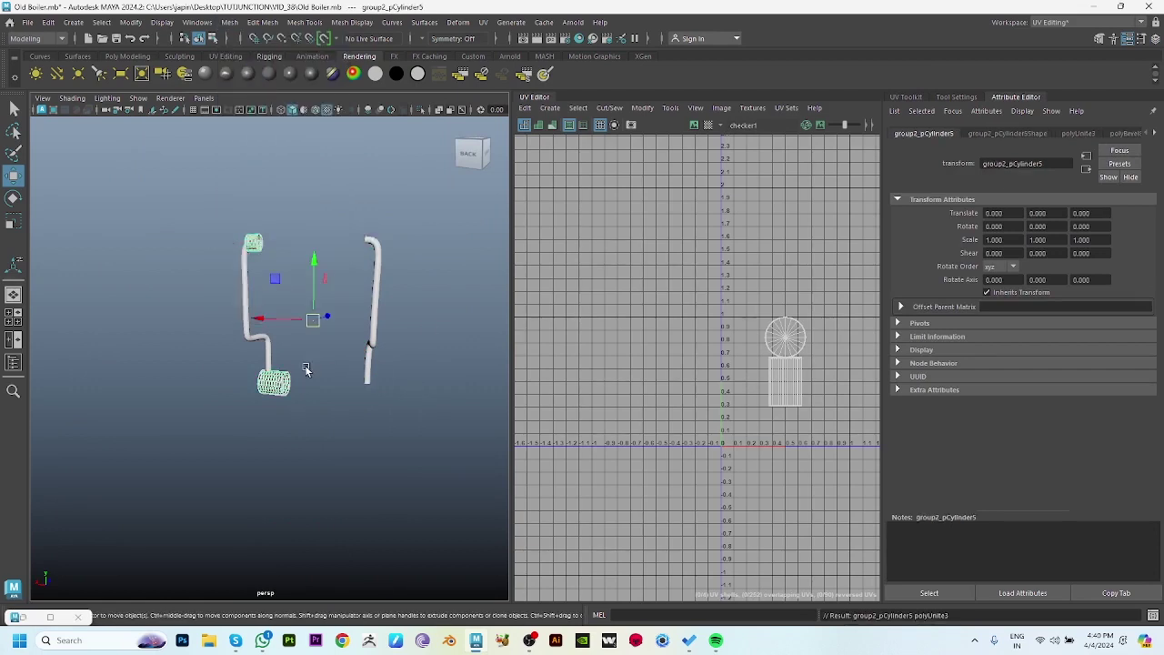
Separate the pipe tubes and delete the right-hand pipe.
{"action": "left_click", "coordinate": [356, 353]}
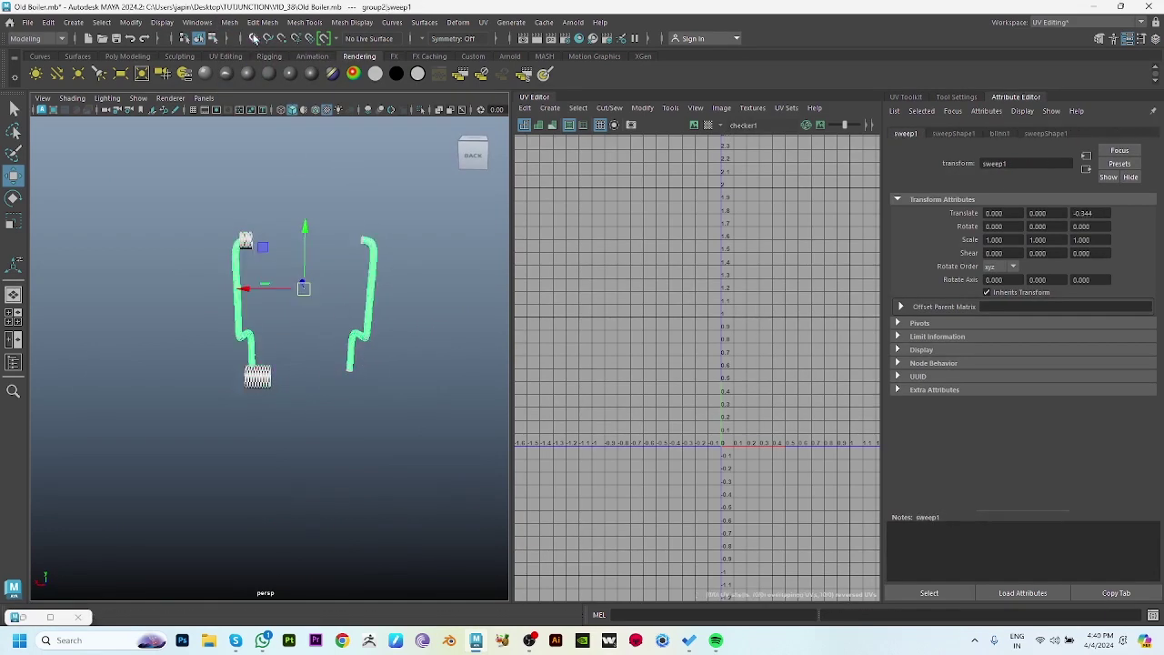
{"action": "left_click", "coordinate": [229, 22]}
{"action": "left_click", "coordinate": [246, 72]}
{"action": "left_click", "coordinate": [230, 22]}
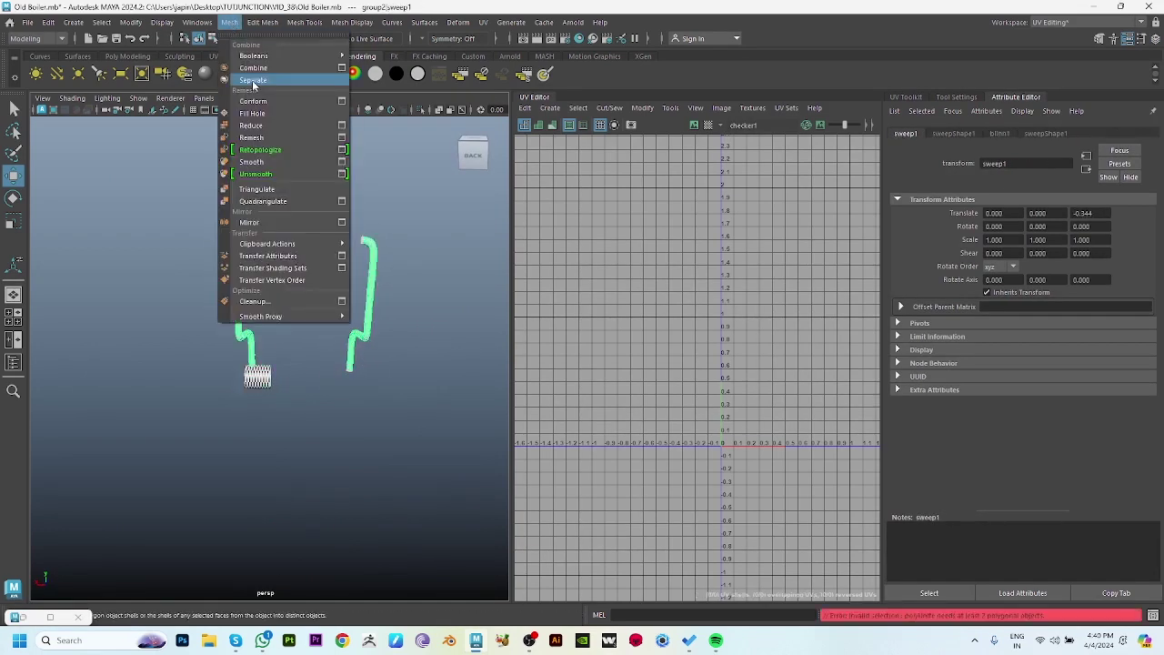
{"action": "left_click", "coordinate": [246, 71]}
{"action": "left_click", "coordinate": [370, 332]}
{"action": "left_click", "coordinate": [370, 327]}
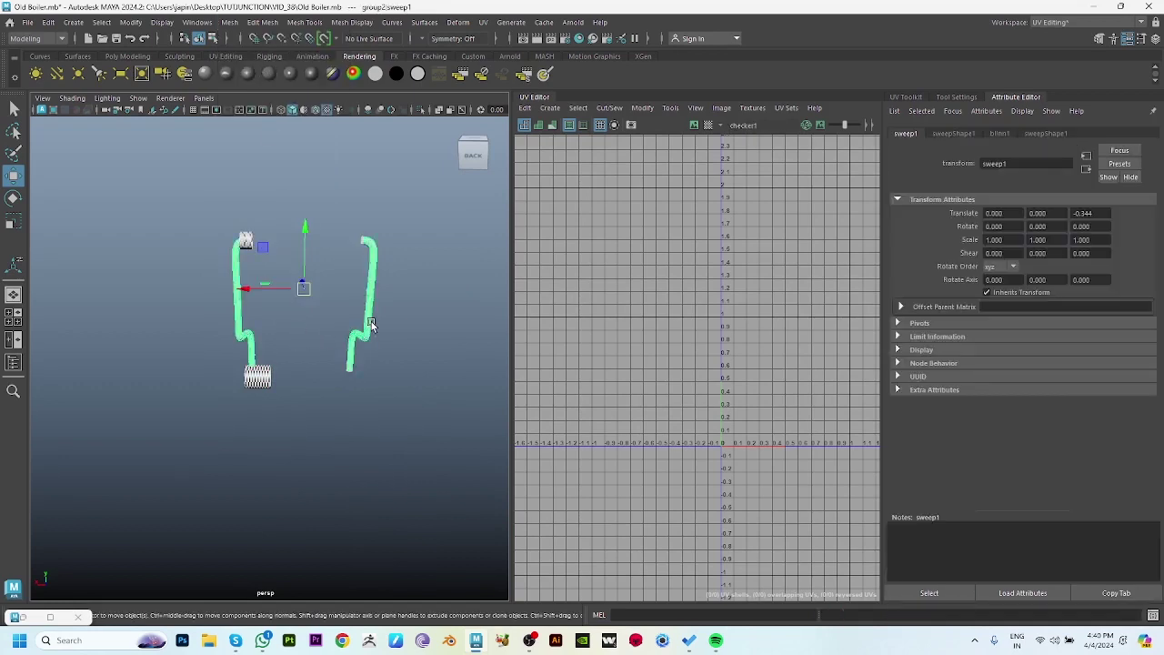
{"action": "left_click", "coordinate": [368, 309]}
{"action": "key", "text": "Delete"}
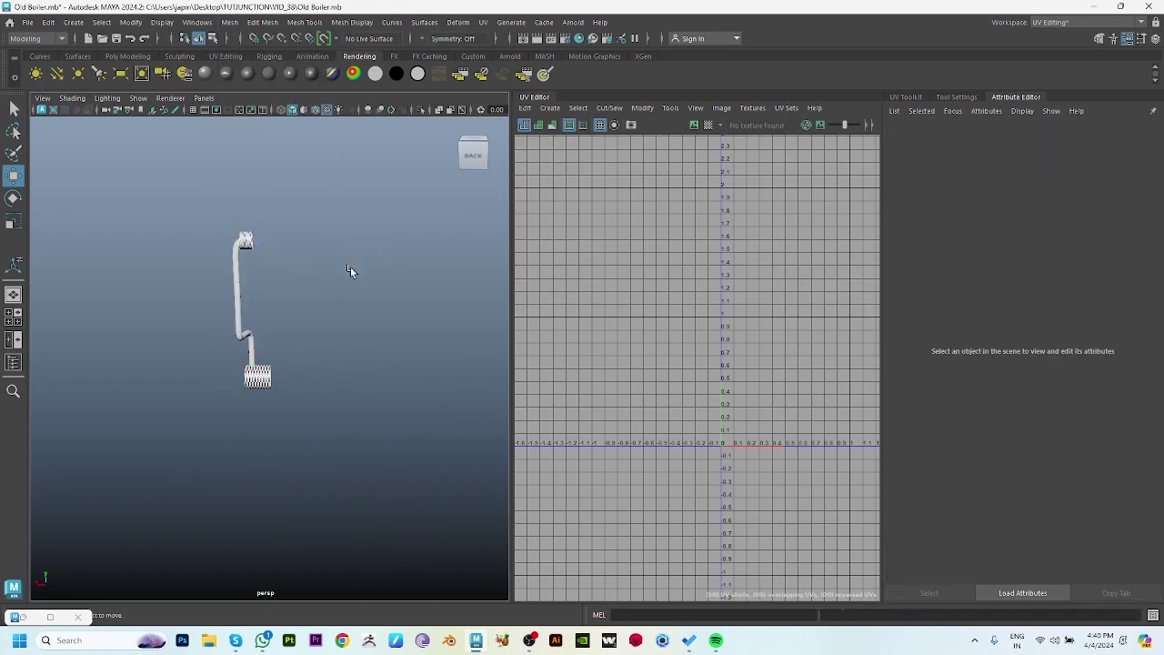
Select the remaining pipe and apply a planar UV projection to it.
{"action": "left_click", "coordinate": [257, 284]}
{"action": "scroll", "coordinate": [299, 297], "scroll_direction": "up", "scroll_amount": 2}
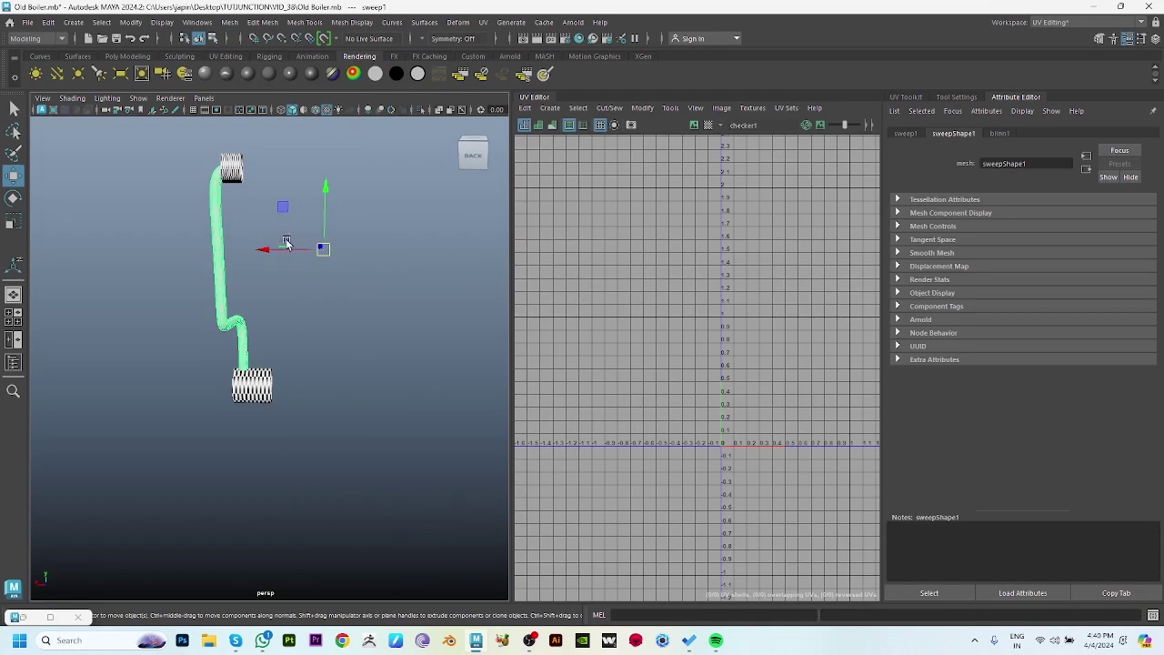
{"action": "key", "text": "f"}
{"action": "key", "text": "f"}
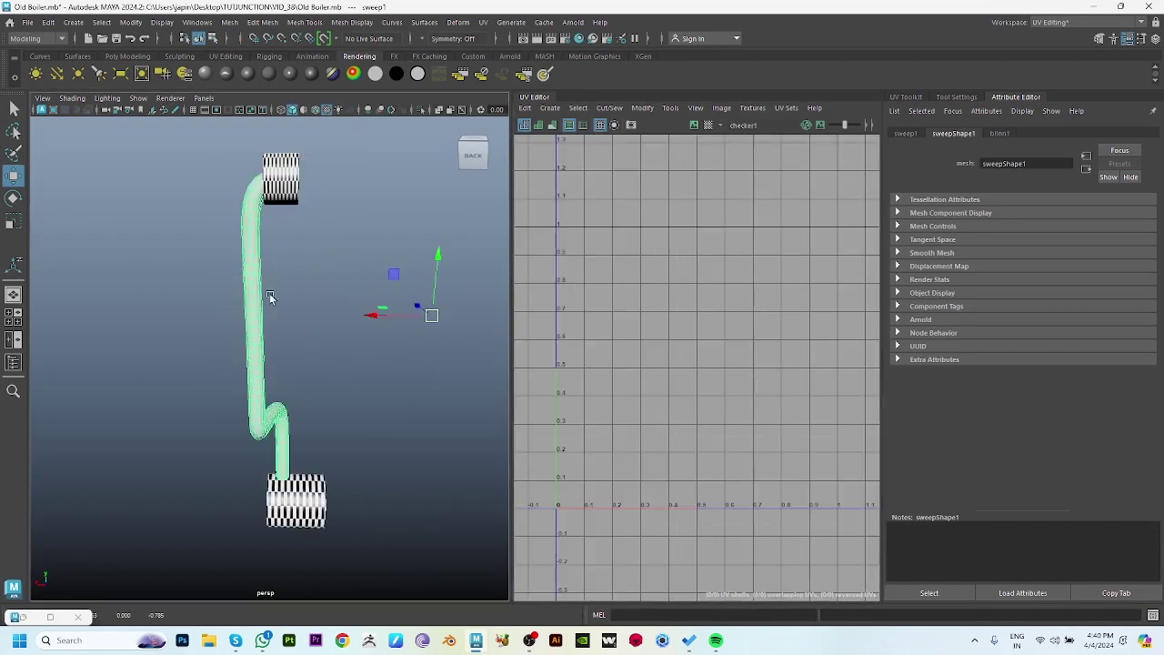
{"action": "left_click", "coordinate": [270, 293]}
{"action": "left_click", "coordinate": [255, 284]}
{"action": "left_click_drag", "start_coordinate": [156, 144], "coordinate": [310, 319]}
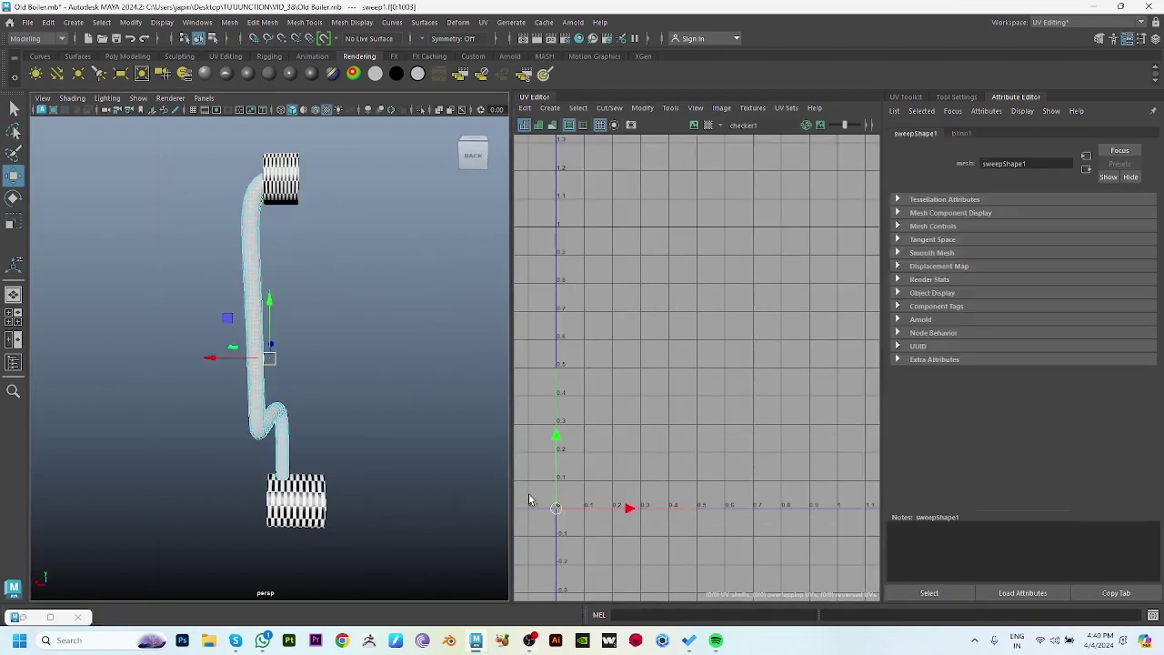
{"action": "right_click_drag", "start_coordinate": [688, 387], "coordinate": [689, 320], "text": "shift"}
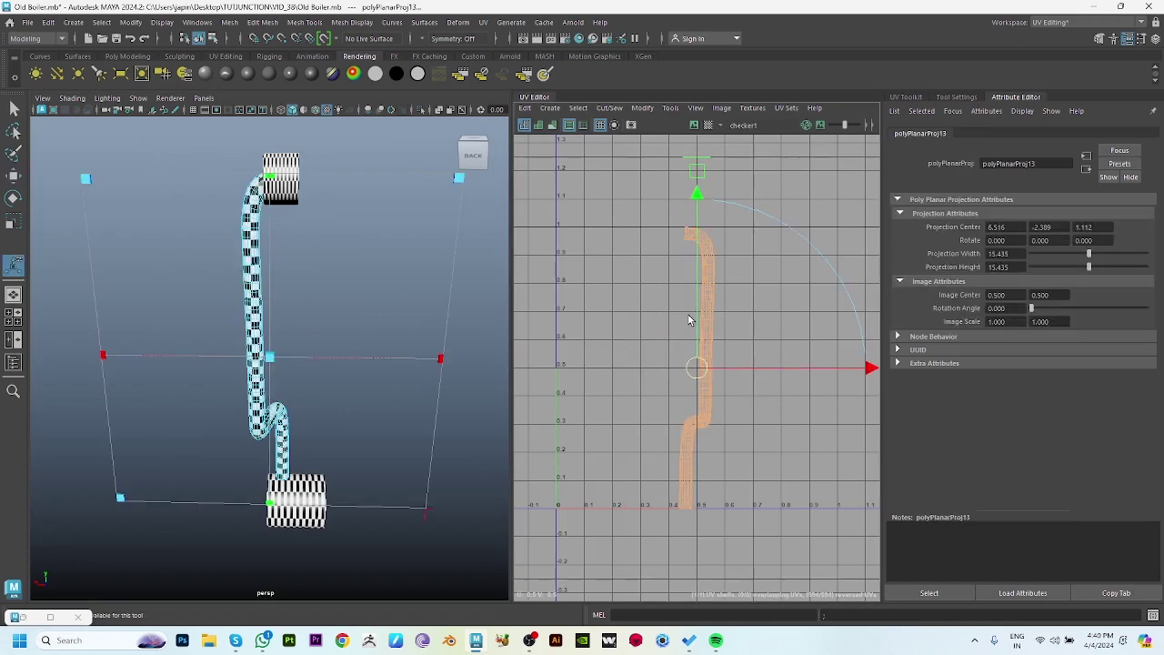
{"action": "key", "text": "q"}
Cut a seam, unfold into a strip, orient it horizontally and lay it out in 0–1.
{"action": "right_click_drag", "start_coordinate": [755, 278], "coordinate": [717, 340]}
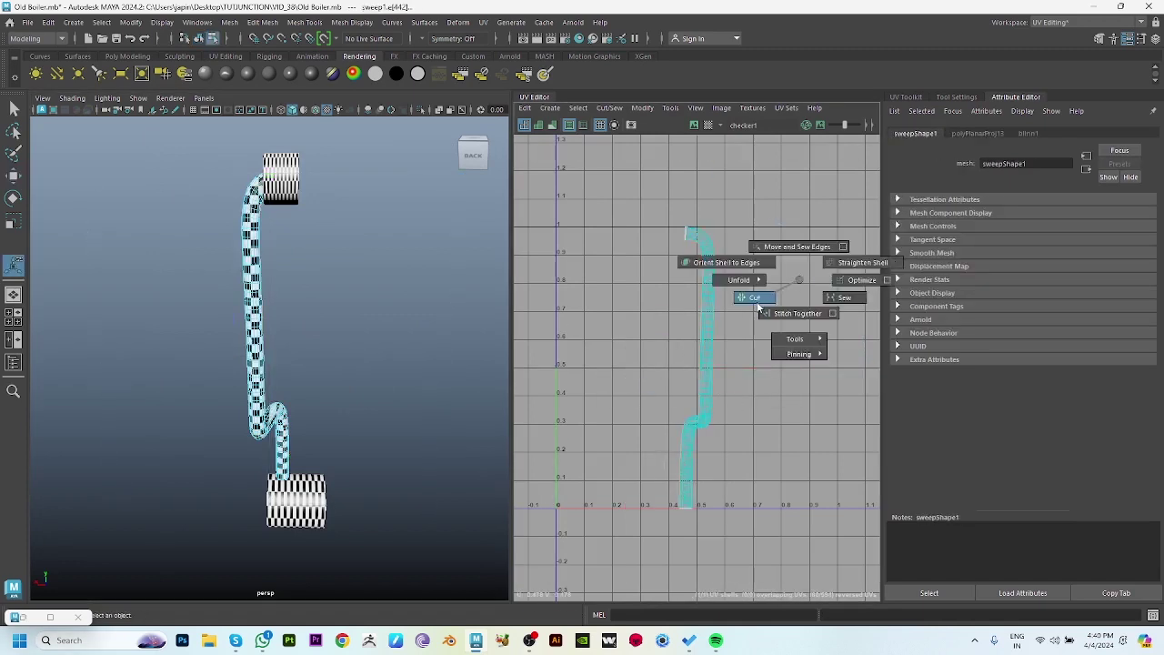
{"action": "left_click", "coordinate": [711, 337]}
{"action": "right_click_drag", "start_coordinate": [801, 260], "coordinate": [637, 258], "text": "shift"}
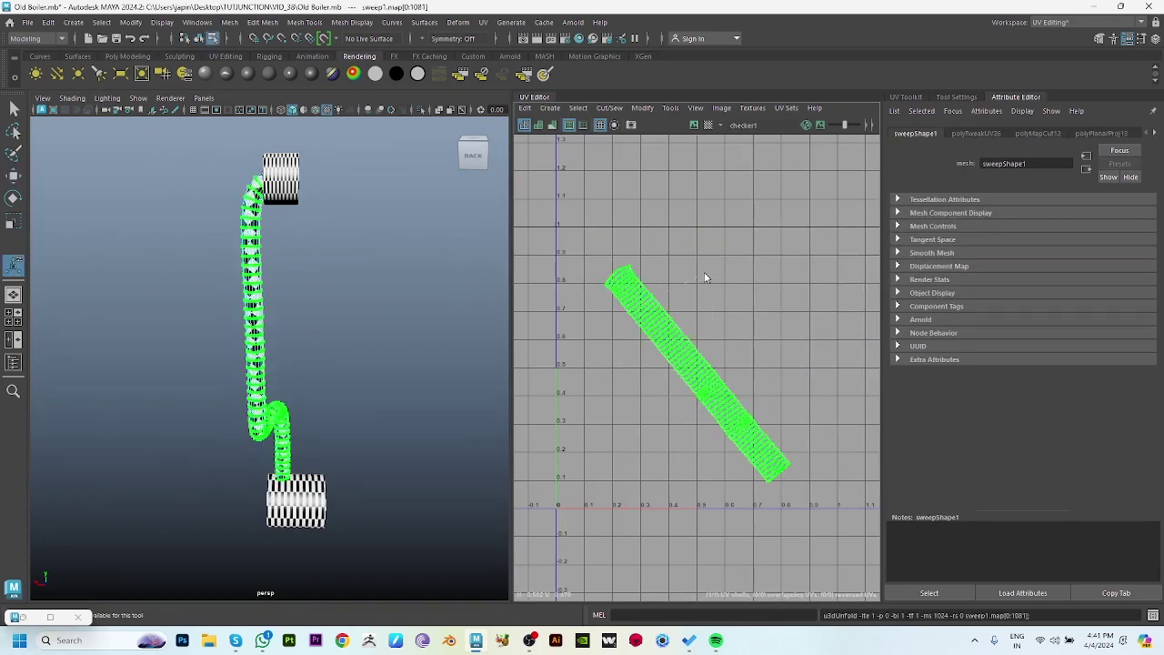
{"action": "right_click_drag", "start_coordinate": [706, 277], "coordinate": [653, 375]}
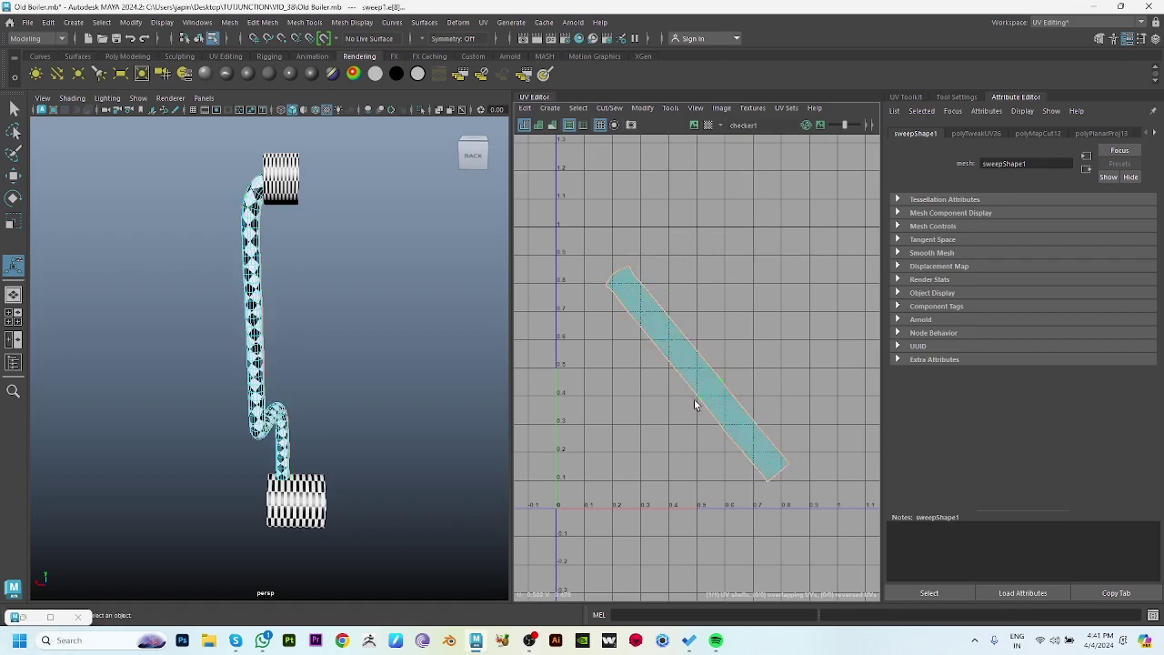
{"action": "left_click_drag", "start_coordinate": [794, 396], "coordinate": [737, 361]}
{"action": "left_click", "coordinate": [907, 97]}
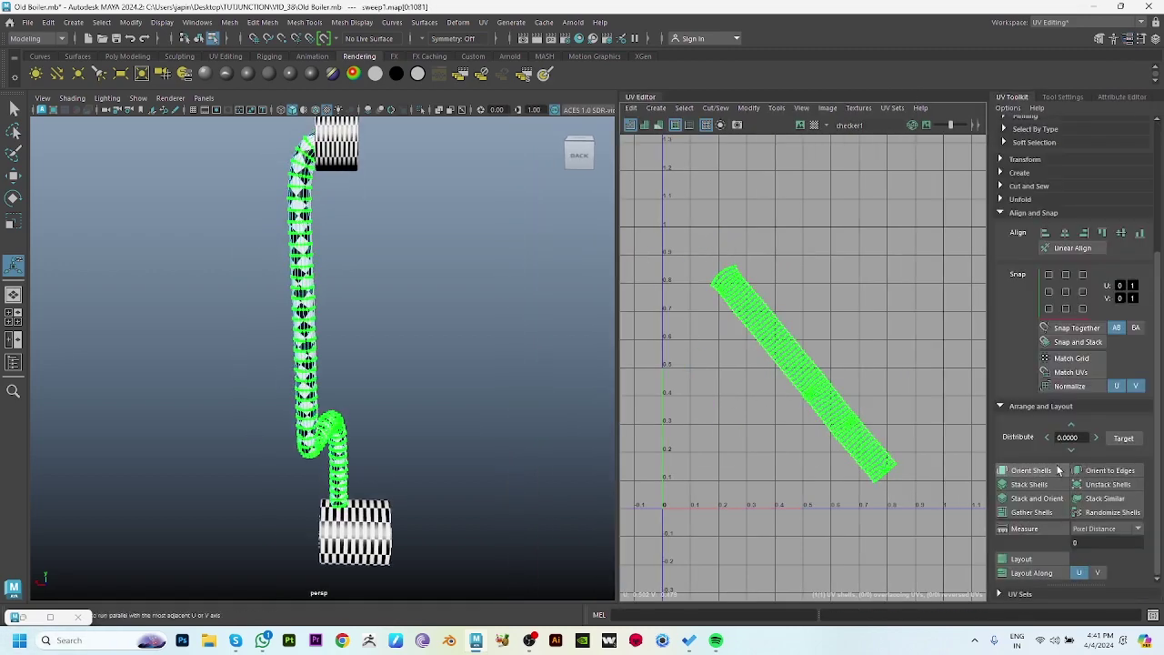
{"action": "left_click", "coordinate": [1031, 471]}
{"action": "left_click", "coordinate": [1021, 559]}
Give the pipe a new Lambert material and hide its display layer.
{"action": "left_click", "coordinate": [436, 294]}
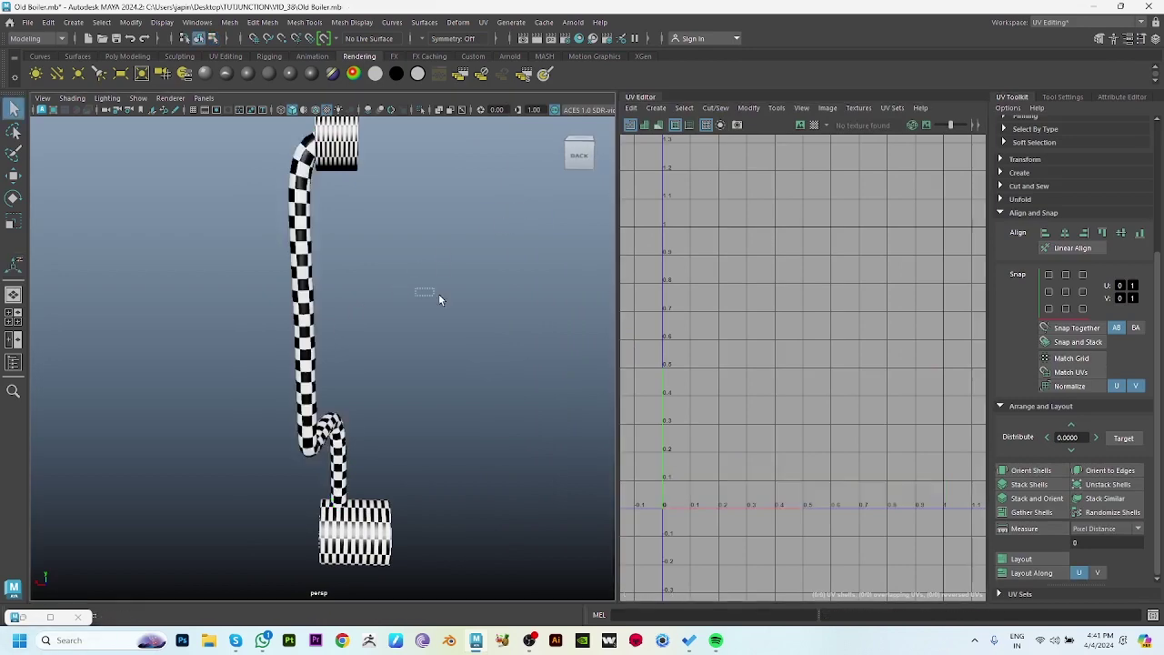
{"action": "left_click_drag", "start_coordinate": [437, 294], "coordinate": [319, 346], "text": "alt"}
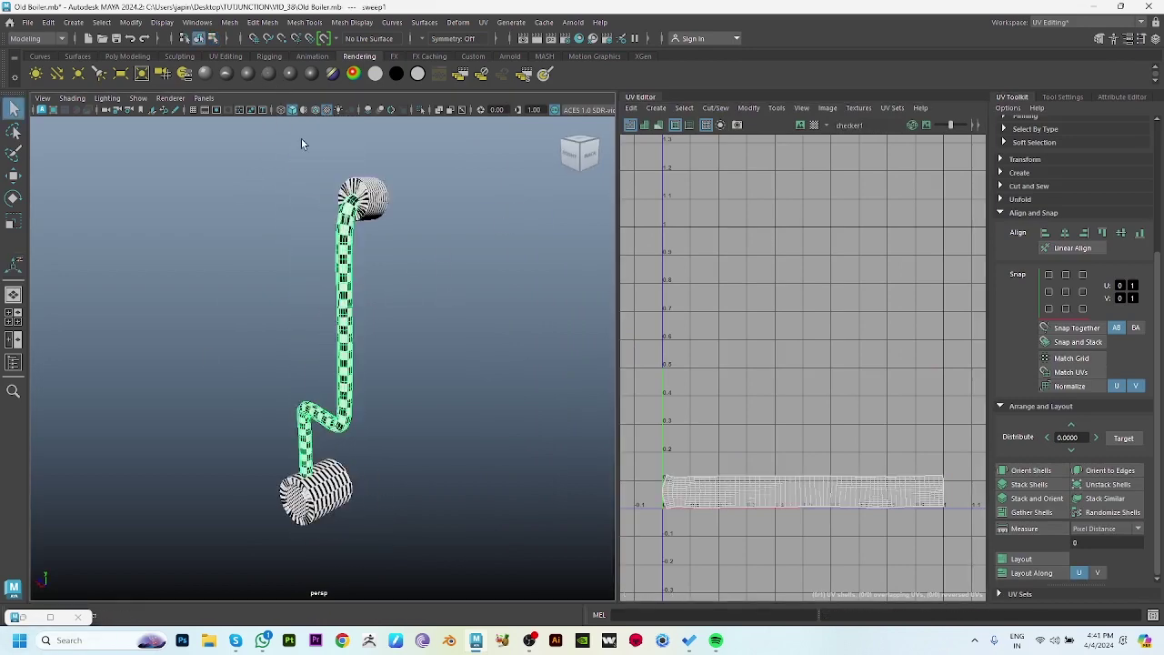
{"action": "left_click", "coordinate": [249, 75]}
{"action": "left_click", "coordinate": [31, 620]}
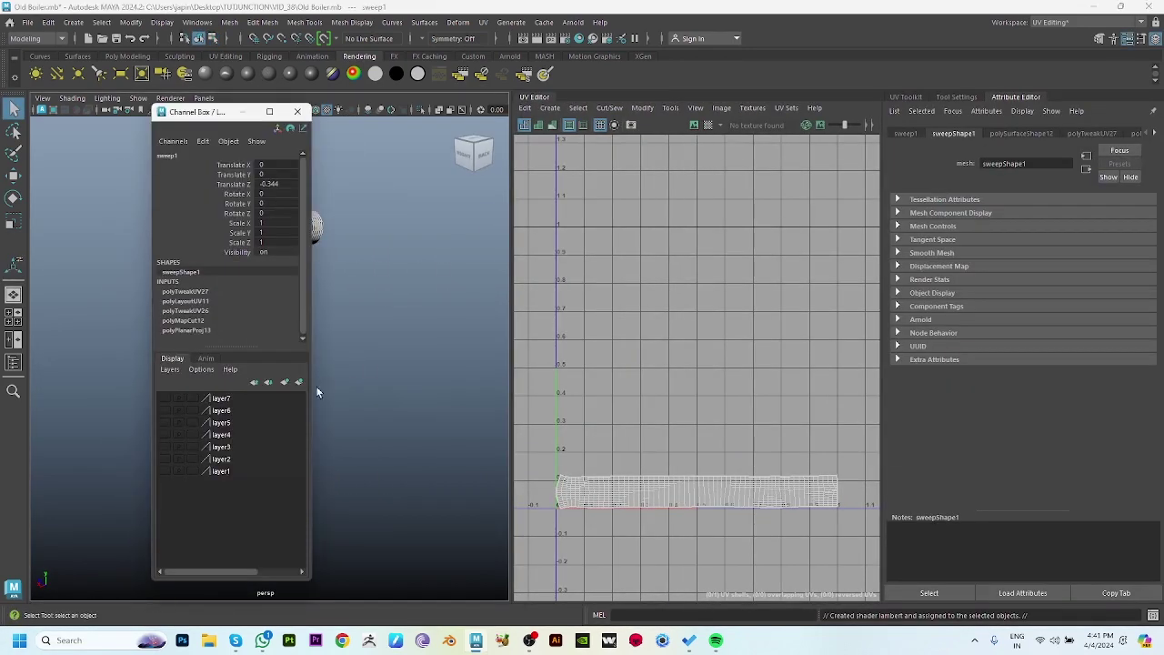
{"action": "left_click", "coordinate": [165, 400]}
Apply a planar projection to the two cylinder pieces' faces.
{"action": "left_click", "coordinate": [227, 191]}
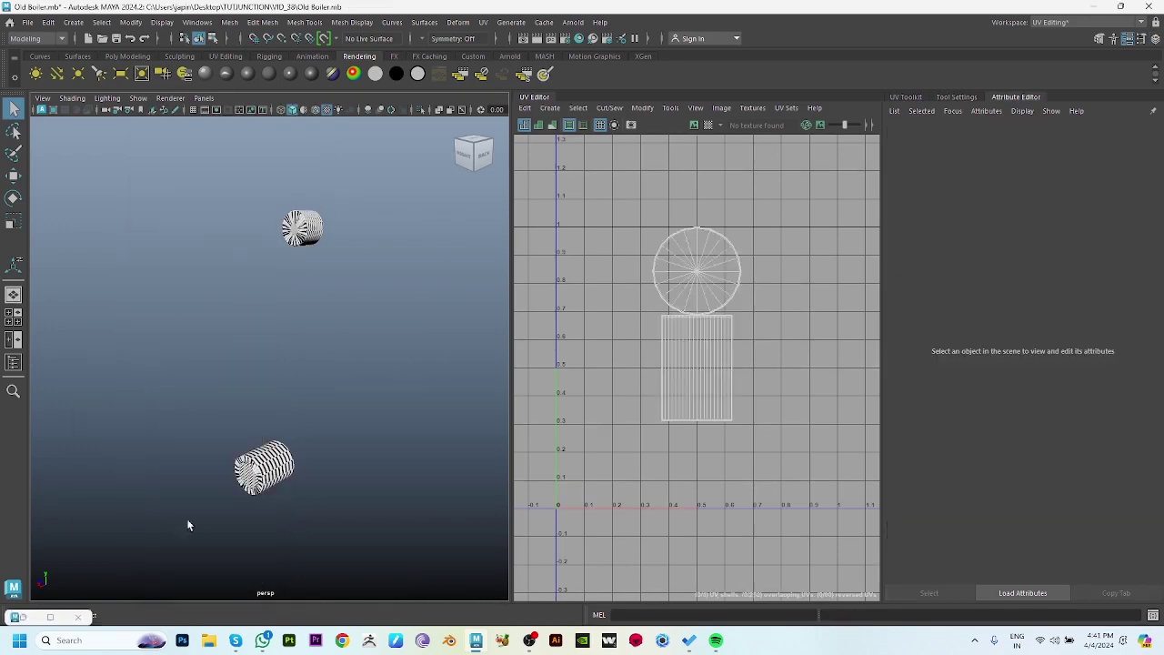
{"action": "left_click_drag", "start_coordinate": [637, 213], "coordinate": [733, 397]}
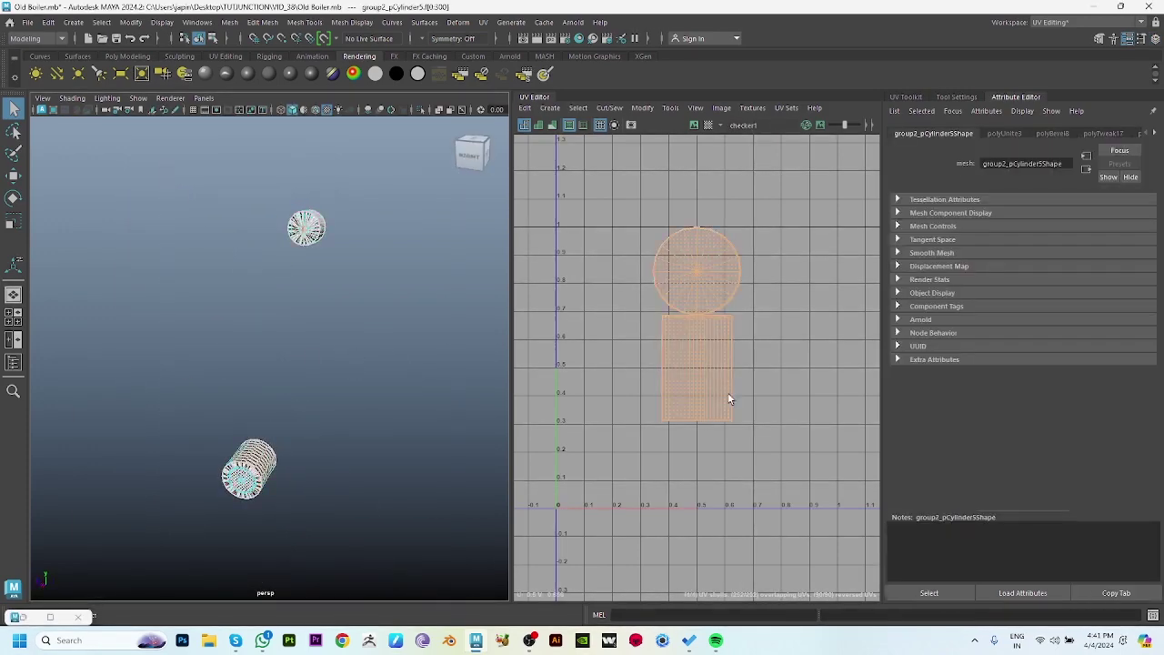
{"action": "right_click_drag", "start_coordinate": [740, 282], "coordinate": [779, 228], "text": "shift"}
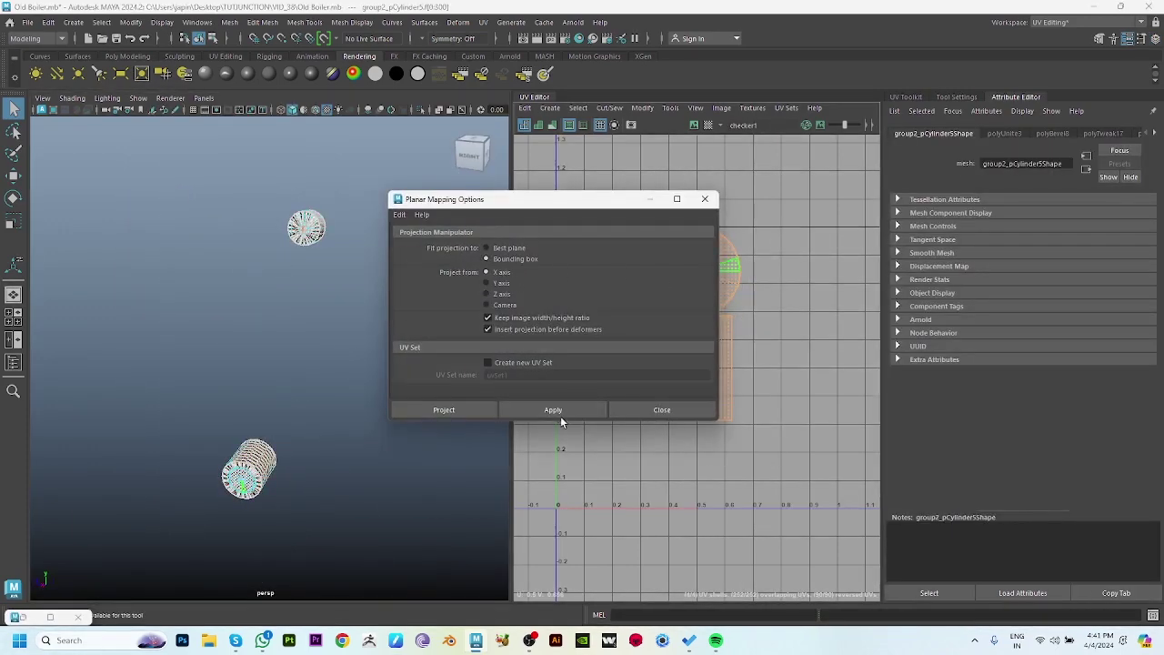
{"action": "left_click", "coordinate": [552, 409]}
{"action": "left_click", "coordinate": [661, 409]}
Unfold the two cylinder UV shells and lay them out to fill 0–1 space.
{"action": "left_click", "coordinate": [724, 314]}
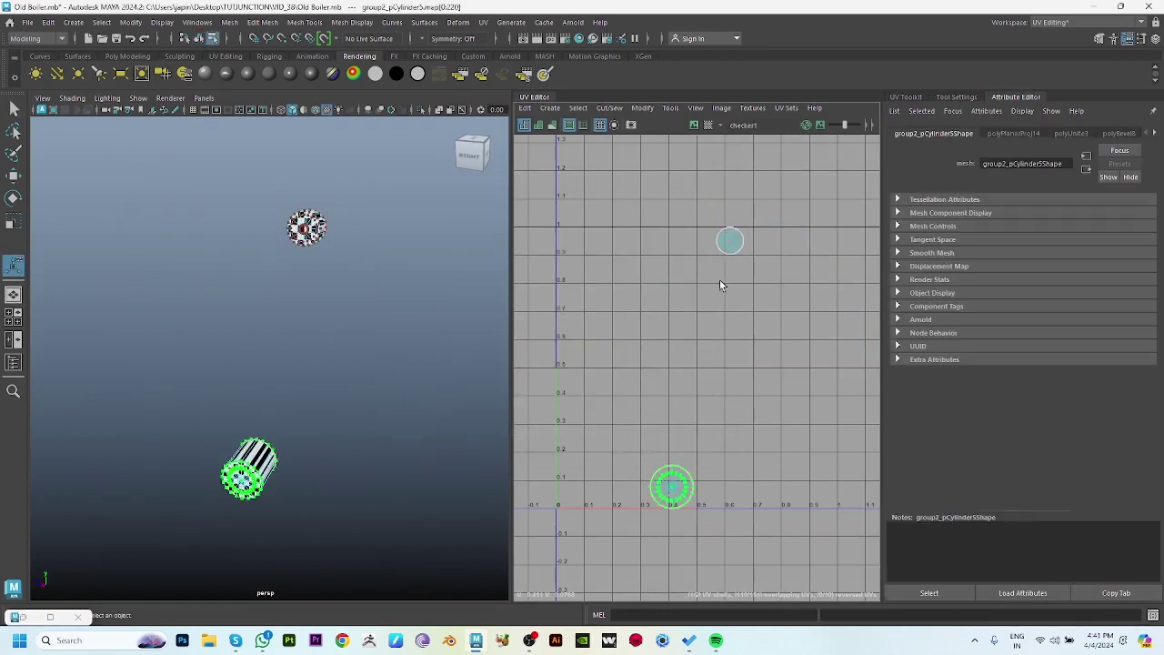
{"action": "left_click", "coordinate": [726, 243], "text": "shift"}
{"action": "right_click_drag", "start_coordinate": [726, 244], "coordinate": [831, 223], "text": "shift"}
{"action": "key", "text": "w"}
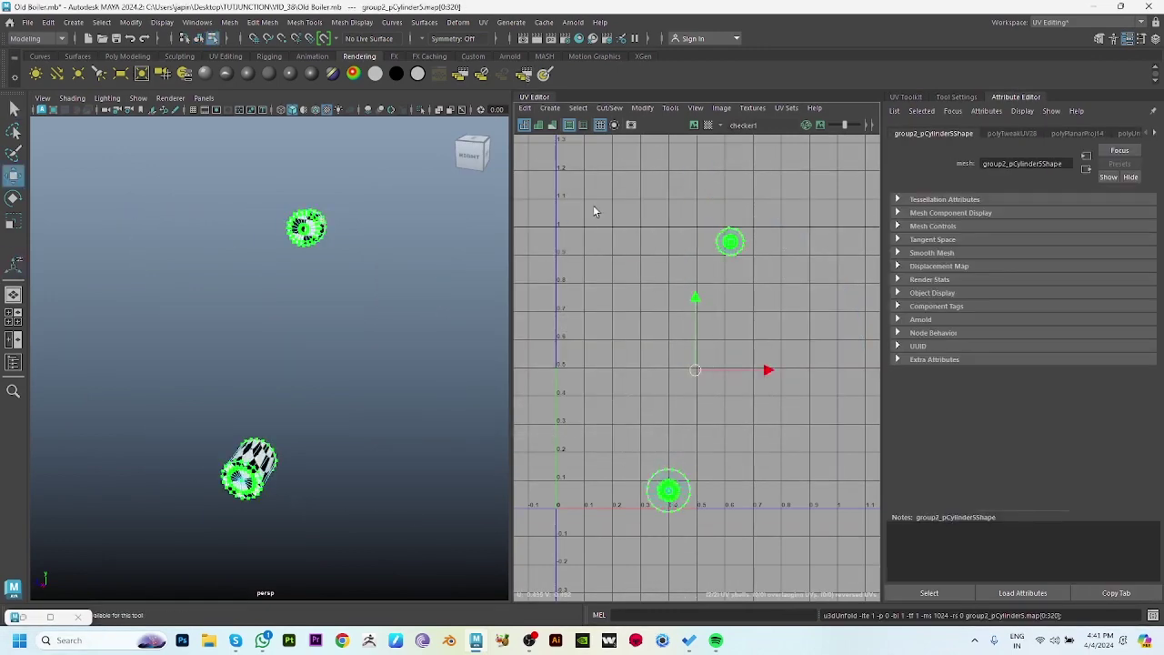
{"action": "left_click", "coordinate": [905, 97]}
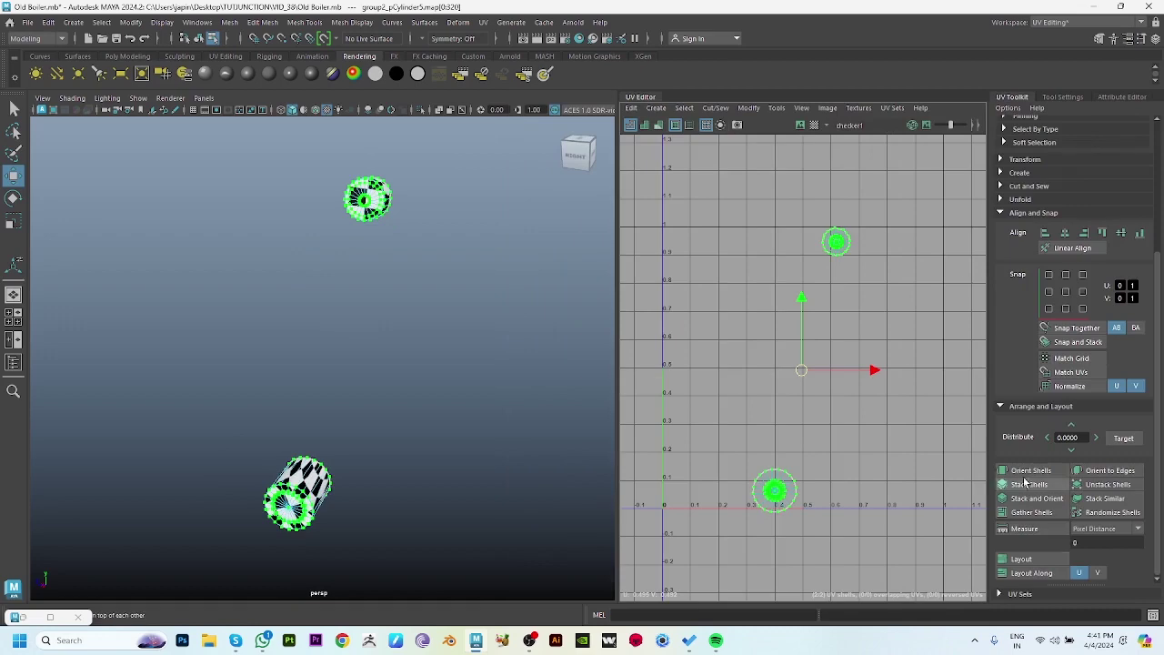
{"action": "left_click", "coordinate": [1021, 558]}
{"action": "key", "text": "F8"}
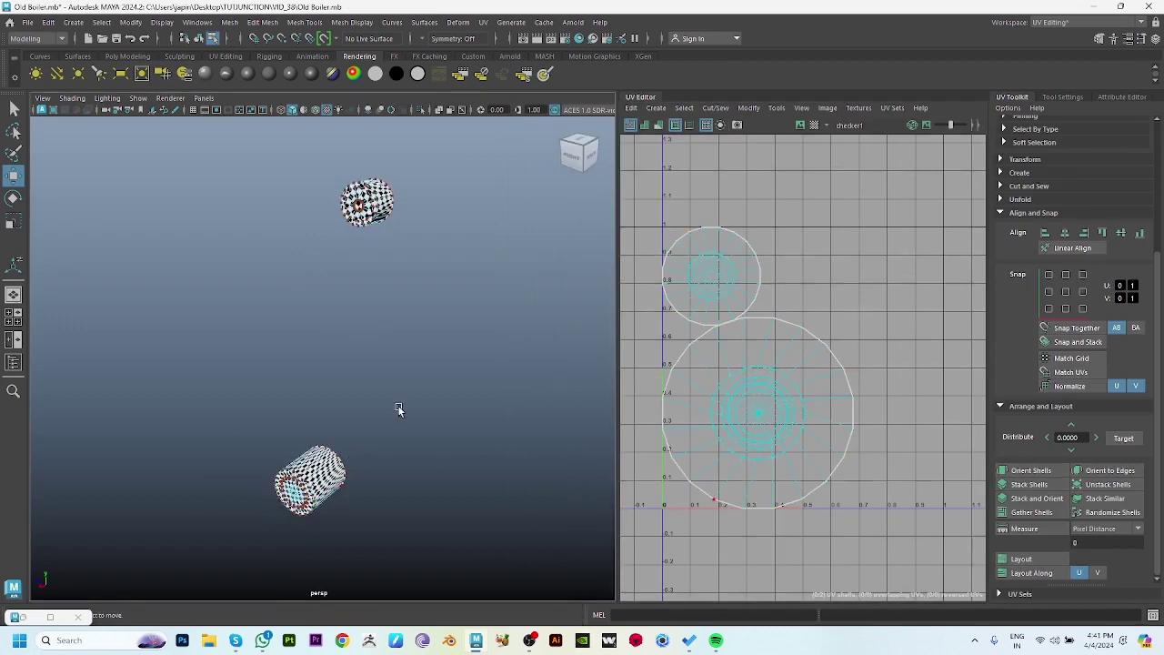
Reselect all faces of both cylinders and reapply the planar projection.
{"action": "left_click", "coordinate": [293, 465]}
{"action": "key", "text": "F11"}
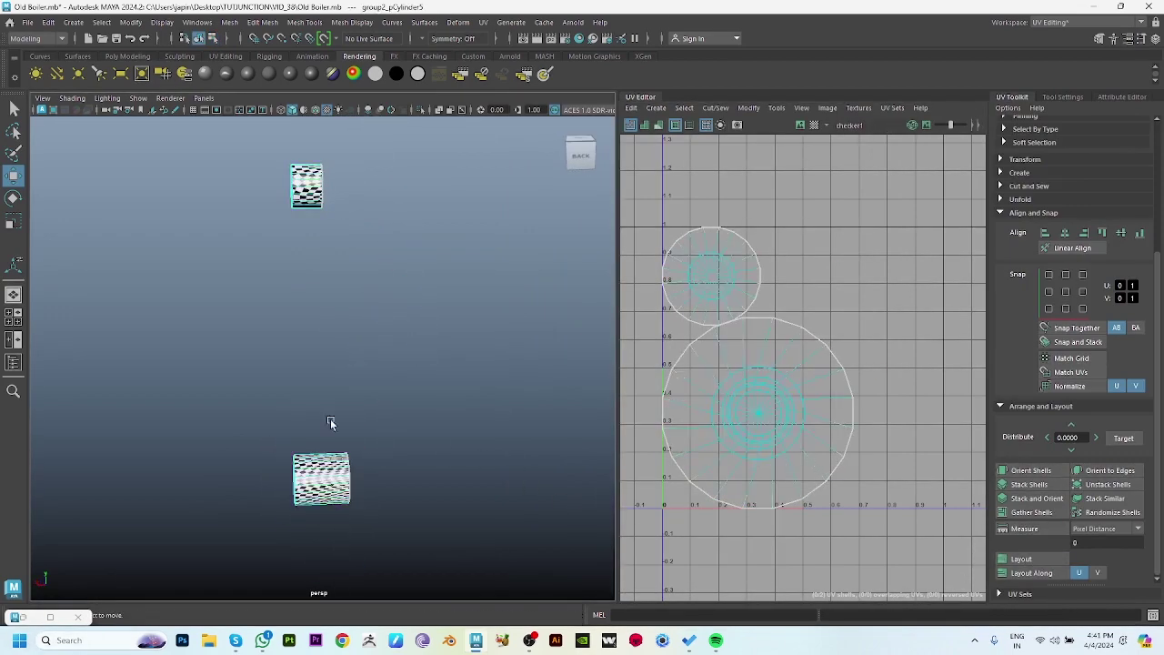
{"action": "left_click_drag", "start_coordinate": [363, 427], "coordinate": [255, 536]}
{"action": "left_click_drag", "start_coordinate": [382, 215], "coordinate": [273, 145], "text": "shift"}
{"action": "right_click", "coordinate": [776, 373], "text": "shift"}
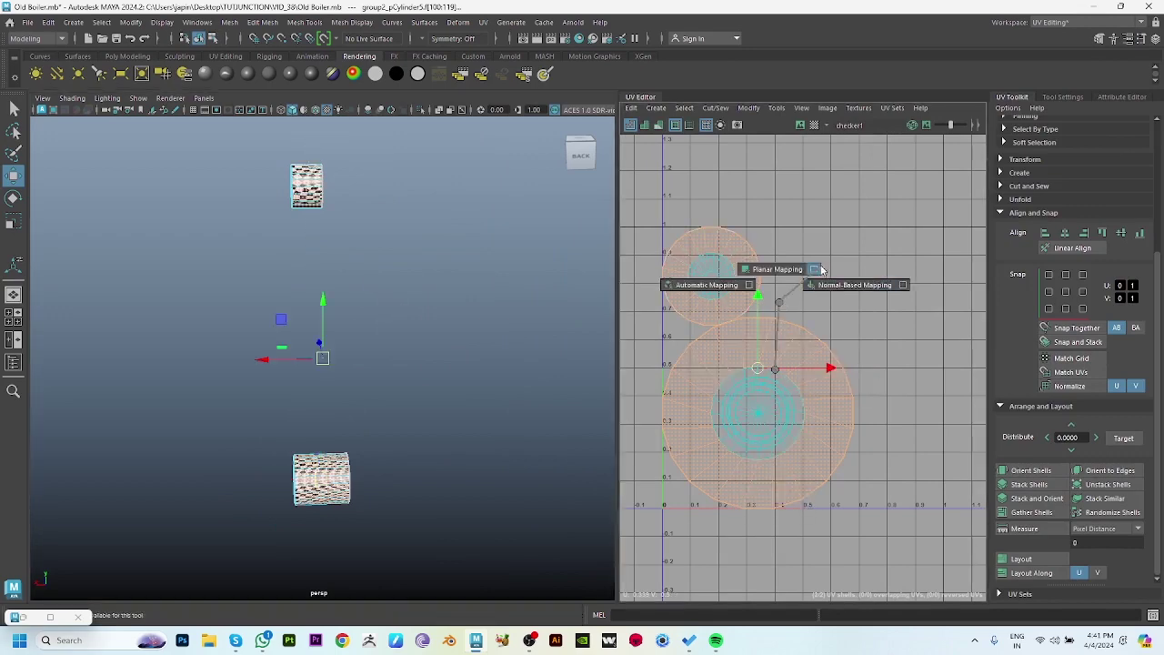
{"action": "left_click", "coordinate": [817, 270]}
{"action": "left_click", "coordinate": [553, 410]}
{"action": "left_click", "coordinate": [662, 409]}
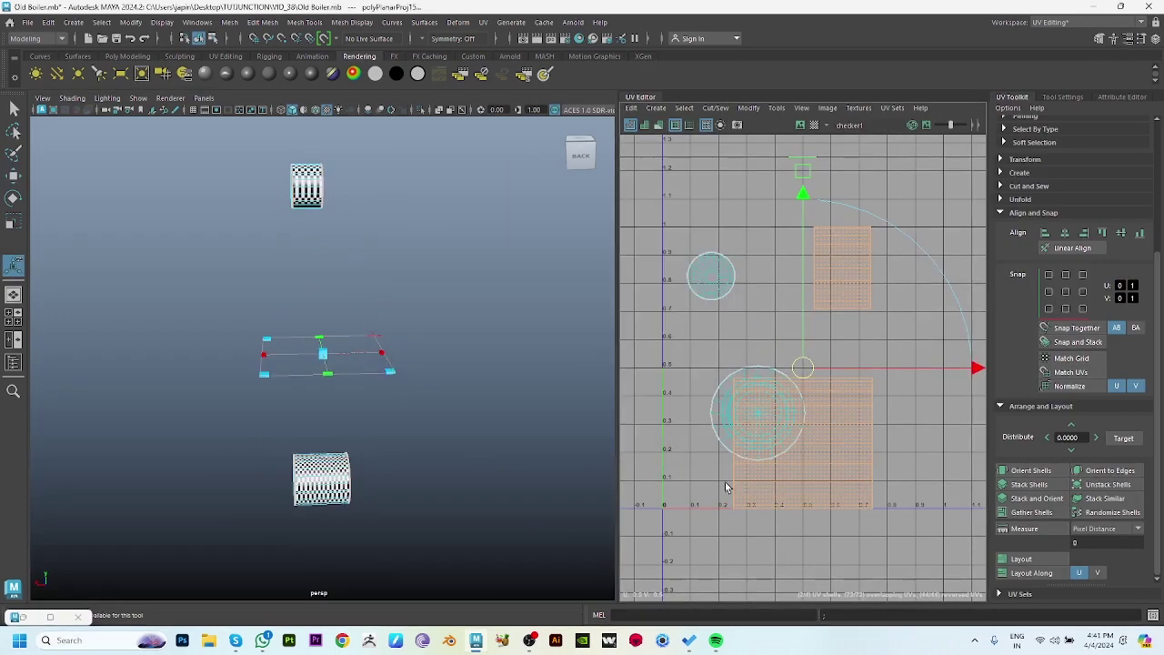
Cut a seam, unfold, straighten and lay out the cylinder shells, then deselect.
{"action": "mouse_move", "coordinate": [791, 212]}
{"action": "right_mouse_down", "text": "shift"}
{"action": "mouse_move", "coordinate": [757, 289]}
{"action": "mouse_move", "coordinate": [904, 317]}
{"action": "right_mouse_up", "text": "shift"}
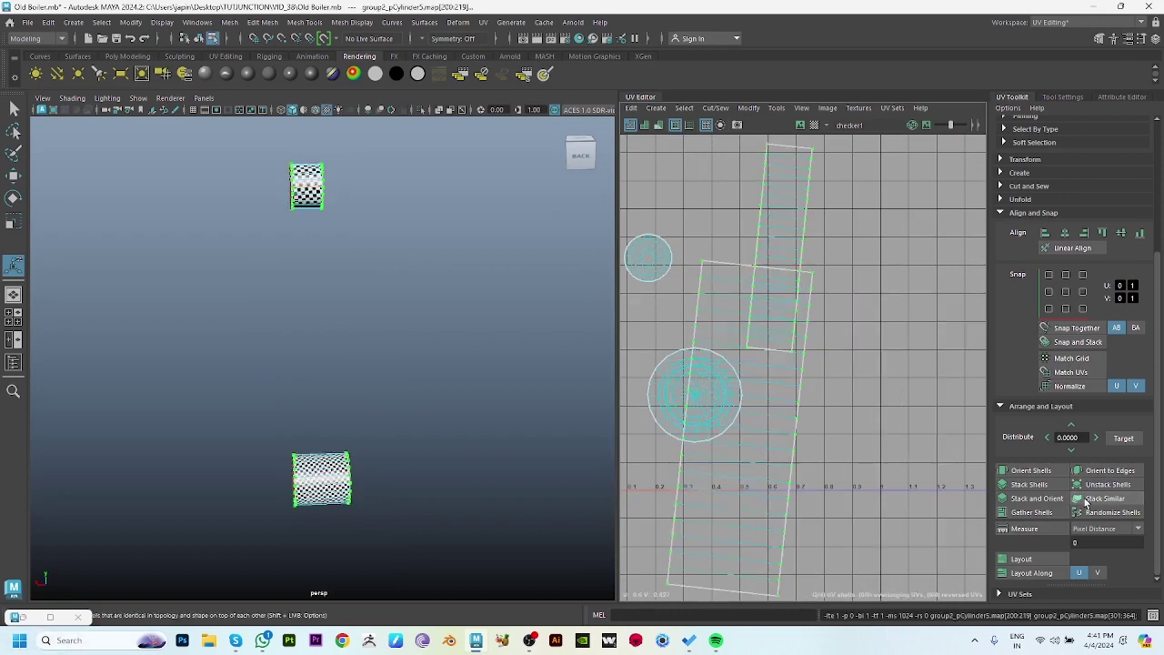
{"action": "left_click", "coordinate": [1005, 559]}
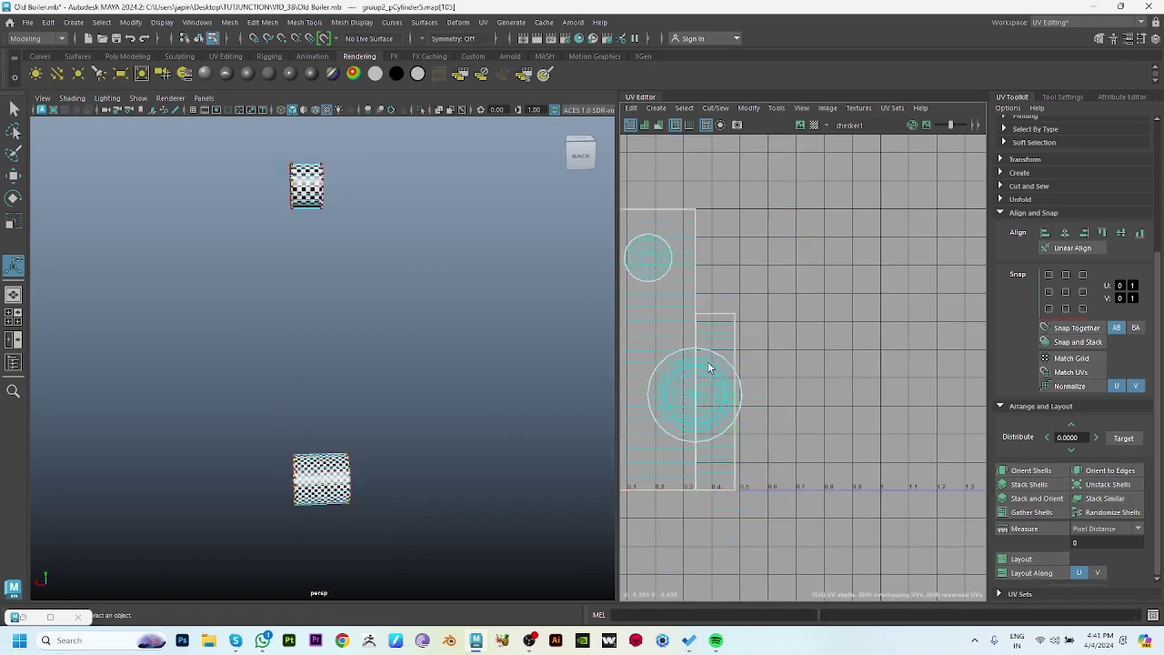
{"action": "scroll", "coordinate": [742, 480], "scroll_direction": "down", "scroll_amount": 1}
{"action": "left_click", "coordinate": [1030, 470]}
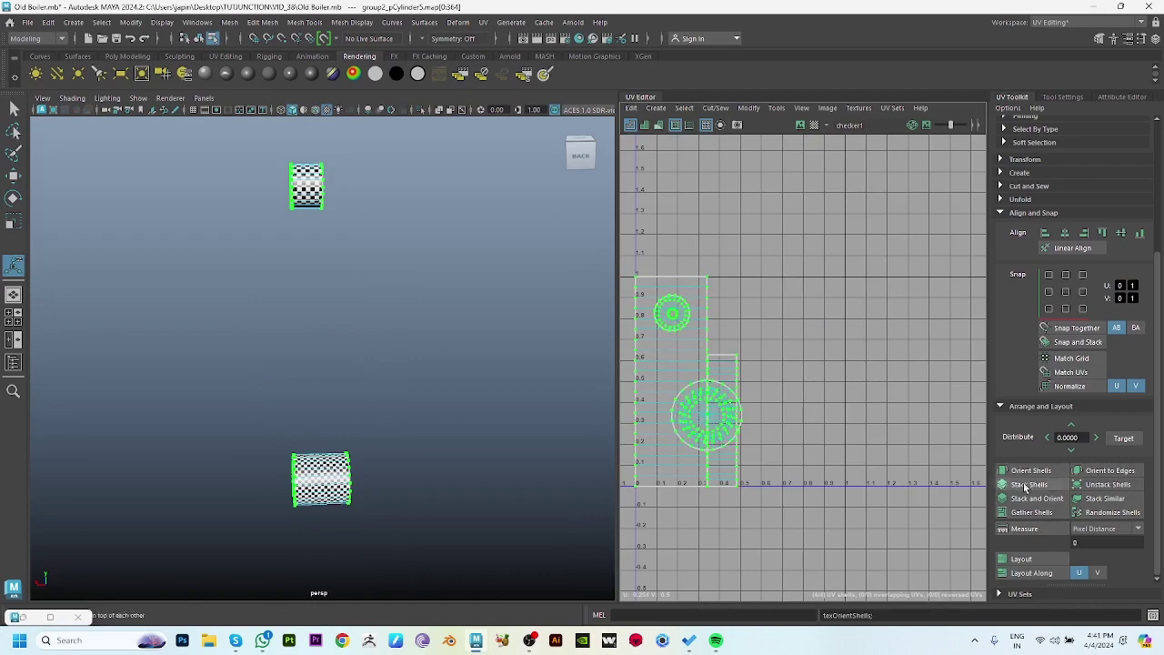
{"action": "left_click", "coordinate": [1021, 559]}
{"action": "left_click", "coordinate": [609, 382]}
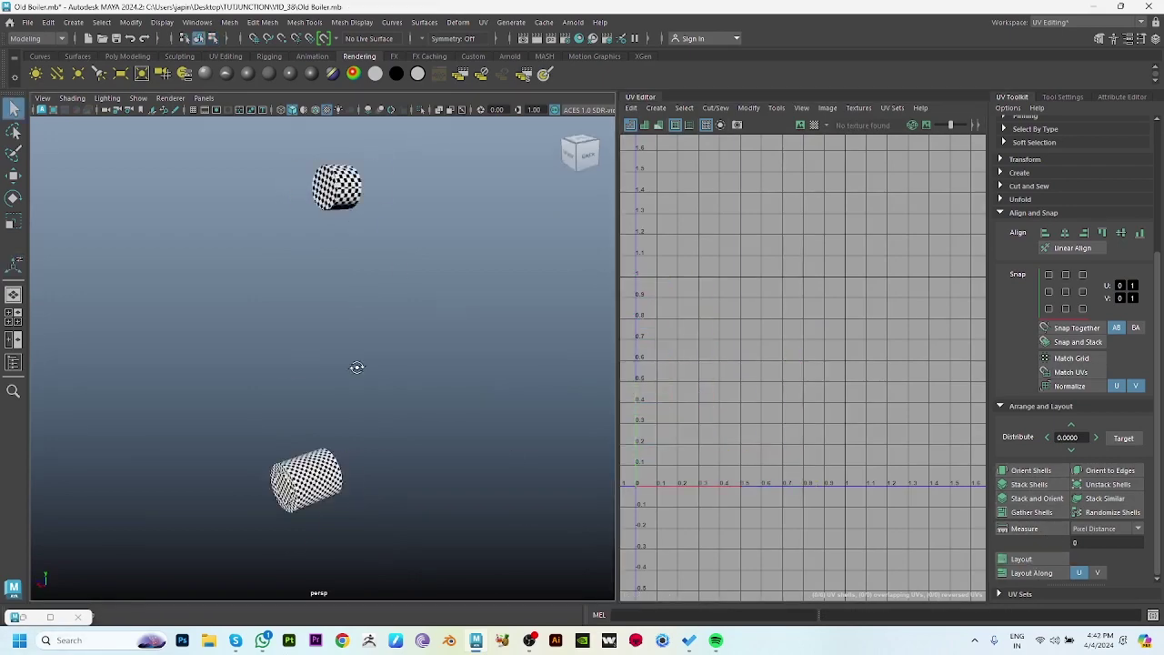
{"action": "left_click_drag", "start_coordinate": [409, 382], "coordinate": [294, 340], "text": "alt"}
Switch to the General workspace and assign a new Lambert to both cylinder pieces.
{"action": "left_click", "coordinate": [1074, 22]}
{"action": "left_click", "coordinate": [1064, 52]}
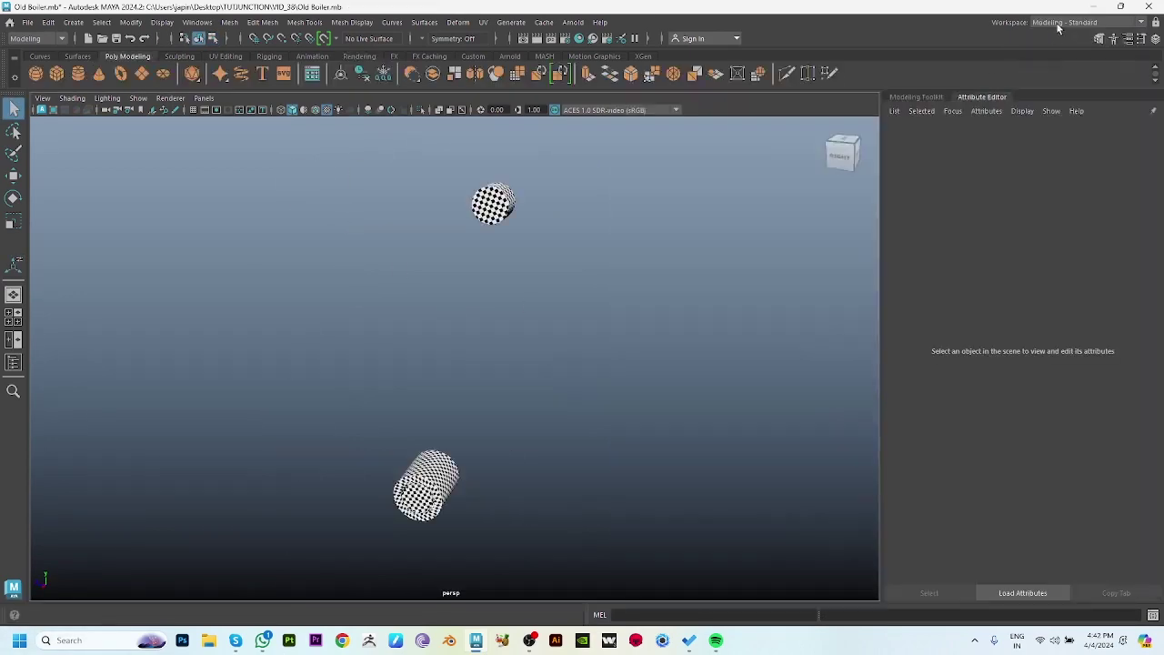
{"action": "left_click", "coordinate": [1073, 22]}
{"action": "left_click", "coordinate": [1065, 36]}
{"action": "left_click_drag", "start_coordinate": [434, 300], "coordinate": [500, 379], "text": "alt"}
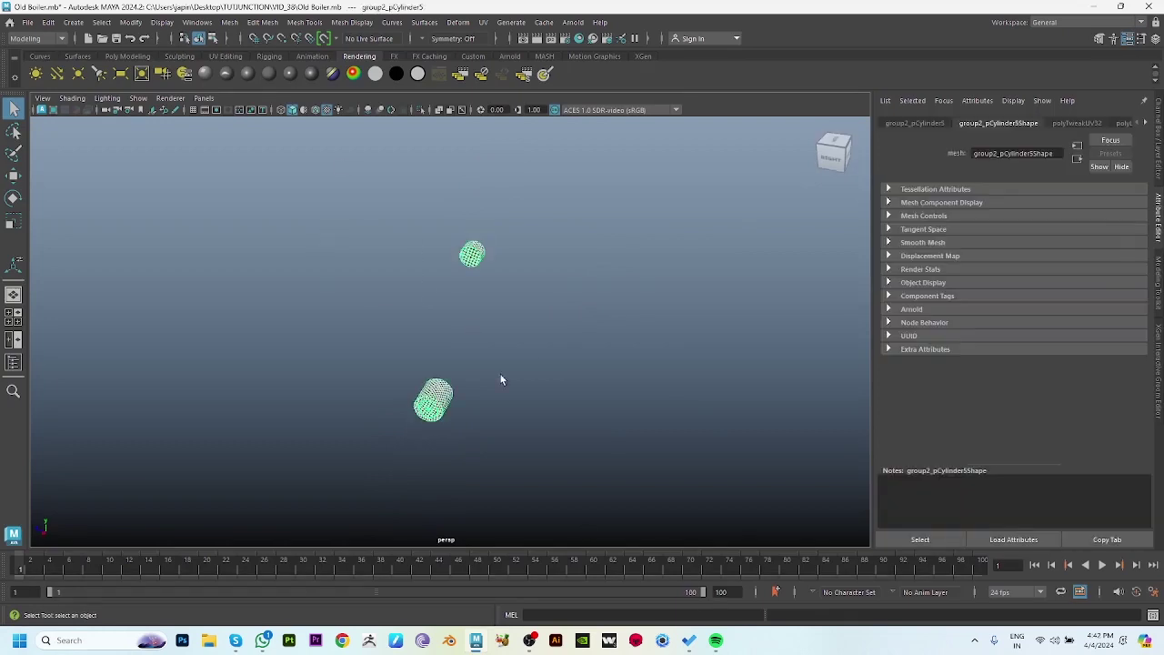
{"action": "left_click", "coordinate": [267, 75]}
Make all boiler display layers, 1 through 8, visible.
{"action": "left_click", "coordinate": [1155, 38]}
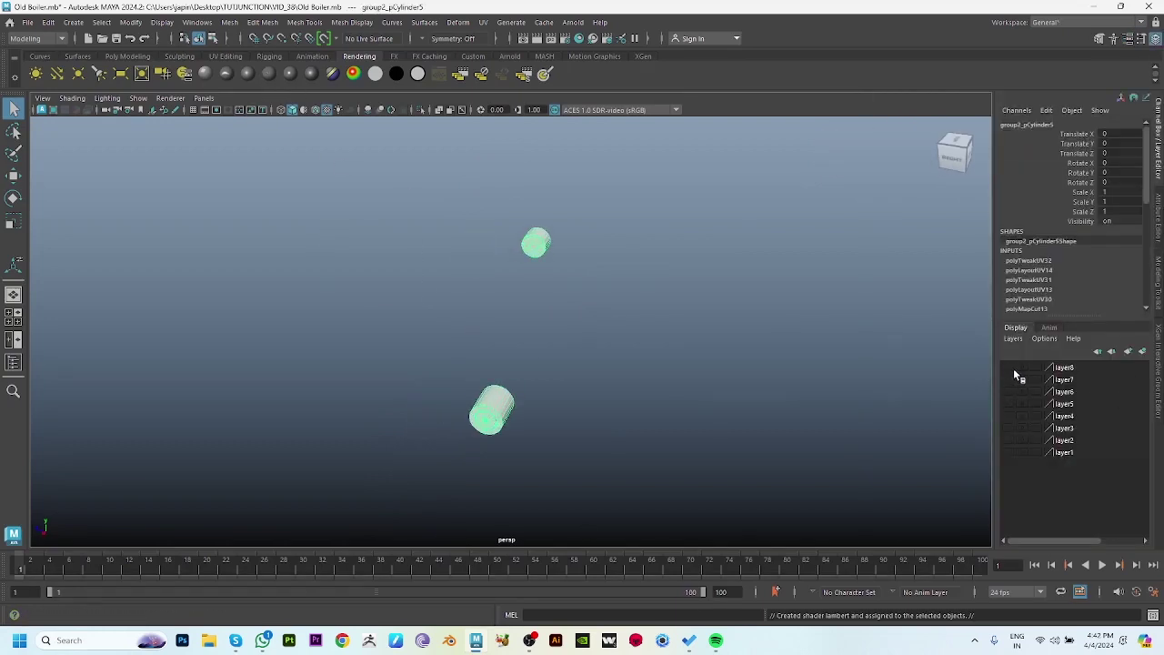
{"action": "left_click_drag", "start_coordinate": [1008, 368], "coordinate": [1008, 452]}
{"action": "mouse_move", "coordinate": [636, 345]}
{"action": "left_mouse_down", "text": "alt"}
{"action": "mouse_move", "coordinate": [768, 373]}
{"action": "mouse_move", "coordinate": [575, 246]}
{"action": "mouse_move", "coordinate": [418, 292]}
{"action": "left_mouse_up", "text": "alt"}
Select the pipe parts on the boiler and group them.
{"action": "left_click", "coordinate": [768, 373]}
{"action": "left_click", "coordinate": [539, 241]}
{"action": "key", "text": "w"}
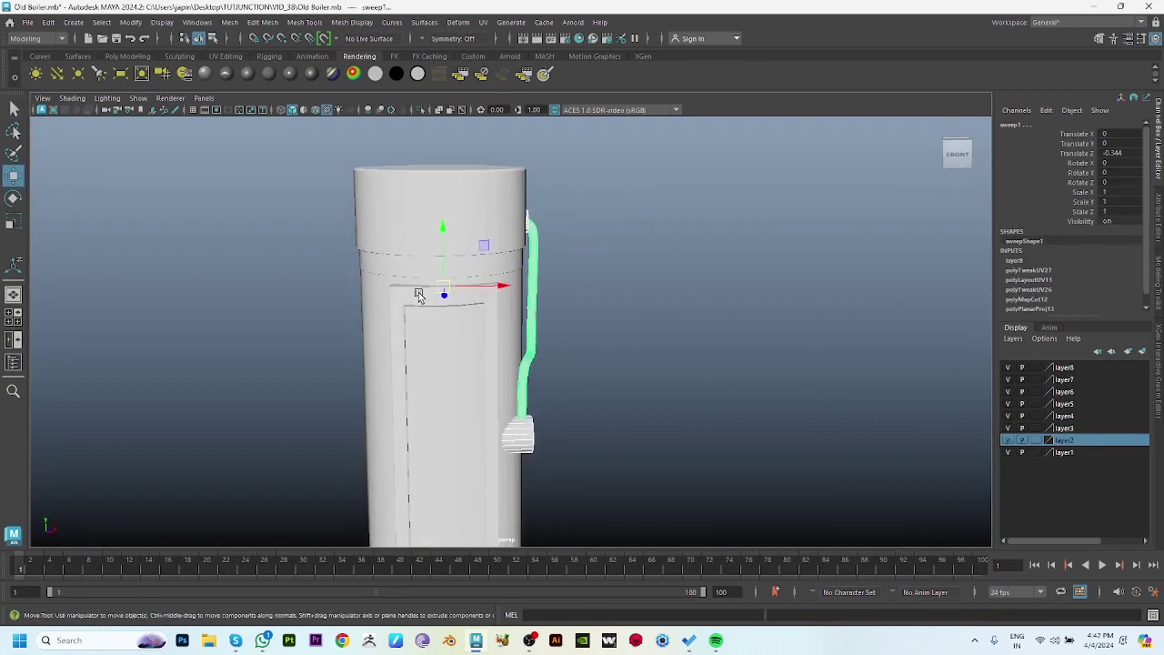
{"action": "key", "text": "ctrl+g"}
{"action": "key", "text": "ctrl+g"}
Duplicate the pipe group with Scale X -1 and move it to the boiler's left side.
{"action": "left_click", "coordinate": [130, 22]}
{"action": "left_click", "coordinate": [182, 112]}
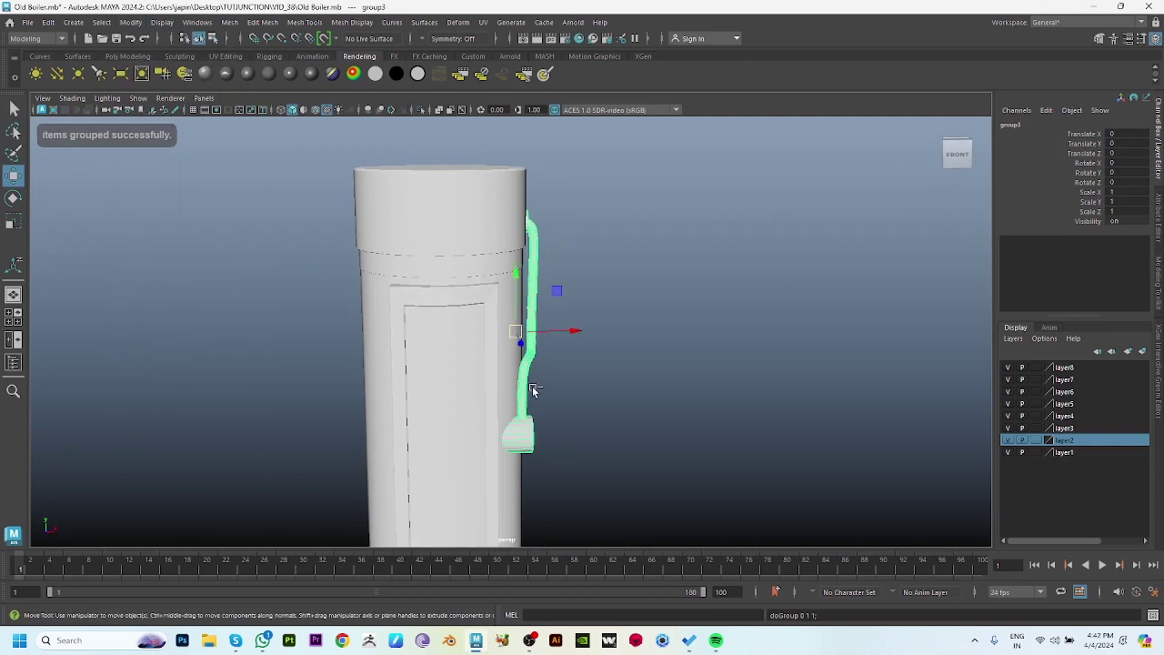
{"action": "mouse_move", "coordinate": [534, 386]}
{"action": "left_mouse_down", "text": "alt"}
{"action": "mouse_move", "coordinate": [577, 326]}
{"action": "mouse_move", "coordinate": [431, 325]}
{"action": "mouse_move", "coordinate": [631, 333]}
{"action": "mouse_move", "coordinate": [481, 337]}
{"action": "mouse_move", "coordinate": [804, 386]}
{"action": "mouse_move", "coordinate": [446, 392]}
{"action": "left_mouse_up", "text": "alt"}
{"action": "left_click", "coordinate": [804, 386]}
{"action": "scroll", "coordinate": [445, 393], "scroll_direction": "down", "scroll_amount": 3}
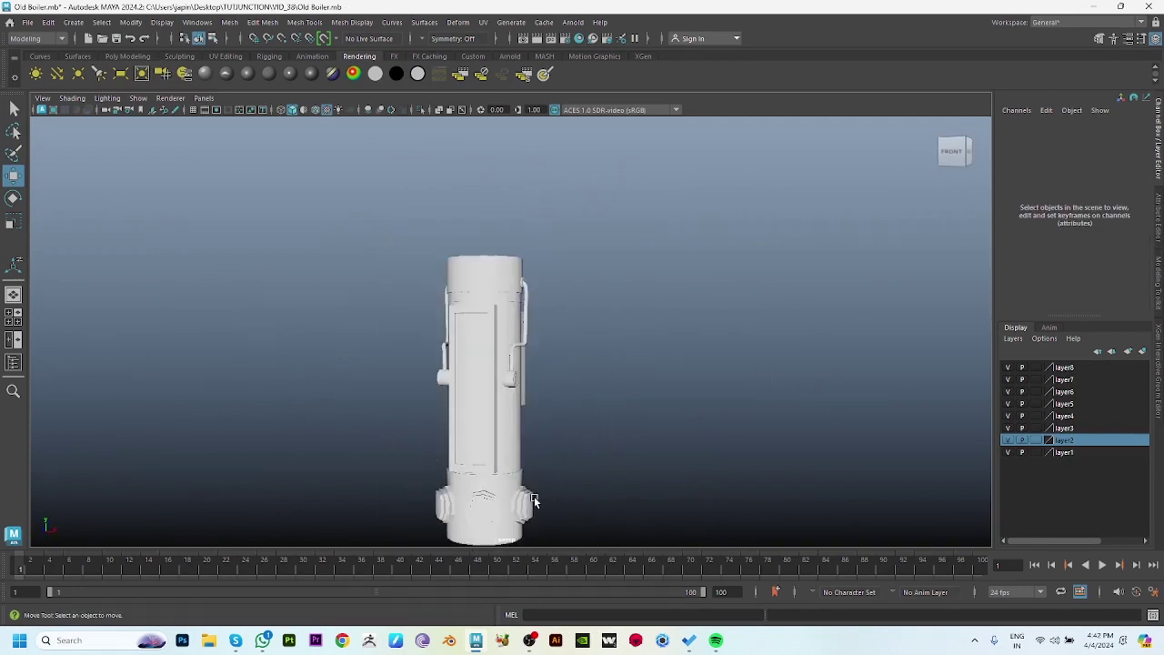
{"action": "mouse_move", "coordinate": [603, 404]}
{"action": "left_mouse_down", "text": "alt"}
{"action": "mouse_move", "coordinate": [692, 494]}
{"action": "mouse_move", "coordinate": [558, 507]}
{"action": "mouse_move", "coordinate": [712, 486]}
{"action": "mouse_move", "coordinate": [576, 492]}
{"action": "mouse_move", "coordinate": [509, 273]}
{"action": "left_mouse_up", "text": "alt"}
Apply Mesh > Smooth to the top cylinder of the boiler.
{"action": "left_click", "coordinate": [492, 216]}
{"action": "key", "text": "f"}
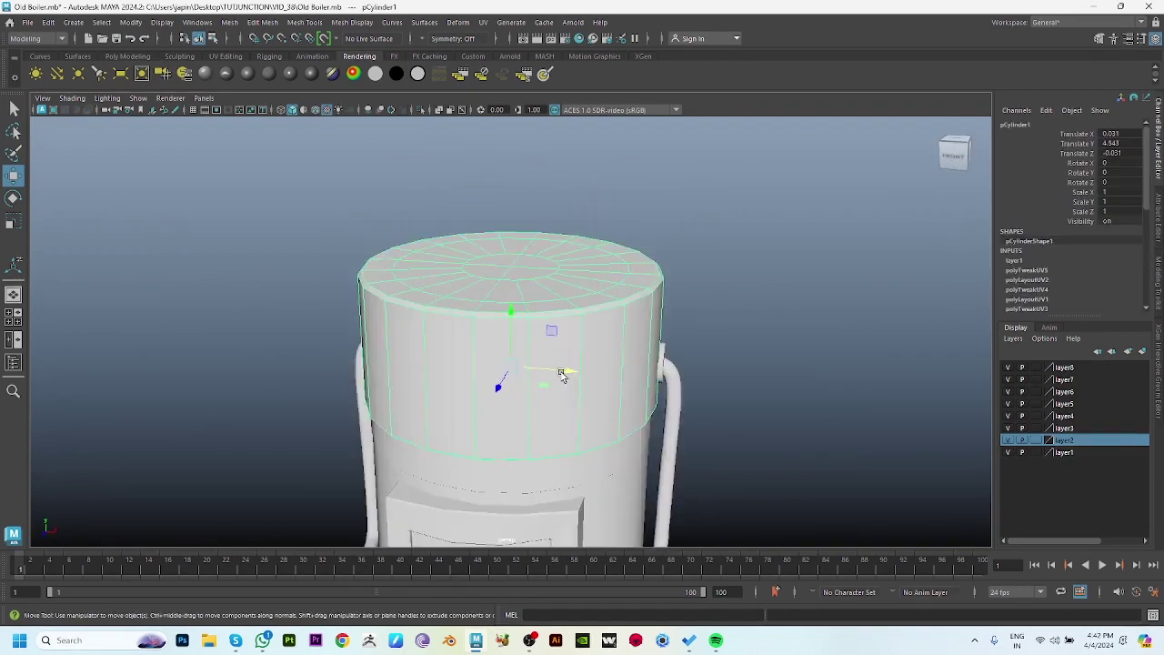
{"action": "left_click", "coordinate": [236, 25]}
{"action": "left_click", "coordinate": [263, 159]}
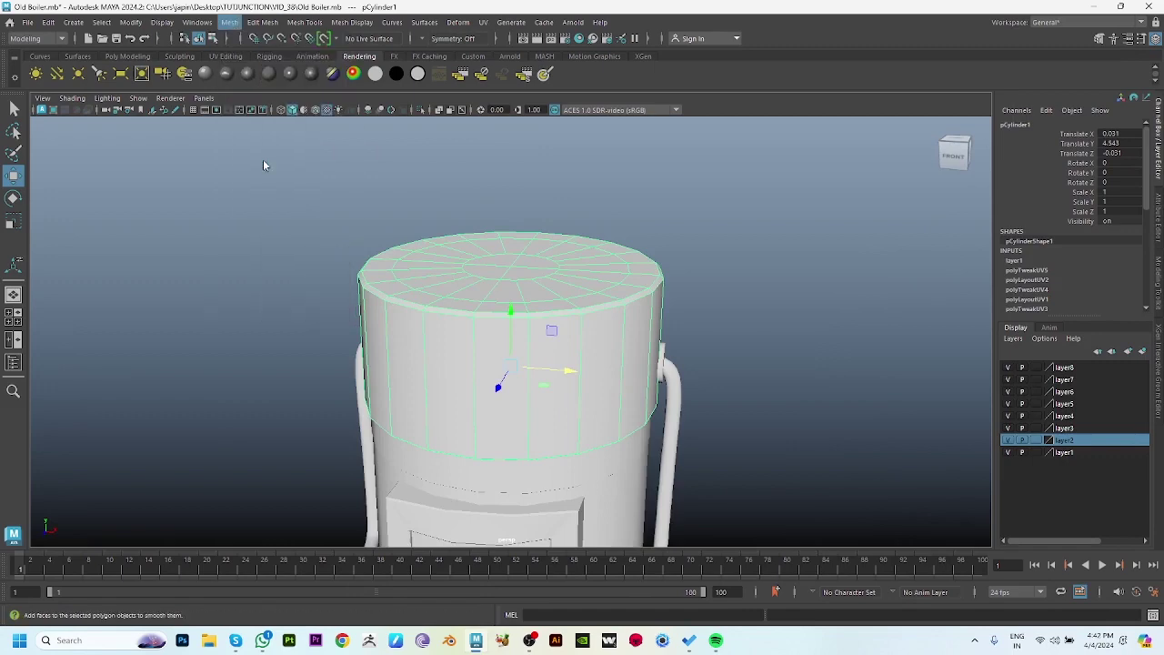
{"action": "key", "text": "w"}
{"action": "left_click", "coordinate": [852, 470]}
Repeat the smooth on the top cylinder, then smooth the lower body.
{"action": "mouse_move", "coordinate": [852, 470]}
{"action": "left_mouse_down", "text": "alt"}
{"action": "mouse_move", "coordinate": [598, 399]}
{"action": "mouse_move", "coordinate": [567, 313]}
{"action": "left_mouse_up", "text": "alt"}
{"action": "left_click", "coordinate": [568, 312]}
{"action": "key", "text": "g"}
{"action": "middle_click_drag", "start_coordinate": [755, 403], "coordinate": [764, 336], "text": "alt"}
{"action": "left_click", "coordinate": [764, 336]}
{"action": "left_click", "coordinate": [610, 342]}
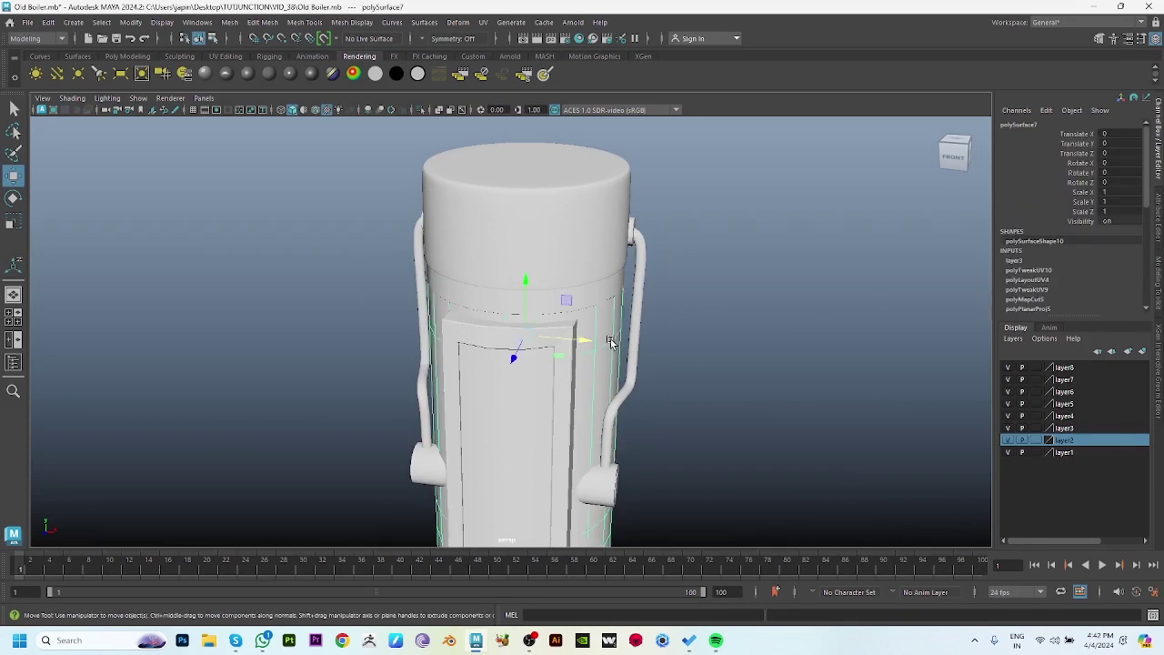
{"action": "key", "text": "g"}
Smooth the top ring and the door panel.
{"action": "left_click_drag", "start_coordinate": [610, 342], "coordinate": [591, 291], "text": "alt"}
{"action": "left_click", "coordinate": [586, 263]}
{"action": "key", "text": "g"}
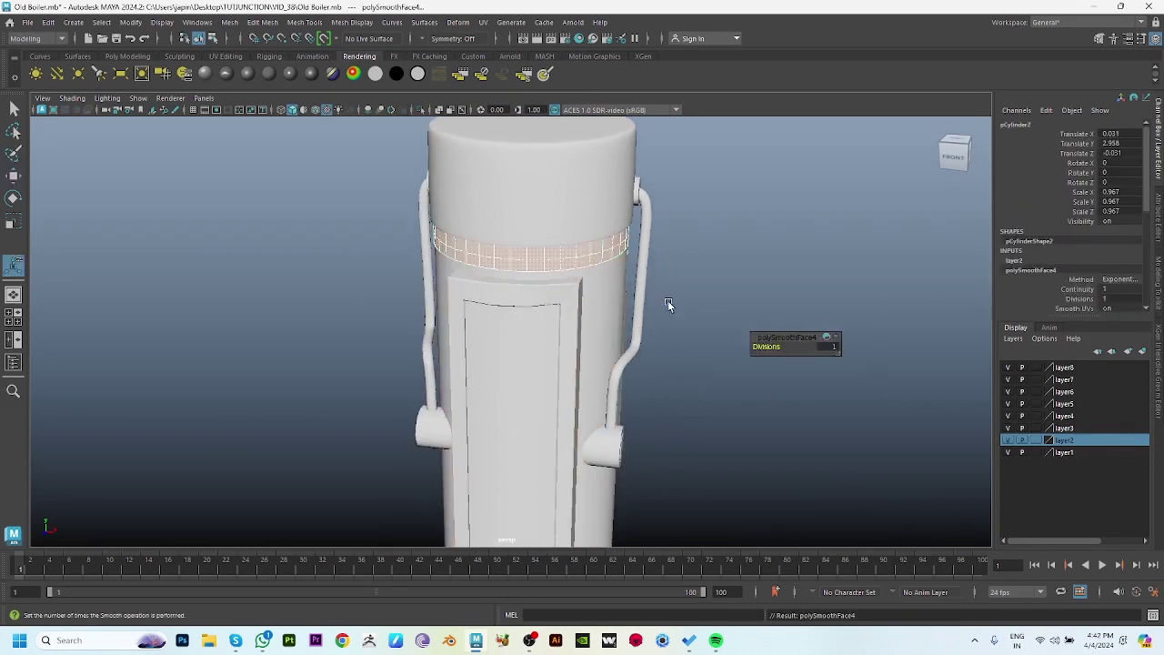
{"action": "left_click", "coordinate": [699, 431]}
{"action": "left_click_drag", "start_coordinate": [698, 431], "coordinate": [563, 274], "text": "alt"}
{"action": "left_click", "coordinate": [563, 273]}
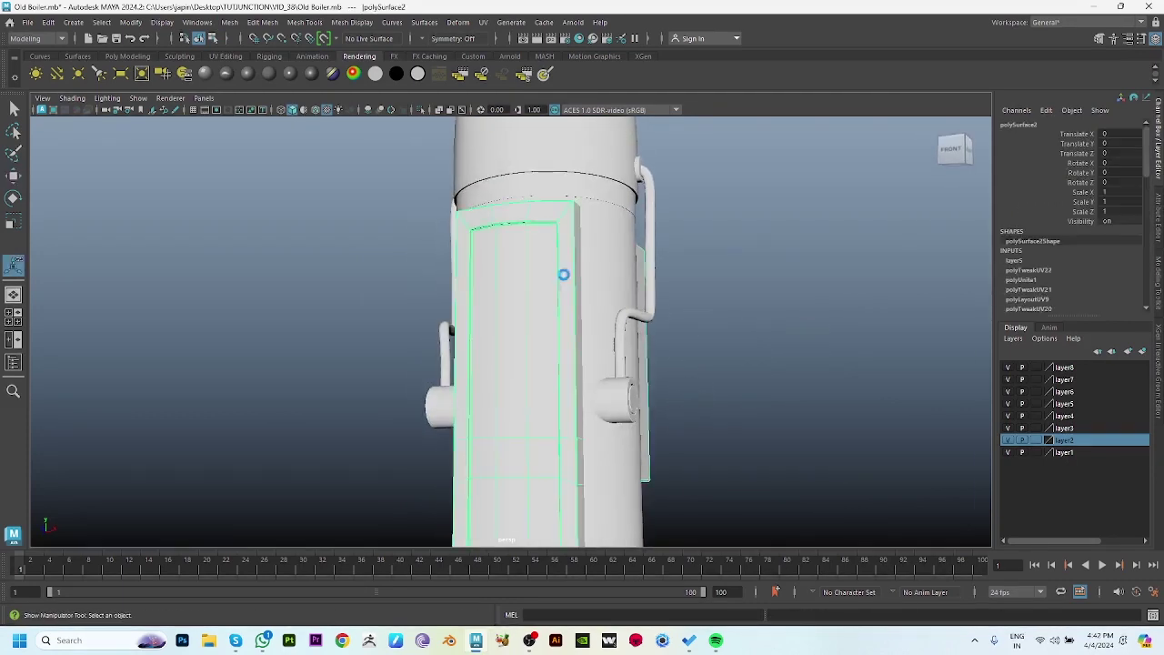
{"action": "key", "text": "g"}
Smooth the ribbed lower panel.
{"action": "left_click", "coordinate": [745, 336]}
{"action": "left_click_drag", "start_coordinate": [745, 336], "coordinate": [590, 462], "text": "alt"}
{"action": "left_click", "coordinate": [626, 425]}
{"action": "key", "text": "g"}
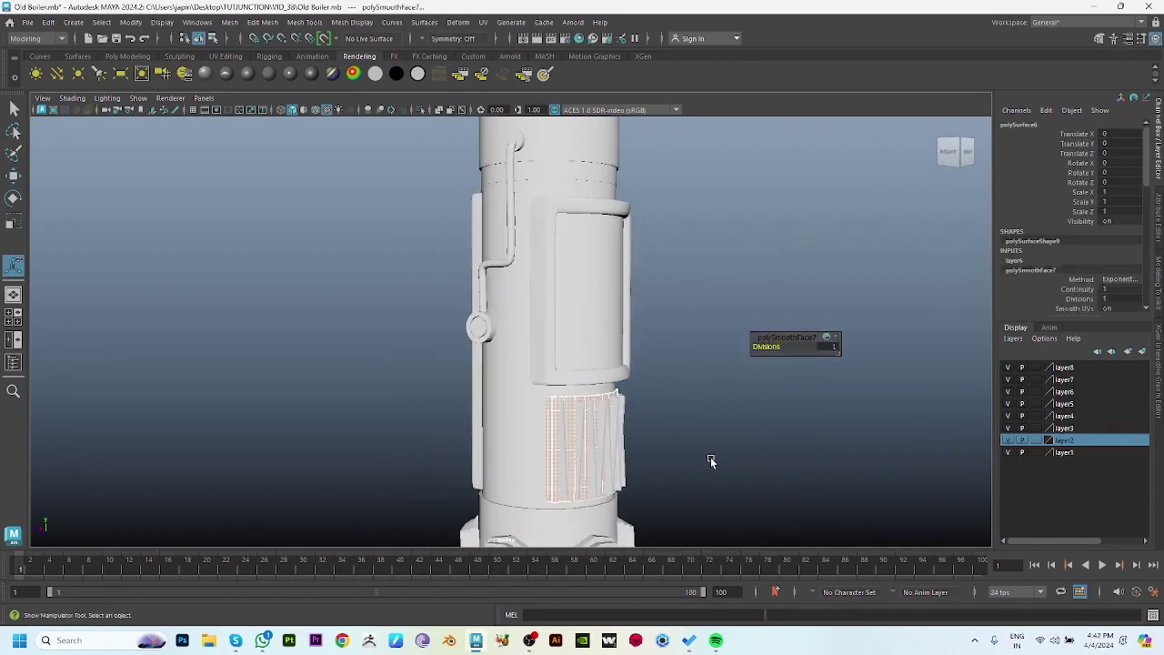
{"action": "left_click", "coordinate": [709, 462]}
{"action": "left_click", "coordinate": [583, 437]}
{"action": "left_click", "coordinate": [626, 453]}
Smooth the pipe and the pipe brackets.
{"action": "left_click_drag", "start_coordinate": [626, 453], "coordinate": [573, 340], "text": "alt"}
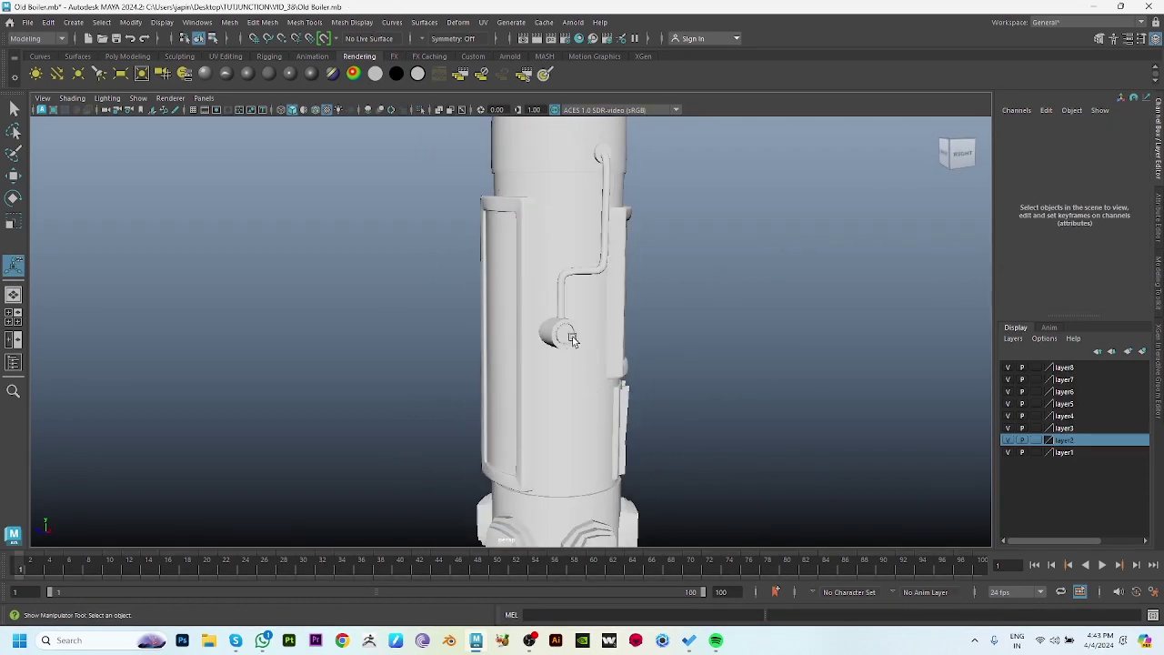
{"action": "left_click", "coordinate": [589, 284]}
{"action": "key", "text": "g"}
{"action": "left_click", "coordinate": [588, 275]}
{"action": "left_click", "coordinate": [795, 380]}
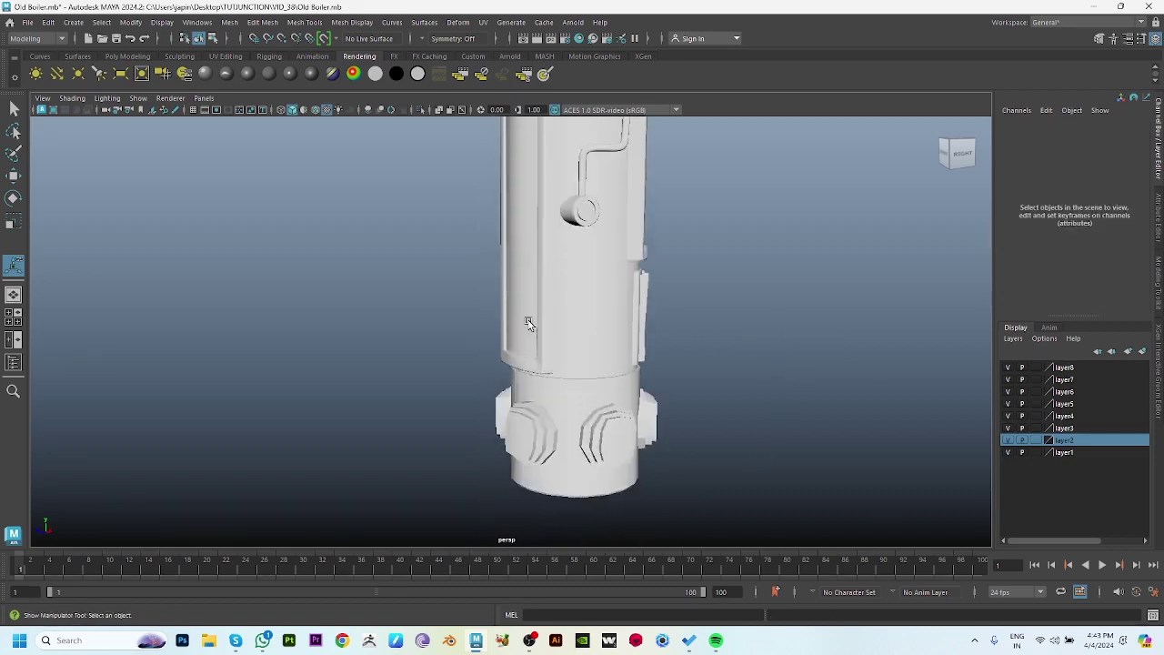
{"action": "left_click_drag", "start_coordinate": [795, 380], "coordinate": [509, 255], "text": "alt"}
{"action": "left_click", "coordinate": [509, 255]}
{"action": "key", "text": "g"}
Smooth the base cylinder and zoom out to view the whole boiler.
{"action": "left_click_drag", "start_coordinate": [548, 324], "coordinate": [641, 338], "text": "alt"}
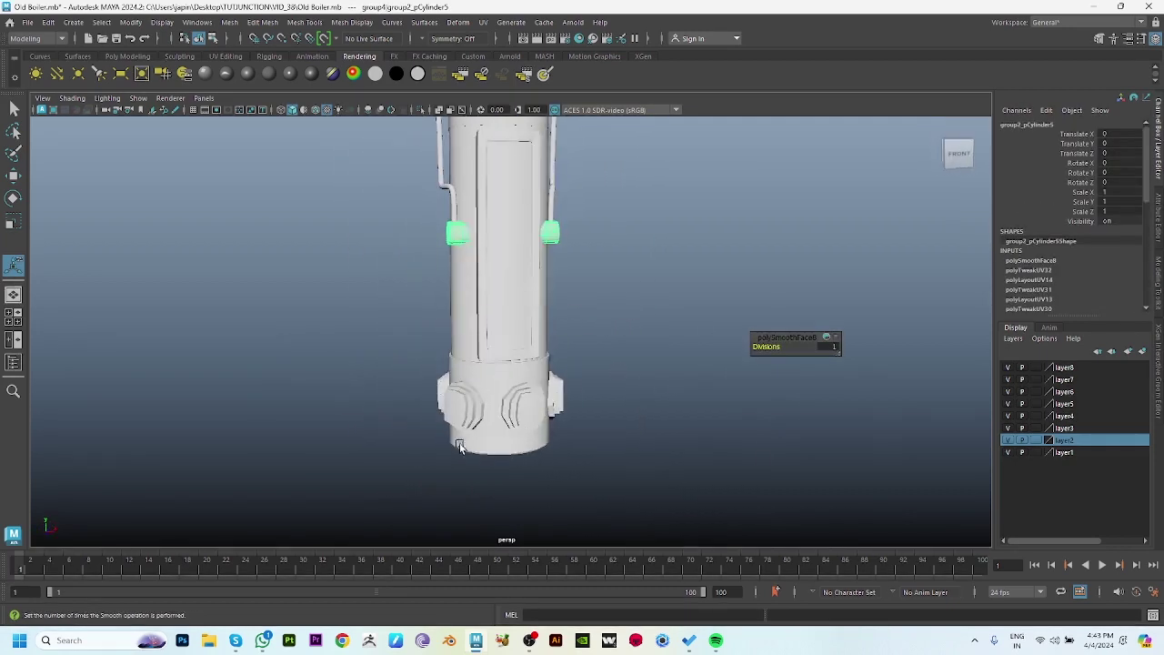
{"action": "left_click", "coordinate": [509, 409]}
{"action": "key", "text": "g"}
{"action": "left_click", "coordinate": [691, 455]}
{"action": "left_click_drag", "start_coordinate": [691, 455], "coordinate": [655, 480], "text": "alt"}
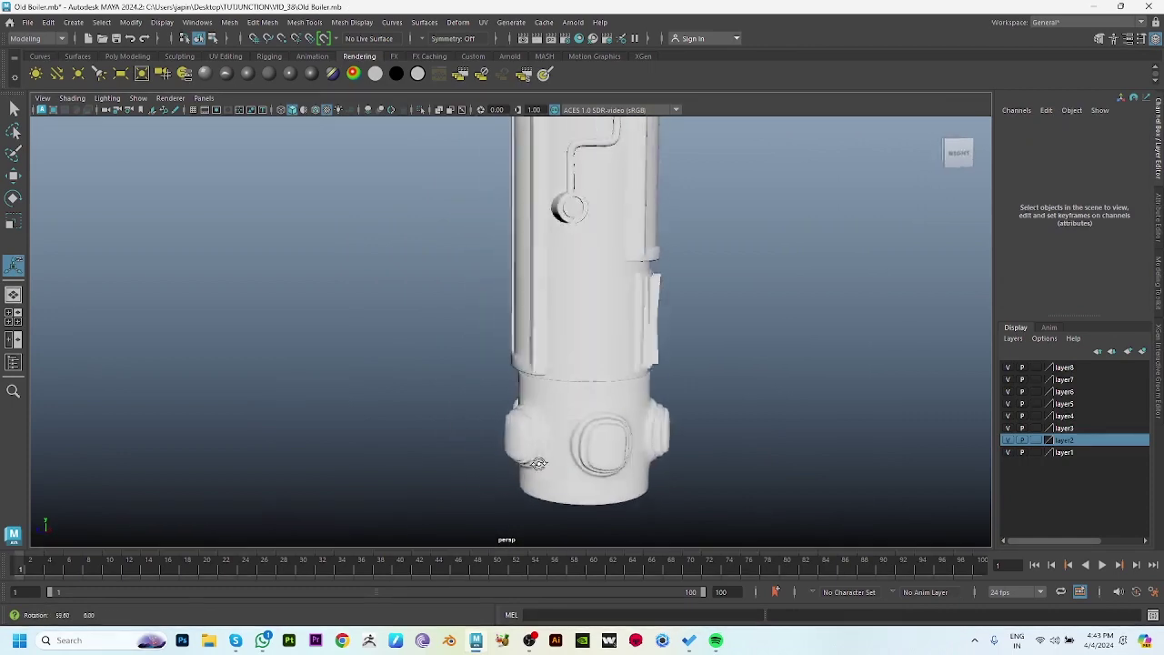
{"action": "right_click_drag", "start_coordinate": [655, 480], "coordinate": [645, 415], "text": "alt"}
{"action": "left_click_drag", "start_coordinate": [645, 416], "coordinate": [471, 278], "text": "alt"}
Export the whole boiler group with File > Export Selection.
{"action": "left_click", "coordinate": [472, 278]}
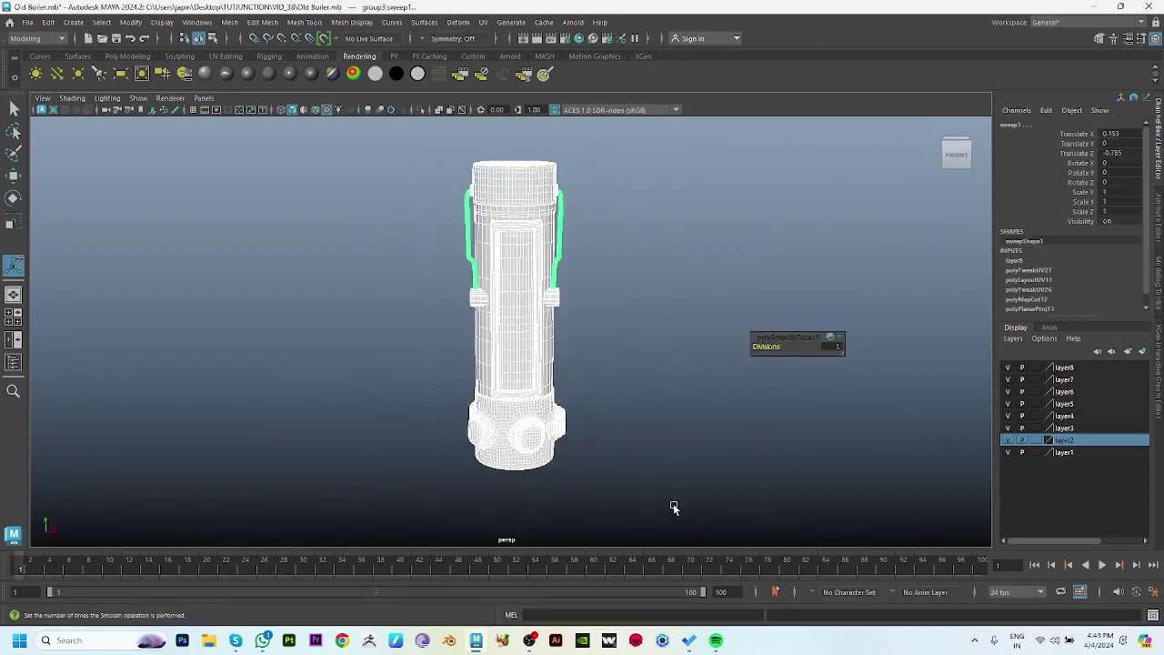
{"action": "key", "text": "w"}
{"action": "left_click", "coordinate": [27, 22]}
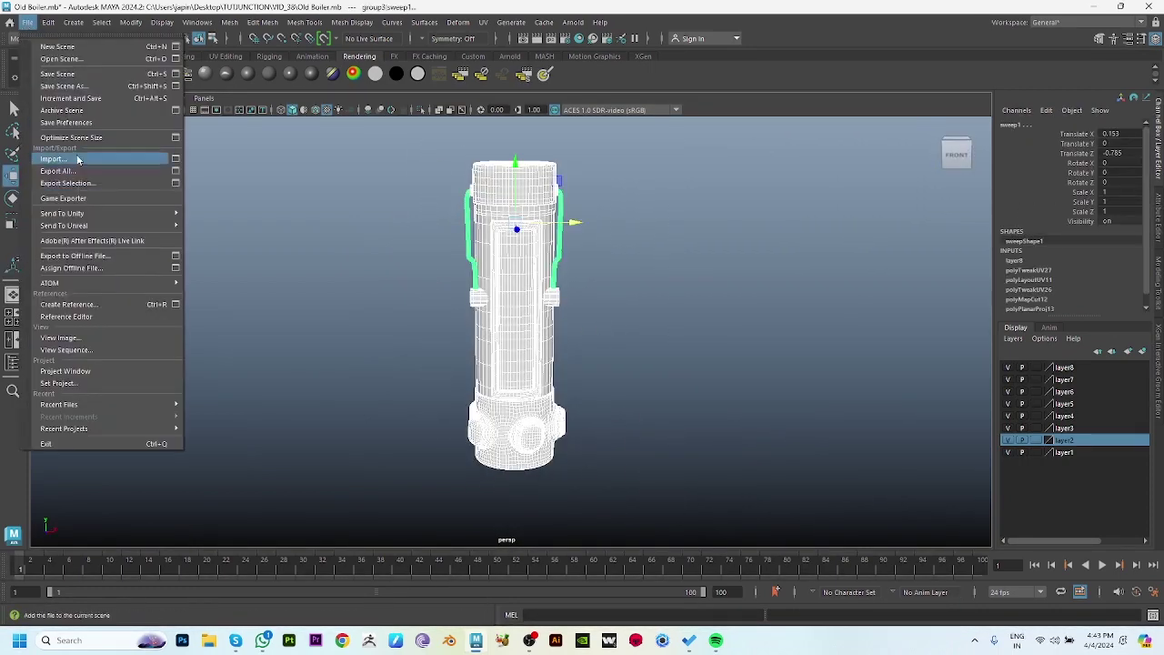
{"action": "left_click", "coordinate": [80, 155]}
Start a new Substance Painter project from Baked_File.fbx, discarding the old project's changes.
{"action": "double_click", "coordinate": [584, 250]}
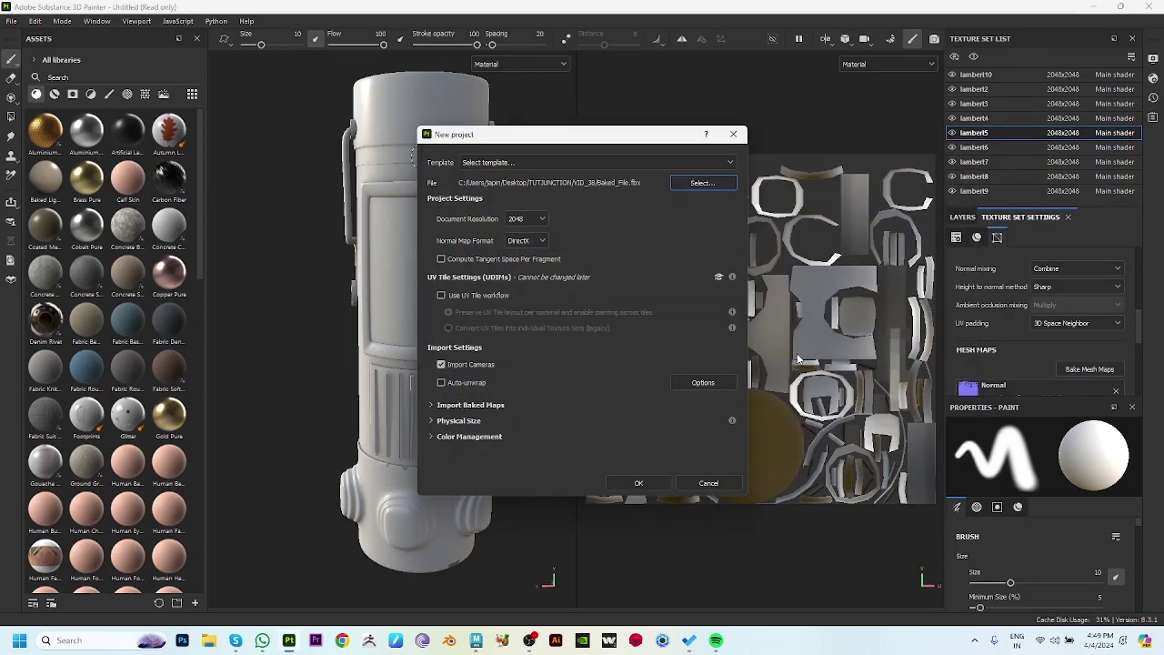
{"action": "left_click", "coordinate": [639, 478]}
{"action": "left_click", "coordinate": [706, 333]}
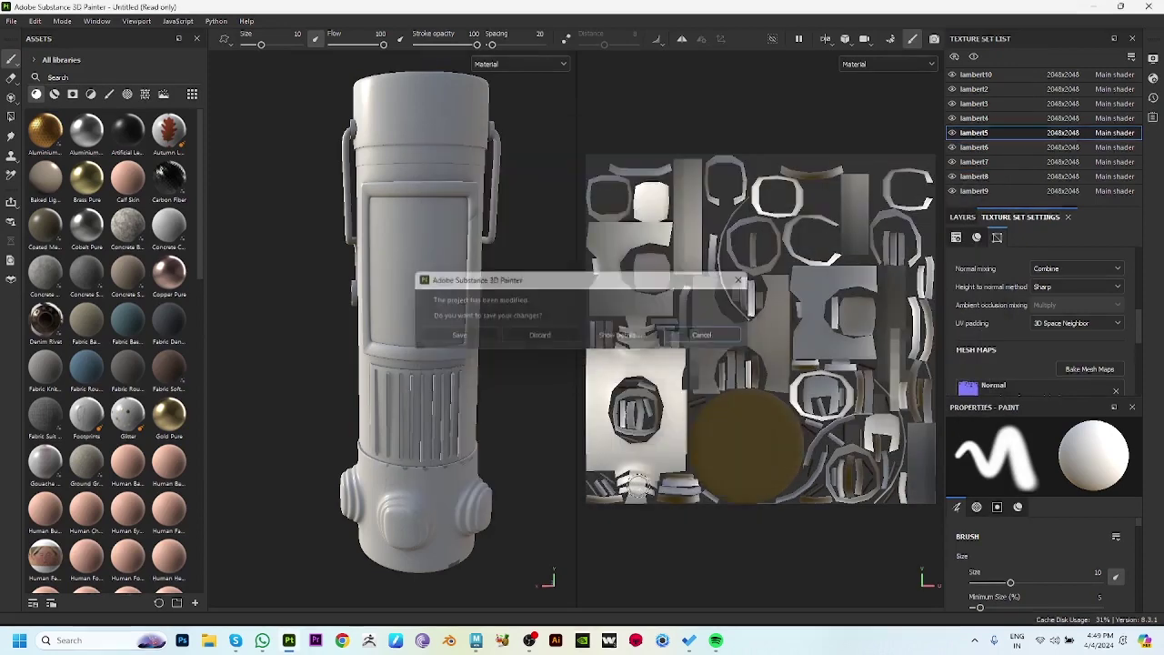
{"action": "left_click", "coordinate": [718, 185]}
{"action": "double_click", "coordinate": [566, 239]}
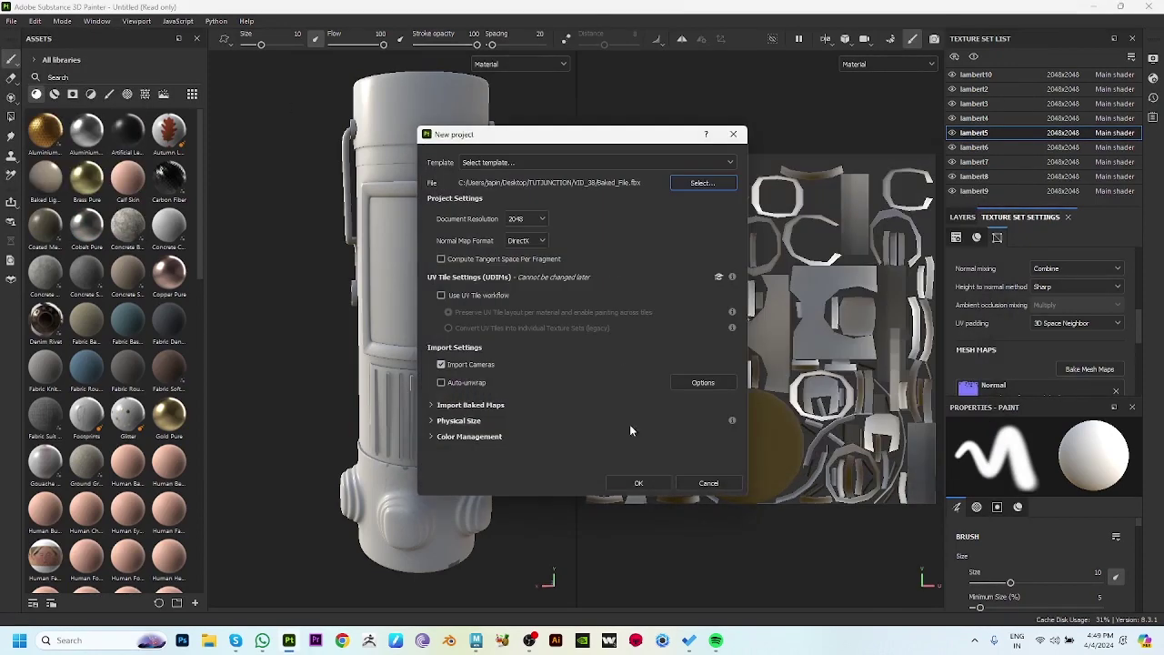
{"action": "left_click", "coordinate": [636, 479]}
{"action": "left_click", "coordinate": [552, 335]}
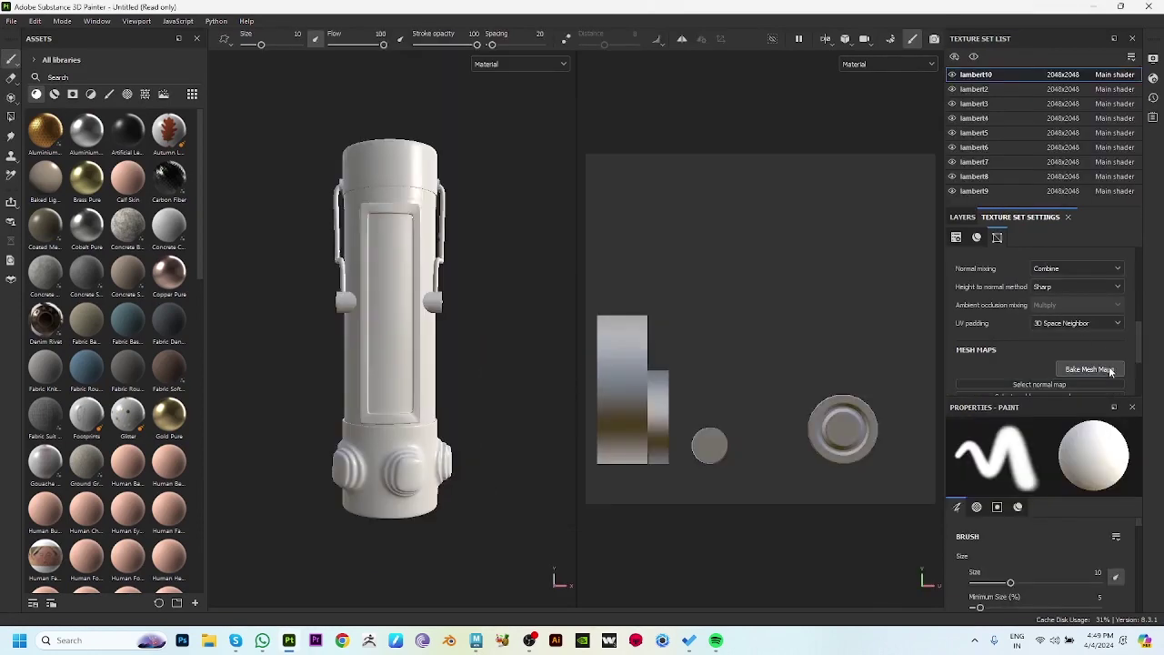
In Bake Mesh Maps, set output size 2048 and Supersampling 4x antialiasing, then bake.
{"action": "left_click", "coordinate": [1102, 369]}
{"action": "left_click", "coordinate": [277, 79]}
{"action": "left_click", "coordinate": [289, 167]}
{"action": "left_click", "coordinate": [400, 364]}
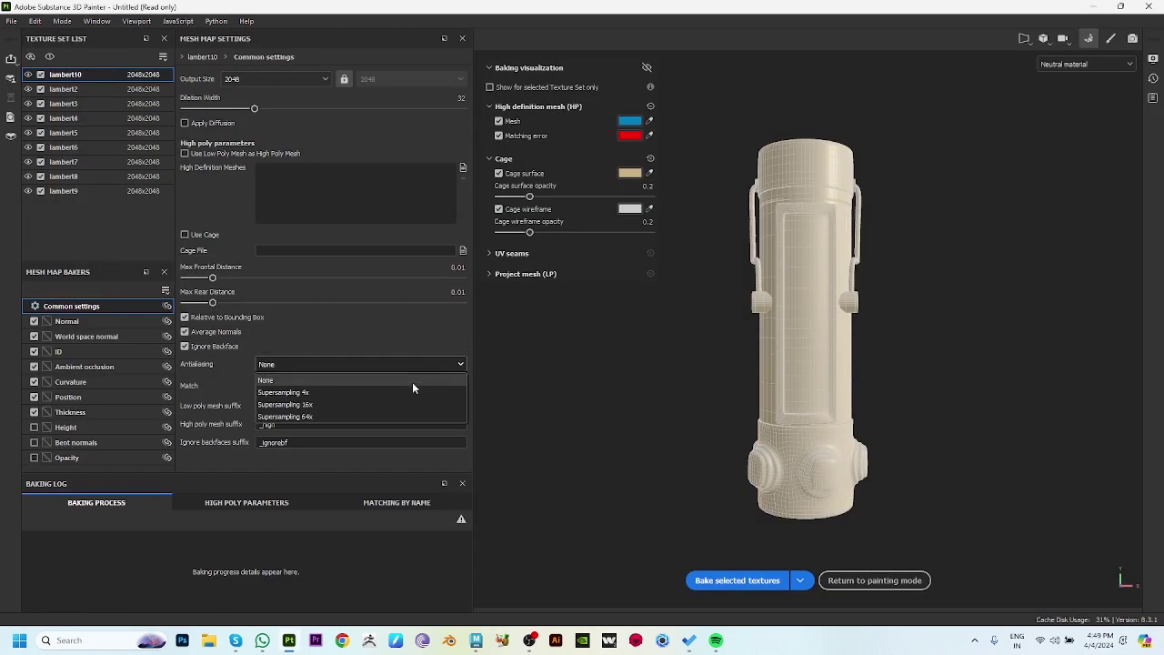
{"action": "left_click", "coordinate": [413, 402]}
{"action": "left_click", "coordinate": [737, 581]}
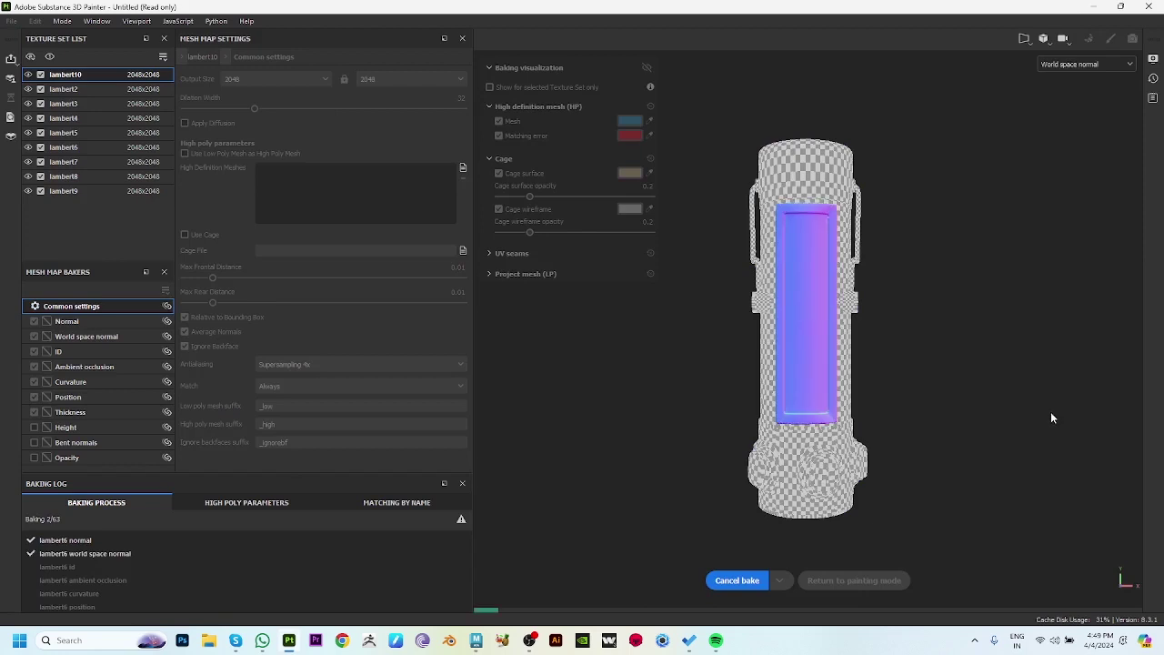
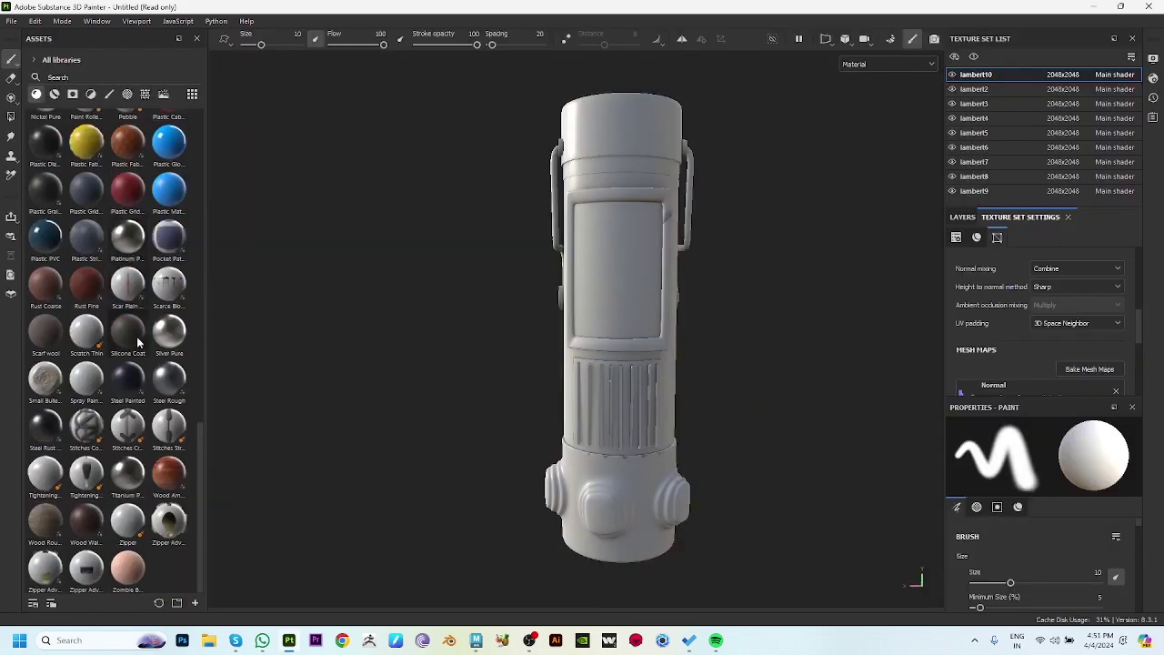
Drag the Bronze Armor material onto the canister's main body and visor frame.
{"action": "scroll", "coordinate": [138, 342], "scroll_direction": "up", "scroll_amount": 10}
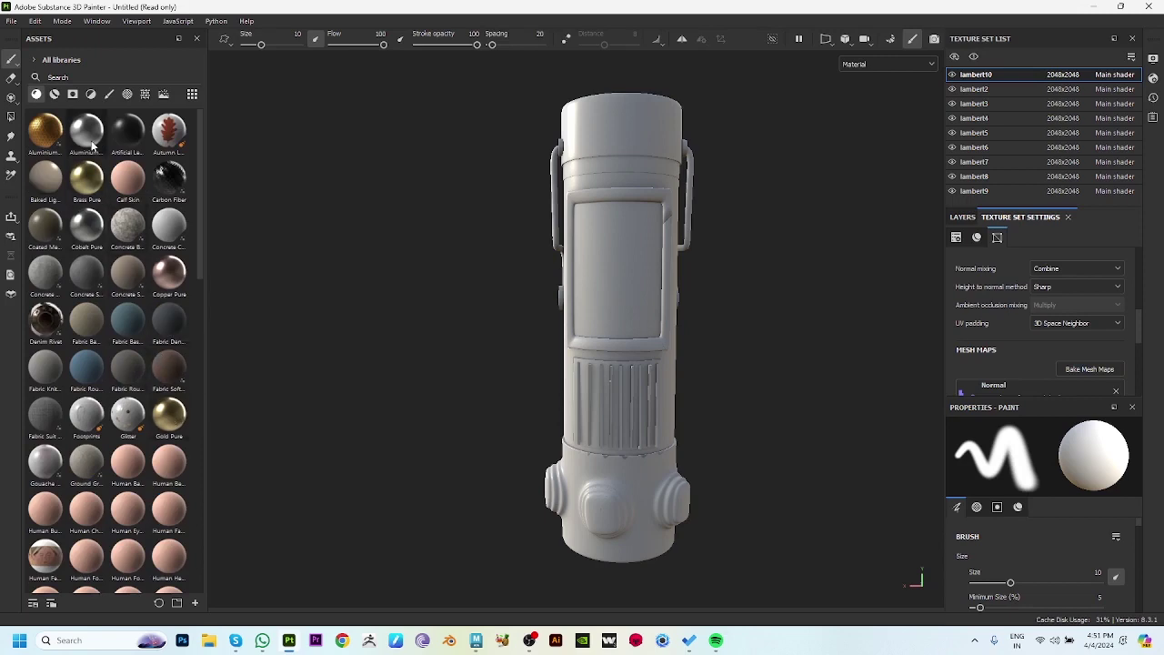
{"action": "left_click_drag", "start_coordinate": [169, 132], "coordinate": [371, 208]}
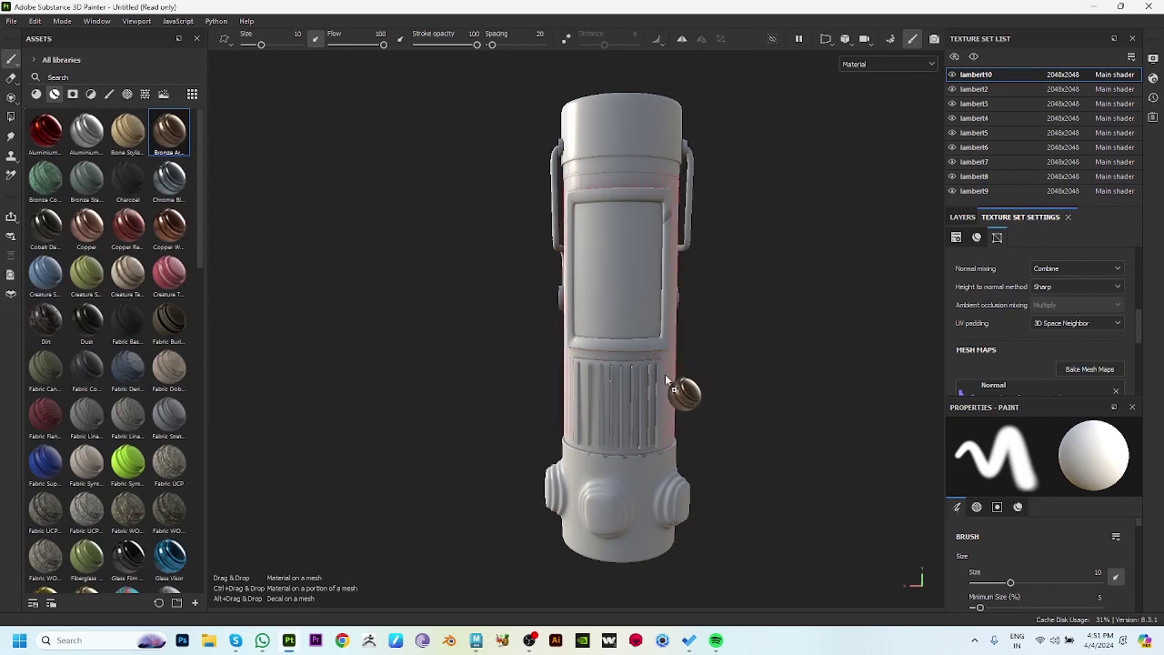
{"action": "left_click_drag", "start_coordinate": [665, 373], "coordinate": [665, 373]}
{"action": "mouse_move", "coordinate": [758, 397]}
{"action": "left_mouse_down", "text": "alt"}
{"action": "mouse_move", "coordinate": [328, 379]}
{"action": "mouse_move", "coordinate": [235, 436]}
{"action": "left_mouse_up", "text": "alt"}
{"action": "left_click_drag", "start_coordinate": [169, 134], "coordinate": [407, 212]}
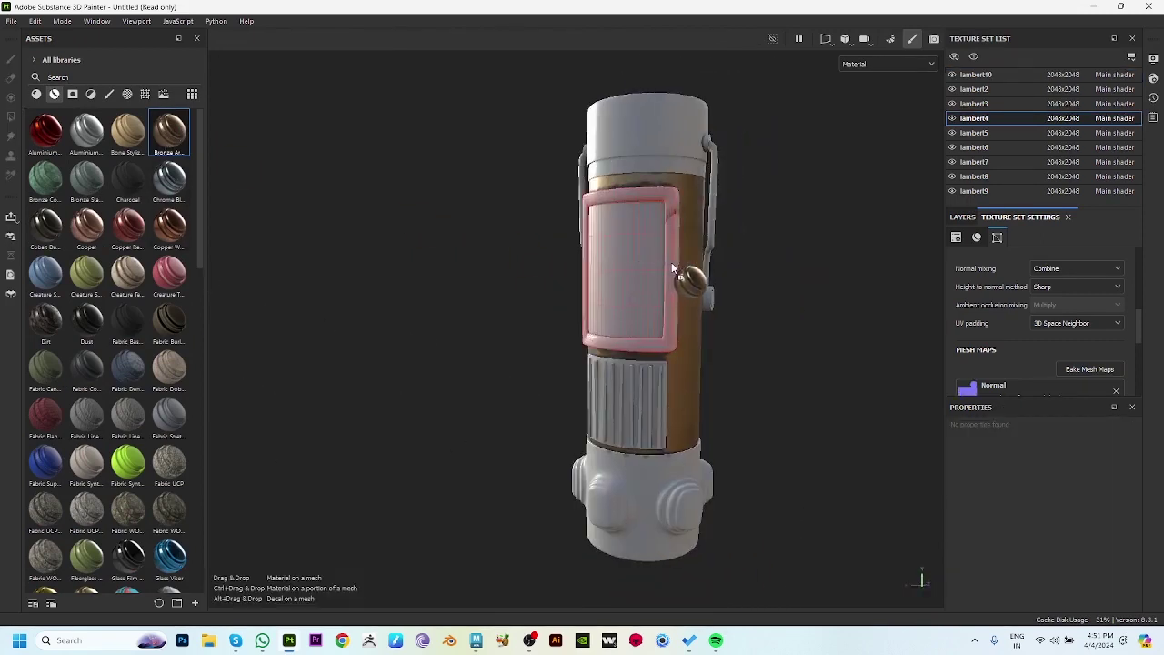
{"action": "left_click_drag", "start_coordinate": [673, 268], "coordinate": [491, 311]}
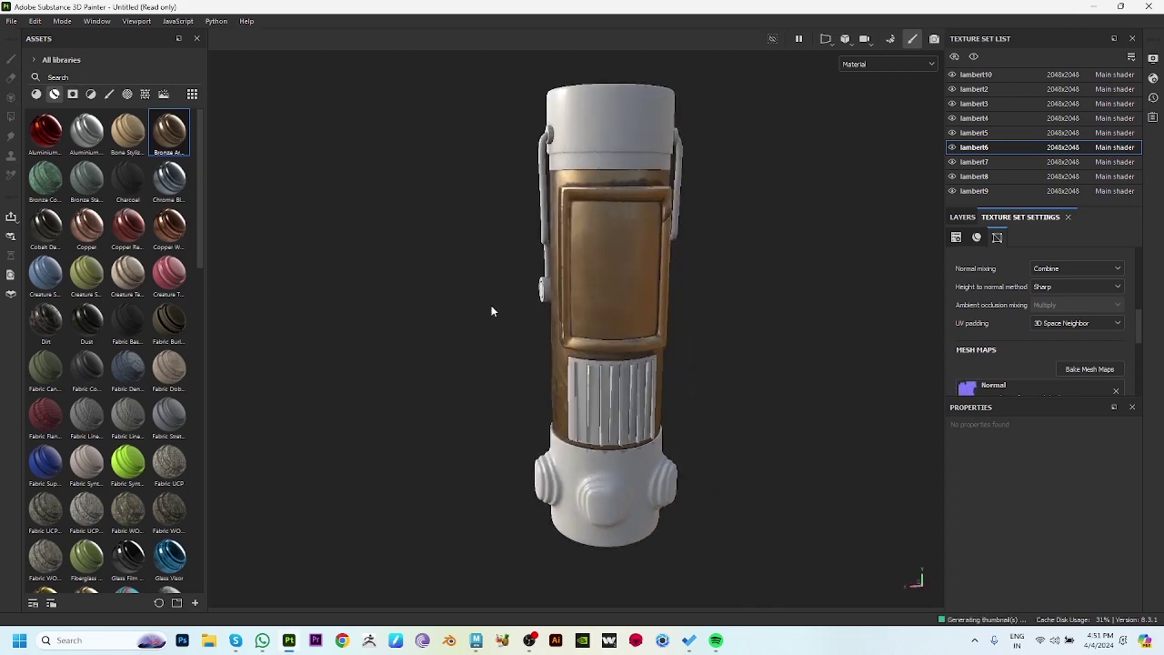
Apply Bronze Armor to the top cap, the base and the grille.
{"action": "left_click_drag", "start_coordinate": [169, 132], "coordinate": [498, 141]}
{"action": "left_click_drag", "start_coordinate": [570, 139], "coordinate": [582, 163]}
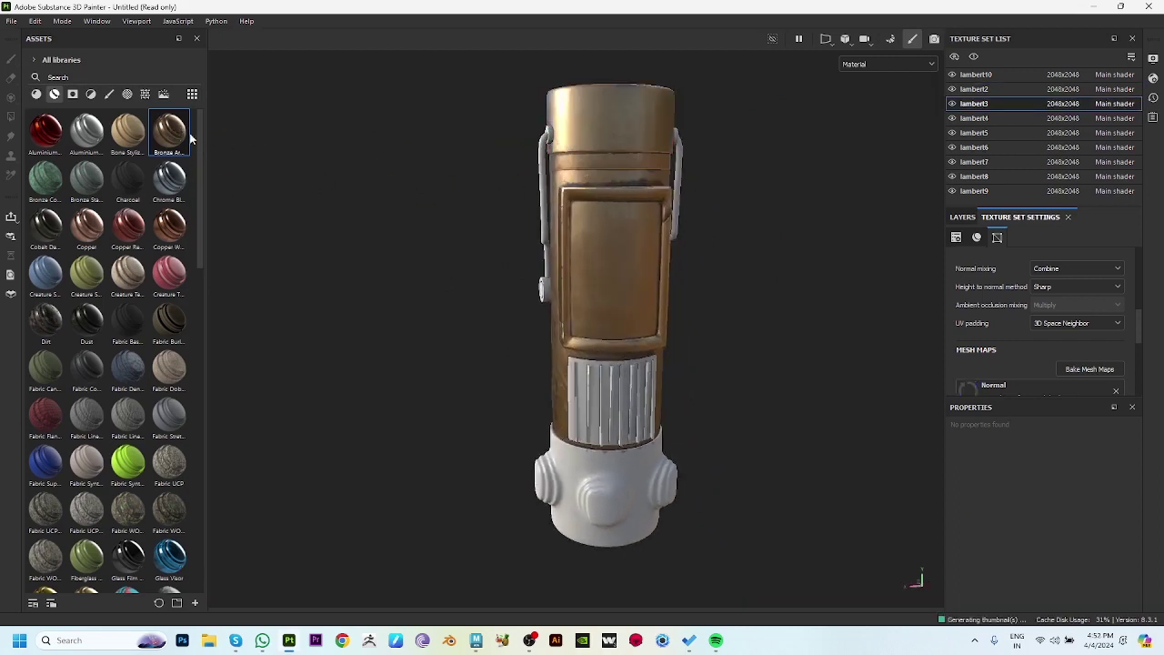
{"action": "left_click_drag", "start_coordinate": [187, 135], "coordinate": [605, 491]}
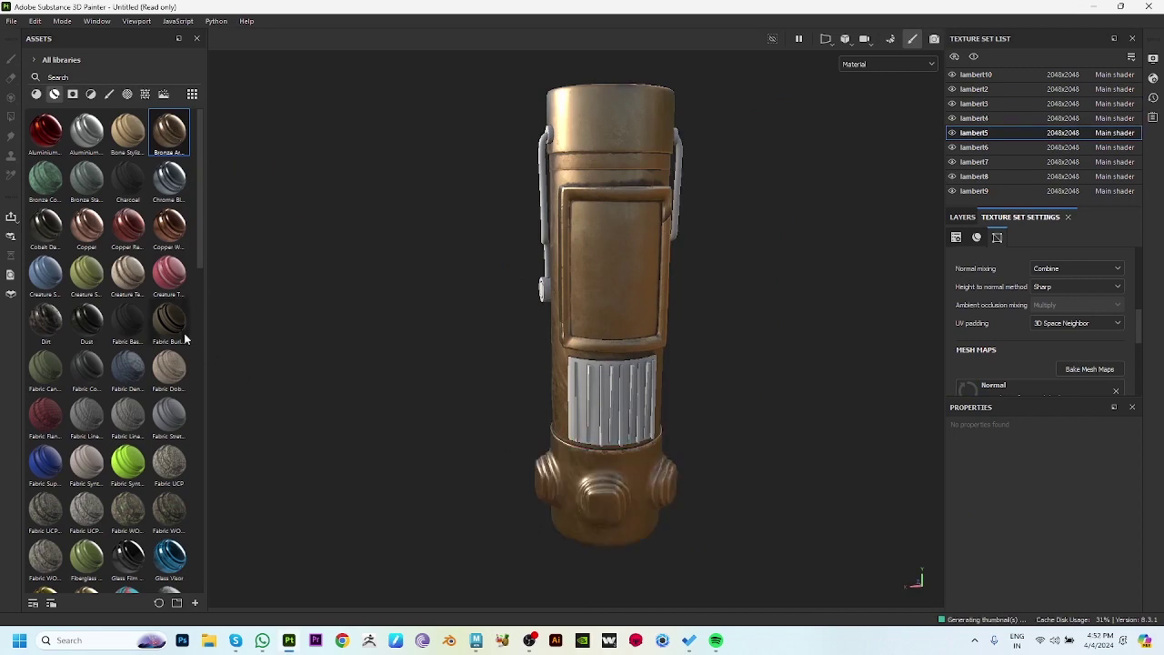
{"action": "mouse_move", "coordinate": [175, 141]}
{"action": "left_mouse_down"}
{"action": "mouse_move", "coordinate": [530, 388]}
{"action": "mouse_move", "coordinate": [585, 386]}
{"action": "left_mouse_up"}
{"action": "mouse_move", "coordinate": [409, 384]}
{"action": "left_mouse_down", "text": "alt"}
{"action": "mouse_move", "coordinate": [623, 332]}
{"action": "mouse_move", "coordinate": [892, 372]}
{"action": "mouse_move", "coordinate": [846, 346]}
{"action": "mouse_move", "coordinate": [436, 367]}
{"action": "mouse_move", "coordinate": [648, 466]}
{"action": "left_mouse_up", "text": "alt"}
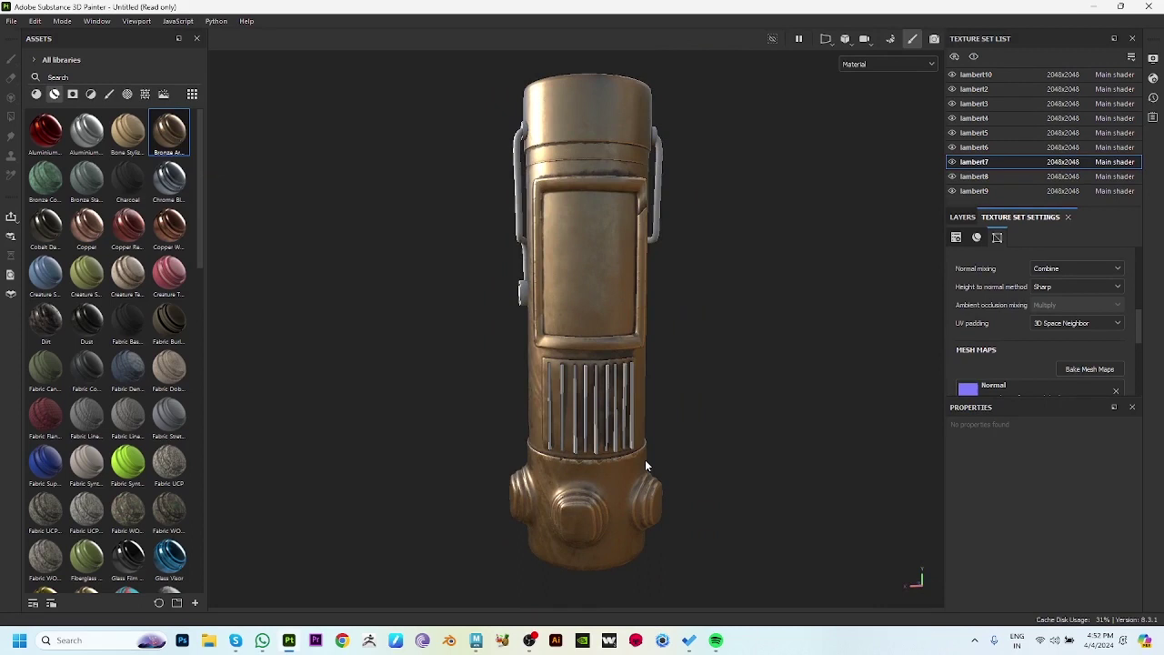
Apply Bronze Armor to the lambert8 grille strips and Copper Red Bleached to the base.
{"action": "scroll", "coordinate": [591, 514], "scroll_direction": "up", "scroll_amount": 3}
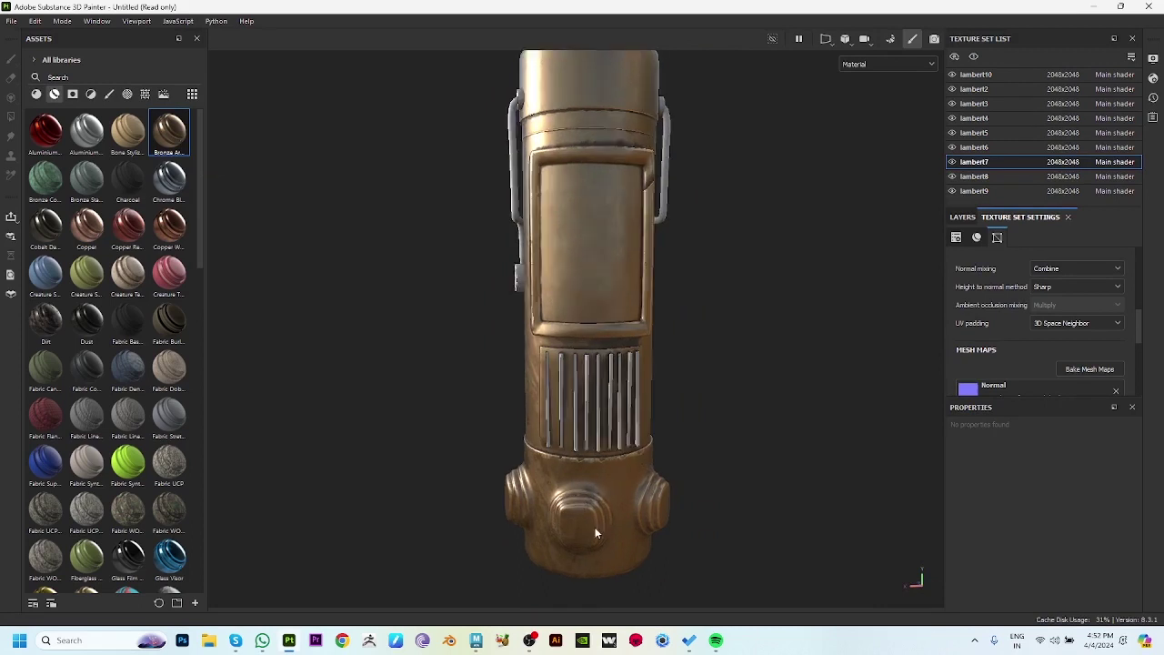
{"action": "scroll", "coordinate": [590, 526], "scroll_direction": "down", "scroll_amount": 1}
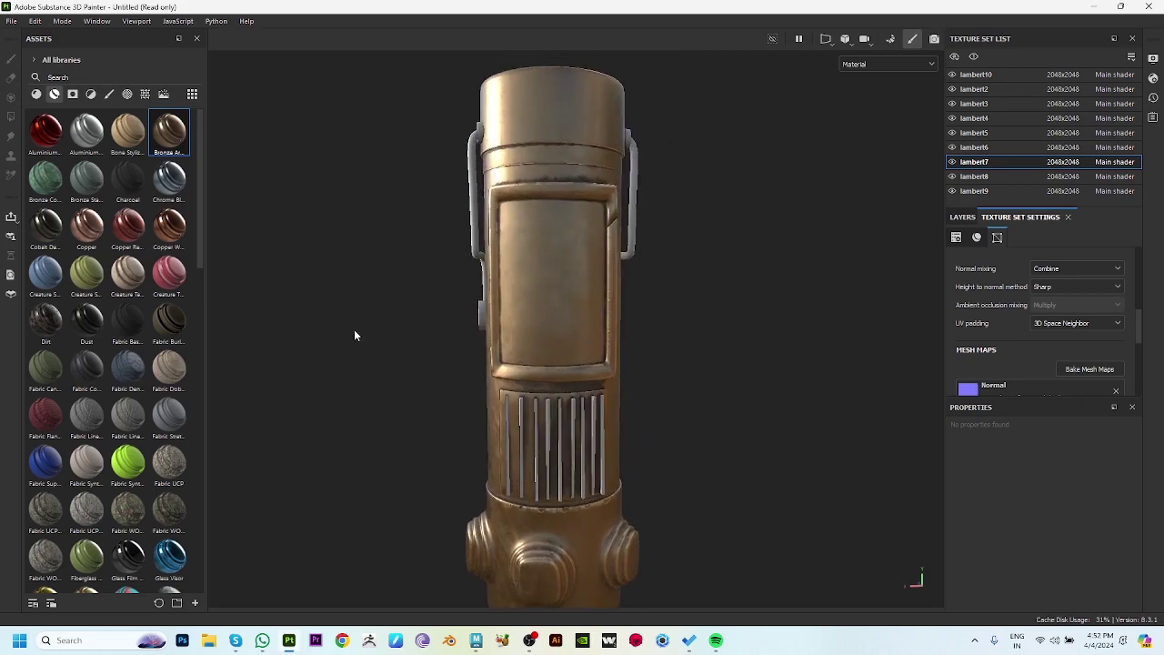
{"action": "left_click_drag", "start_coordinate": [170, 134], "coordinate": [520, 440]}
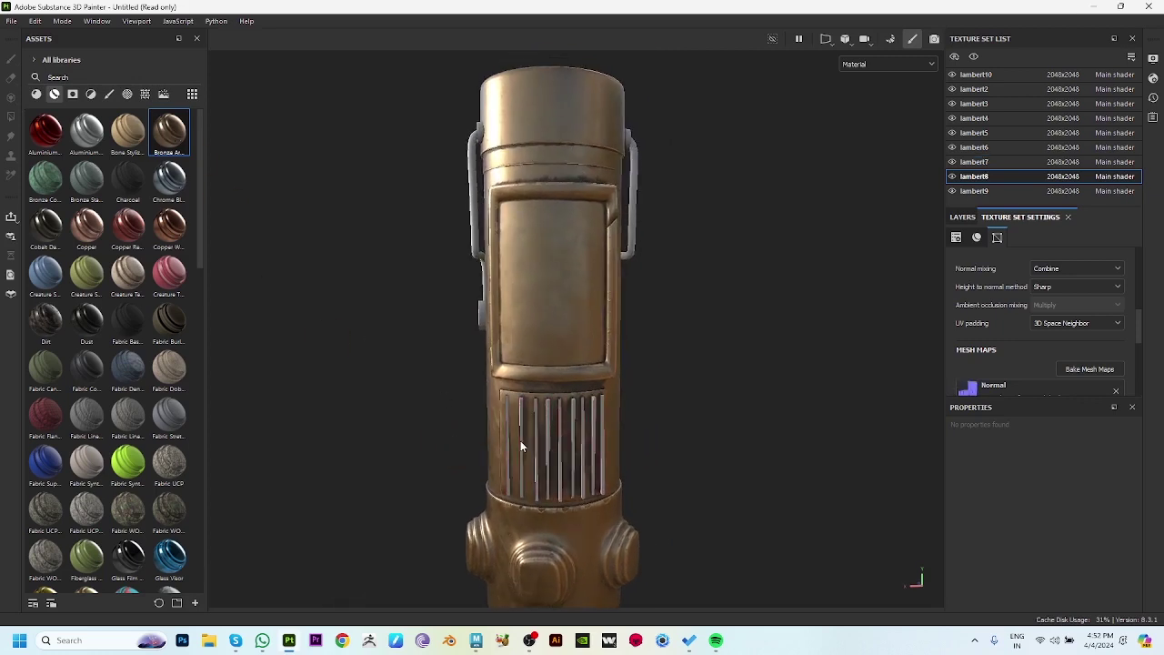
{"action": "mouse_move", "coordinate": [522, 454]}
{"action": "middle_mouse_down", "text": "alt"}
{"action": "mouse_move", "coordinate": [580, 400]}
{"action": "mouse_move", "coordinate": [580, 264]}
{"action": "middle_mouse_up", "text": "alt"}
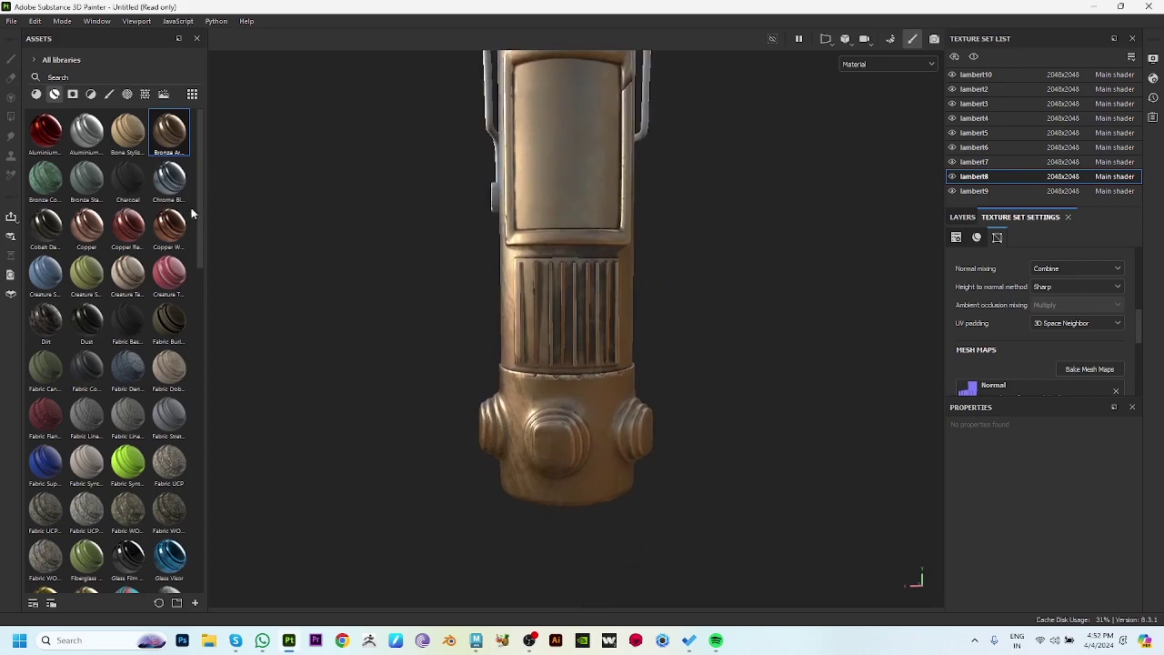
{"action": "left_click_drag", "start_coordinate": [129, 226], "coordinate": [553, 490]}
Mask the Copper Red Bleached layer with the Dirt Ground smart mask.
{"action": "left_click", "coordinate": [73, 94]}
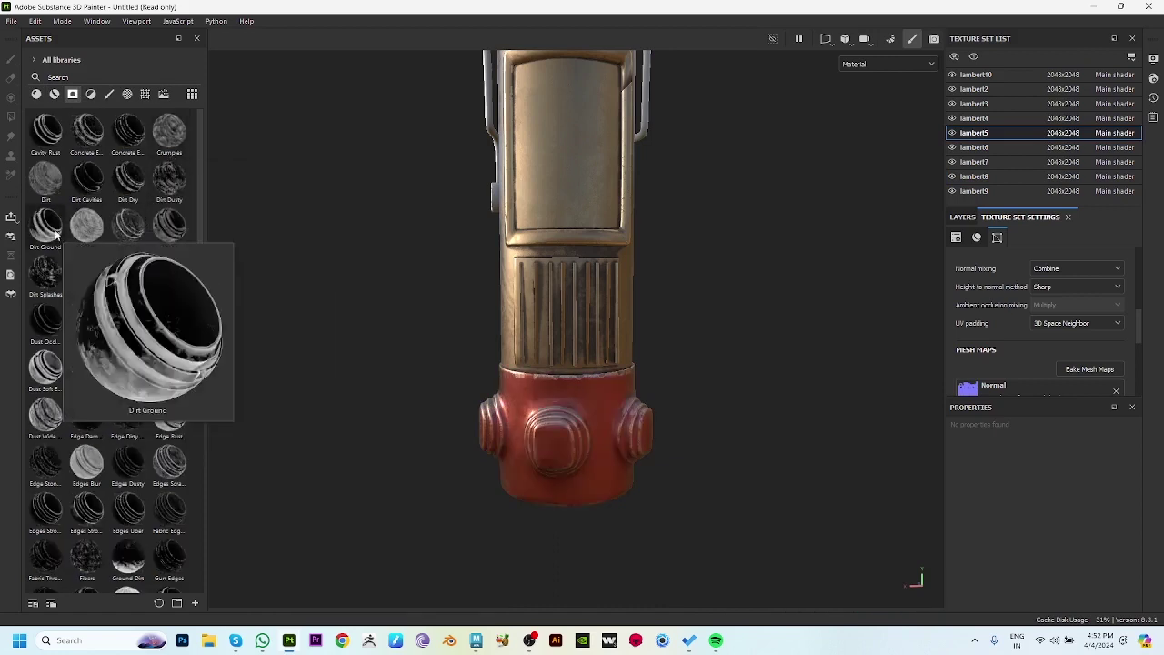
{"action": "mouse_move", "coordinate": [46, 224]}
{"action": "left_mouse_down"}
{"action": "mouse_move", "coordinate": [1055, 247]}
{"action": "mouse_move", "coordinate": [924, 255]}
{"action": "left_mouse_up"}
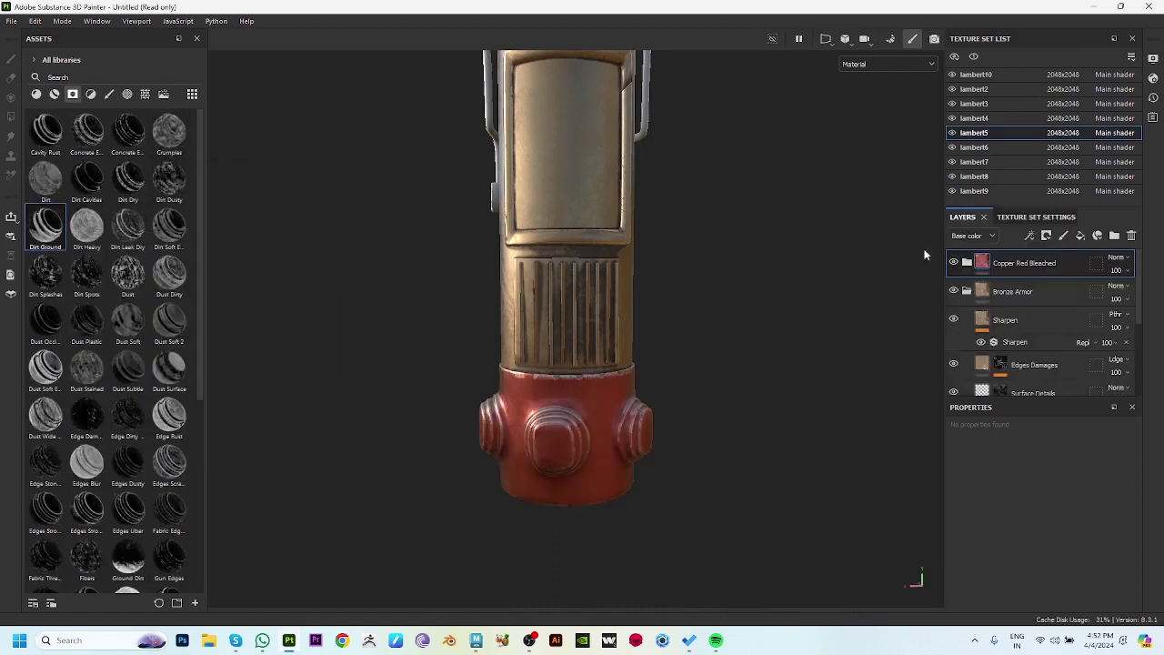
{"action": "left_click_drag", "start_coordinate": [56, 233], "coordinate": [1022, 268]}
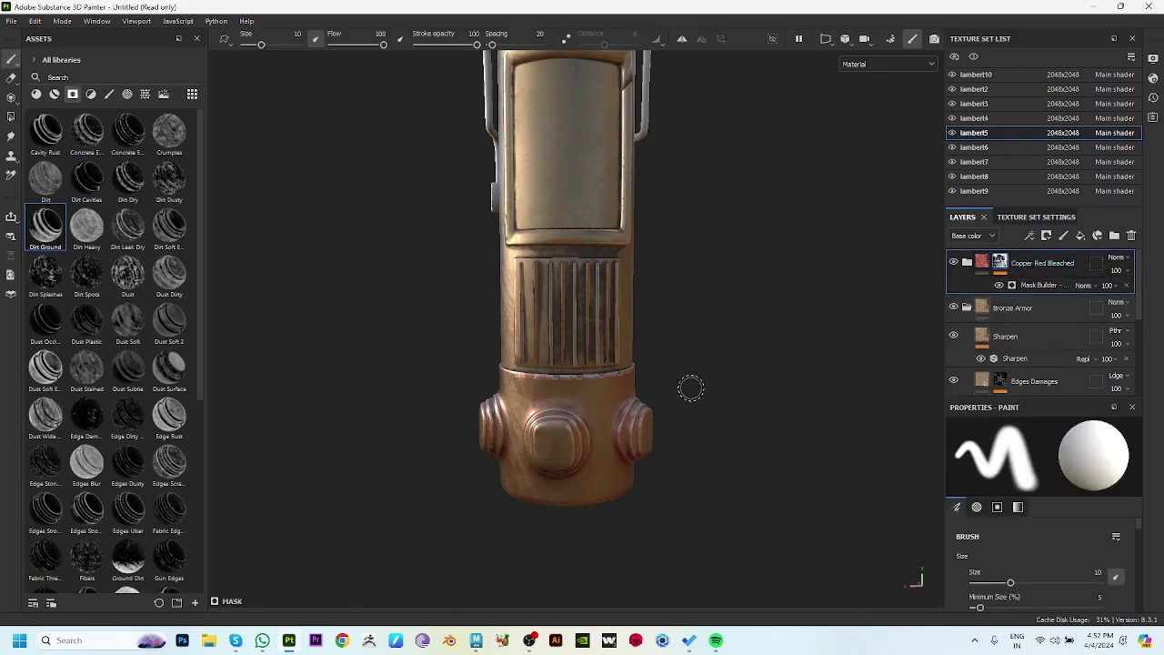
{"action": "left_click_drag", "start_coordinate": [692, 387], "coordinate": [801, 392], "text": "alt"}
Set the Base Metal base colour to dark brown 4A4135 by sampling it from the model.
{"action": "left_click", "coordinate": [968, 264]}
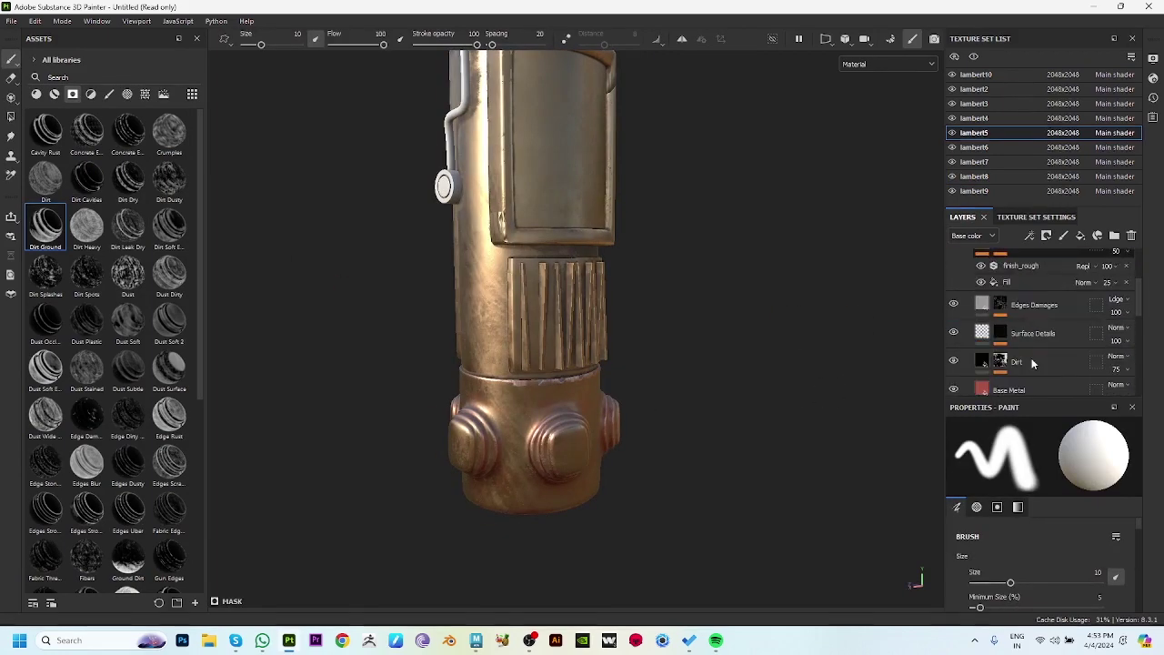
{"action": "scroll", "coordinate": [980, 309], "scroll_direction": "down", "scroll_amount": 2}
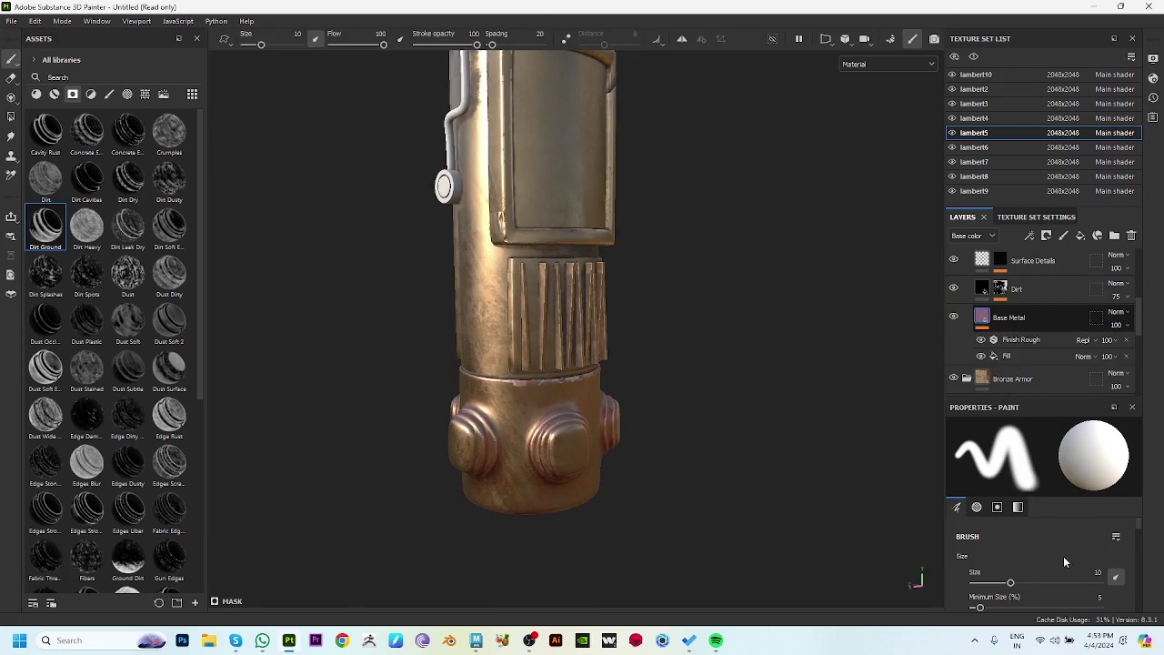
{"action": "scroll", "coordinate": [1061, 551], "scroll_direction": "down", "scroll_amount": 2}
{"action": "left_click", "coordinate": [1055, 533]}
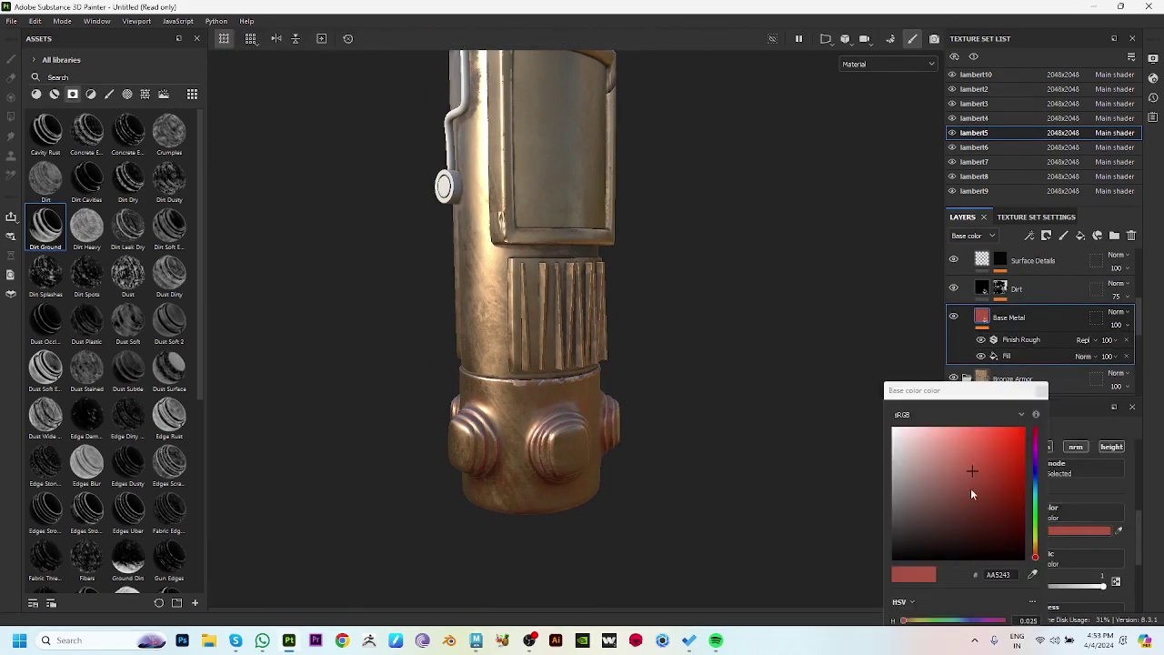
{"action": "left_click_drag", "start_coordinate": [971, 488], "coordinate": [957, 472]}
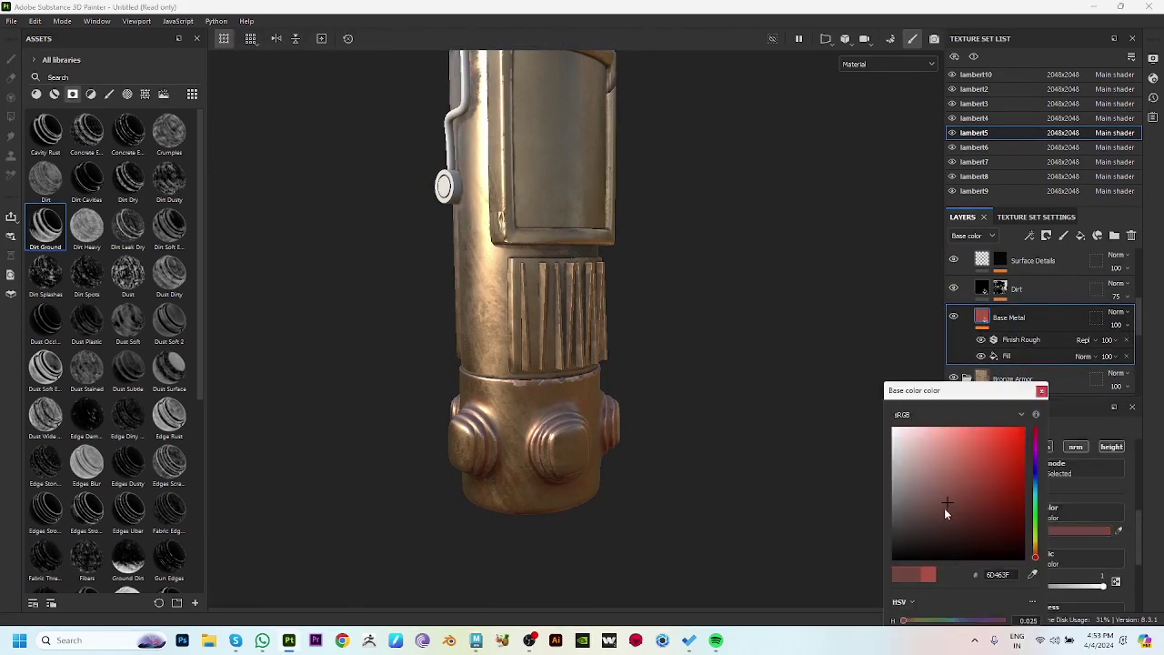
{"action": "left_click", "coordinate": [1120, 532]}
{"action": "left_click", "coordinate": [596, 281]}
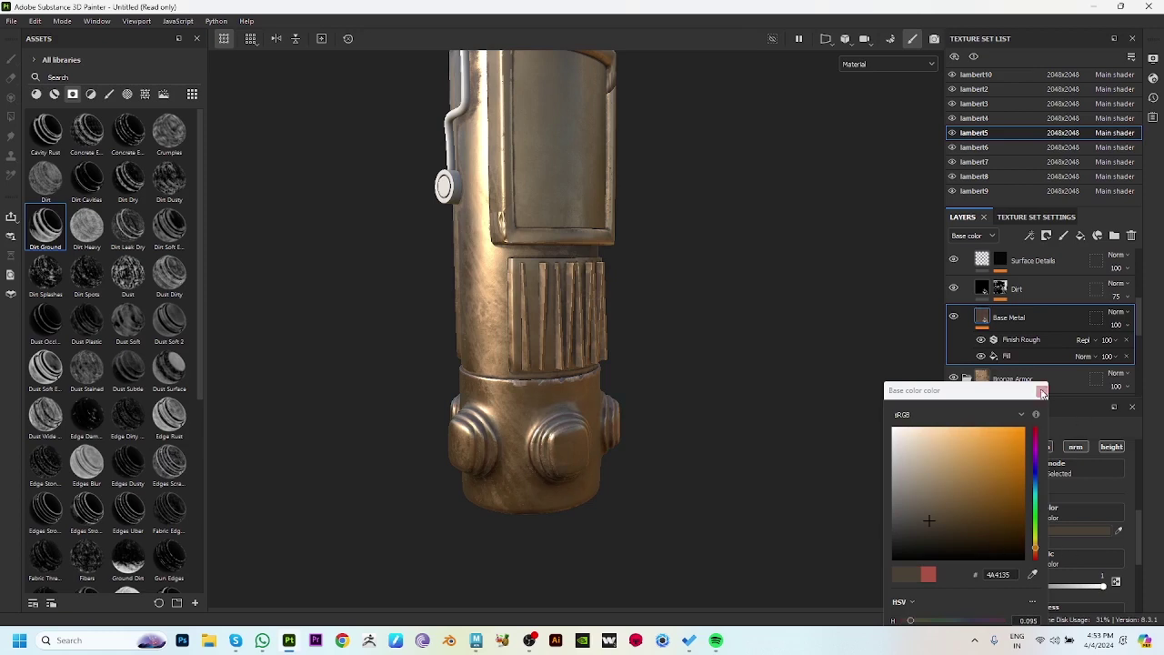
{"action": "left_click", "coordinate": [1060, 465]}
{"action": "left_click", "coordinate": [1023, 340]}
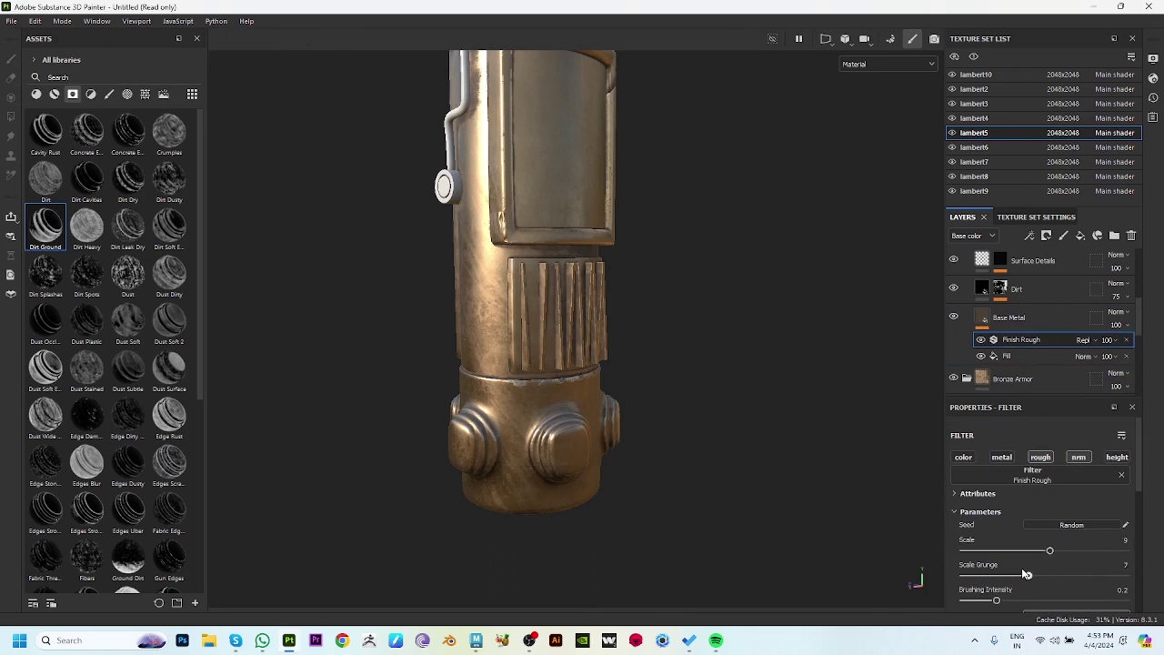
Inspect the finish_rough filter settings under the Sun Bleach fill layer.
{"action": "mouse_move", "coordinate": [774, 496]}
{"action": "left_mouse_down", "text": "alt"}
{"action": "mouse_move", "coordinate": [761, 486]}
{"action": "mouse_move", "coordinate": [789, 487]}
{"action": "left_mouse_up", "text": "alt"}
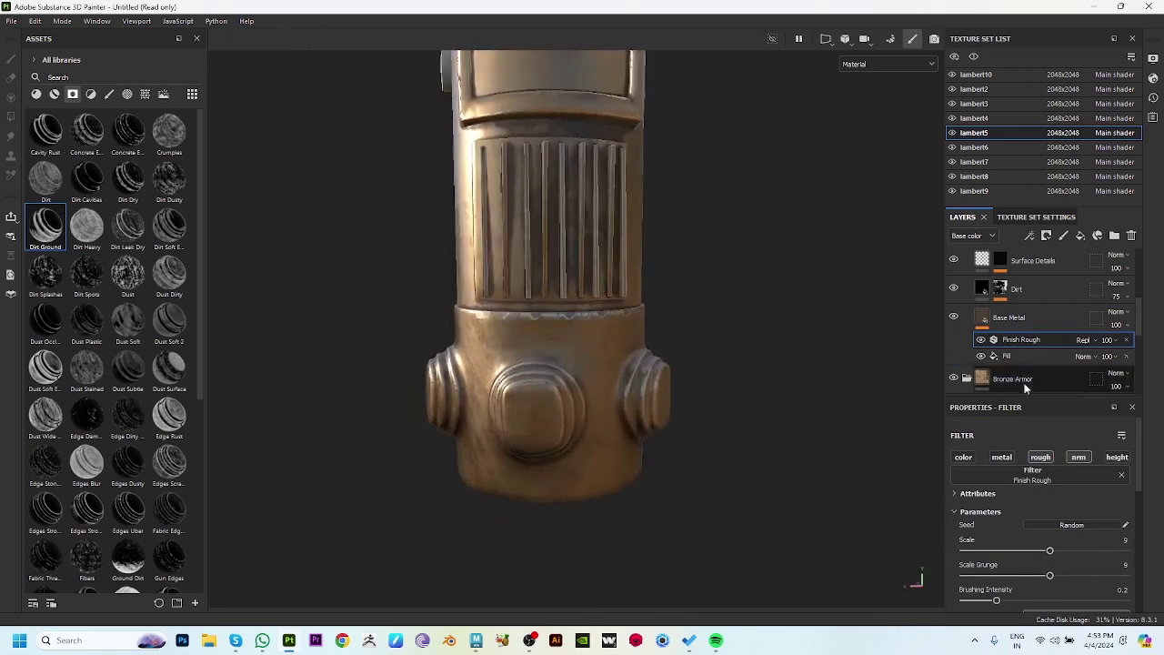
{"action": "scroll", "coordinate": [995, 524], "scroll_direction": "down", "scroll_amount": 2}
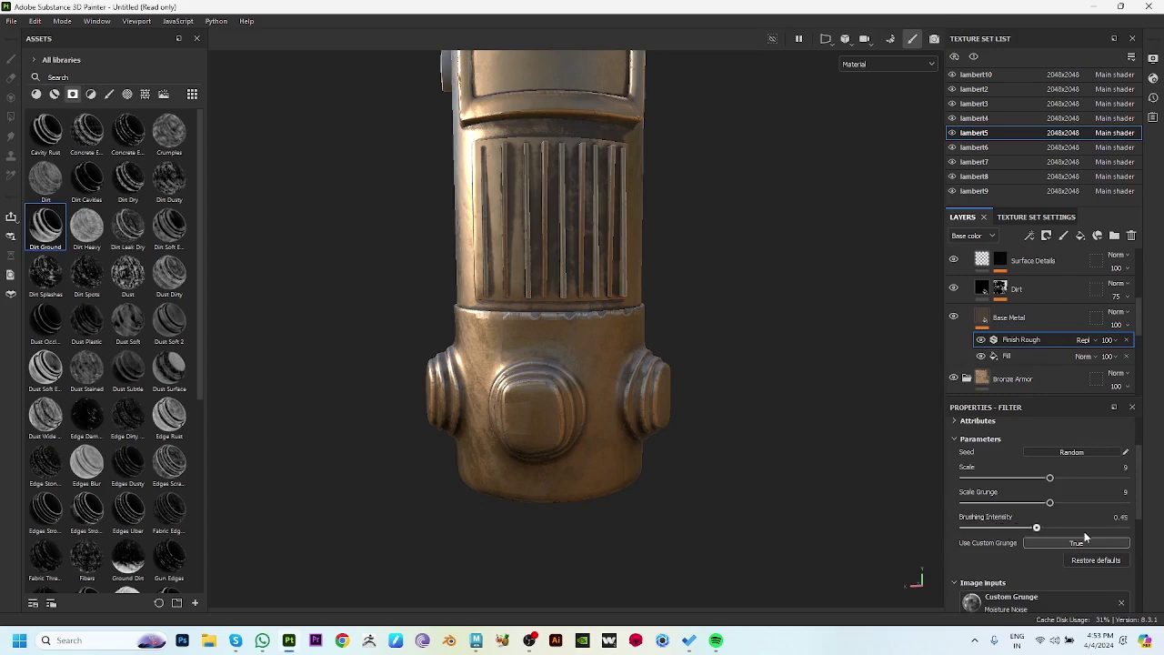
{"action": "left_click_drag", "start_coordinate": [750, 412], "coordinate": [571, 400], "text": "alt"}
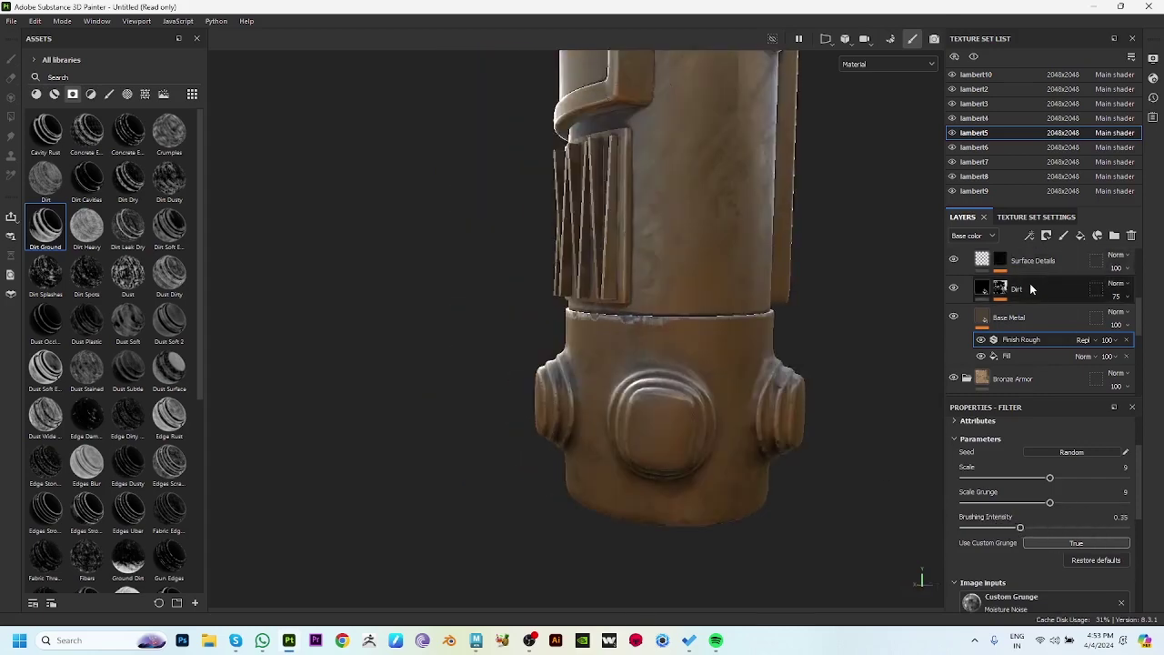
{"action": "scroll", "coordinate": [1029, 286], "scroll_direction": "up", "scroll_amount": 3}
{"action": "left_click", "coordinate": [1043, 305]}
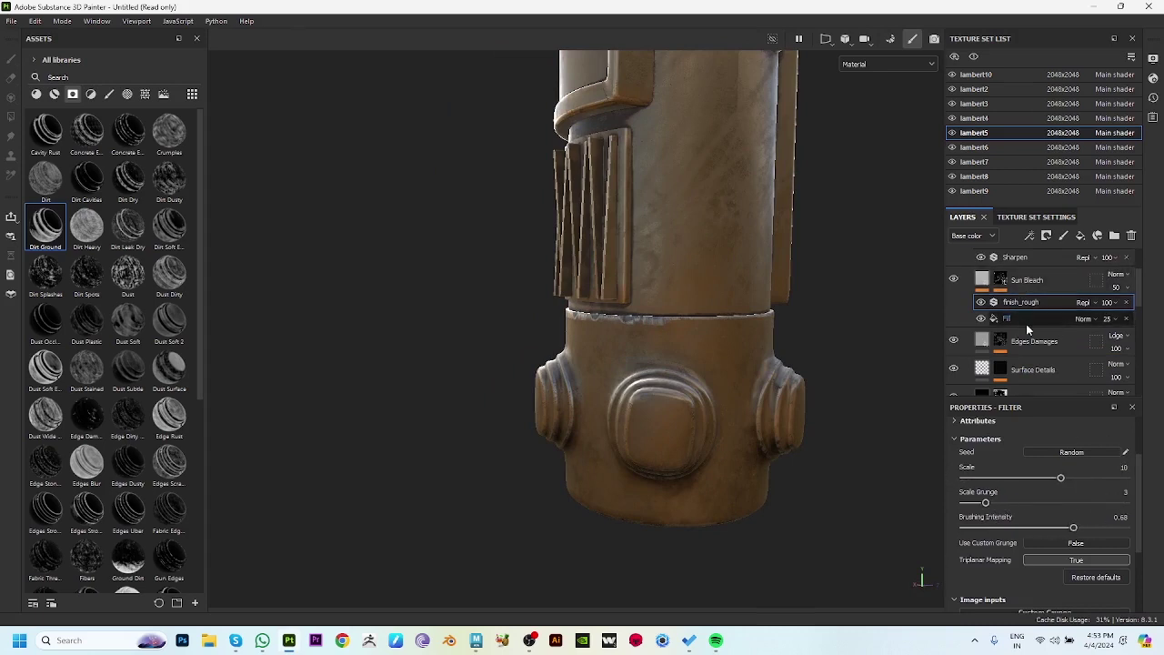
{"action": "left_click", "coordinate": [1055, 318]}
{"action": "scroll", "coordinate": [1051, 300], "scroll_direction": "up", "scroll_amount": 1}
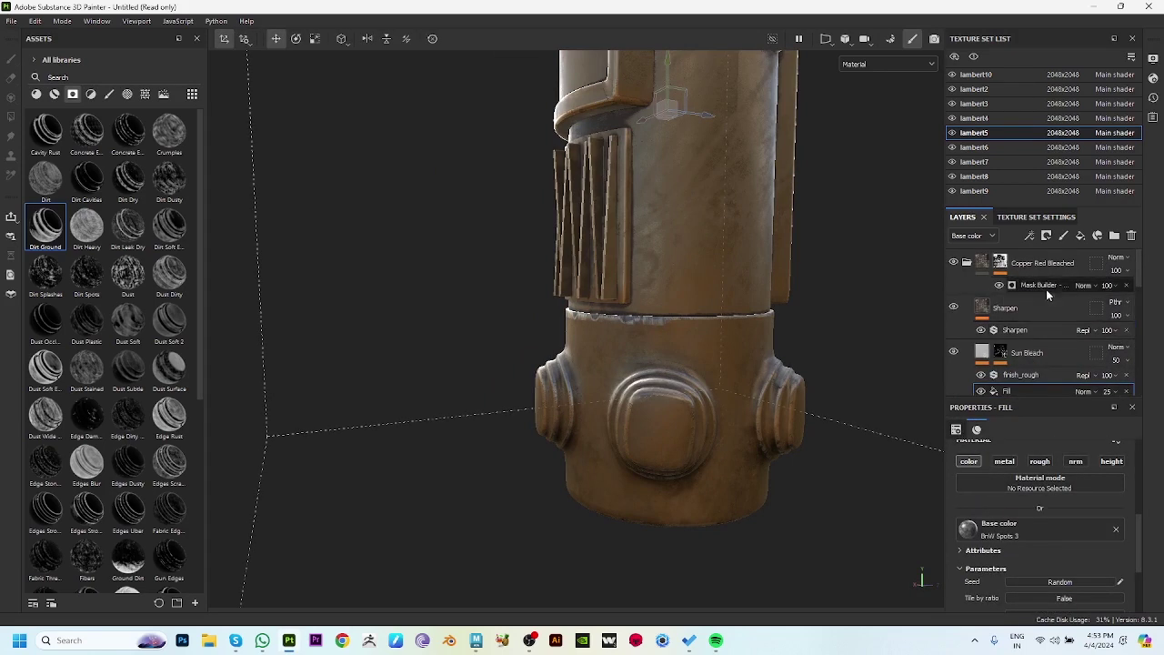
Raise the Copper Red Bleached Mask Builder level to 0.77.
{"action": "left_click", "coordinate": [1042, 285]}
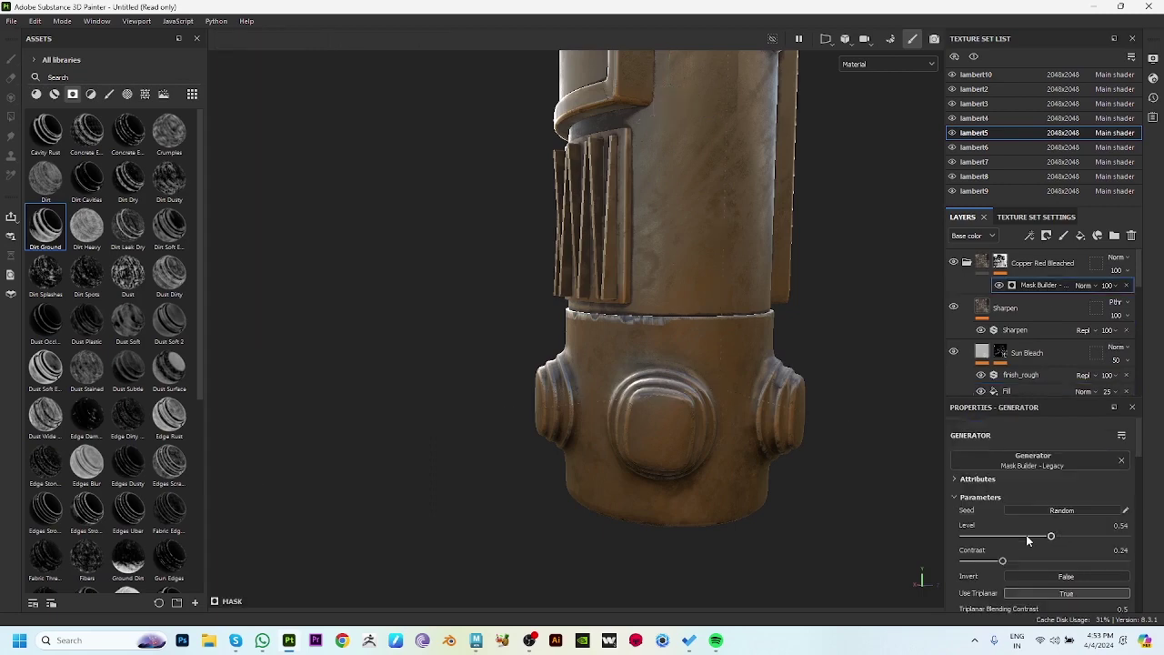
{"action": "left_click_drag", "start_coordinate": [1051, 542], "coordinate": [1088, 541]}
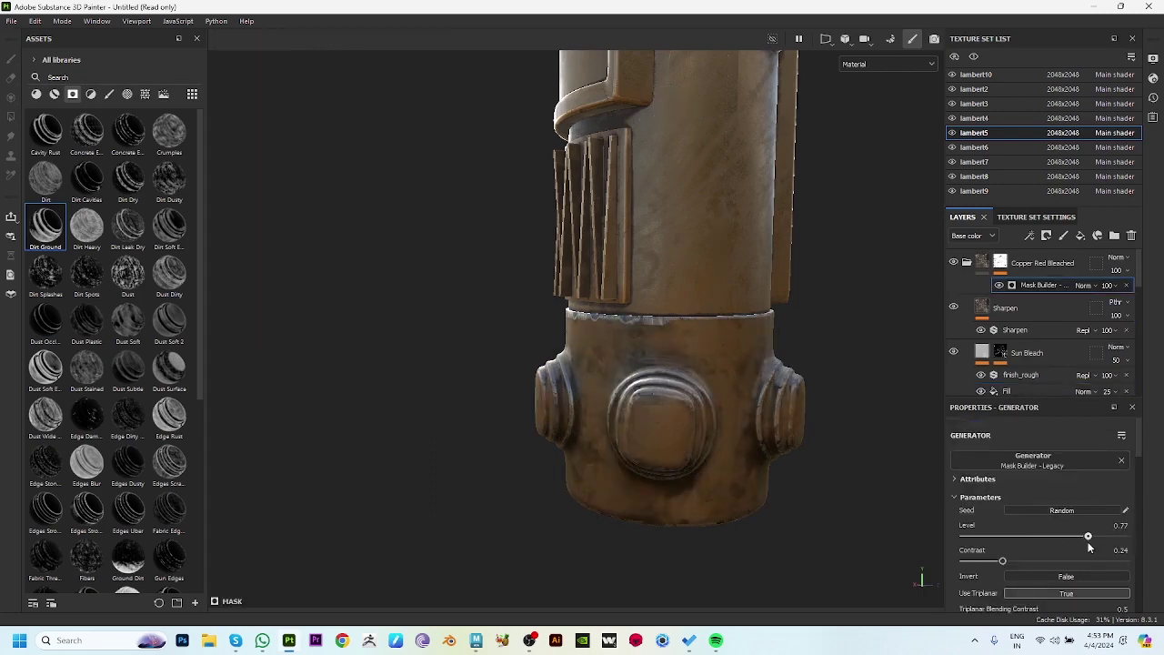
{"action": "left_click_drag", "start_coordinate": [773, 473], "coordinate": [761, 472], "text": "alt"}
{"action": "scroll", "coordinate": [761, 472], "scroll_direction": "down", "scroll_amount": 5}
{"action": "left_click_drag", "start_coordinate": [312, 340], "coordinate": [743, 441], "text": "alt"}
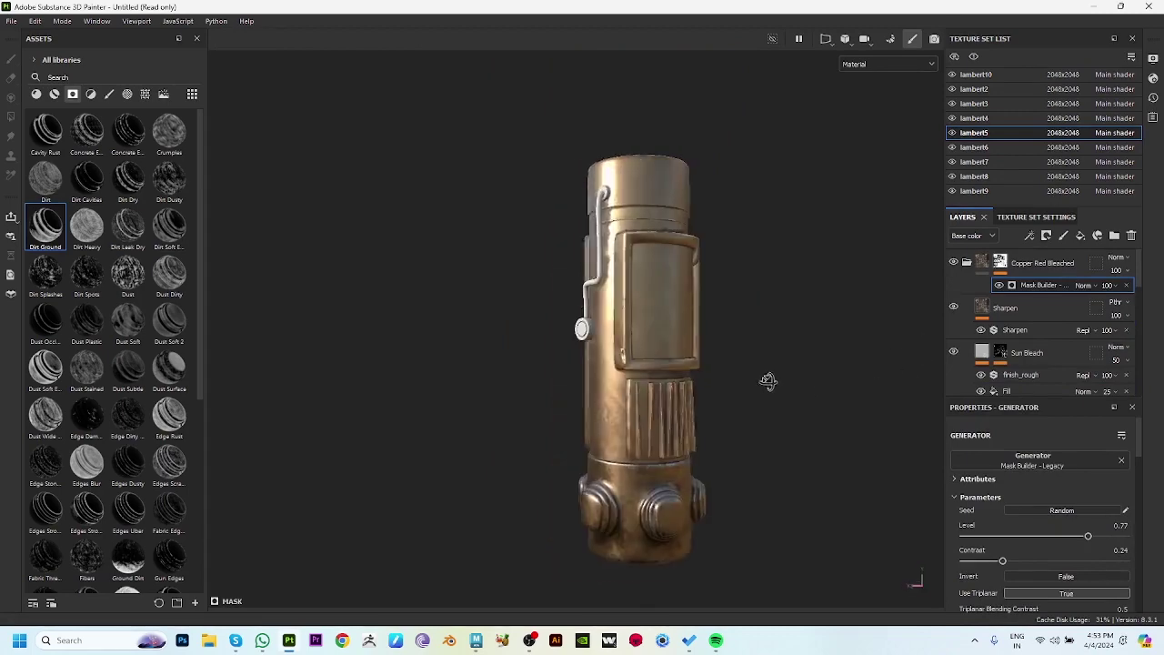
{"action": "scroll", "coordinate": [743, 441], "scroll_direction": "up", "scroll_amount": 3}
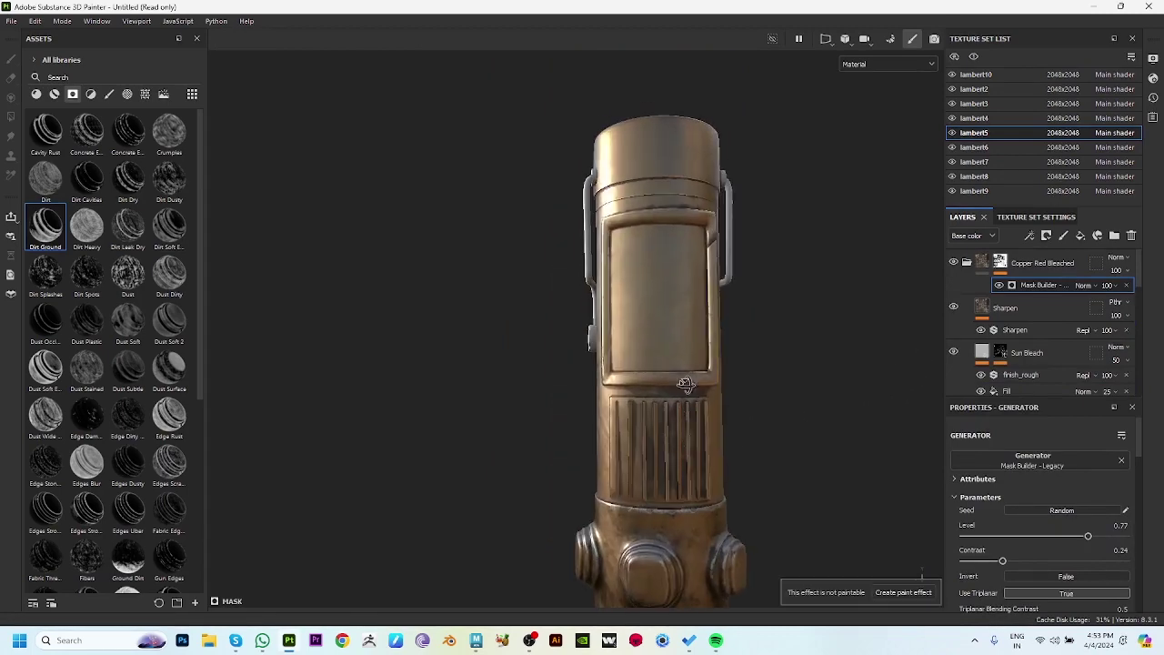
{"action": "middle_click_drag", "start_coordinate": [688, 385], "coordinate": [752, 451], "text": "alt"}
{"action": "left_click", "coordinate": [37, 93]}
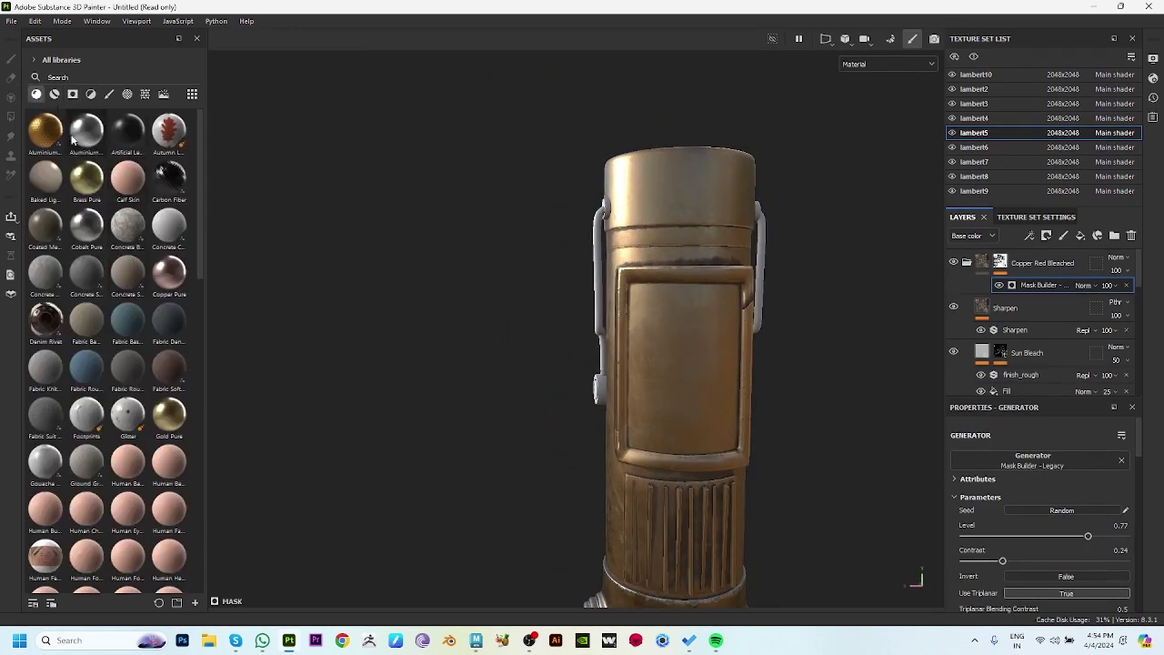
Apply the Glass Visor smart material to the visor.
{"action": "left_click", "coordinate": [55, 94]}
{"action": "scroll", "coordinate": [168, 519], "scroll_direction": "down", "scroll_amount": 5}
{"action": "left_click_drag", "start_coordinate": [169, 119], "coordinate": [683, 370]}
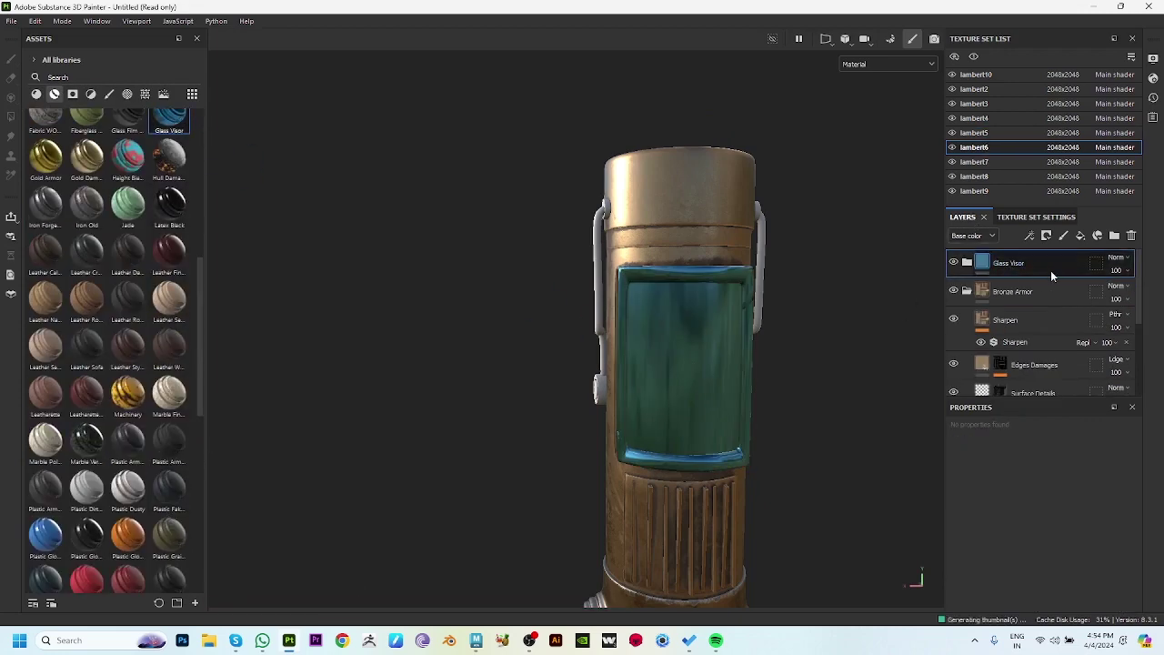
Give Glass Visor a black mask with paint and polygon-fill only the visor panel.
{"action": "right_click", "coordinate": [1057, 267]}
{"action": "left_click", "coordinate": [1000, 40]}
{"action": "right_click", "coordinate": [1048, 269]}
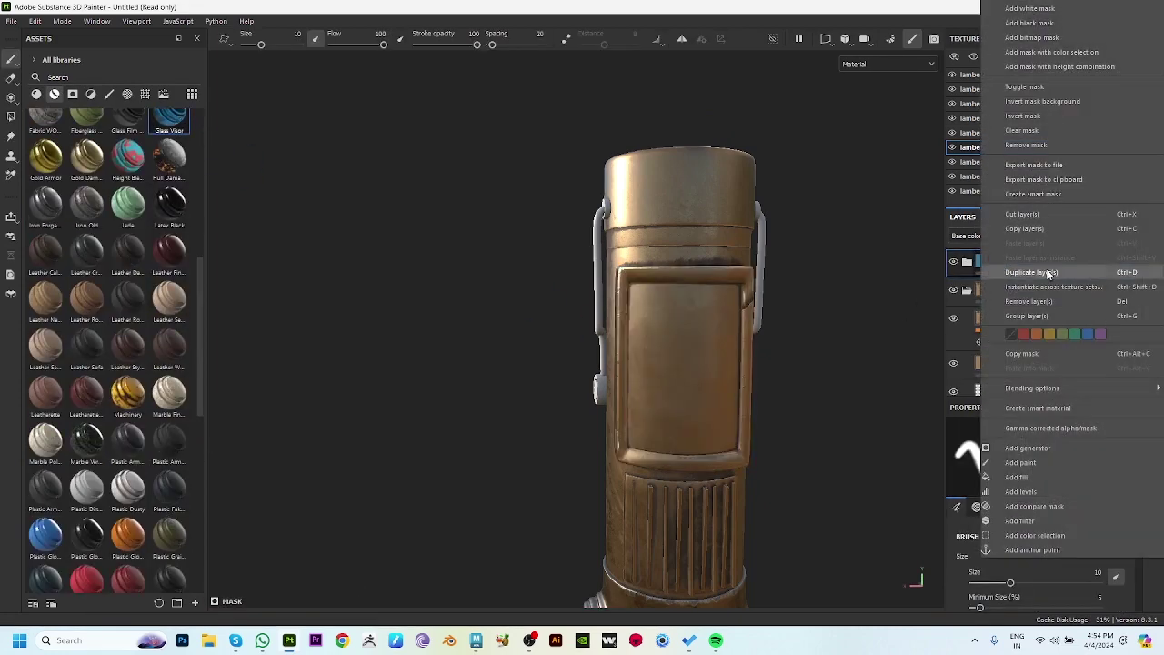
{"action": "left_click", "coordinate": [1019, 457]}
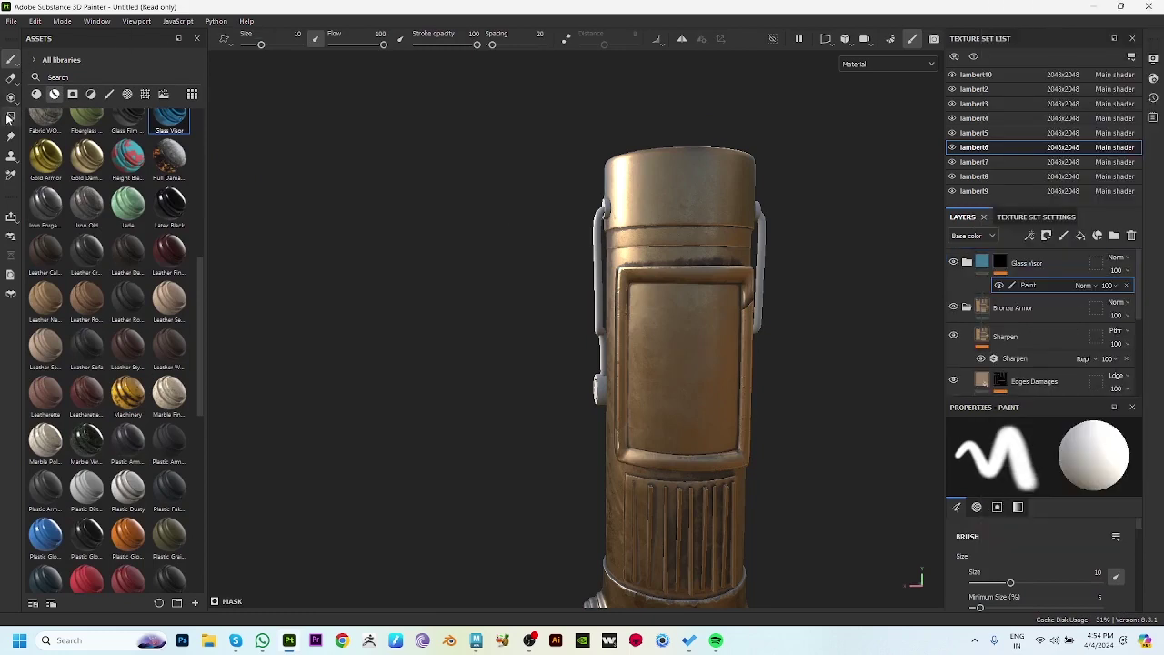
{"action": "left_click", "coordinate": [10, 117]}
{"action": "left_click", "coordinate": [683, 315]}
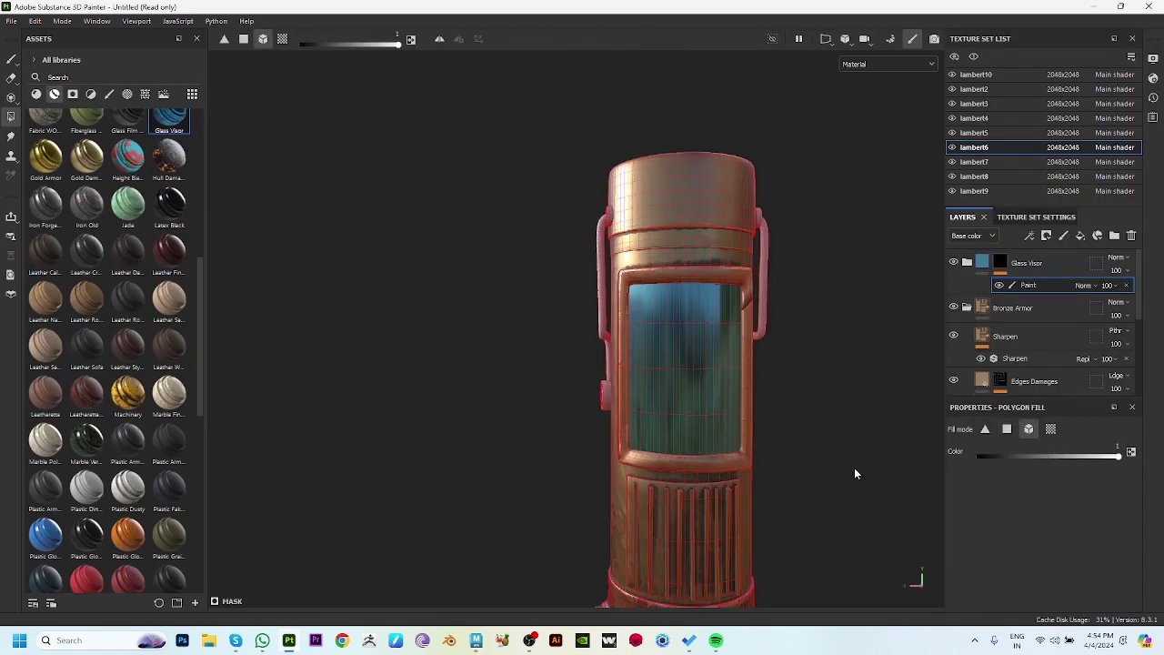
{"action": "left_click", "coordinate": [966, 263]}
Change the visor glass base colour from blue to dark grey 232525.
{"action": "left_click", "coordinate": [1005, 323]}
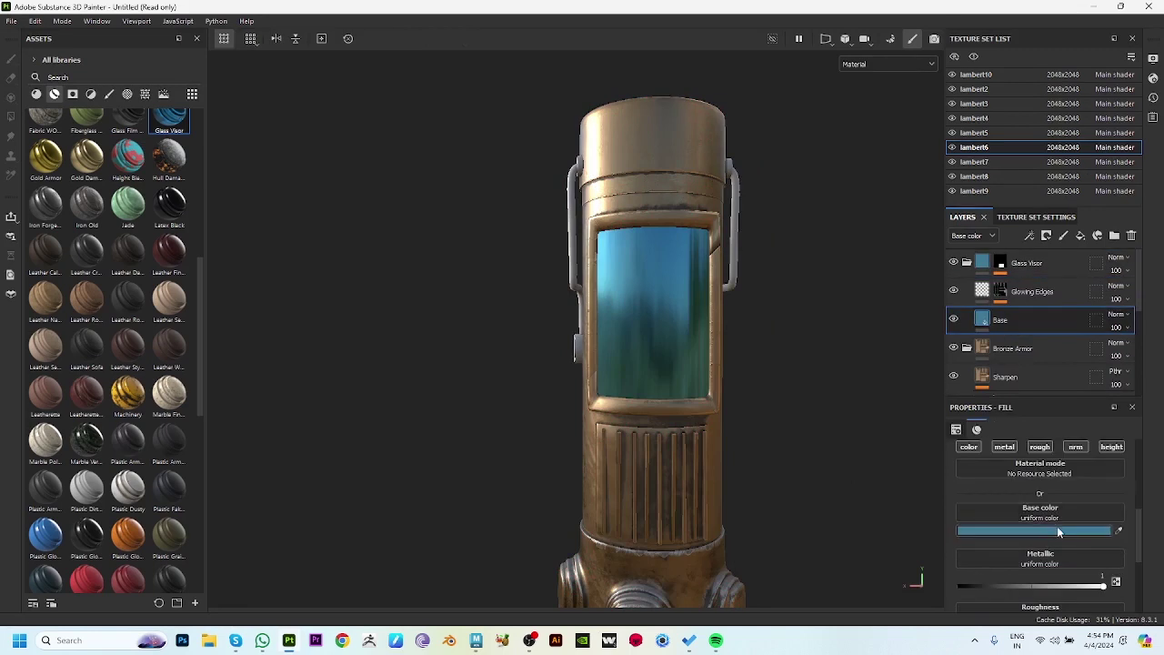
{"action": "left_click", "coordinate": [1057, 526]}
{"action": "mouse_move", "coordinate": [903, 523]}
{"action": "left_mouse_down"}
{"action": "mouse_move", "coordinate": [885, 542]}
{"action": "mouse_move", "coordinate": [869, 510]}
{"action": "left_mouse_up"}
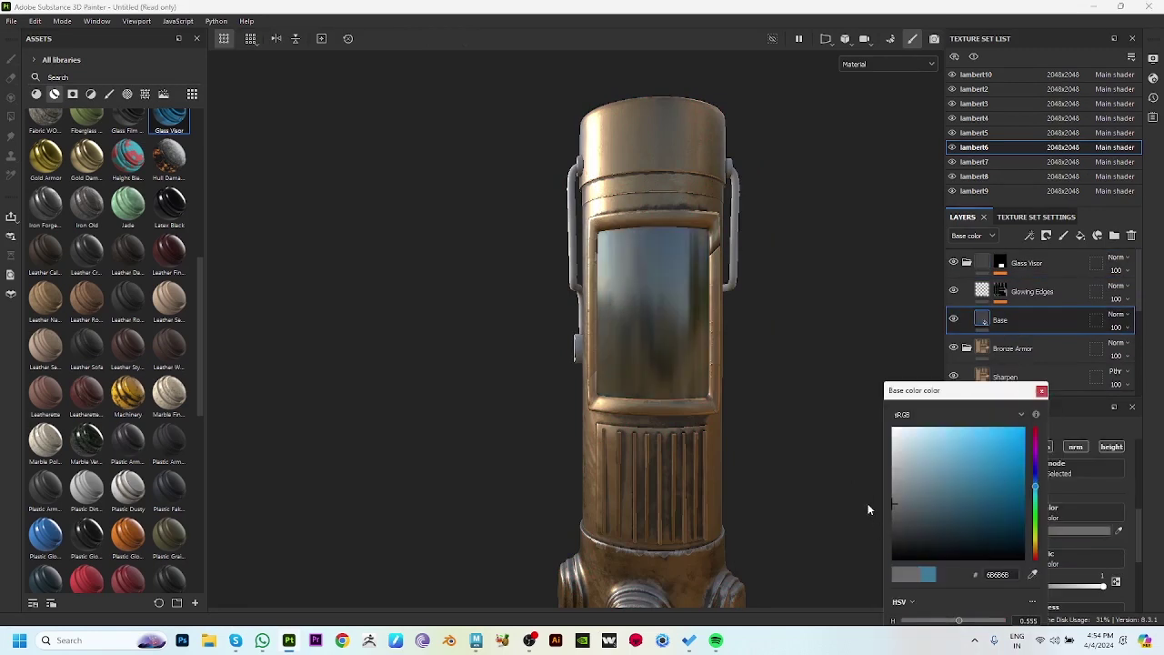
{"action": "left_click", "coordinate": [1049, 401]}
{"action": "scroll", "coordinate": [1036, 555], "scroll_direction": "down", "scroll_amount": 3}
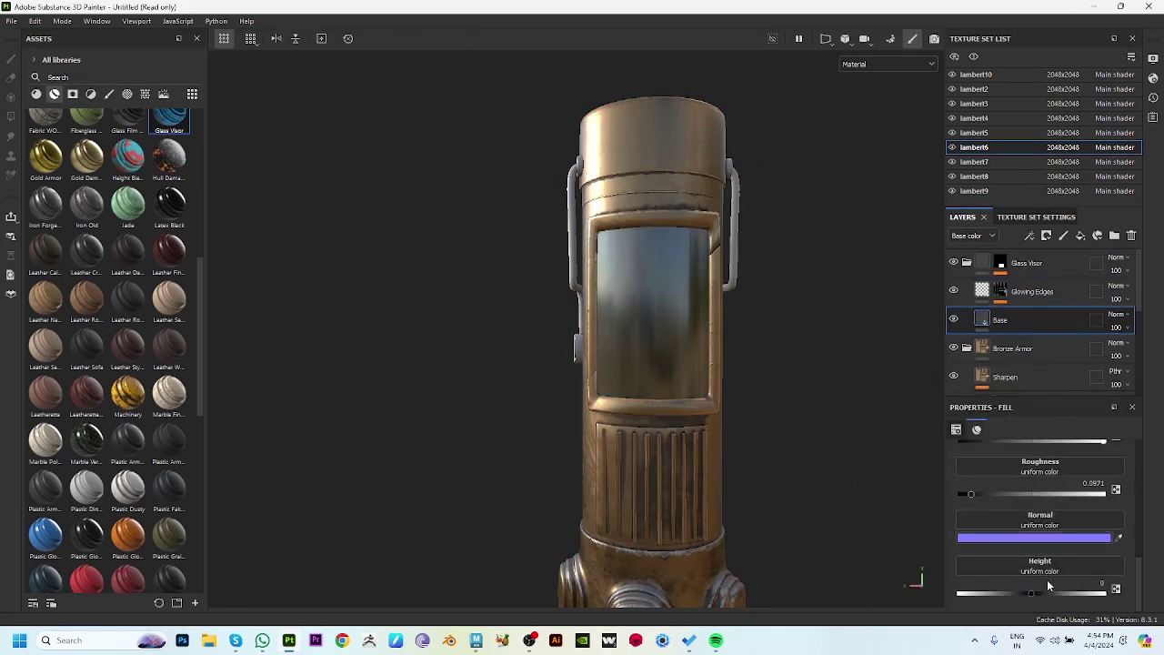
{"action": "left_click", "coordinate": [1048, 220]}
{"action": "scroll", "coordinate": [1091, 323], "scroll_direction": "up", "scroll_amount": 3}
{"action": "left_click", "coordinate": [1117, 258]}
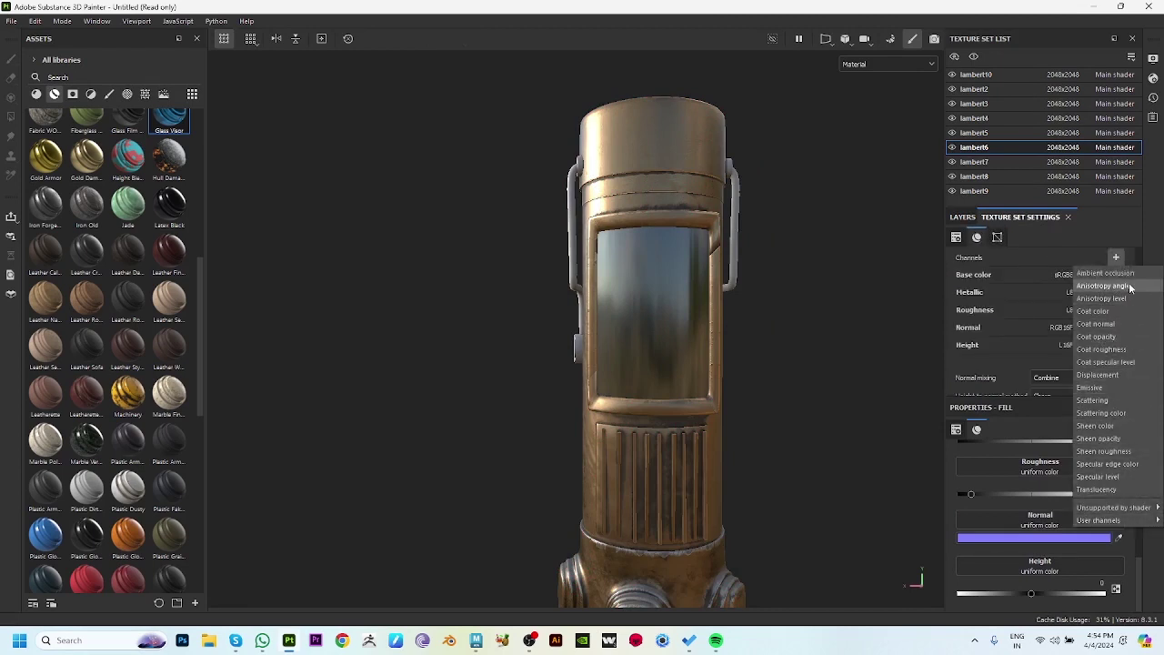
{"action": "left_click", "coordinate": [962, 217]}
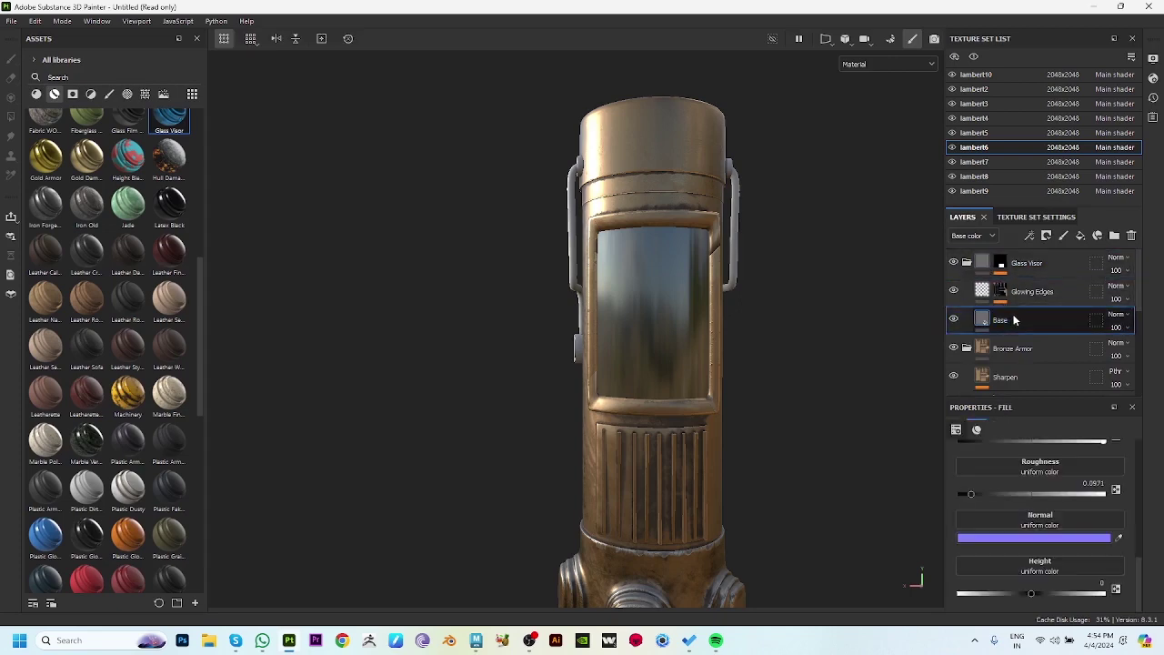
Try BnW Spots 3 as the glass roughness texture, then undo it.
{"action": "left_click_drag", "start_coordinate": [837, 397], "coordinate": [719, 304], "text": "alt"}
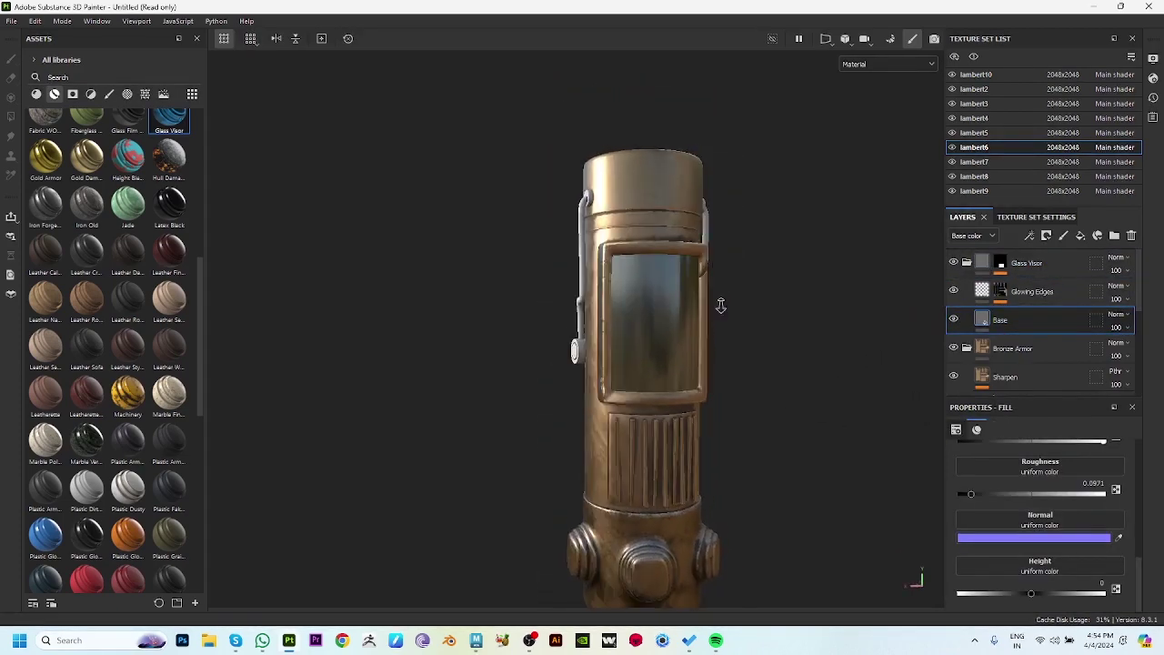
{"action": "left_click", "coordinate": [91, 95]}
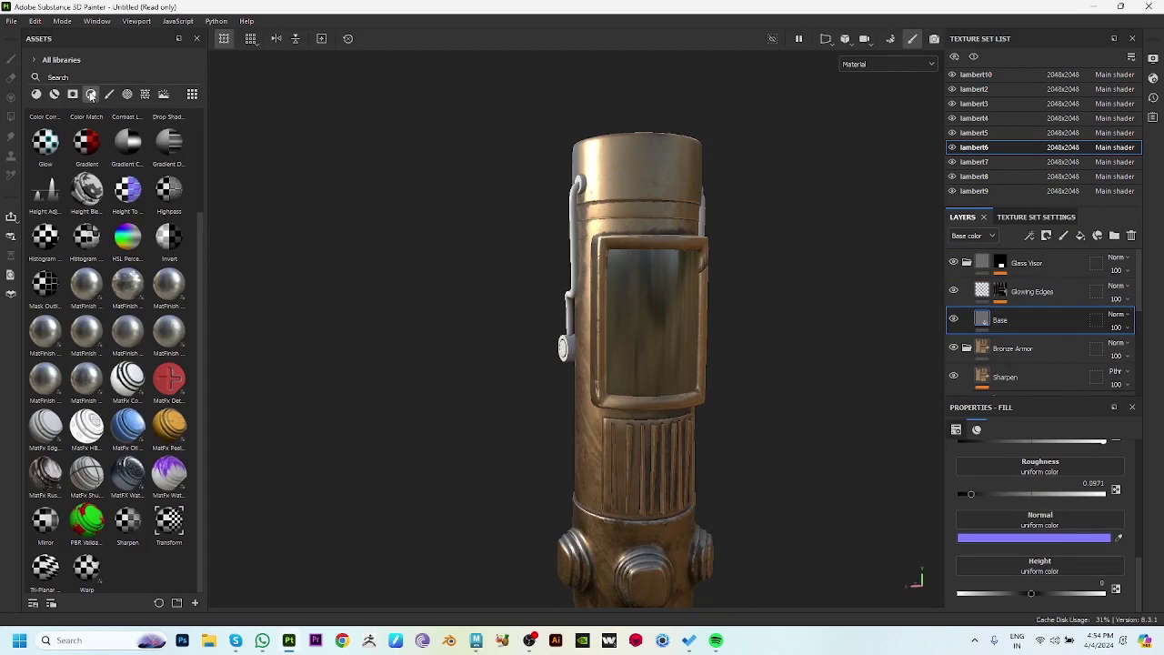
{"action": "left_click", "coordinate": [91, 94]}
{"action": "left_click", "coordinate": [73, 94]}
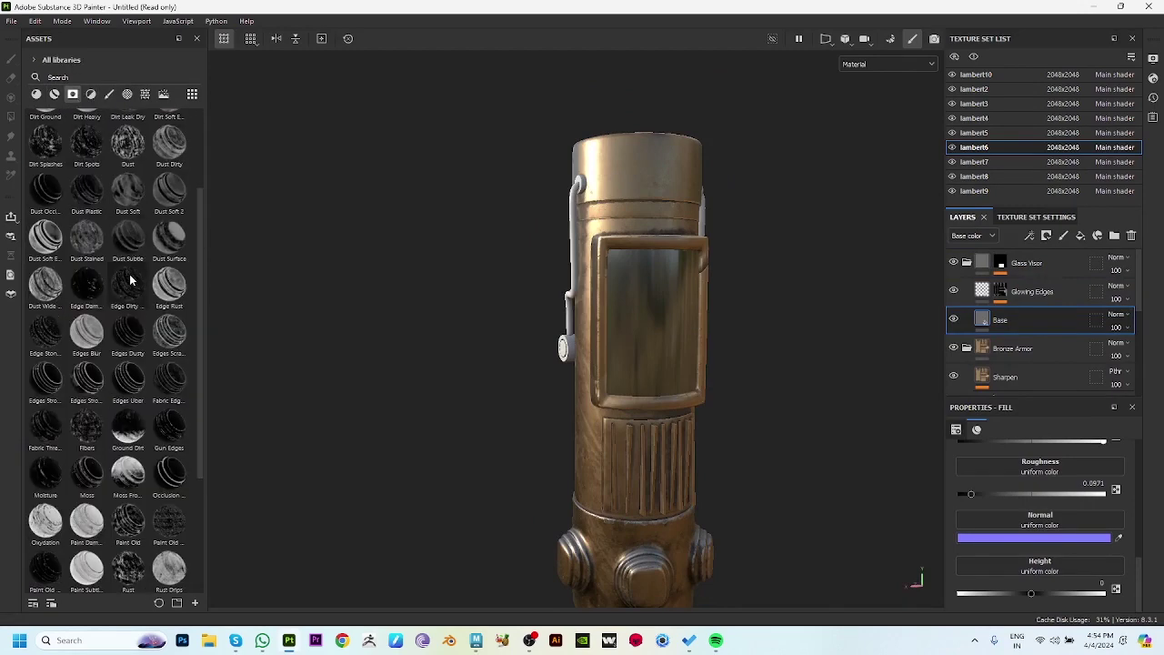
{"action": "left_click", "coordinate": [144, 95]}
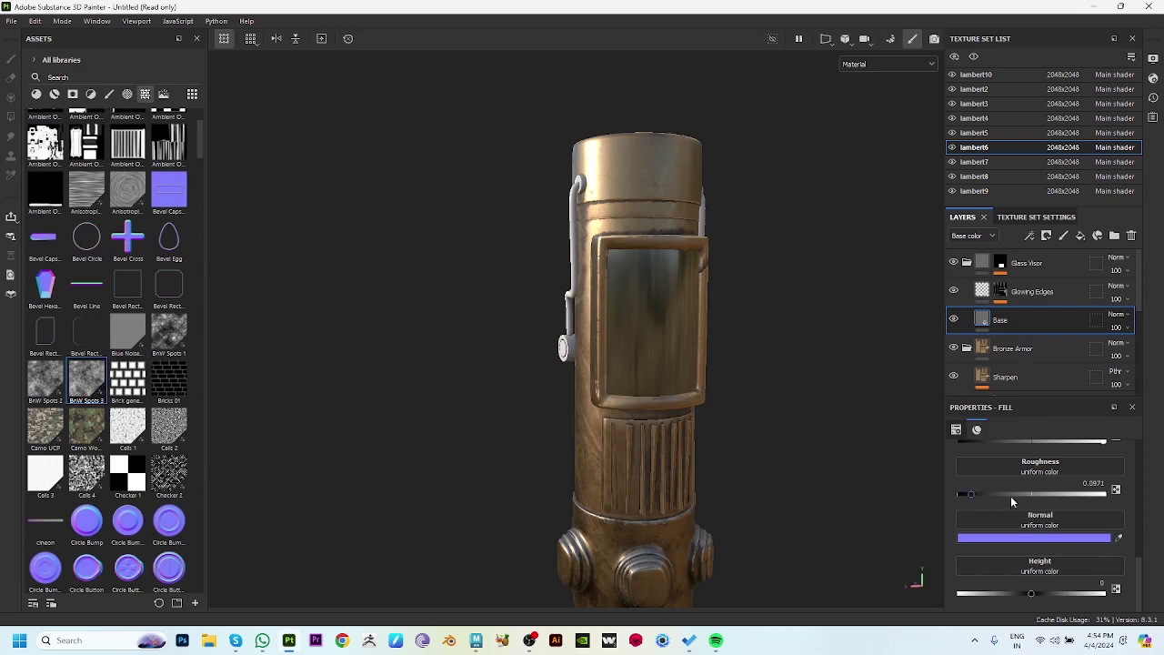
{"action": "left_click_drag", "start_coordinate": [91, 387], "coordinate": [996, 471]}
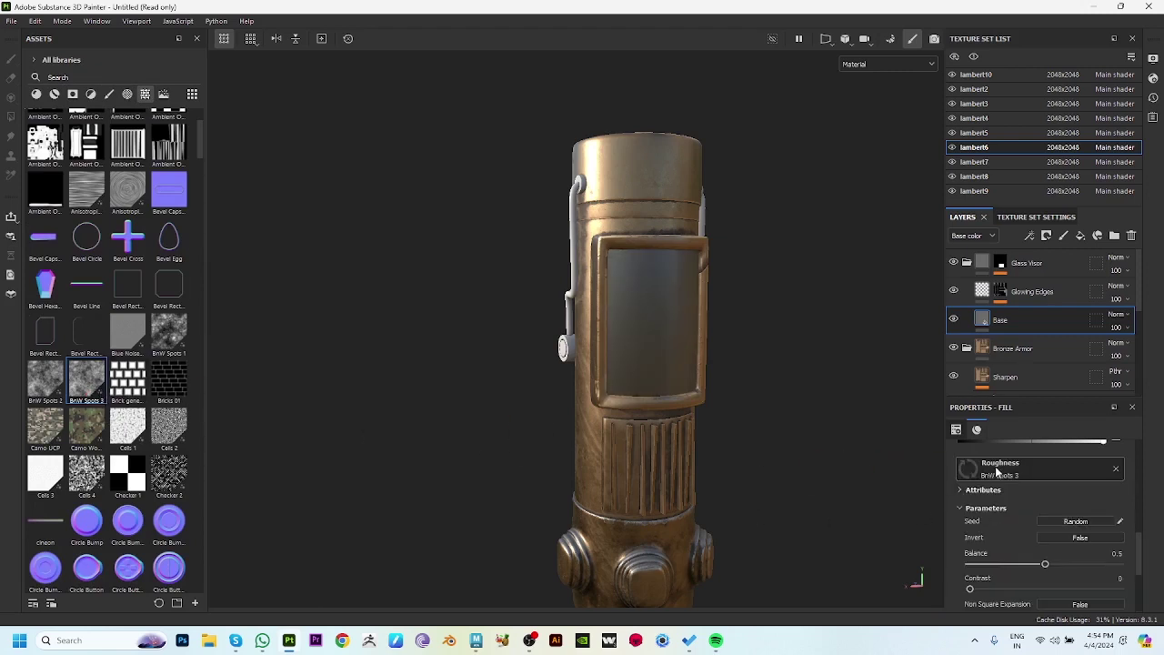
{"action": "key", "text": "ctrl+z"}
Drive the glass roughness with Clouds 3 at balance 0.4.
{"action": "left_click_drag", "start_coordinate": [761, 407], "coordinate": [776, 416], "text": "alt"}
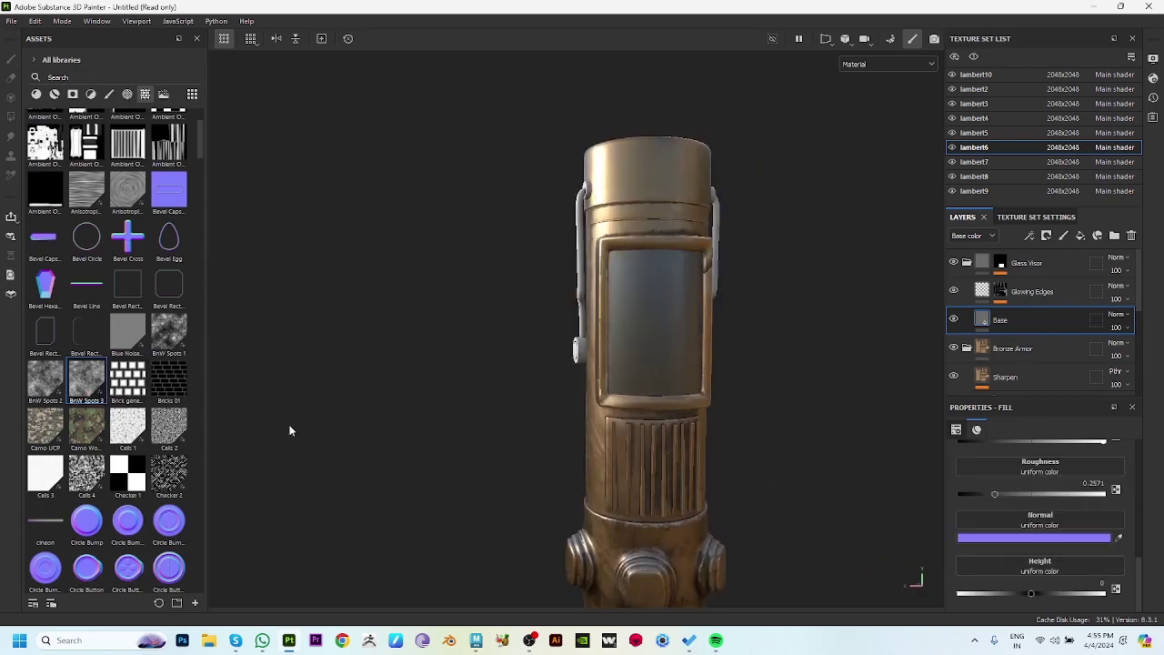
{"action": "scroll", "coordinate": [80, 457], "scroll_direction": "down", "scroll_amount": 5}
{"action": "left_click_drag", "start_coordinate": [127, 217], "coordinate": [1043, 465]}
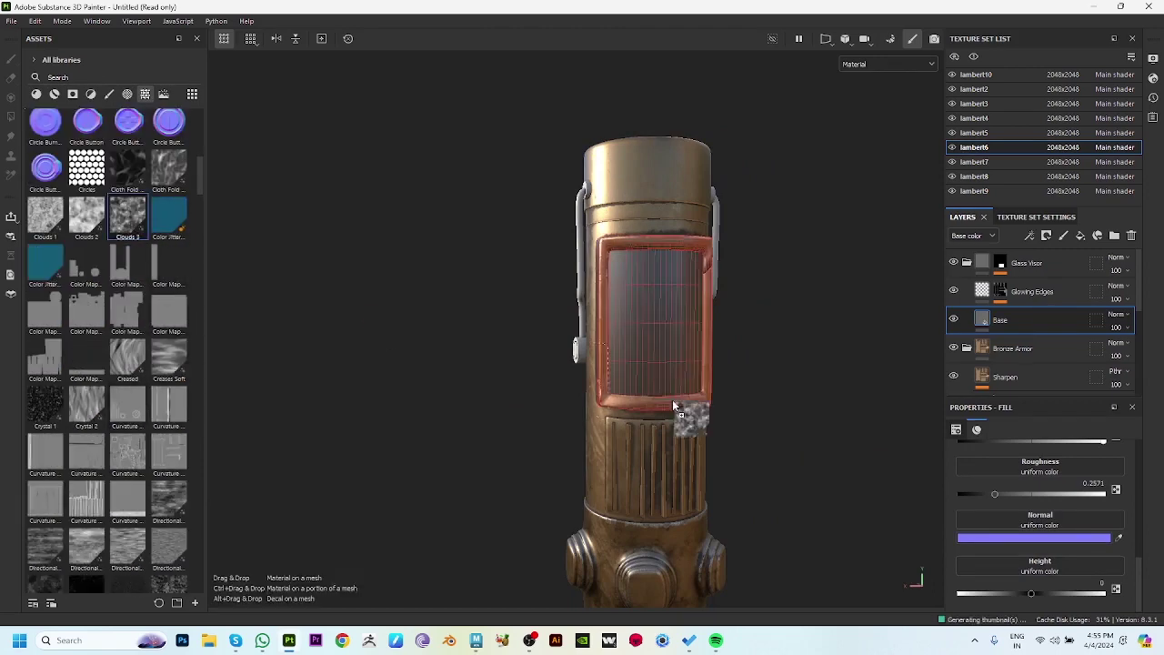
{"action": "left_click_drag", "start_coordinate": [754, 449], "coordinate": [762, 421], "text": "alt"}
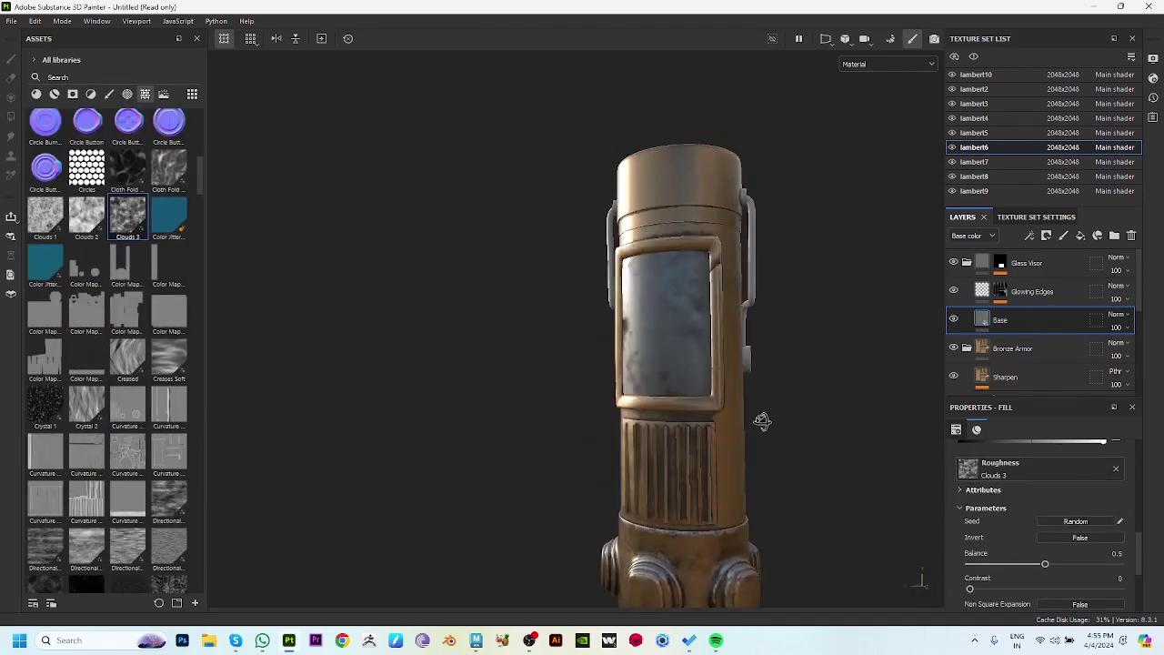
{"action": "left_click_drag", "start_coordinate": [1045, 565], "coordinate": [1015, 565]}
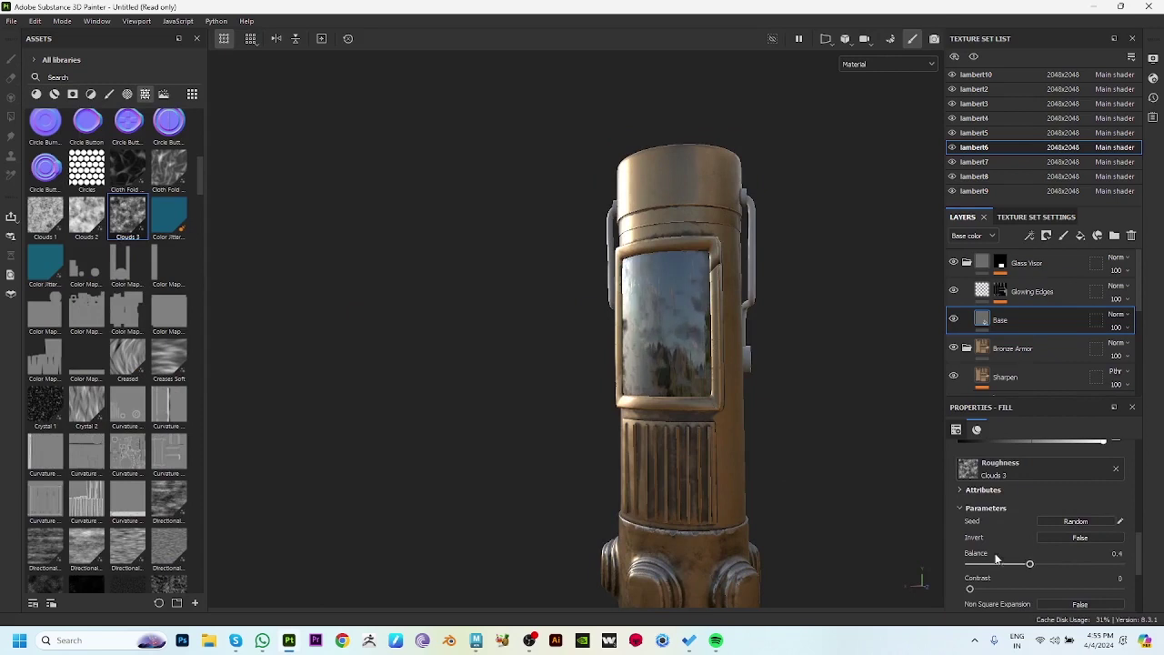
{"action": "mouse_move", "coordinate": [830, 494]}
{"action": "left_mouse_down", "text": "alt"}
{"action": "mouse_move", "coordinate": [701, 462]}
{"action": "mouse_move", "coordinate": [719, 459]}
{"action": "left_mouse_up", "text": "alt"}
{"action": "scroll", "coordinate": [1046, 473], "scroll_direction": "up", "scroll_amount": 3}
Lighten the visor glass base colour to mid grey 828282.
{"action": "left_click", "coordinate": [1045, 493]}
{"action": "left_click", "coordinate": [901, 544]}
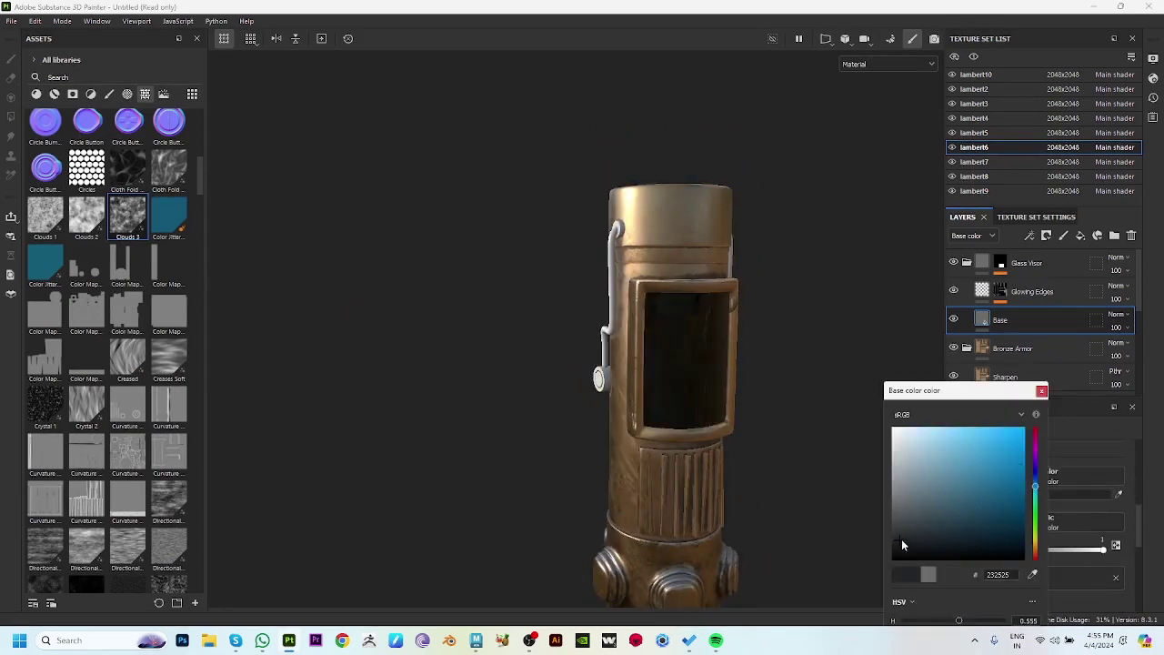
{"action": "mouse_move", "coordinate": [903, 544]}
{"action": "left_mouse_down"}
{"action": "mouse_move", "coordinate": [905, 509]}
{"action": "mouse_move", "coordinate": [960, 466]}
{"action": "left_mouse_up"}
{"action": "mouse_move", "coordinate": [876, 492]}
{"action": "left_mouse_down"}
{"action": "mouse_move", "coordinate": [886, 470]}
{"action": "mouse_move", "coordinate": [883, 478]}
{"action": "mouse_move", "coordinate": [582, 425]}
{"action": "left_mouse_up"}
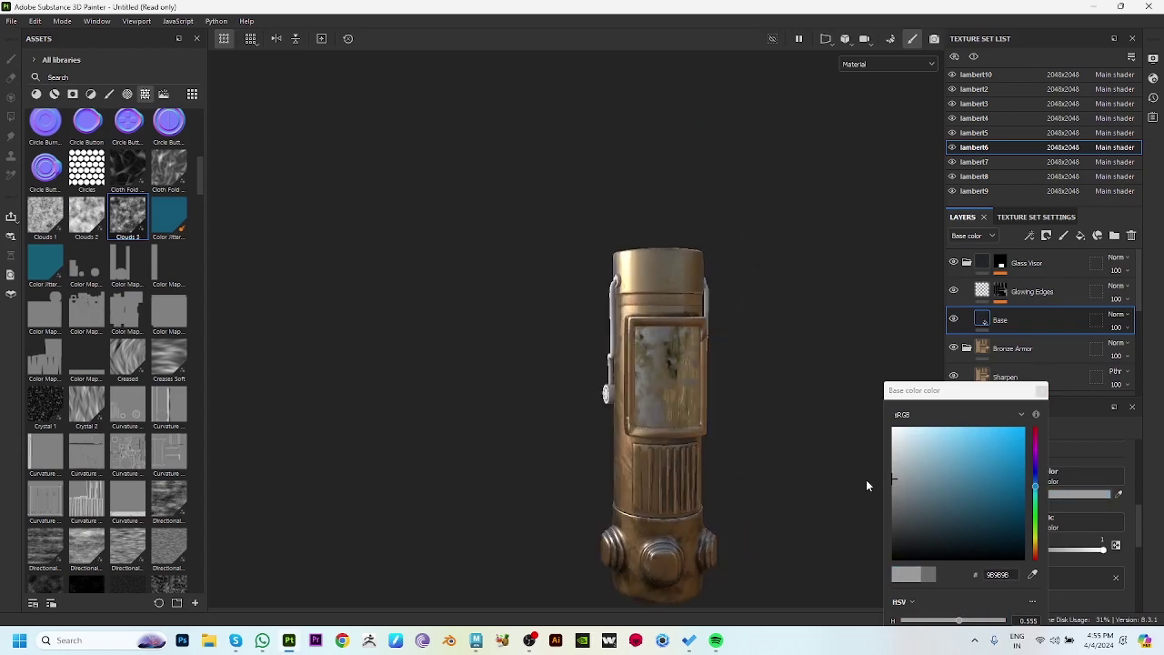
{"action": "left_click", "coordinate": [891, 491]}
{"action": "scroll", "coordinate": [779, 475], "scroll_direction": "up", "scroll_amount": 1}
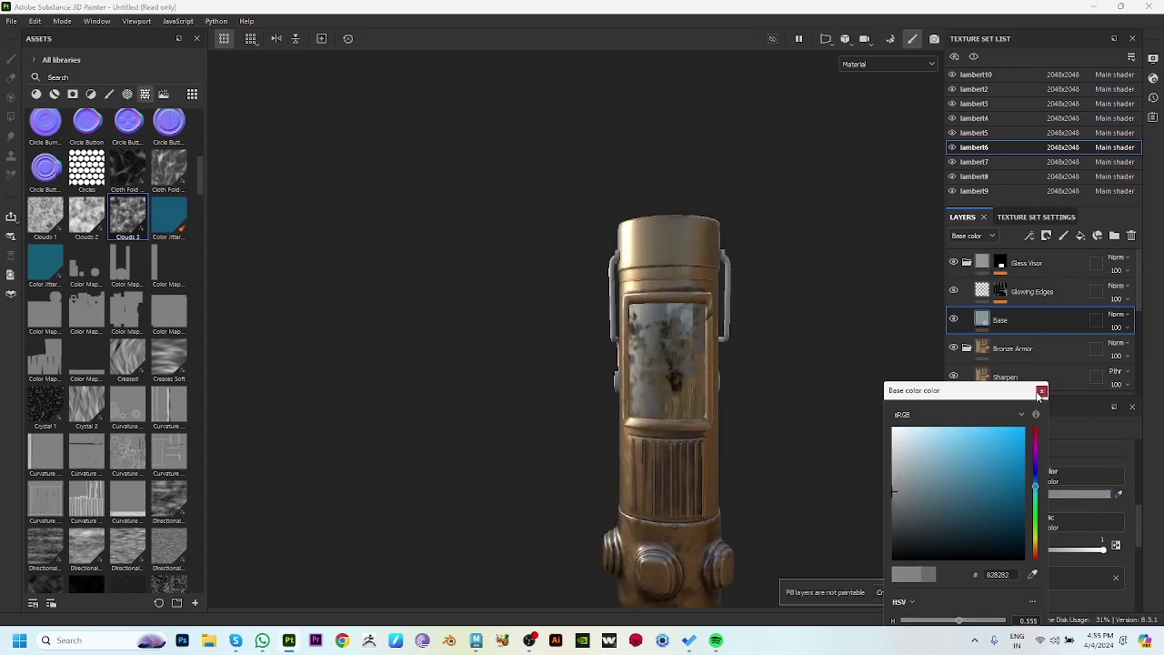
{"action": "left_click", "coordinate": [1041, 392]}
{"action": "mouse_move", "coordinate": [892, 455]}
{"action": "left_mouse_down", "text": "alt"}
{"action": "mouse_move", "coordinate": [761, 403]}
{"action": "mouse_move", "coordinate": [741, 367]}
{"action": "mouse_move", "coordinate": [852, 377]}
{"action": "mouse_move", "coordinate": [794, 489]}
{"action": "mouse_move", "coordinate": [764, 427]}
{"action": "mouse_move", "coordinate": [737, 442]}
{"action": "mouse_move", "coordinate": [629, 361]}
{"action": "left_mouse_up", "text": "alt"}
In lambert2, add paint Layer 2 and move it above Bronze Armor.
{"action": "left_click", "coordinate": [617, 362], "text": "ctrl+alt"}
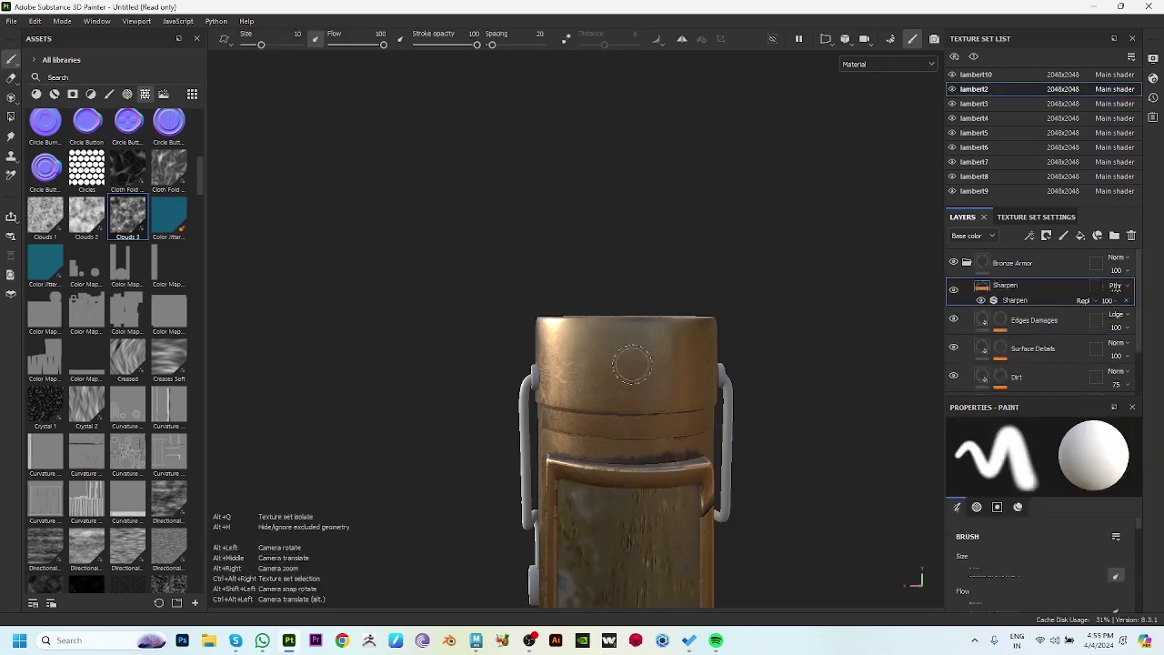
{"action": "left_click", "coordinate": [1064, 235]}
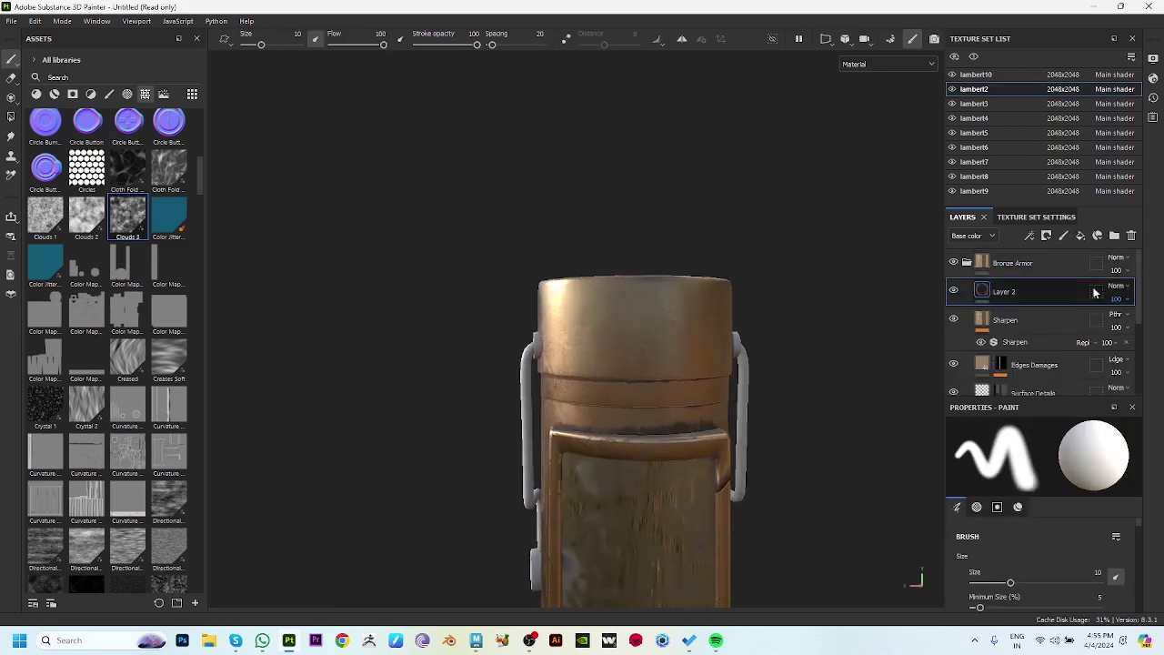
{"action": "left_click_drag", "start_coordinate": [1095, 292], "coordinate": [1045, 264]}
{"action": "scroll", "coordinate": [1055, 552], "scroll_direction": "down", "scroll_amount": 2}
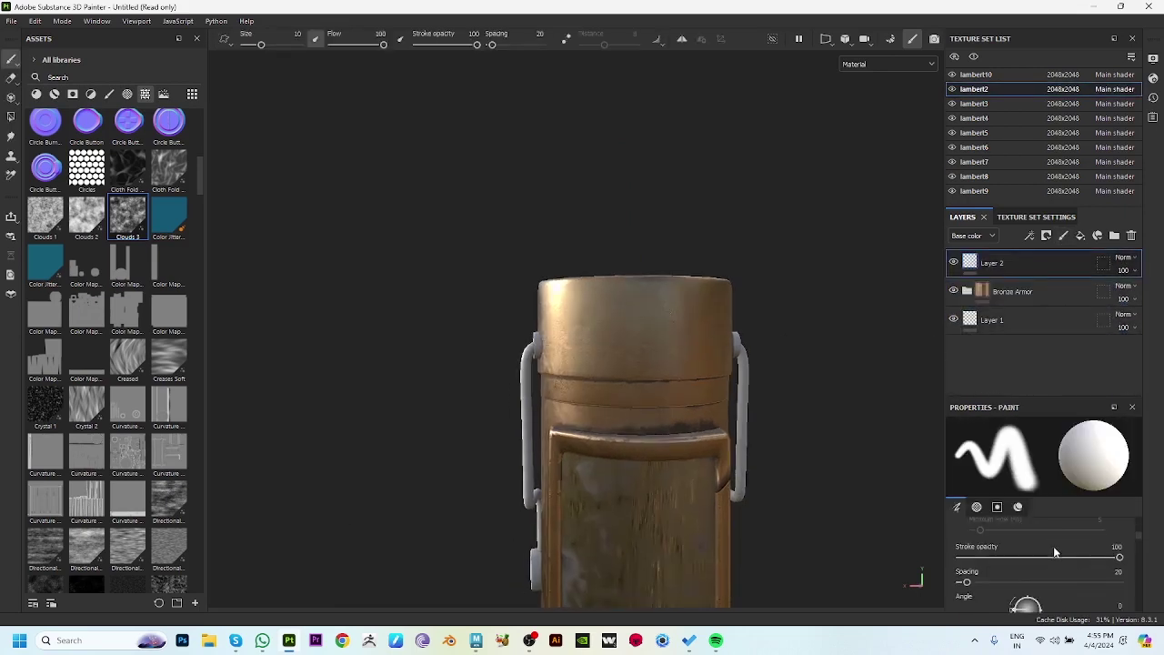
{"action": "scroll", "coordinate": [1055, 552], "scroll_direction": "down", "scroll_amount": 3}
{"action": "left_click_drag", "start_coordinate": [1055, 400], "coordinate": [1055, 350]}
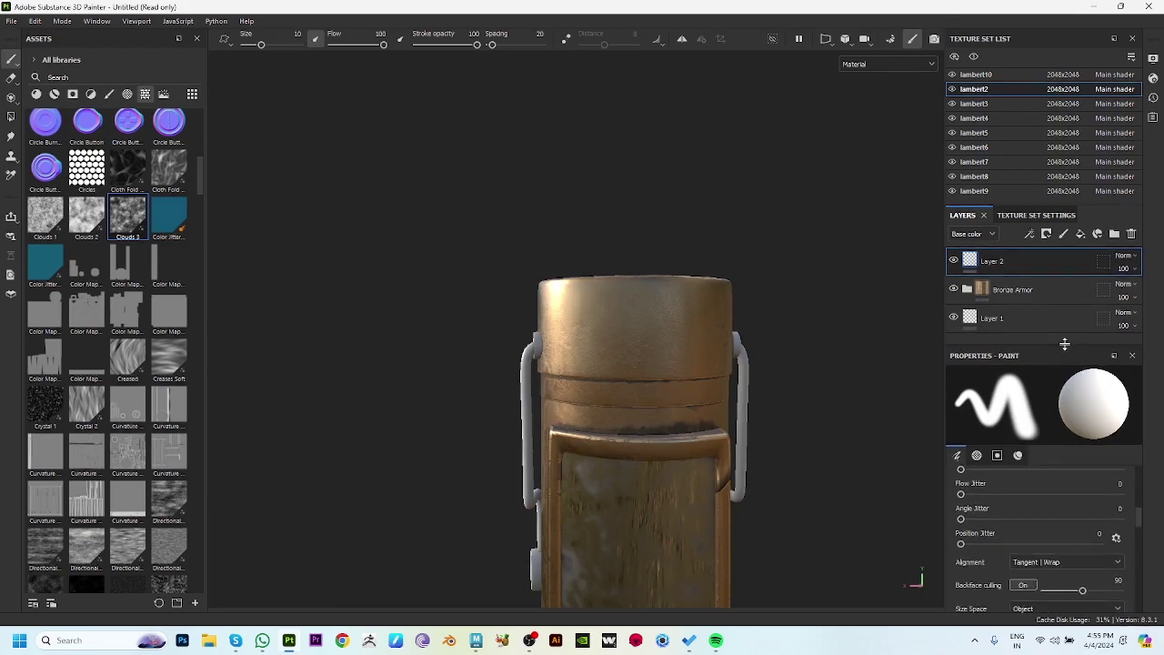
{"action": "scroll", "coordinate": [1058, 539], "scroll_direction": "down", "scroll_amount": 2}
{"action": "scroll", "coordinate": [1058, 539], "scroll_direction": "down", "scroll_amount": 2}
{"action": "scroll", "coordinate": [1058, 538], "scroll_direction": "down", "scroll_amount": 1}
{"action": "scroll", "coordinate": [1058, 542], "scroll_direction": "down", "scroll_amount": 2}
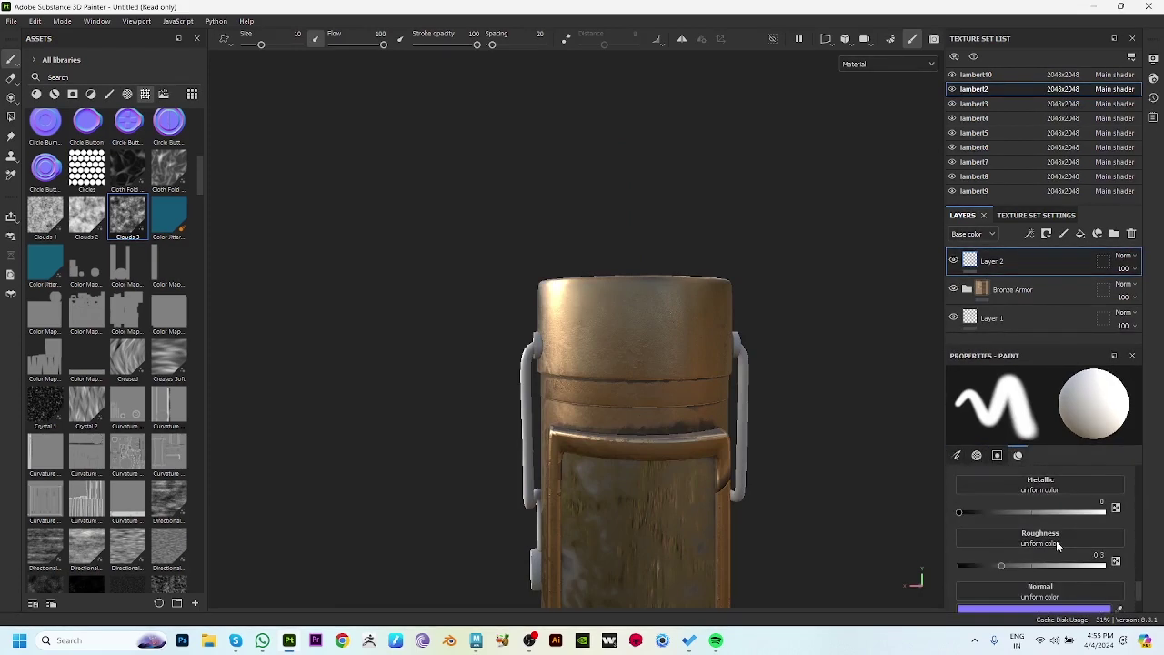
{"action": "scroll", "coordinate": [1058, 542], "scroll_direction": "down", "scroll_amount": 1}
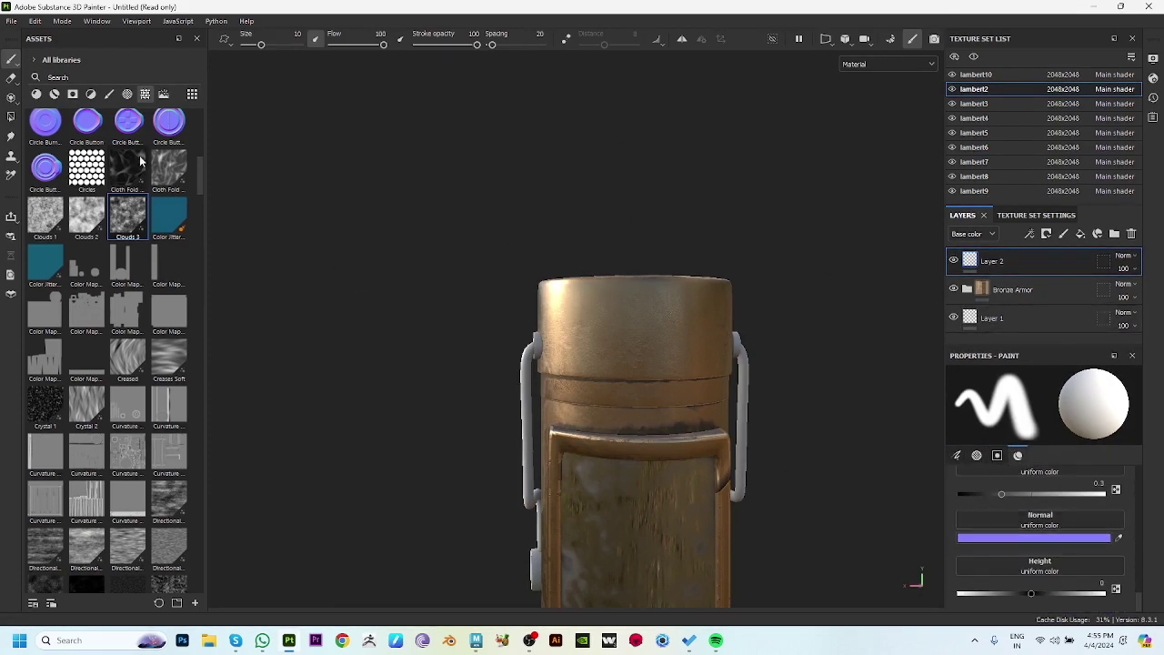
{"action": "scroll", "coordinate": [136, 182], "scroll_direction": "up", "scroll_amount": 3}
Set the brush normal to Circle Bump Border with only the normal channel enabled.
{"action": "mouse_move", "coordinate": [124, 226]}
{"action": "left_mouse_down"}
{"action": "mouse_move", "coordinate": [1061, 544]}
{"action": "mouse_move", "coordinate": [1053, 528]}
{"action": "left_mouse_up"}
{"action": "scroll", "coordinate": [1041, 547], "scroll_direction": "down", "scroll_amount": 3}
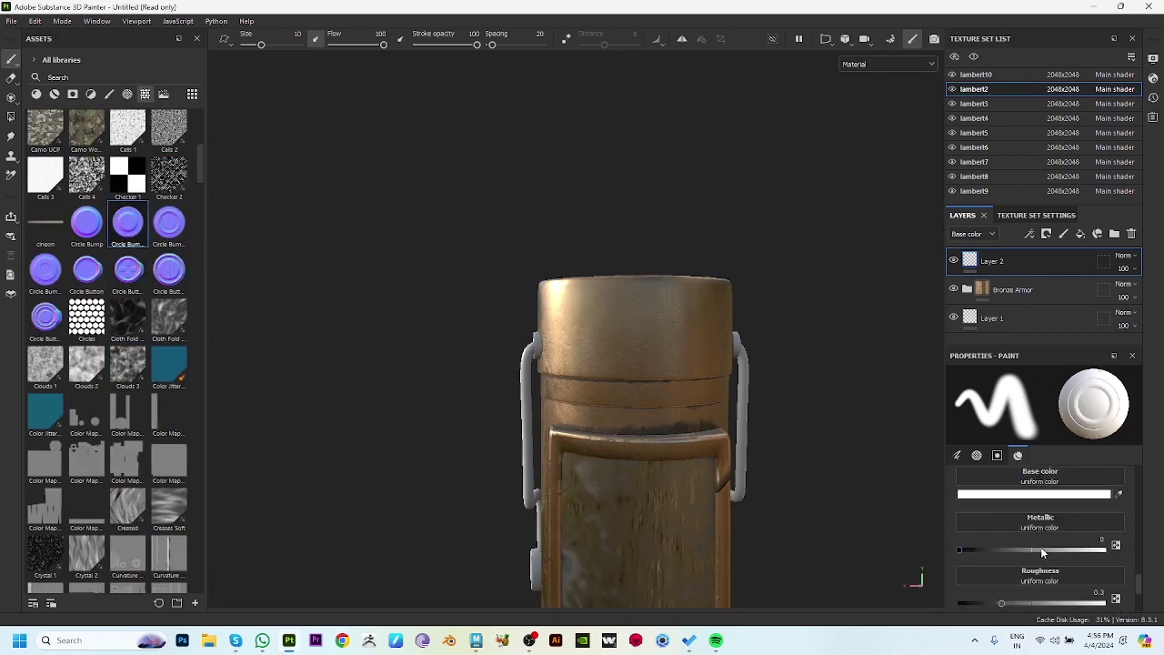
{"action": "scroll", "coordinate": [1040, 547], "scroll_direction": "down", "scroll_amount": 2}
{"action": "left_click", "coordinate": [1075, 519]}
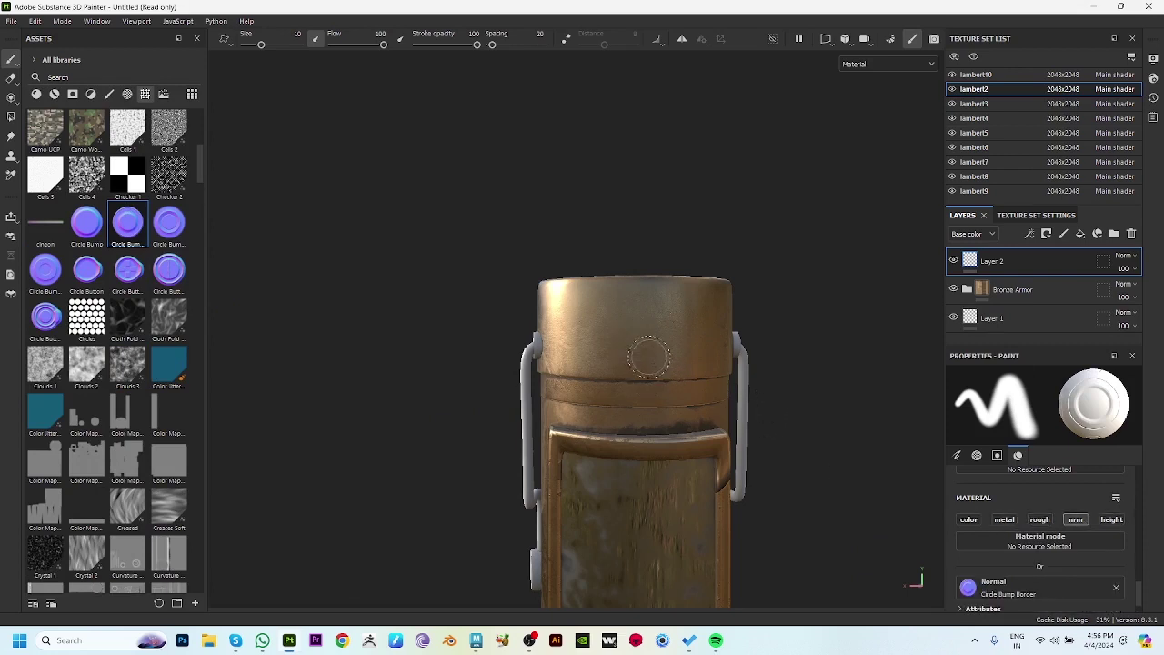
Stamp two Circle Bump Border screw heads onto the cap with a slightly larger brush.
{"action": "mouse_move", "coordinate": [649, 357]}
{"action": "right_mouse_down", "text": "ctrl"}
{"action": "mouse_move", "coordinate": [673, 357]}
{"action": "mouse_move", "coordinate": [673, 341]}
{"action": "mouse_move", "coordinate": [634, 338]}
{"action": "right_mouse_up", "text": "ctrl"}
{"action": "scroll", "coordinate": [700, 416], "scroll_direction": "up", "scroll_amount": 1}
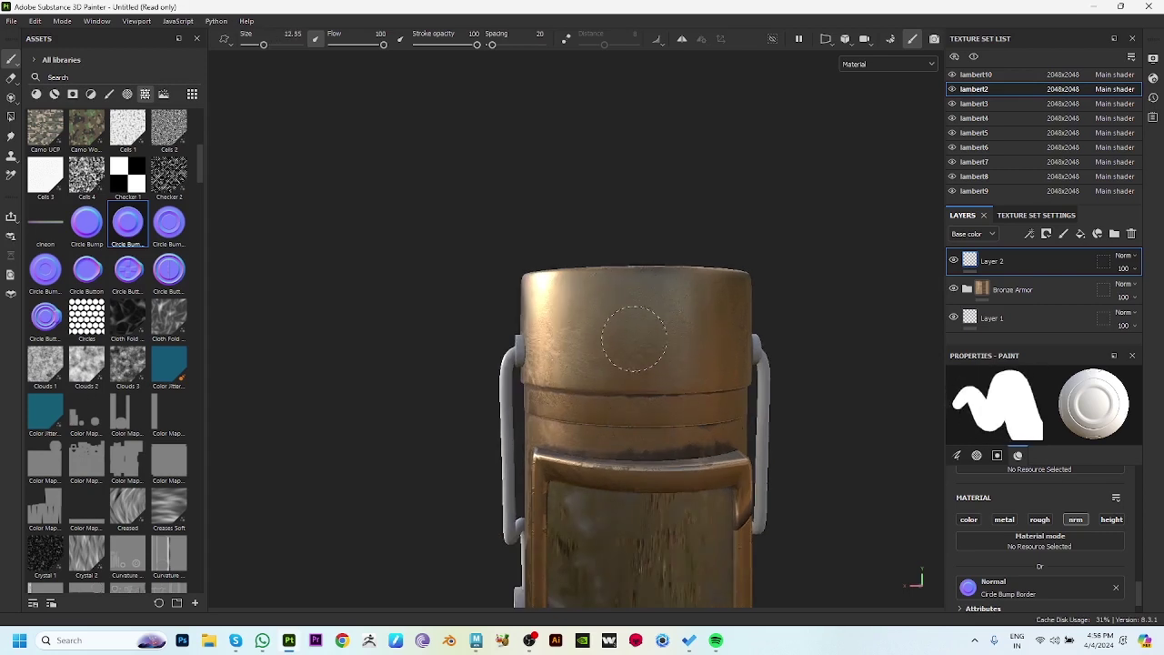
{"action": "left_click_drag", "start_coordinate": [629, 350], "coordinate": [750, 361], "text": "alt"}
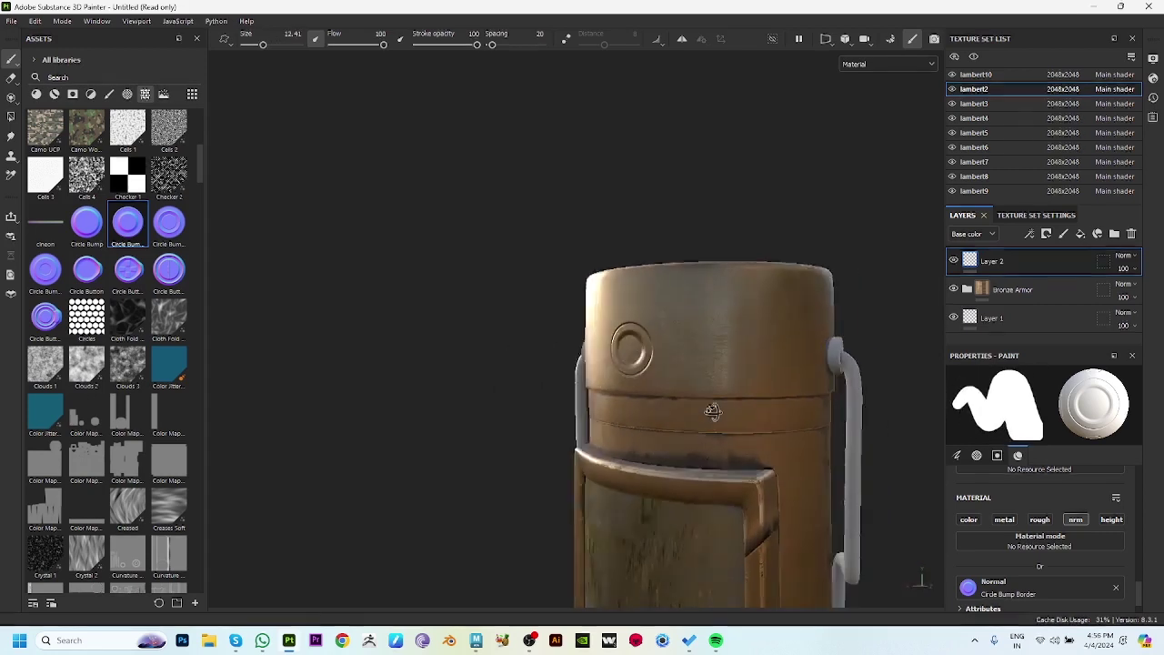
{"action": "mouse_move", "coordinate": [860, 414]}
{"action": "left_mouse_down", "text": "alt"}
{"action": "mouse_move", "coordinate": [732, 338]}
{"action": "mouse_move", "coordinate": [801, 343]}
{"action": "mouse_move", "coordinate": [669, 389]}
{"action": "mouse_move", "coordinate": [592, 446]}
{"action": "mouse_move", "coordinate": [506, 460]}
{"action": "left_mouse_up", "text": "alt"}
{"action": "left_click", "coordinate": [732, 338]}
{"action": "left_click", "coordinate": [670, 390]}
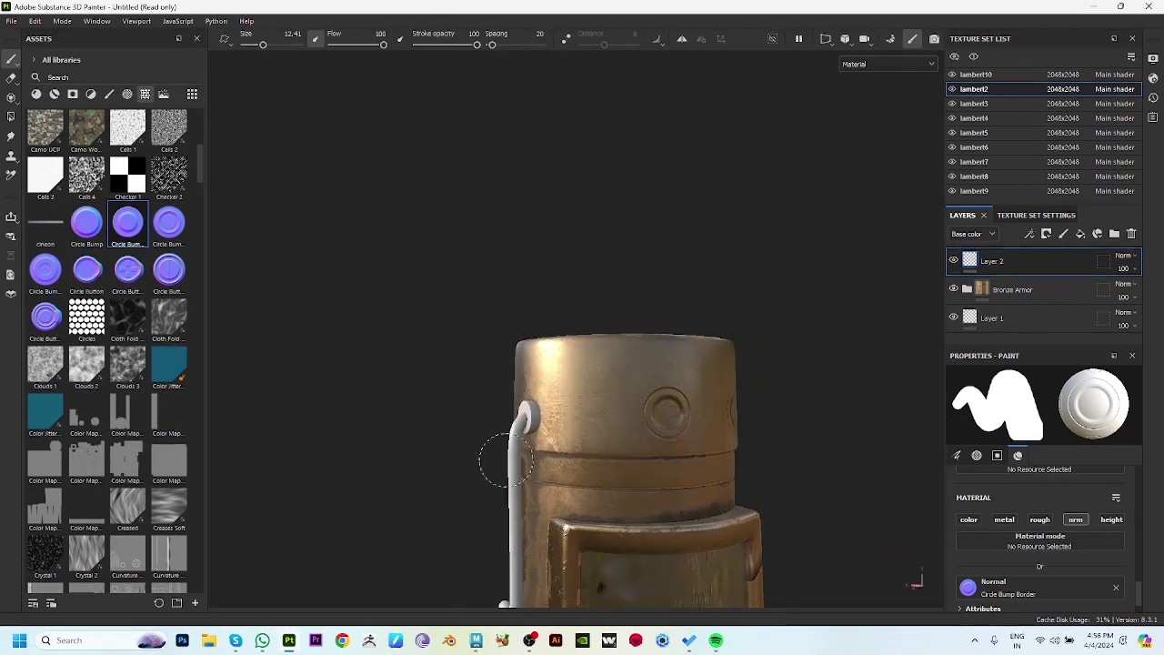
{"action": "mouse_move", "coordinate": [575, 409]}
{"action": "left_mouse_down", "text": "alt"}
{"action": "mouse_move", "coordinate": [600, 589]}
{"action": "mouse_move", "coordinate": [798, 506]}
{"action": "mouse_move", "coordinate": [715, 576]}
{"action": "mouse_move", "coordinate": [718, 597]}
{"action": "mouse_move", "coordinate": [564, 377]}
{"action": "left_mouse_up", "text": "alt"}
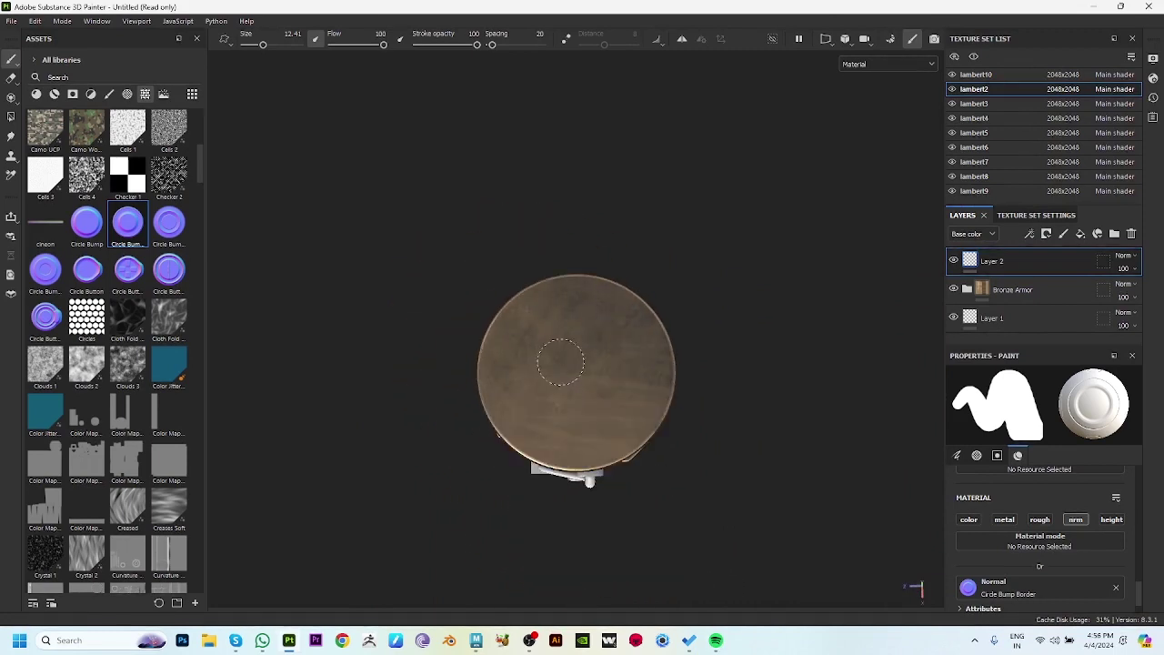
Stamp a Circle Button Steps normal at size 48.19 onto the cap's top face.
{"action": "right_click_drag", "start_coordinate": [564, 377], "coordinate": [573, 367], "text": "ctrl"}
{"action": "left_click_drag", "start_coordinate": [573, 367], "coordinate": [637, 364], "text": "alt"}
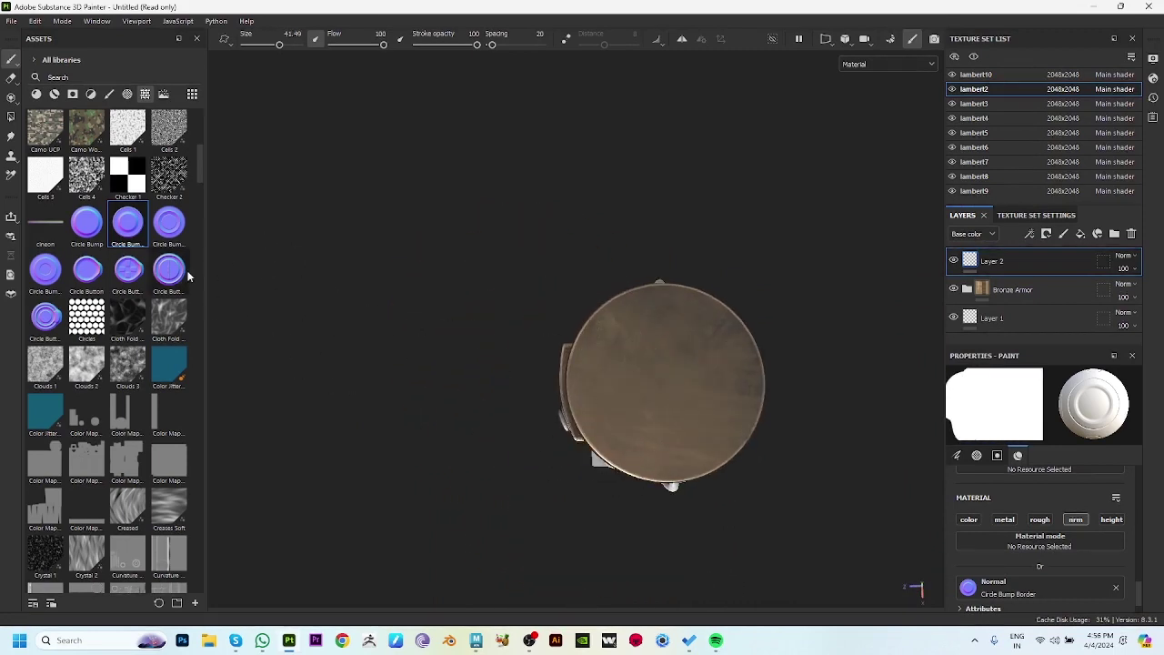
{"action": "left_click_drag", "start_coordinate": [46, 319], "coordinate": [1028, 592]}
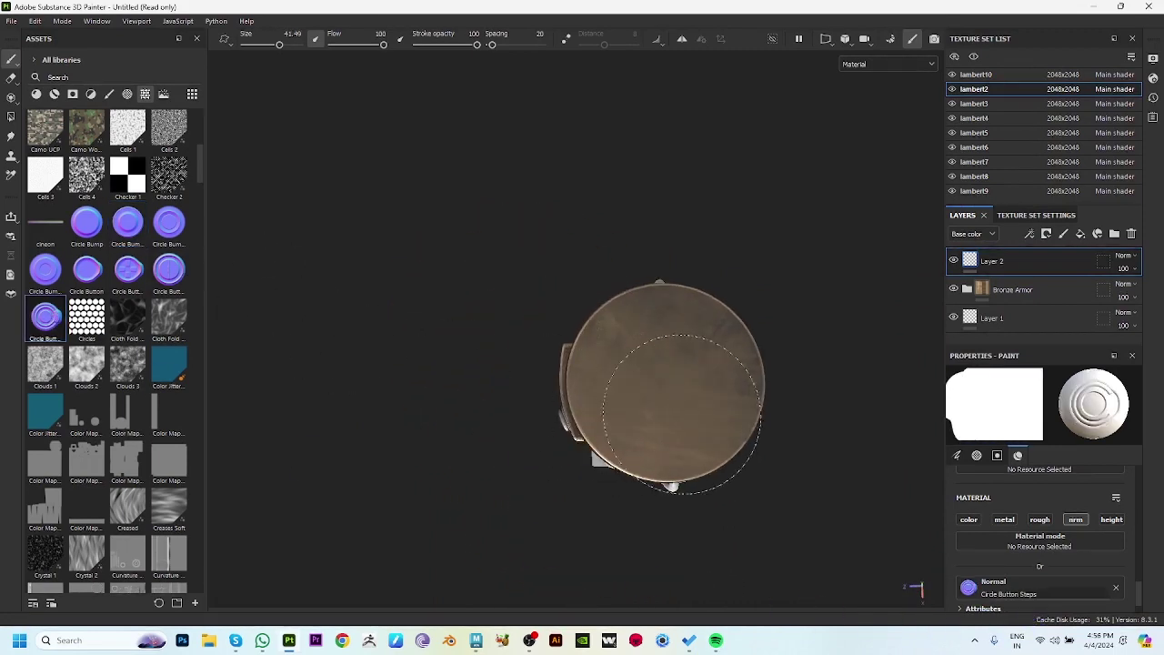
{"action": "left_click_drag", "start_coordinate": [728, 469], "coordinate": [819, 482], "text": "alt"}
{"action": "right_click_drag", "start_coordinate": [664, 389], "coordinate": [673, 390], "text": "ctrl"}
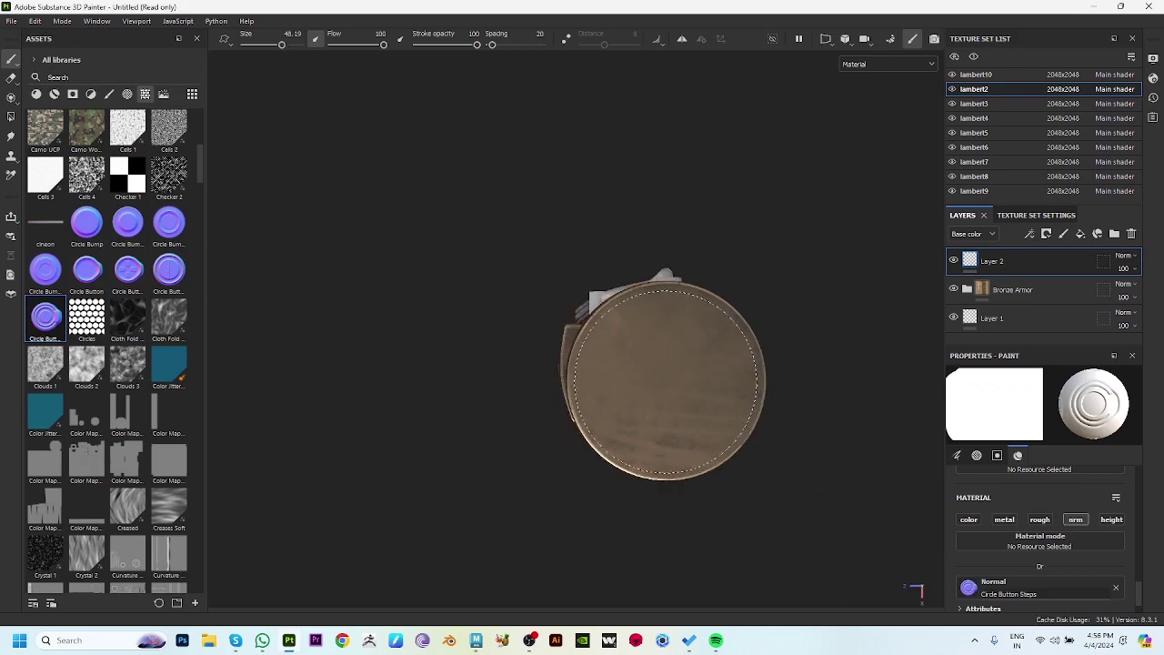
{"action": "left_click", "coordinate": [665, 382]}
{"action": "mouse_move", "coordinate": [665, 382]}
{"action": "left_mouse_down", "text": "alt"}
{"action": "mouse_move", "coordinate": [511, 409]}
{"action": "mouse_move", "coordinate": [724, 317]}
{"action": "mouse_move", "coordinate": [637, 306]}
{"action": "left_mouse_up", "text": "alt"}
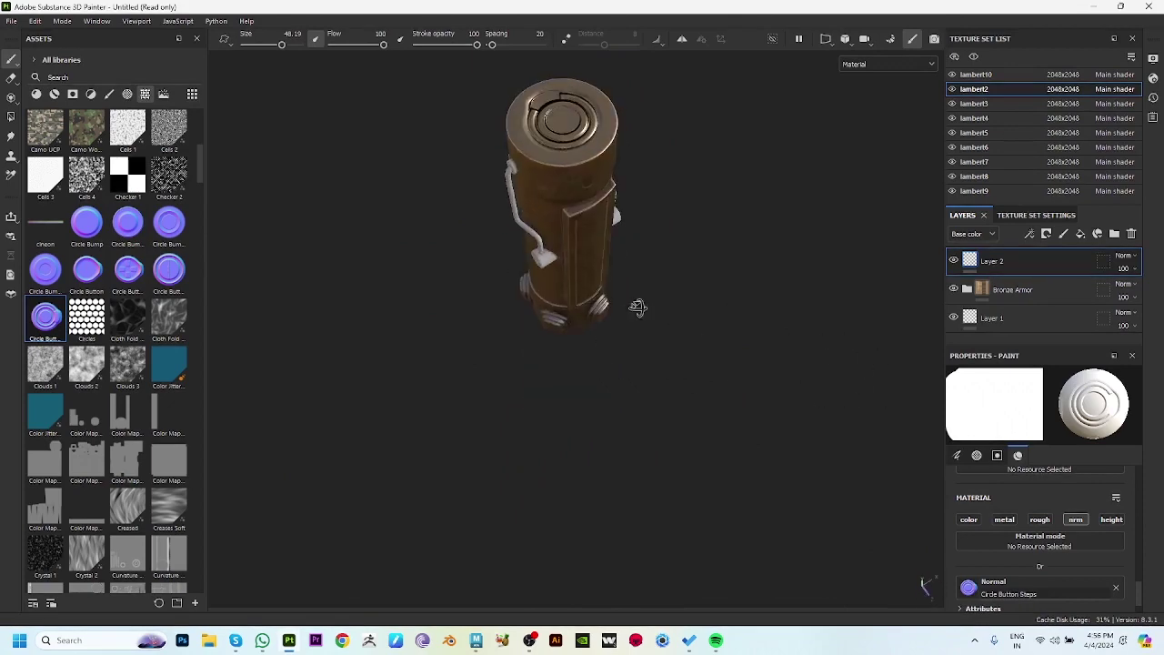
Orbit the canister to review the base knobs and side handle.
{"action": "scroll", "coordinate": [560, 426], "scroll_direction": "up", "scroll_amount": 5}
{"action": "mouse_move", "coordinate": [559, 426]}
{"action": "left_mouse_down", "text": "alt"}
{"action": "mouse_move", "coordinate": [655, 325]}
{"action": "mouse_move", "coordinate": [483, 368]}
{"action": "mouse_move", "coordinate": [776, 393]}
{"action": "left_mouse_up", "text": "alt"}
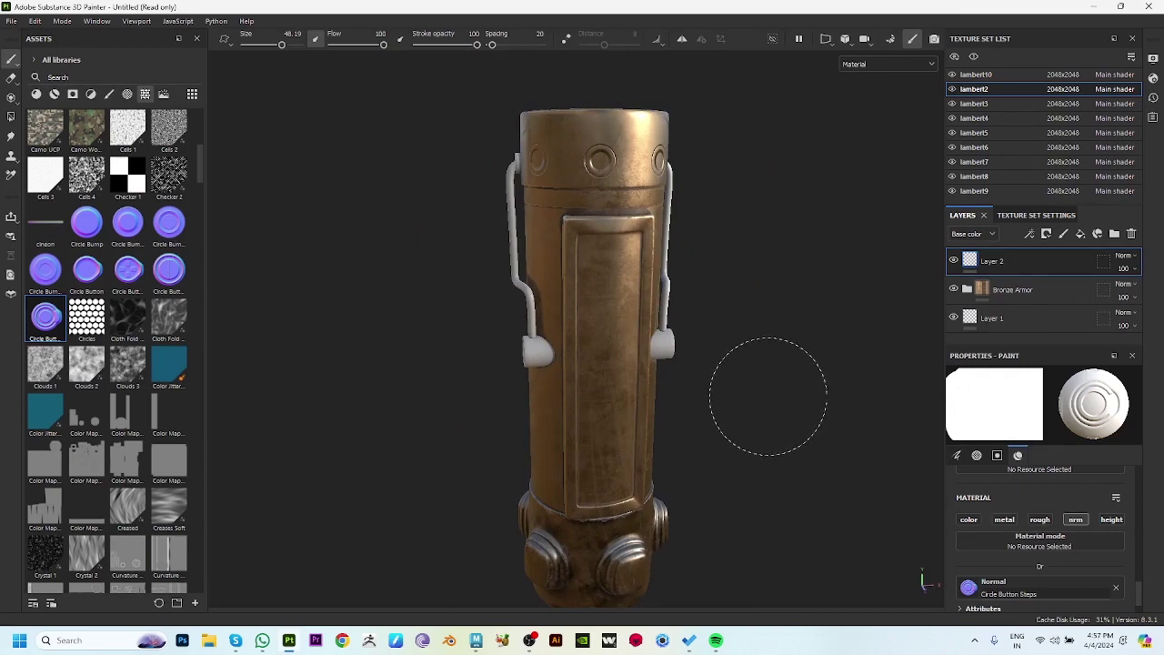
{"action": "scroll", "coordinate": [200, 356], "scroll_direction": "down", "scroll_amount": 6}
{"action": "scroll", "coordinate": [187, 400], "scroll_direction": "down", "scroll_amount": 3}
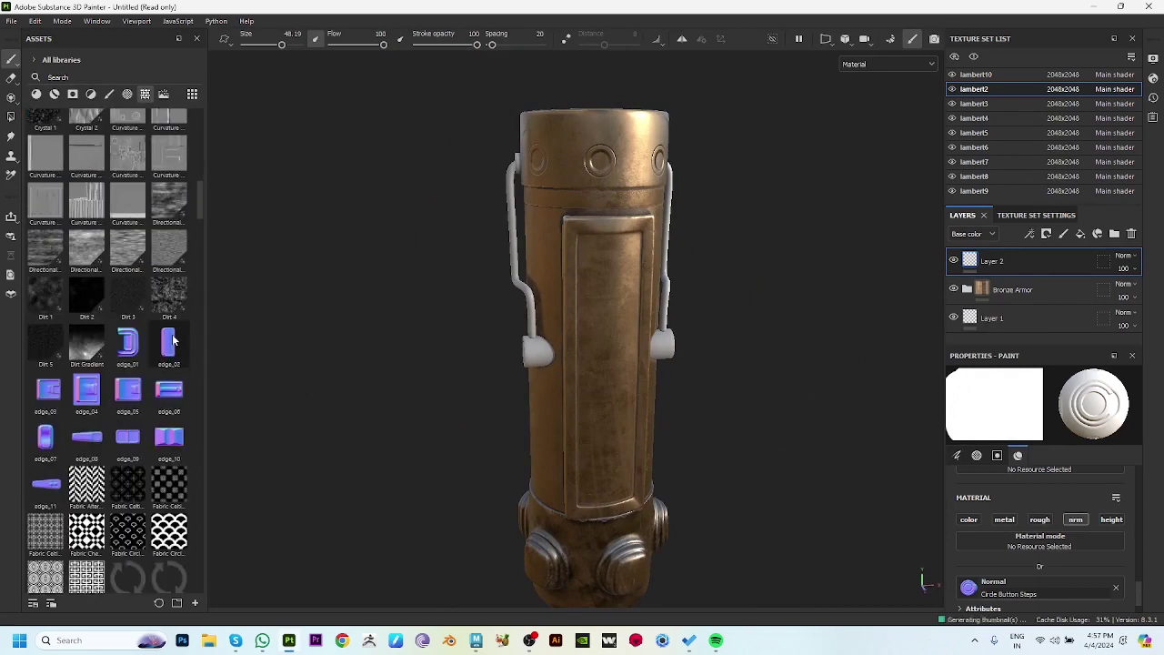
{"action": "mouse_move", "coordinate": [771, 529]}
{"action": "left_mouse_down", "text": "alt"}
{"action": "mouse_move", "coordinate": [725, 467]}
{"action": "mouse_move", "coordinate": [1051, 501]}
{"action": "mouse_move", "coordinate": [827, 434]}
{"action": "mouse_move", "coordinate": [551, 395]}
{"action": "mouse_move", "coordinate": [518, 418]}
{"action": "mouse_move", "coordinate": [1017, 282]}
{"action": "left_mouse_up", "text": "alt"}
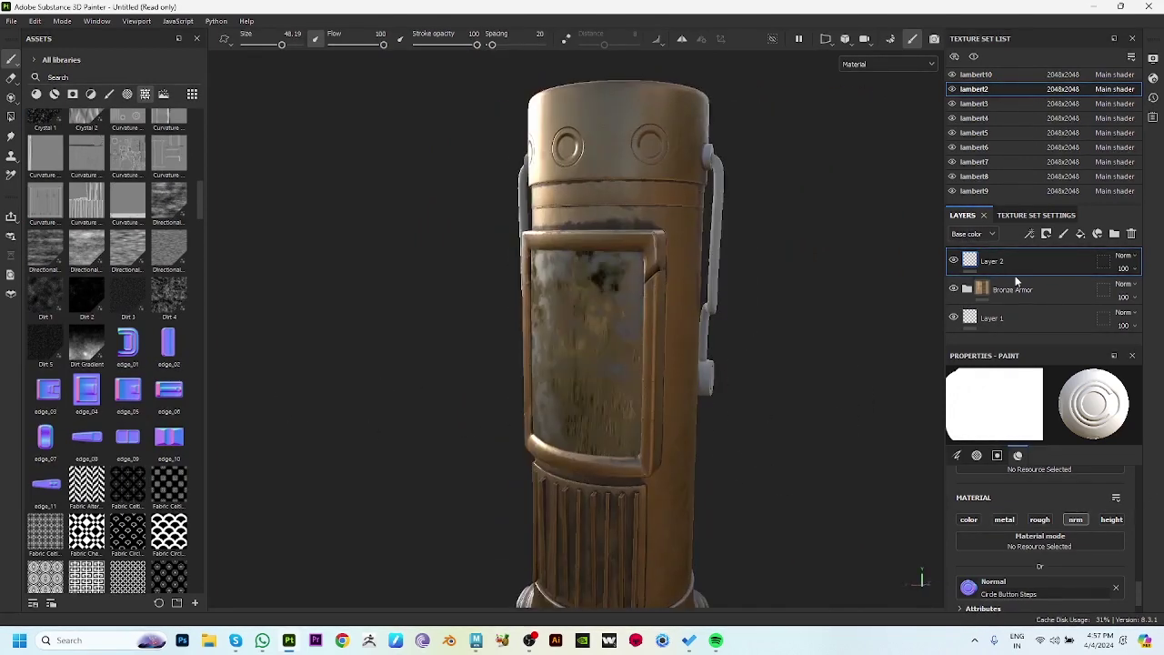
{"action": "left_click", "coordinate": [1019, 217]}
{"action": "left_click", "coordinate": [964, 211]}
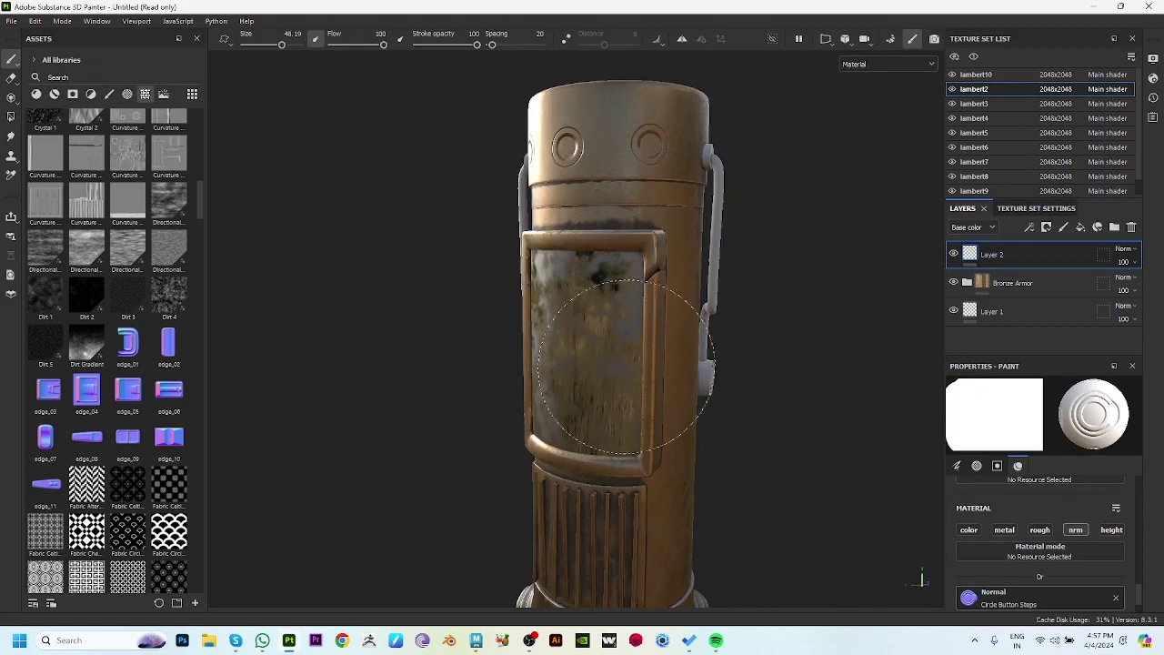
Select lambert6's Glass Visor mask and add a Polygon Fill effect that clears the glass.
{"action": "right_click", "coordinate": [599, 348], "text": "ctrl+alt"}
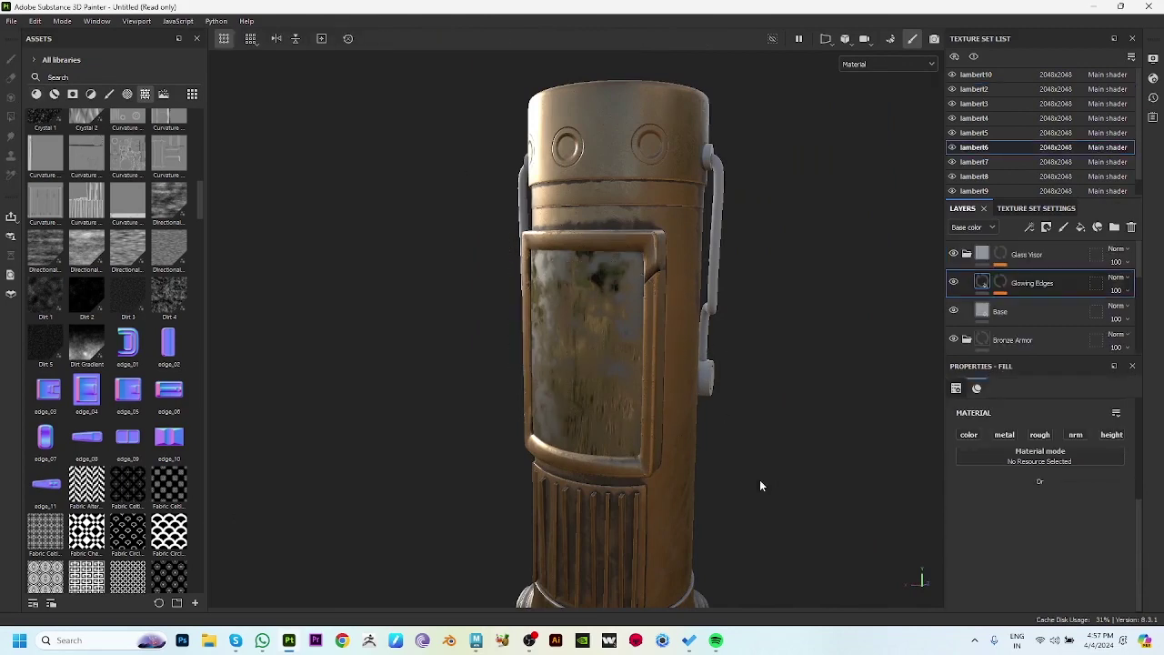
{"action": "left_click", "coordinate": [967, 254]}
{"action": "left_click", "coordinate": [1028, 255]}
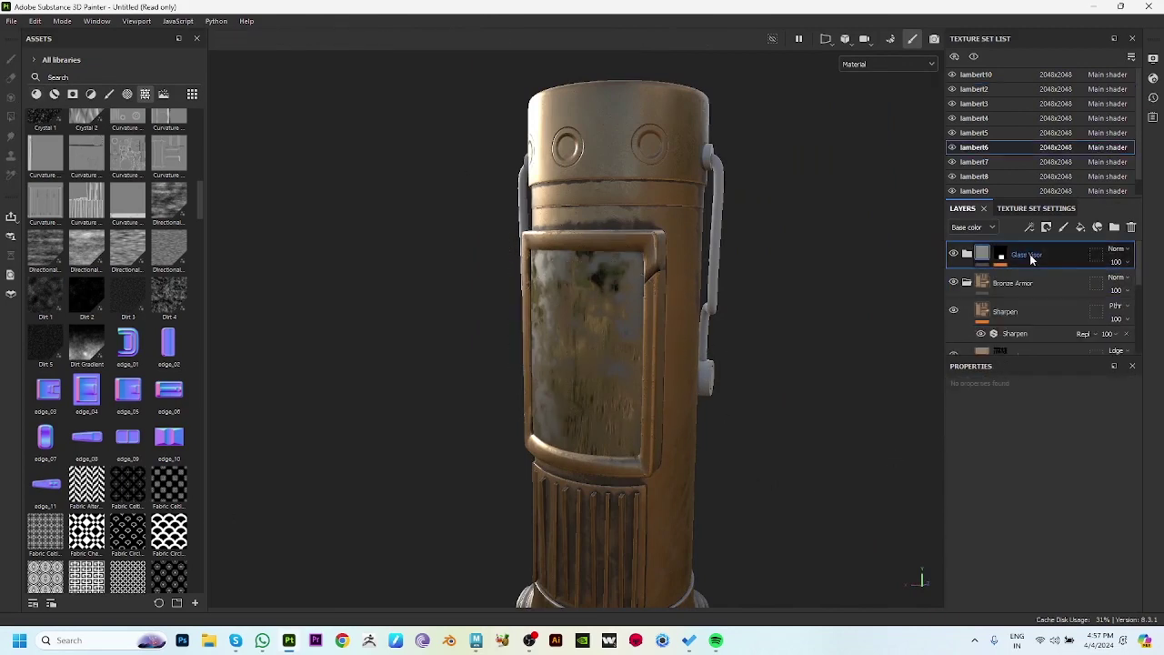
{"action": "mouse_move", "coordinate": [746, 375]}
{"action": "left_mouse_down", "text": "alt"}
{"action": "mouse_move", "coordinate": [708, 375]}
{"action": "mouse_move", "coordinate": [801, 374]}
{"action": "mouse_move", "coordinate": [760, 399]}
{"action": "left_mouse_up", "text": "alt"}
{"action": "key", "text": "4"}
{"action": "left_click", "coordinate": [777, 390]}
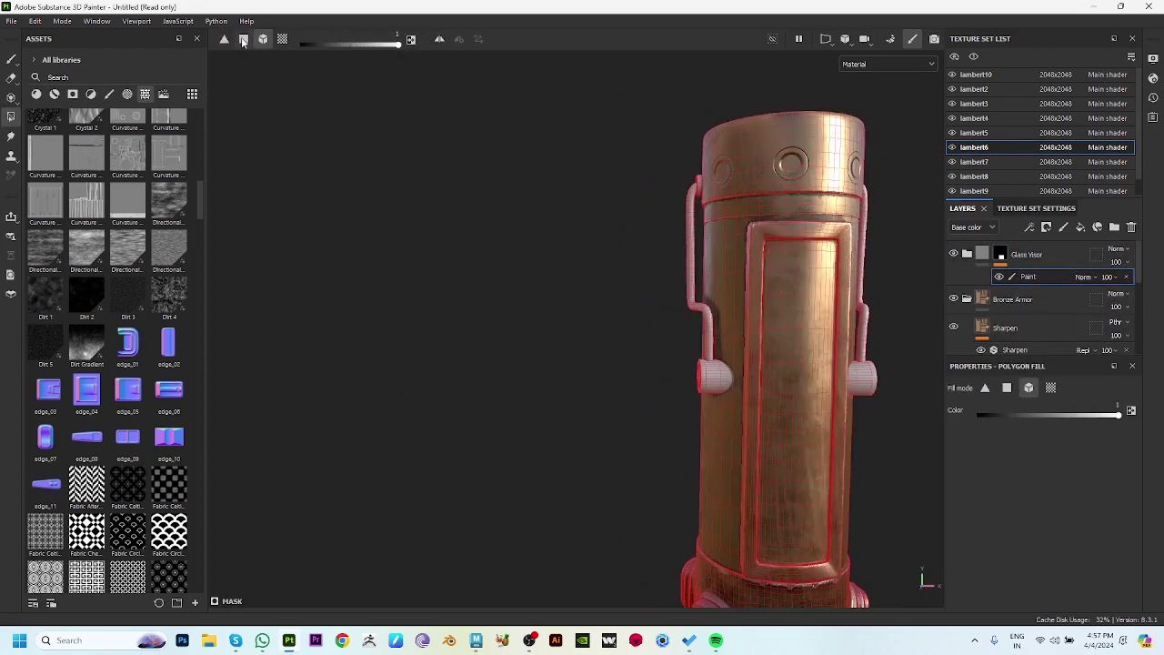
Show the UV layout beside the model and fill the central visor island with glass.
{"action": "left_click_drag", "start_coordinate": [788, 311], "coordinate": [856, 35], "text": "alt"}
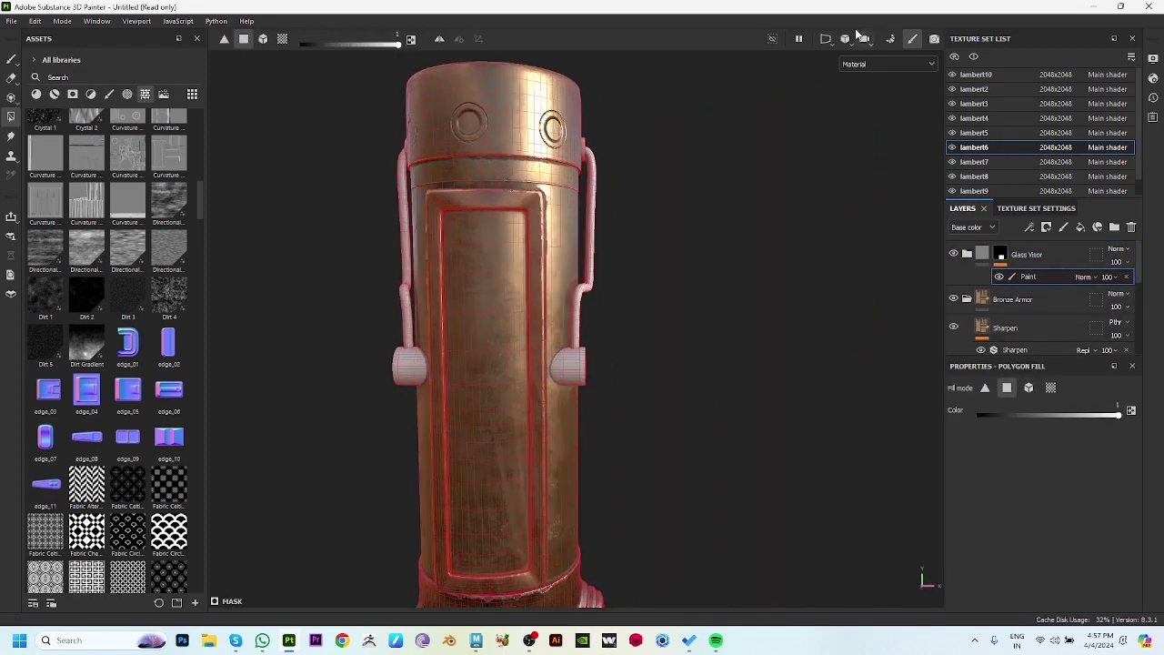
{"action": "left_click", "coordinate": [826, 39]}
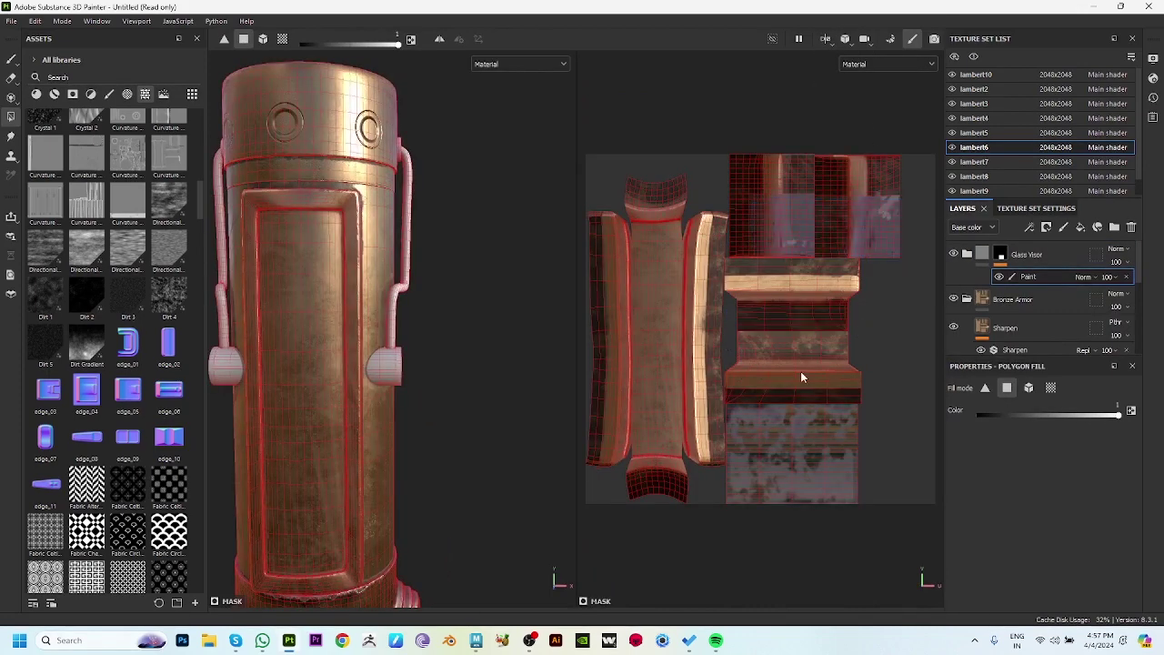
{"action": "left_click", "coordinate": [642, 243]}
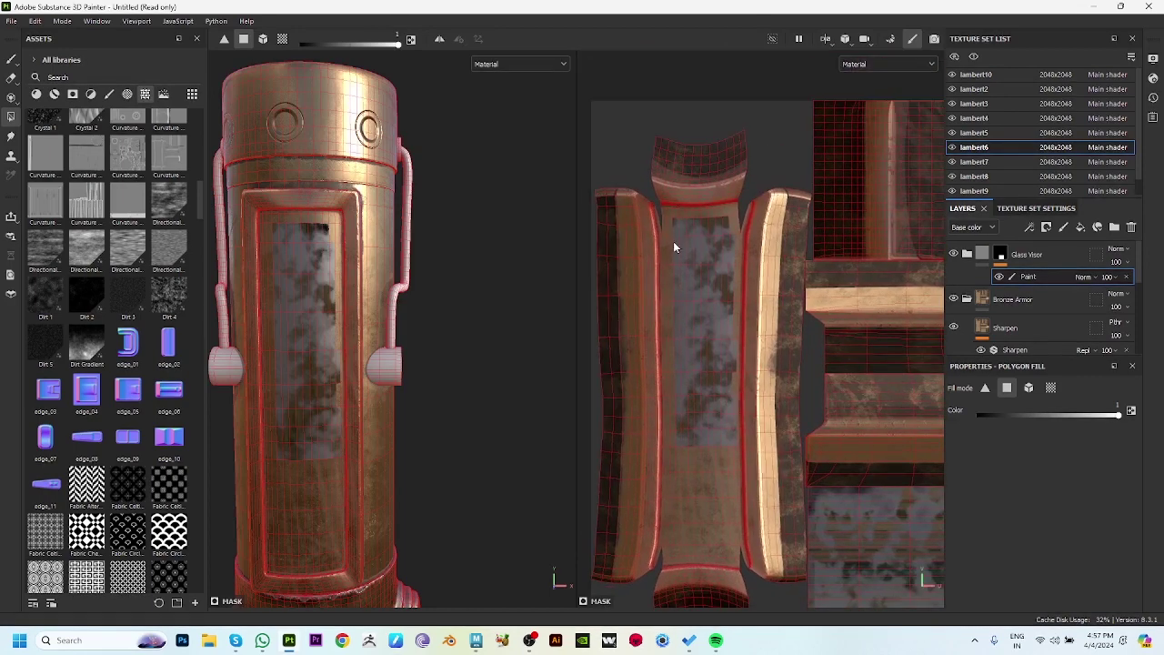
{"action": "left_click_drag", "start_coordinate": [664, 209], "coordinate": [737, 554]}
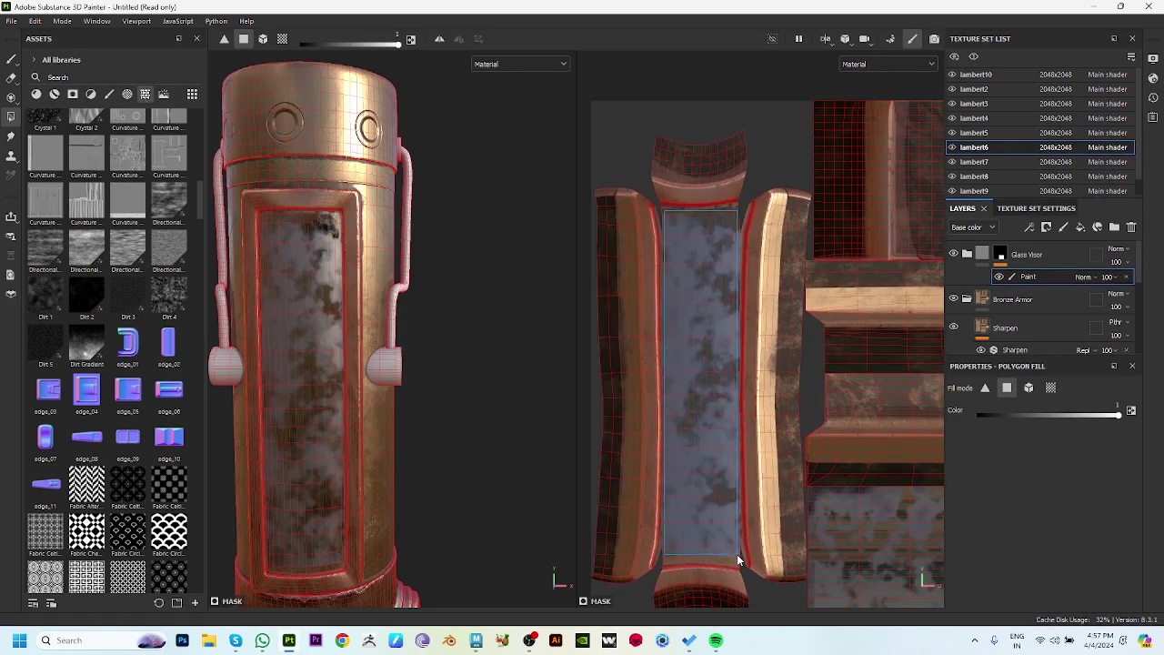
Zoom around the filled visor island's edges in the UV view and check the visor in 3D.
{"action": "mouse_move", "coordinate": [775, 362]}
{"action": "right_mouse_down", "text": "alt"}
{"action": "mouse_move", "coordinate": [790, 373]}
{"action": "mouse_move", "coordinate": [834, 291]}
{"action": "mouse_move", "coordinate": [780, 349]}
{"action": "right_mouse_up", "text": "alt"}
{"action": "right_click_drag", "start_coordinate": [699, 313], "coordinate": [701, 343], "text": "alt"}
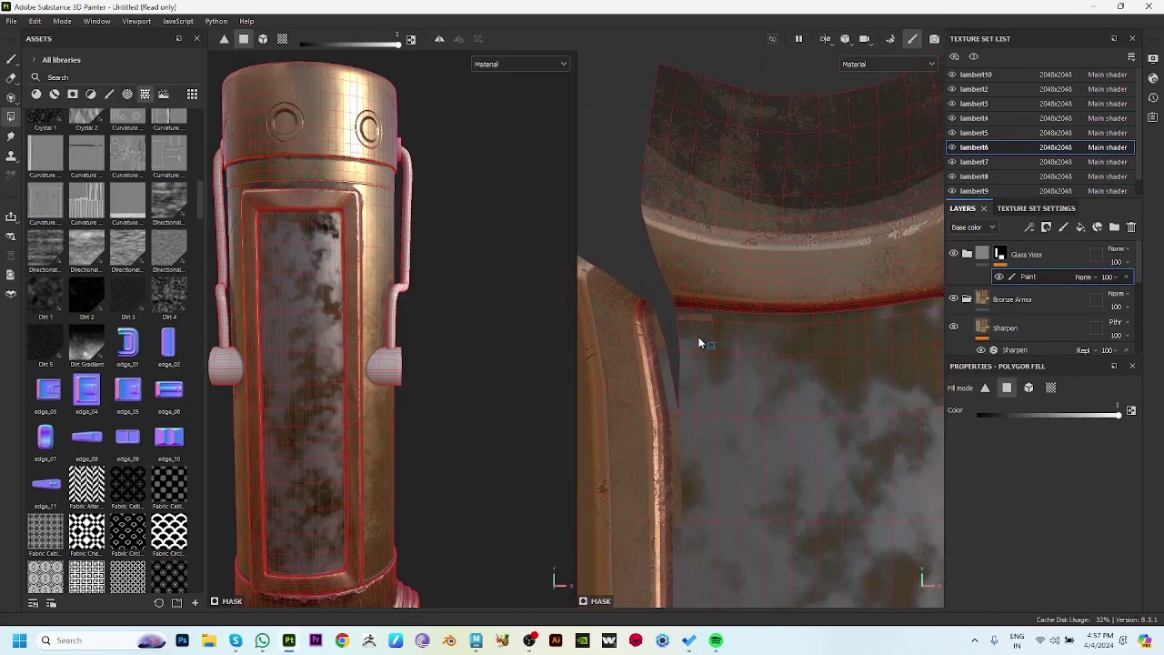
{"action": "right_click_drag", "start_coordinate": [793, 521], "coordinate": [712, 155], "text": "alt"}
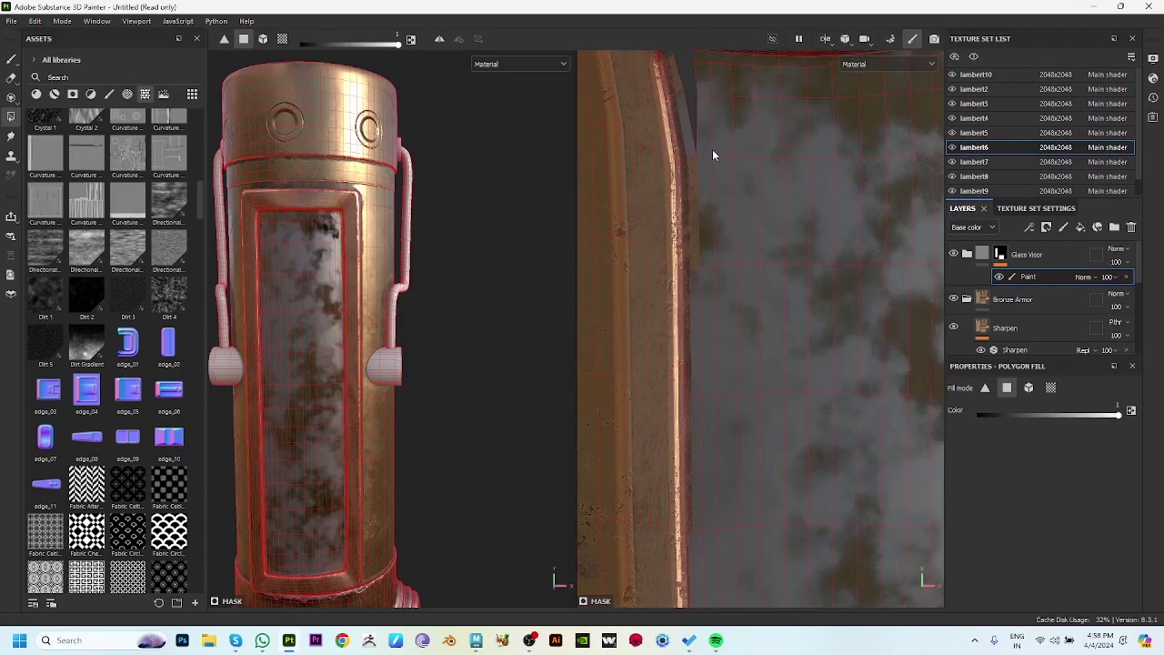
{"action": "right_click_drag", "start_coordinate": [738, 248], "coordinate": [778, 441], "text": "alt"}
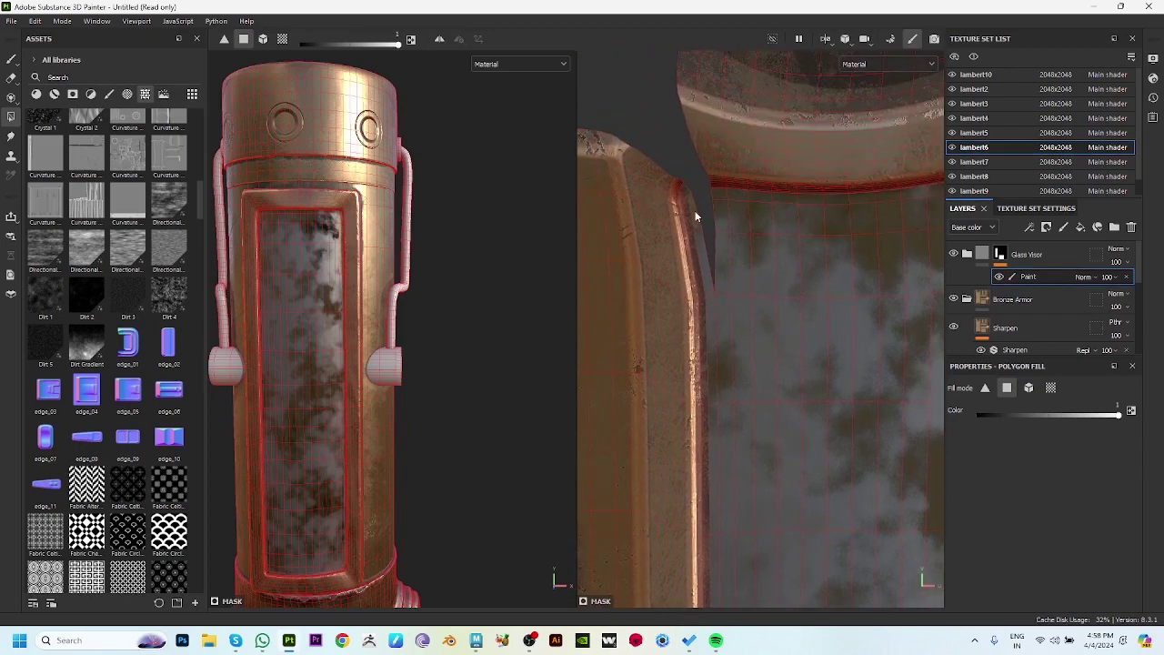
{"action": "mouse_move", "coordinate": [822, 360]}
{"action": "right_mouse_down", "text": "alt"}
{"action": "mouse_move", "coordinate": [733, 162]}
{"action": "mouse_move", "coordinate": [733, 237]}
{"action": "mouse_move", "coordinate": [794, 295]}
{"action": "mouse_move", "coordinate": [751, 263]}
{"action": "right_mouse_up", "text": "alt"}
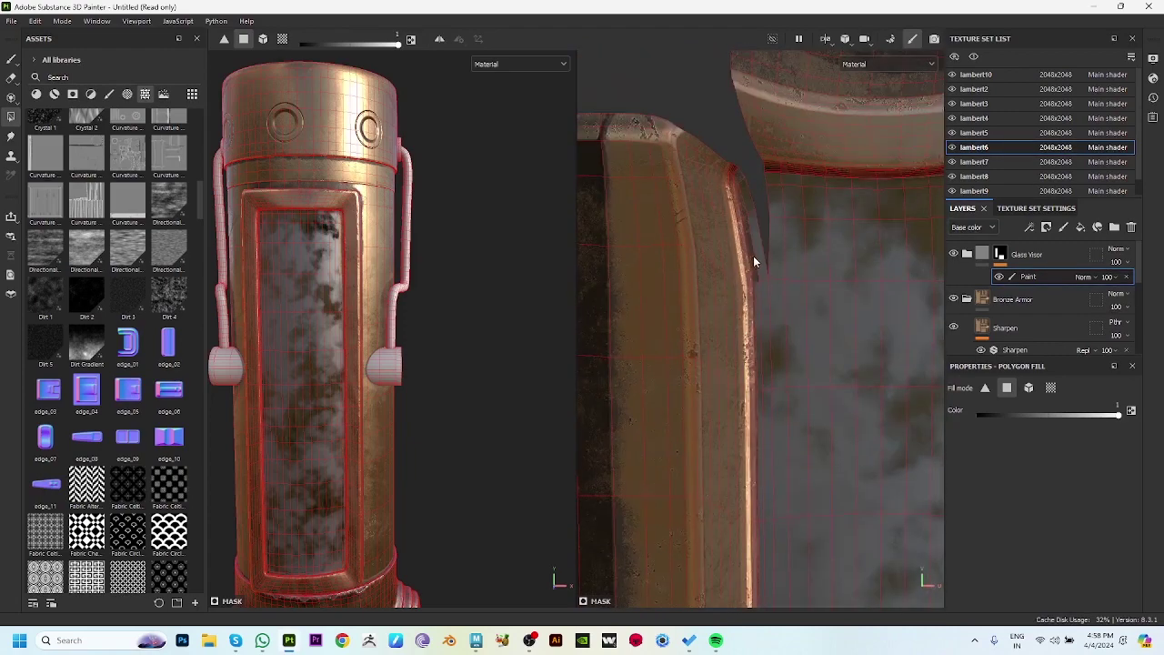
{"action": "mouse_move", "coordinate": [739, 196]}
{"action": "right_mouse_down", "text": "alt"}
{"action": "mouse_move", "coordinate": [801, 268]}
{"action": "mouse_move", "coordinate": [697, 177]}
{"action": "mouse_move", "coordinate": [649, 104]}
{"action": "right_mouse_up", "text": "alt"}
{"action": "middle_click_drag", "start_coordinate": [748, 329], "coordinate": [719, 268], "text": "alt"}
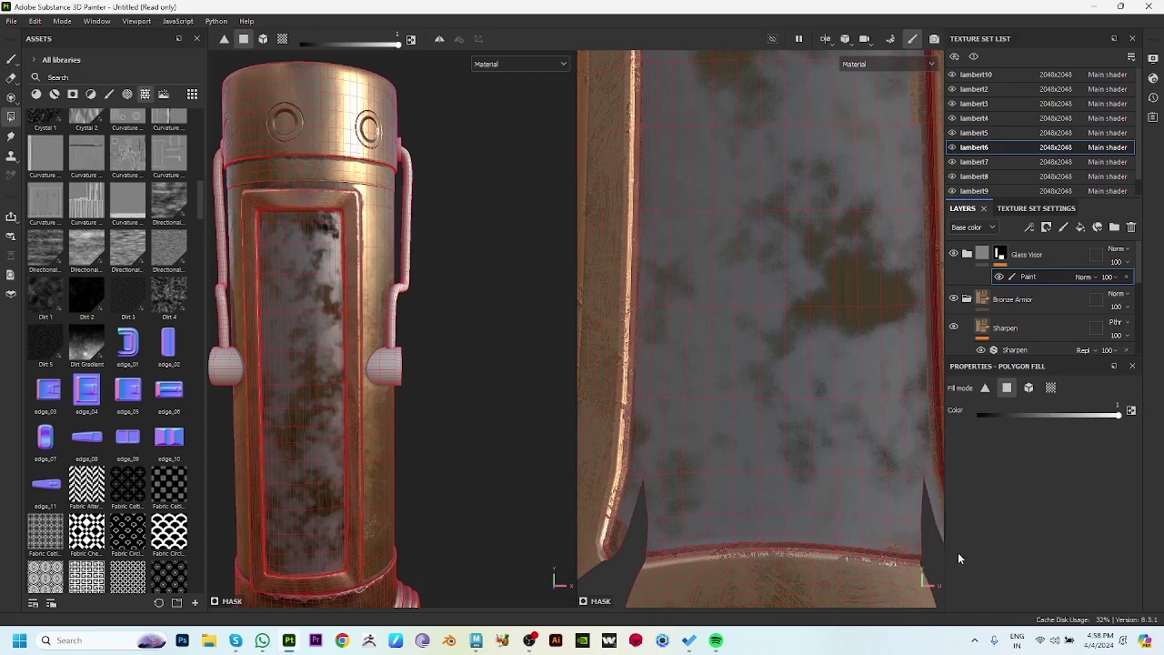
{"action": "left_click_drag", "start_coordinate": [564, 418], "coordinate": [413, 395], "text": "alt"}
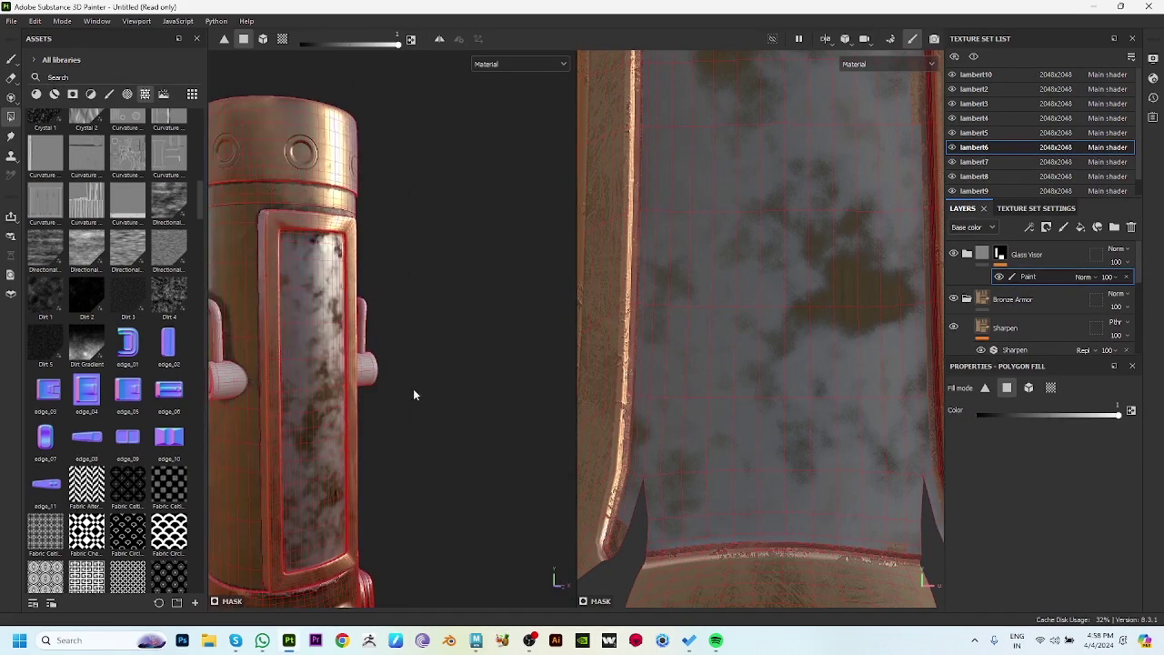
{"action": "left_click", "coordinate": [11, 58]}
Switch the viewport to the 3D model only and close in on the canister's side pipe.
{"action": "scroll", "coordinate": [526, 430], "scroll_direction": "down", "scroll_amount": 5}
{"action": "mouse_move", "coordinate": [527, 430]}
{"action": "left_mouse_down", "text": "alt"}
{"action": "mouse_move", "coordinate": [254, 335]}
{"action": "mouse_move", "coordinate": [362, 327]}
{"action": "mouse_move", "coordinate": [573, 346]}
{"action": "left_mouse_up", "text": "alt"}
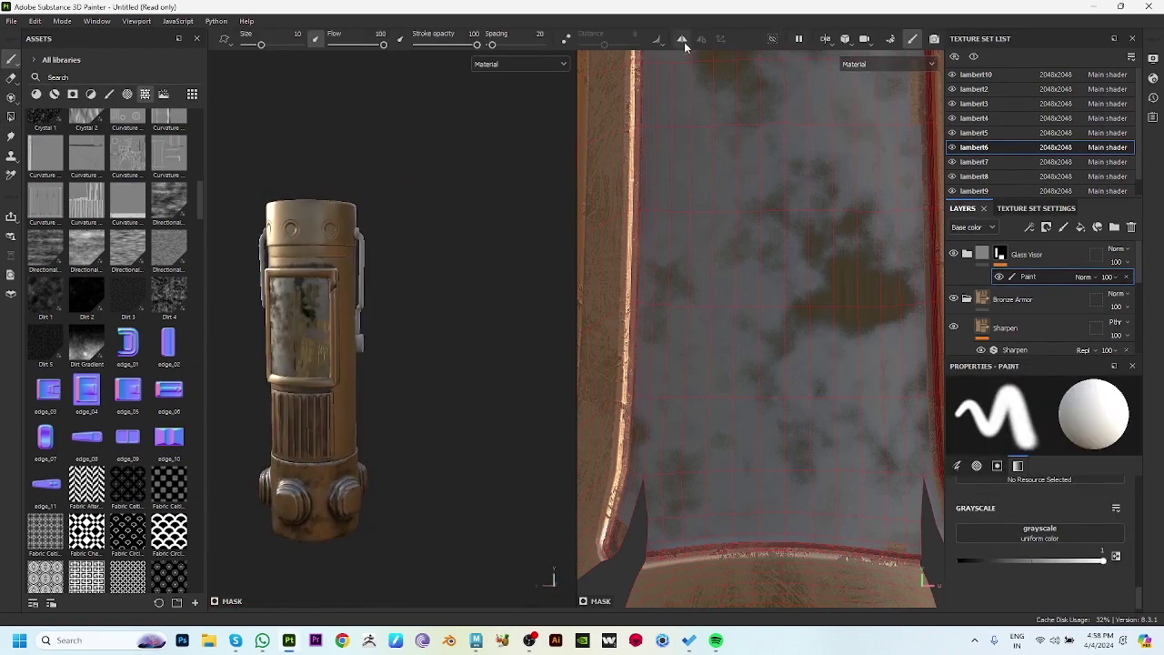
{"action": "left_click", "coordinate": [826, 39]}
{"action": "left_click", "coordinate": [860, 72]}
{"action": "mouse_move", "coordinate": [582, 340]}
{"action": "left_mouse_down", "text": "alt"}
{"action": "mouse_move", "coordinate": [810, 327]}
{"action": "mouse_move", "coordinate": [625, 373]}
{"action": "mouse_move", "coordinate": [702, 446]}
{"action": "left_mouse_up", "text": "alt"}
{"action": "right_click_drag", "start_coordinate": [701, 446], "coordinate": [795, 530], "text": "alt"}
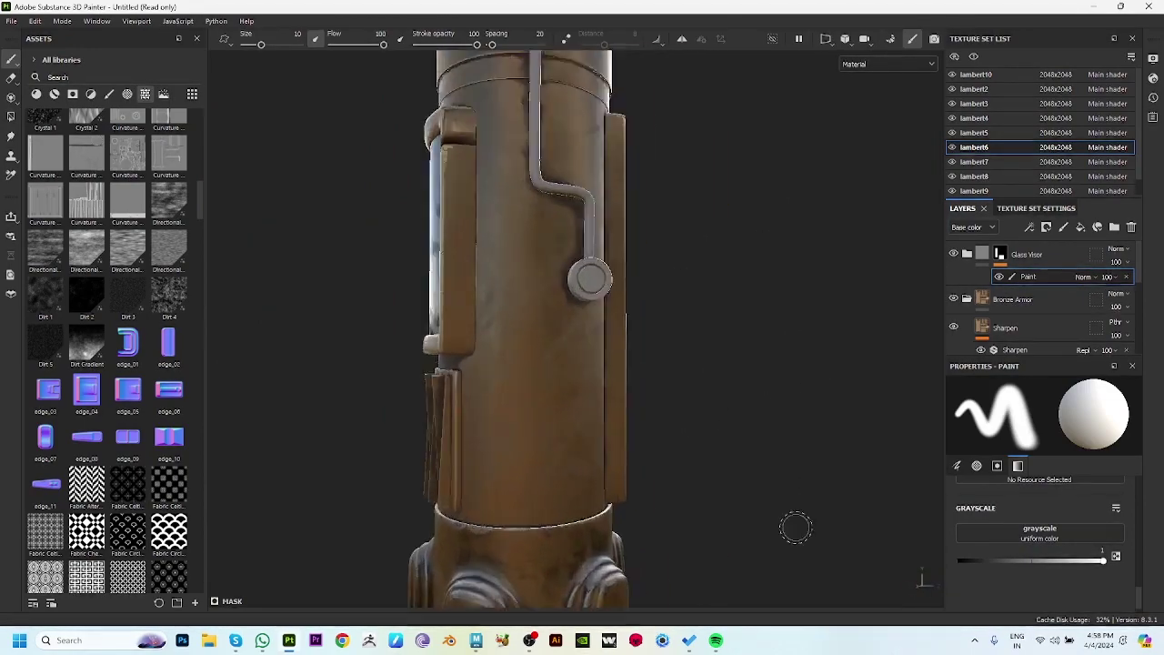
Try Bronze Armor and Creature Teeth on the pipe, then apply Steel Dark Aged instead.
{"action": "left_click", "coordinate": [1001, 254]}
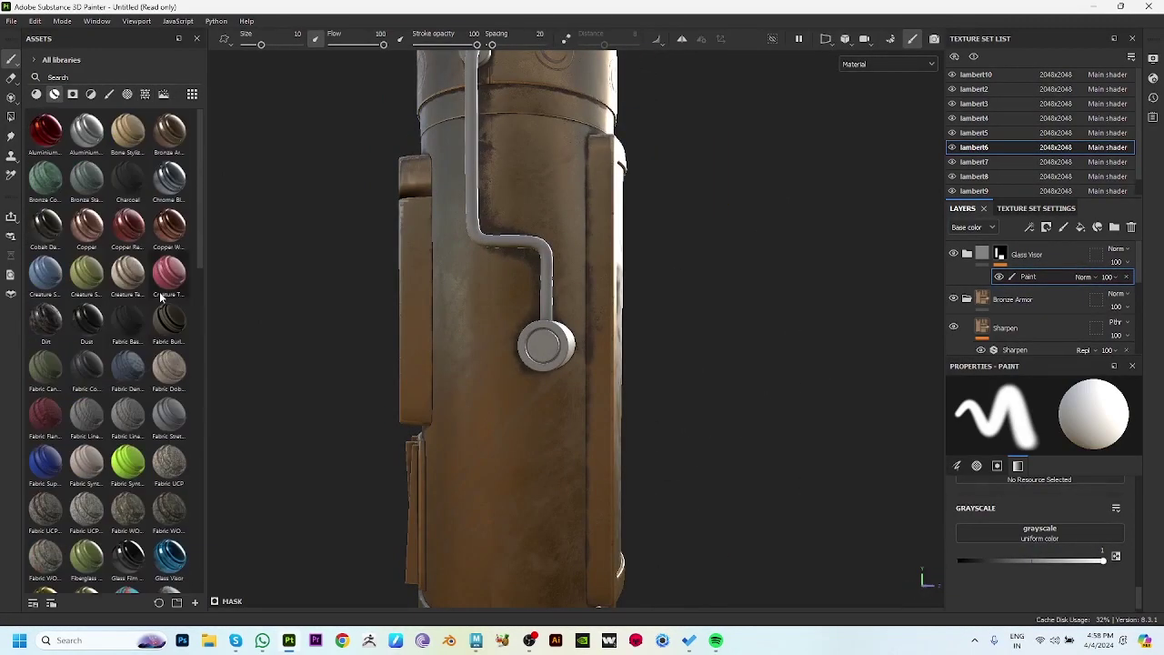
{"action": "mouse_move", "coordinate": [168, 132]}
{"action": "left_mouse_down"}
{"action": "mouse_move", "coordinate": [575, 382]}
{"action": "mouse_move", "coordinate": [422, 365]}
{"action": "mouse_move", "coordinate": [771, 500]}
{"action": "mouse_move", "coordinate": [669, 412]}
{"action": "mouse_move", "coordinate": [582, 424]}
{"action": "mouse_move", "coordinate": [564, 312]}
{"action": "mouse_move", "coordinate": [527, 327]}
{"action": "left_mouse_up"}
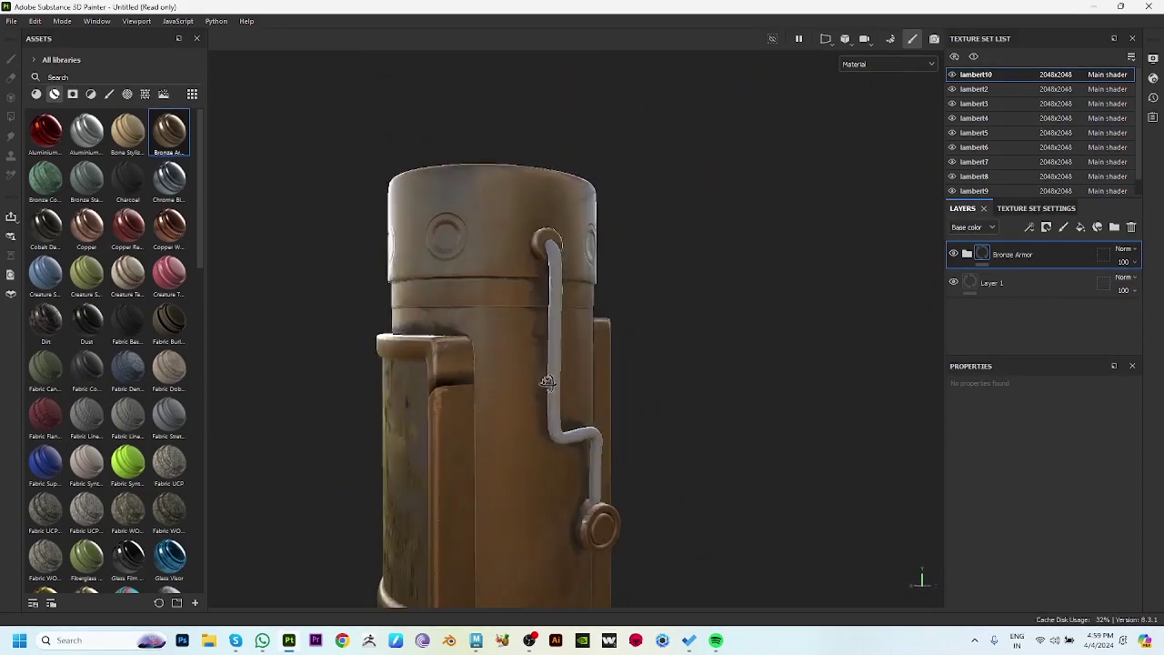
{"action": "left_click_drag", "start_coordinate": [175, 291], "coordinate": [527, 333]}
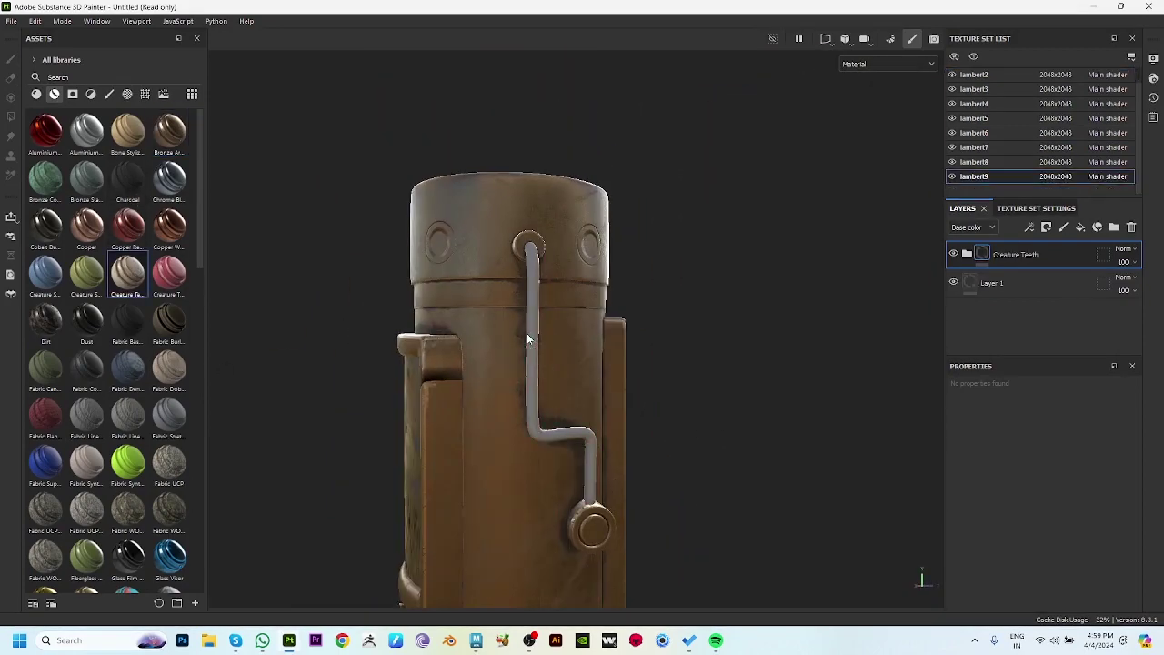
{"action": "key", "text": "ctrl+z"}
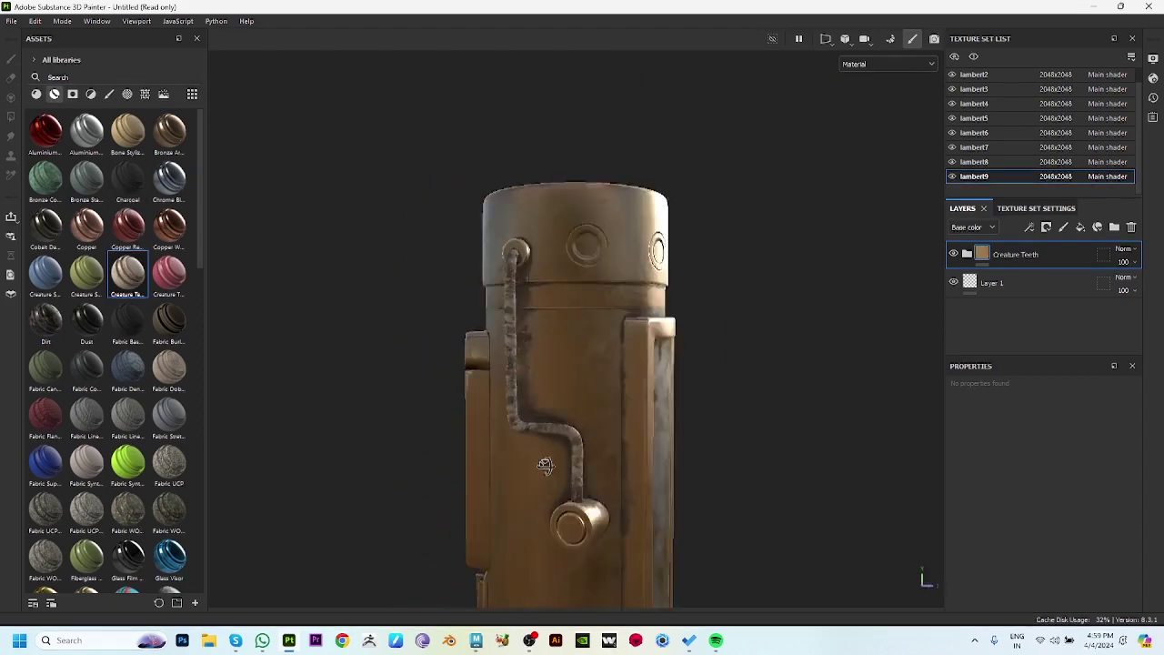
{"action": "scroll", "coordinate": [132, 342], "scroll_direction": "down", "scroll_amount": 5}
{"action": "scroll", "coordinate": [145, 409], "scroll_direction": "down", "scroll_amount": 5}
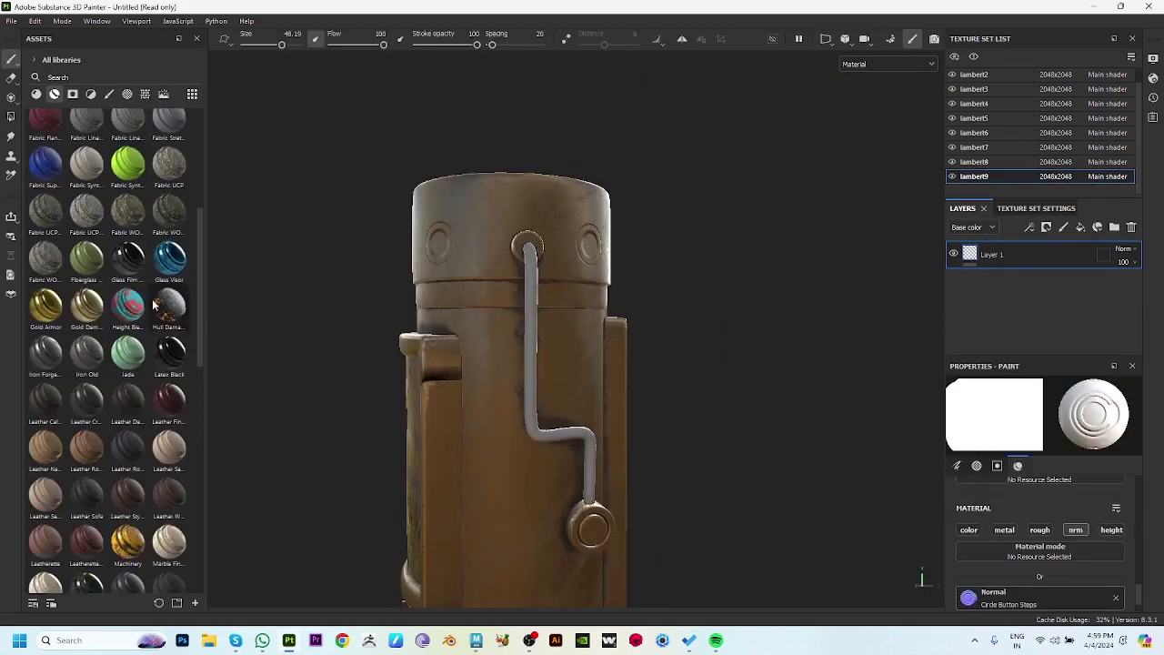
{"action": "scroll", "coordinate": [146, 419], "scroll_direction": "down", "scroll_amount": 5}
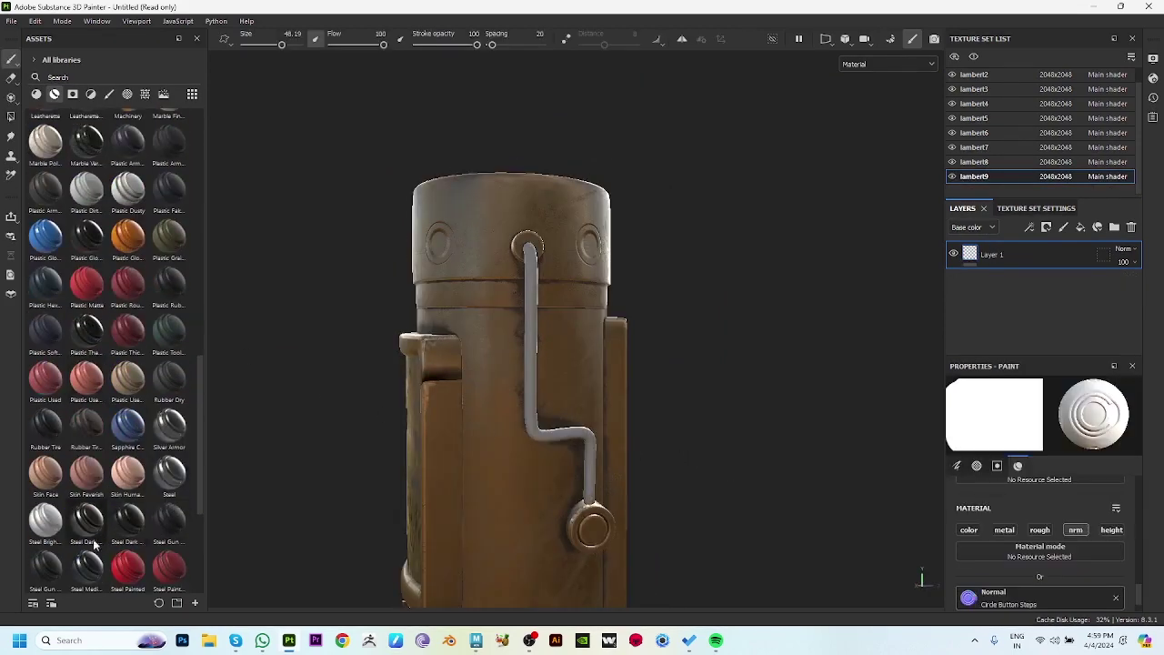
{"action": "mouse_move", "coordinate": [88, 531]}
{"action": "left_mouse_down"}
{"action": "mouse_move", "coordinate": [532, 357]}
{"action": "mouse_move", "coordinate": [460, 446]}
{"action": "mouse_move", "coordinate": [445, 446]}
{"action": "mouse_move", "coordinate": [751, 327]}
{"action": "mouse_move", "coordinate": [591, 343]}
{"action": "left_mouse_up"}
{"action": "scroll", "coordinate": [591, 343], "scroll_direction": "down", "scroll_amount": 2}
{"action": "mouse_move", "coordinate": [754, 380]}
{"action": "left_mouse_down", "text": "alt"}
{"action": "mouse_move", "coordinate": [462, 379]}
{"action": "mouse_move", "coordinate": [468, 395]}
{"action": "mouse_move", "coordinate": [500, 391]}
{"action": "mouse_move", "coordinate": [603, 483]}
{"action": "mouse_move", "coordinate": [454, 556]}
{"action": "mouse_move", "coordinate": [504, 338]}
{"action": "mouse_move", "coordinate": [362, 301]}
{"action": "mouse_move", "coordinate": [626, 446]}
{"action": "mouse_move", "coordinate": [592, 385]}
{"action": "mouse_move", "coordinate": [881, 377]}
{"action": "mouse_move", "coordinate": [761, 340]}
{"action": "mouse_move", "coordinate": [621, 323]}
{"action": "mouse_move", "coordinate": [667, 345]}
{"action": "mouse_move", "coordinate": [332, 440]}
{"action": "left_mouse_up", "text": "alt"}
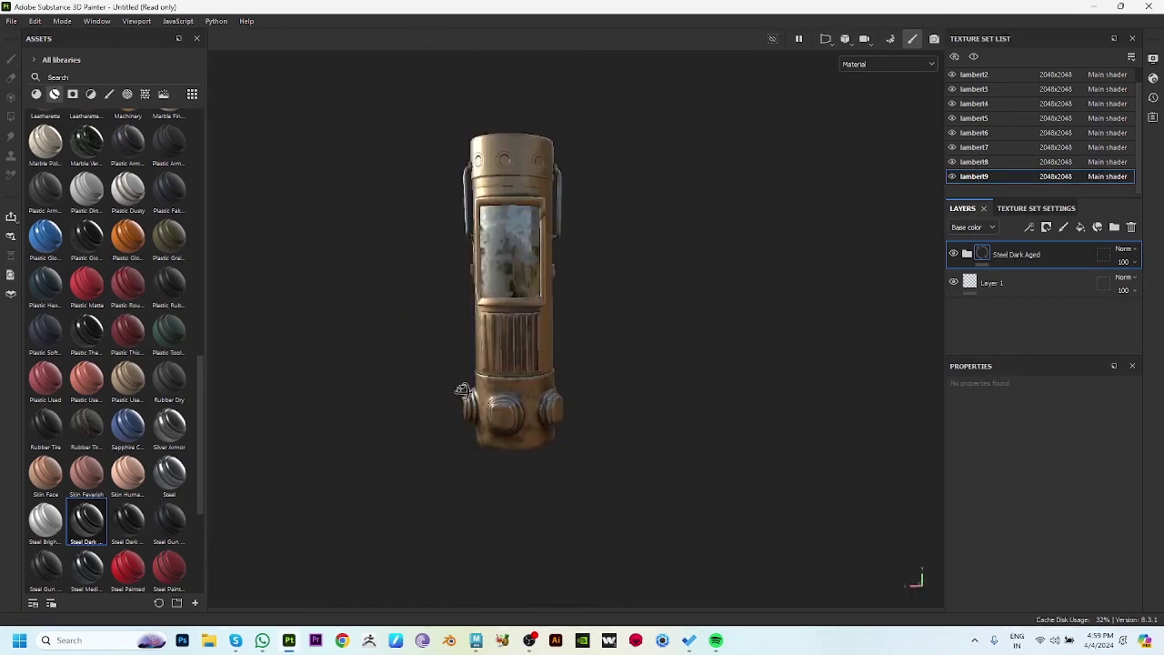
{"action": "scroll", "coordinate": [572, 363], "scroll_direction": "up", "scroll_amount": 3}
{"action": "left_click", "coordinate": [90, 94]}
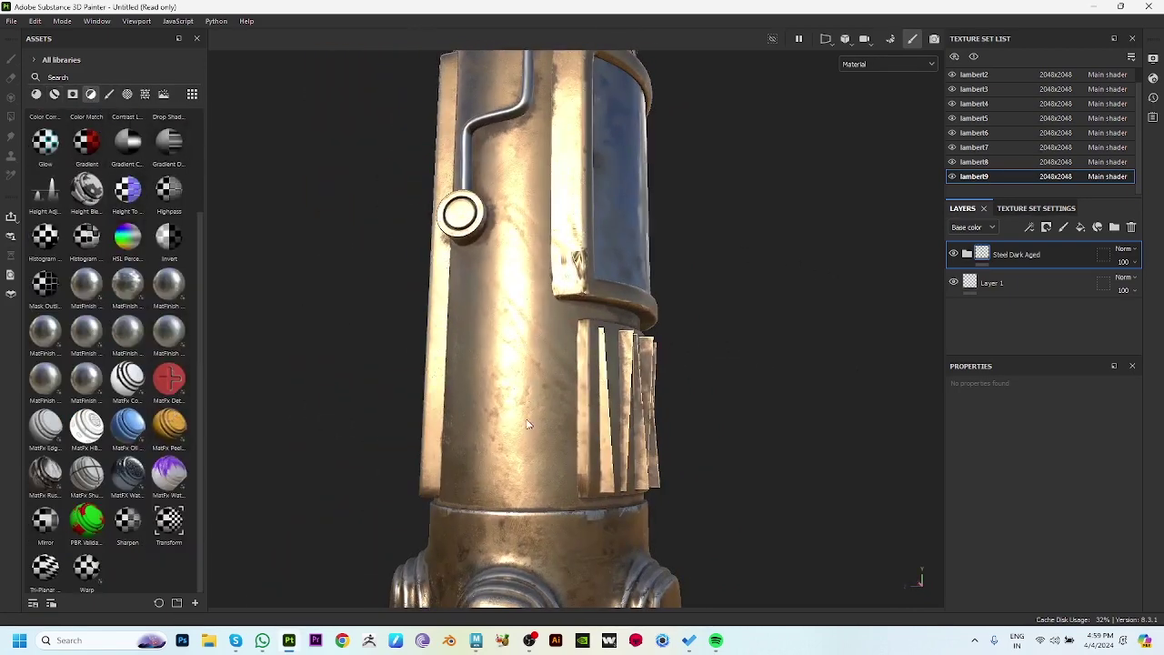
In lambert4, collapse the Bronze Armor folder and add a new paint layer above it.
{"action": "left_click", "coordinate": [974, 103]}
{"action": "left_click", "coordinate": [1009, 255]}
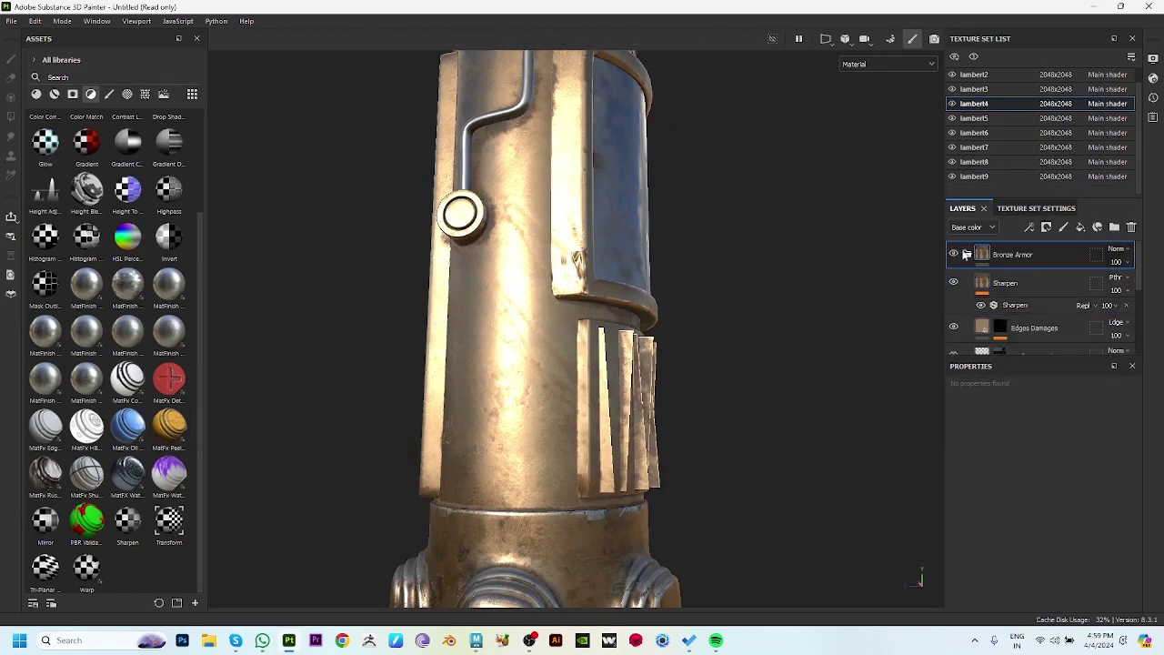
{"action": "left_click", "coordinate": [953, 254]}
{"action": "left_click", "coordinate": [954, 253]}
{"action": "left_click", "coordinate": [967, 254]}
{"action": "left_click", "coordinate": [1064, 229]}
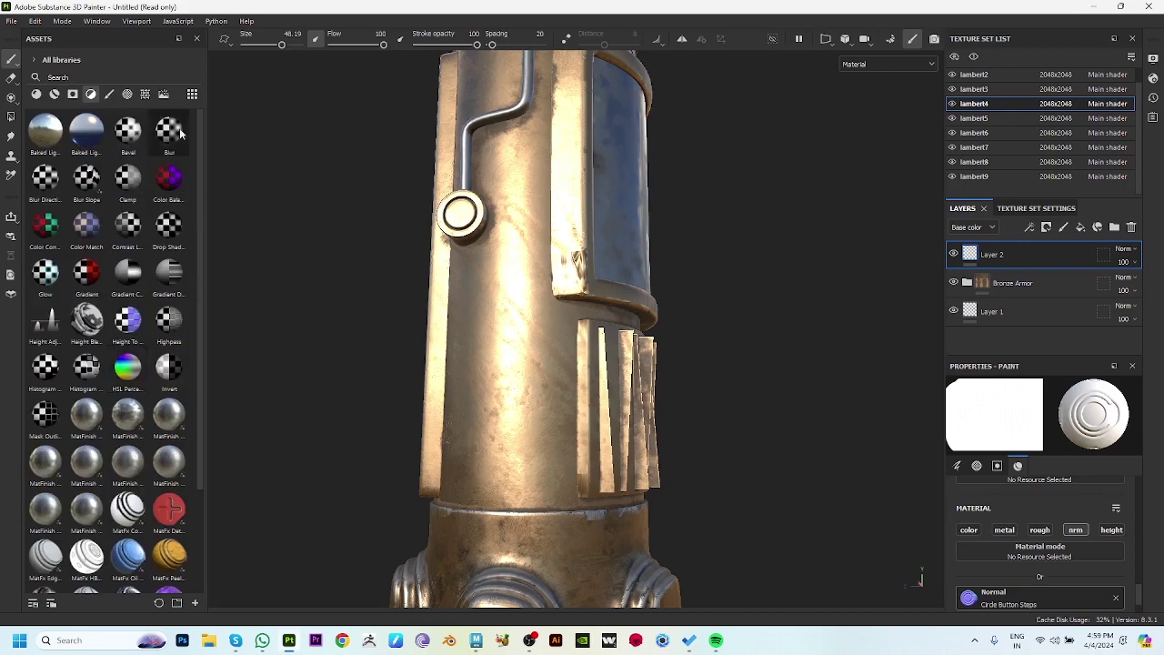
Switch the asset library to Textures and scroll down to the handle stamps.
{"action": "left_click", "coordinate": [128, 95]}
{"action": "left_click", "coordinate": [144, 94]}
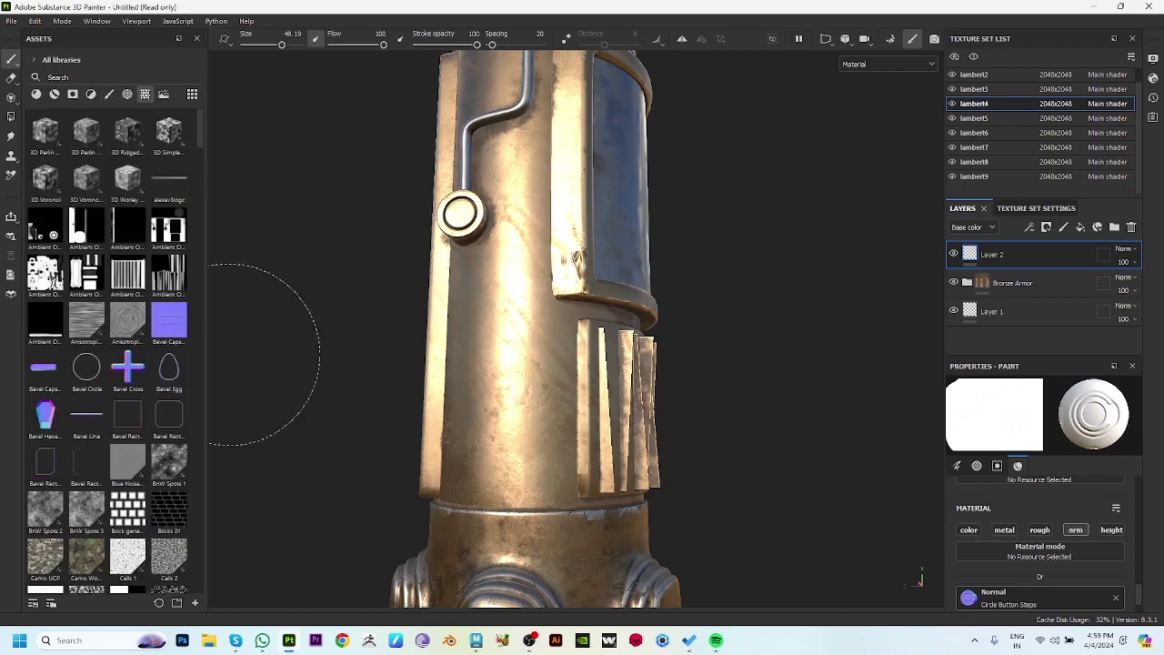
{"action": "scroll", "coordinate": [114, 368], "scroll_direction": "down", "scroll_amount": 3}
{"action": "scroll", "coordinate": [115, 367], "scroll_direction": "down", "scroll_amount": 3}
{"action": "scroll", "coordinate": [115, 367], "scroll_direction": "down", "scroll_amount": 3}
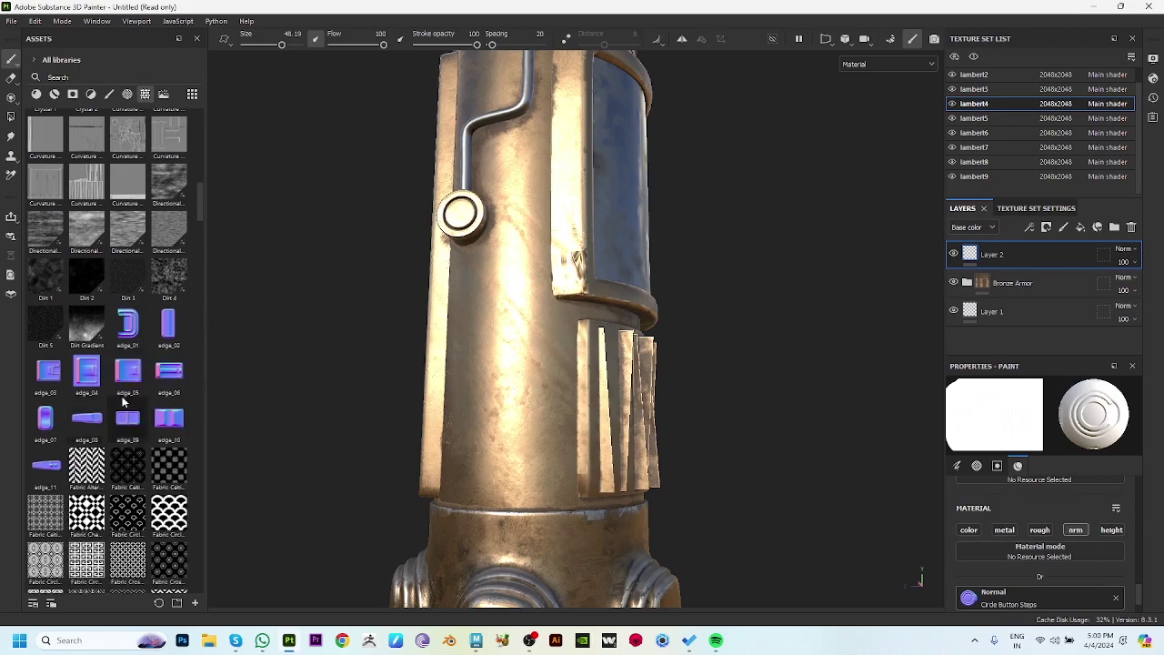
{"action": "scroll", "coordinate": [164, 382], "scroll_direction": "down", "scroll_amount": 3}
{"action": "scroll", "coordinate": [163, 373], "scroll_direction": "down", "scroll_amount": 3}
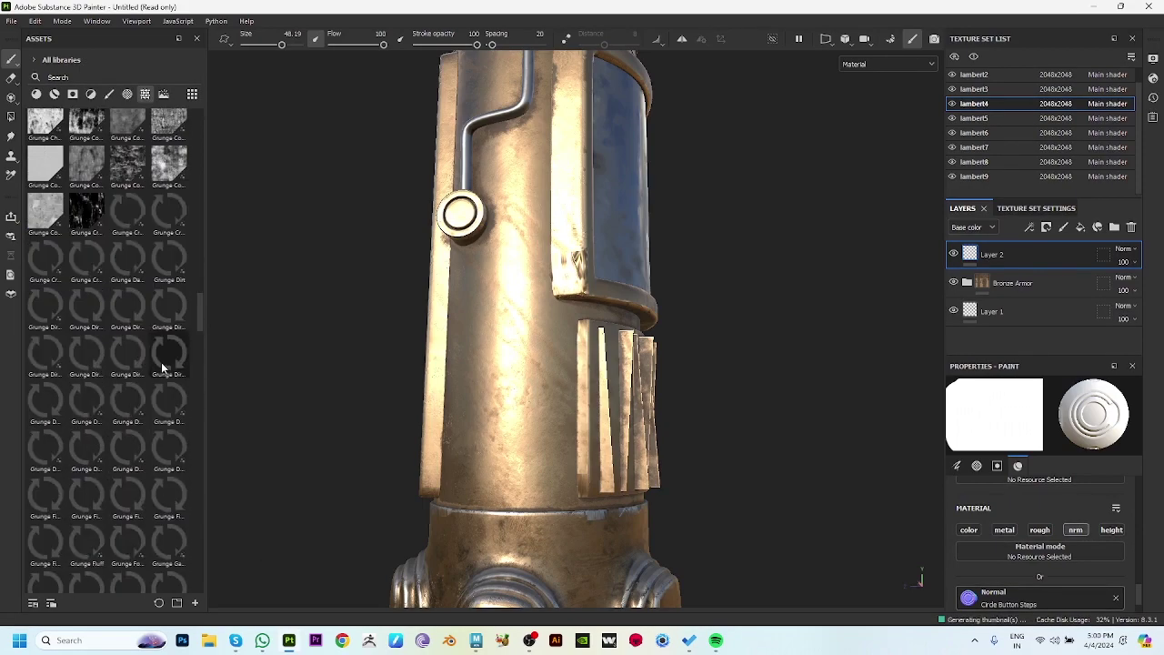
{"action": "scroll", "coordinate": [162, 366], "scroll_direction": "down", "scroll_amount": 3}
{"action": "scroll", "coordinate": [160, 362], "scroll_direction": "down", "scroll_amount": 3}
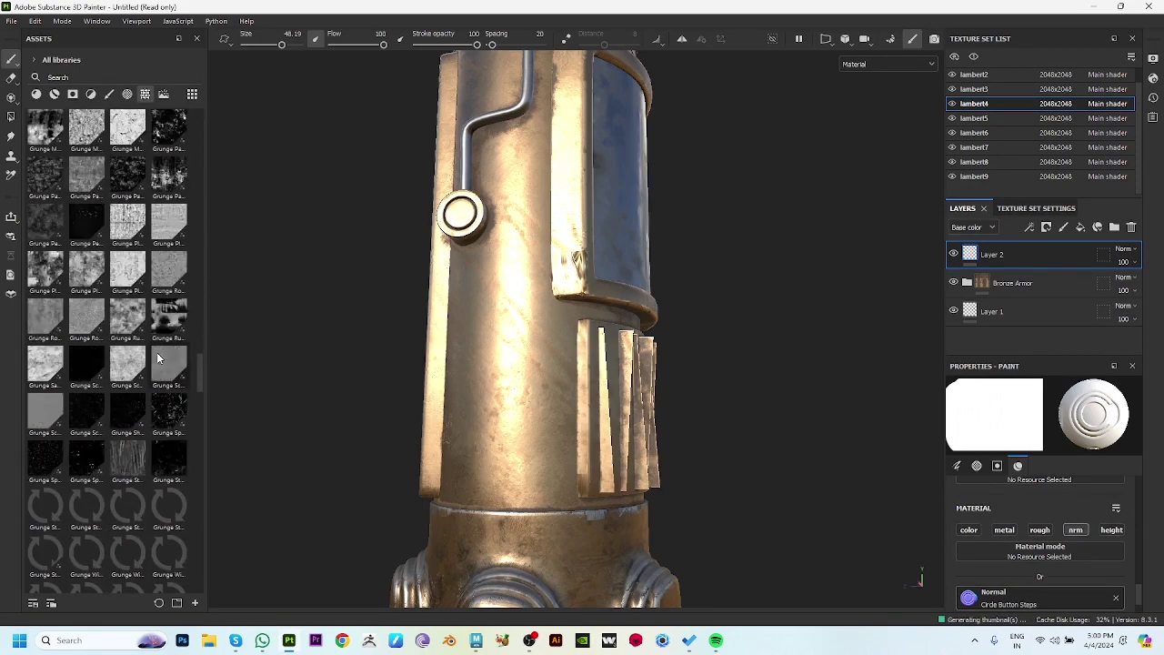
{"action": "scroll", "coordinate": [158, 357], "scroll_direction": "down", "scroll_amount": 5}
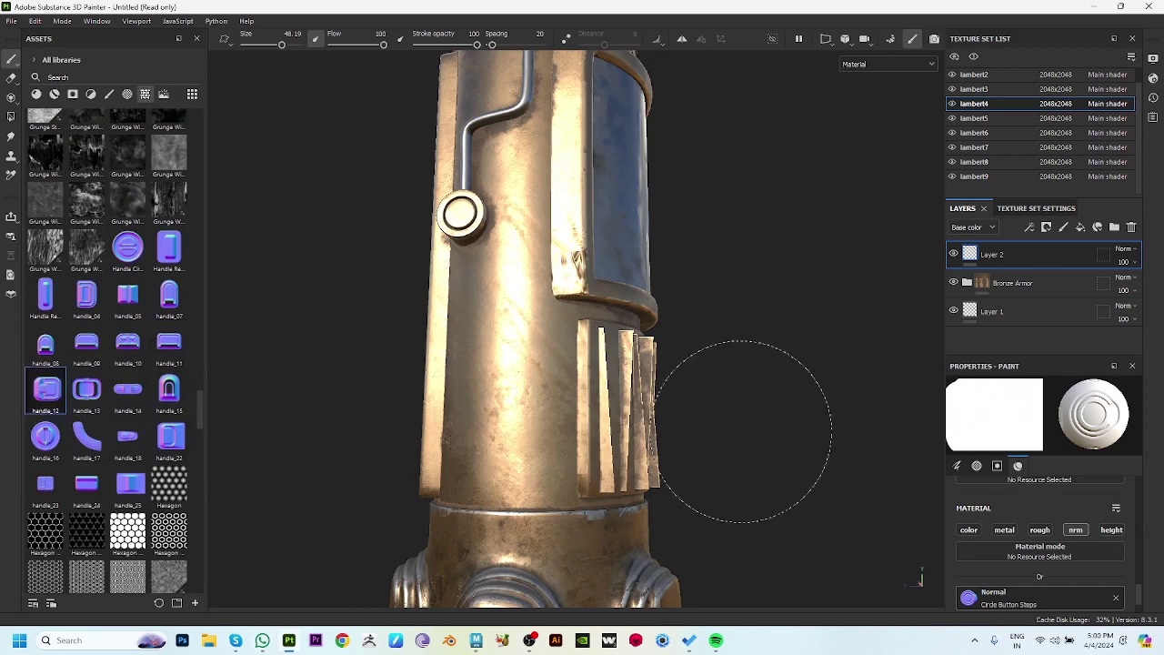
Set handle_12 as the normal stamp and try a stamp on the body, undoing the misplaced one.
{"action": "left_click_drag", "start_coordinate": [741, 400], "coordinate": [691, 401], "text": "alt"}
{"action": "left_click_drag", "start_coordinate": [1055, 562], "coordinate": [1032, 593]}
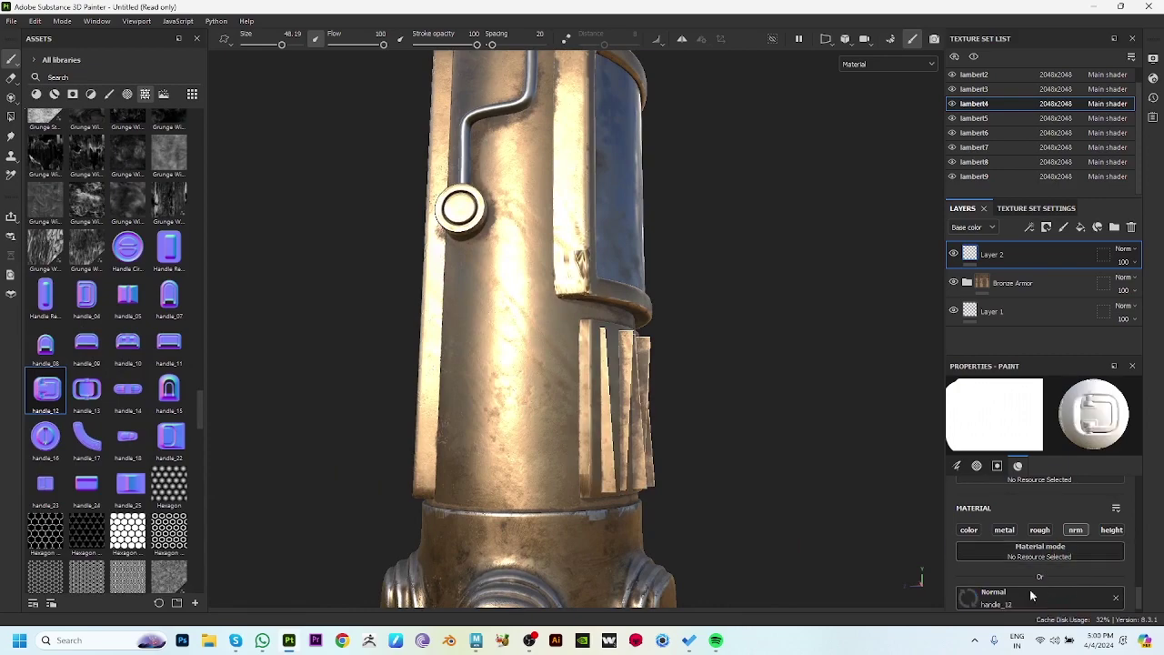
{"action": "left_click_drag", "start_coordinate": [637, 400], "coordinate": [505, 397], "text": "alt"}
{"action": "left_click", "coordinate": [518, 391]}
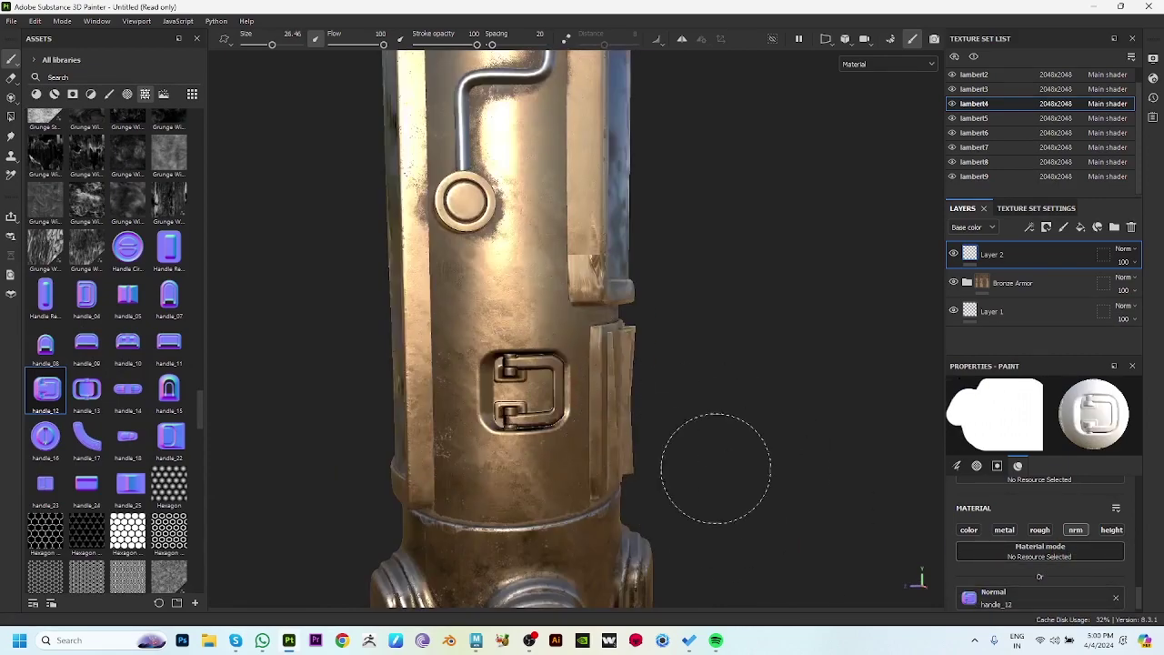
{"action": "mouse_move", "coordinate": [715, 467]}
{"action": "left_mouse_down", "text": "alt"}
{"action": "mouse_move", "coordinate": [733, 429]}
{"action": "mouse_move", "coordinate": [688, 420]}
{"action": "mouse_move", "coordinate": [437, 423]}
{"action": "left_mouse_up", "text": "alt"}
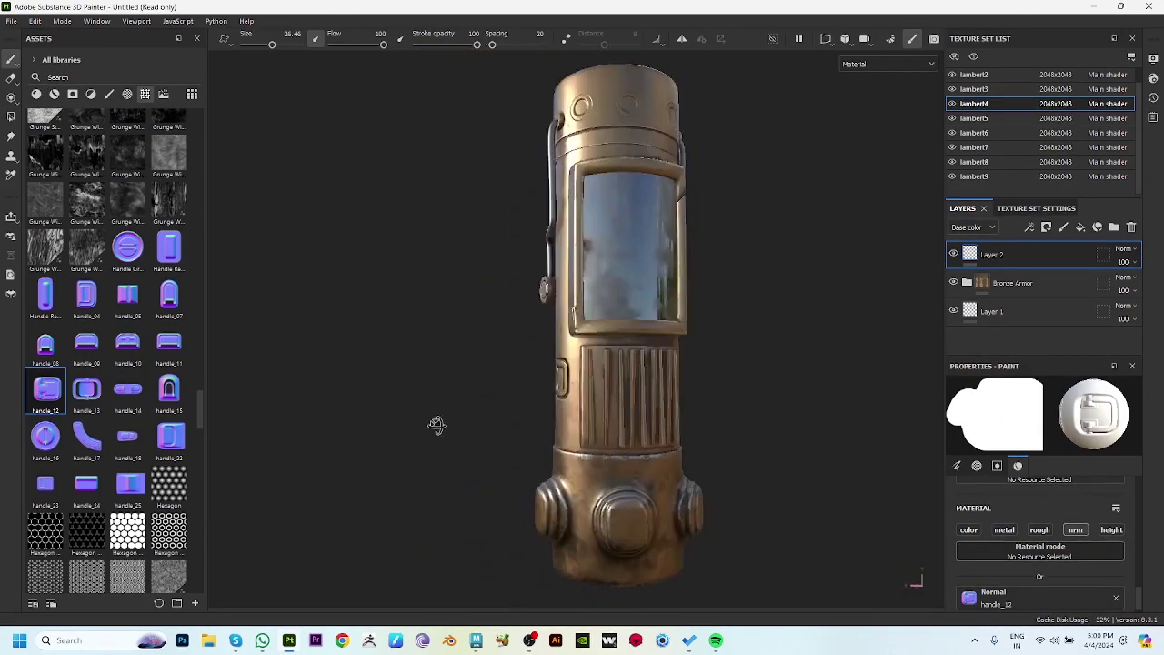
{"action": "scroll", "coordinate": [328, 434], "scroll_direction": "up", "scroll_amount": 2}
{"action": "left_click_drag", "start_coordinate": [328, 434], "coordinate": [834, 447], "text": "alt"}
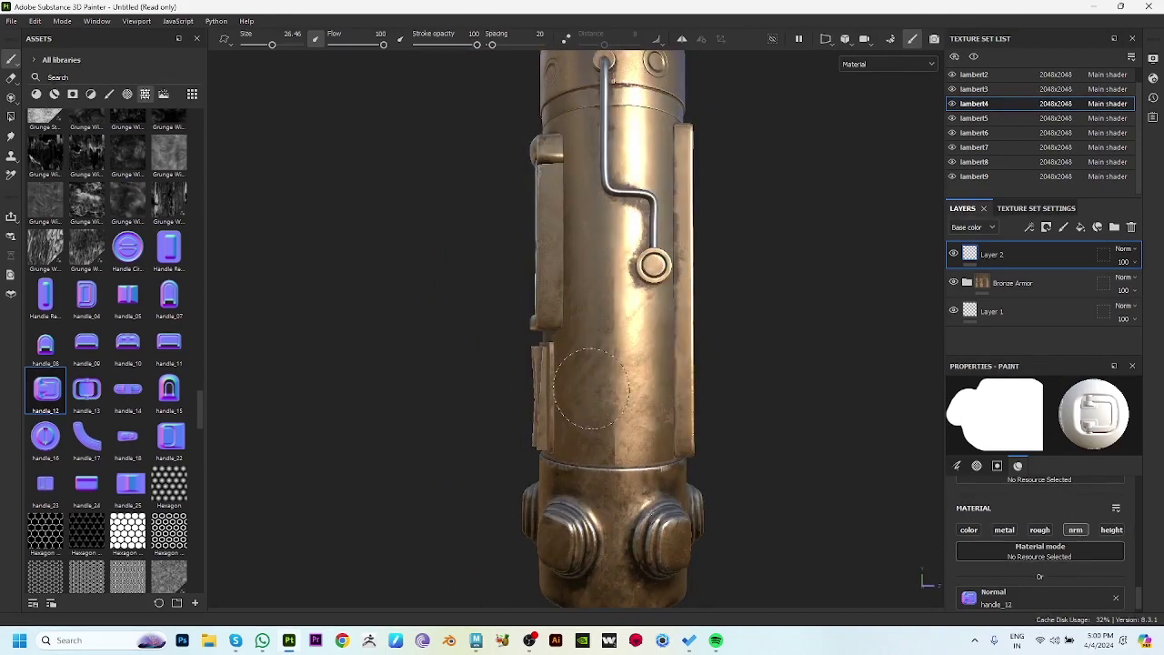
{"action": "mouse_move", "coordinate": [614, 405]}
{"action": "left_mouse_down", "text": "alt"}
{"action": "mouse_move", "coordinate": [865, 454]}
{"action": "mouse_move", "coordinate": [777, 447]}
{"action": "mouse_move", "coordinate": [745, 481]}
{"action": "mouse_move", "coordinate": [630, 424]}
{"action": "left_mouse_up", "text": "alt"}
{"action": "key", "text": "ctrl+z"}
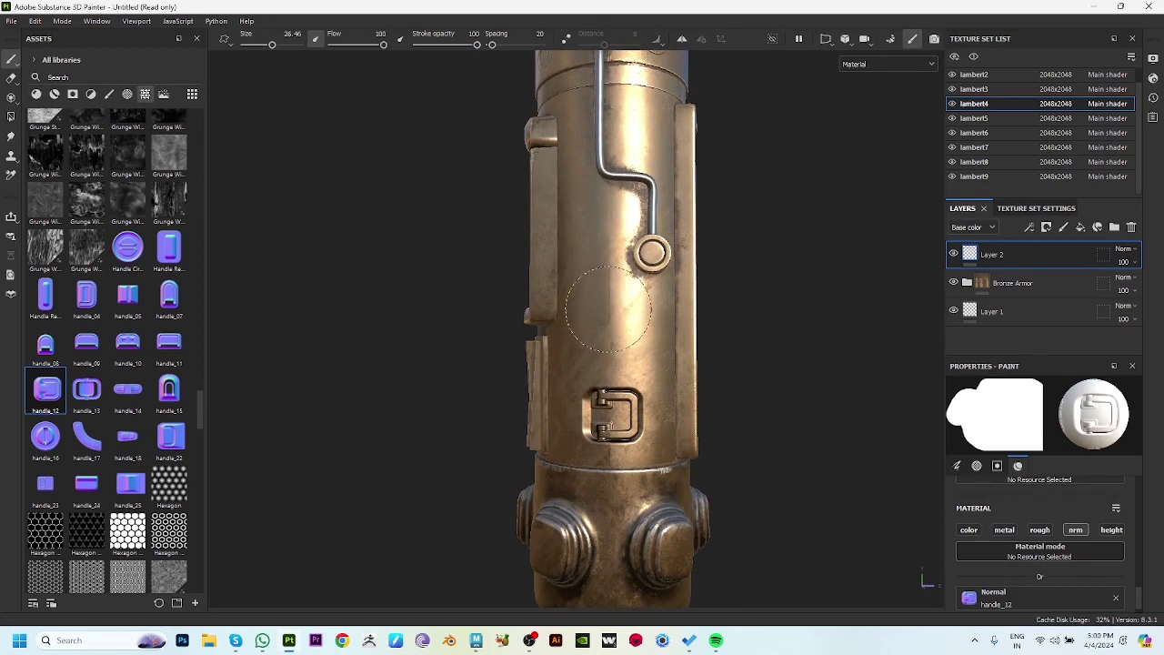
Stamp two handle_12 details one above the other, then frame the canister base.
{"action": "left_click", "coordinate": [606, 309]}
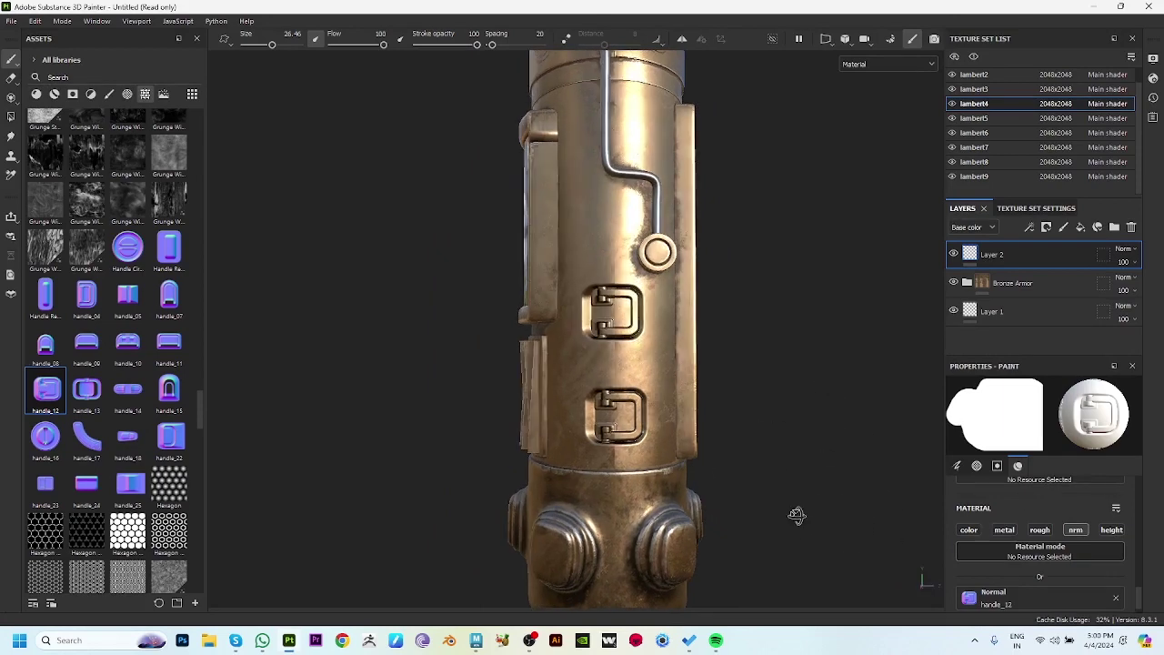
{"action": "left_click", "coordinate": [614, 313]}
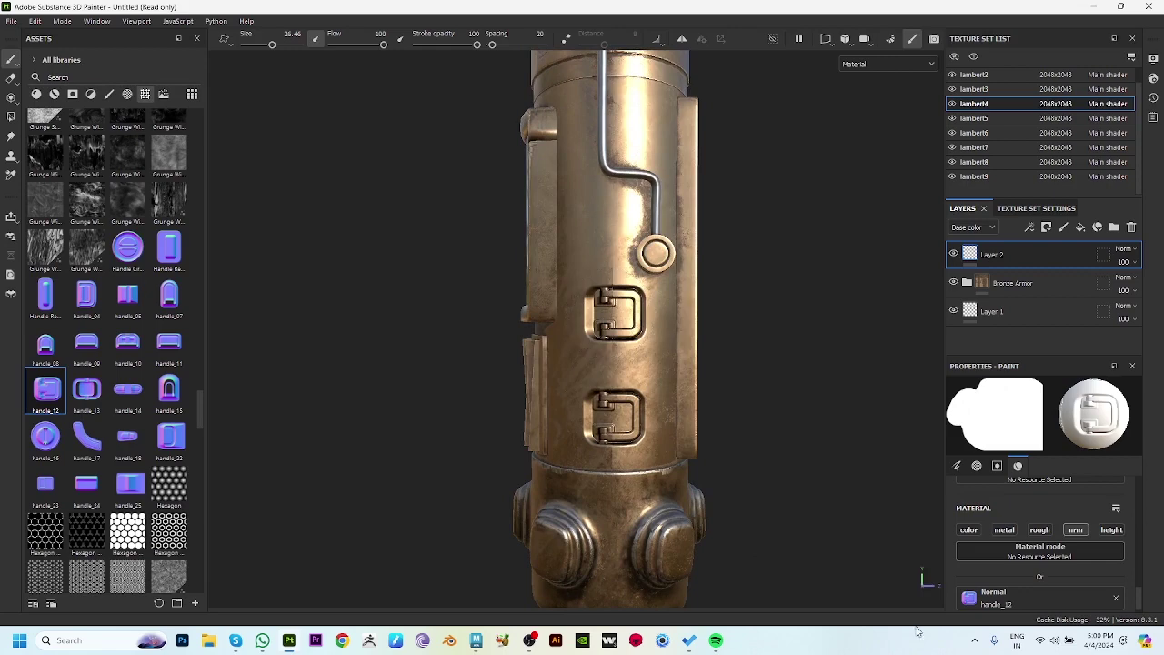
{"action": "mouse_move", "coordinate": [734, 397]}
{"action": "left_mouse_down", "text": "alt"}
{"action": "mouse_move", "coordinate": [741, 406]}
{"action": "mouse_move", "coordinate": [852, 350]}
{"action": "mouse_move", "coordinate": [447, 361]}
{"action": "mouse_move", "coordinate": [324, 410]}
{"action": "mouse_move", "coordinate": [175, 408]}
{"action": "mouse_move", "coordinate": [374, 472]}
{"action": "mouse_move", "coordinate": [615, 497]}
{"action": "mouse_move", "coordinate": [746, 480]}
{"action": "left_mouse_up", "text": "alt"}
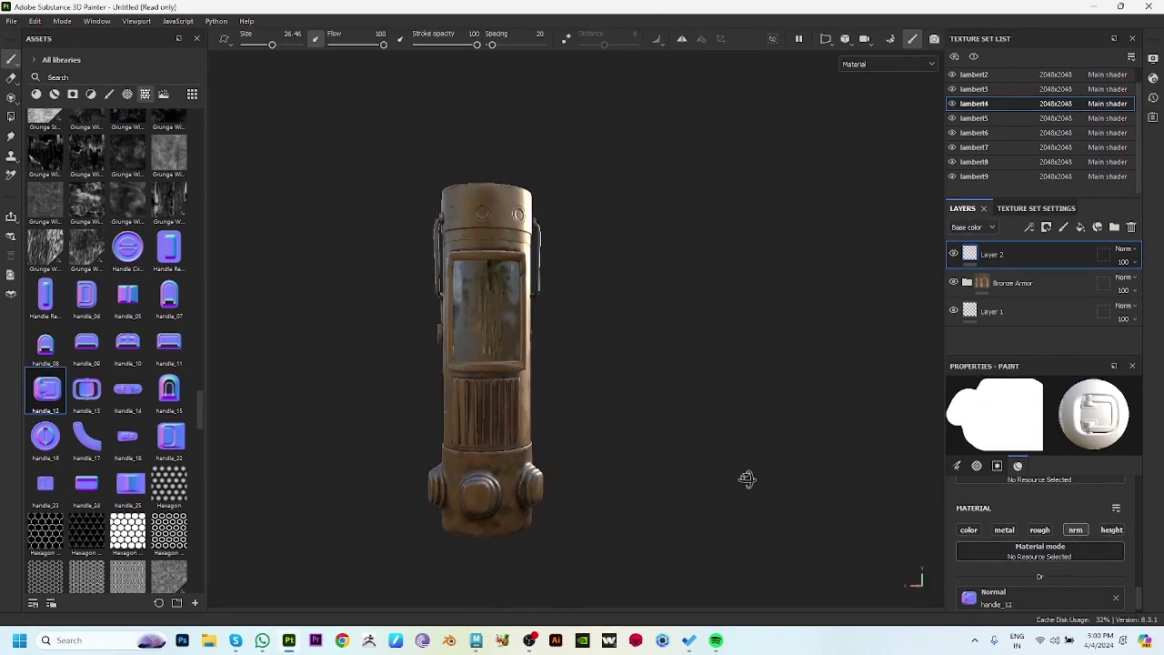
{"action": "right_click_drag", "start_coordinate": [747, 479], "coordinate": [684, 473], "text": "alt"}
{"action": "middle_click_drag", "start_coordinate": [684, 473], "coordinate": [712, 442], "text": "alt"}
{"action": "right_click_drag", "start_coordinate": [712, 442], "coordinate": [700, 516], "text": "alt"}
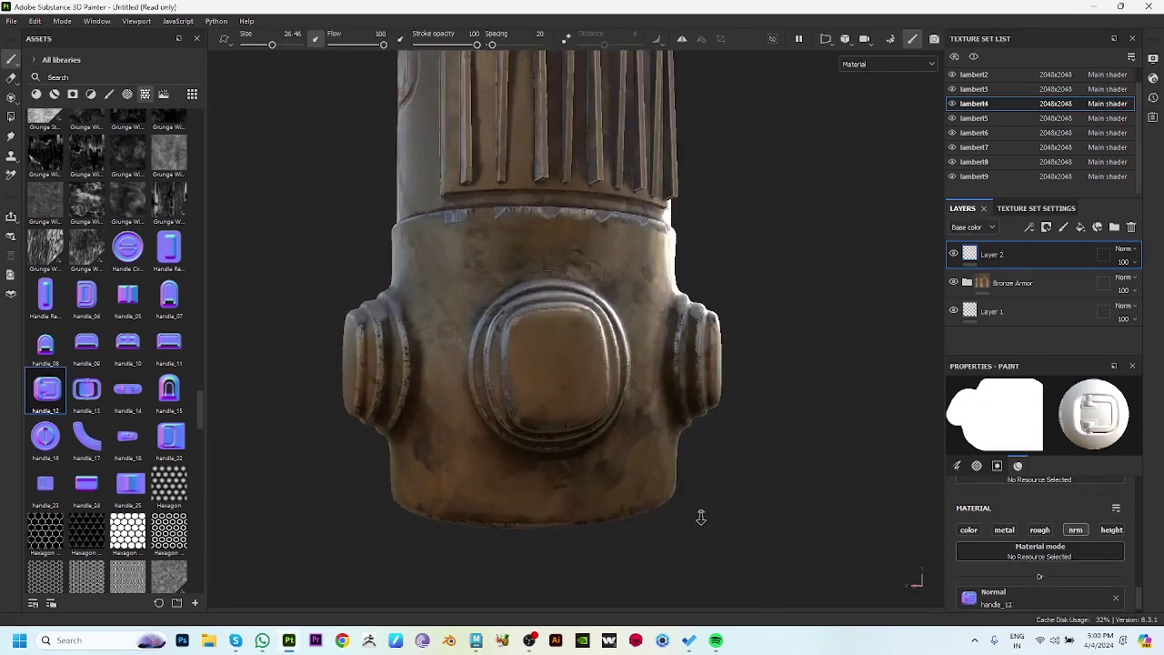
In lambert5, paste the Bronze Armor folder and add a fresh paint layer on top.
{"action": "scroll", "coordinate": [701, 516], "scroll_direction": "up", "scroll_amount": 2}
{"action": "scroll", "coordinate": [637, 475], "scroll_direction": "up", "scroll_amount": 2}
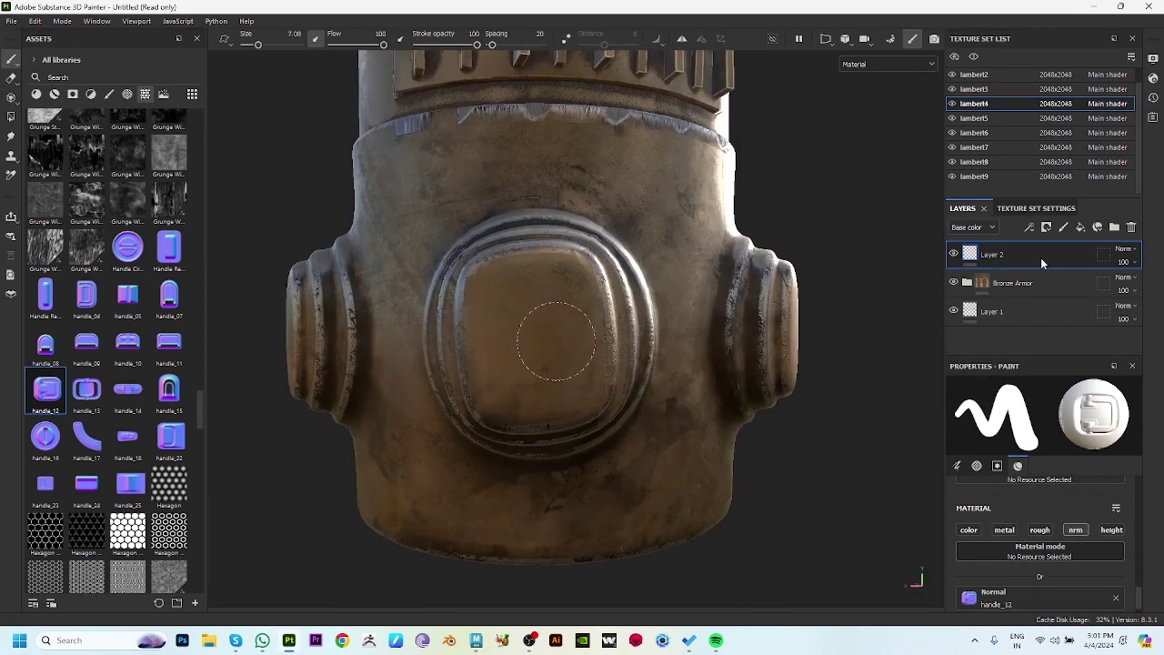
{"action": "key", "text": "Down"}
{"action": "key", "text": "ctrl+v"}
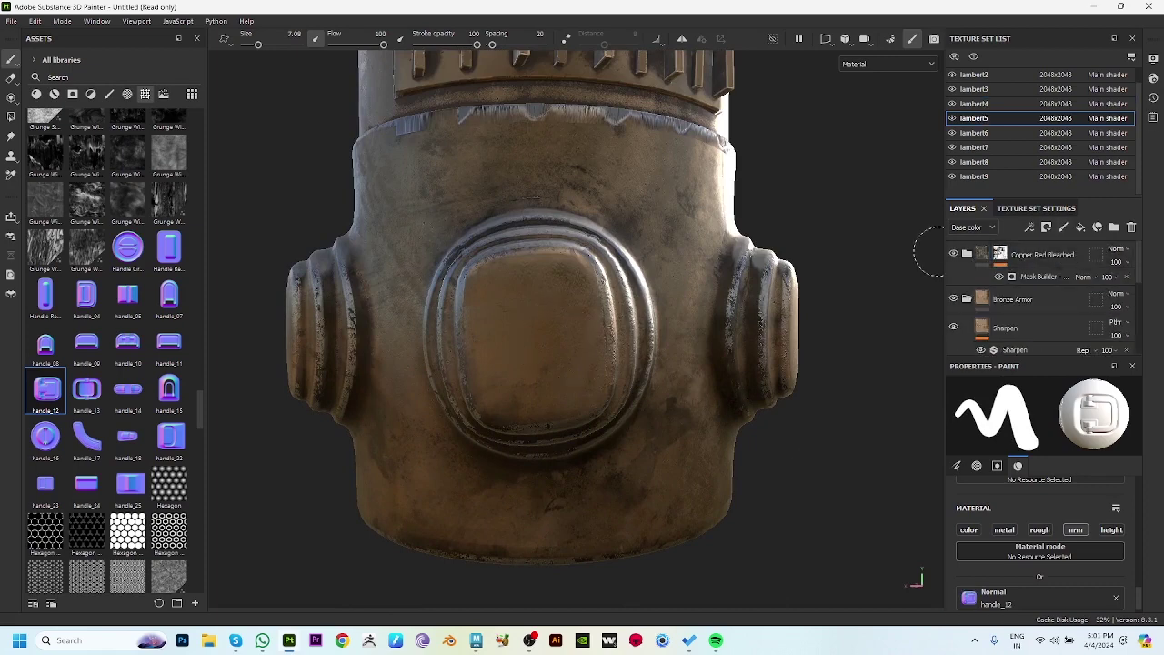
{"action": "left_click", "coordinate": [1028, 255]}
{"action": "left_click", "coordinate": [1064, 226]}
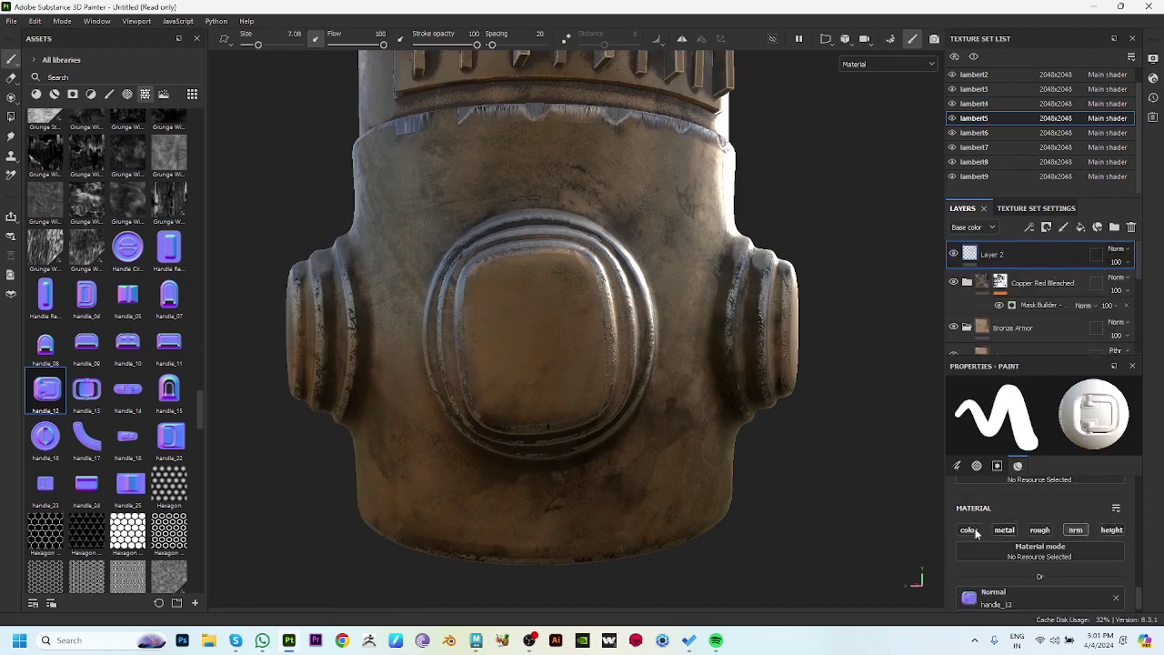
Try a larger handle_05 stamp on the centre plate, then undo it.
{"action": "scroll", "coordinate": [160, 412], "scroll_direction": "down", "scroll_amount": 3}
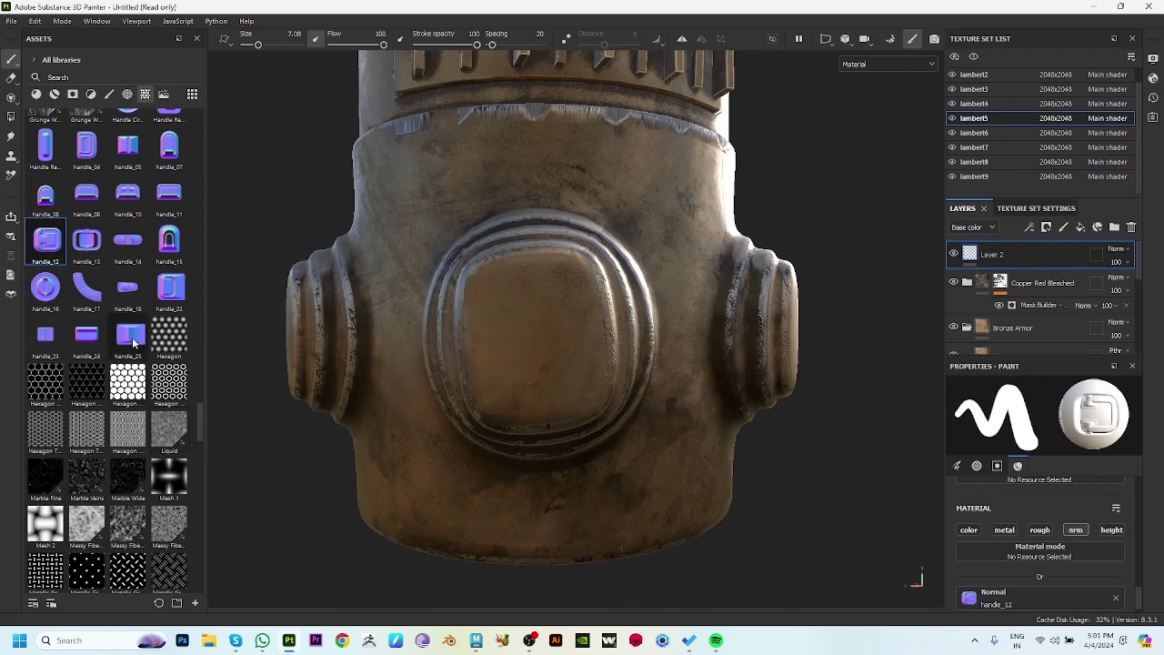
{"action": "left_click", "coordinate": [131, 151]}
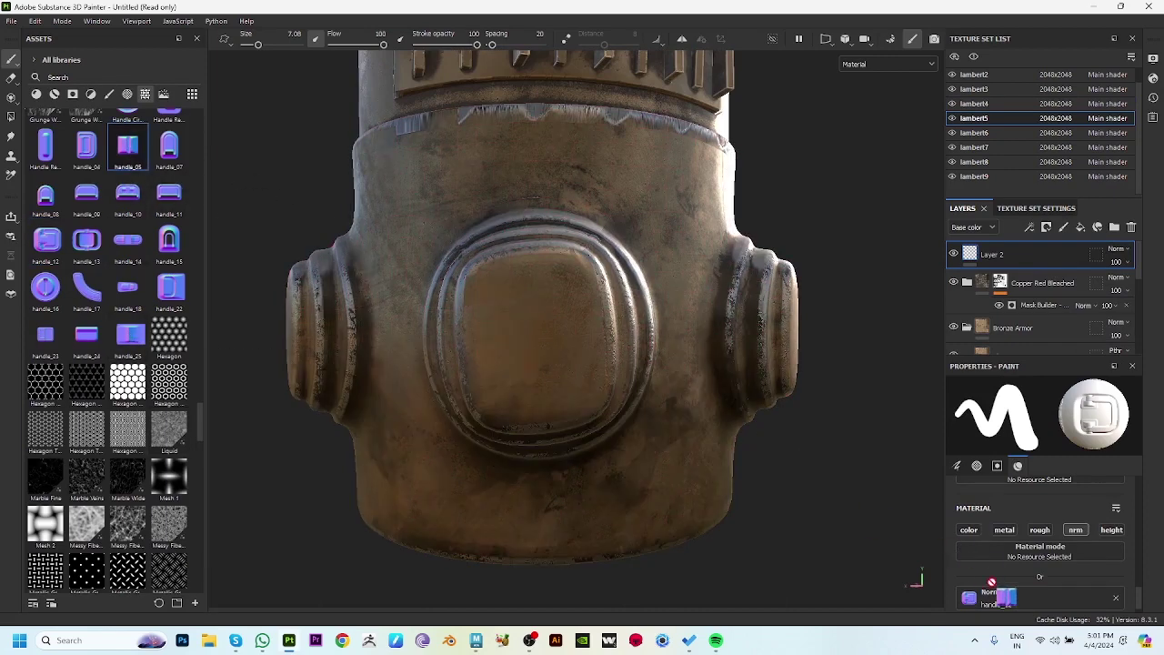
{"action": "left_click_drag", "start_coordinate": [542, 352], "coordinate": [510, 328], "text": "alt"}
{"action": "right_click_drag", "start_coordinate": [509, 328], "coordinate": [515, 336], "text": "ctrl"}
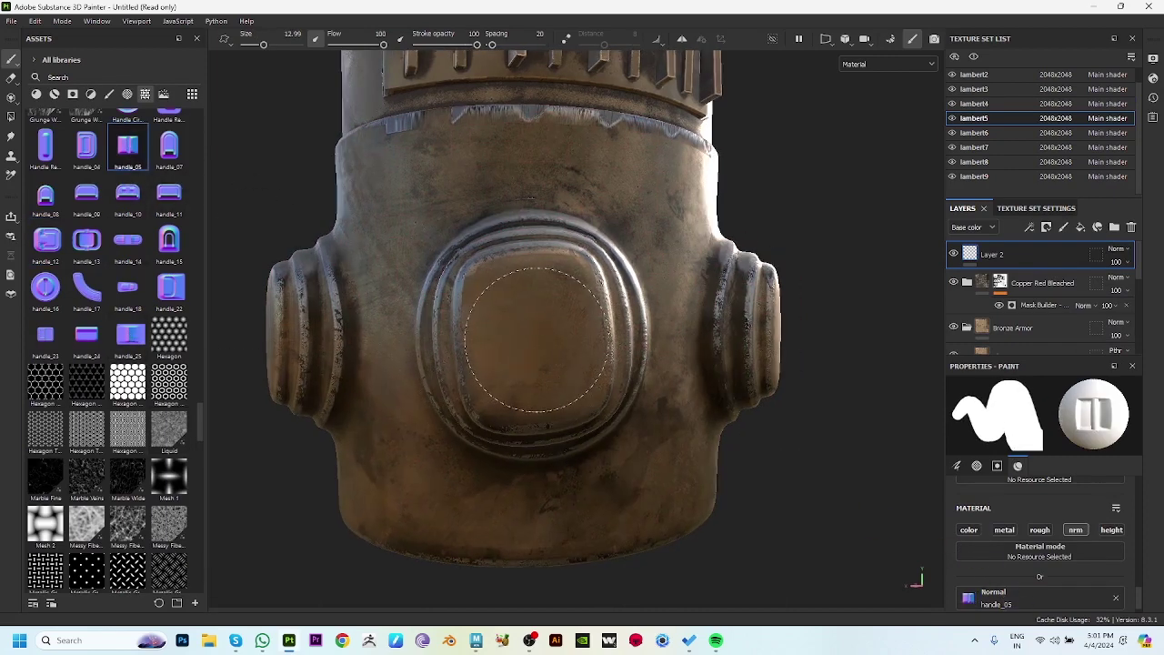
{"action": "left_click", "coordinate": [535, 337]}
{"action": "left_click_drag", "start_coordinate": [615, 347], "coordinate": [630, 421], "text": "alt"}
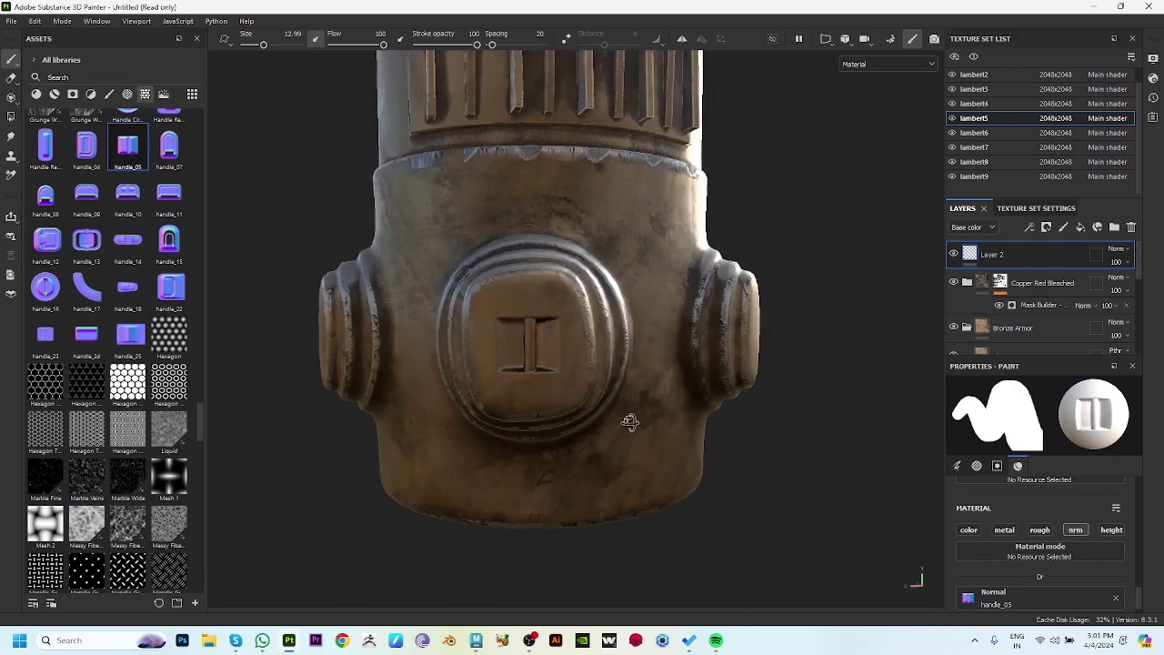
{"action": "key", "text": "ctrl+z"}
Stamp handle_16 onto the base's centre plate and orbit around the column to review it.
{"action": "scroll", "coordinate": [104, 363], "scroll_direction": "down", "scroll_amount": 3}
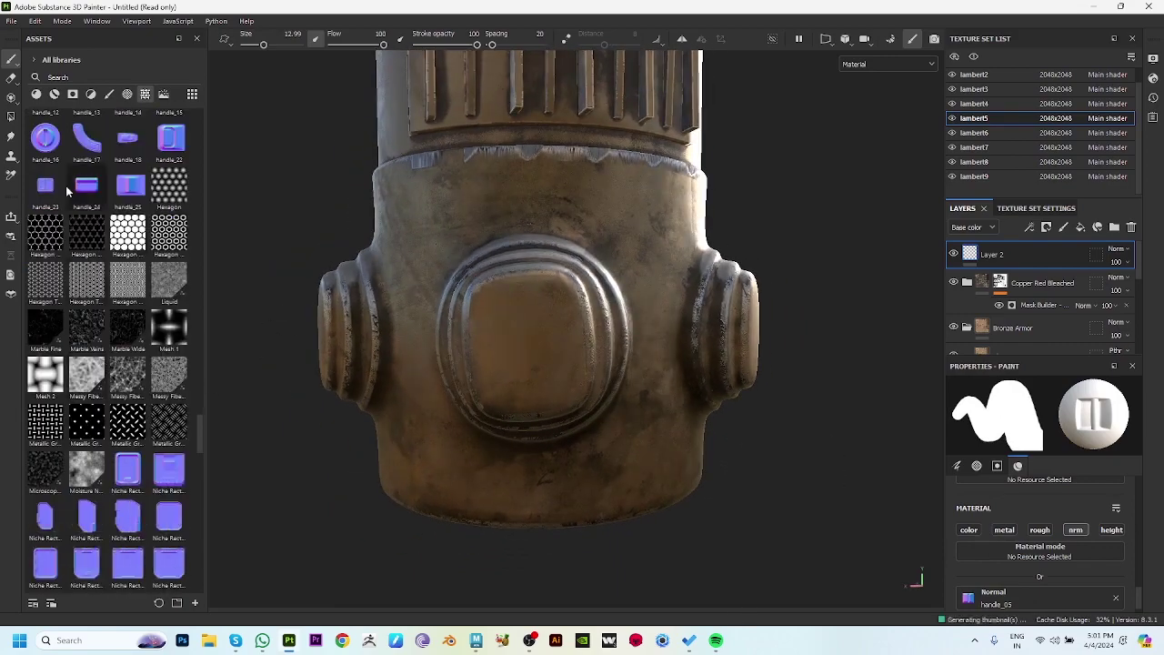
{"action": "left_click_drag", "start_coordinate": [45, 139], "coordinate": [591, 455]}
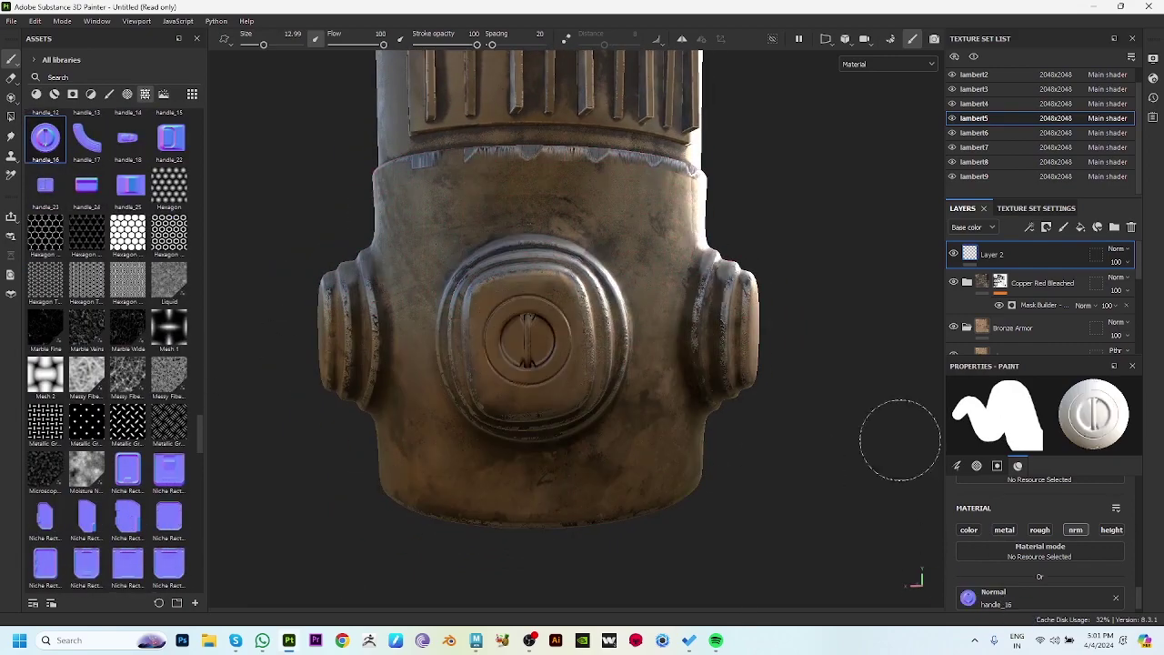
{"action": "mouse_move", "coordinate": [671, 408]}
{"action": "left_mouse_down", "text": "alt"}
{"action": "mouse_move", "coordinate": [677, 397]}
{"action": "mouse_move", "coordinate": [537, 390]}
{"action": "left_mouse_up", "text": "alt"}
{"action": "mouse_move", "coordinate": [538, 390]}
{"action": "right_mouse_down", "text": "alt"}
{"action": "mouse_move", "coordinate": [722, 503]}
{"action": "mouse_move", "coordinate": [676, 418]}
{"action": "right_mouse_up", "text": "alt"}
{"action": "mouse_move", "coordinate": [676, 419]}
{"action": "left_mouse_down", "text": "alt"}
{"action": "mouse_move", "coordinate": [617, 321]}
{"action": "mouse_move", "coordinate": [740, 535]}
{"action": "mouse_move", "coordinate": [403, 463]}
{"action": "left_mouse_up", "text": "alt"}
{"action": "right_click_drag", "start_coordinate": [403, 463], "coordinate": [531, 431], "text": "alt"}
{"action": "mouse_move", "coordinate": [531, 431]}
{"action": "left_mouse_down", "text": "alt"}
{"action": "mouse_move", "coordinate": [523, 460]}
{"action": "mouse_move", "coordinate": [455, 477]}
{"action": "mouse_move", "coordinate": [481, 512]}
{"action": "left_mouse_up", "text": "alt"}
{"action": "right_click_drag", "start_coordinate": [481, 512], "coordinate": [736, 476], "text": "alt"}
{"action": "mouse_move", "coordinate": [736, 476]}
{"action": "left_mouse_down", "text": "alt"}
{"action": "mouse_move", "coordinate": [533, 486]}
{"action": "mouse_move", "coordinate": [427, 555]}
{"action": "mouse_move", "coordinate": [624, 437]}
{"action": "left_mouse_up", "text": "alt"}
{"action": "right_click_drag", "start_coordinate": [624, 437], "coordinate": [722, 485], "text": "alt"}
{"action": "mouse_move", "coordinate": [722, 486]}
{"action": "left_mouse_down", "text": "alt"}
{"action": "mouse_move", "coordinate": [751, 501]}
{"action": "mouse_move", "coordinate": [729, 512]}
{"action": "mouse_move", "coordinate": [709, 473]}
{"action": "left_mouse_up", "text": "alt"}
{"action": "mouse_move", "coordinate": [709, 473]}
{"action": "right_mouse_down", "text": "alt"}
{"action": "mouse_move", "coordinate": [721, 342]}
{"action": "mouse_move", "coordinate": [710, 411]}
{"action": "right_mouse_up", "text": "alt"}
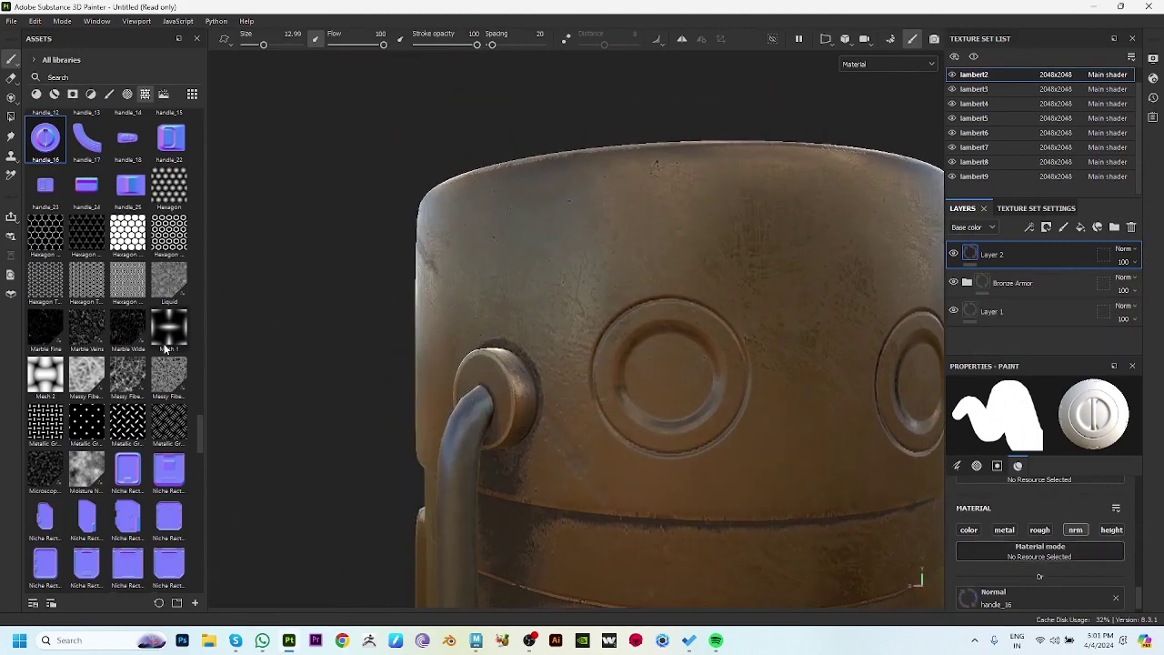
Set Round Hollowed as the normal stamp and shrink it over the cap's screw sockets.
{"action": "scroll", "coordinate": [111, 336], "scroll_direction": "down", "scroll_amount": 5}
{"action": "scroll", "coordinate": [111, 336], "scroll_direction": "down", "scroll_amount": 5}
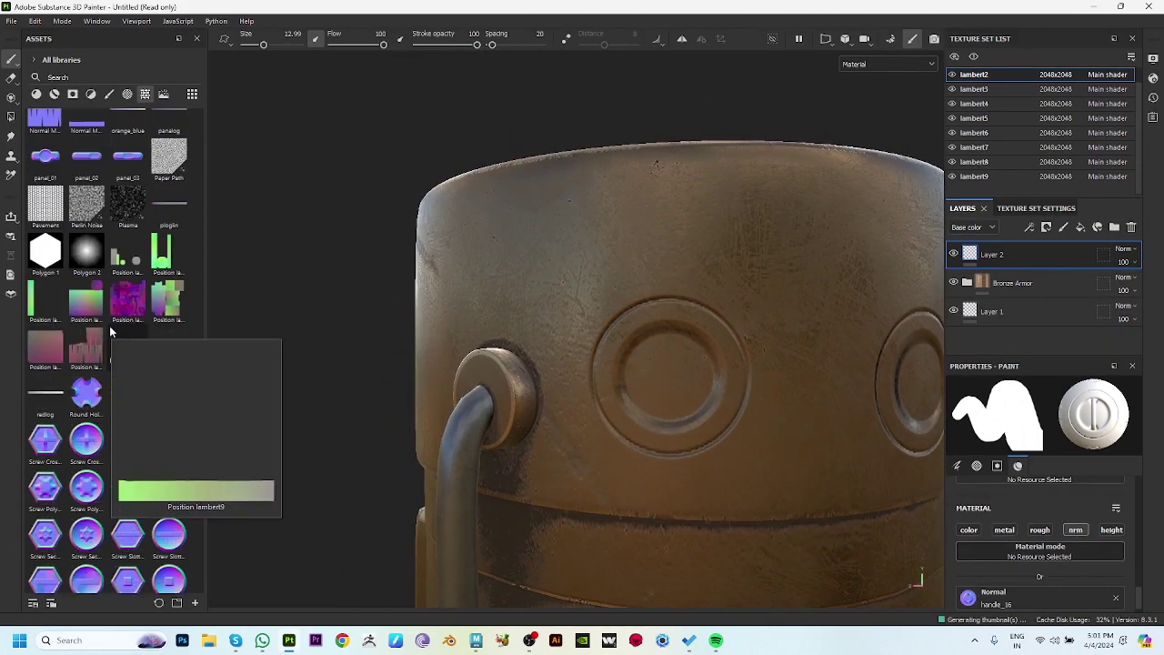
{"action": "scroll", "coordinate": [138, 516], "scroll_direction": "down", "scroll_amount": 3}
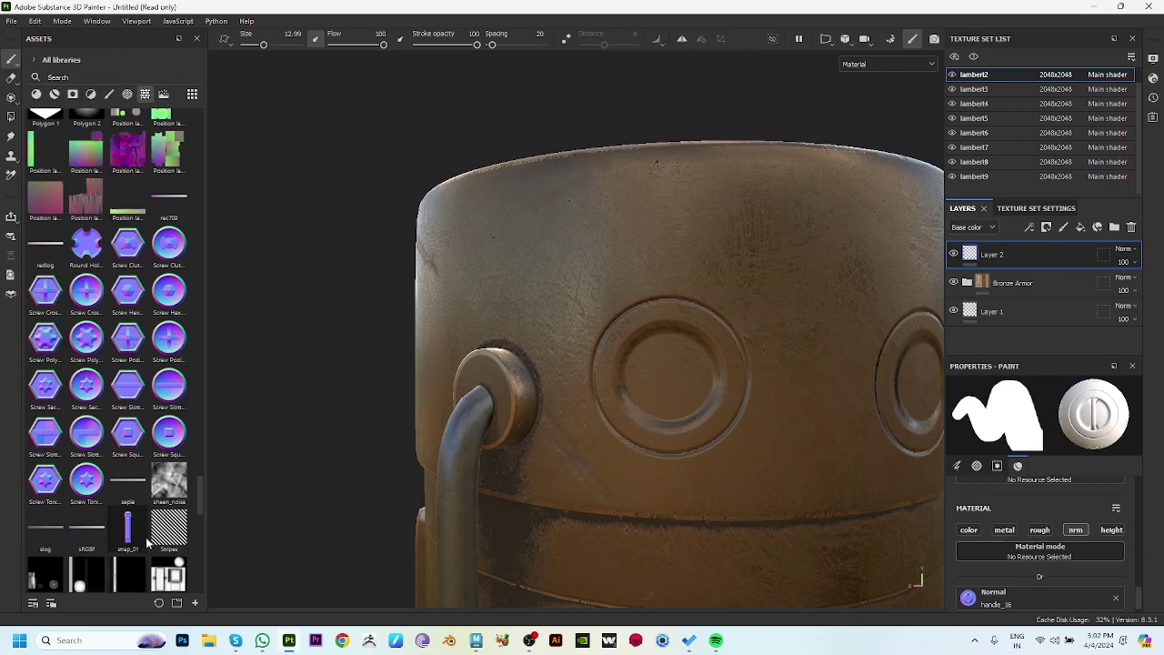
{"action": "left_click_drag", "start_coordinate": [94, 252], "coordinate": [1020, 603]}
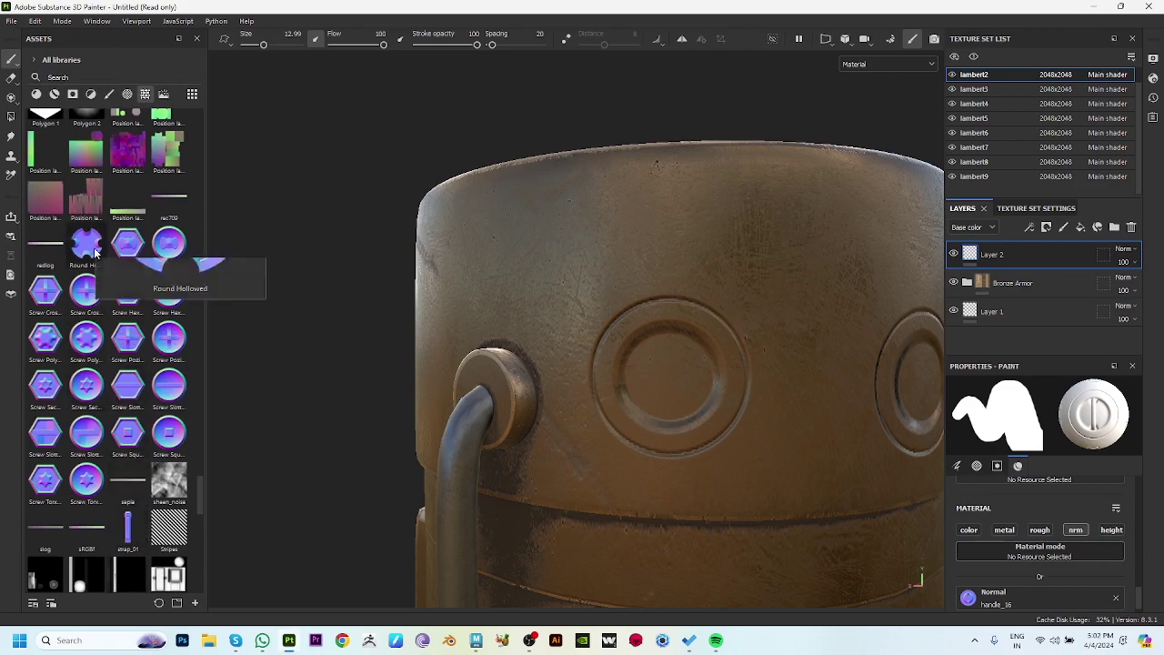
{"action": "scroll", "coordinate": [583, 449], "scroll_direction": "up", "scroll_amount": 3}
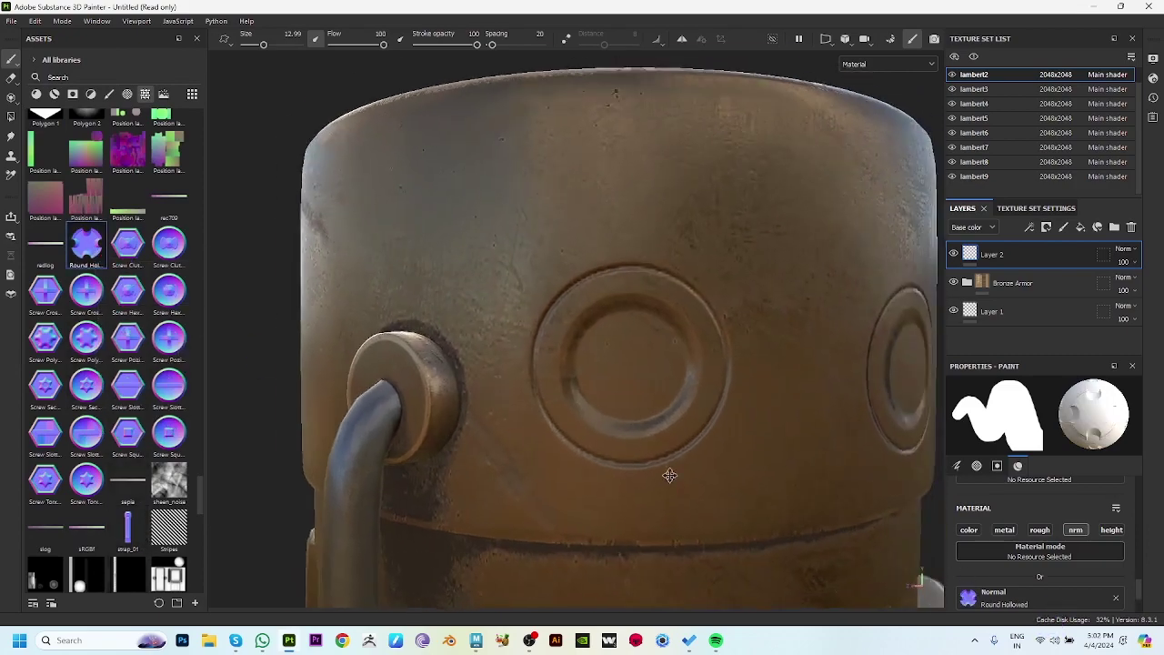
{"action": "right_click_drag", "start_coordinate": [670, 491], "coordinate": [641, 491], "text": "ctrl"}
Orbit around the cap to inspect the round-hole screw heads, ending on a side view along the pipe.
{"action": "scroll", "coordinate": [644, 362], "scroll_direction": "up", "scroll_amount": 2}
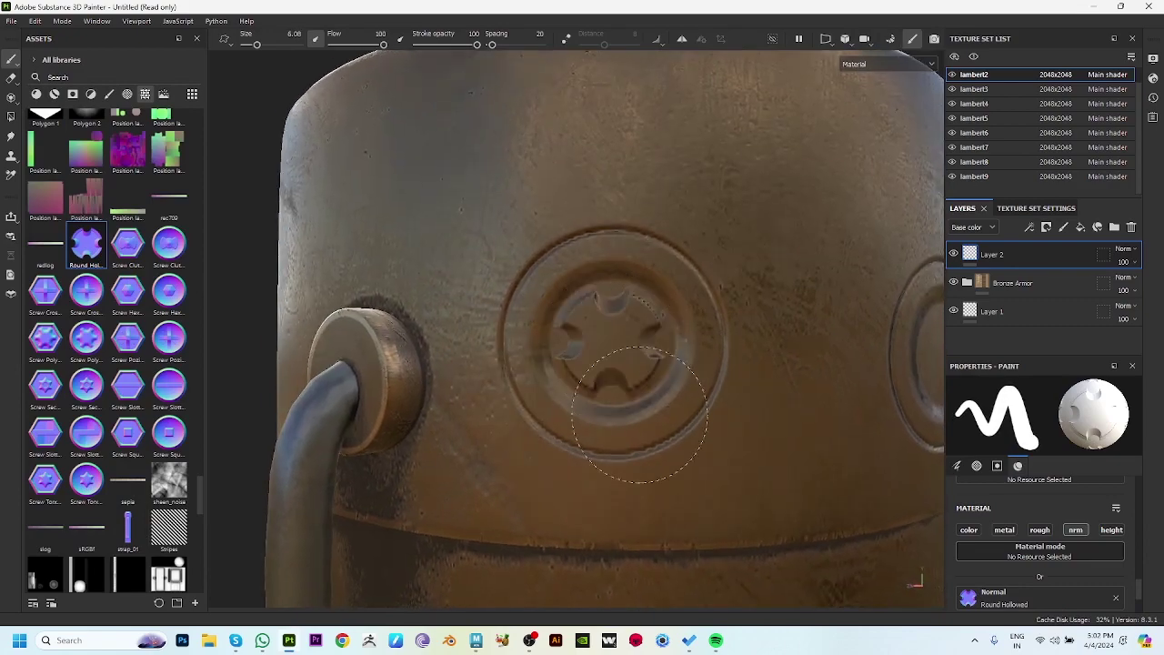
{"action": "scroll", "coordinate": [640, 414], "scroll_direction": "down", "scroll_amount": 3}
{"action": "left_click_drag", "start_coordinate": [733, 473], "coordinate": [683, 467], "text": "alt"}
{"action": "scroll", "coordinate": [683, 468], "scroll_direction": "up", "scroll_amount": 2}
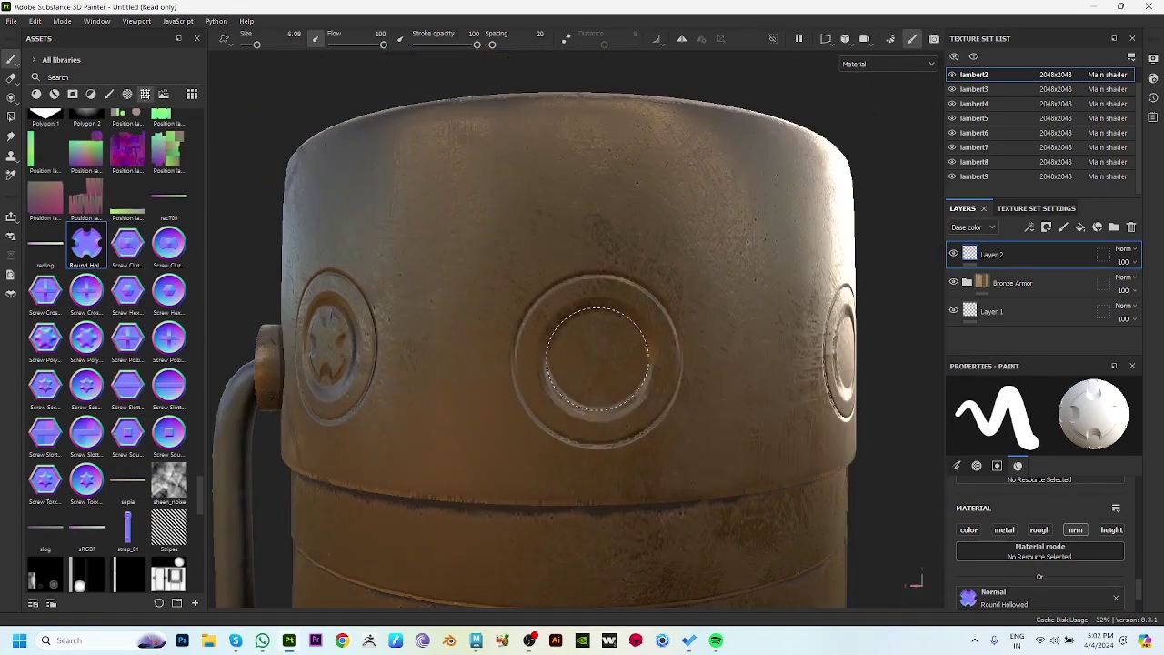
{"action": "mouse_move", "coordinate": [598, 359]}
{"action": "left_mouse_down", "text": "alt"}
{"action": "mouse_move", "coordinate": [688, 468]}
{"action": "mouse_move", "coordinate": [624, 467]}
{"action": "mouse_move", "coordinate": [649, 494]}
{"action": "mouse_move", "coordinate": [582, 348]}
{"action": "mouse_move", "coordinate": [572, 509]}
{"action": "mouse_move", "coordinate": [671, 400]}
{"action": "mouse_move", "coordinate": [627, 382]}
{"action": "mouse_move", "coordinate": [655, 391]}
{"action": "mouse_move", "coordinate": [634, 391]}
{"action": "left_mouse_up", "text": "alt"}
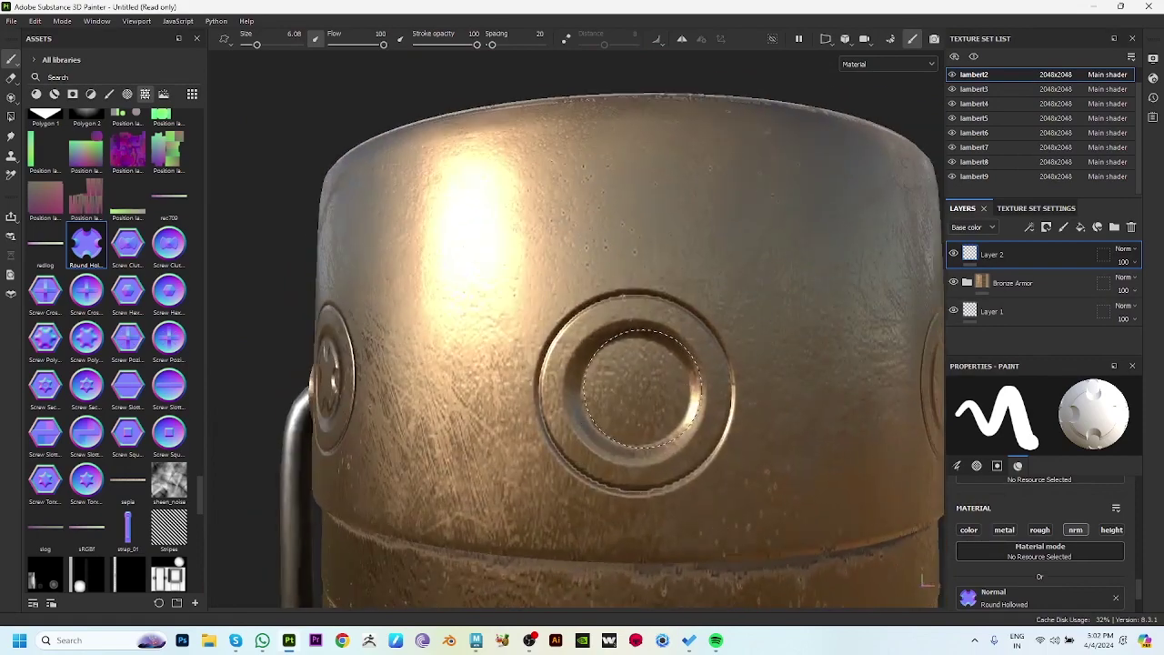
{"action": "left_click_drag", "start_coordinate": [749, 470], "coordinate": [471, 386], "text": "alt"}
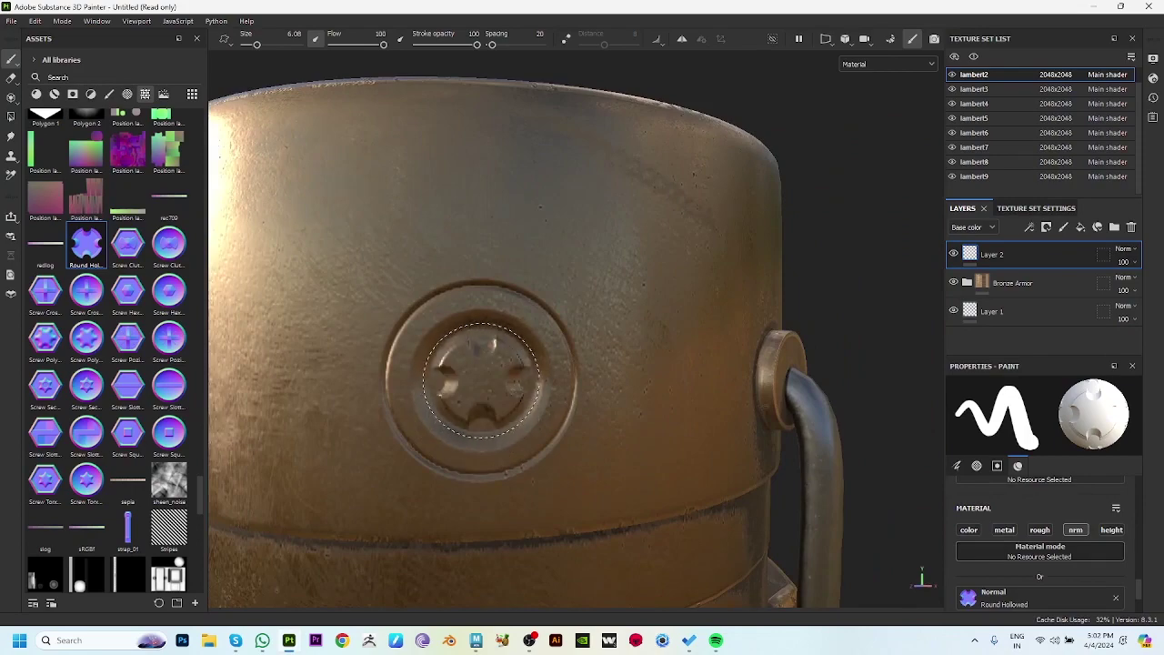
{"action": "scroll", "coordinate": [482, 380], "scroll_direction": "down", "scroll_amount": 5}
{"action": "mouse_move", "coordinate": [482, 380]}
{"action": "left_mouse_down", "text": "alt"}
{"action": "mouse_move", "coordinate": [639, 532]}
{"action": "mouse_move", "coordinate": [491, 510]}
{"action": "left_mouse_up", "text": "alt"}
{"action": "right_click_drag", "start_coordinate": [491, 509], "coordinate": [453, 500], "text": "alt"}
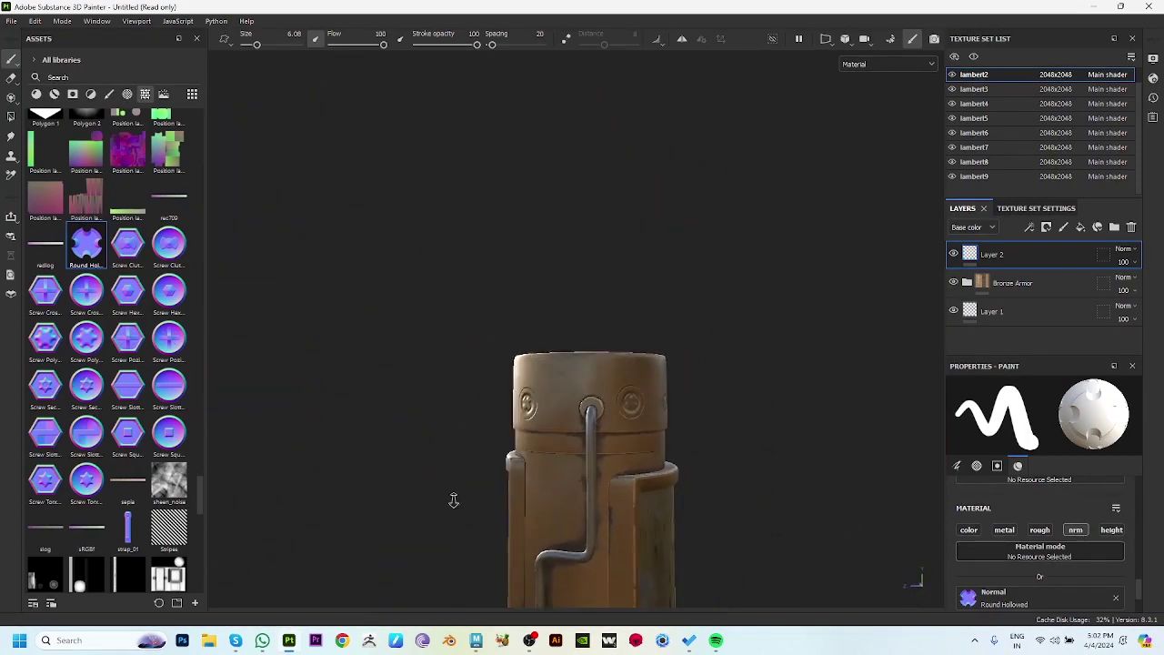
{"action": "mouse_move", "coordinate": [453, 501]}
{"action": "left_mouse_down", "text": "alt"}
{"action": "mouse_move", "coordinate": [678, 447]}
{"action": "mouse_move", "coordinate": [619, 442]}
{"action": "left_mouse_up", "text": "alt"}
Enlarge the strap_01 brush and stamp a vertical strap on the body beside the pipe fitting.
{"action": "scroll", "coordinate": [594, 398], "scroll_direction": "up", "scroll_amount": 3}
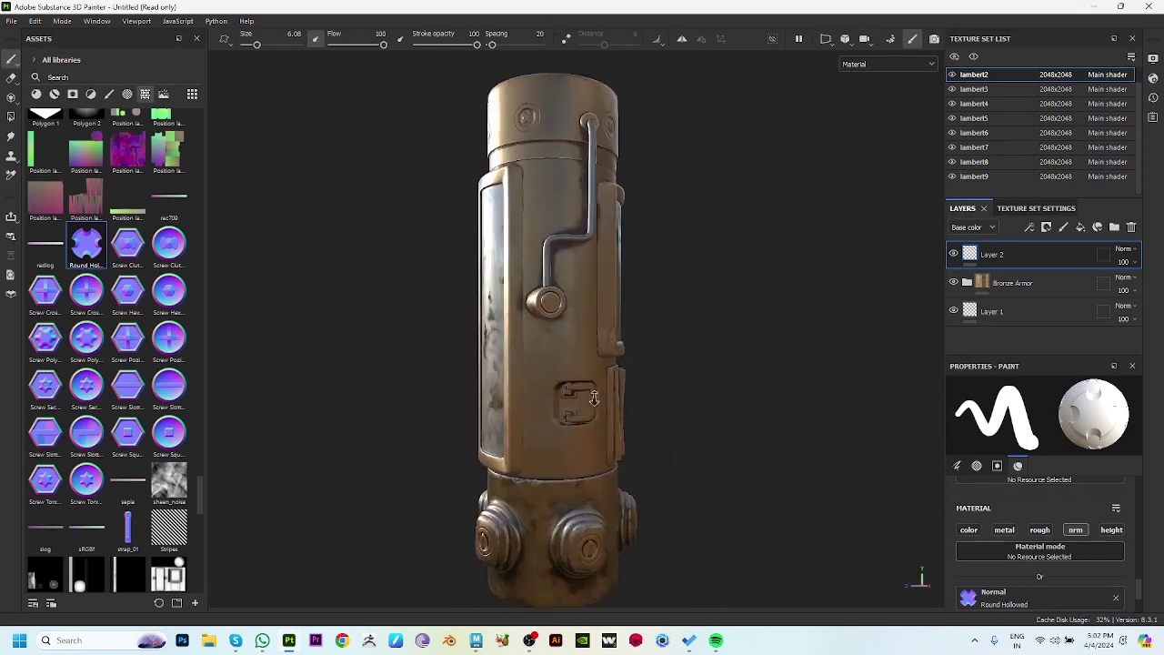
{"action": "mouse_move", "coordinate": [594, 397]}
{"action": "left_mouse_down", "text": "alt"}
{"action": "mouse_move", "coordinate": [546, 382]}
{"action": "mouse_move", "coordinate": [348, 406]}
{"action": "left_mouse_up", "text": "alt"}
{"action": "scroll", "coordinate": [528, 362], "scroll_direction": "up", "scroll_amount": 3}
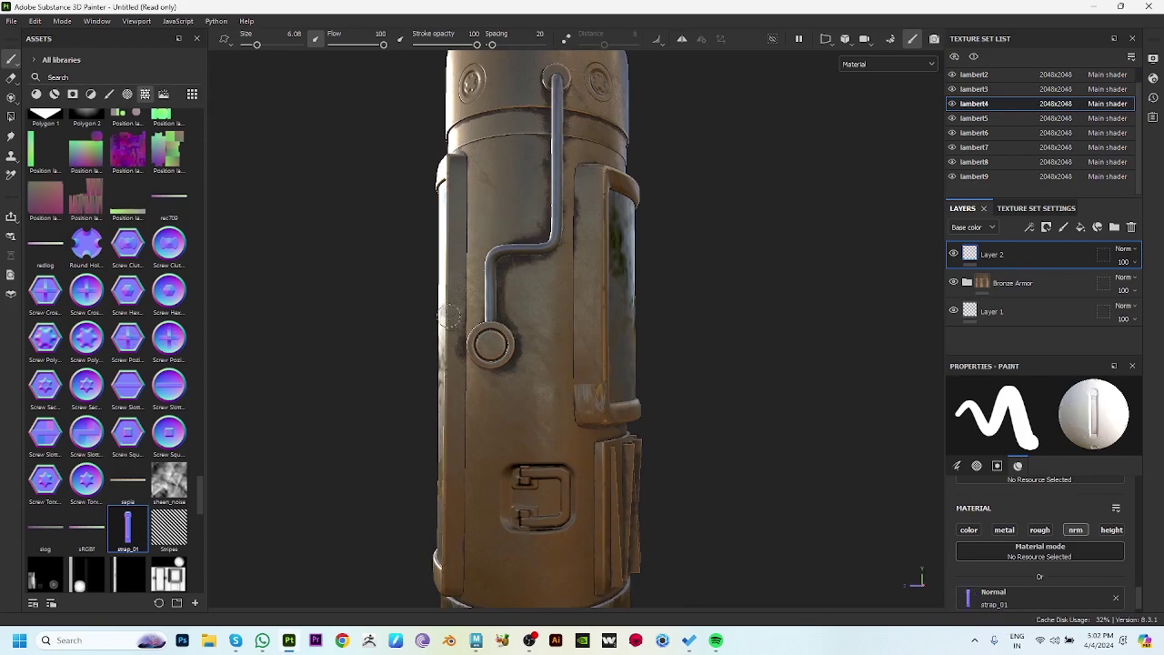
{"action": "right_click_drag", "start_coordinate": [557, 339], "coordinate": [619, 339], "text": "ctrl"}
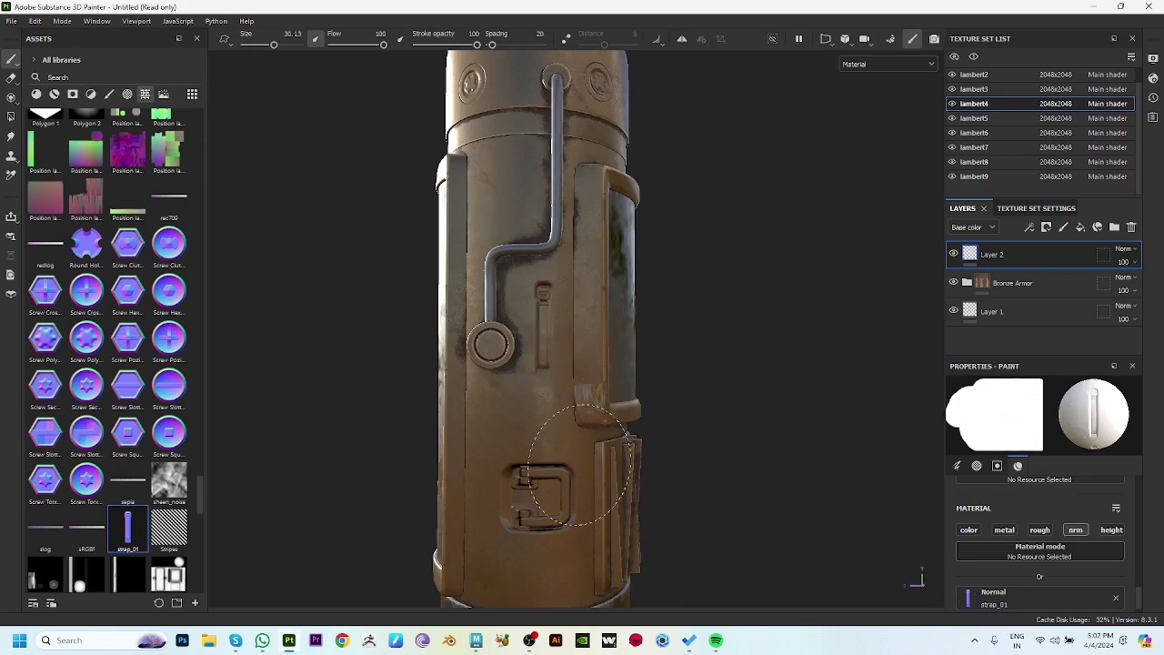
{"action": "scroll", "coordinate": [579, 466], "scroll_direction": "up", "scroll_amount": 2}
{"action": "left_click_drag", "start_coordinate": [579, 466], "coordinate": [586, 355], "text": "alt"}
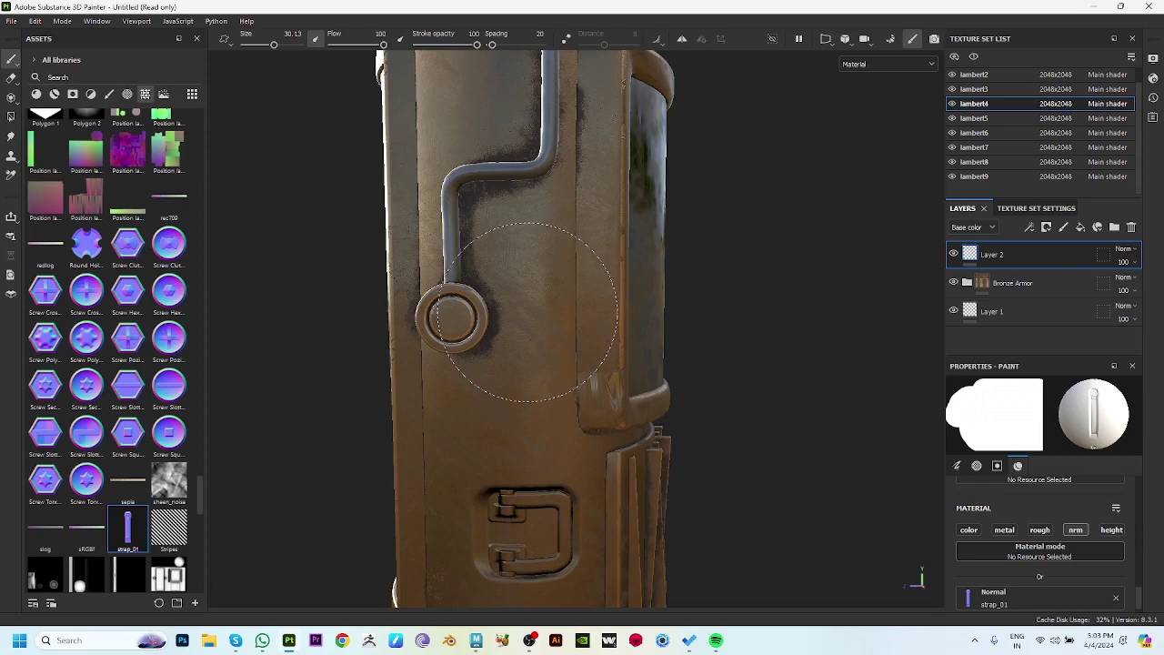
{"action": "right_click_drag", "start_coordinate": [532, 314], "coordinate": [528, 310], "text": "ctrl"}
{"action": "left_click", "coordinate": [527, 309]}
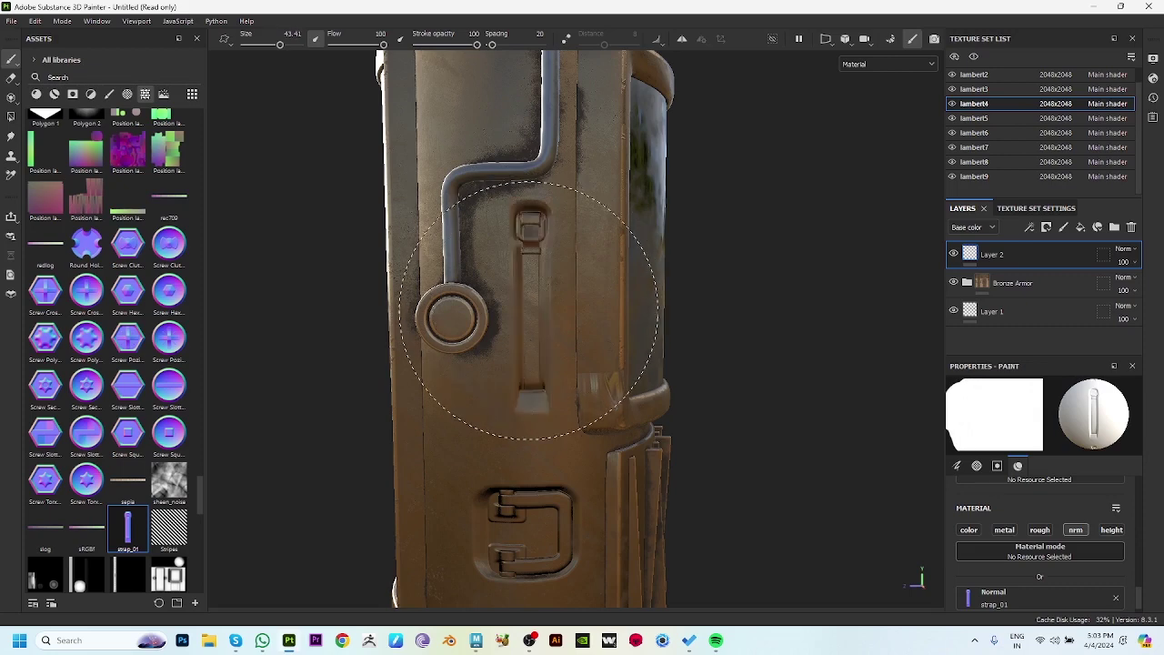
{"action": "key", "text": "ctrl+z"}
{"action": "left_click", "coordinate": [525, 335]}
Orbit around the canister to check the strap against the side panels, top cap and base.
{"action": "mouse_move", "coordinate": [524, 335]}
{"action": "left_mouse_down", "text": "alt"}
{"action": "mouse_move", "coordinate": [592, 365]}
{"action": "mouse_move", "coordinate": [546, 345]}
{"action": "left_mouse_up", "text": "alt"}
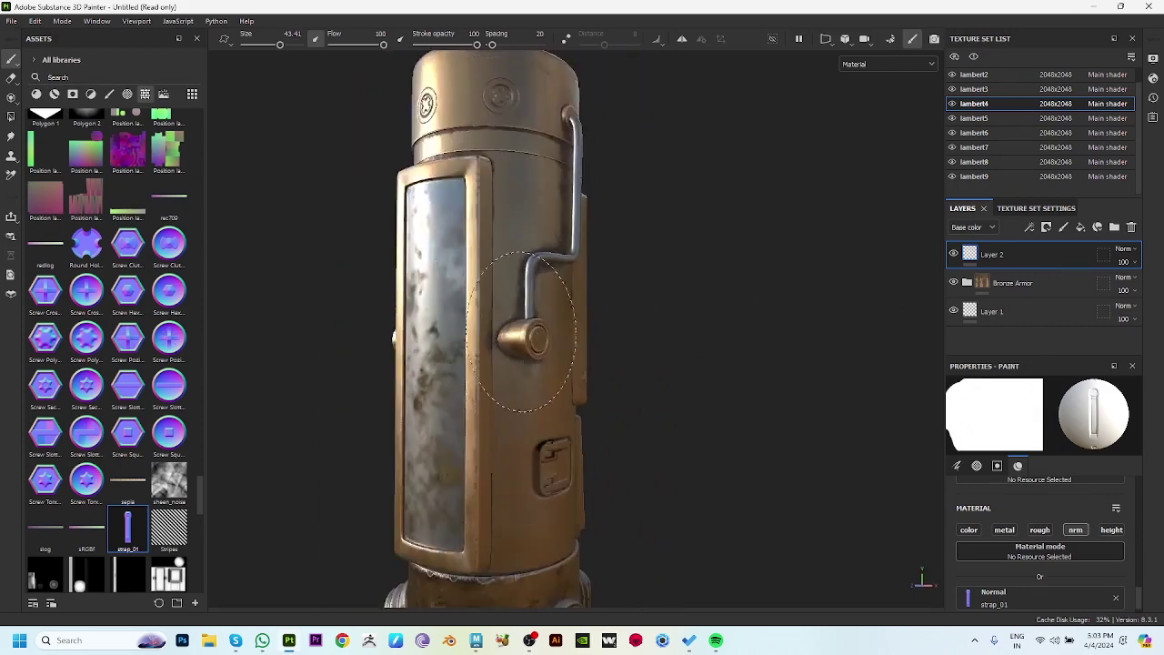
{"action": "mouse_move", "coordinate": [546, 345]}
{"action": "right_mouse_down", "text": "alt"}
{"action": "mouse_move", "coordinate": [566, 279]}
{"action": "mouse_move", "coordinate": [267, 264]}
{"action": "mouse_move", "coordinate": [282, 300]}
{"action": "right_mouse_up", "text": "alt"}
{"action": "mouse_move", "coordinate": [282, 300]}
{"action": "left_mouse_down", "text": "alt"}
{"action": "mouse_move", "coordinate": [303, 340]}
{"action": "mouse_move", "coordinate": [432, 335]}
{"action": "mouse_move", "coordinate": [340, 333]}
{"action": "left_mouse_up", "text": "alt"}
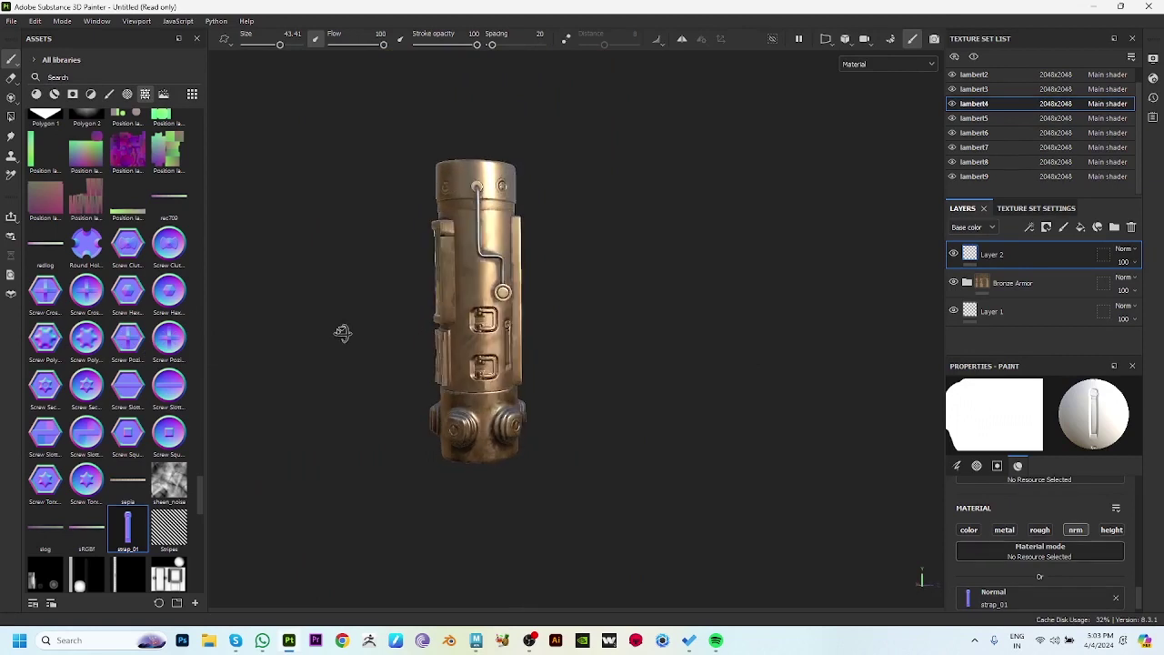
{"action": "scroll", "coordinate": [329, 286], "scroll_direction": "up", "scroll_amount": 3}
{"action": "scroll", "coordinate": [688, 468], "scroll_direction": "up", "scroll_amount": 3}
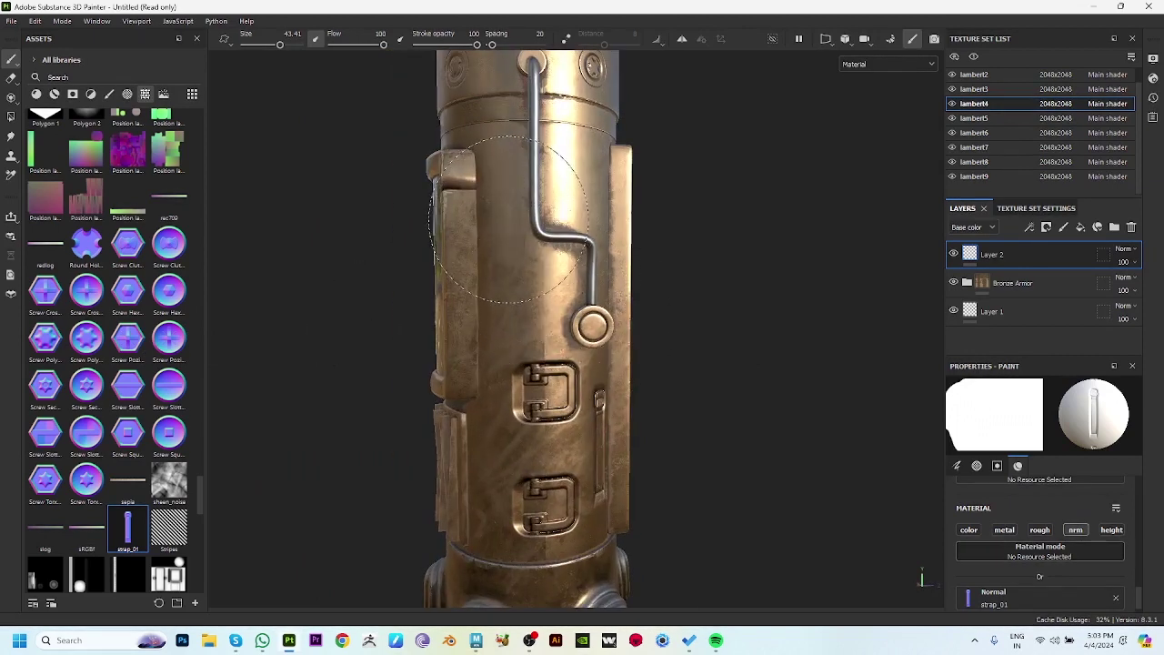
{"action": "mouse_move", "coordinate": [507, 218]}
{"action": "left_mouse_down", "text": "alt"}
{"action": "mouse_move", "coordinate": [689, 351]}
{"action": "mouse_move", "coordinate": [596, 218]}
{"action": "left_mouse_up", "text": "alt"}
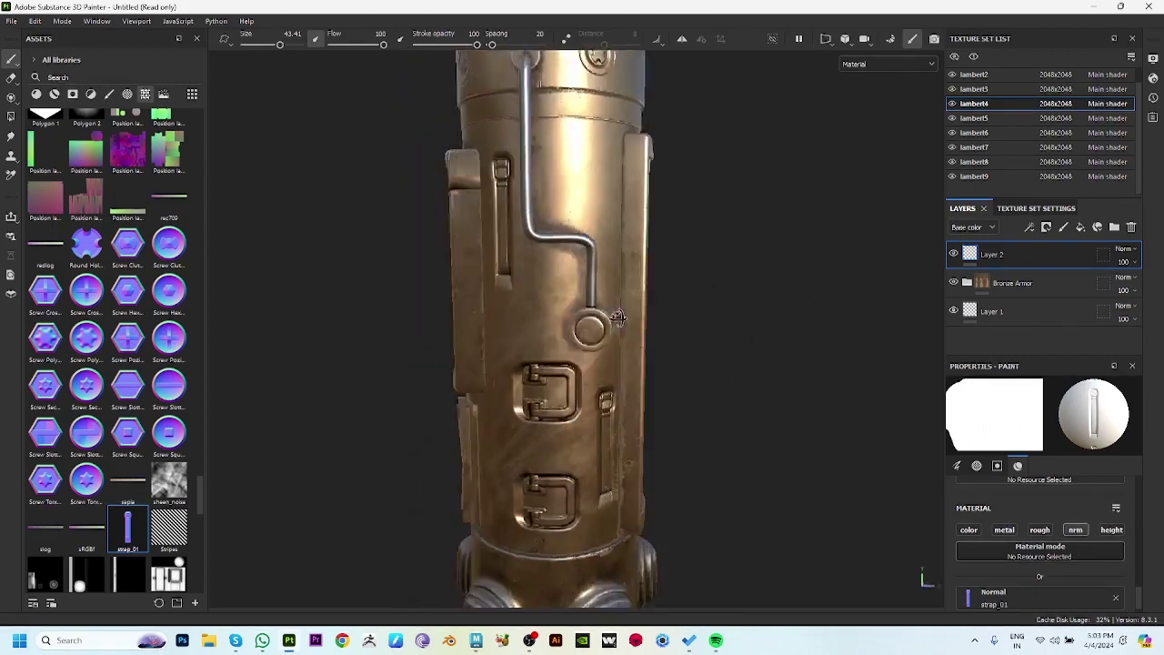
{"action": "mouse_move", "coordinate": [688, 264]}
{"action": "left_mouse_down", "text": "alt"}
{"action": "mouse_move", "coordinate": [582, 328]}
{"action": "mouse_move", "coordinate": [606, 216]}
{"action": "mouse_move", "coordinate": [582, 317]}
{"action": "mouse_move", "coordinate": [782, 307]}
{"action": "mouse_move", "coordinate": [736, 373]}
{"action": "left_mouse_up", "text": "alt"}
{"action": "mouse_move", "coordinate": [584, 293]}
{"action": "left_mouse_down", "text": "alt"}
{"action": "mouse_move", "coordinate": [637, 309]}
{"action": "mouse_move", "coordinate": [527, 273]}
{"action": "mouse_move", "coordinate": [559, 403]}
{"action": "left_mouse_up", "text": "alt"}
{"action": "middle_click_drag", "start_coordinate": [558, 403], "coordinate": [594, 297], "text": "alt"}
{"action": "mouse_move", "coordinate": [595, 297]}
{"action": "left_mouse_down", "text": "alt"}
{"action": "mouse_move", "coordinate": [415, 325]}
{"action": "mouse_move", "coordinate": [509, 300]}
{"action": "mouse_move", "coordinate": [632, 117]}
{"action": "mouse_move", "coordinate": [543, 307]}
{"action": "mouse_move", "coordinate": [494, 260]}
{"action": "left_mouse_up", "text": "alt"}
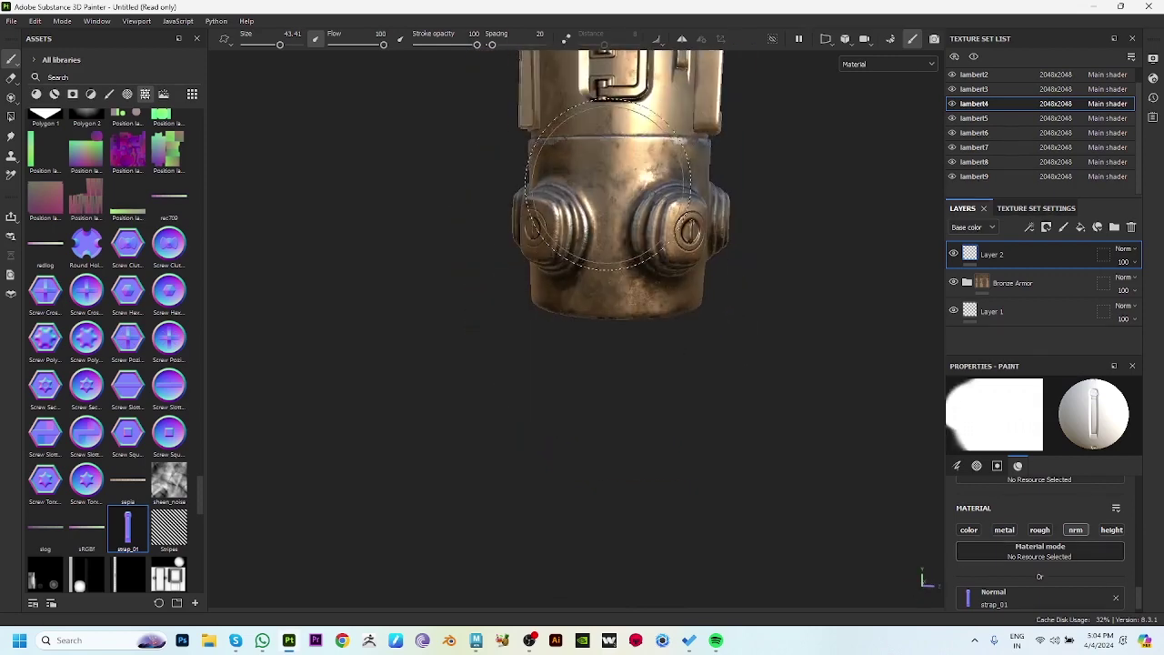
Shrink the brush to about half size and frame the upper body and the pipe above the latches.
{"action": "key", "text": "bracketleft"}
{"action": "key", "text": "bracketleft"}
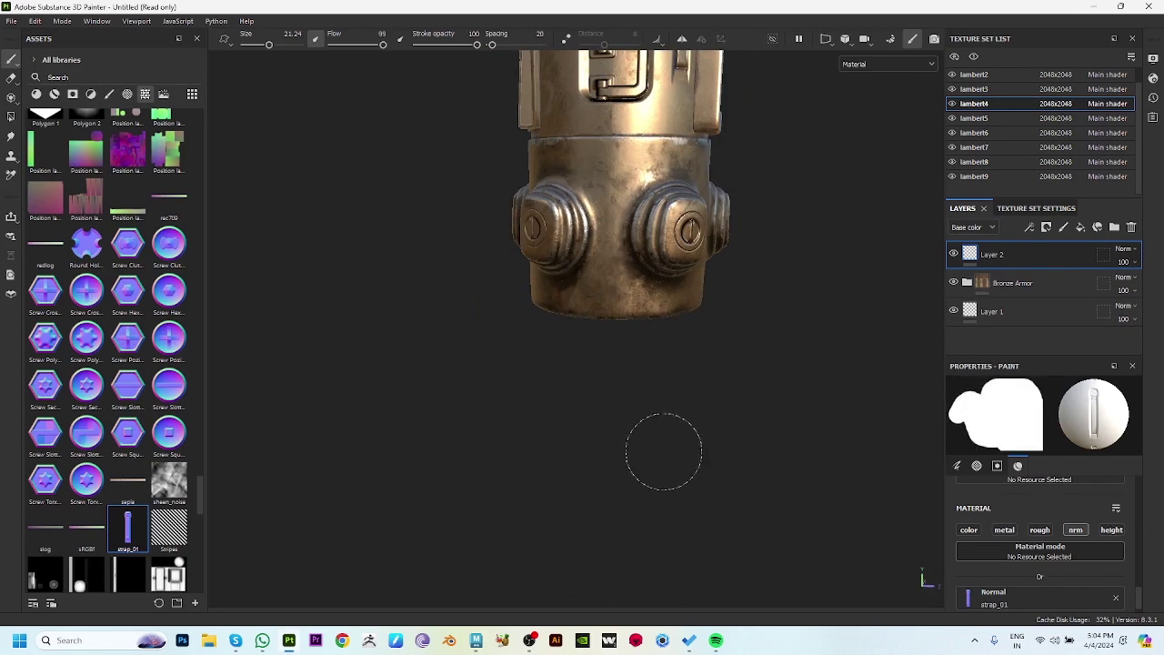
{"action": "left_click_drag", "start_coordinate": [663, 452], "coordinate": [628, 391], "text": "alt"}
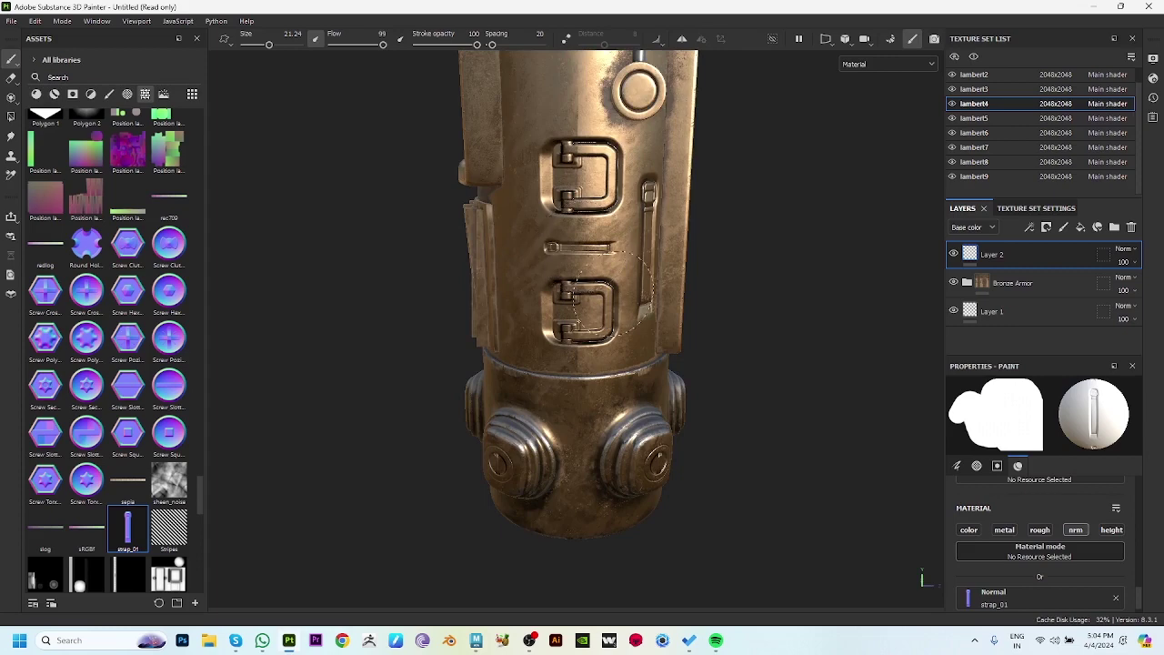
{"action": "scroll", "coordinate": [600, 291], "scroll_direction": "up", "scroll_amount": 1}
{"action": "scroll", "coordinate": [582, 264], "scroll_direction": "up", "scroll_amount": 3}
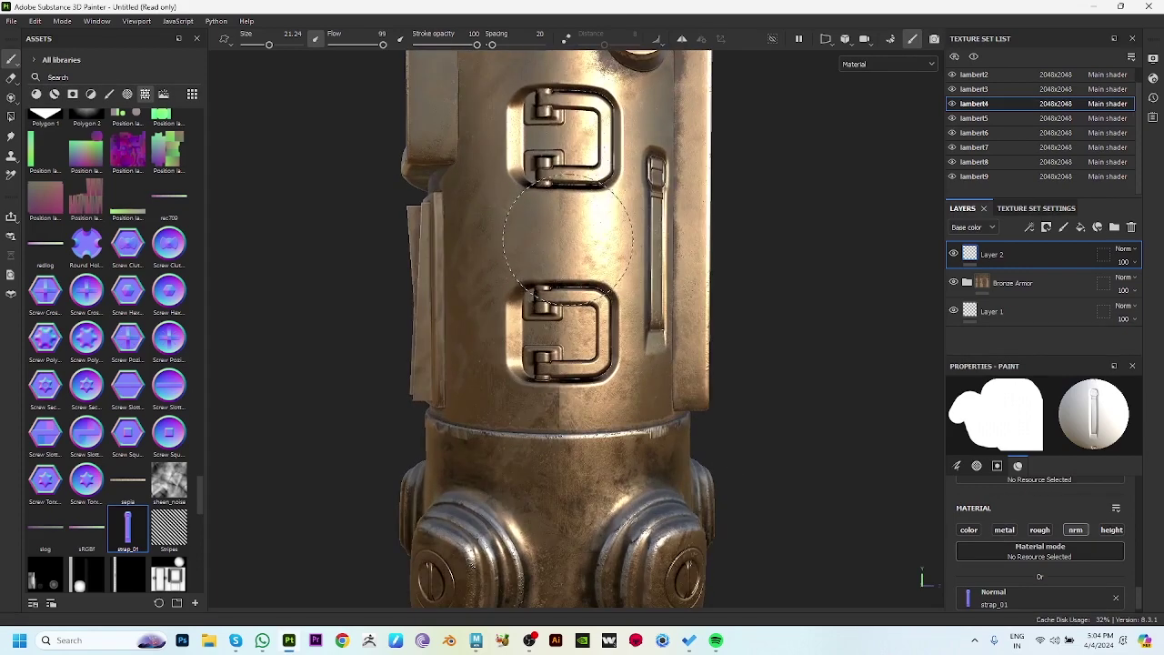
{"action": "left_click_drag", "start_coordinate": [568, 238], "coordinate": [555, 273], "text": "alt"}
{"action": "scroll", "coordinate": [559, 309], "scroll_direction": "down", "scroll_amount": 3}
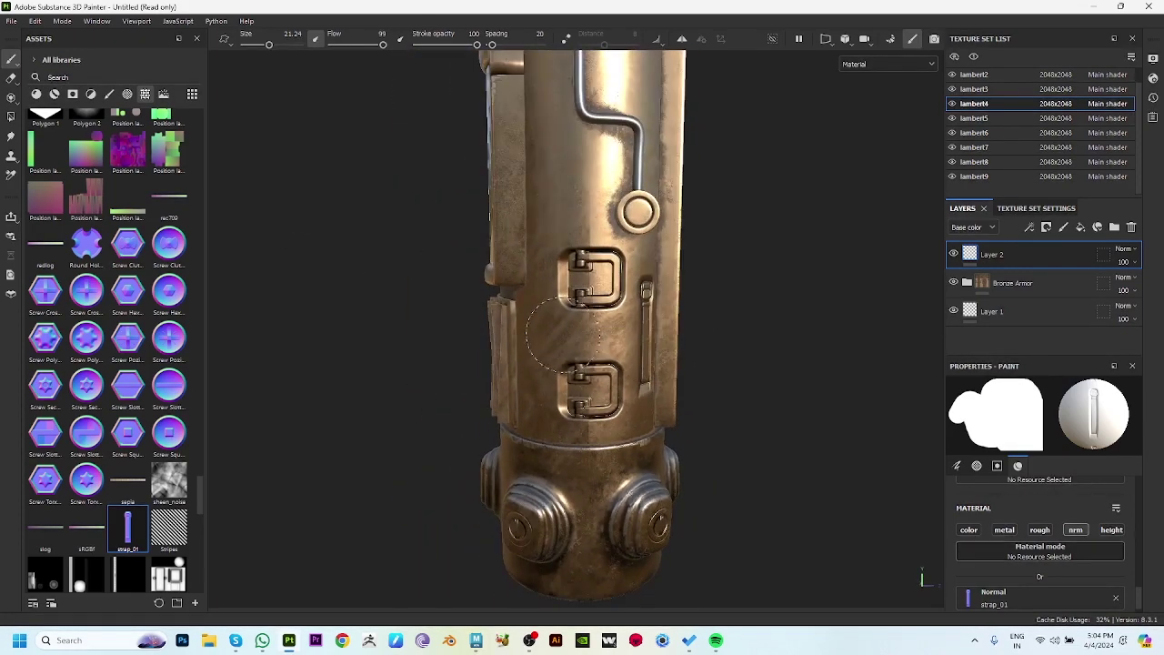
Enlarge the brush and stamp a horizontal strap_01 between the two latches.
{"action": "key", "text": "bracketright"}
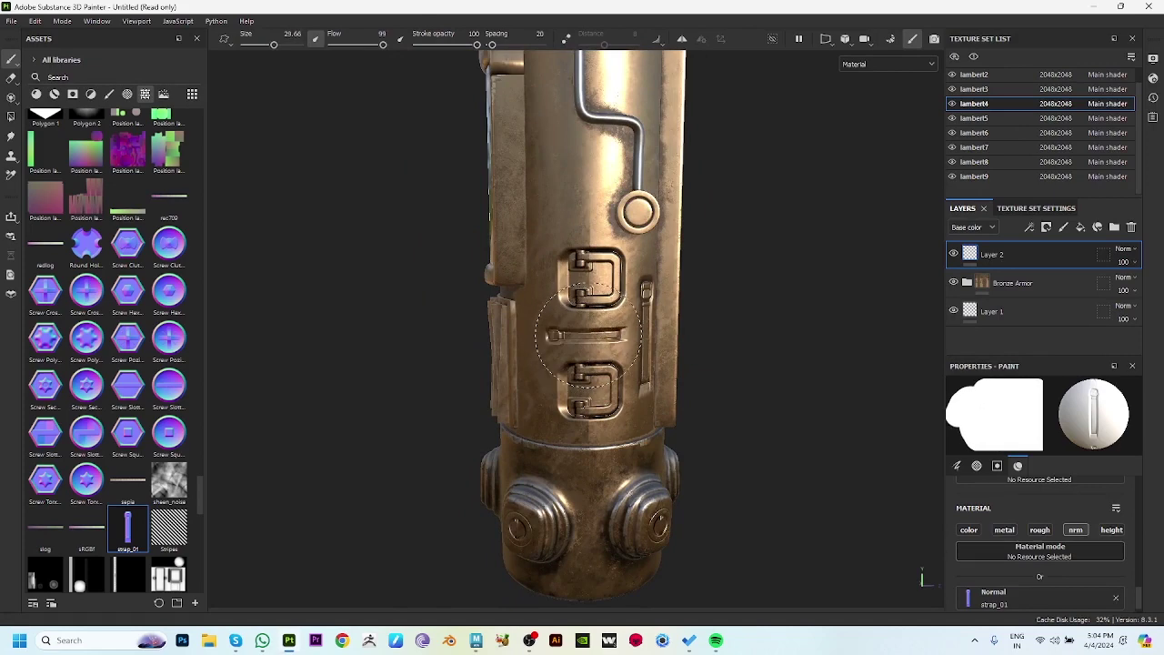
{"action": "scroll", "coordinate": [589, 338], "scroll_direction": "up", "scroll_amount": 2}
{"action": "scroll", "coordinate": [586, 329], "scroll_direction": "up", "scroll_amount": 1}
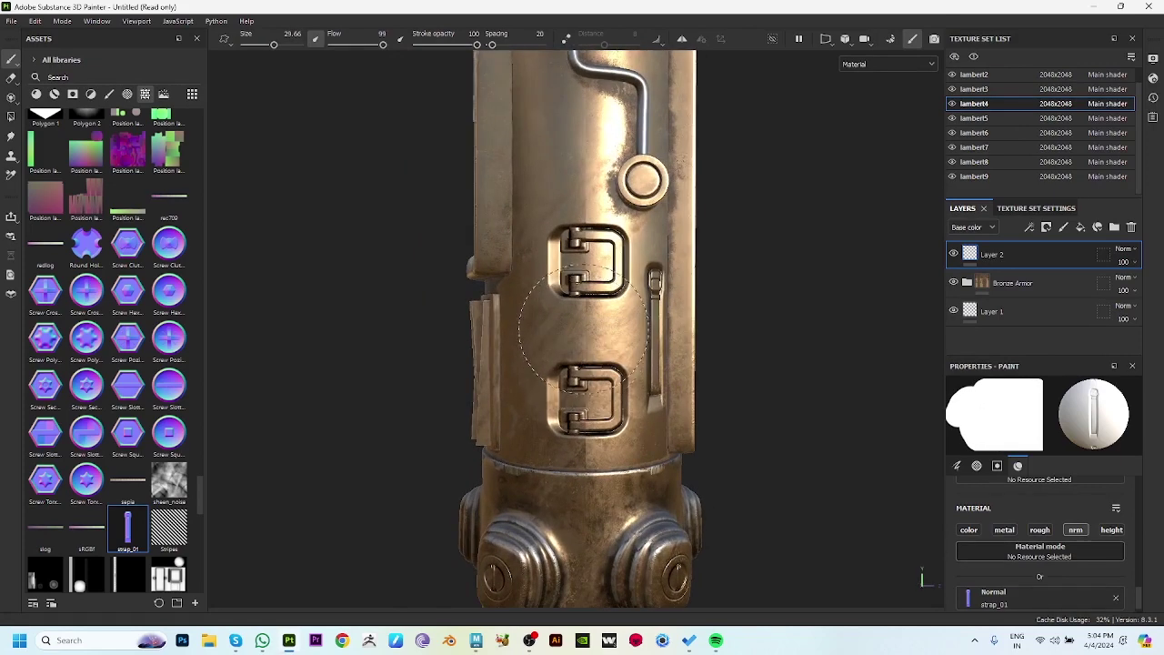
{"action": "left_click_drag", "start_coordinate": [584, 322], "coordinate": [585, 327], "text": "ctrl"}
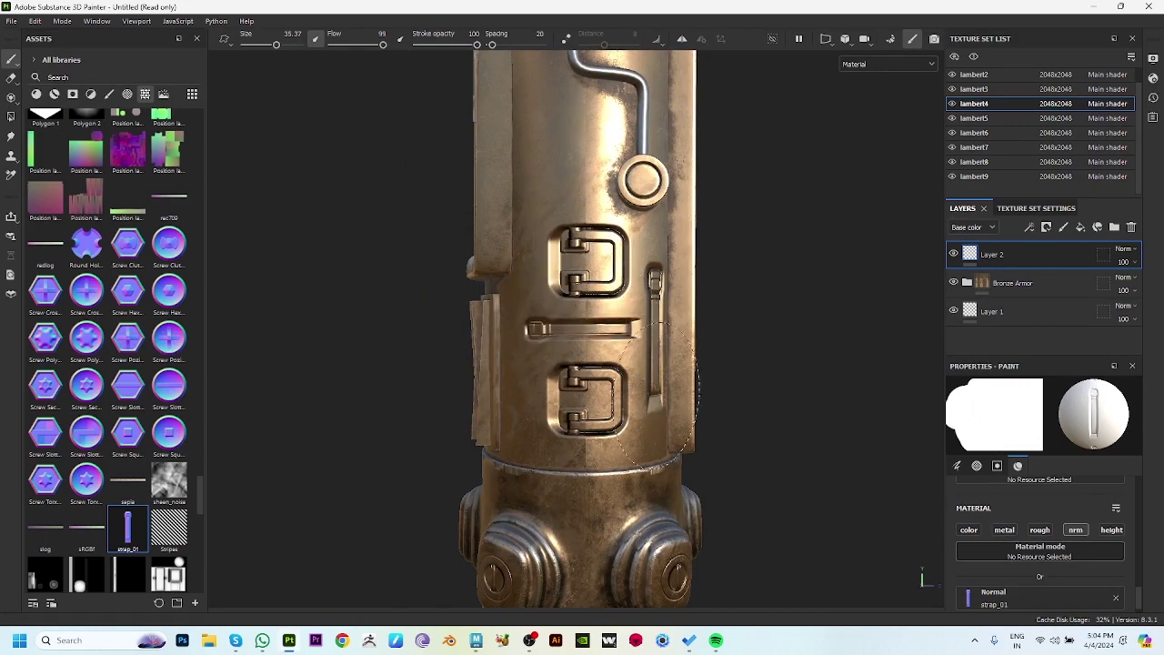
{"action": "scroll", "coordinate": [691, 414], "scroll_direction": "down", "scroll_amount": 2}
{"action": "mouse_move", "coordinate": [728, 436]}
{"action": "left_mouse_down", "text": "alt"}
{"action": "mouse_move", "coordinate": [461, 388]}
{"action": "mouse_move", "coordinate": [618, 279]}
{"action": "left_mouse_up", "text": "alt"}
{"action": "scroll", "coordinate": [741, 316], "scroll_direction": "up", "scroll_amount": 1}
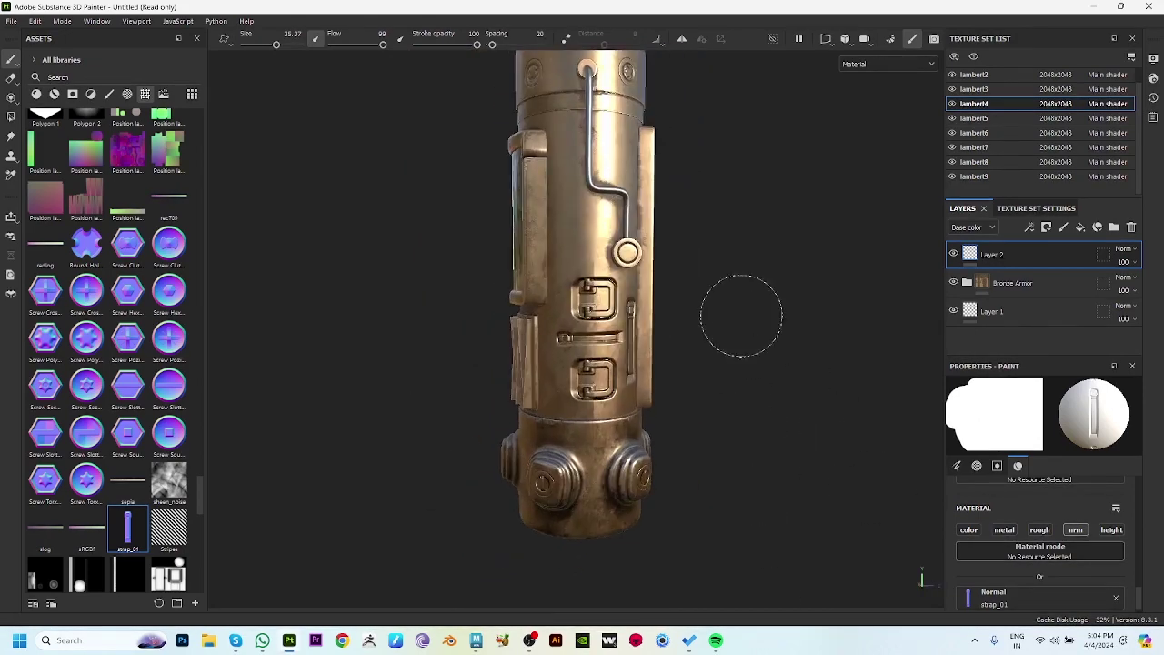
{"action": "left_click_drag", "start_coordinate": [741, 315], "coordinate": [673, 400], "text": "alt"}
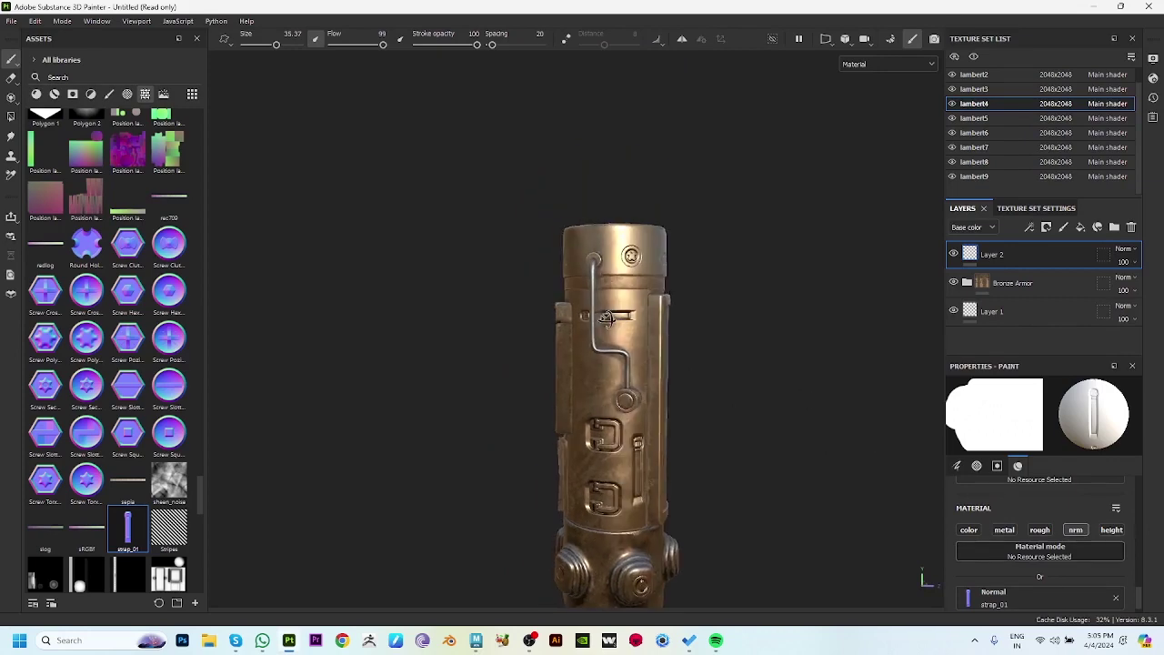
On the glass-panel side, stamp a vertical strap_01 above the latch beside the bent pipe.
{"action": "mouse_move", "coordinate": [850, 414]}
{"action": "left_mouse_down", "text": "alt"}
{"action": "mouse_move", "coordinate": [612, 233]}
{"action": "mouse_move", "coordinate": [597, 363]}
{"action": "mouse_move", "coordinate": [596, 277]}
{"action": "left_mouse_up", "text": "alt"}
{"action": "mouse_move", "coordinate": [841, 393]}
{"action": "left_mouse_down", "text": "alt"}
{"action": "mouse_move", "coordinate": [591, 375]}
{"action": "mouse_move", "coordinate": [780, 395]}
{"action": "mouse_move", "coordinate": [566, 403]}
{"action": "left_mouse_up", "text": "alt"}
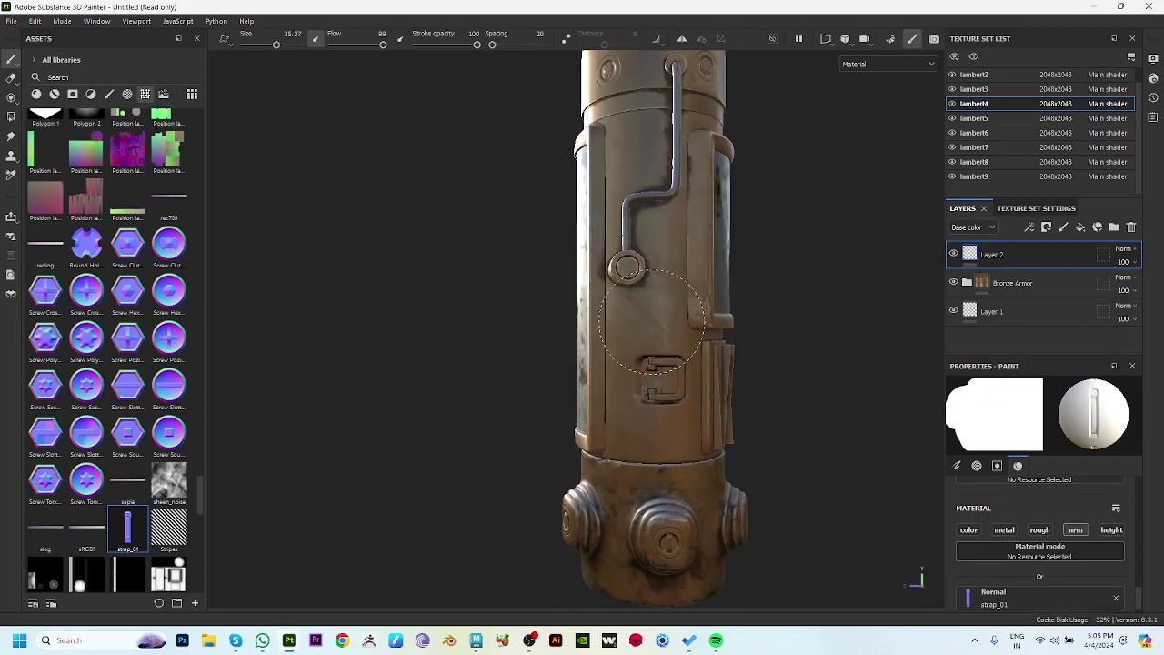
{"action": "left_click_drag", "start_coordinate": [651, 329], "coordinate": [632, 350], "text": "alt"}
{"action": "scroll", "coordinate": [628, 353], "scroll_direction": "up", "scroll_amount": 2}
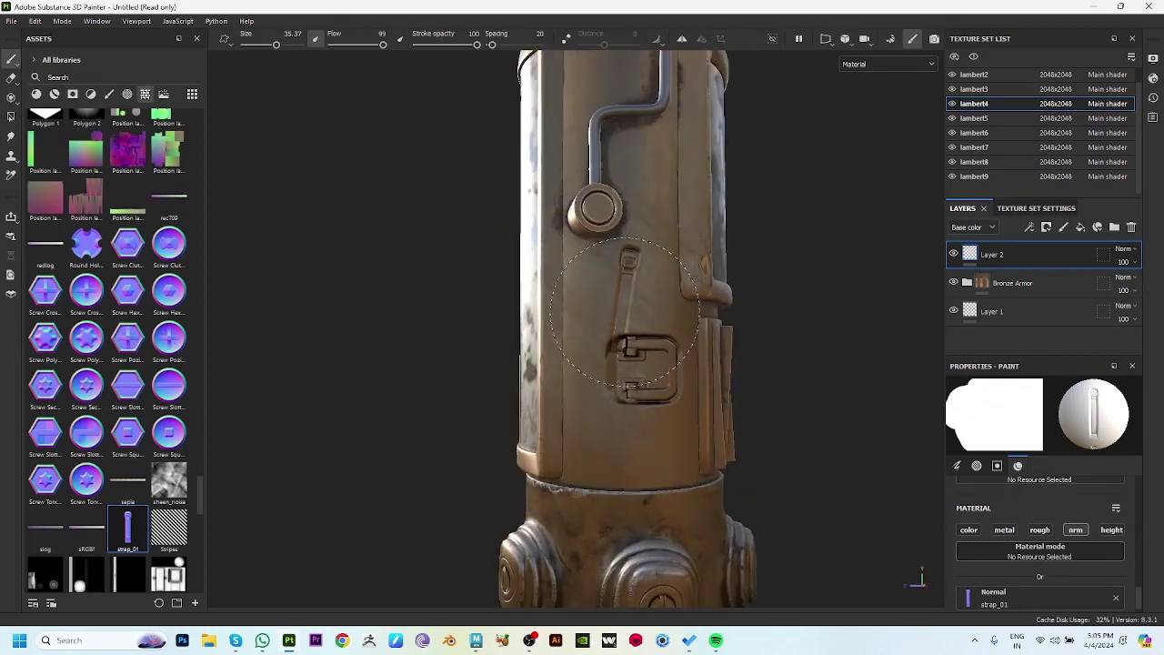
{"action": "left_click_drag", "start_coordinate": [624, 266], "coordinate": [553, 161], "text": "alt"}
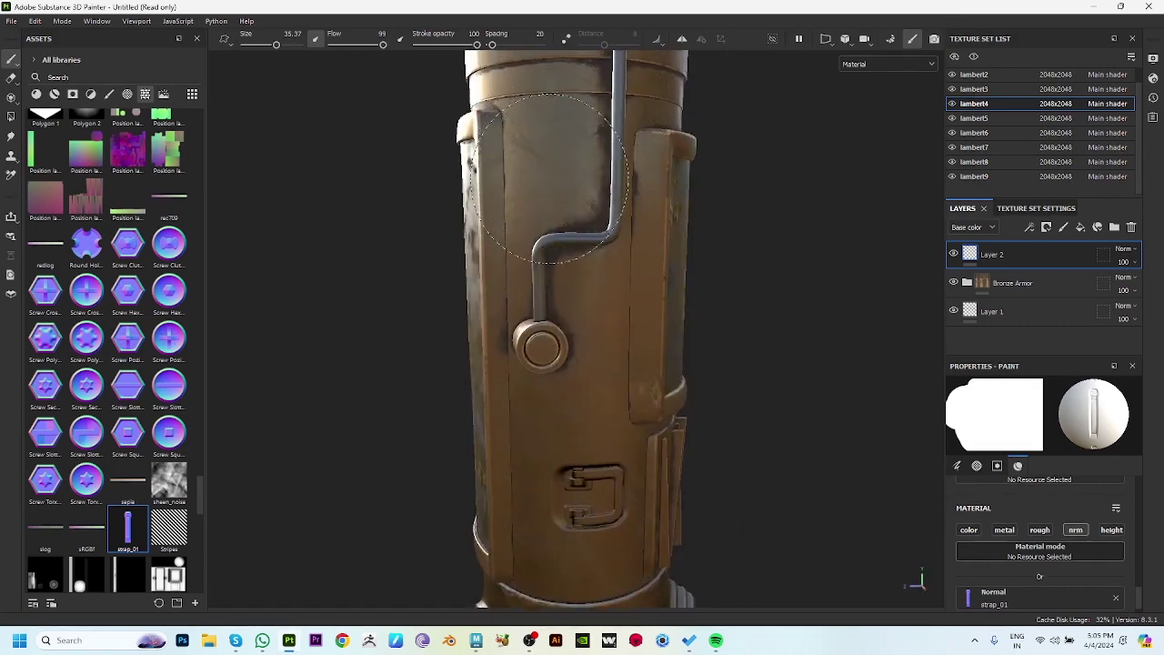
{"action": "mouse_move", "coordinate": [553, 162]}
{"action": "left_mouse_down", "text": "alt"}
{"action": "mouse_move", "coordinate": [624, 246]}
{"action": "mouse_move", "coordinate": [523, 185]}
{"action": "mouse_move", "coordinate": [559, 326]}
{"action": "left_mouse_up", "text": "alt"}
{"action": "left_click", "coordinate": [523, 186]}
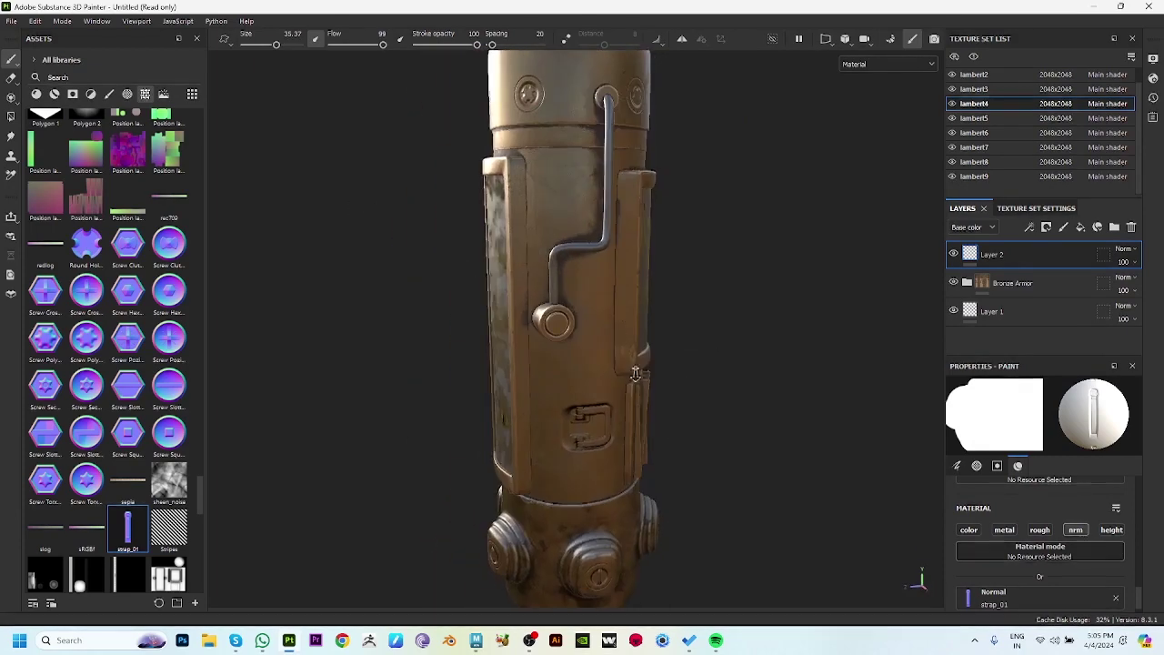
Scroll the Assets panel down to browse the Vent normal stamps.
{"action": "scroll", "coordinate": [618, 333], "scroll_direction": "down", "scroll_amount": 4}
{"action": "scroll", "coordinate": [148, 454], "scroll_direction": "down", "scroll_amount": 5}
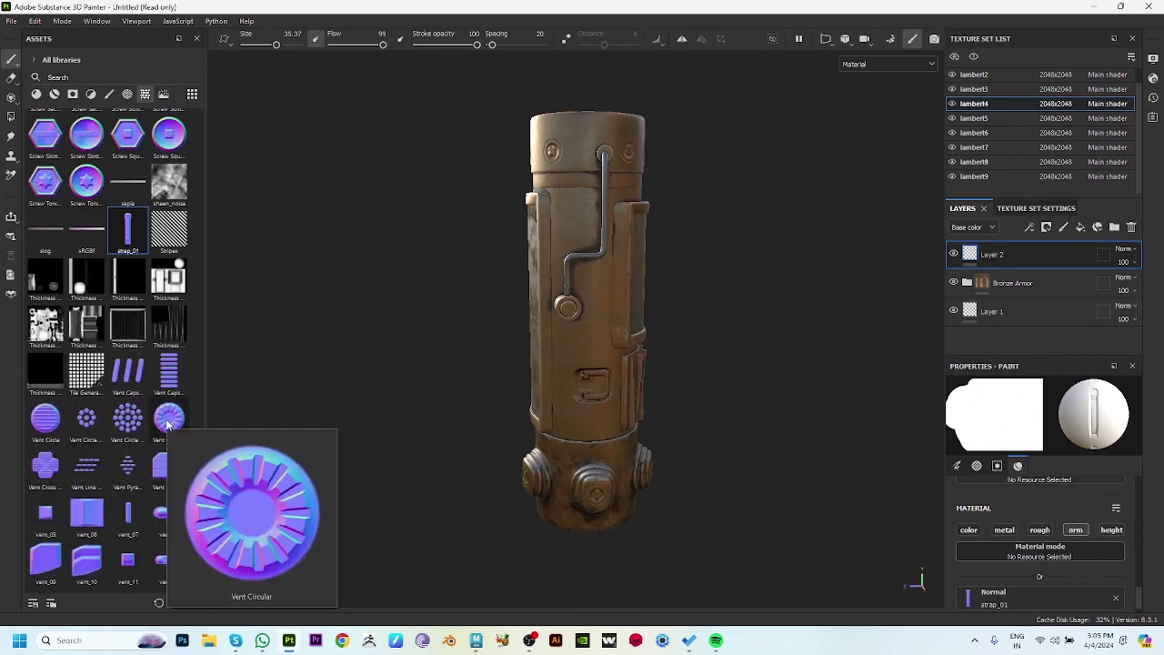
{"action": "scroll", "coordinate": [168, 423], "scroll_direction": "down", "scroll_amount": 3}
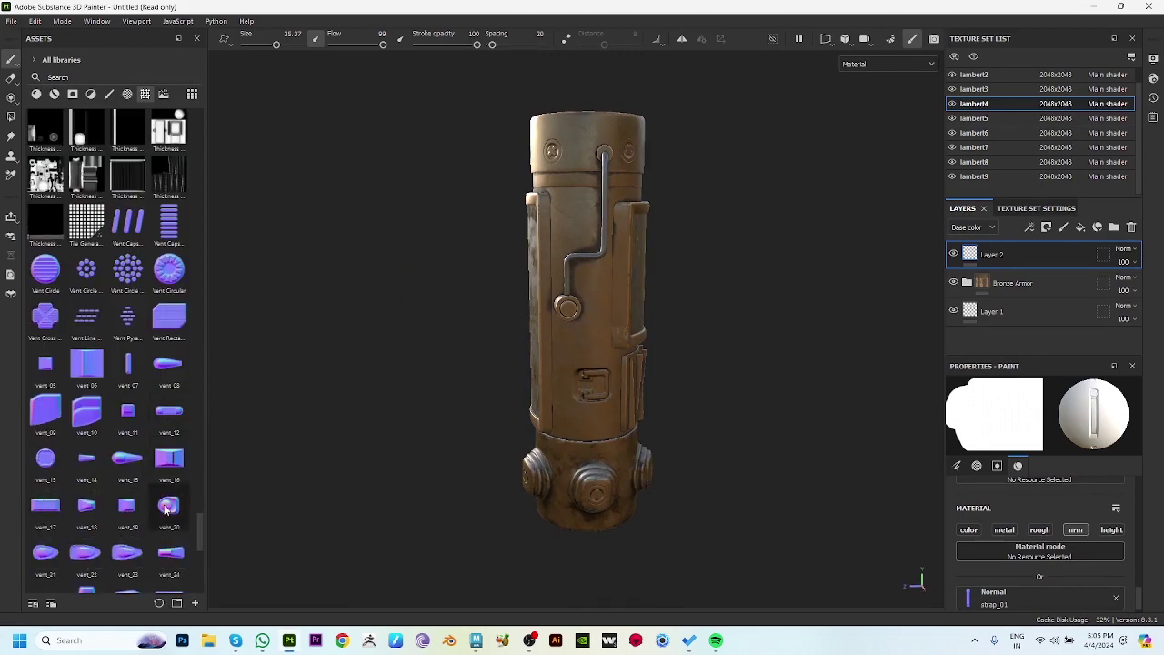
{"action": "scroll", "coordinate": [167, 501], "scroll_direction": "down", "scroll_amount": 3}
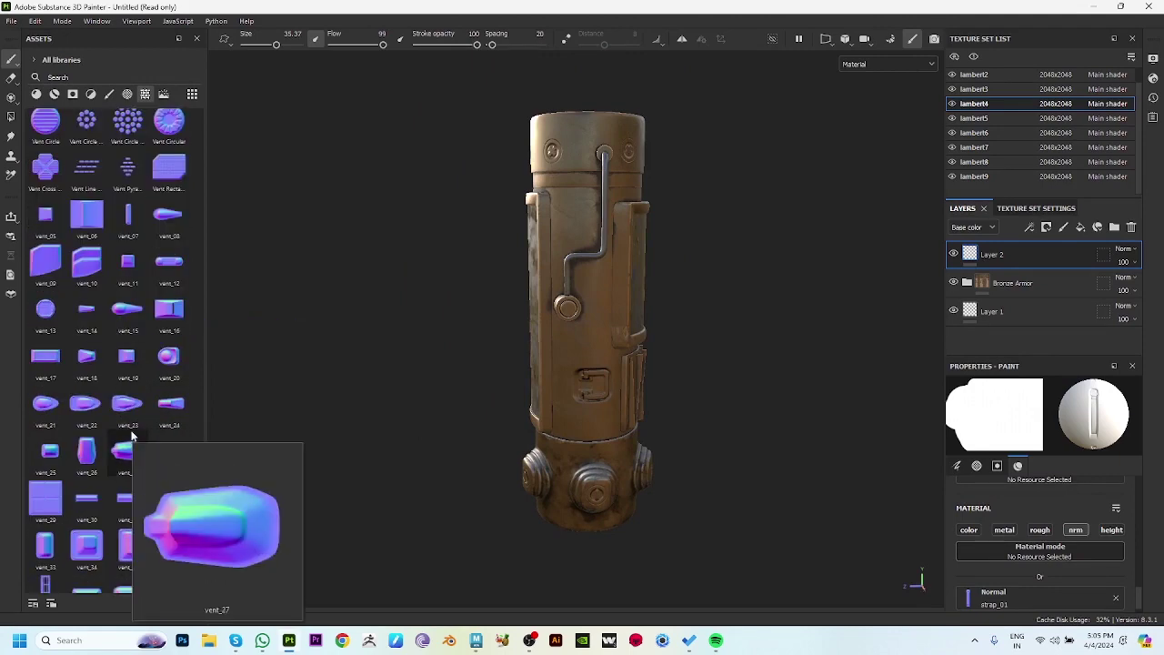